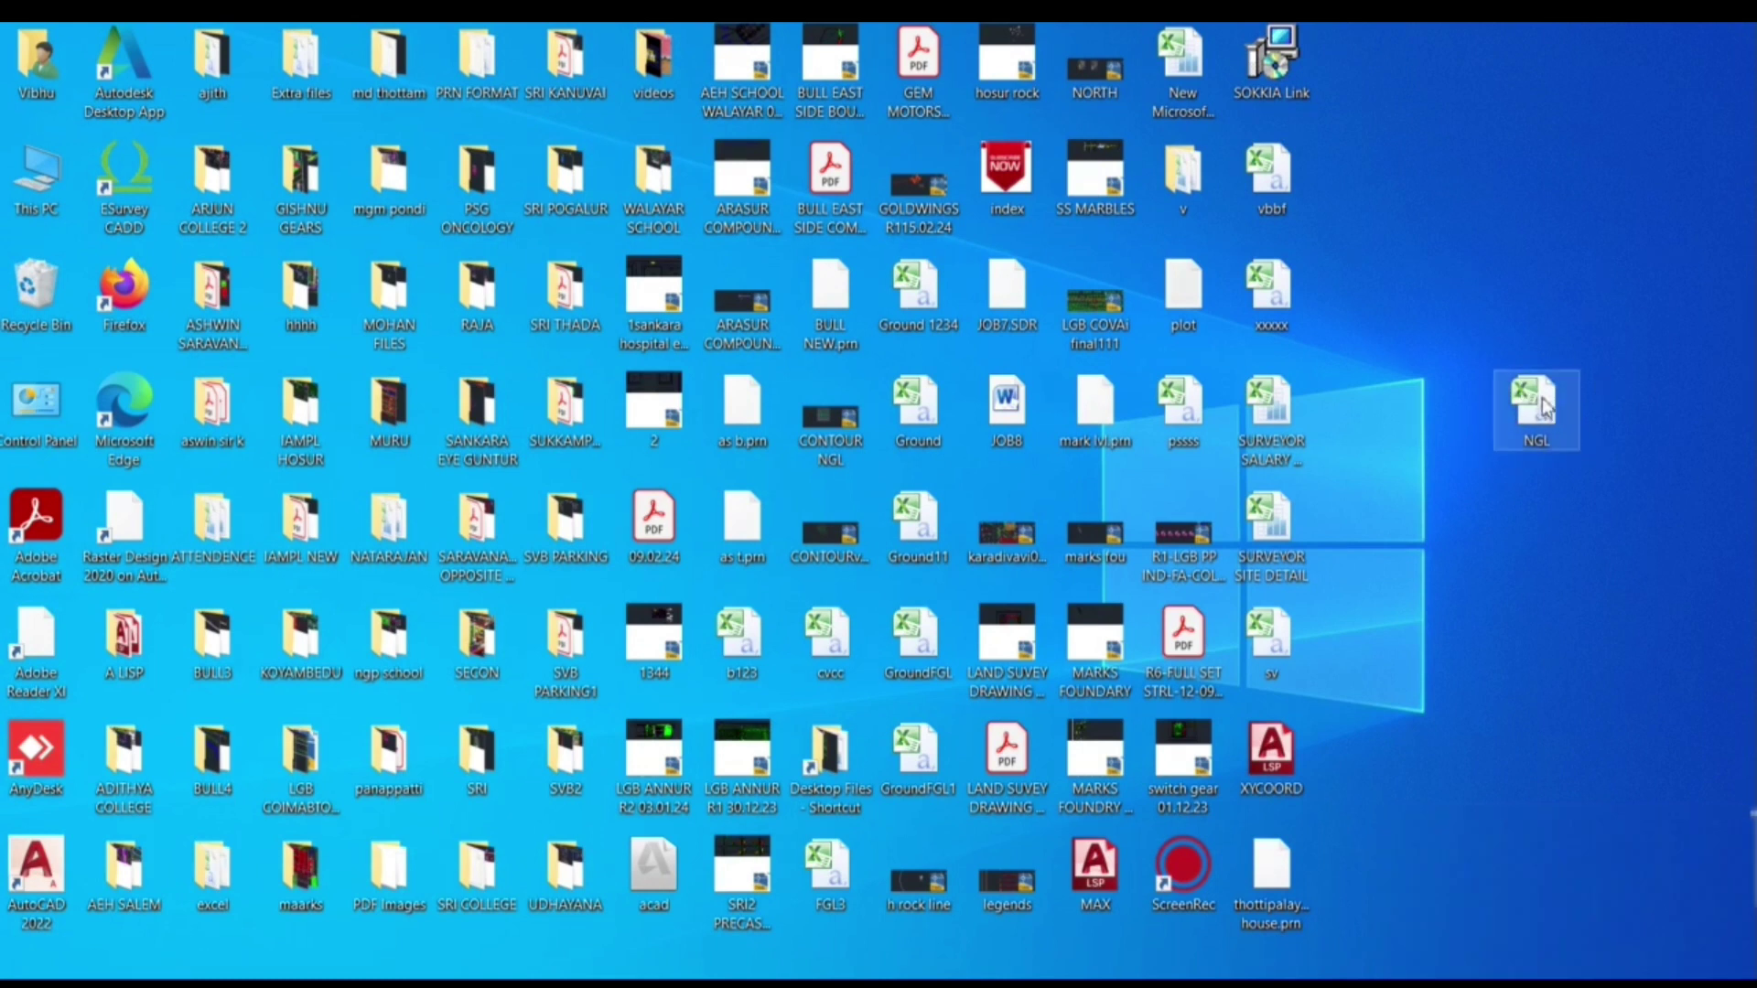
Step: Open the NGL spreadsheet from the desktop in Excel 2010
double_click(1540, 406)
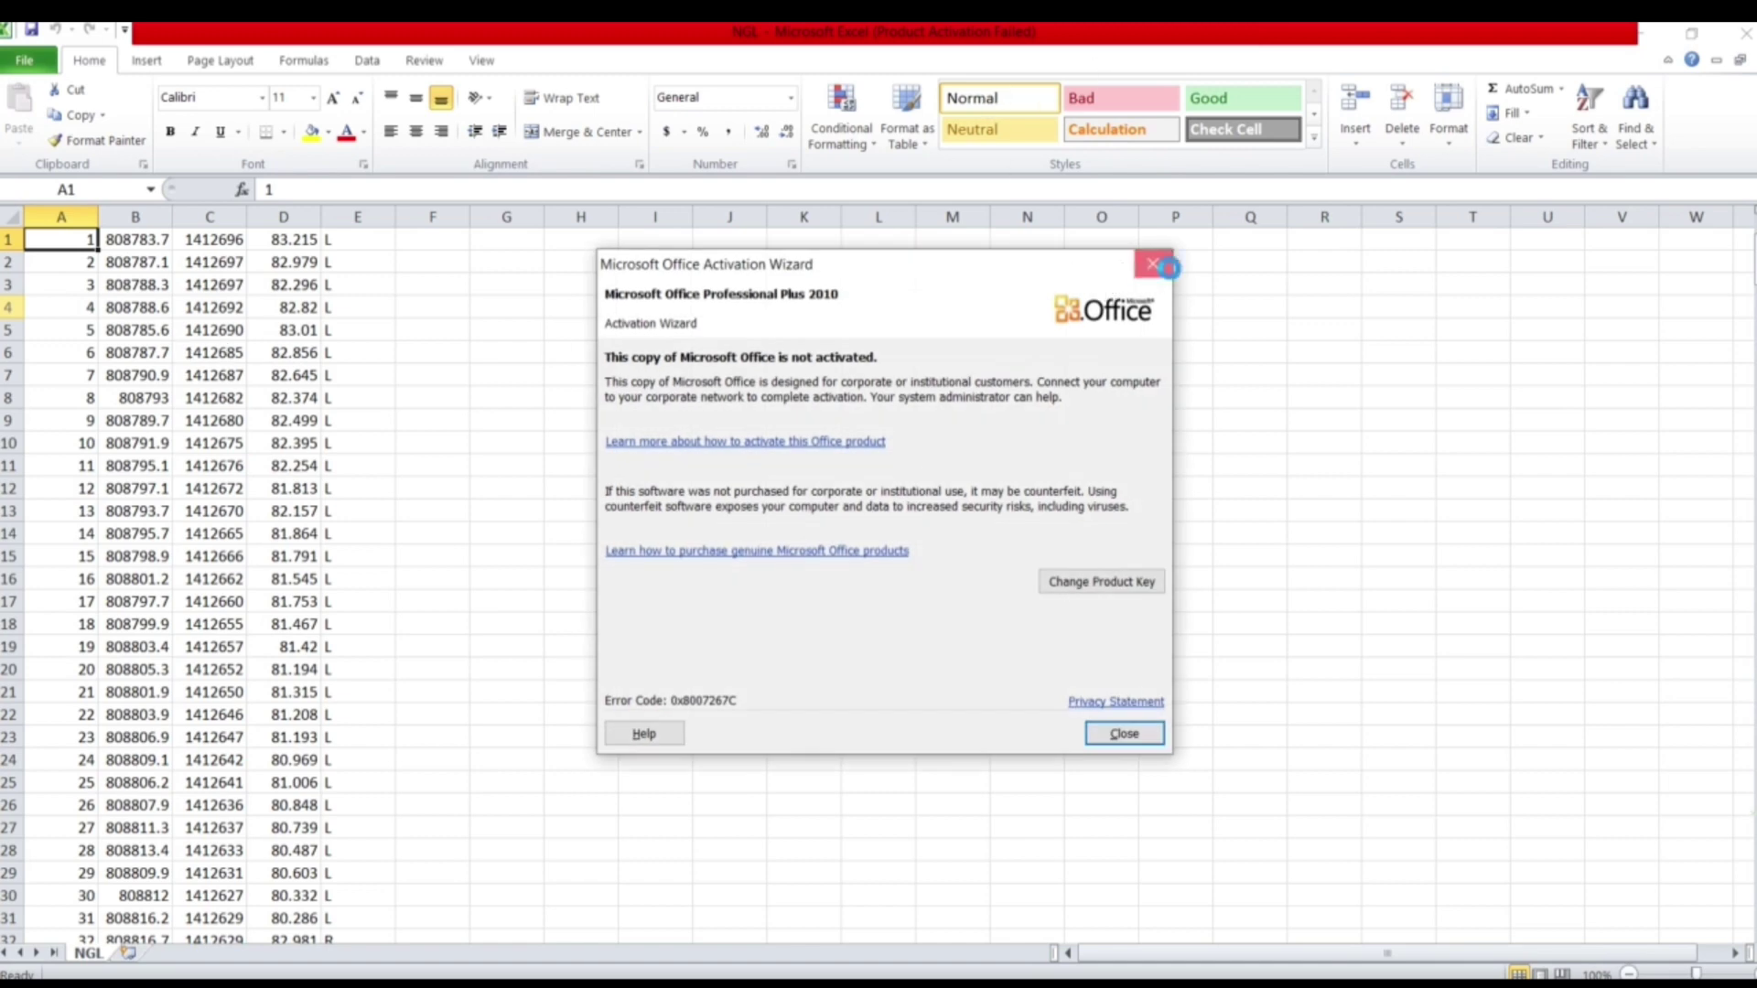
Step: Close the Activation Wizard and scroll through the NGL points past row 100 and back to row 1
left_click(1155, 272)
scroll(369, 399, "down", 3)
scroll(369, 399, "down", 20)
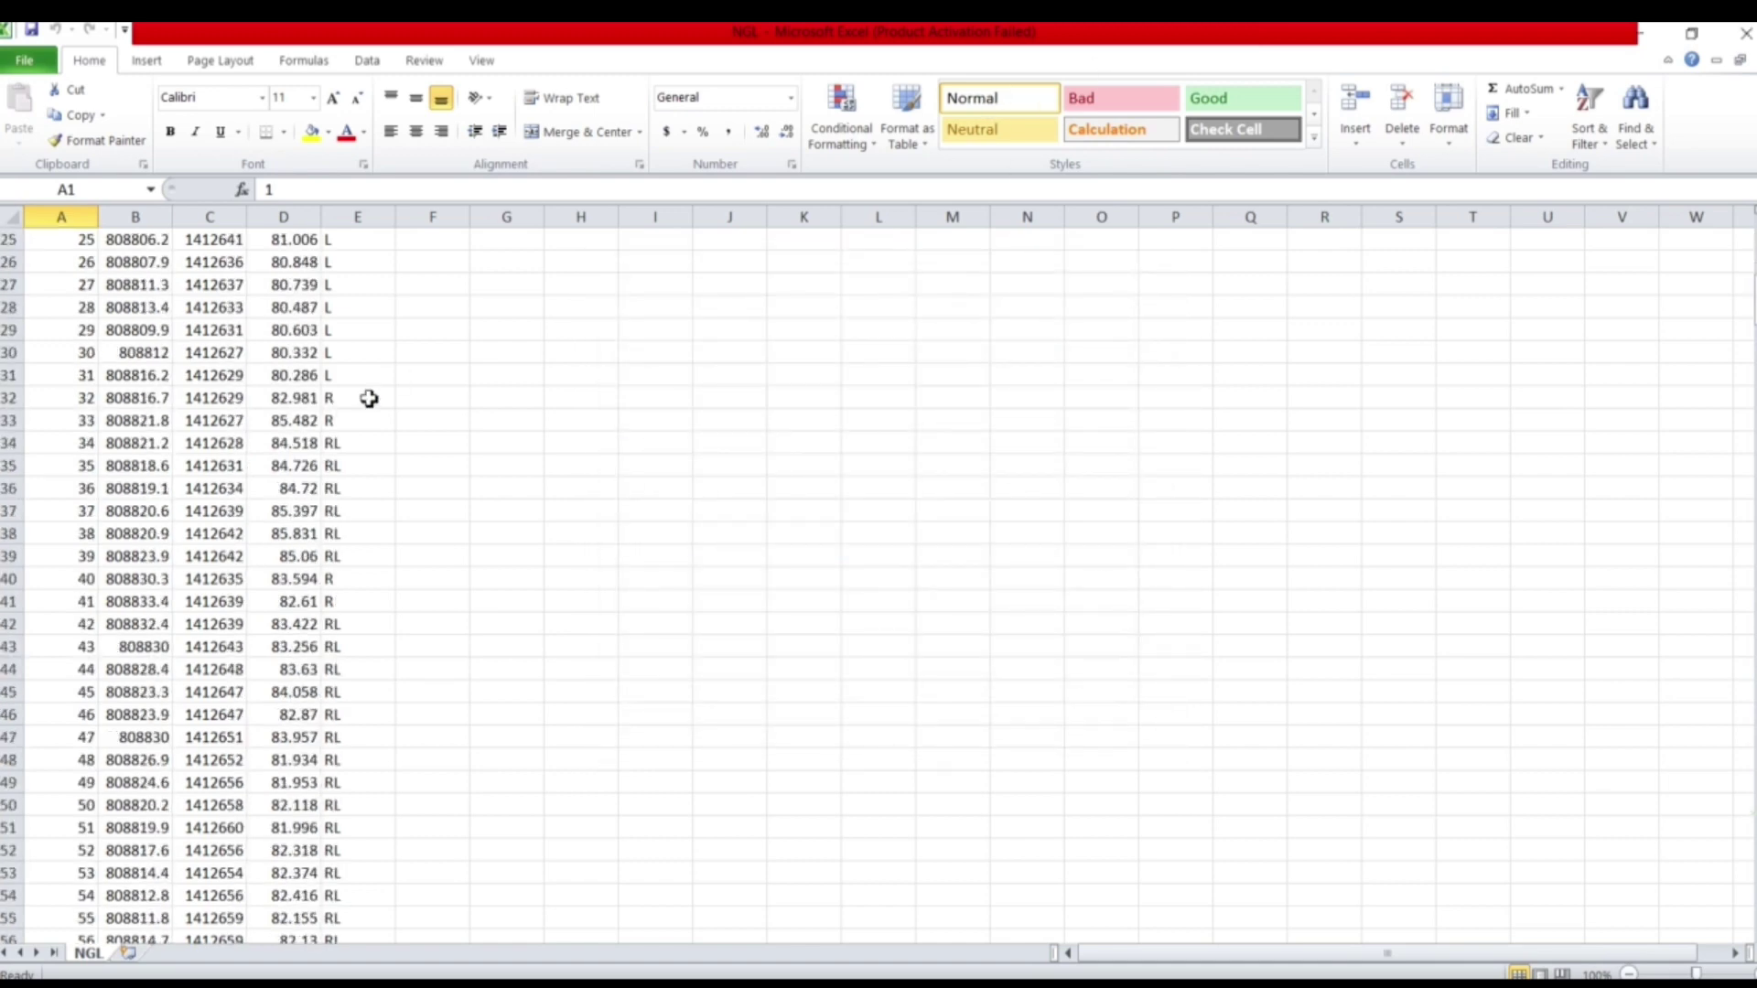
scroll(369, 399, "down", 12)
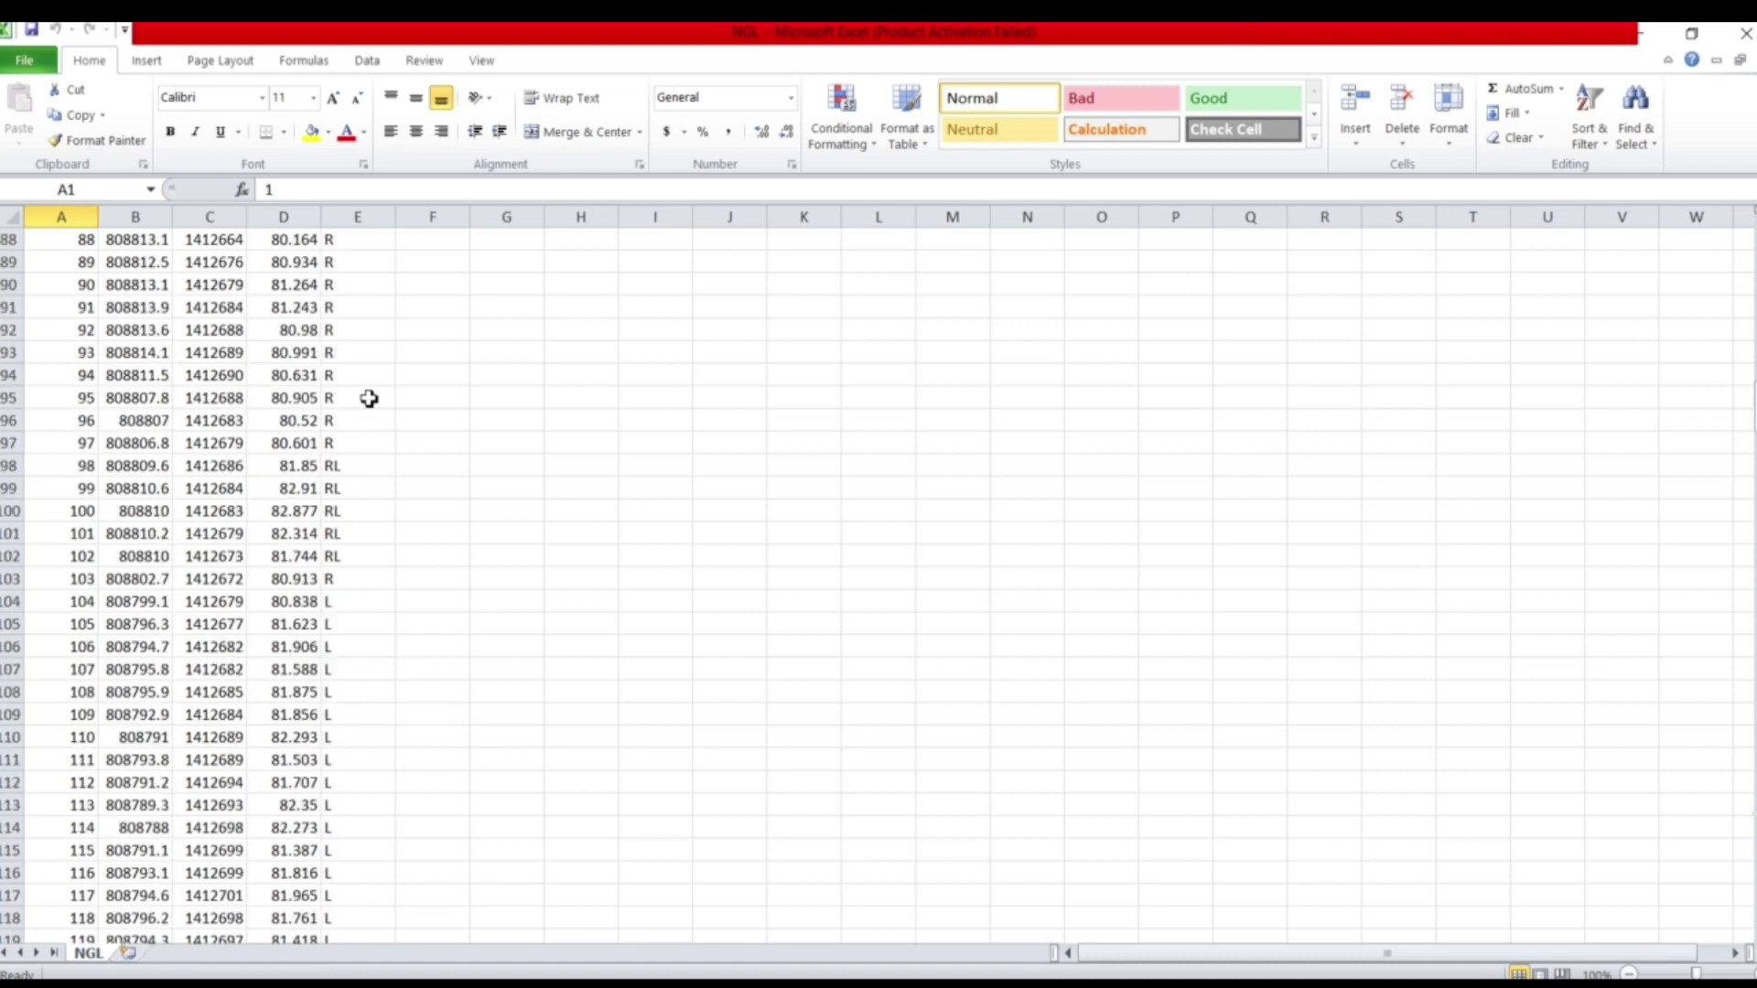
scroll(369, 399, "up", 20)
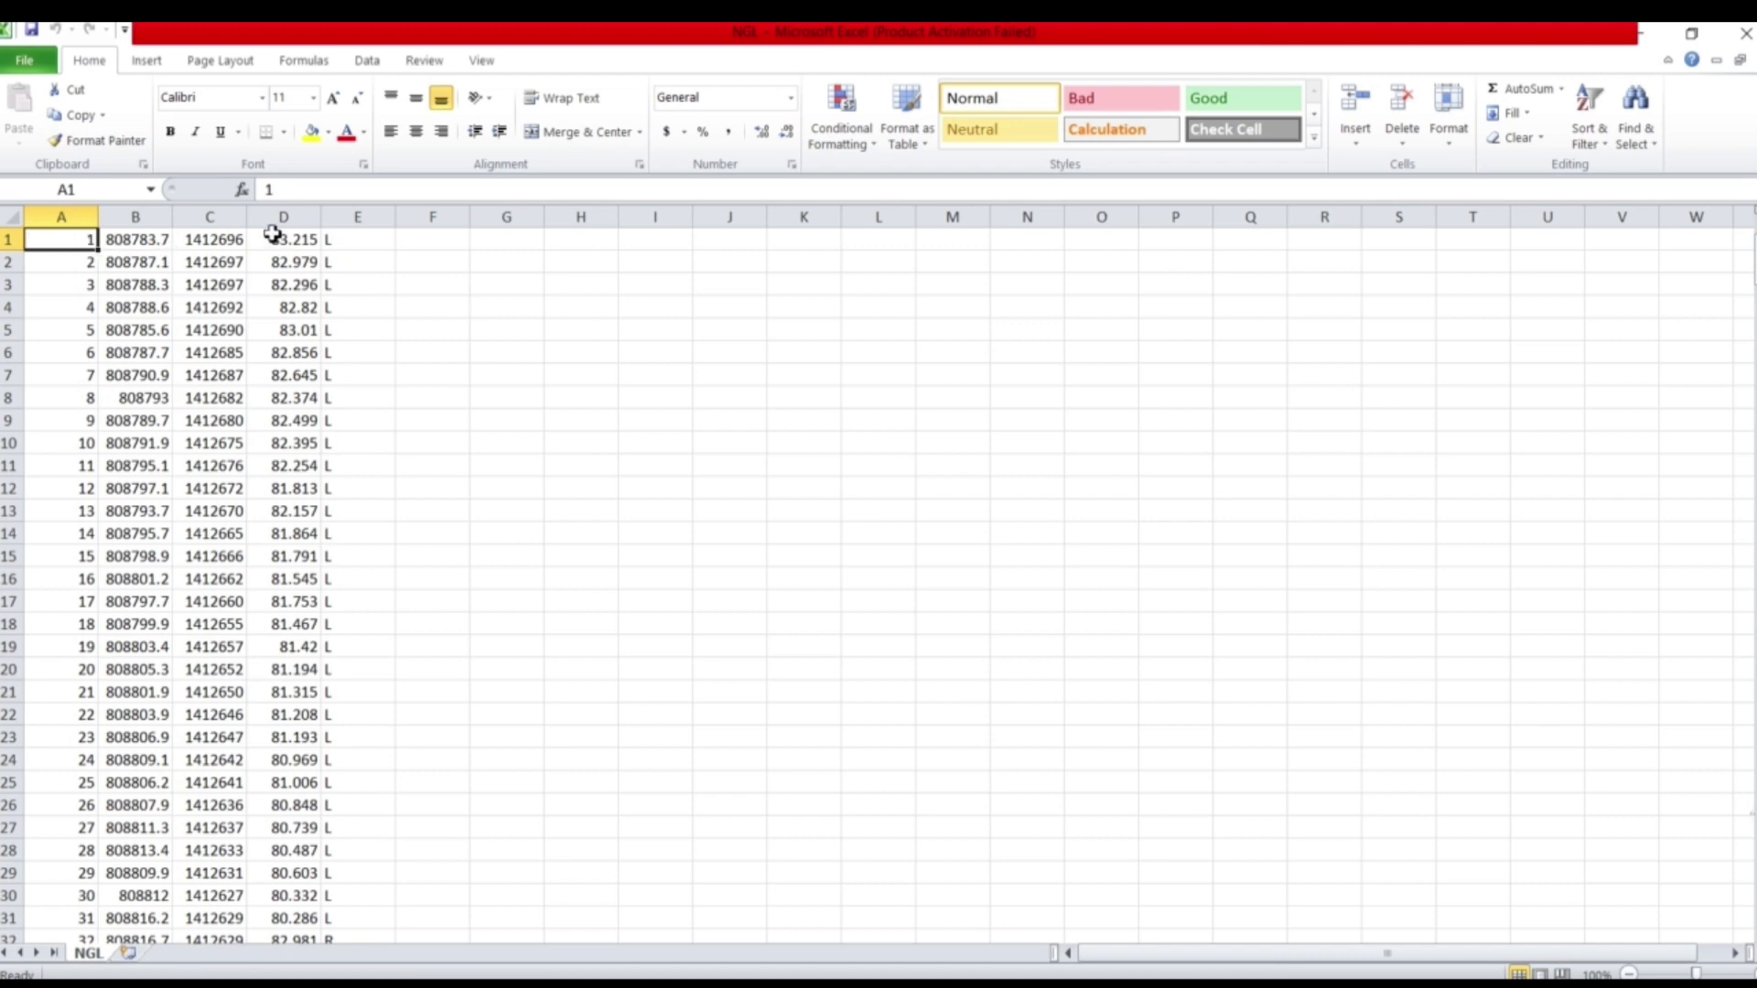
Step: Set columns A to E to 12-point font
left_click_drag(338, 217, 49, 233)
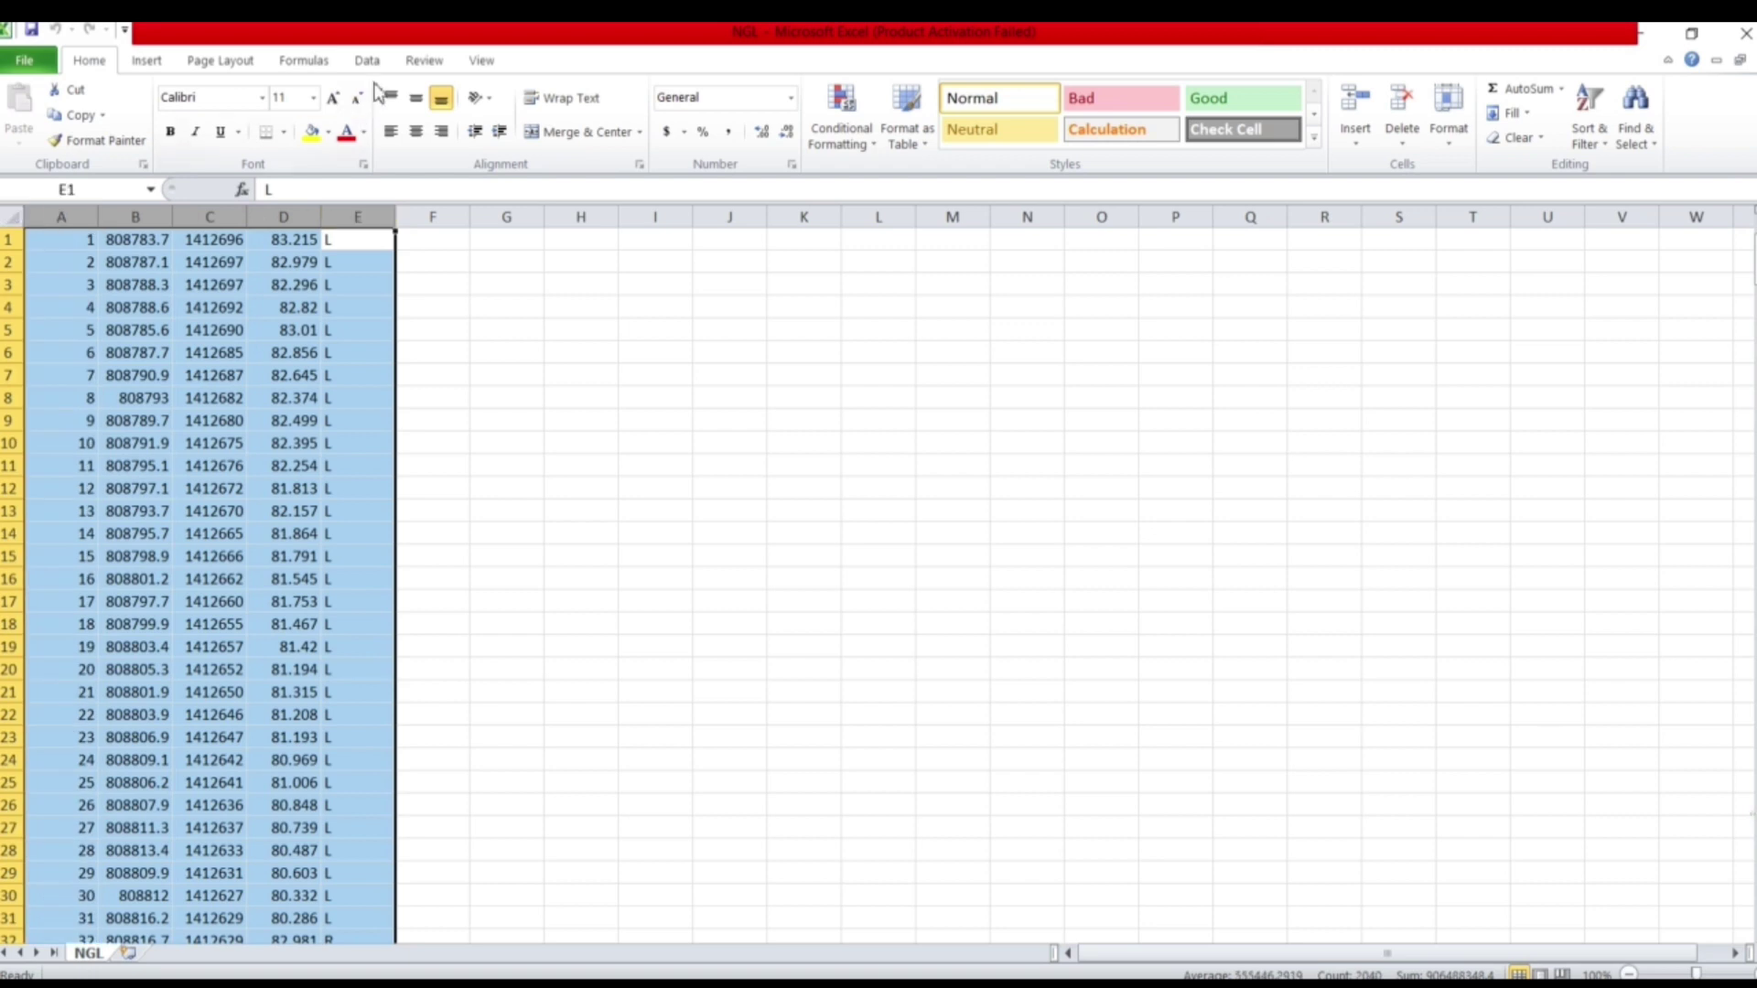
left_click(316, 99)
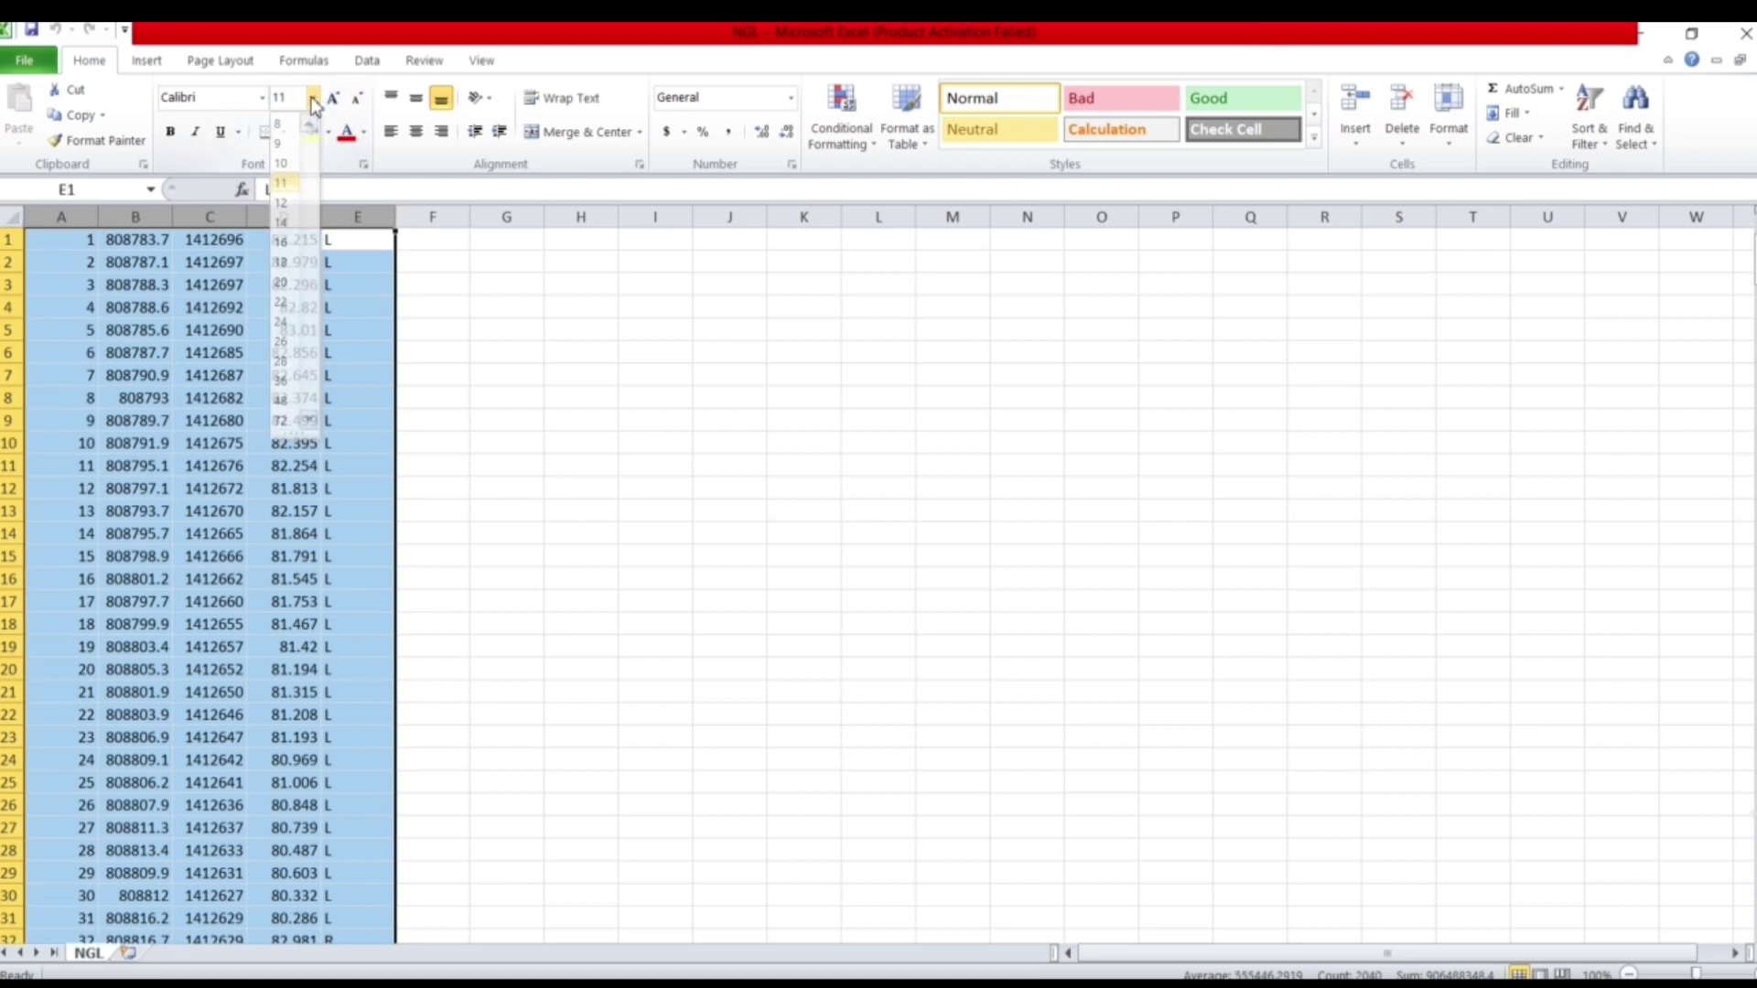
left_click(280, 202)
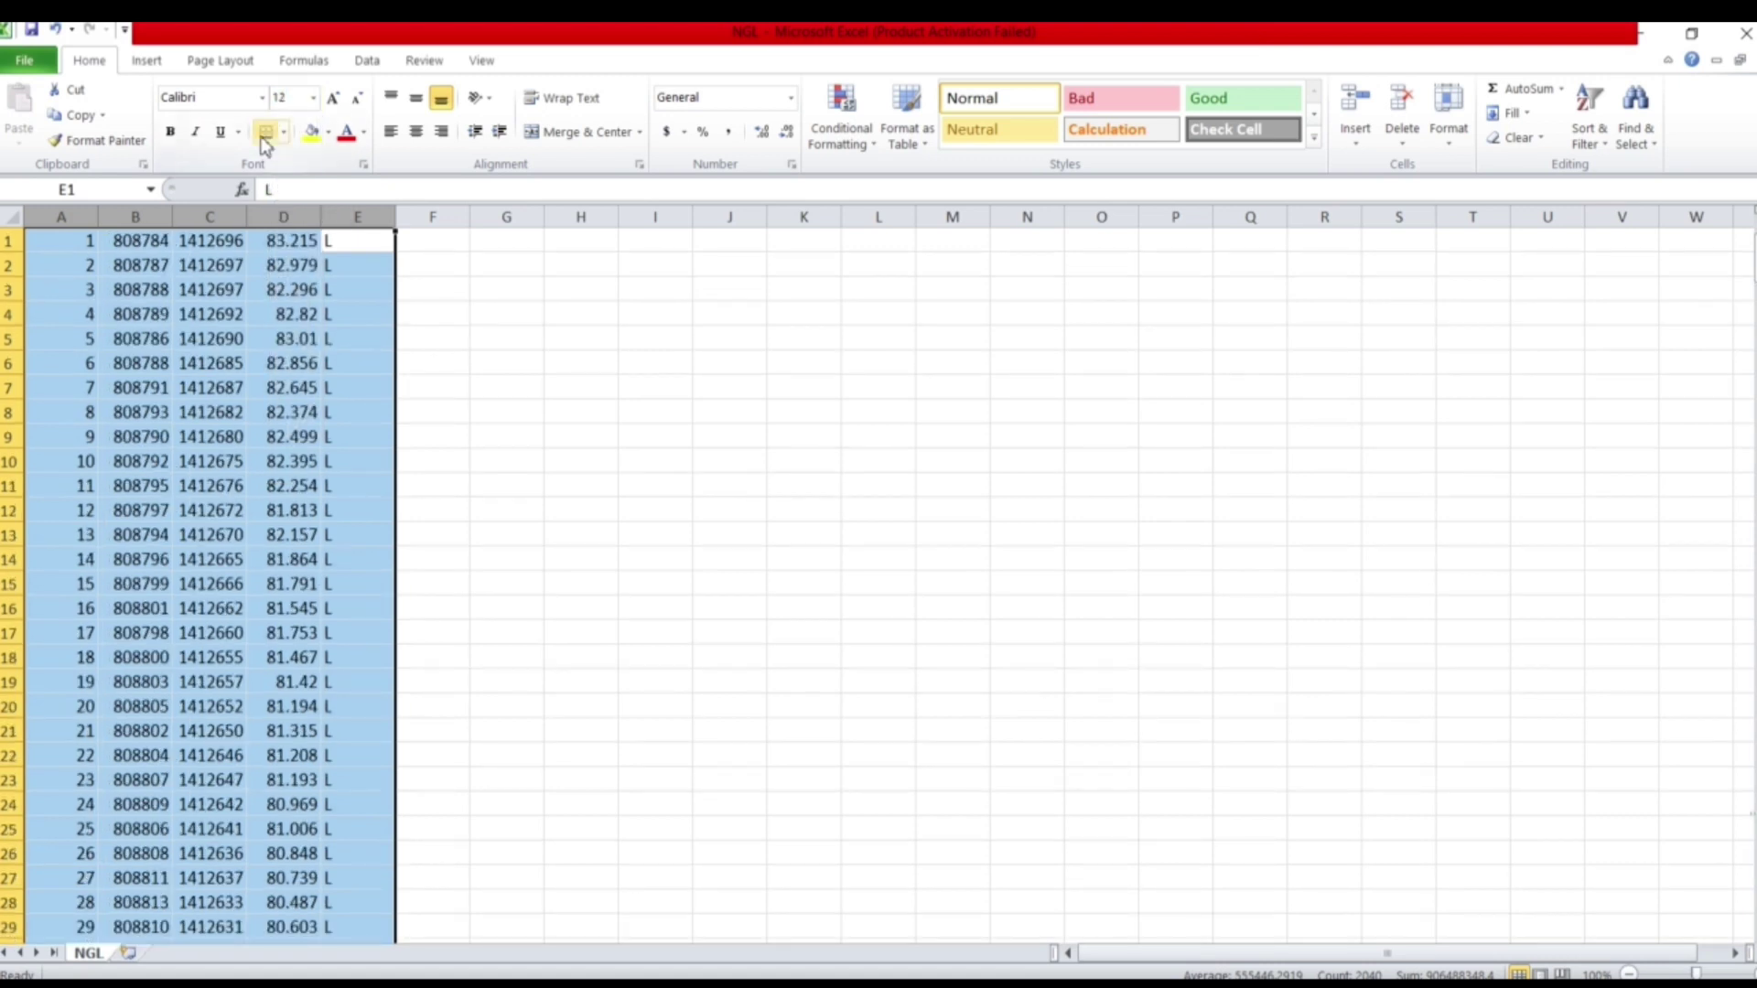
Step: Format coordinate columns B and C as Number with three decimal places
left_click_drag(225, 221, 147, 220)
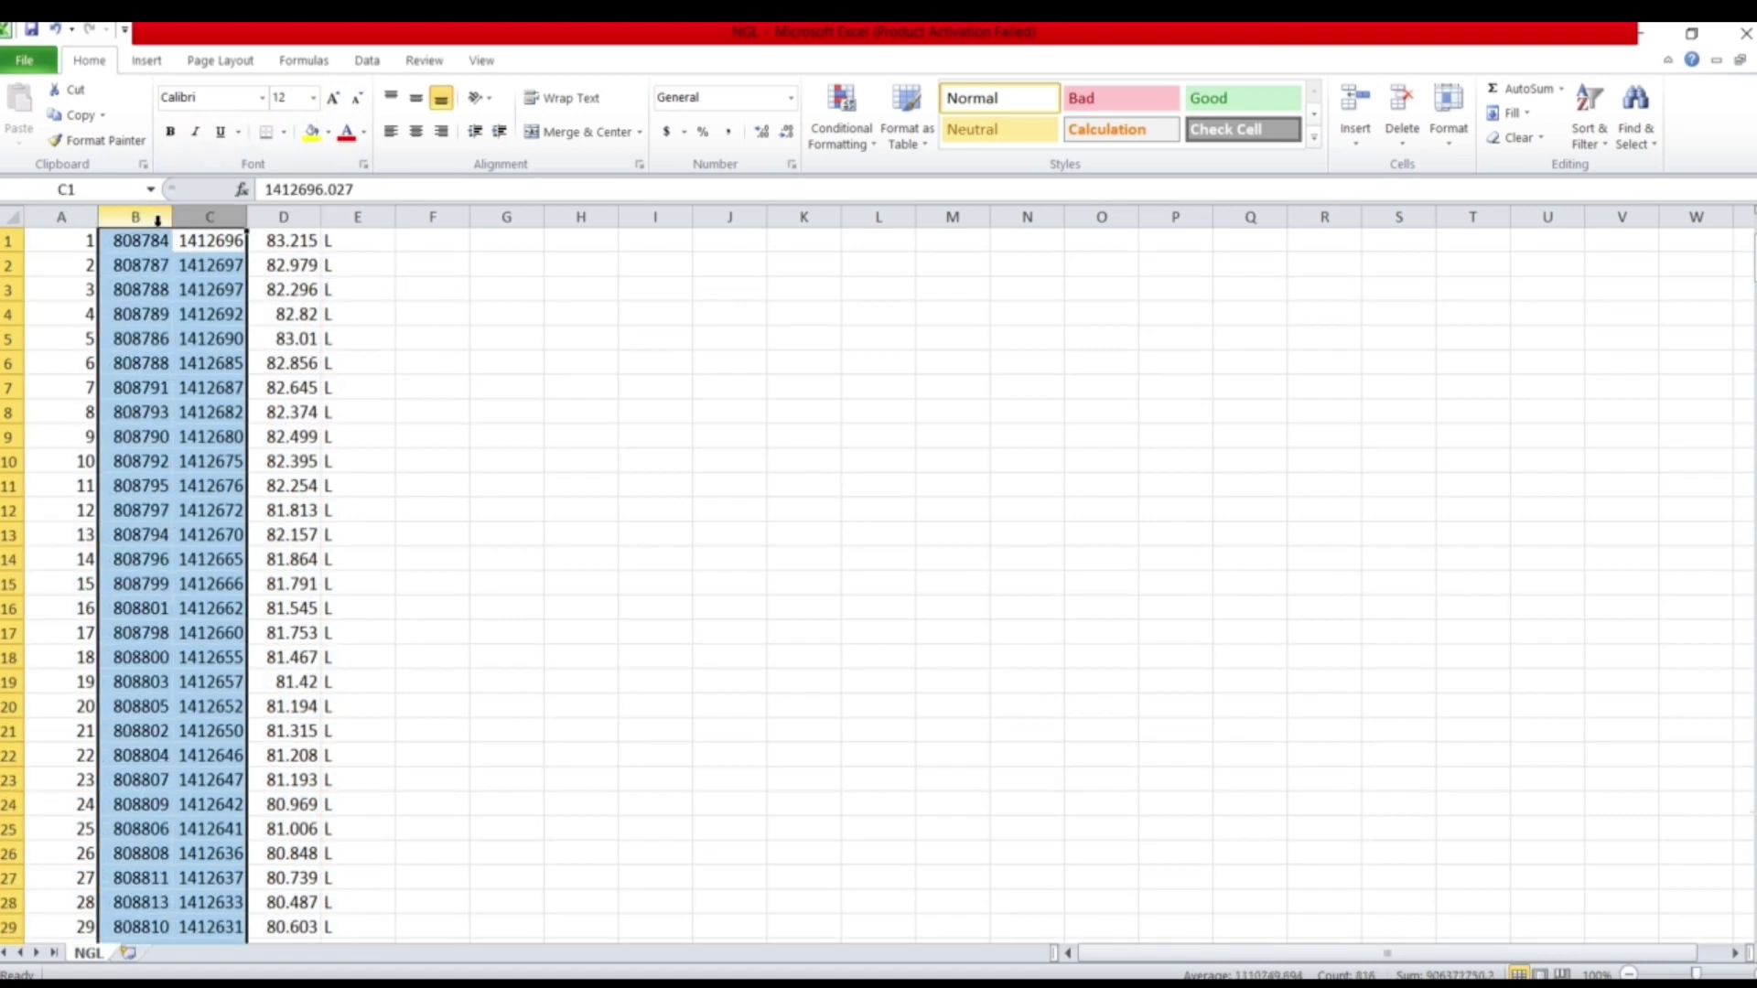
right_click(157, 224)
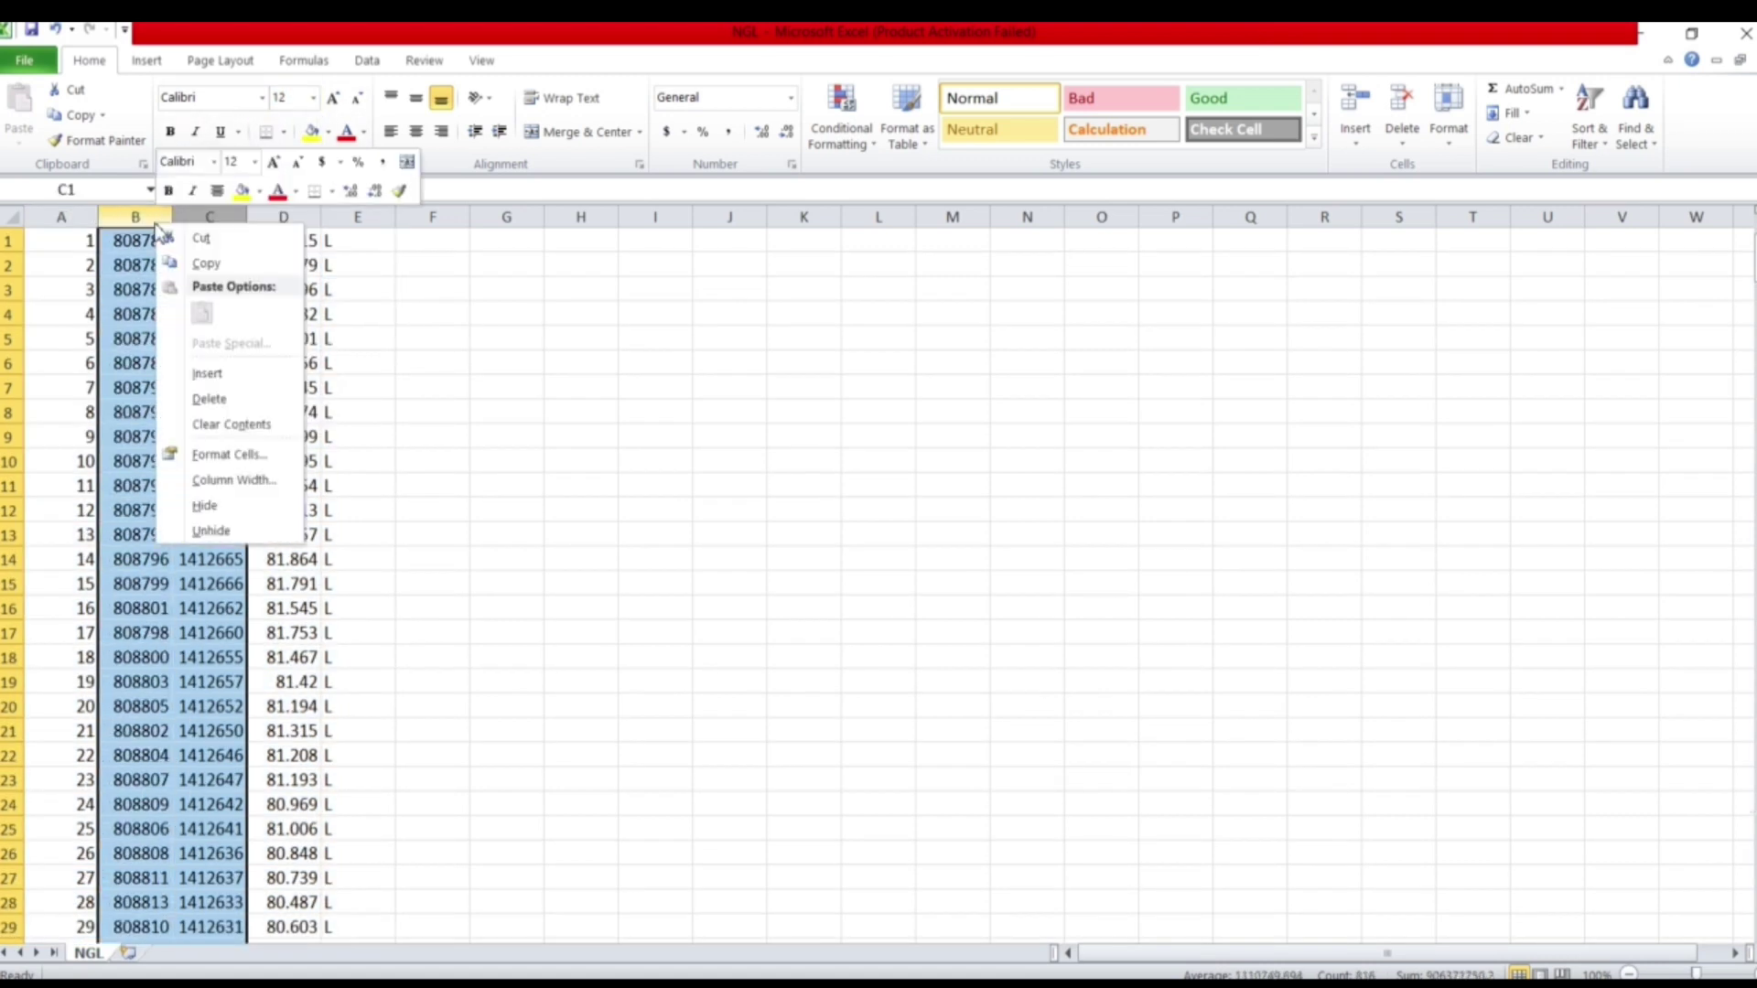
left_click(230, 456)
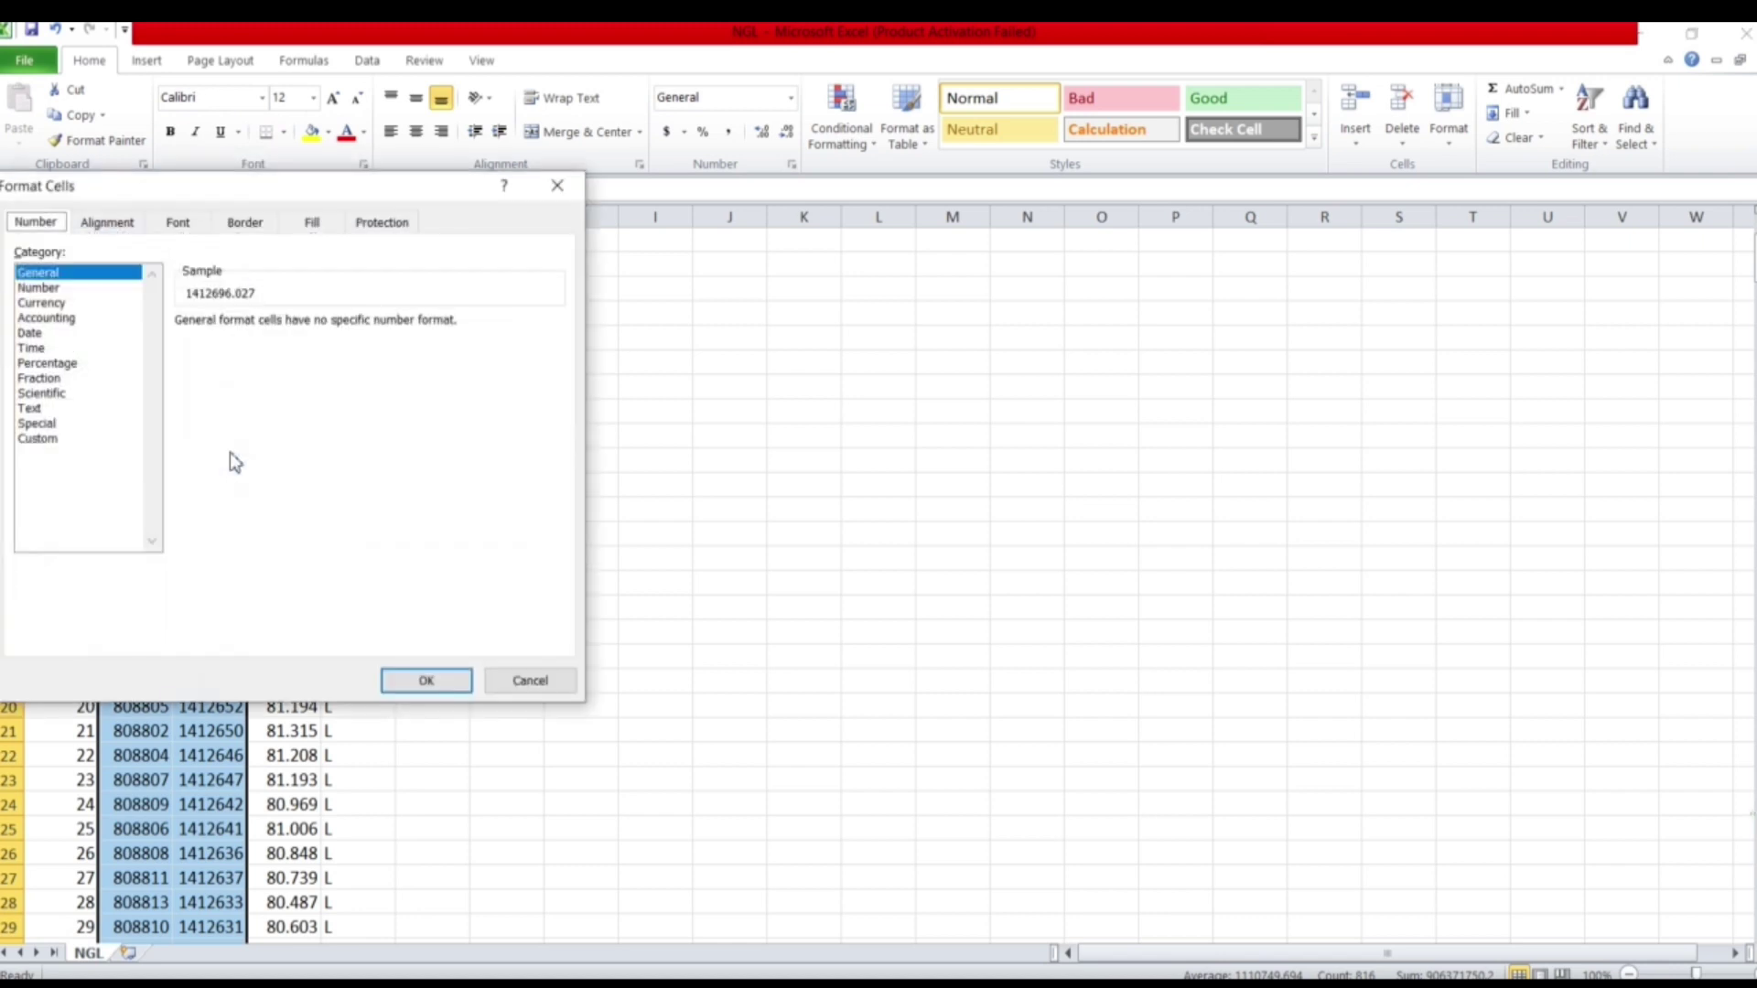
left_click(57, 289)
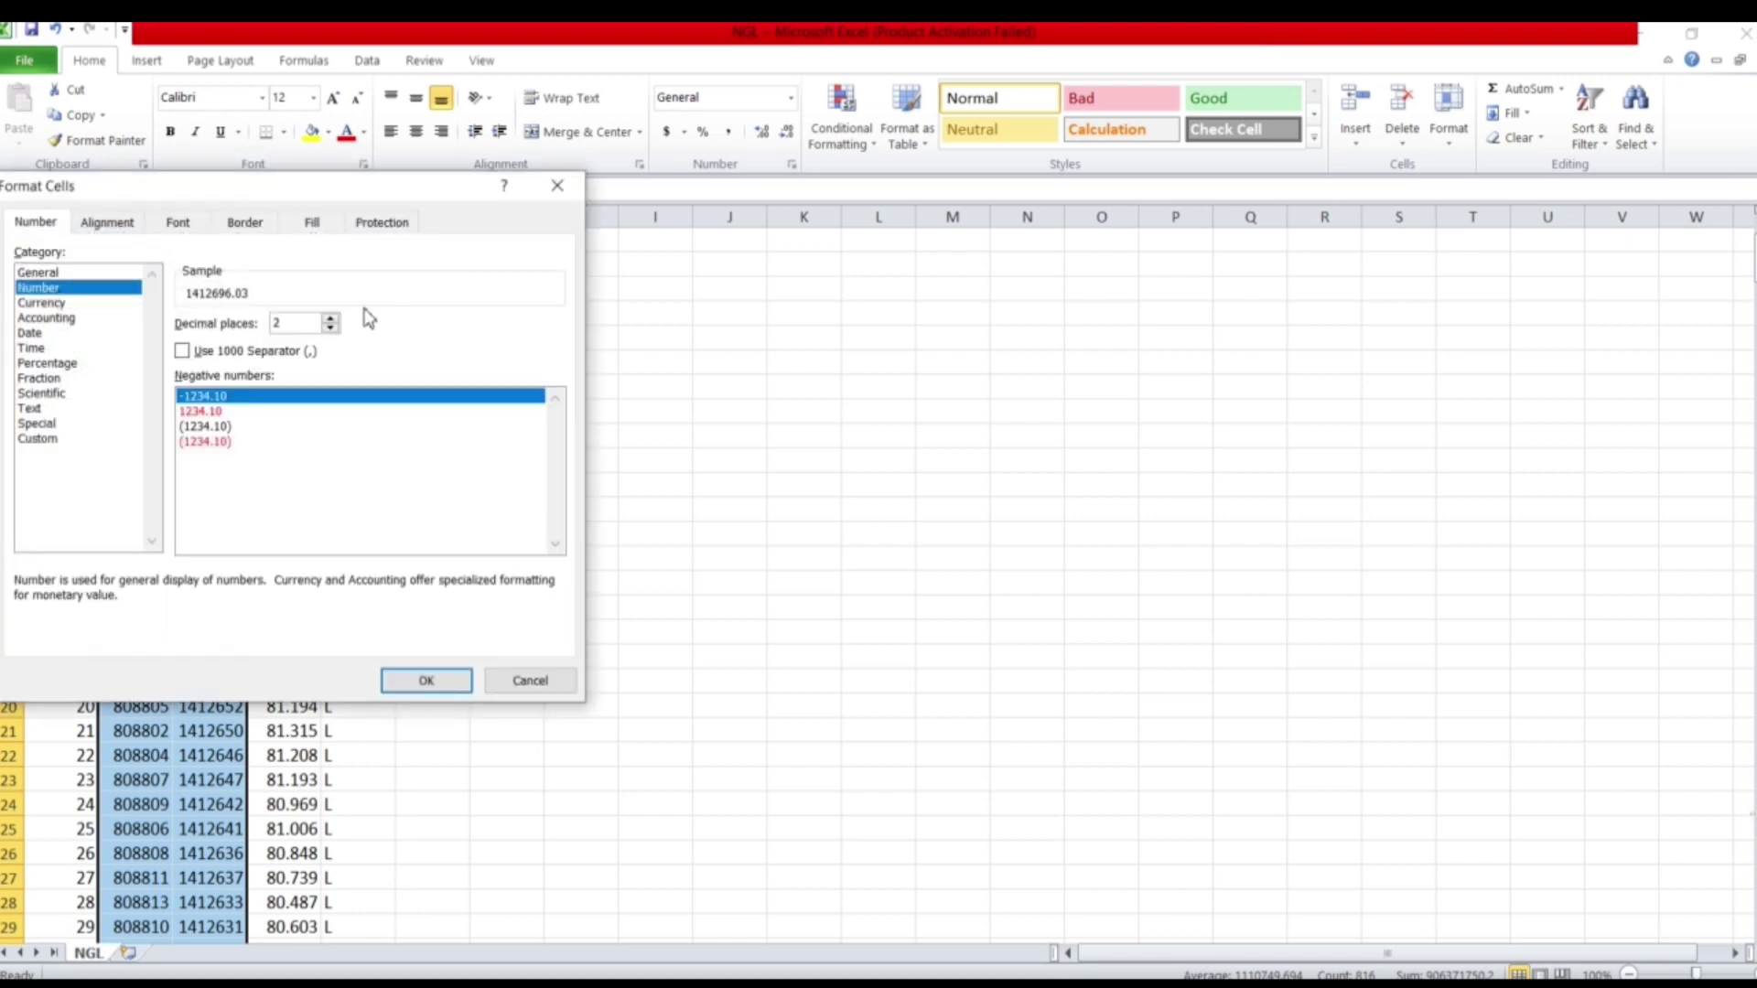
left_click(331, 317)
left_click(426, 682)
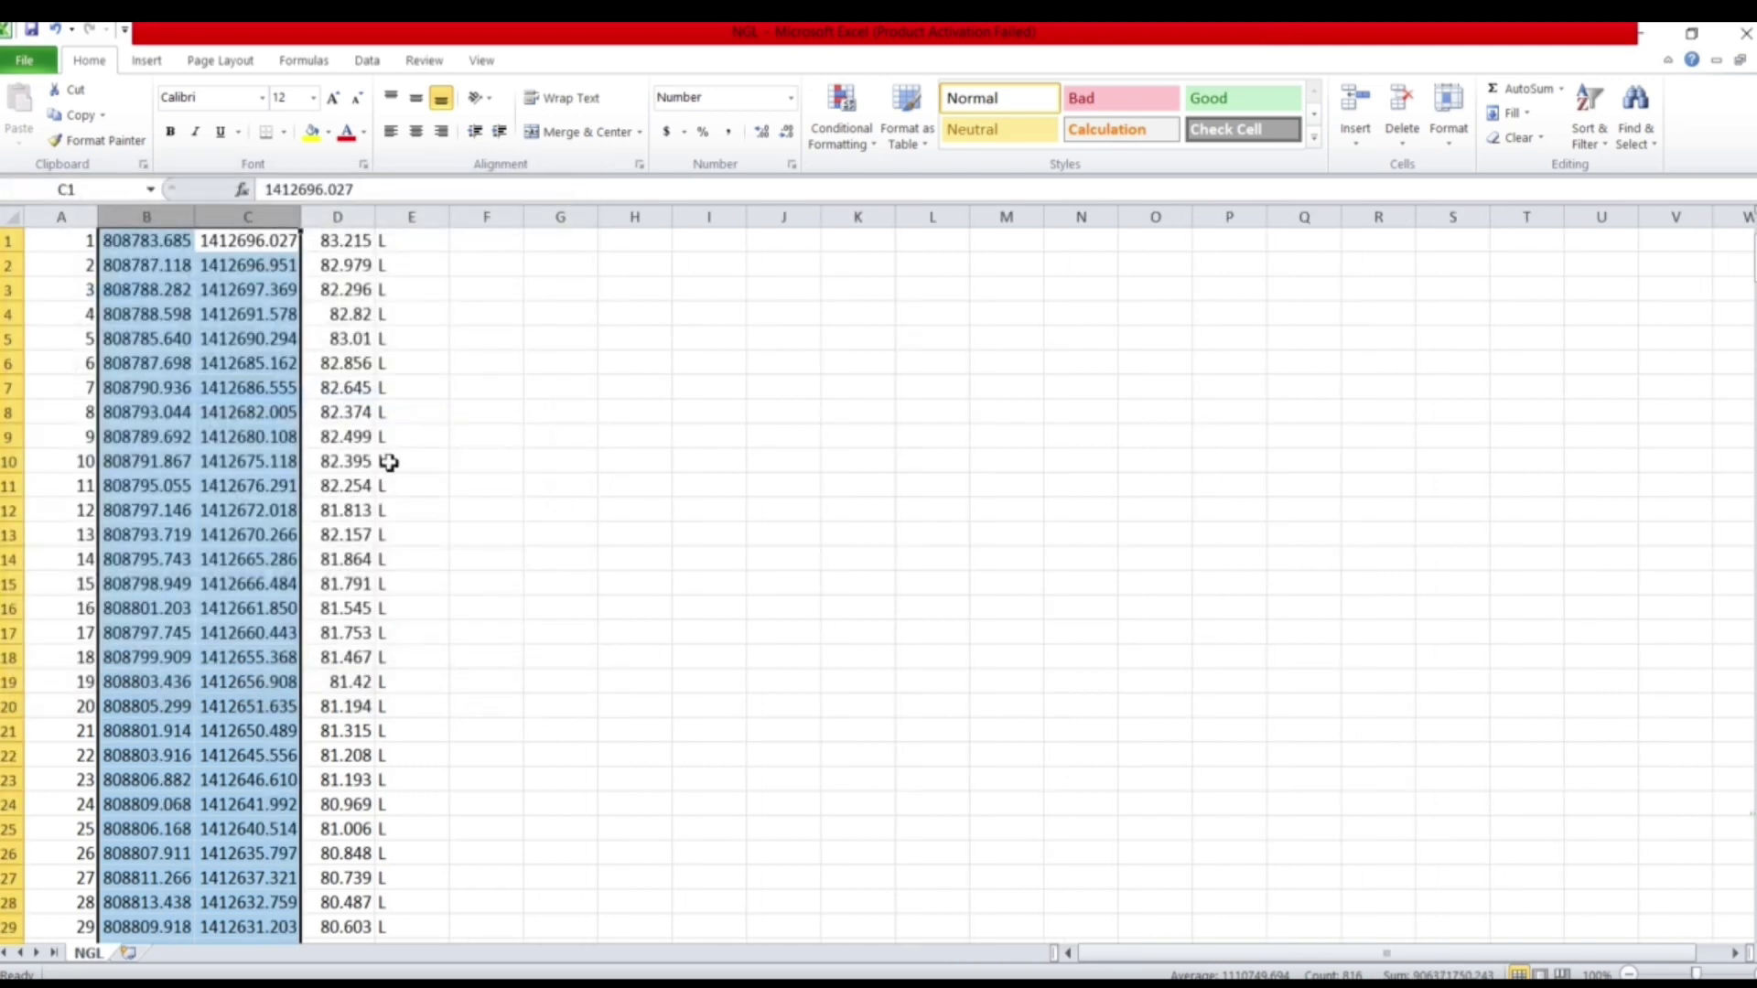
Step: Left-align columns A to E and set their column width to 12
left_click_drag(407, 217, 60, 220)
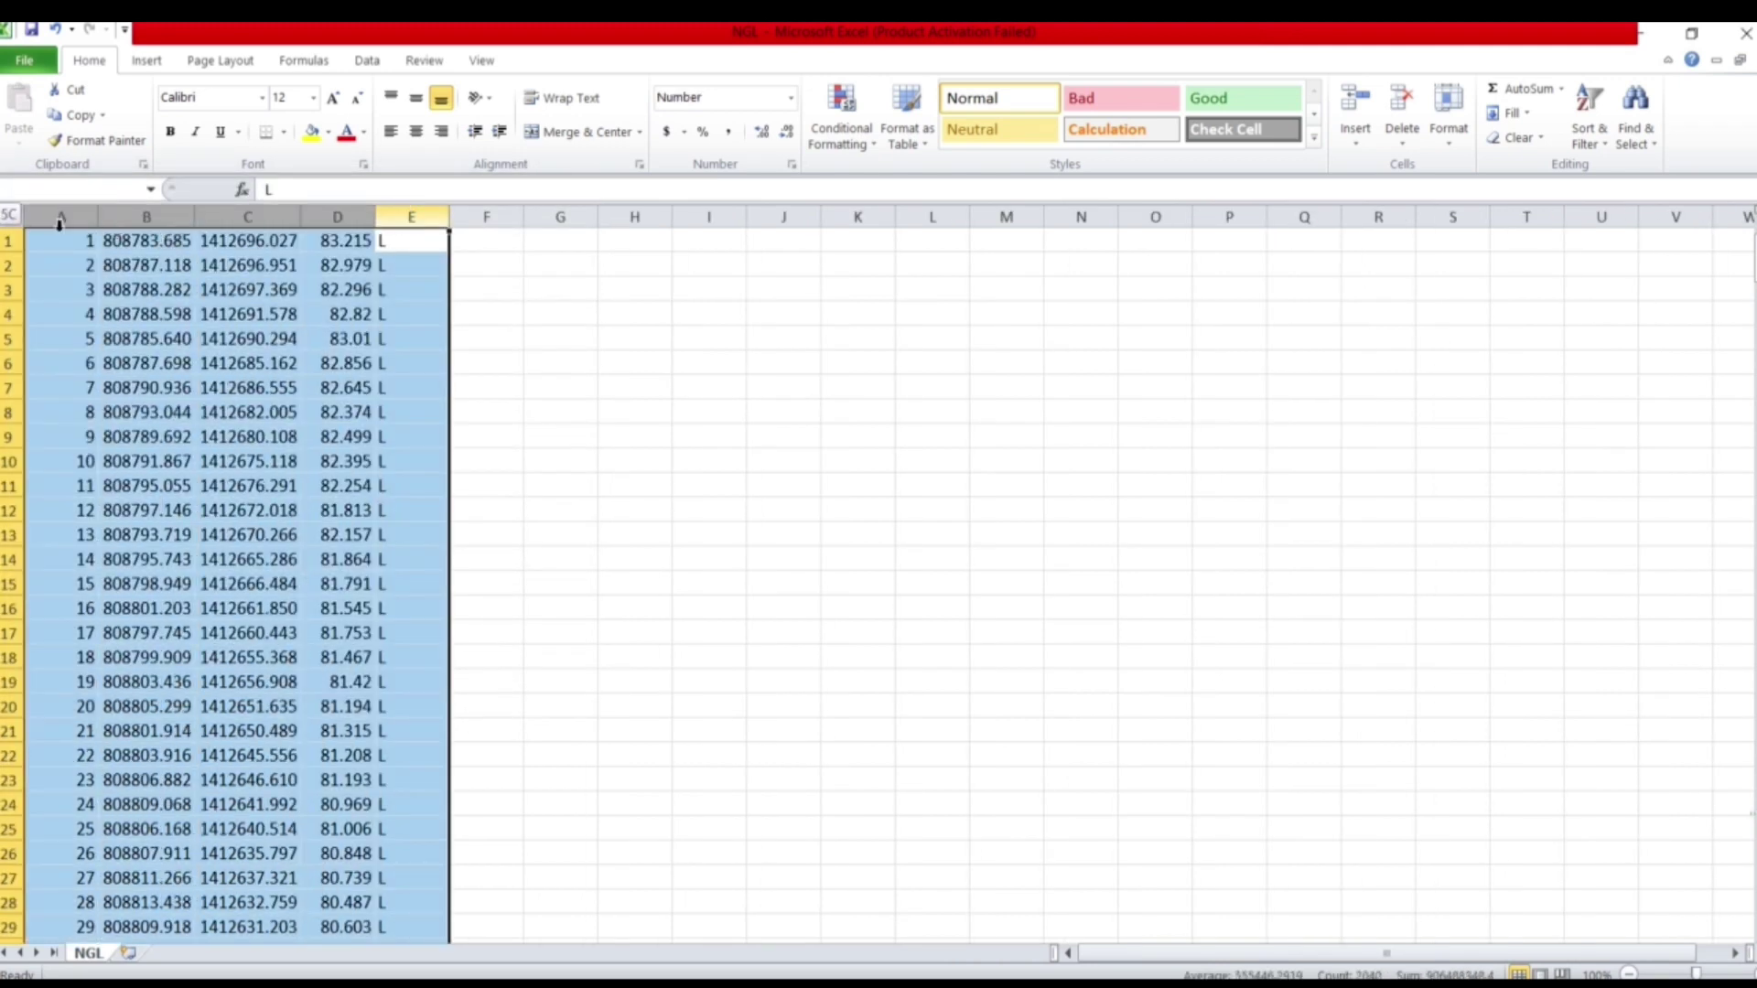
left_click(390, 131)
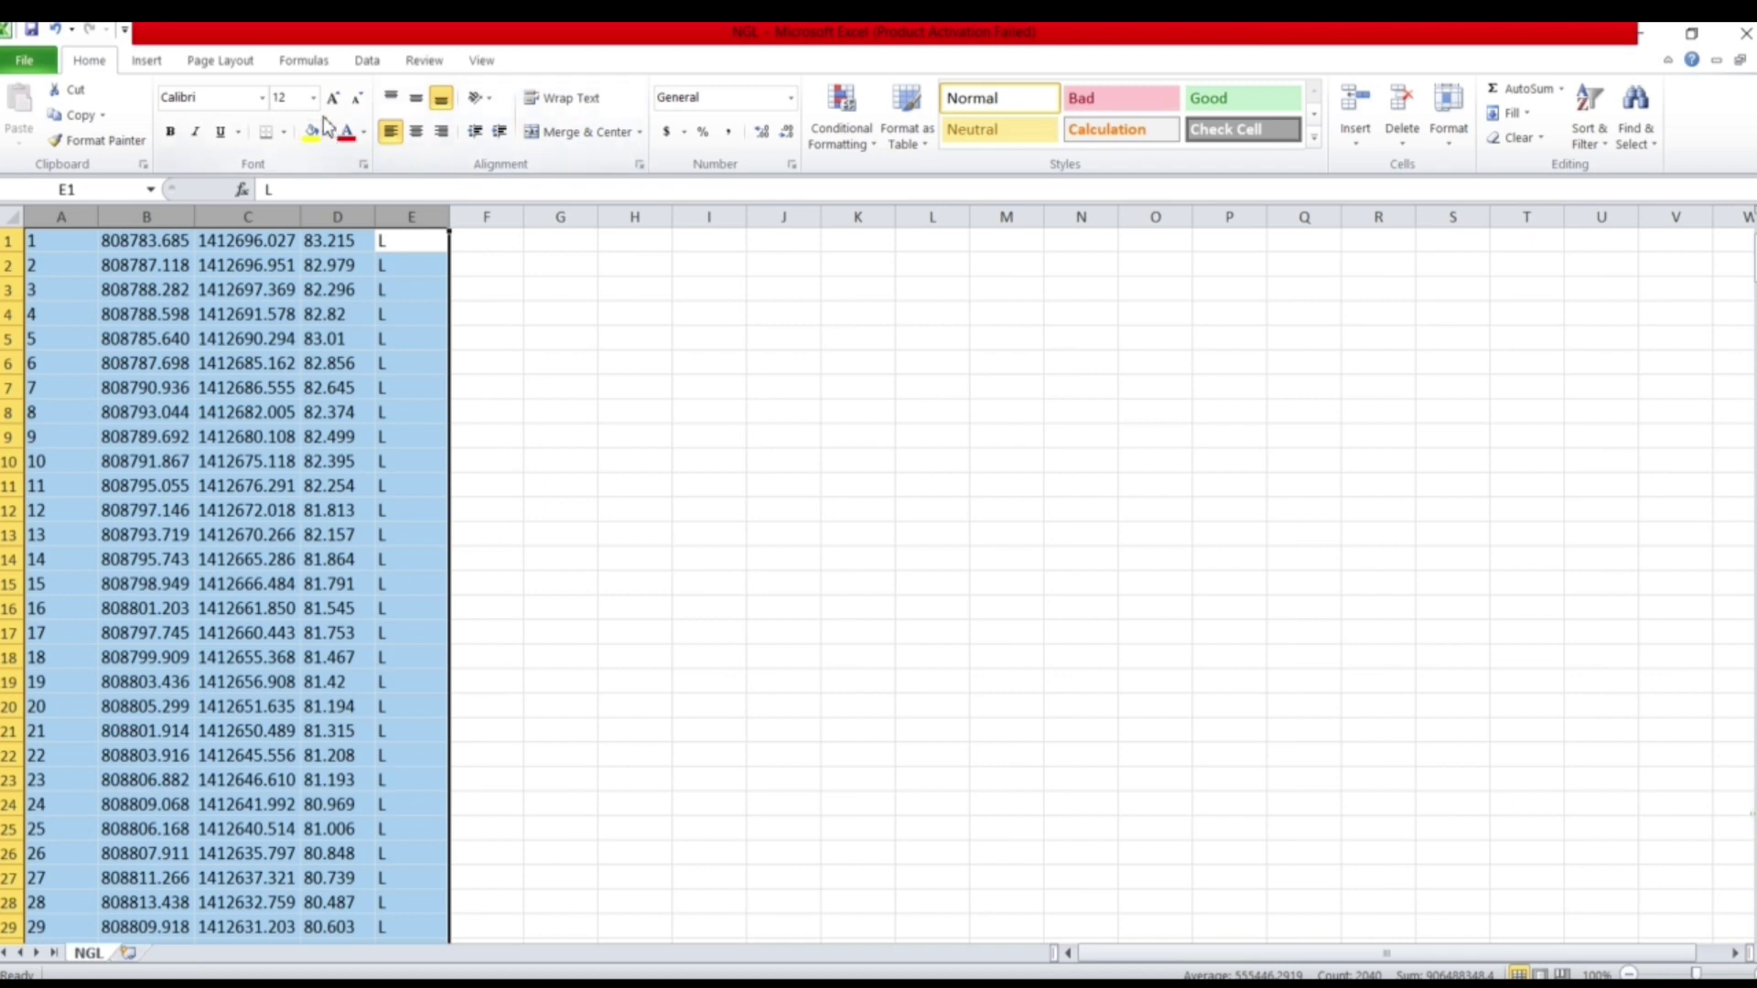
right_click(188, 220)
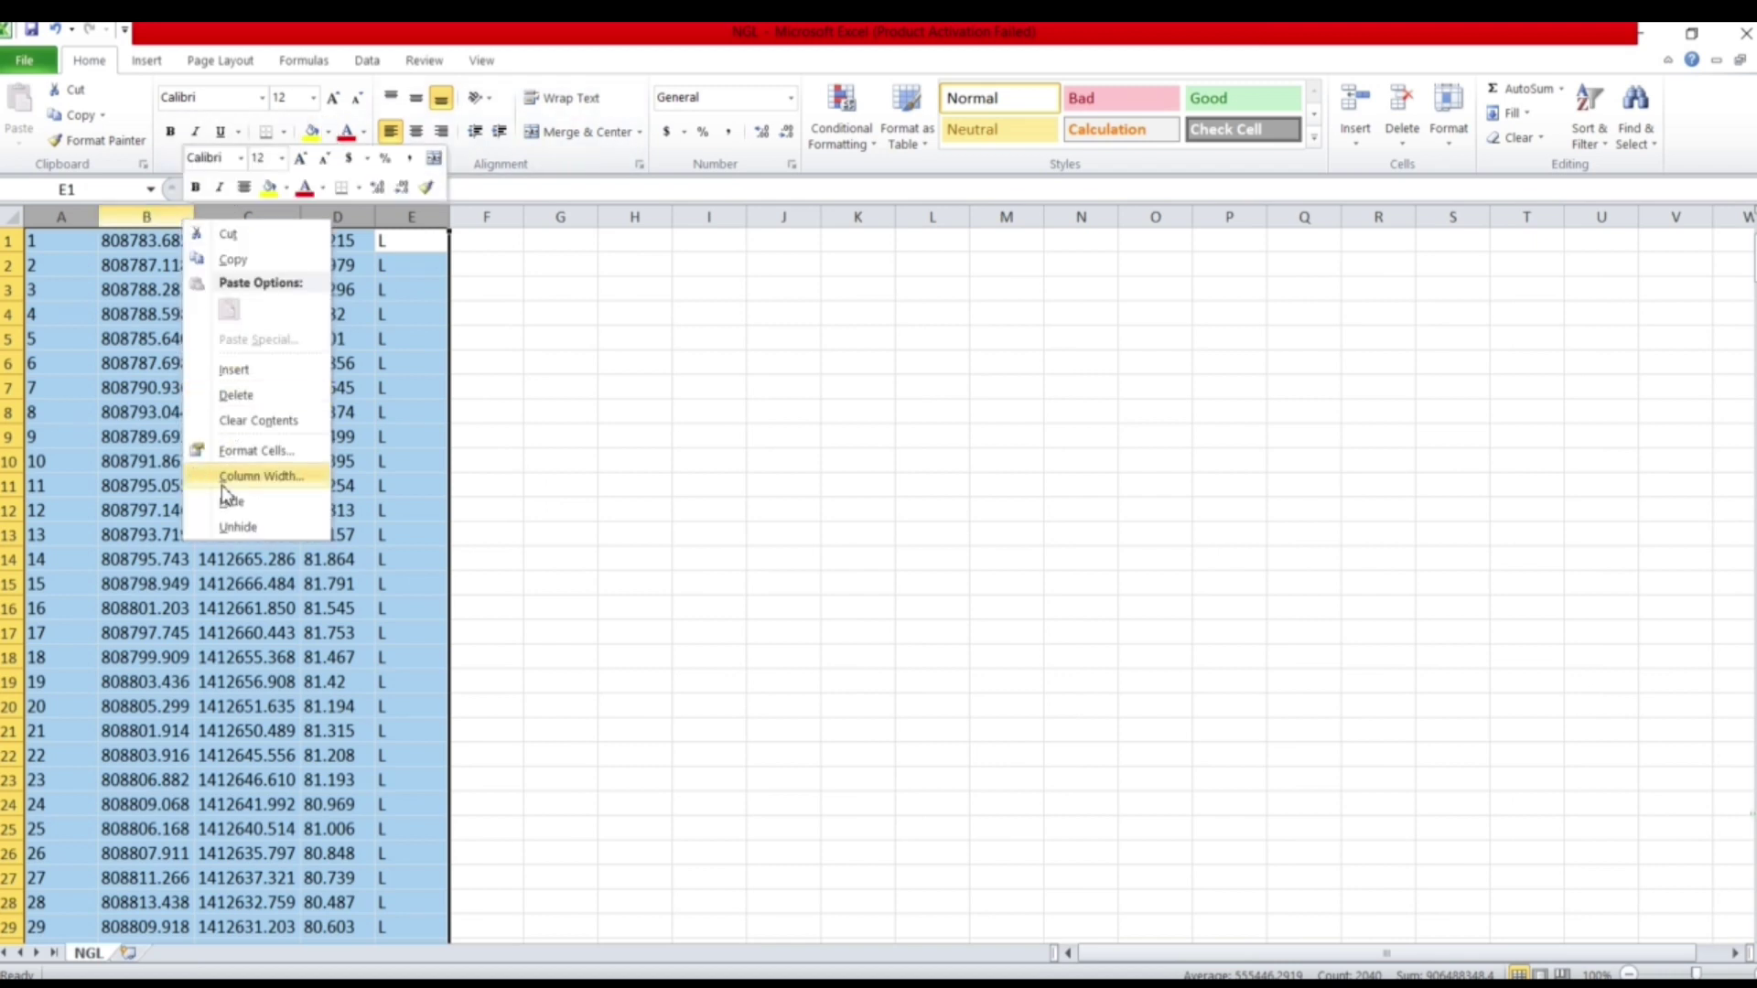
left_click(251, 476)
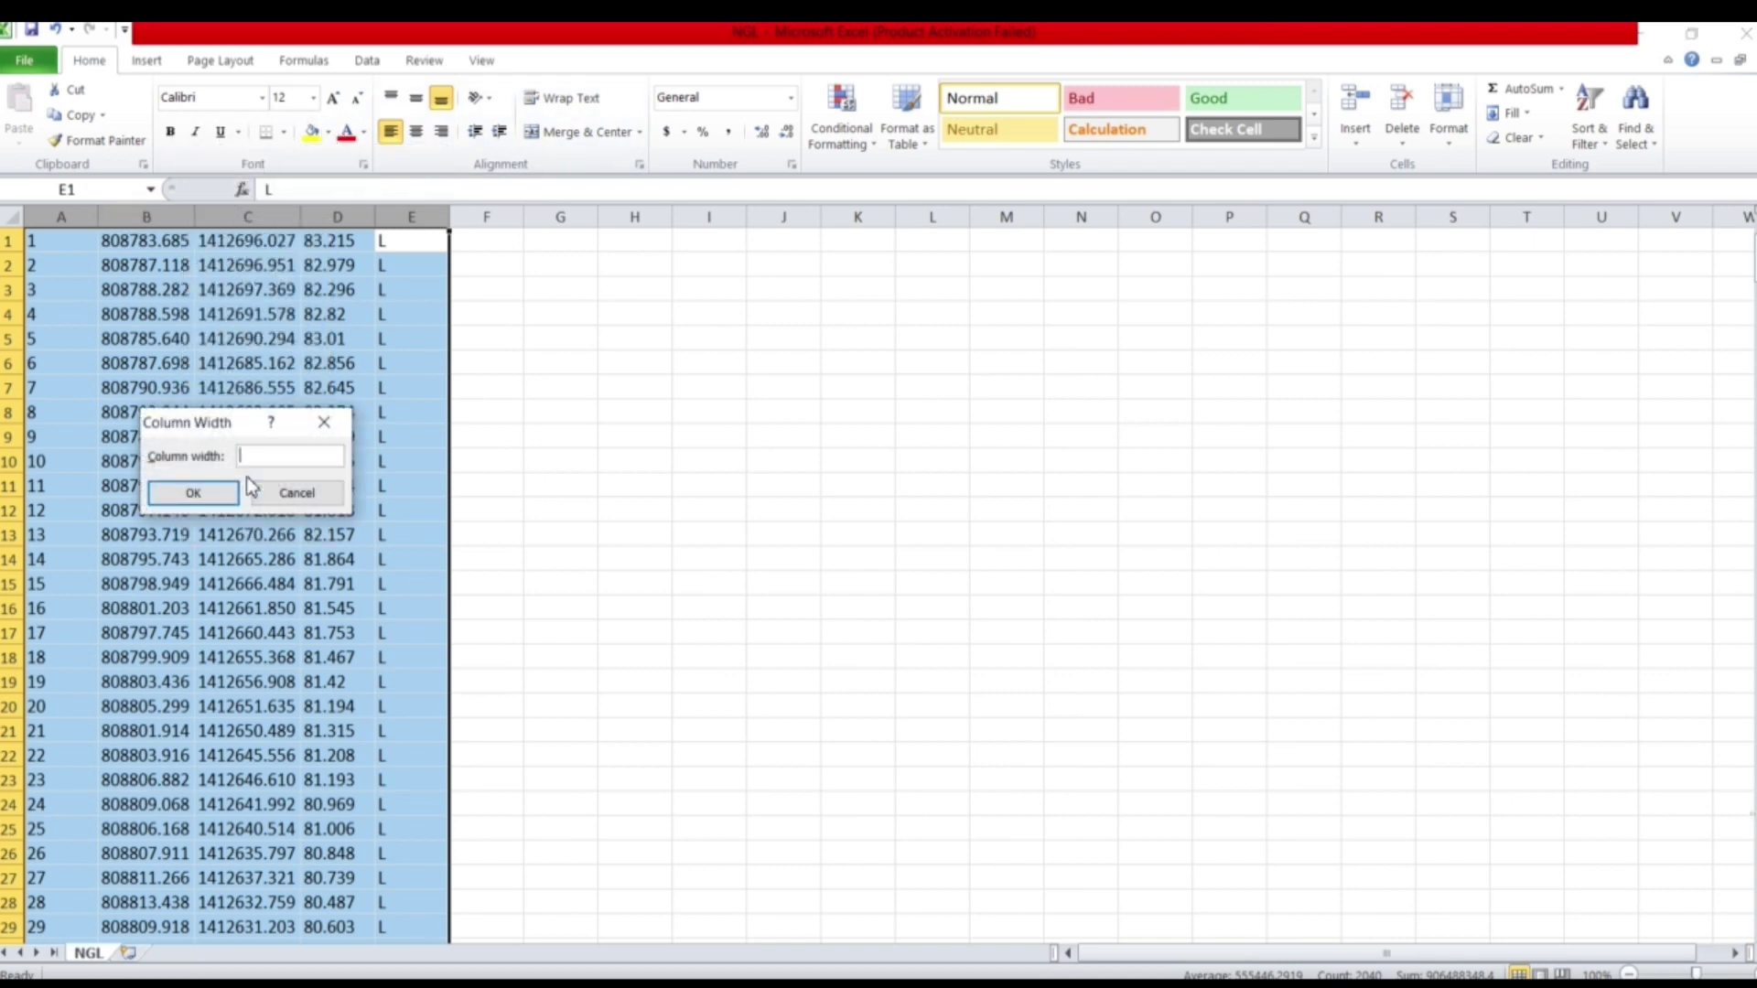
left_click(224, 488)
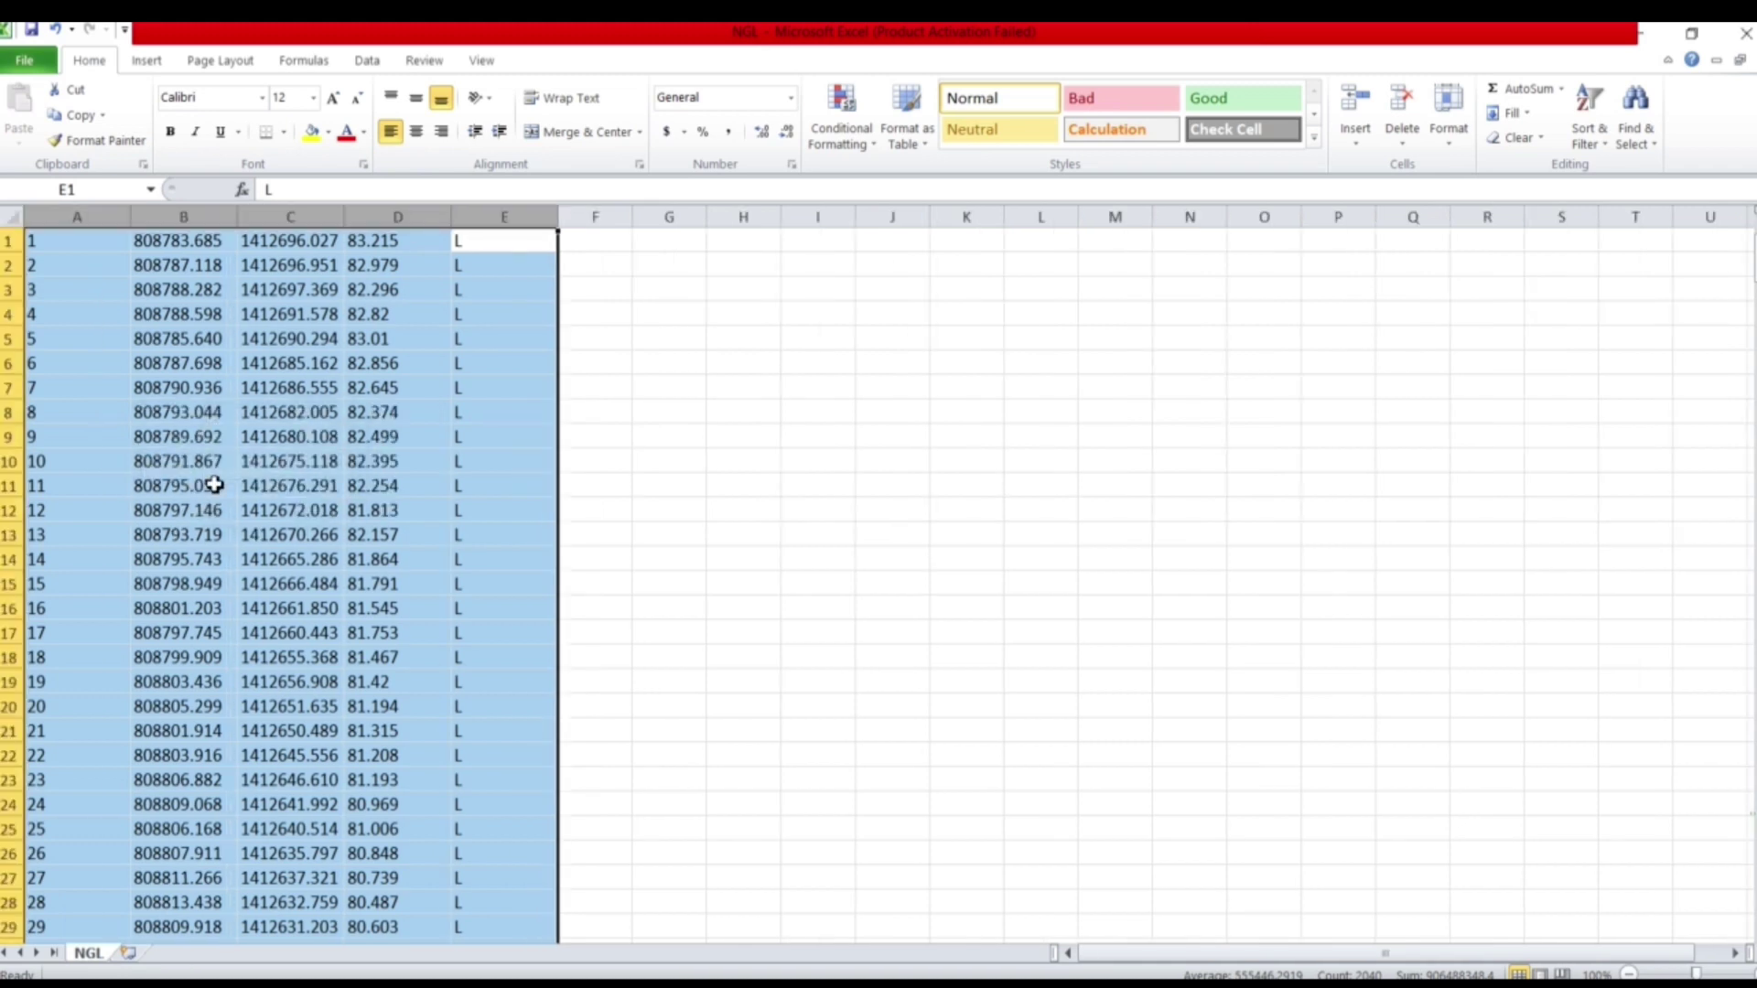
Step: Save the sheet to the Desktop as CSV file NGL1, then close Excel without saving further changes
left_click(23, 61)
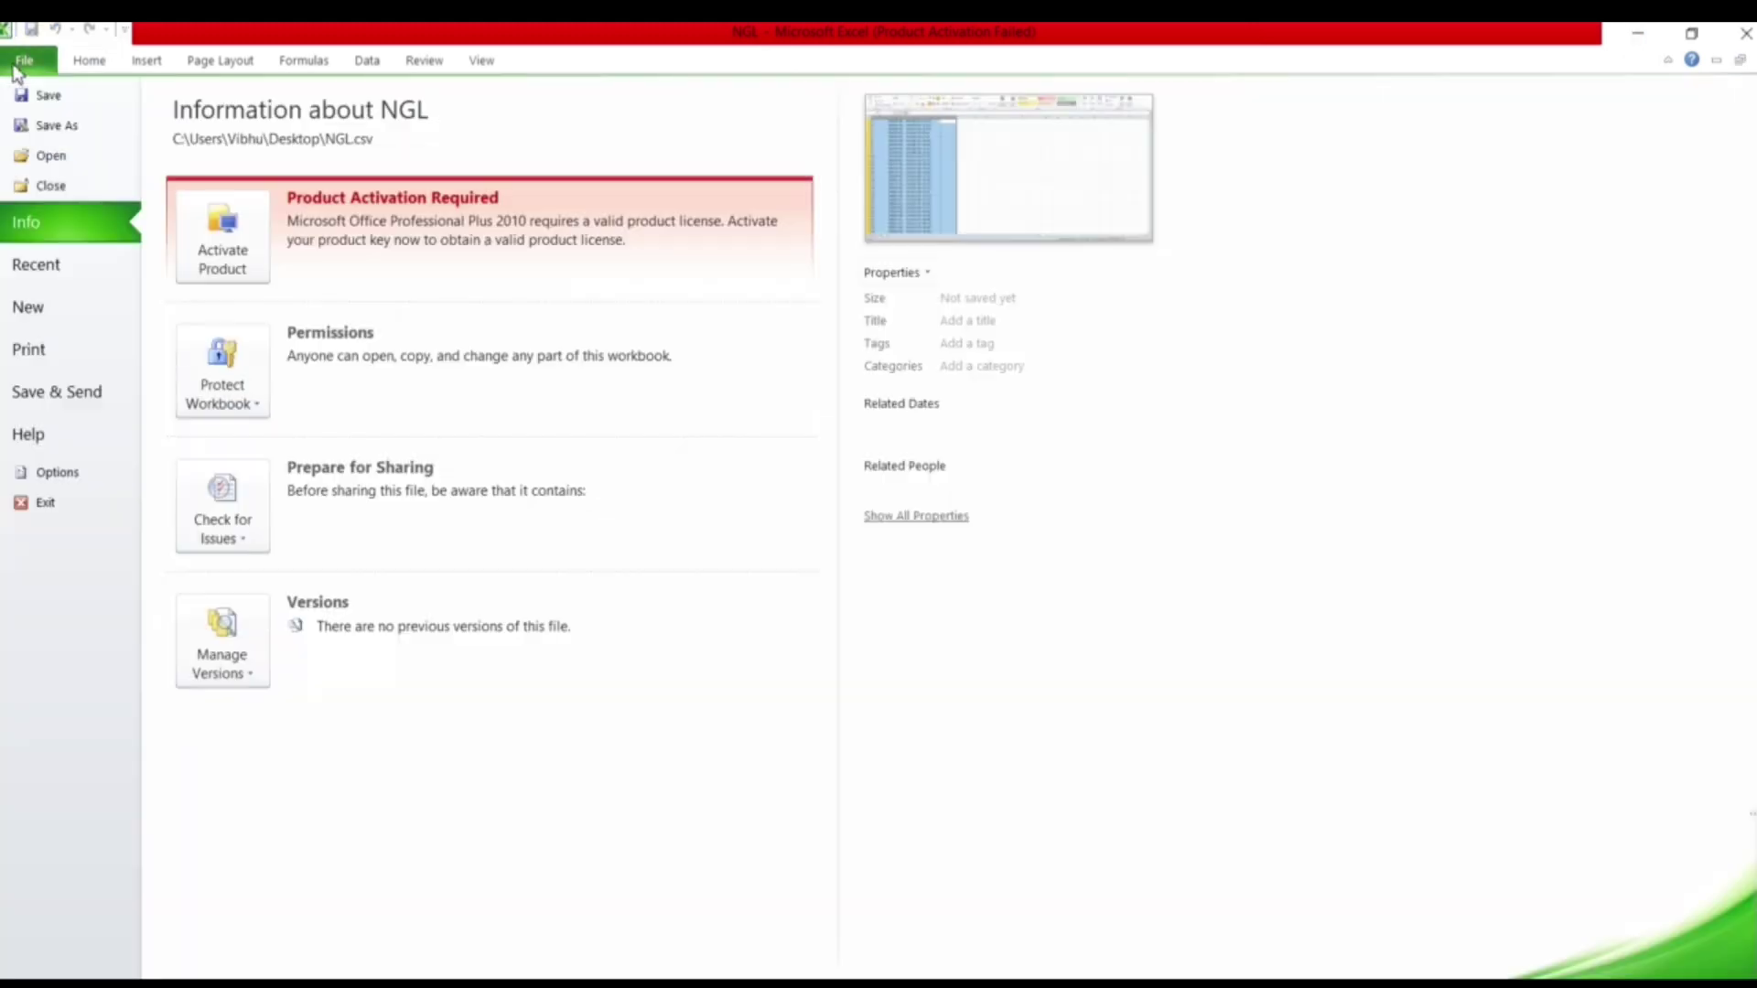
left_click(83, 134)
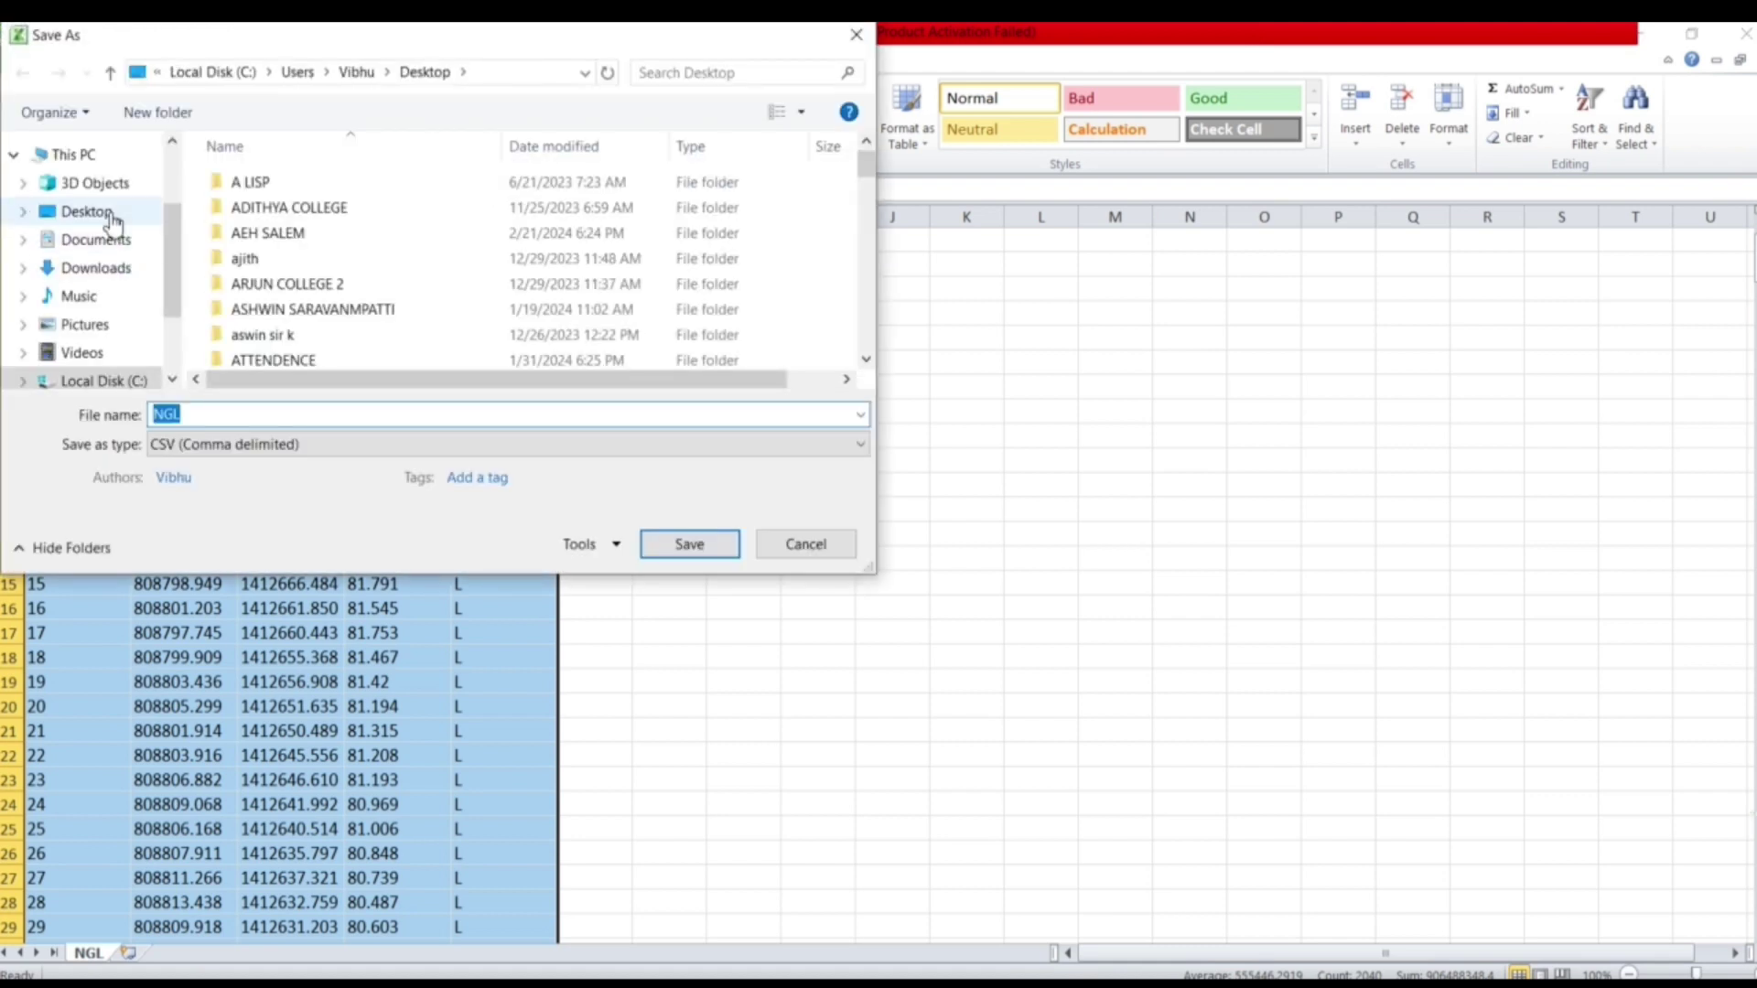
left_click(91, 211)
left_click(202, 409)
left_click(199, 414)
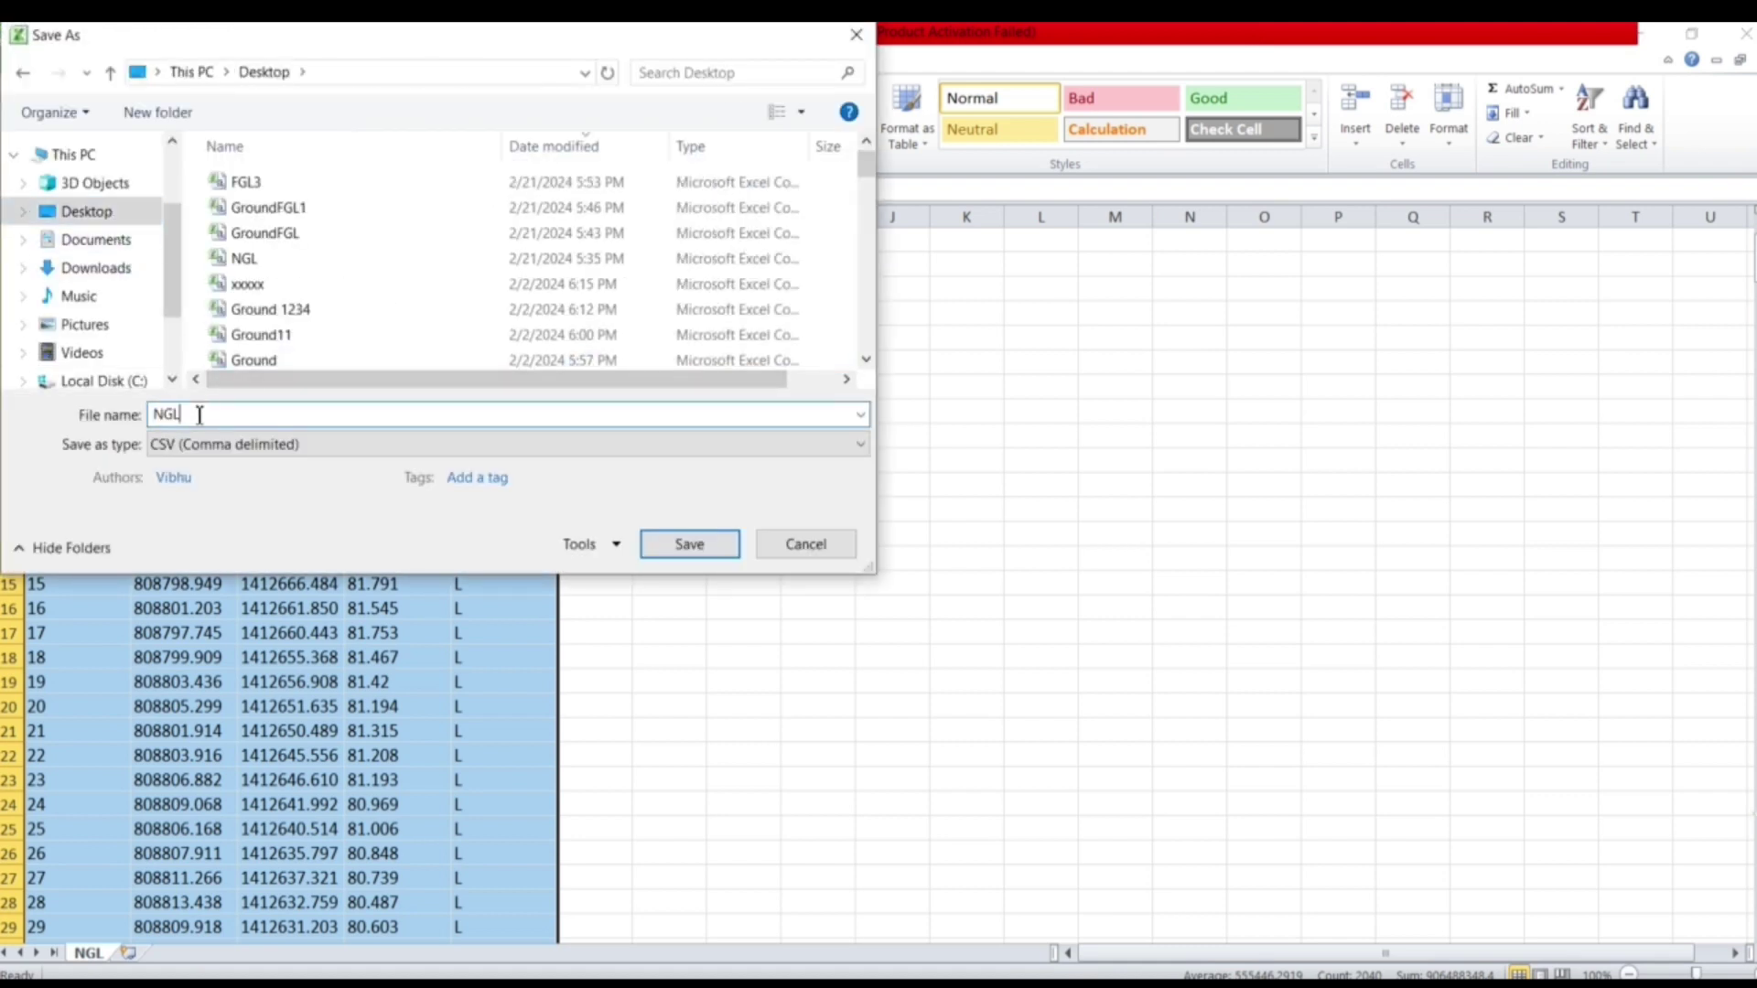
left_click(710, 545)
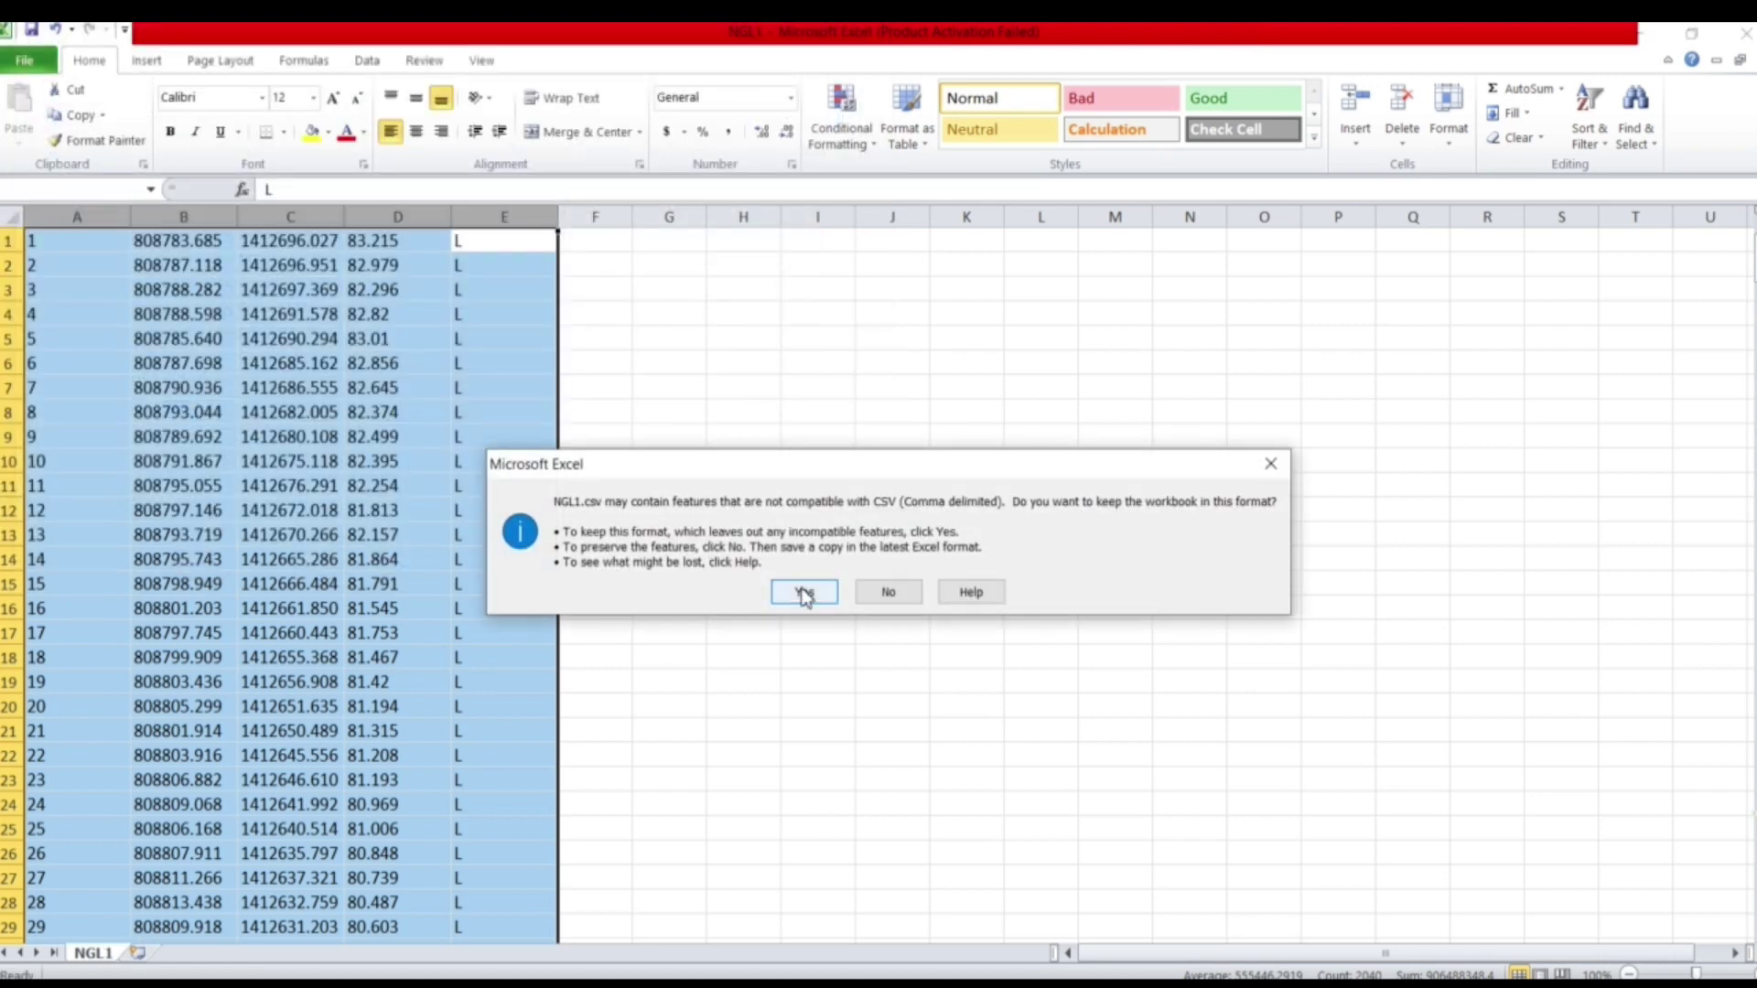
left_click(803, 590)
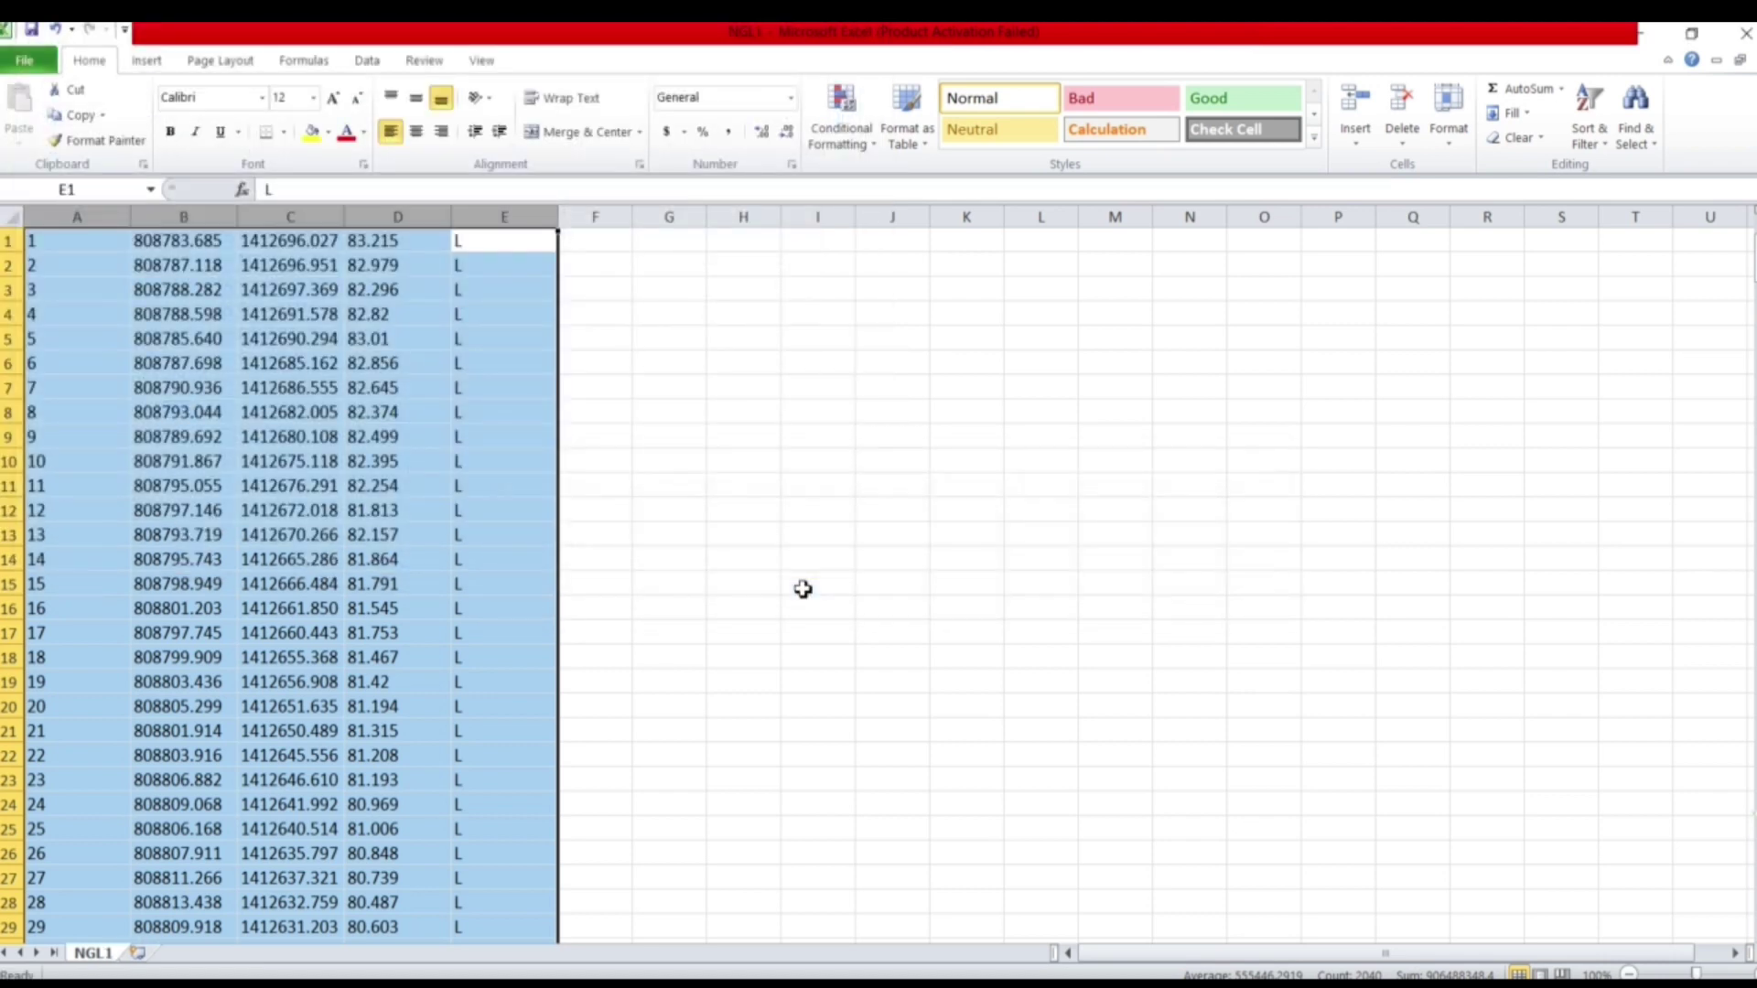
left_click(1746, 36)
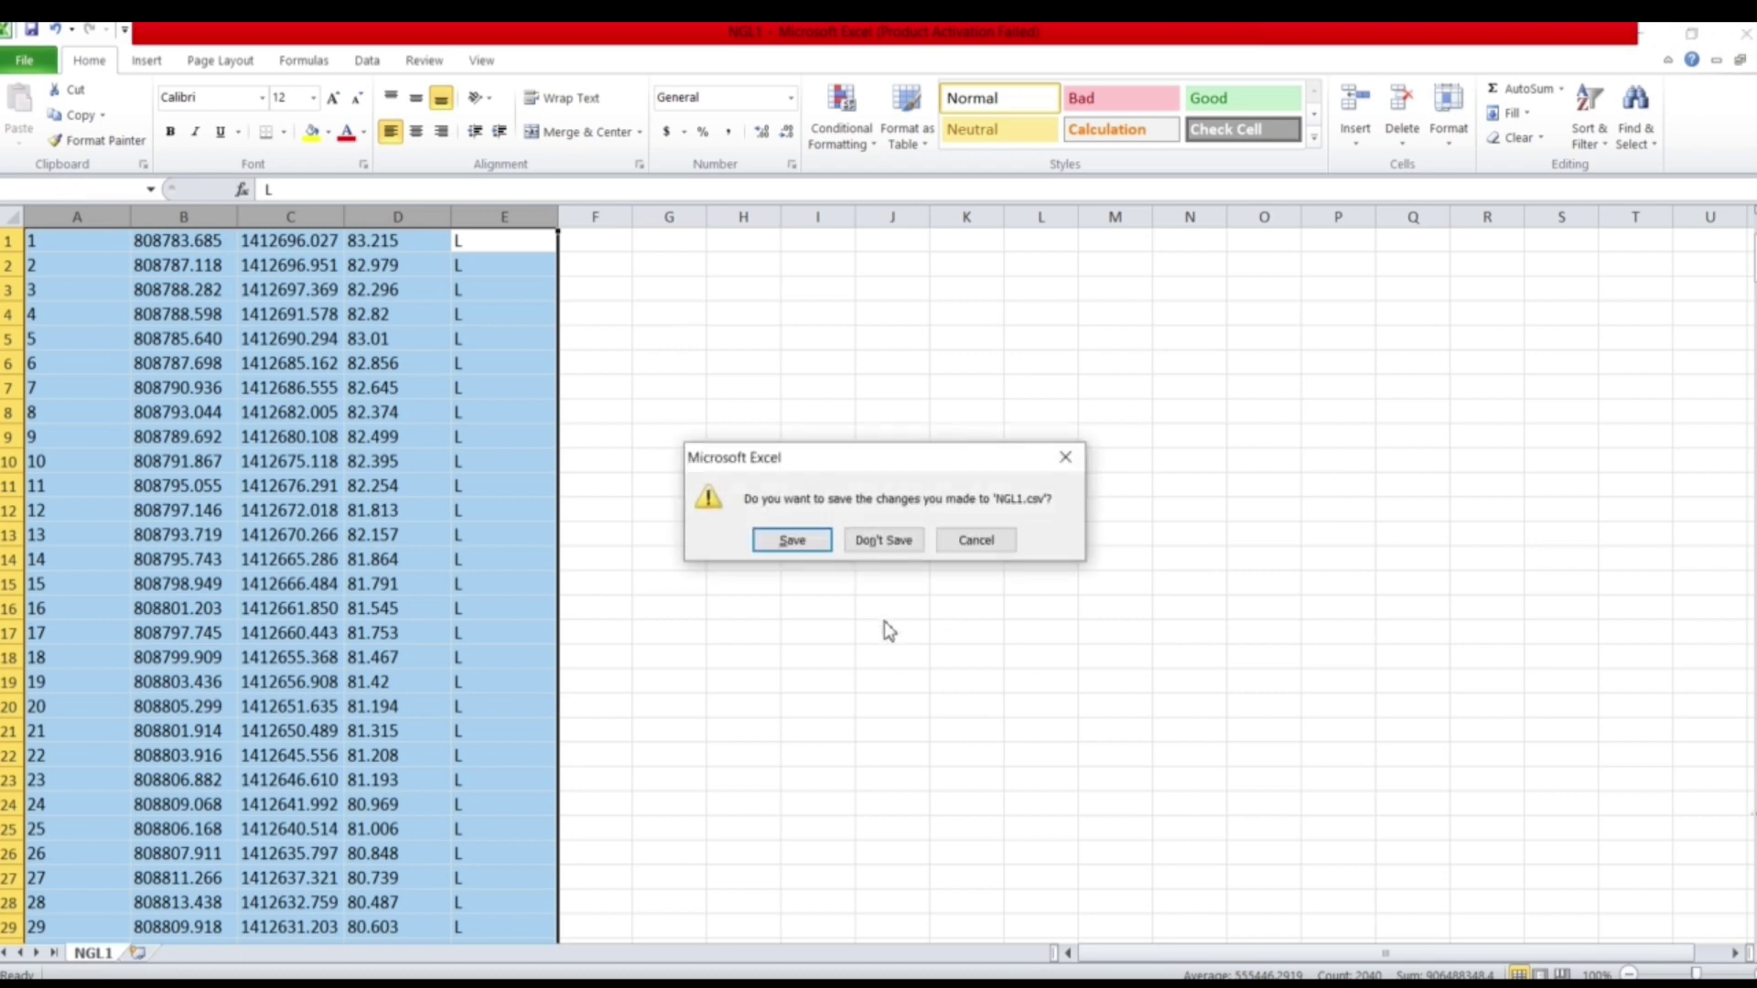
left_click(880, 545)
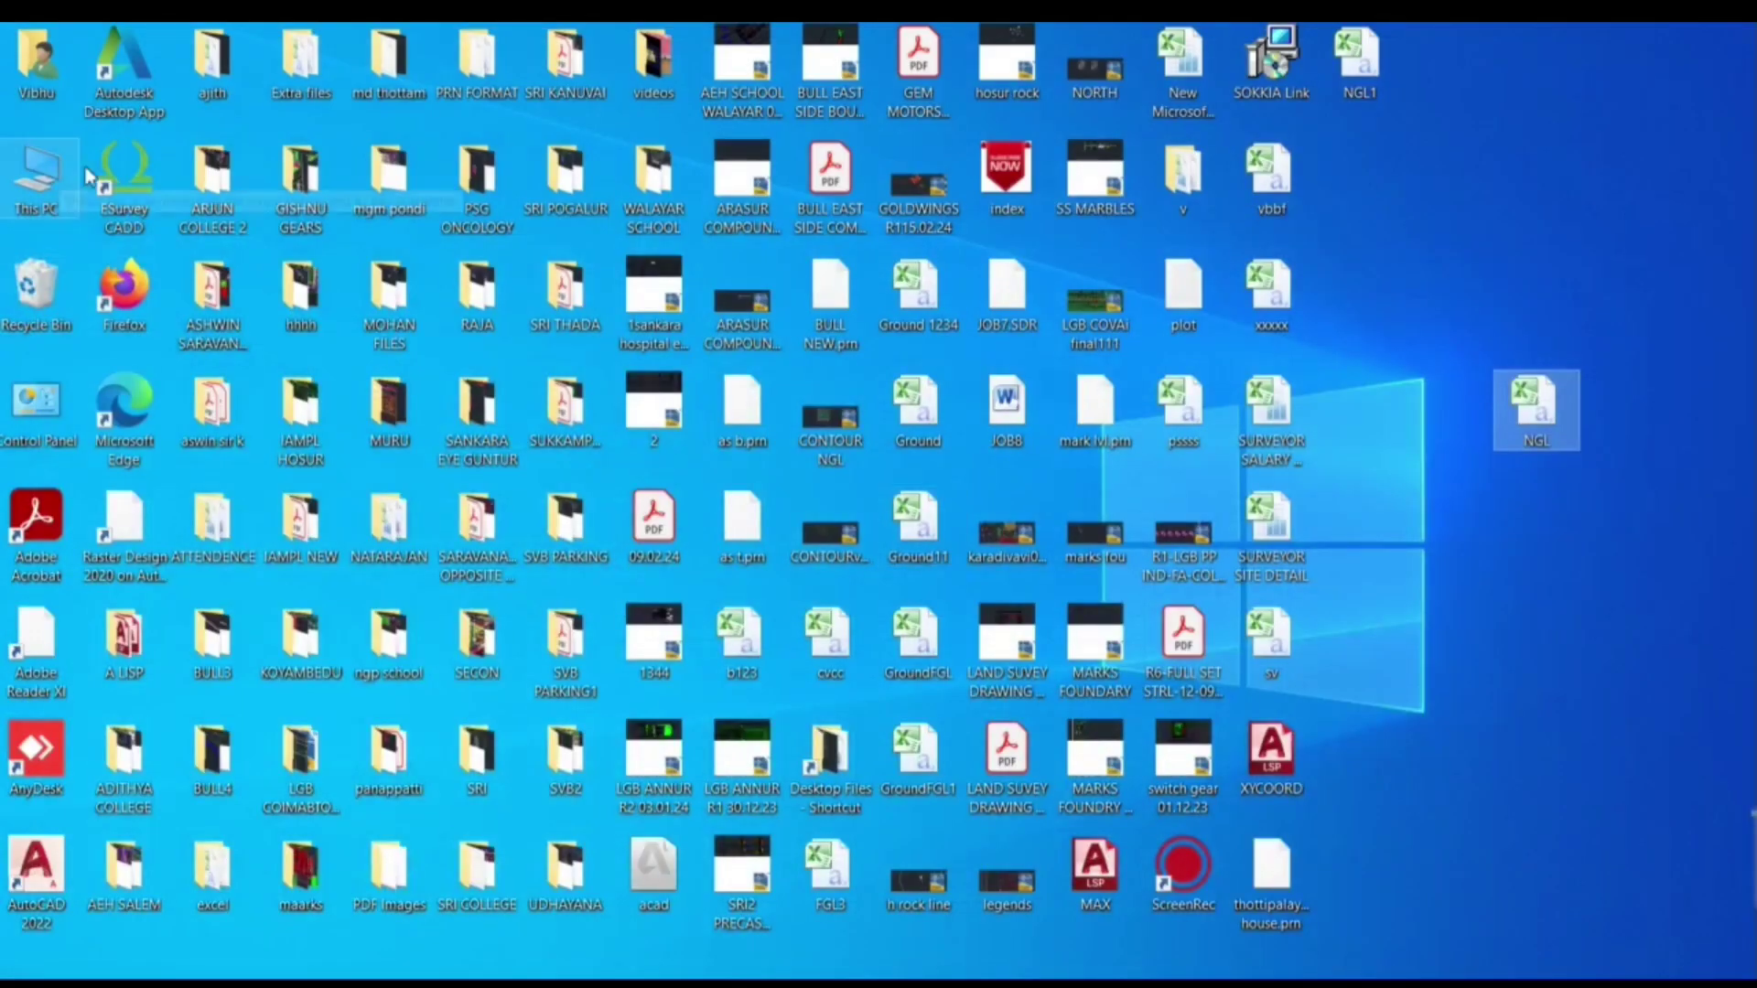
Step: Launch eSurvey CADD from its desktop shortcut
left_click(135, 188)
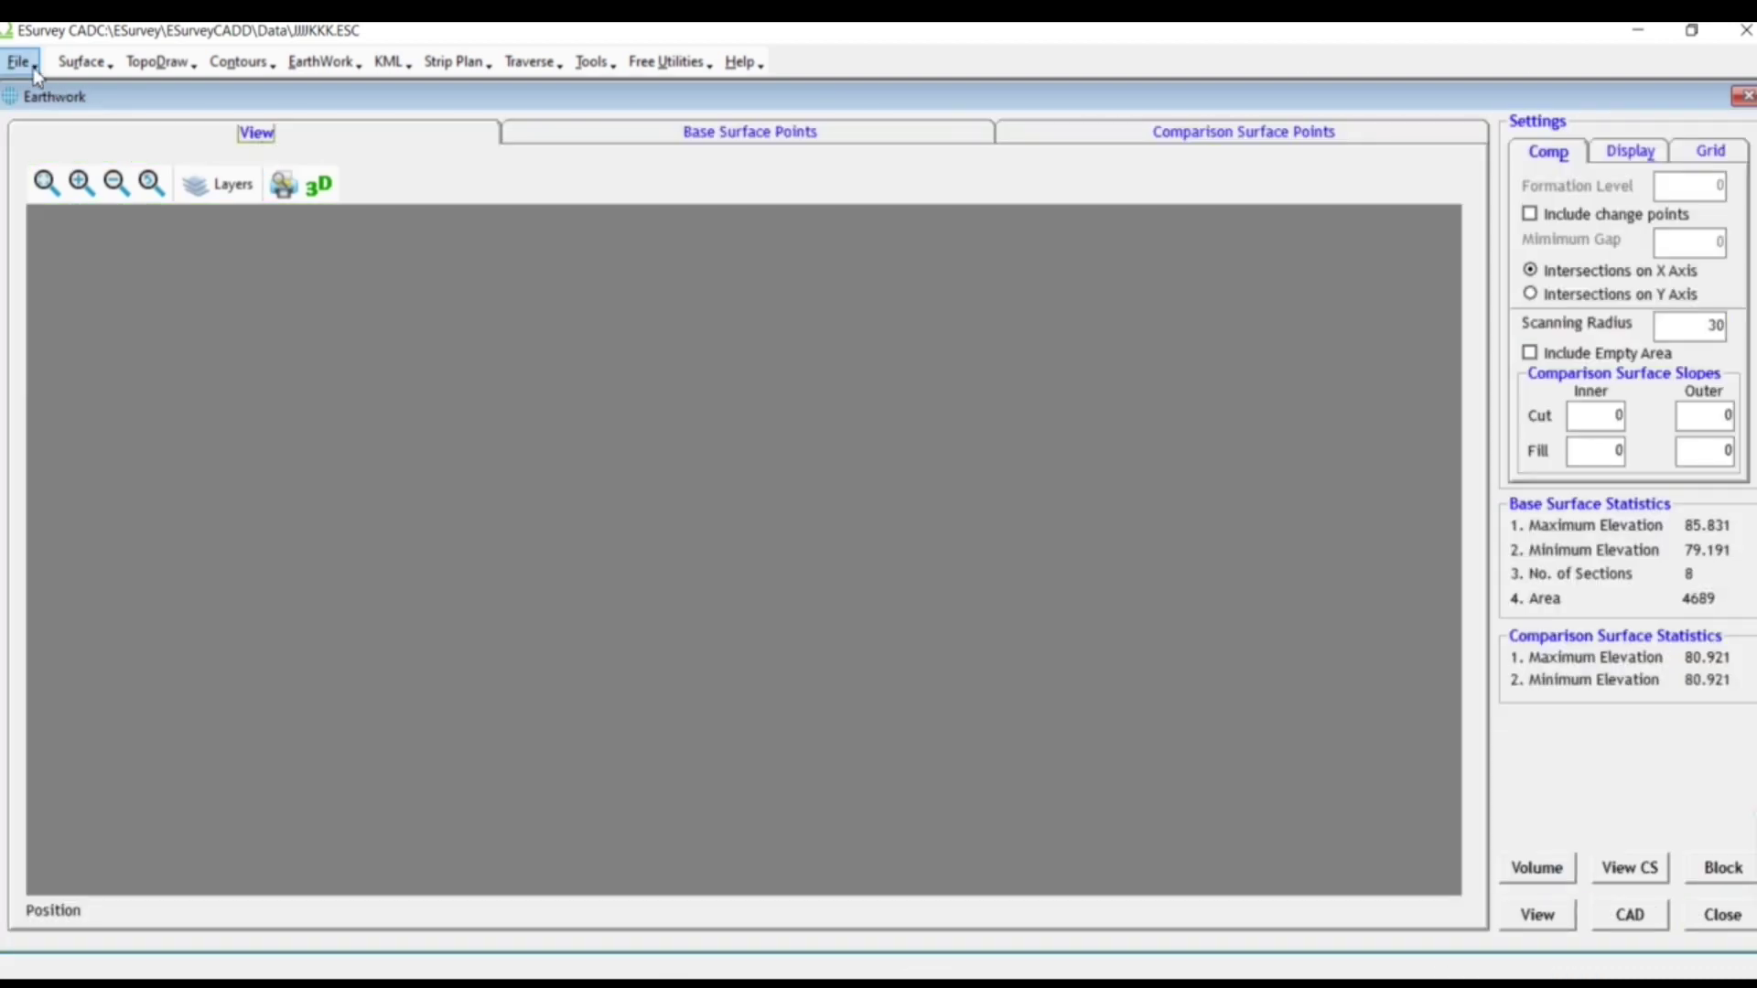
Step: Create and save a new Topo Draw / Contours / Earthwork project file named hjklkyg
left_click(21, 62)
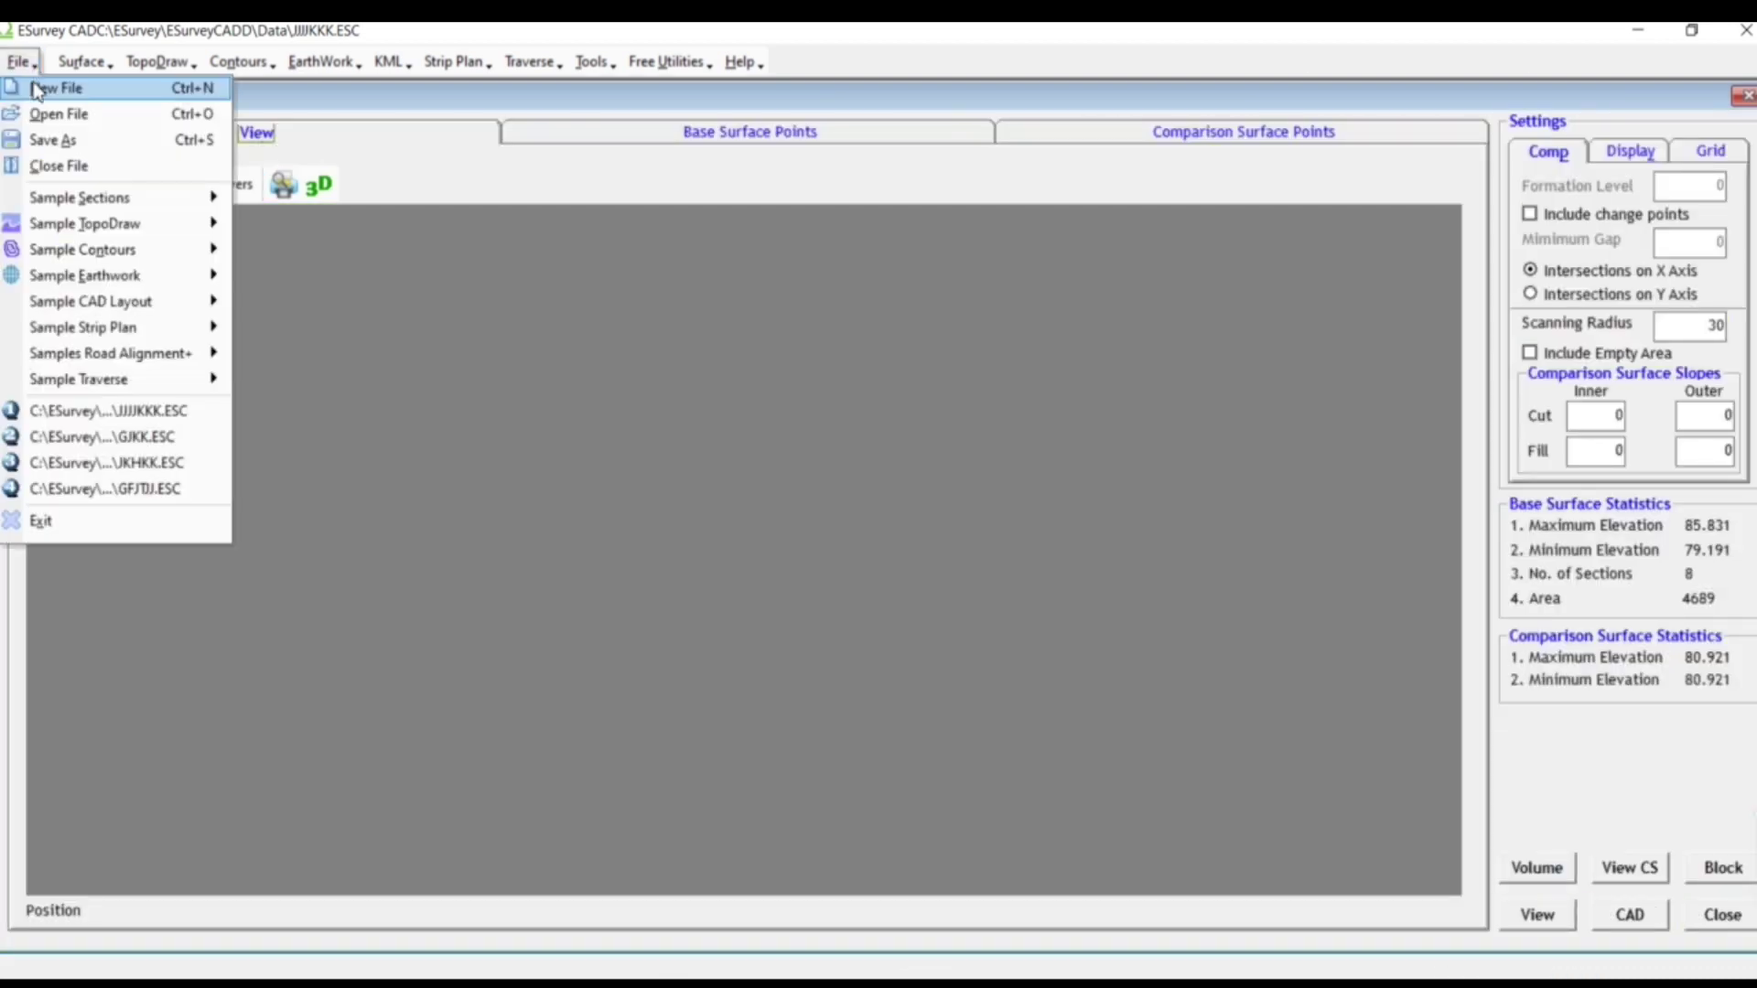
left_click(46, 89)
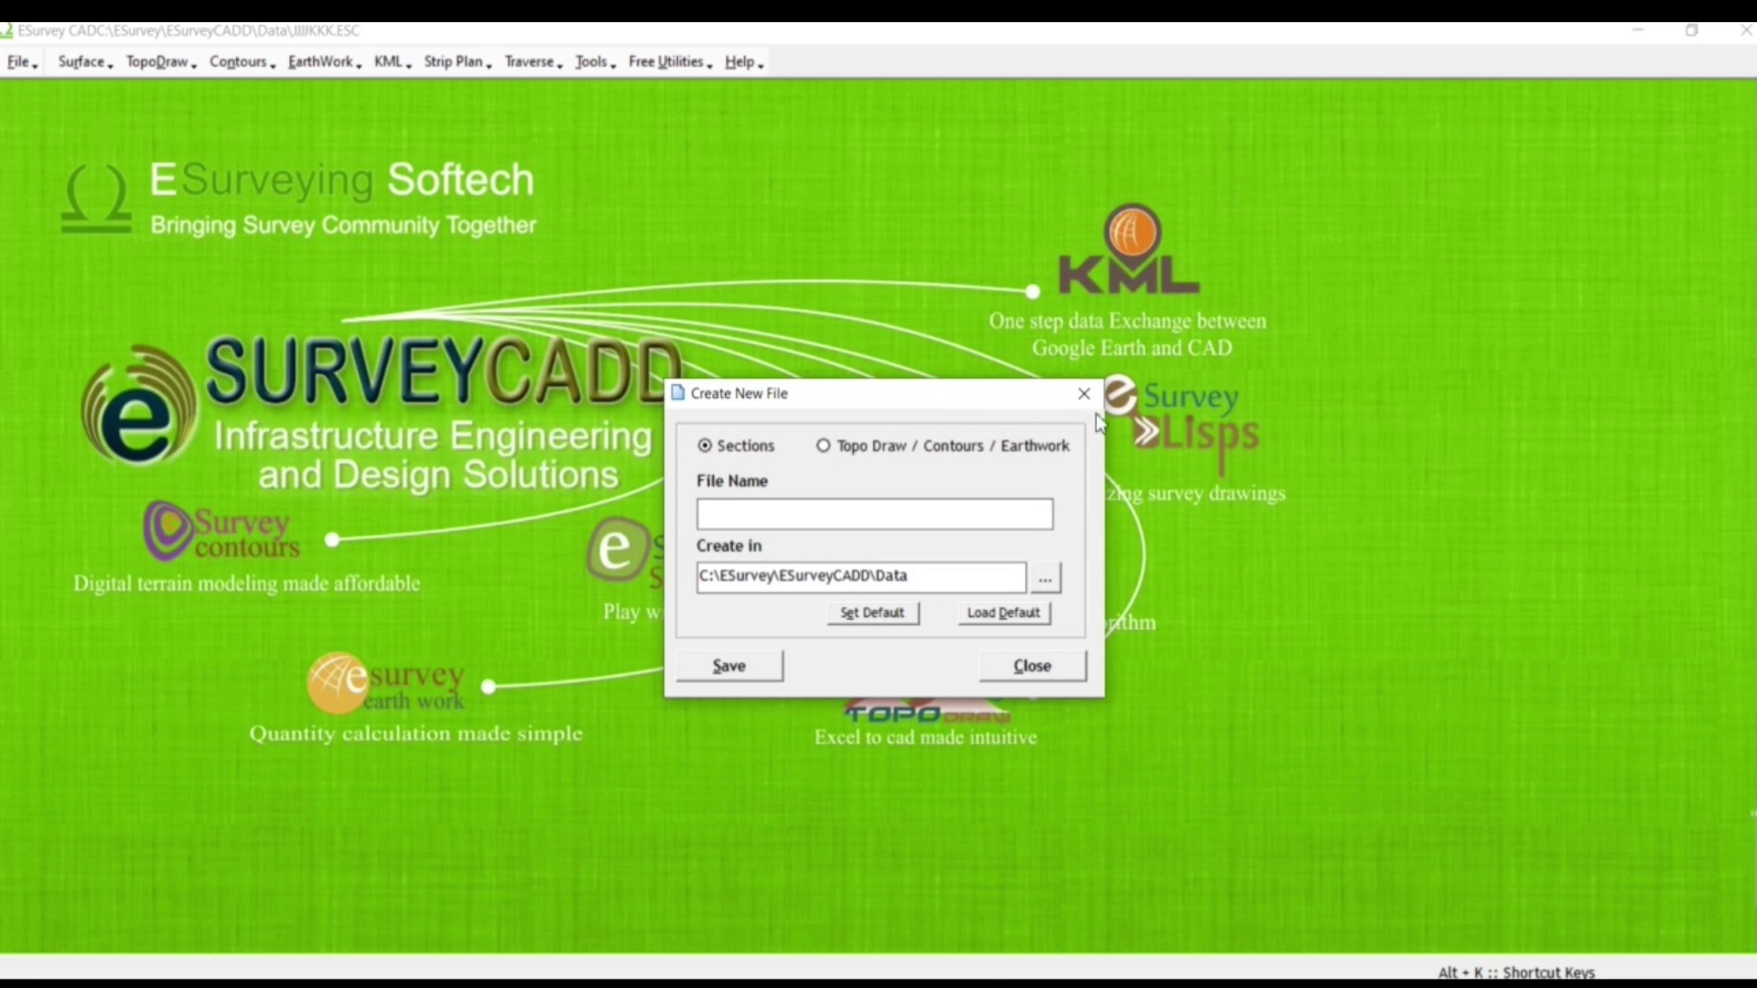
left_click(849, 448)
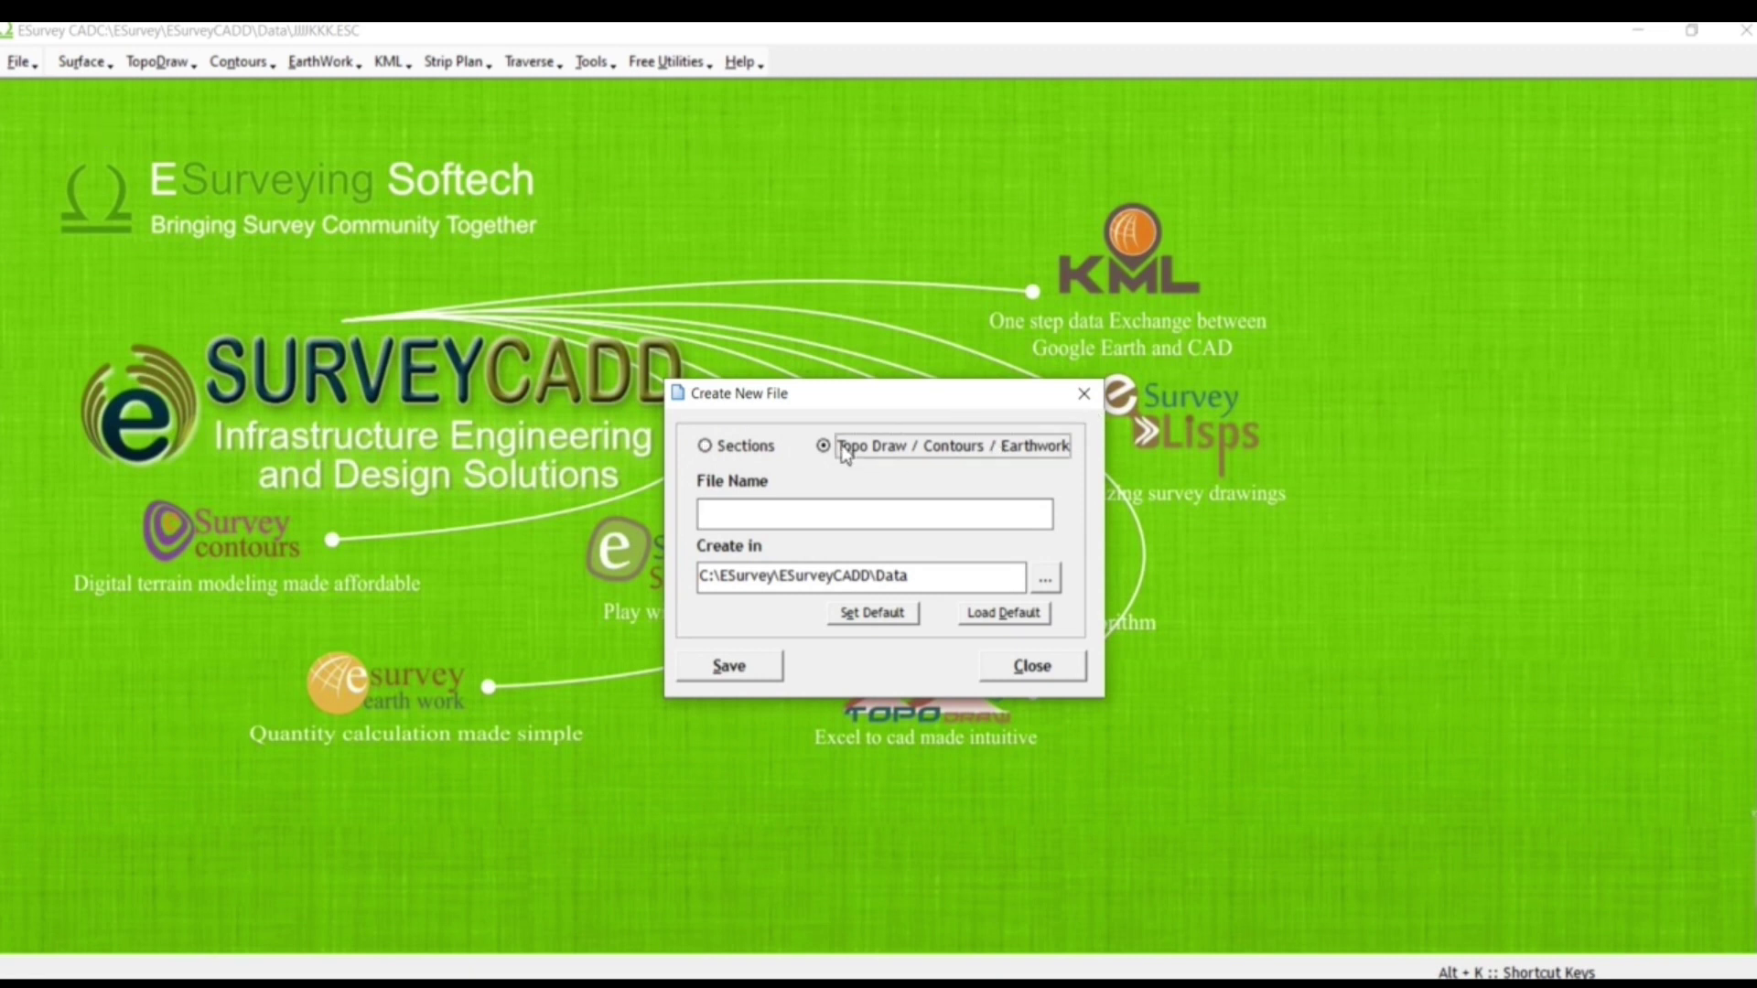
left_click(787, 519)
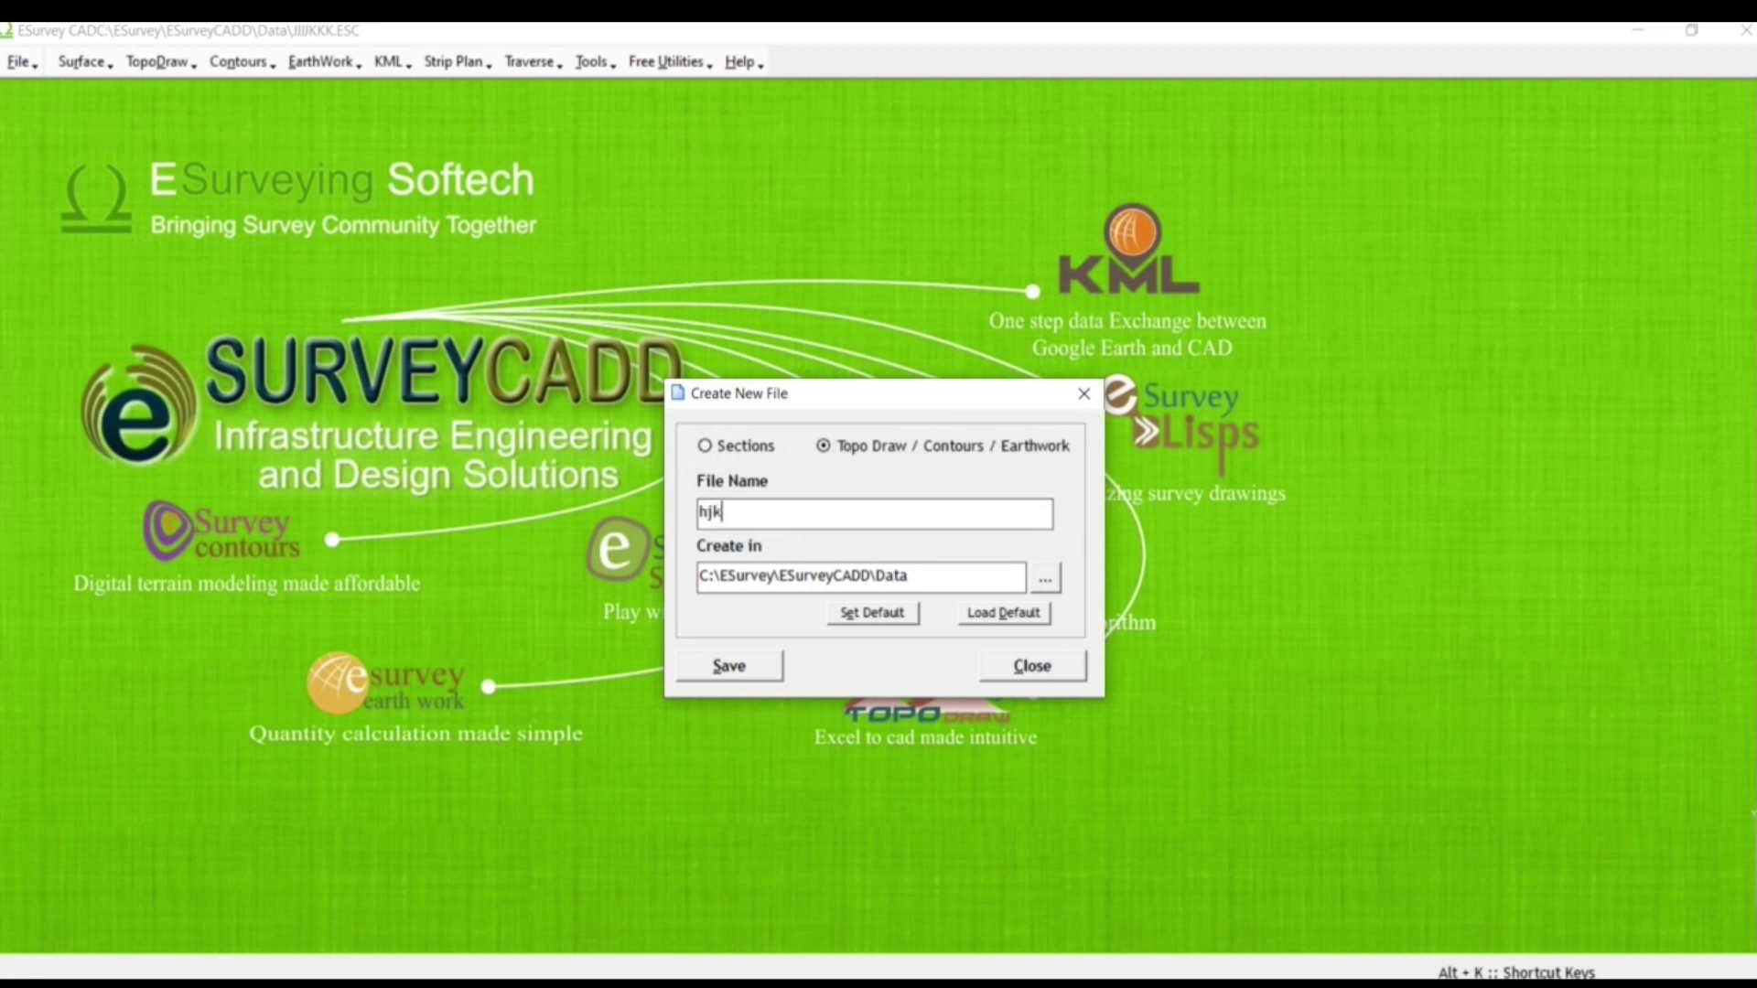
left_click(730, 679)
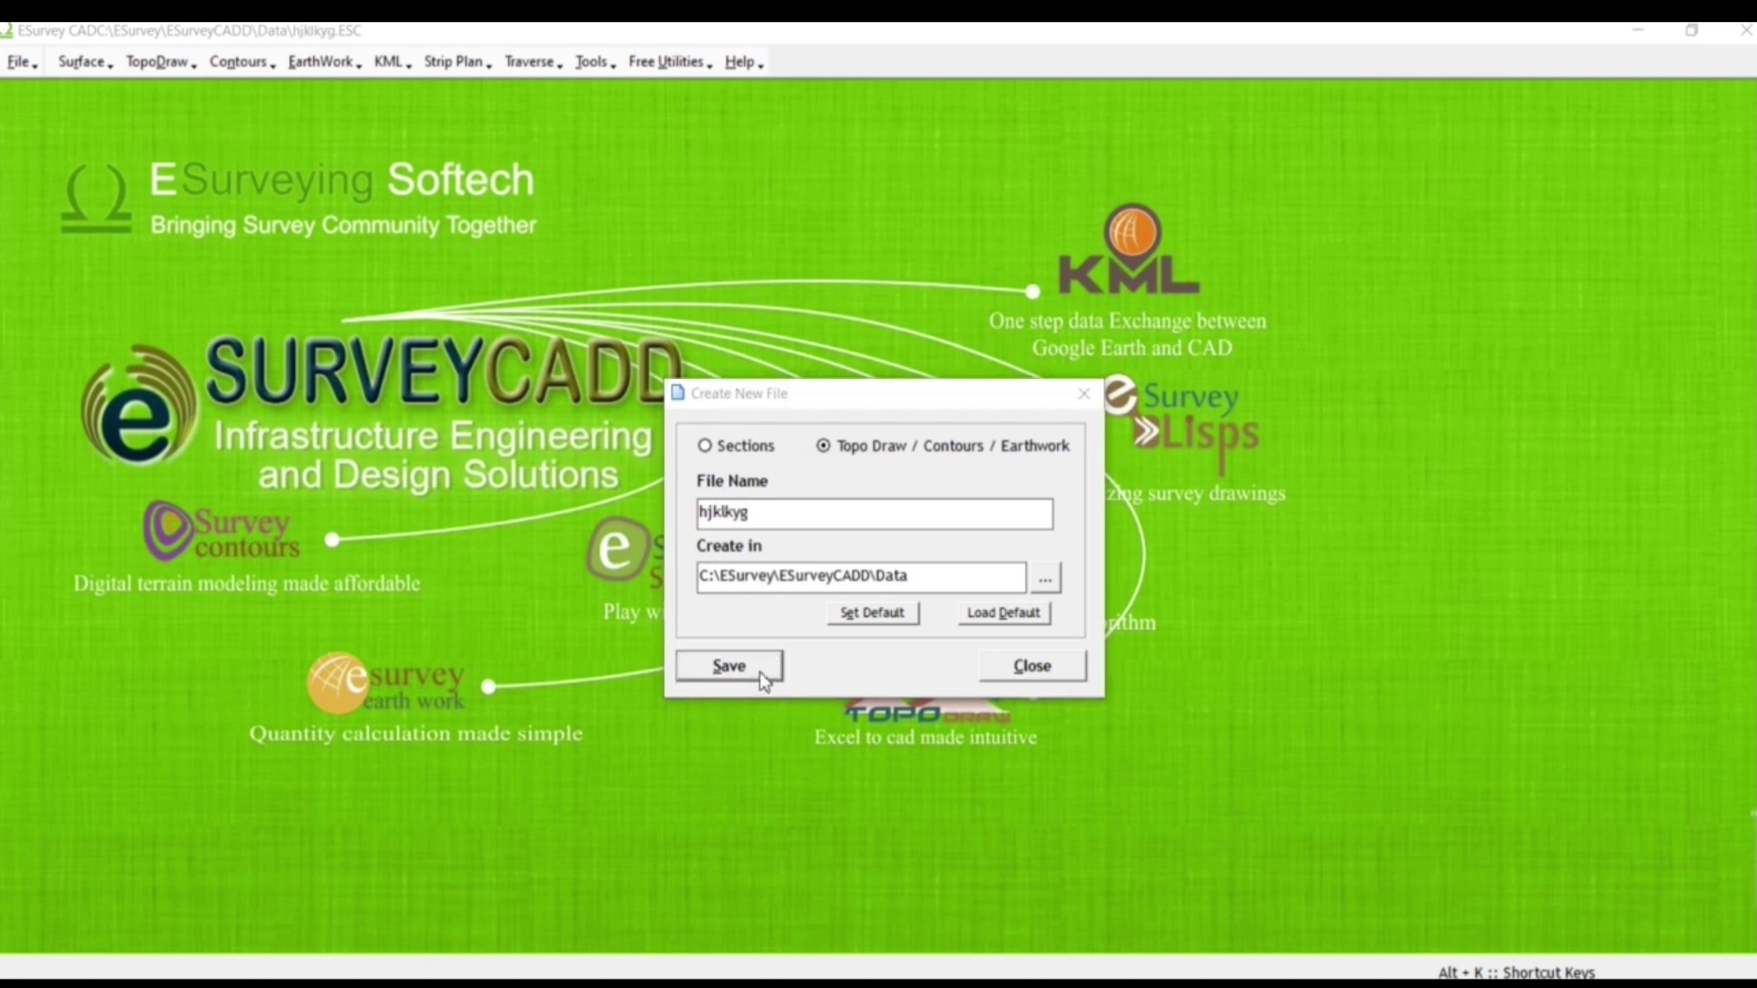
left_click(909, 585)
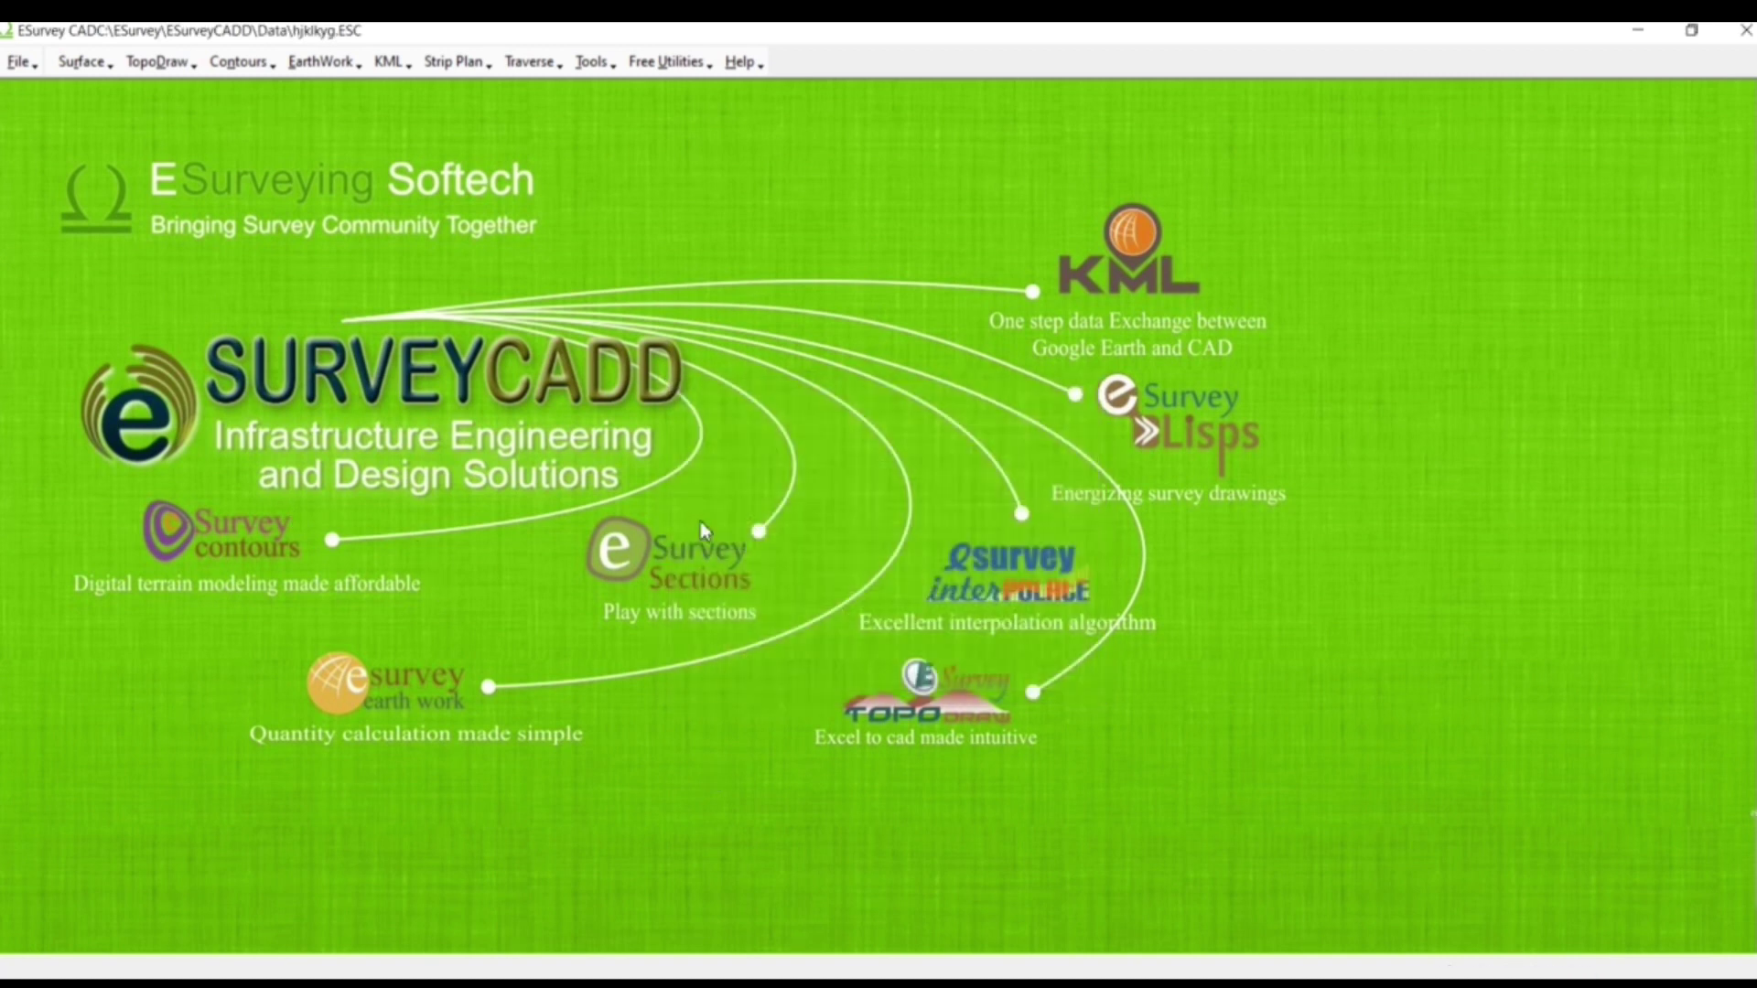
left_click(81, 62)
Step: Import the 408 survey points from NGL1.csv into the hjklkyg project
left_click(110, 92)
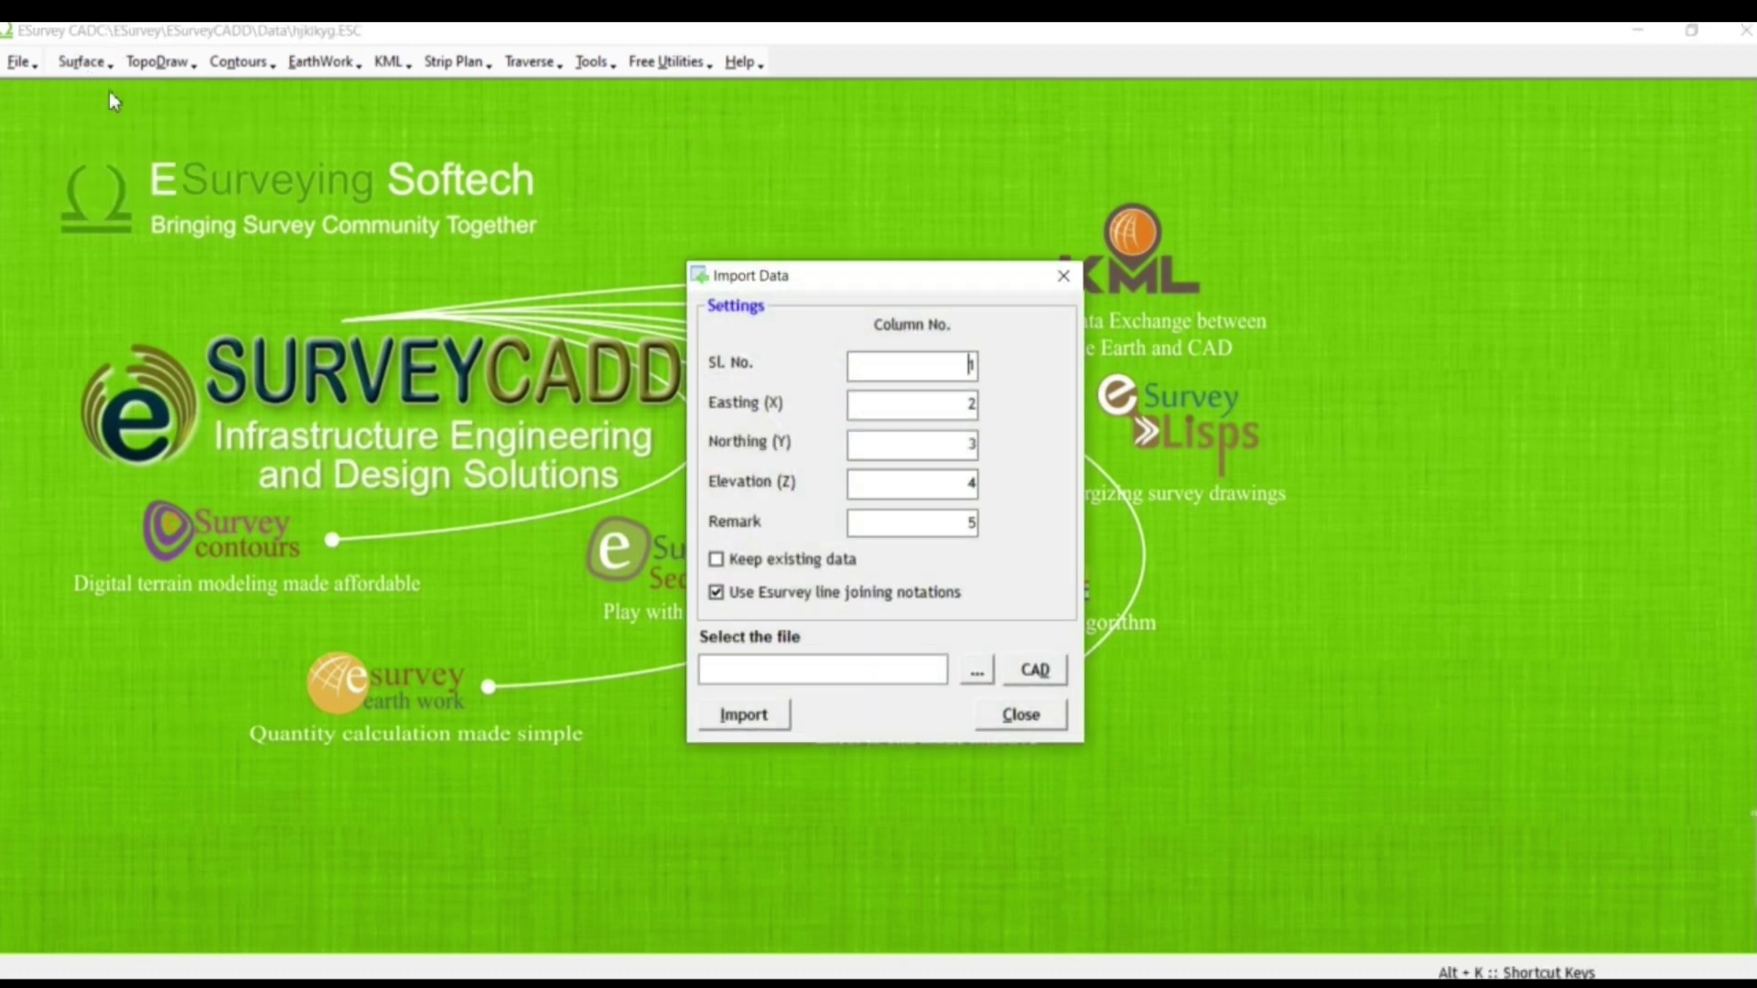
left_click(977, 673)
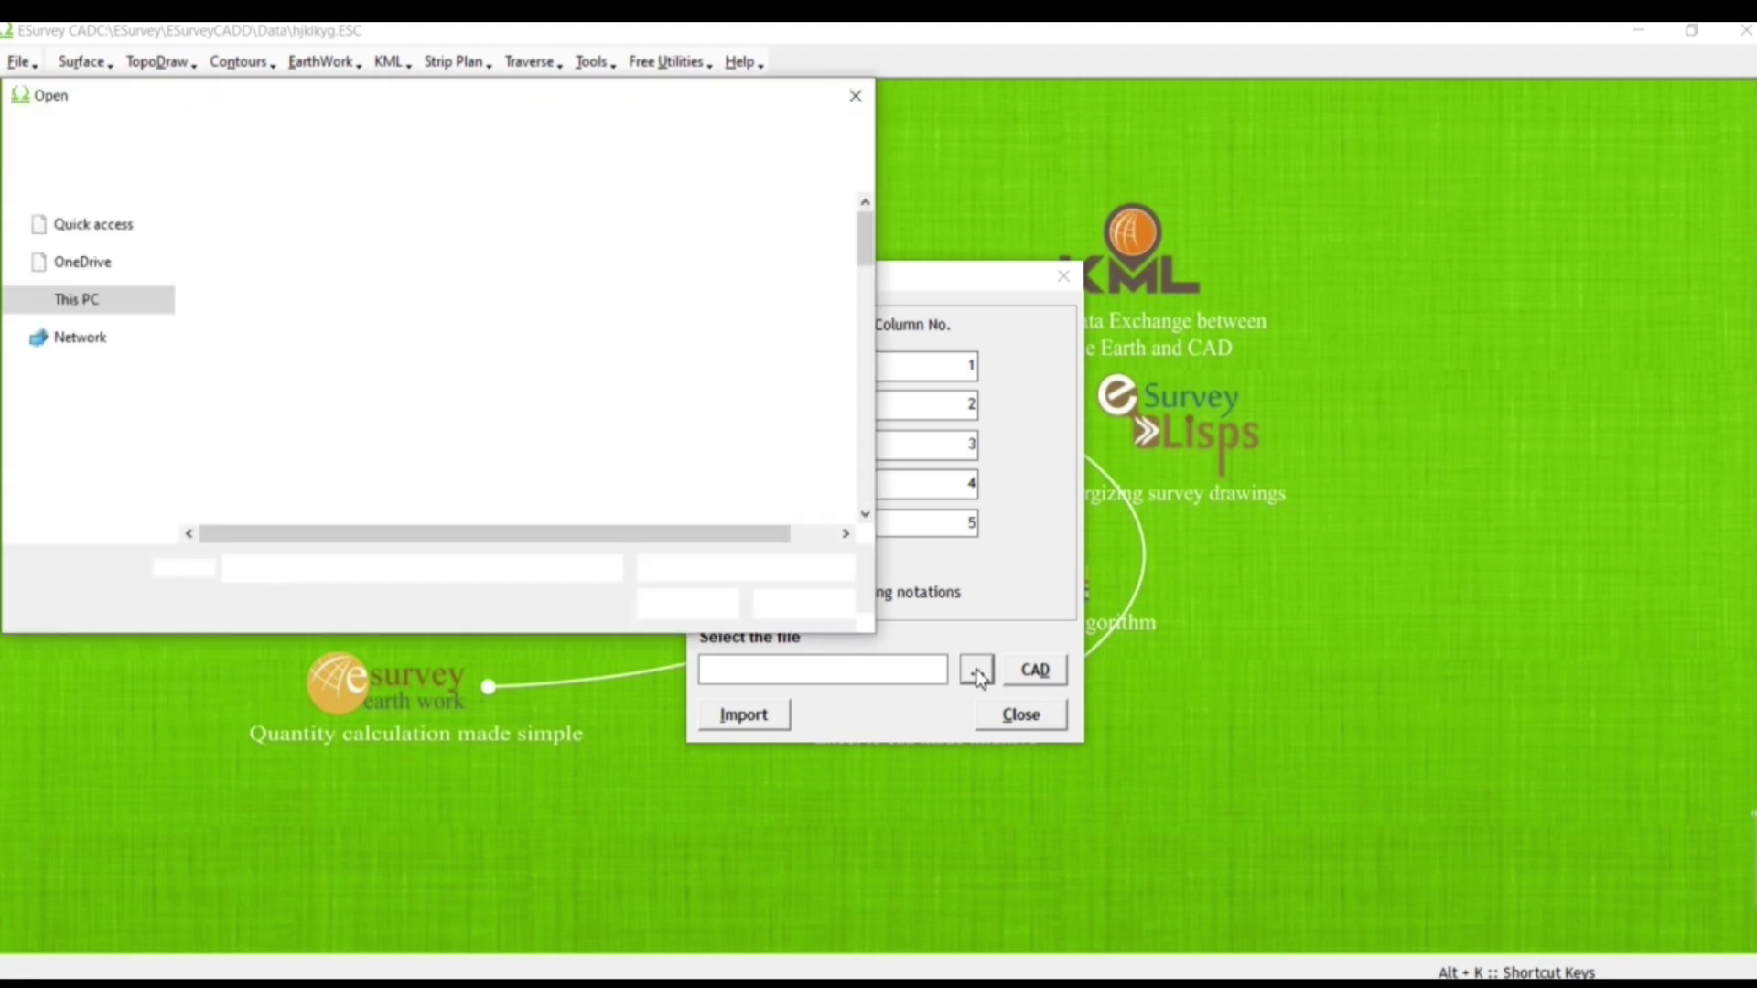
left_click(278, 247)
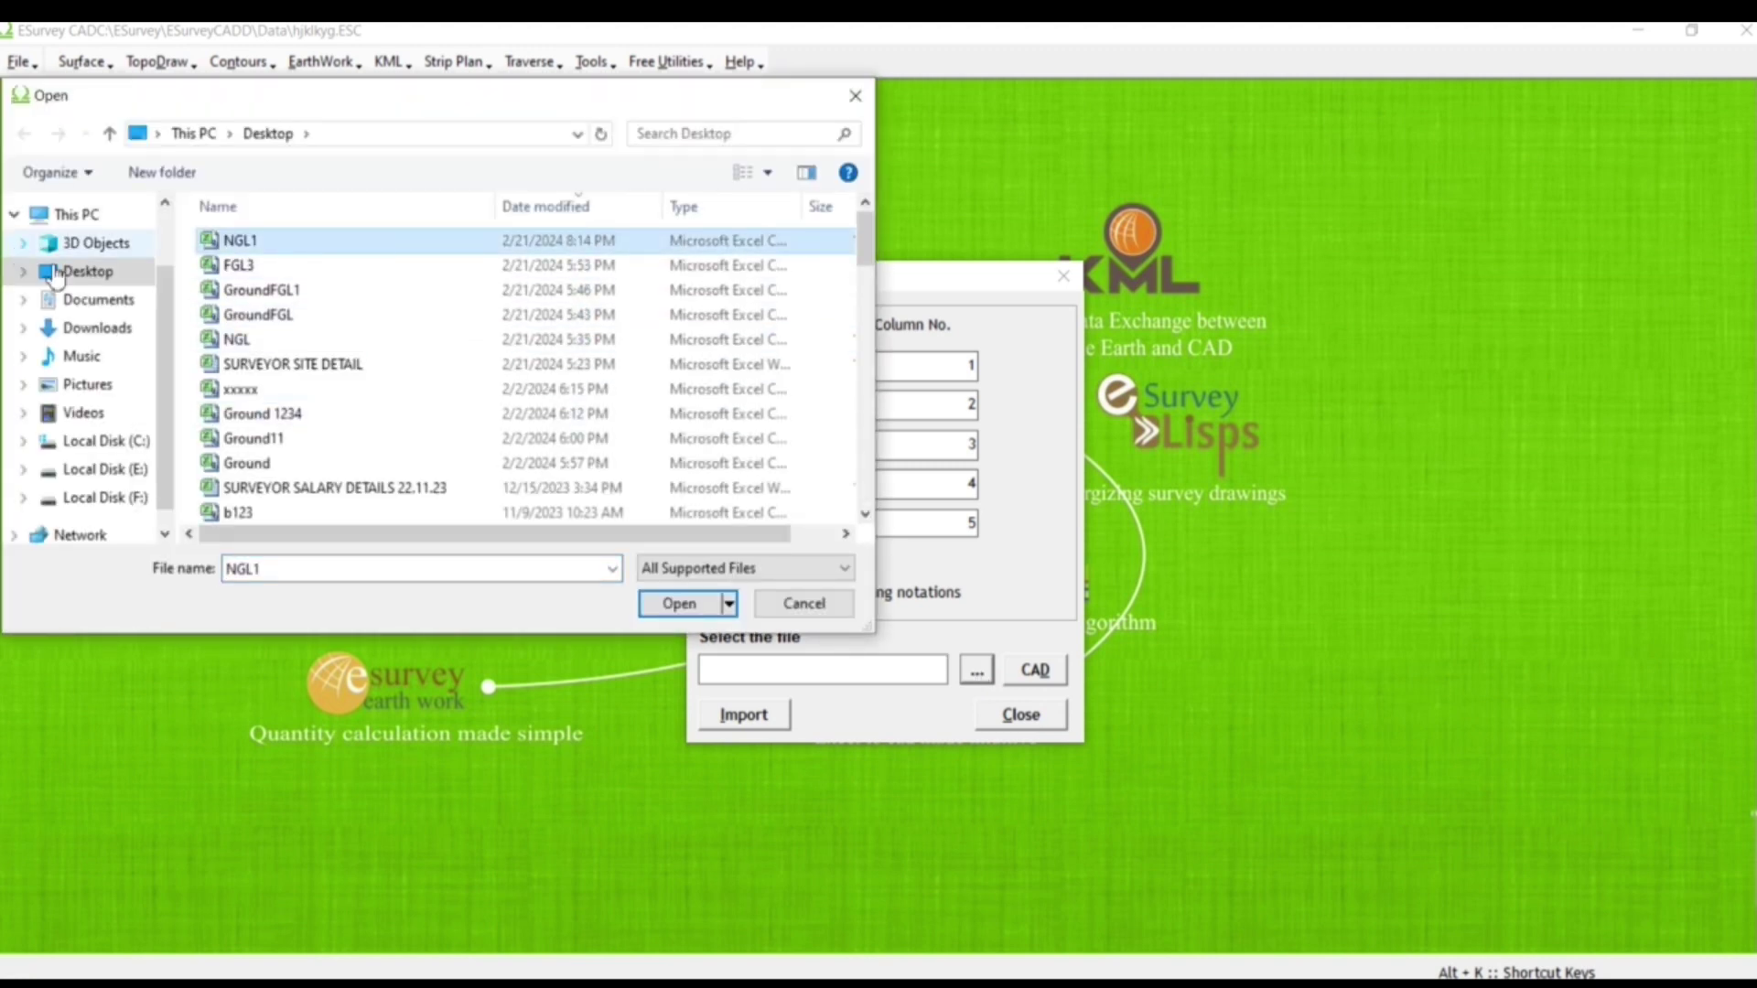
left_click(680, 604)
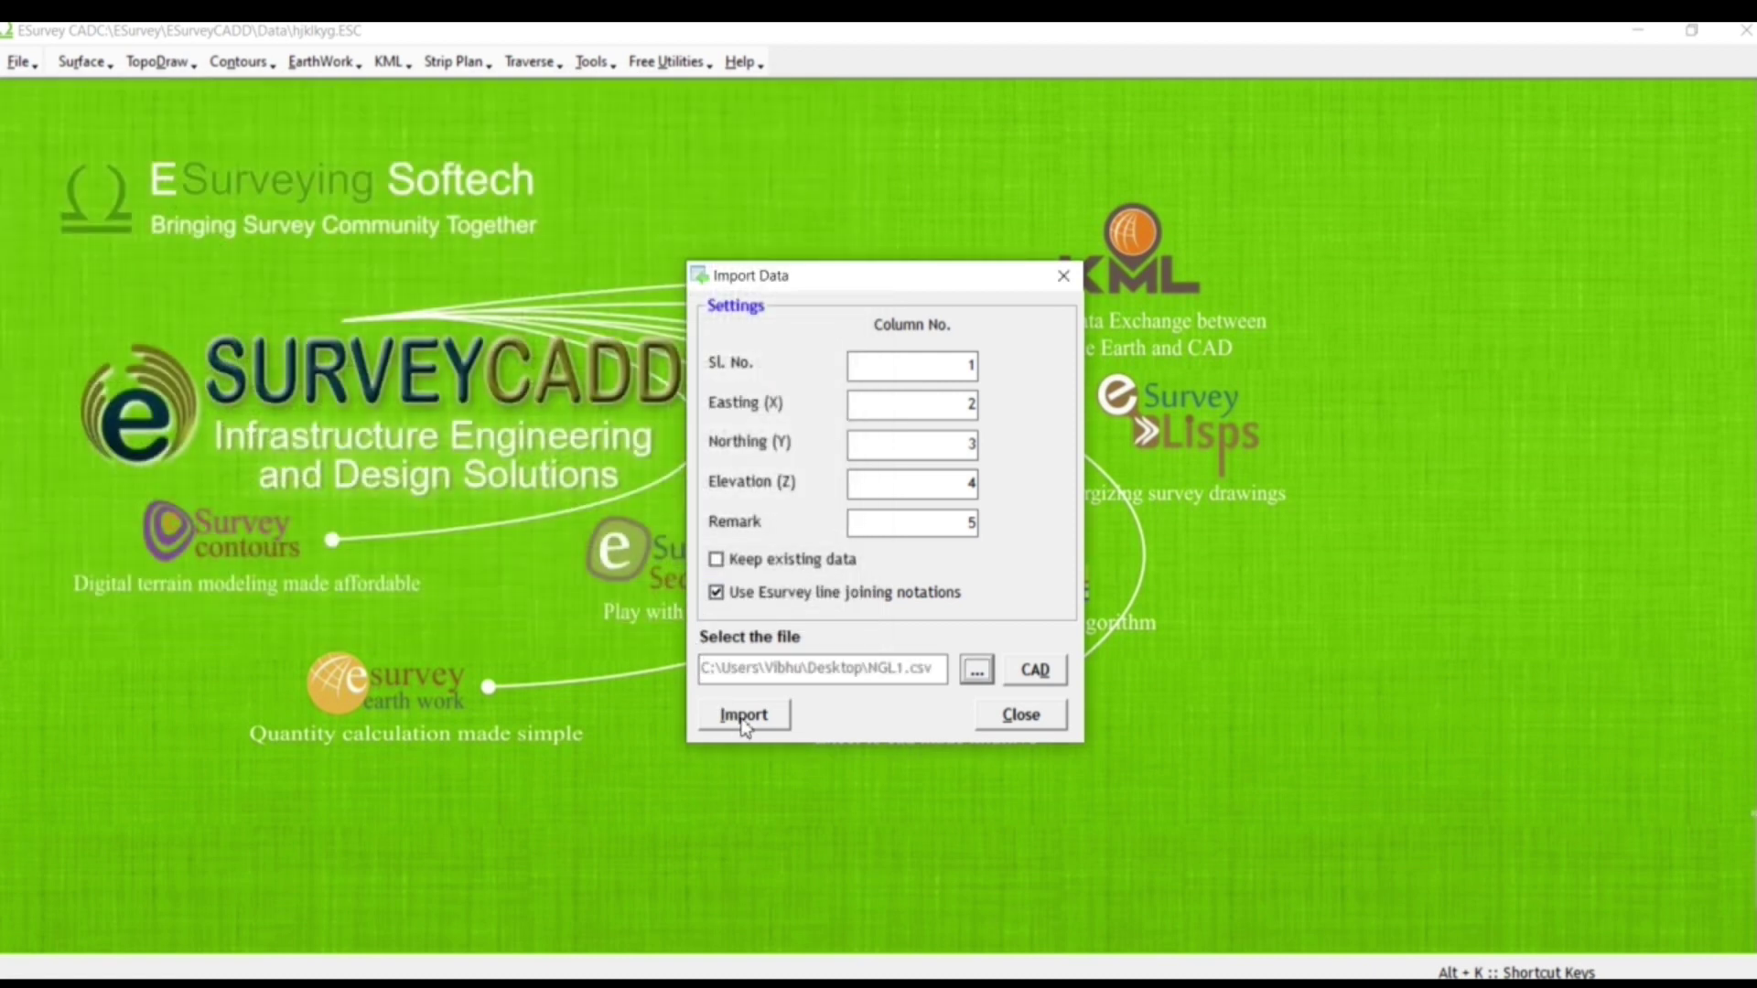
left_click(742, 716)
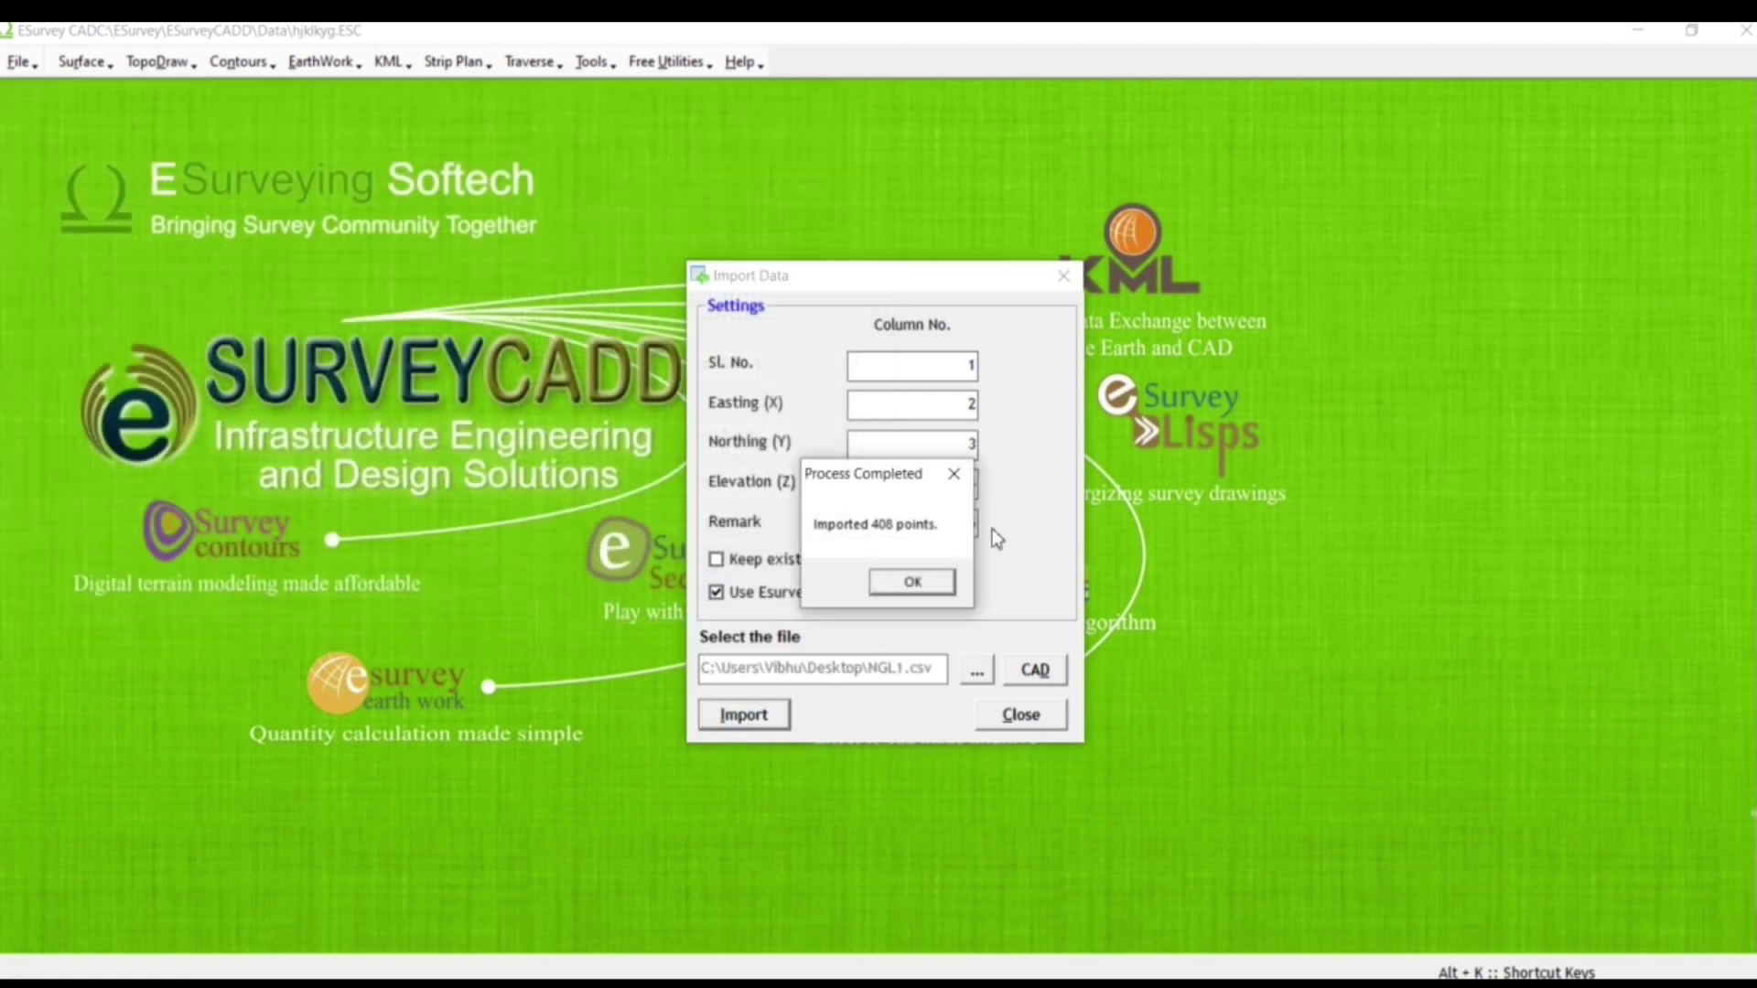
left_click(912, 582)
left_click(1020, 715)
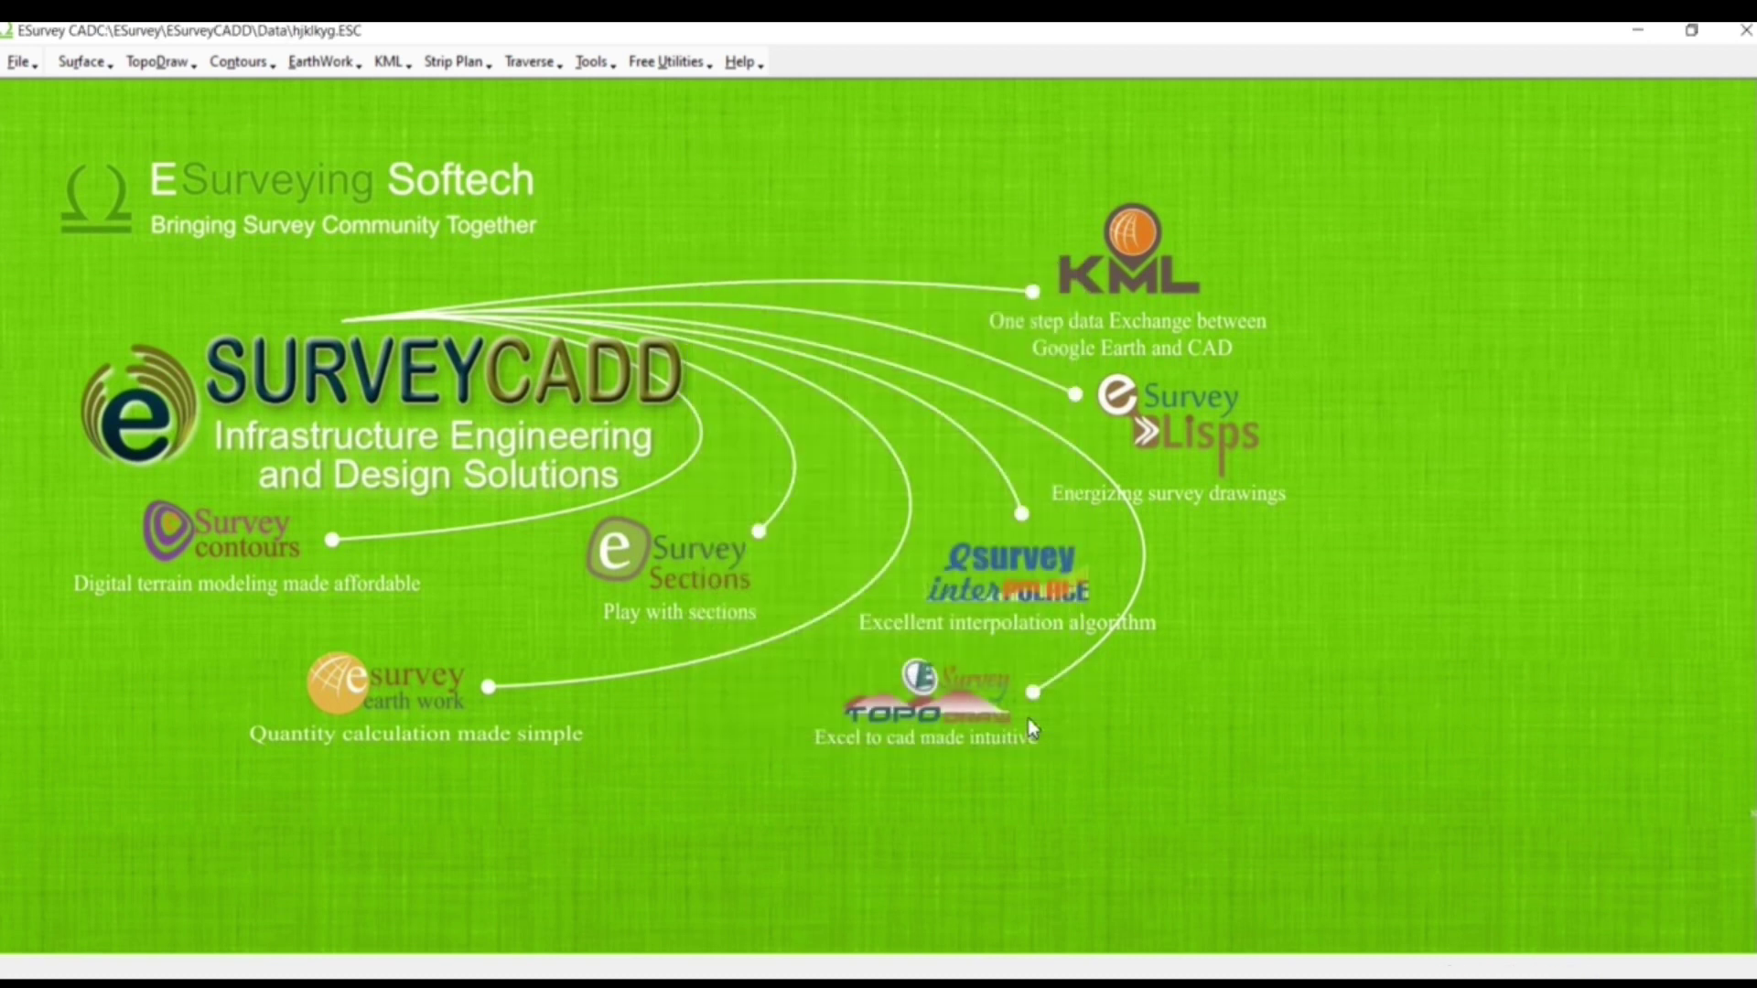
Step: Set the Contours Map interval to 0.1, major contours to 0.5 and scanning radius to 930
left_click(236, 66)
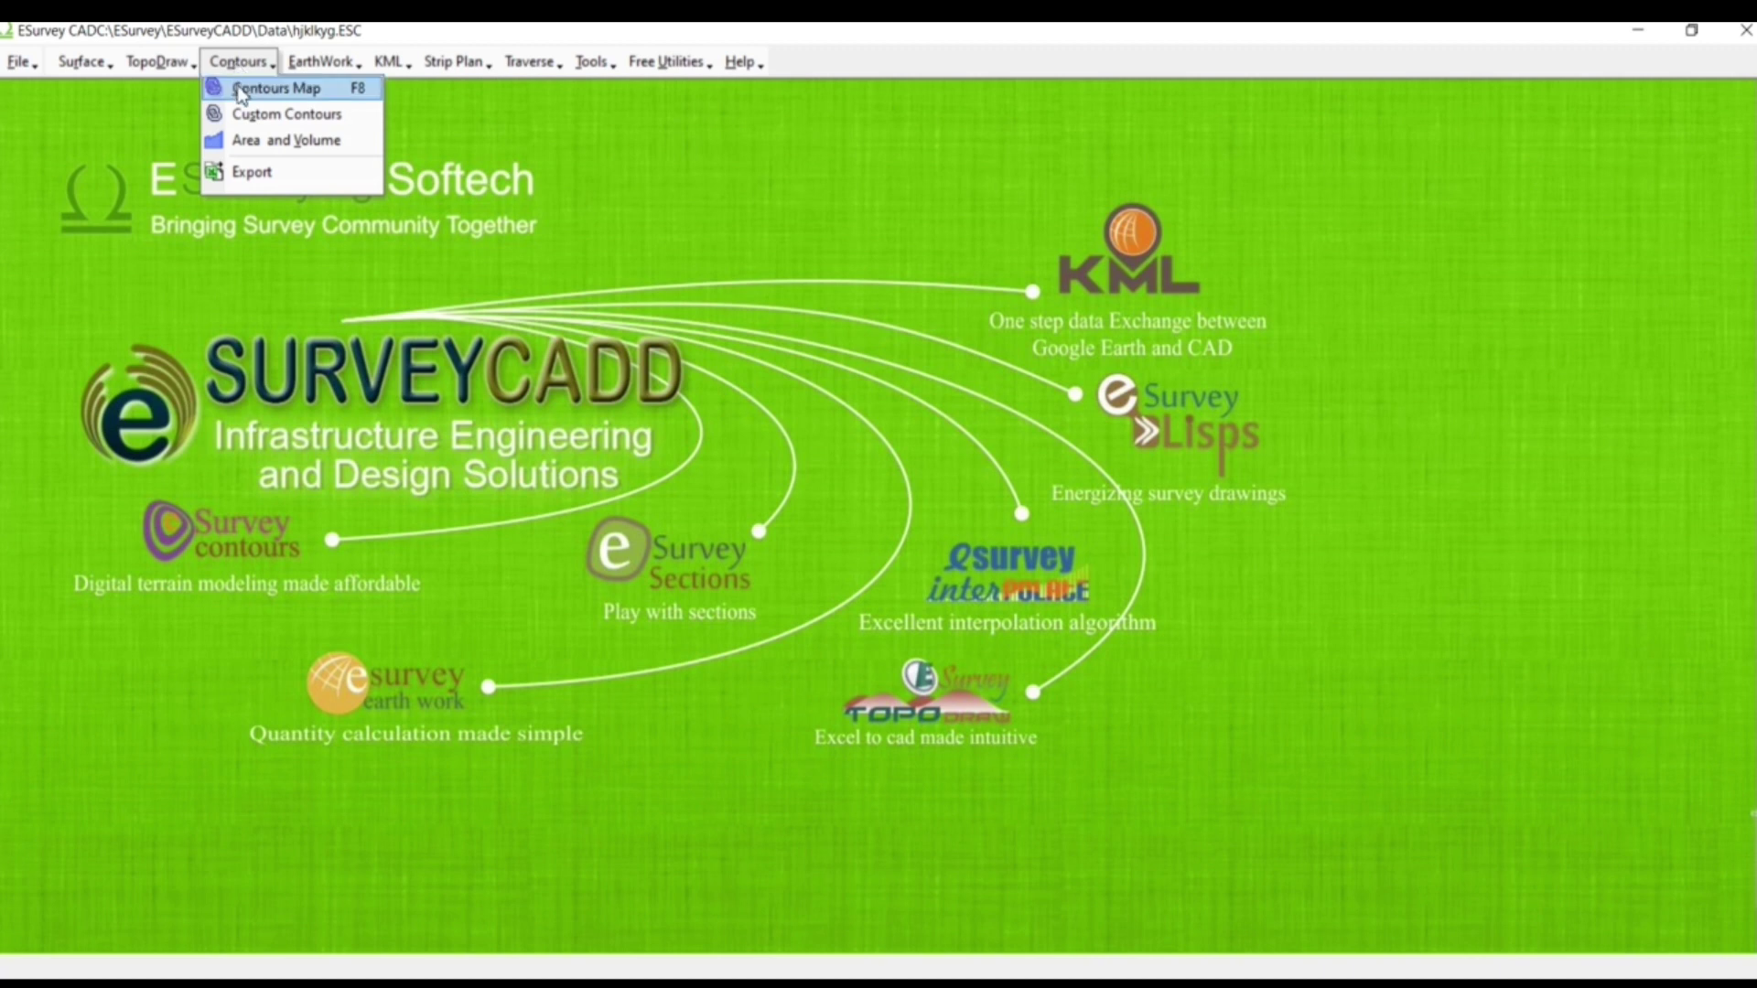
left_click(240, 89)
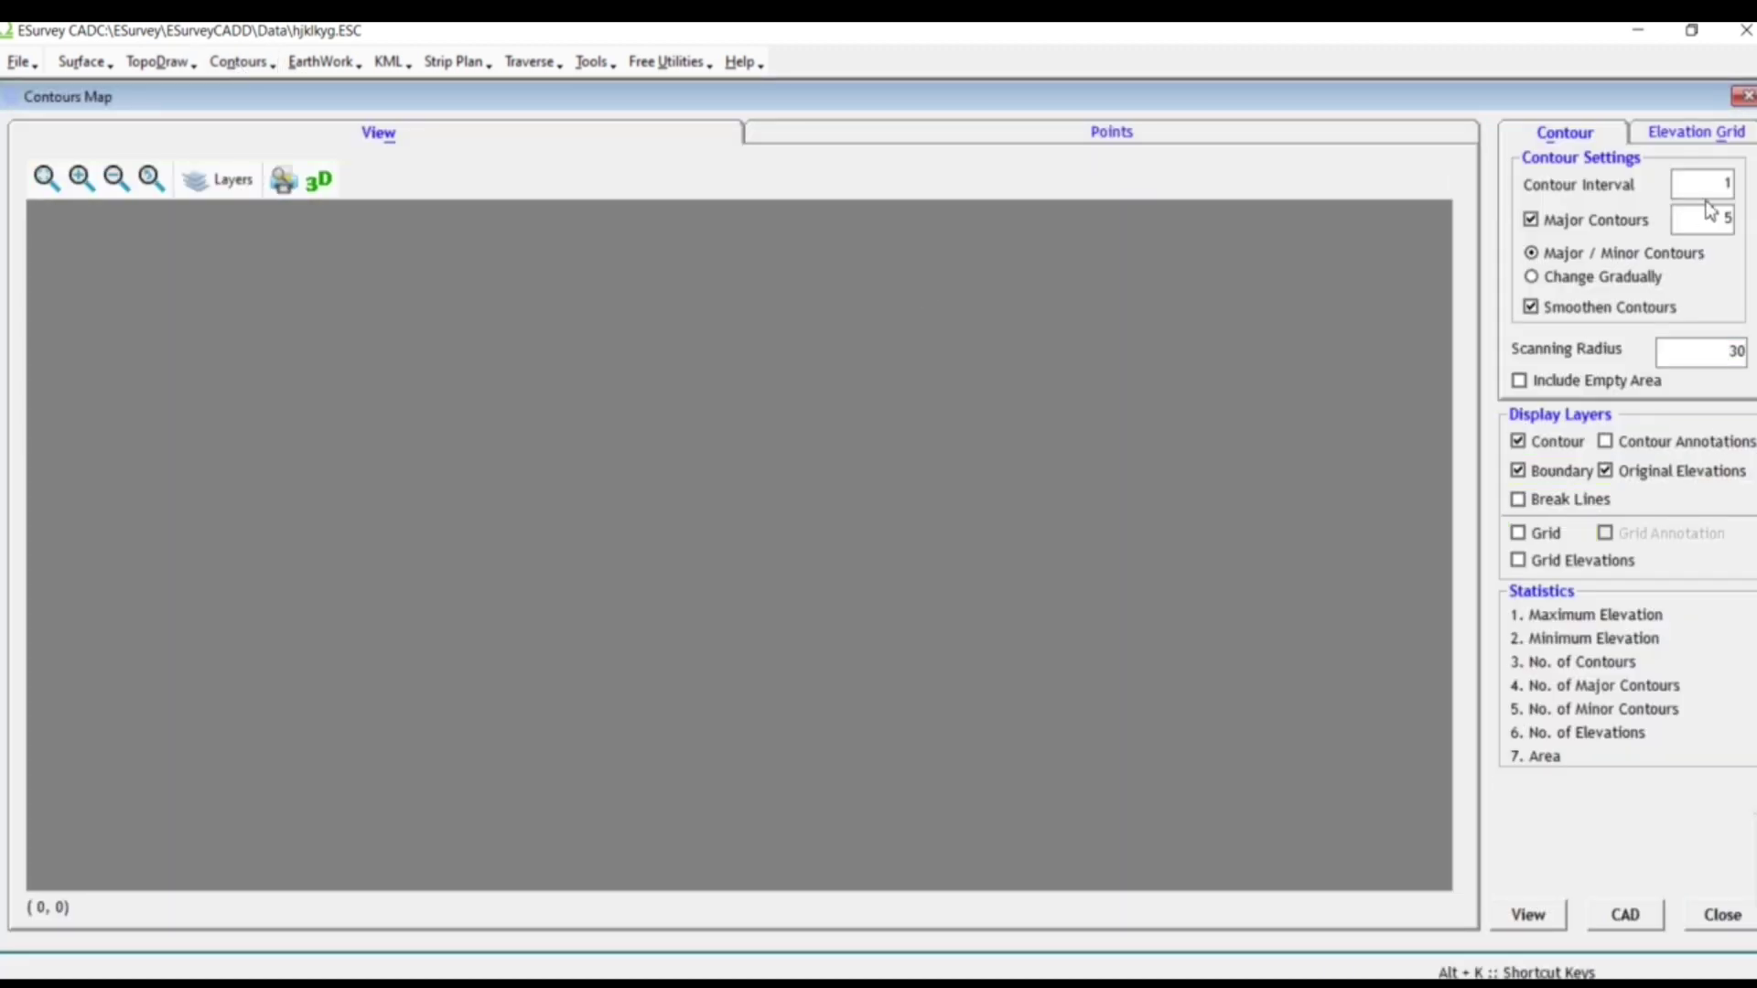
left_click(1705, 188)
left_click(1713, 229)
Step: Enable Include Empty Area plus the contour annotation, break line, grid and grid elevation layers
left_click(1522, 384)
left_click(1604, 443)
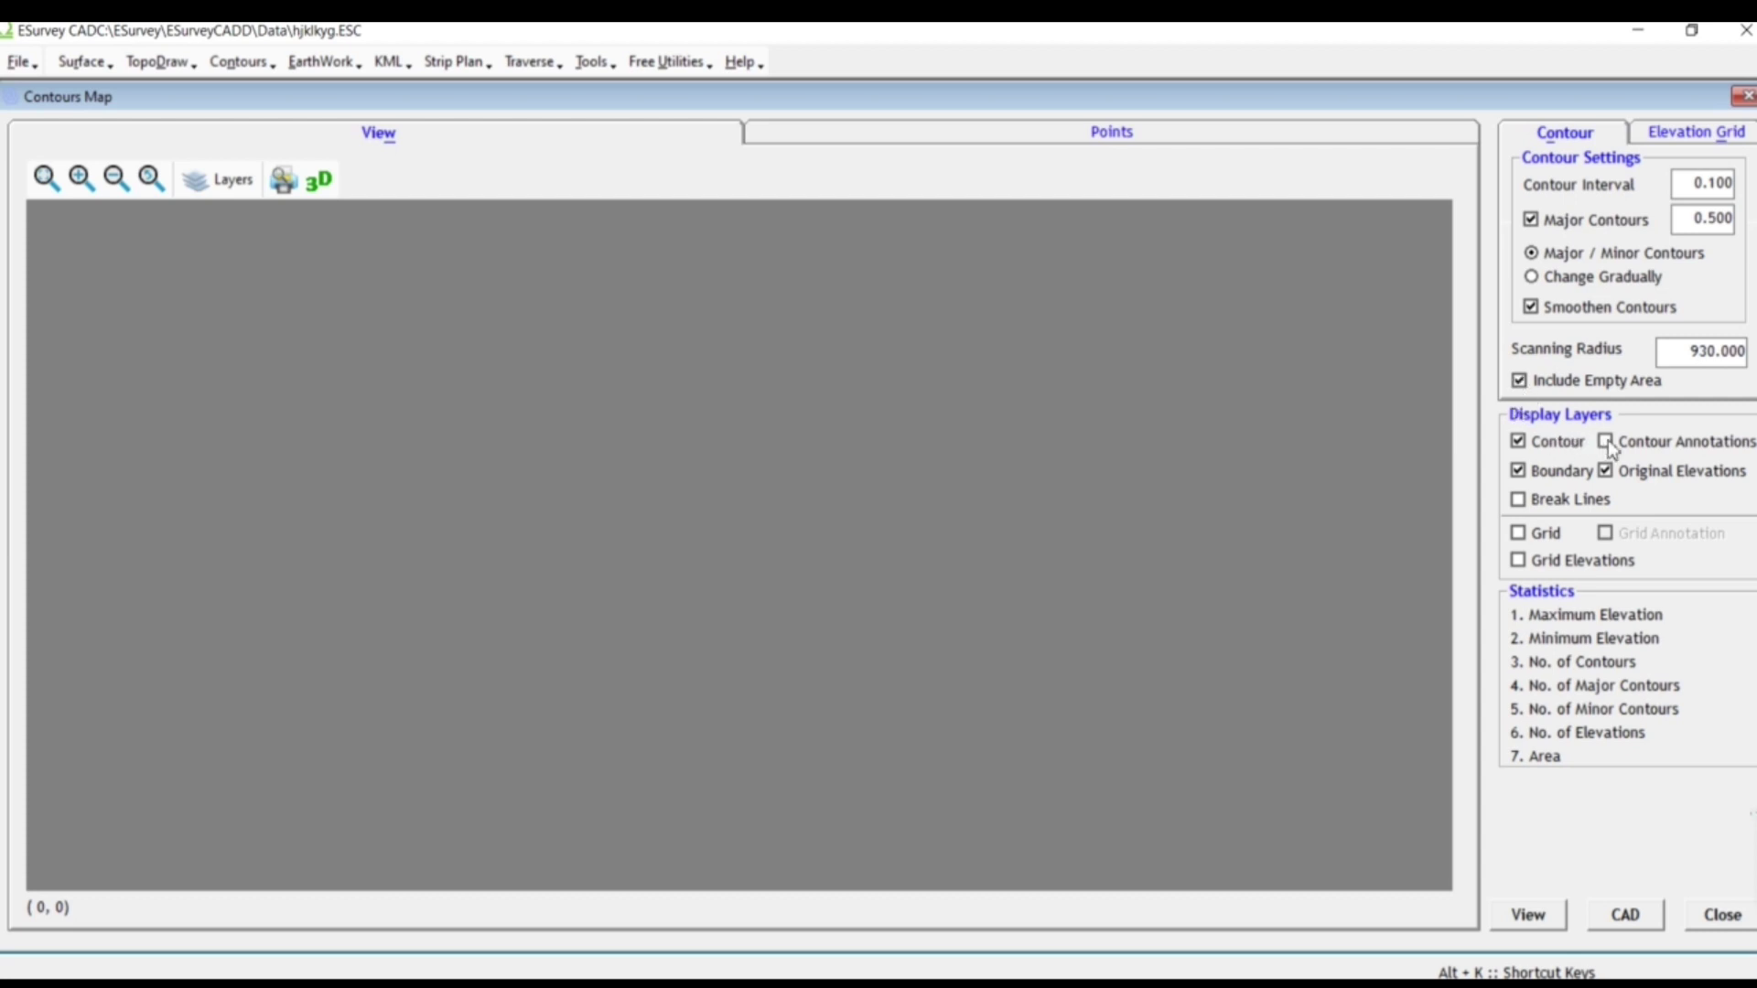
left_click(1517, 500)
left_click(1518, 534)
left_click(1518, 560)
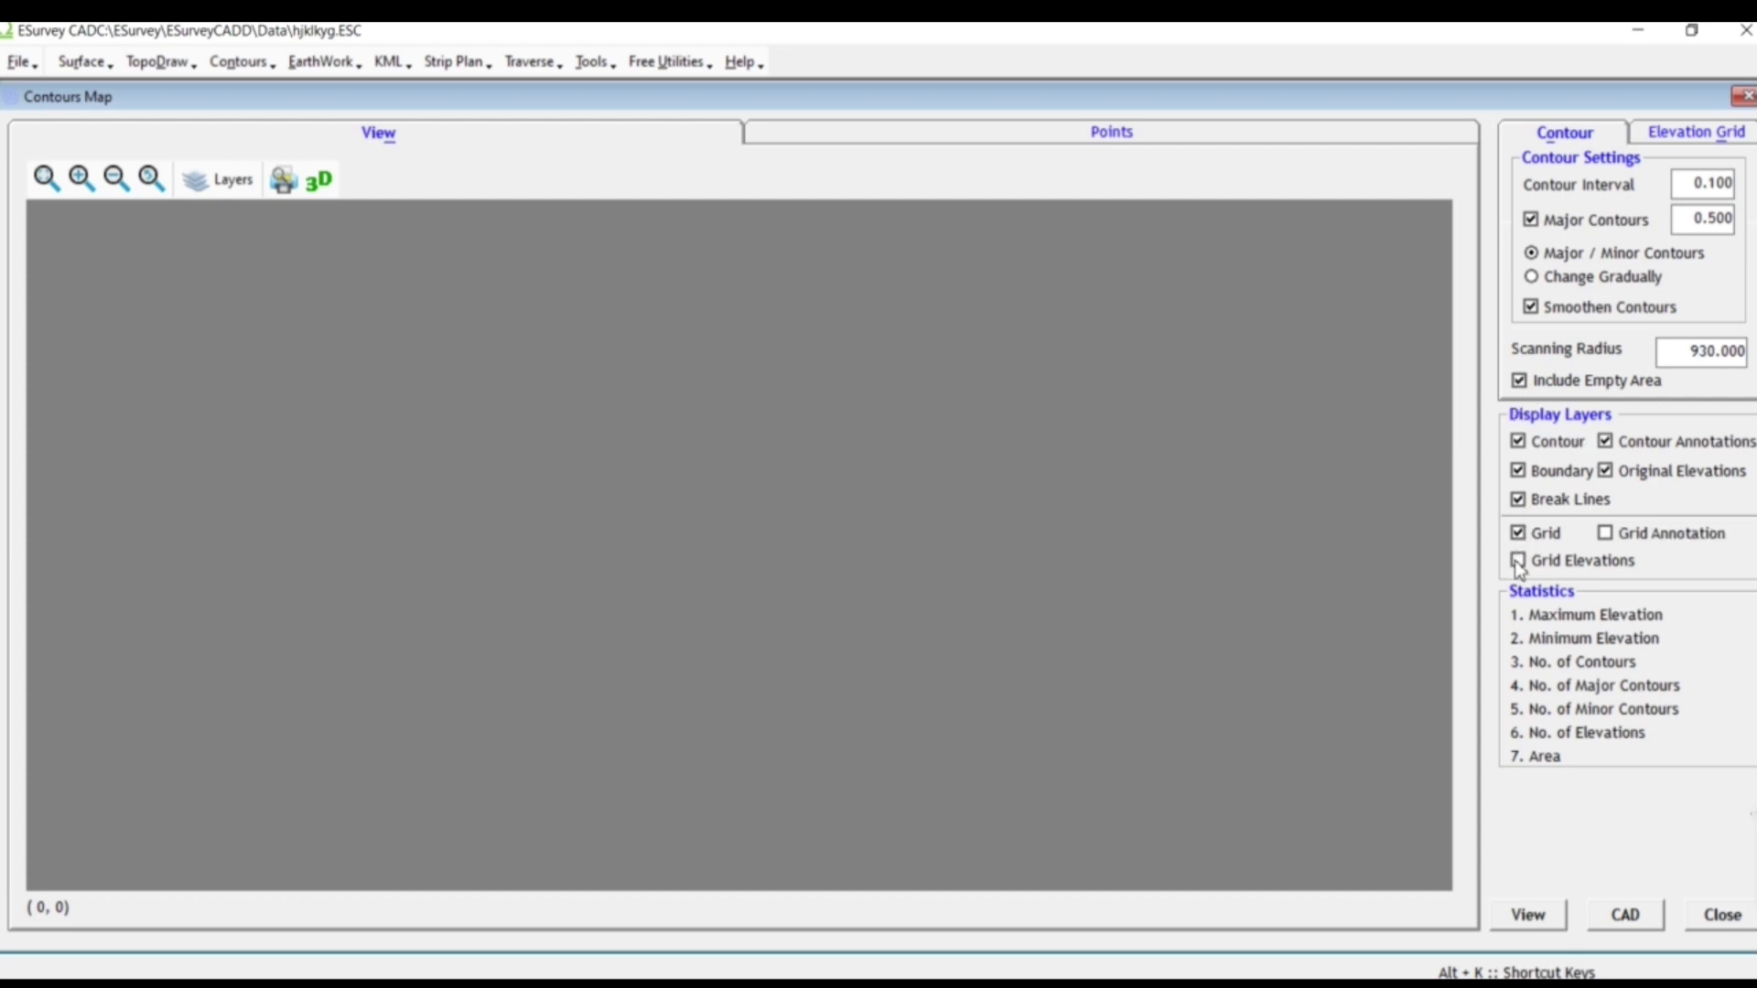
left_click(1694, 139)
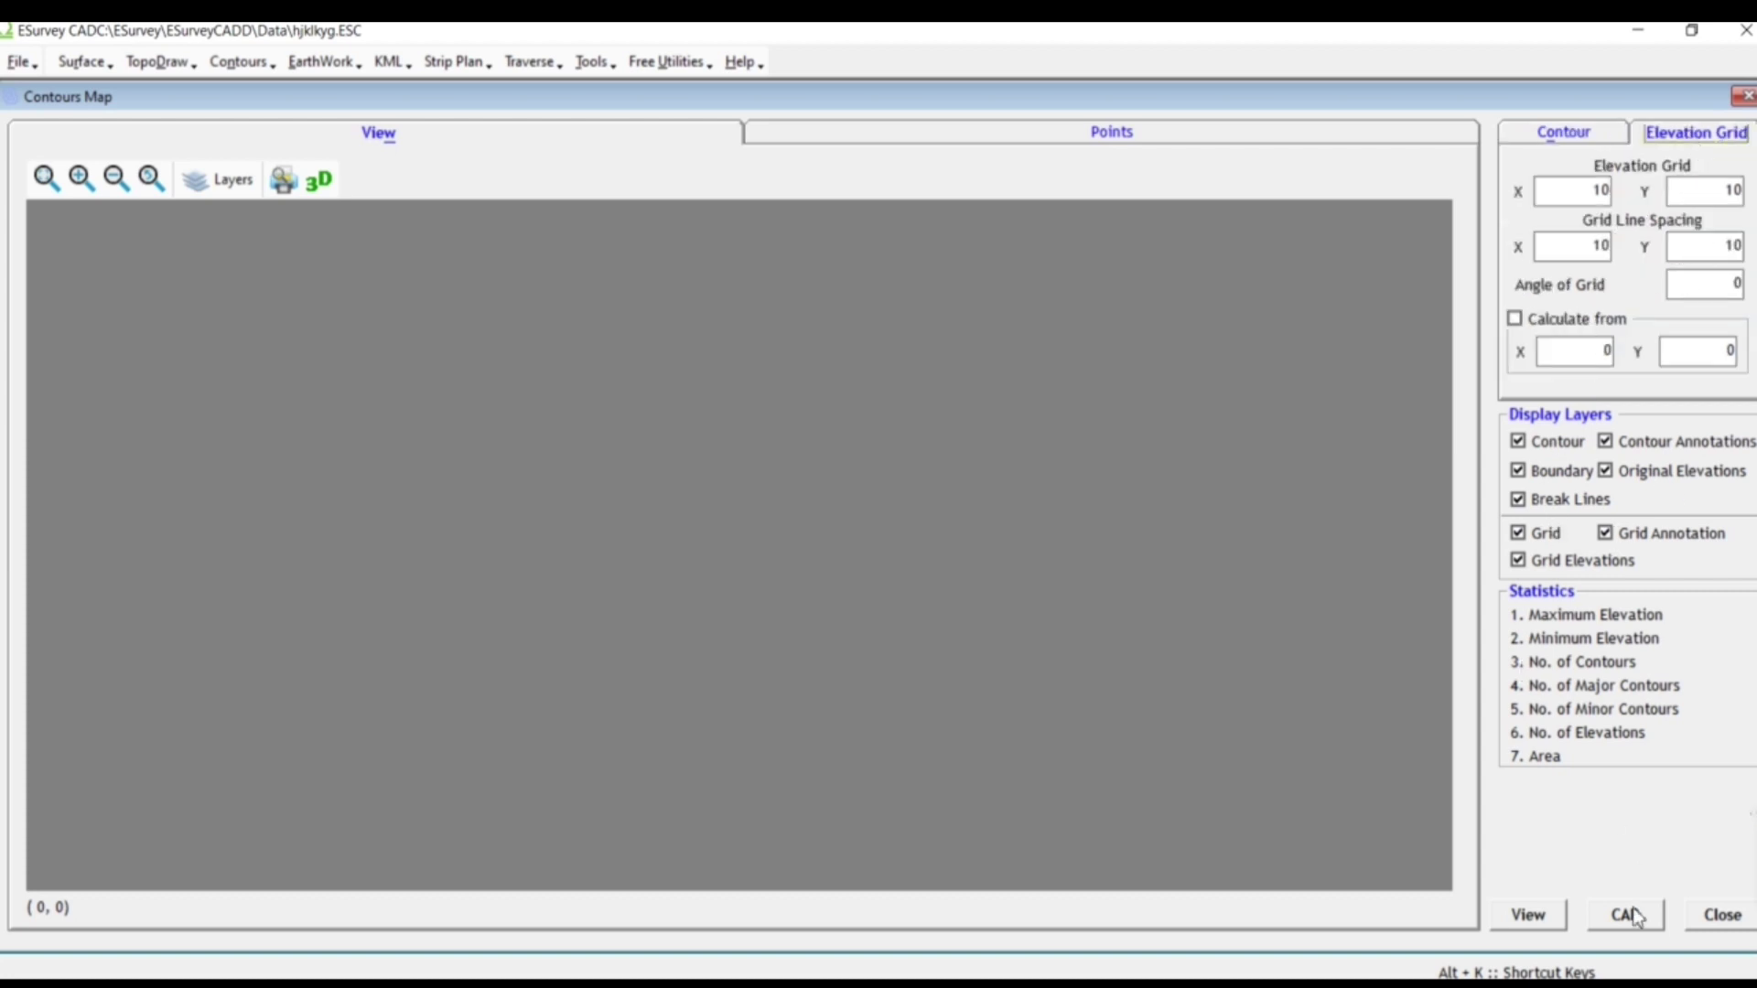
Step: Compute and preview the contour map
left_click(1528, 916)
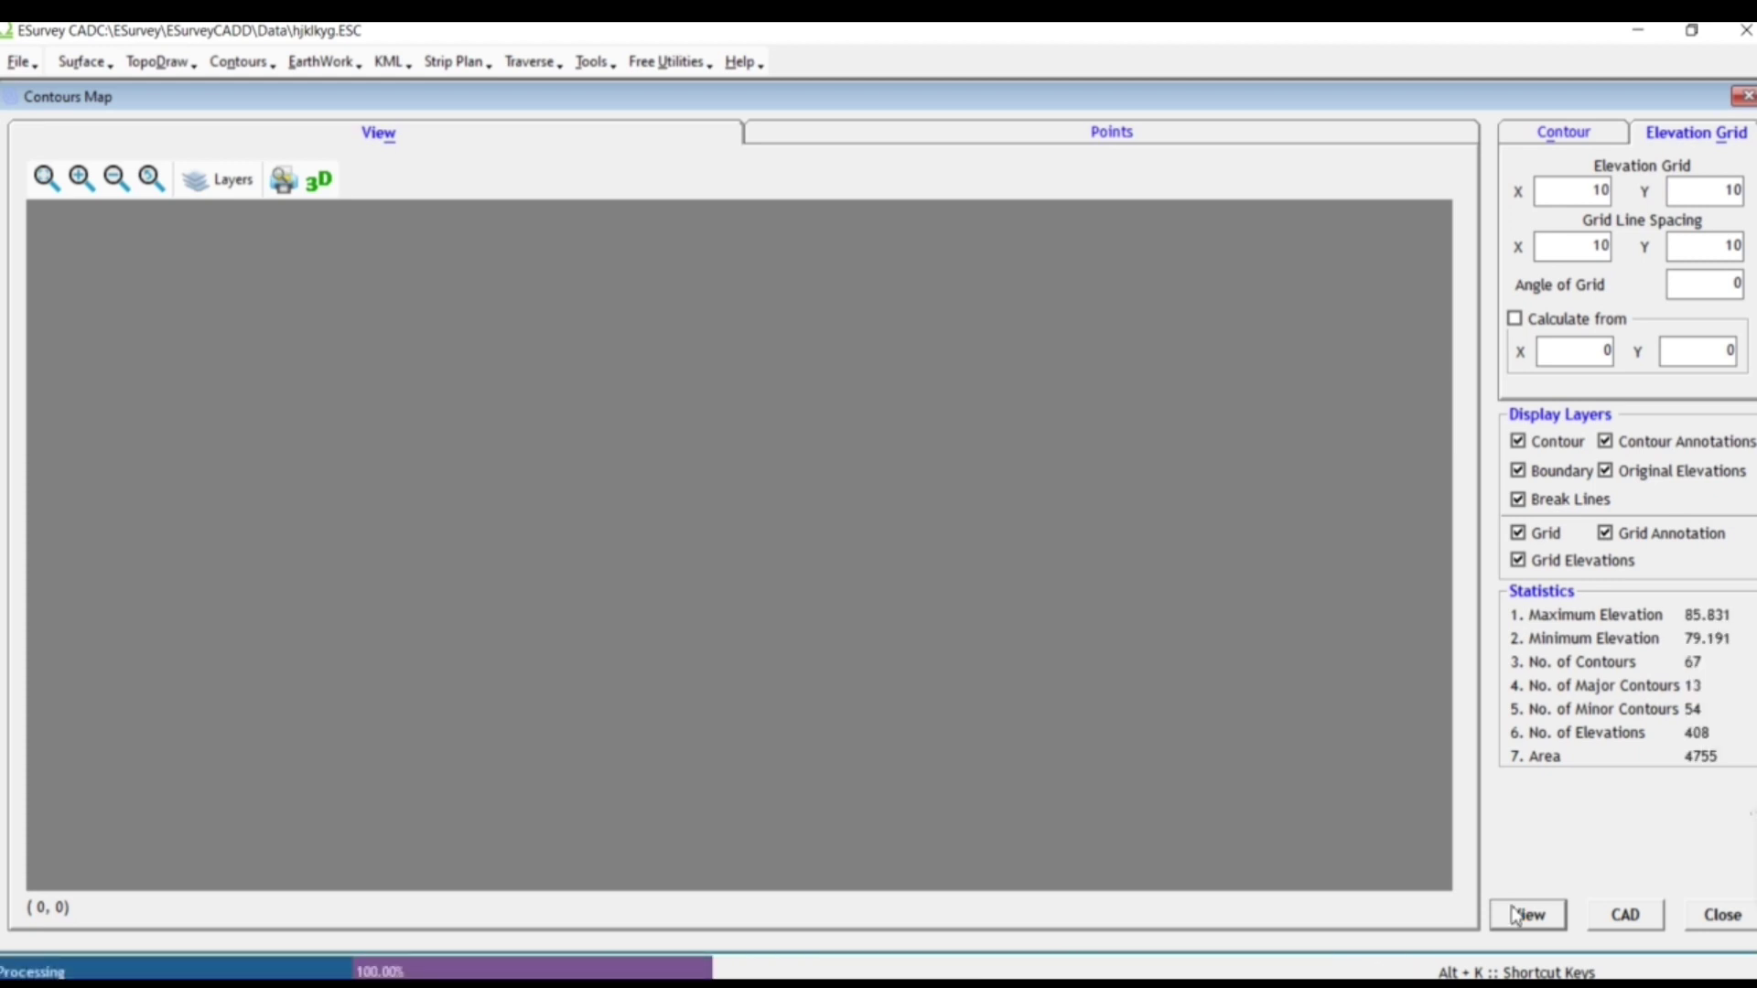
left_click(1515, 915)
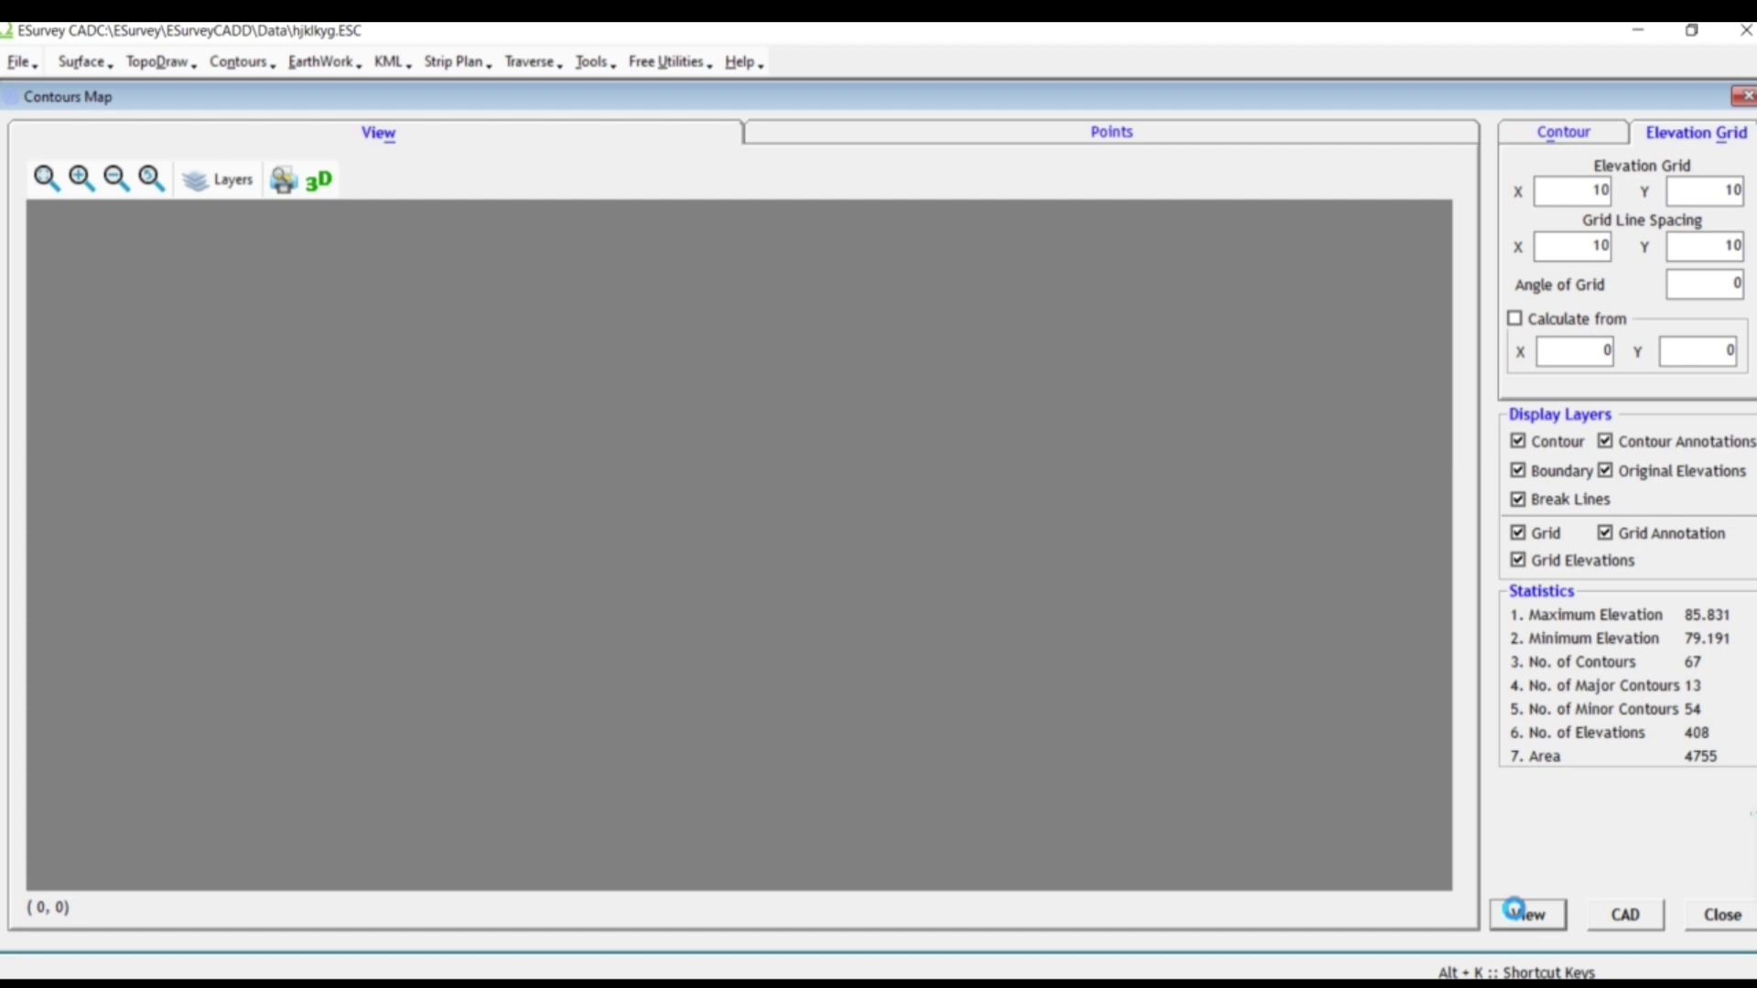
key("Return")
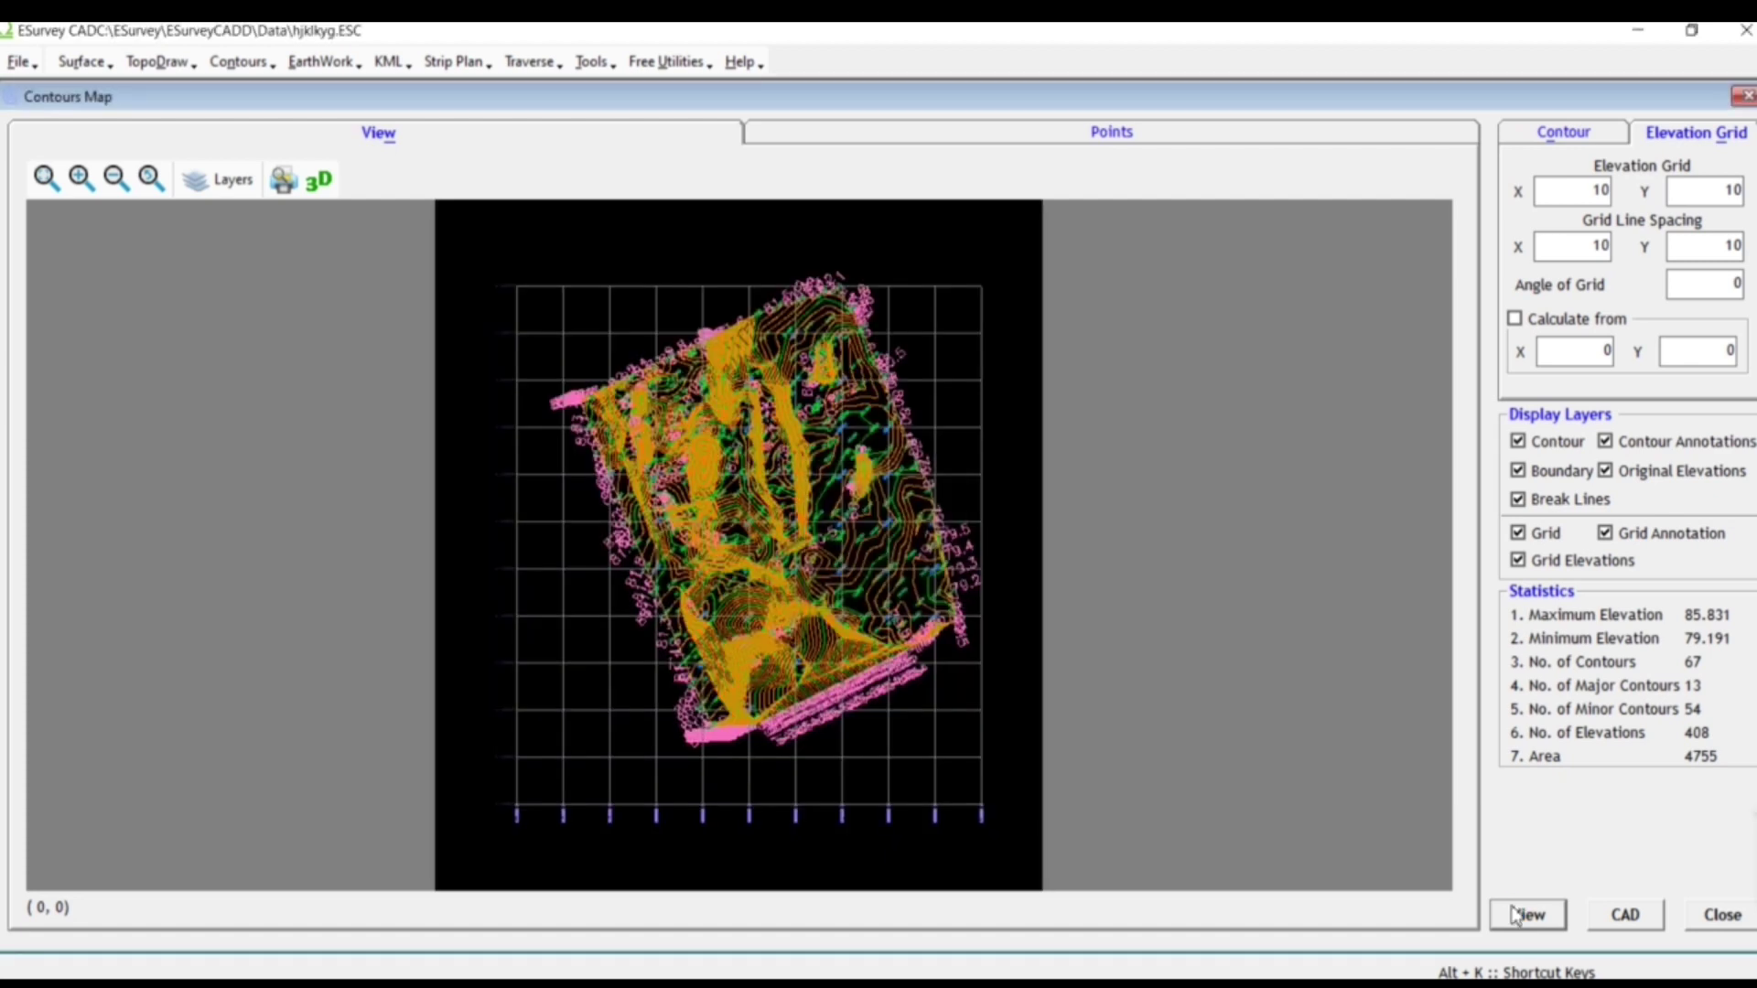
Step: Switch off the contour lines and grid annotations, then refresh the preview
left_click(1590, 139)
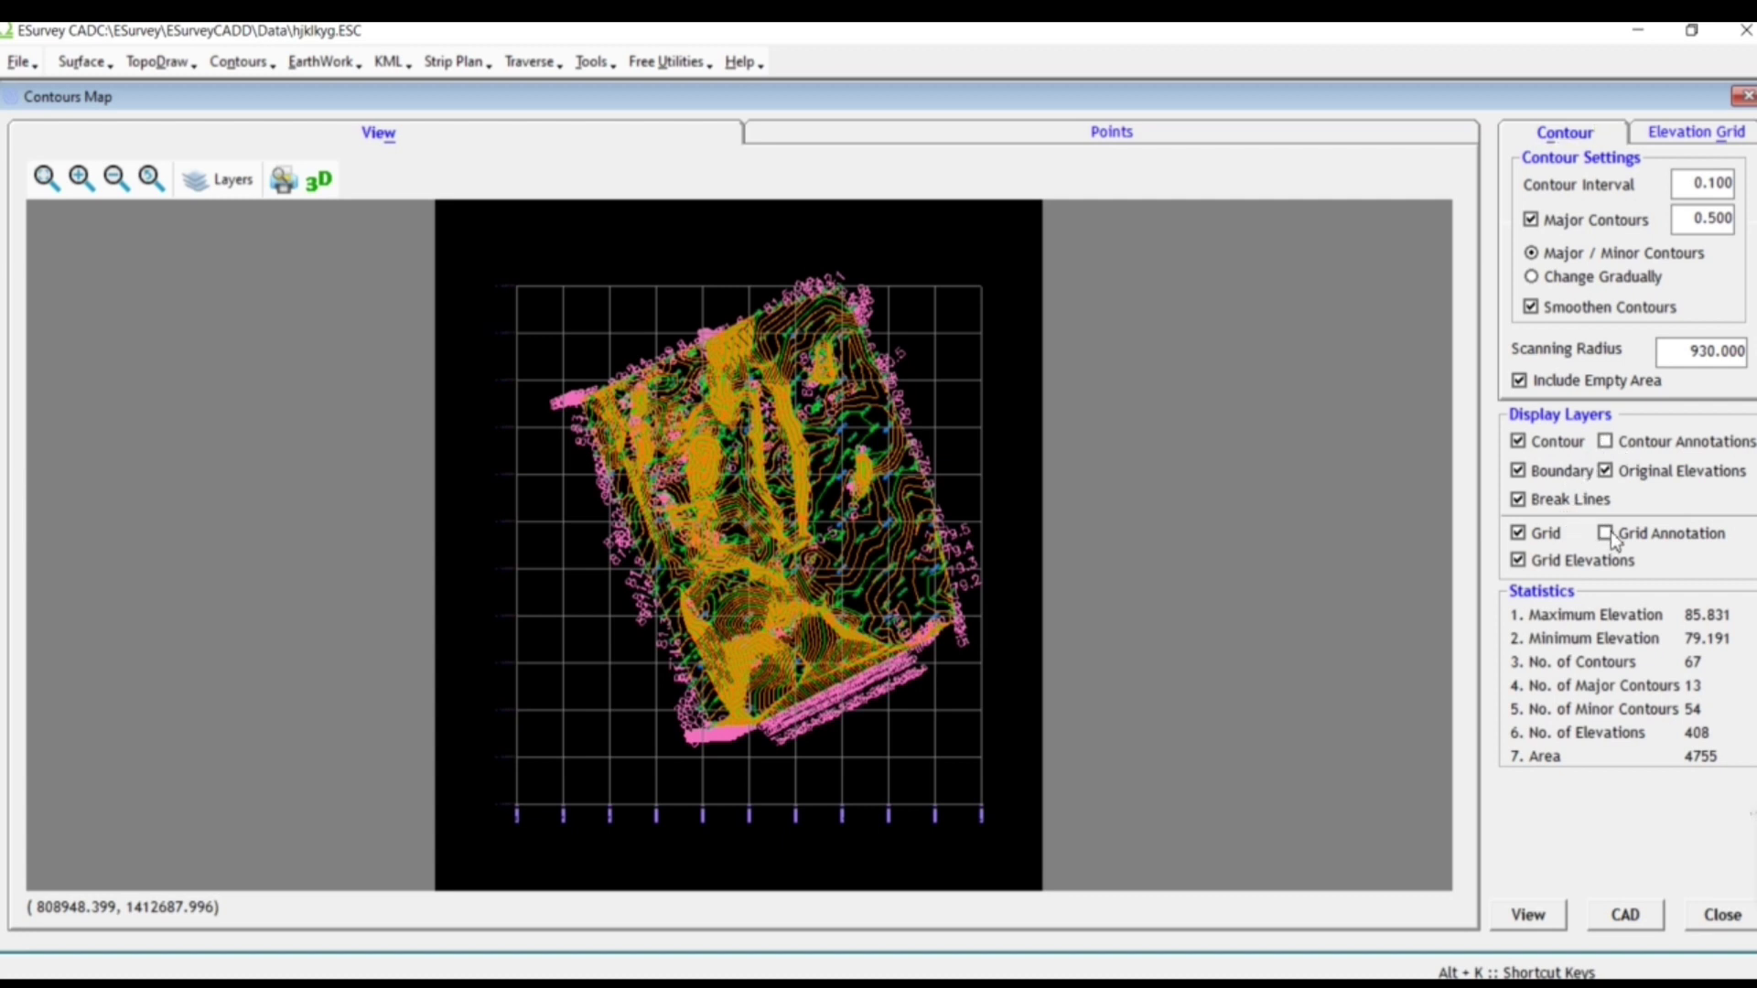
left_click(1518, 441)
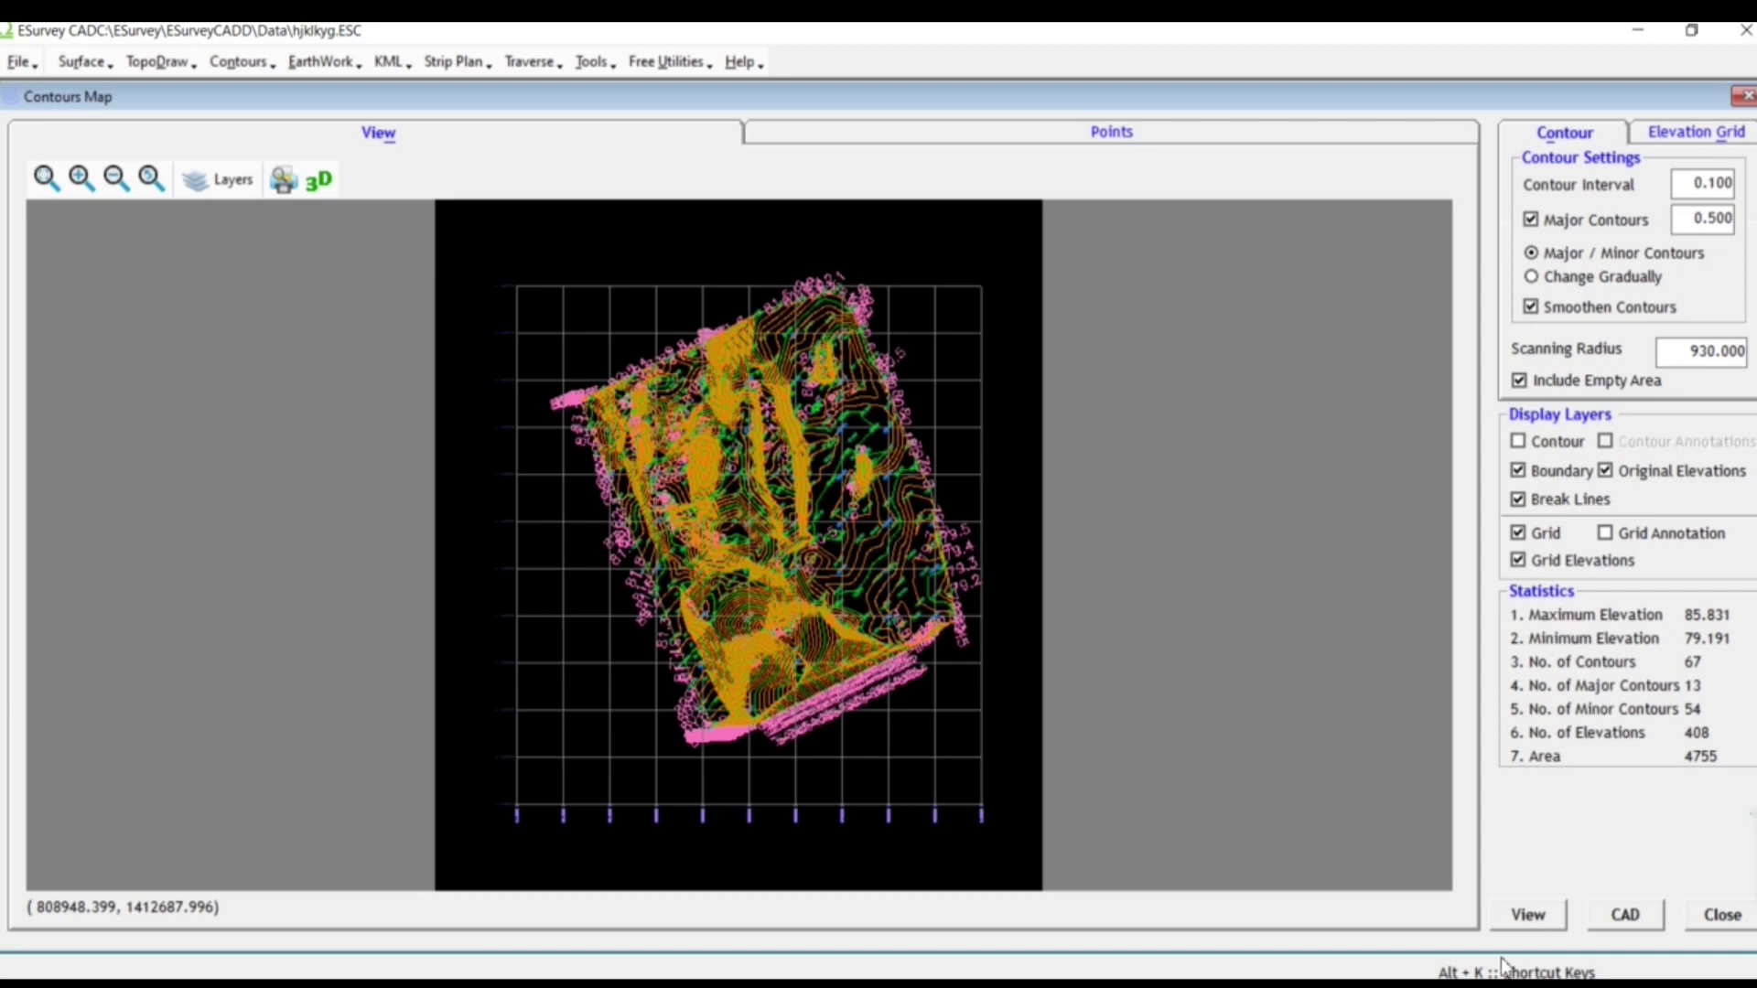
left_click(1528, 915)
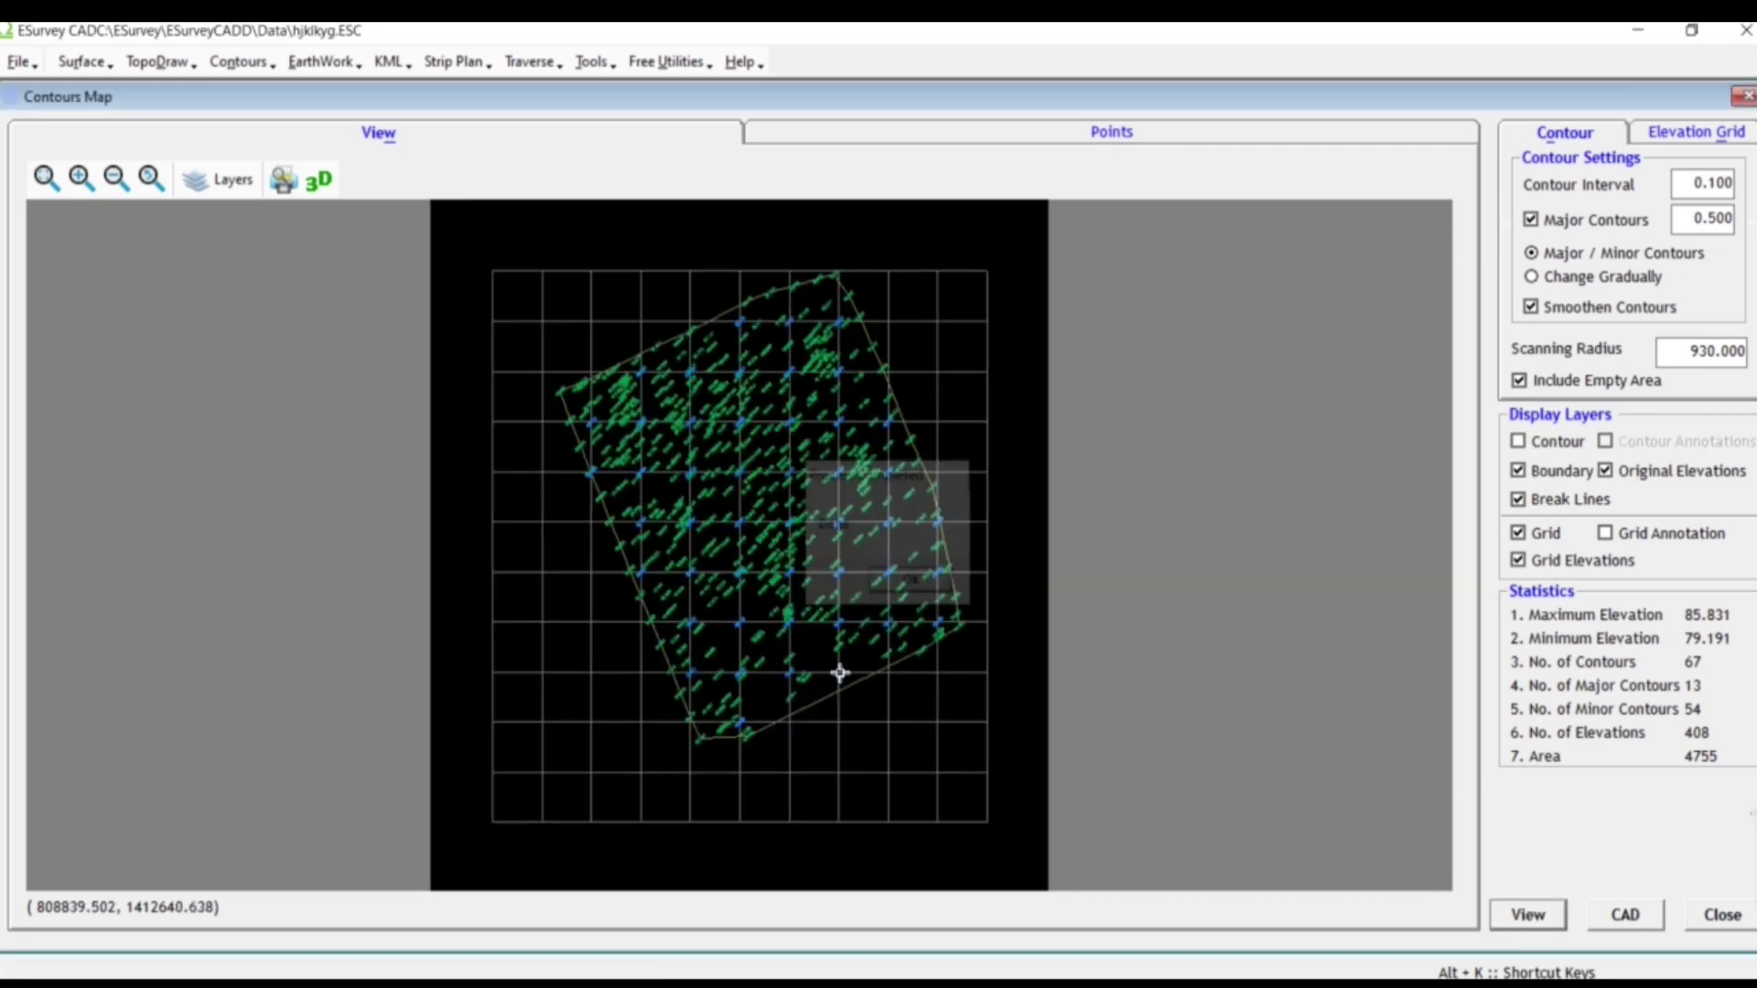
scroll(659, 372, "up", 4)
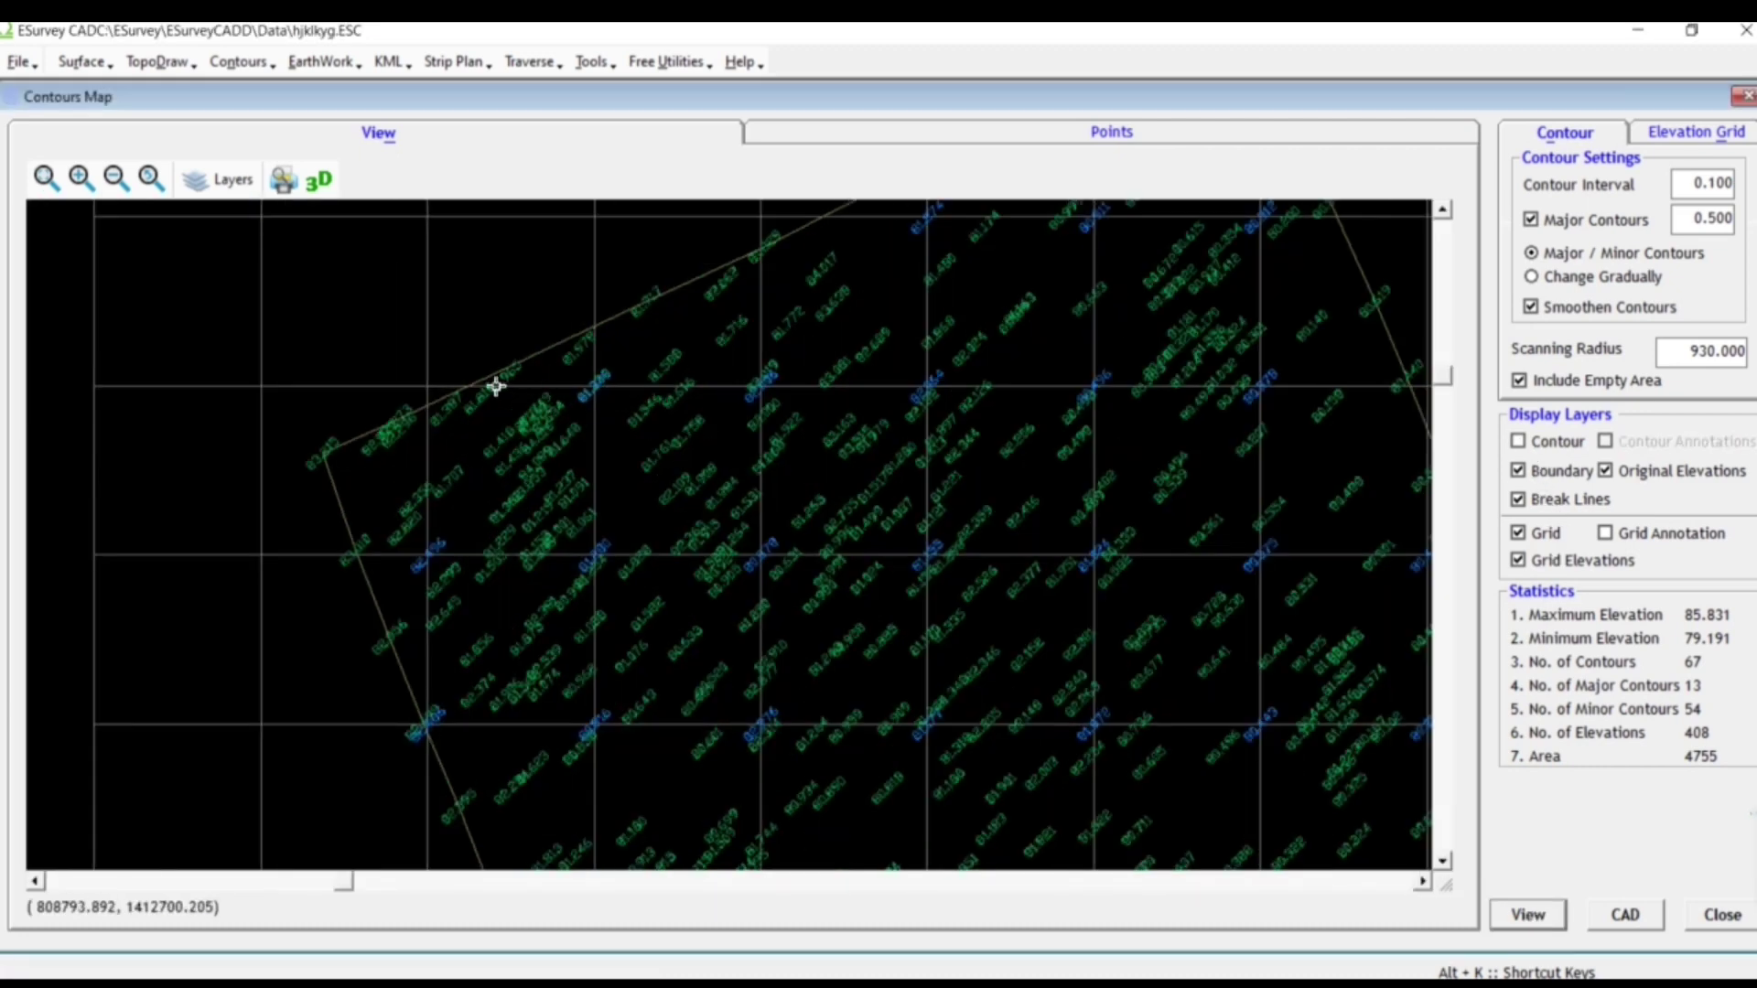
scroll(498, 382, "down", 4)
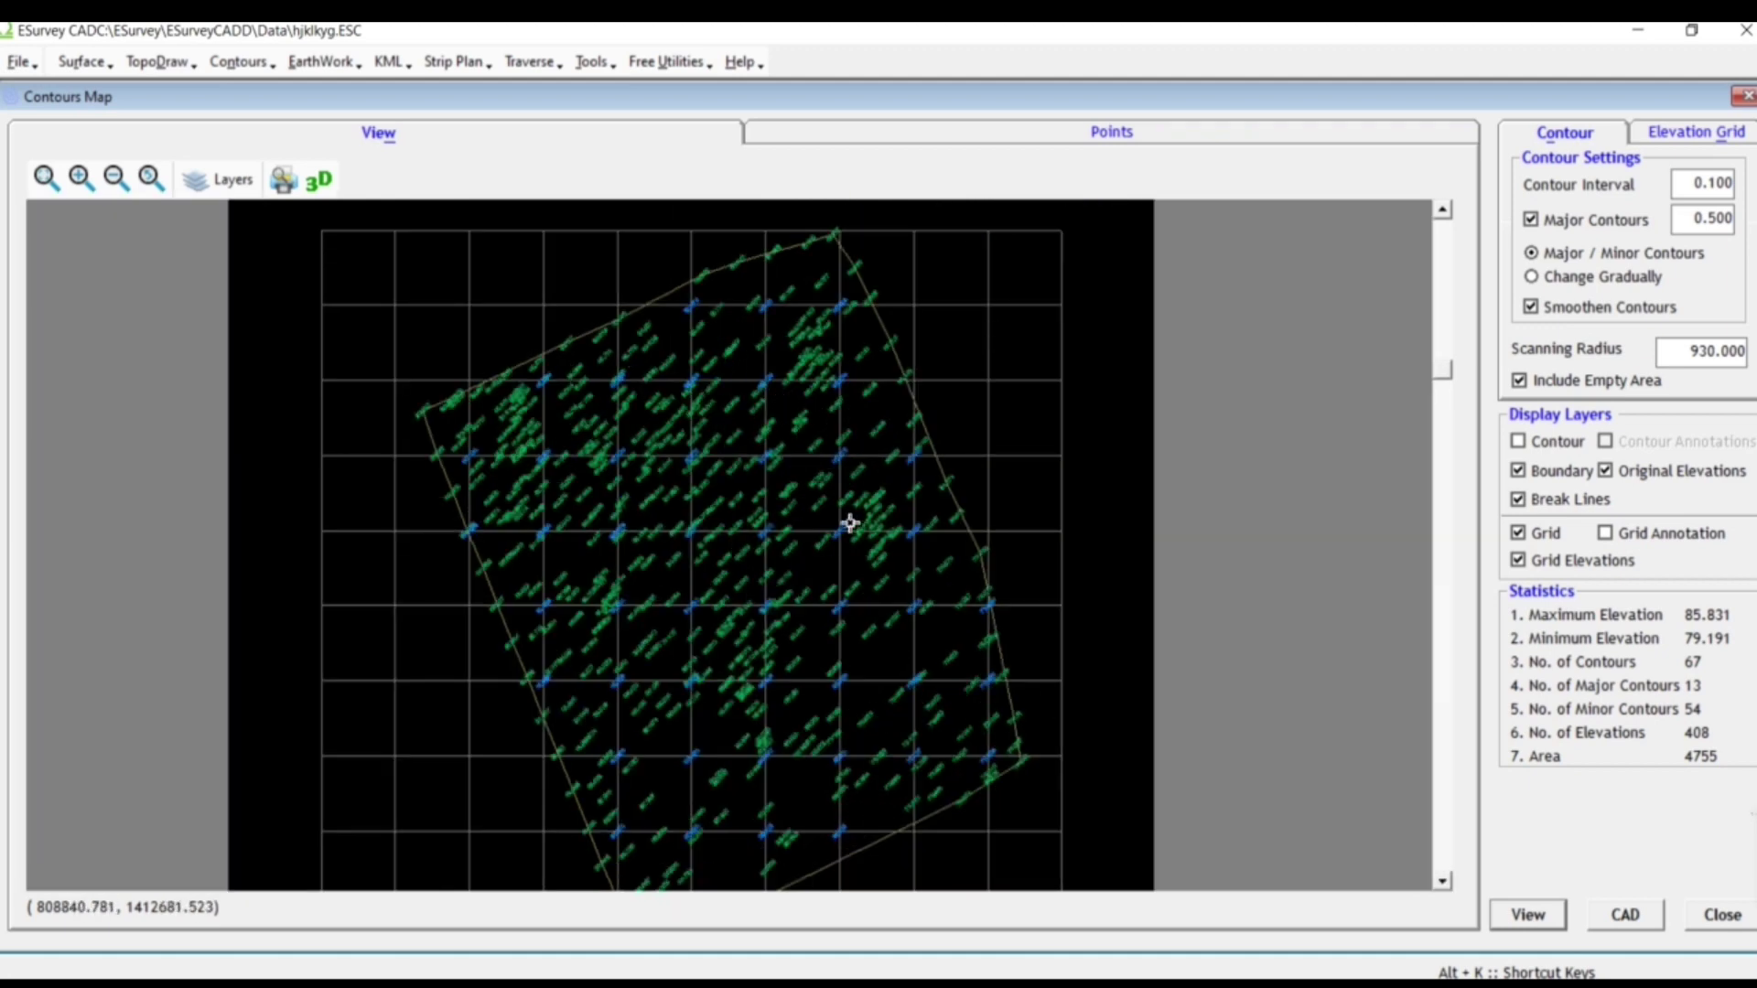
Step: Generate the CONTOUR drawing in AutoCAD with 'Draw Contours in Separate layer' ticked
left_click(1625, 917)
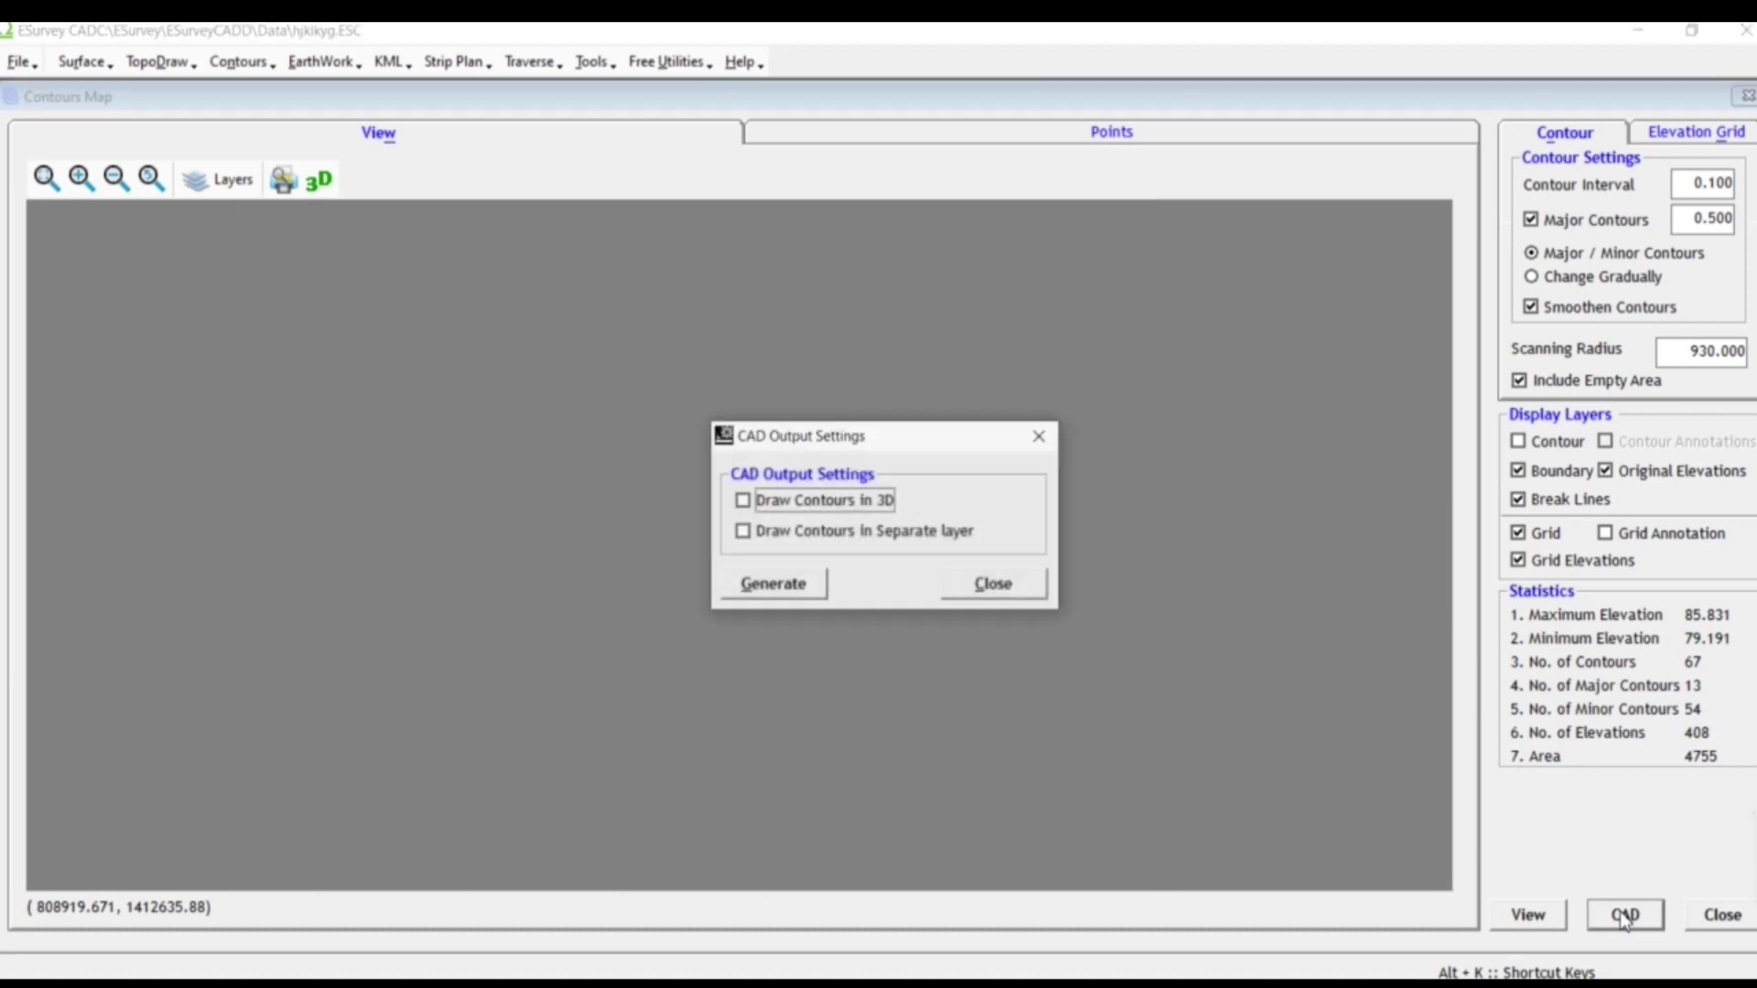
left_click(822, 536)
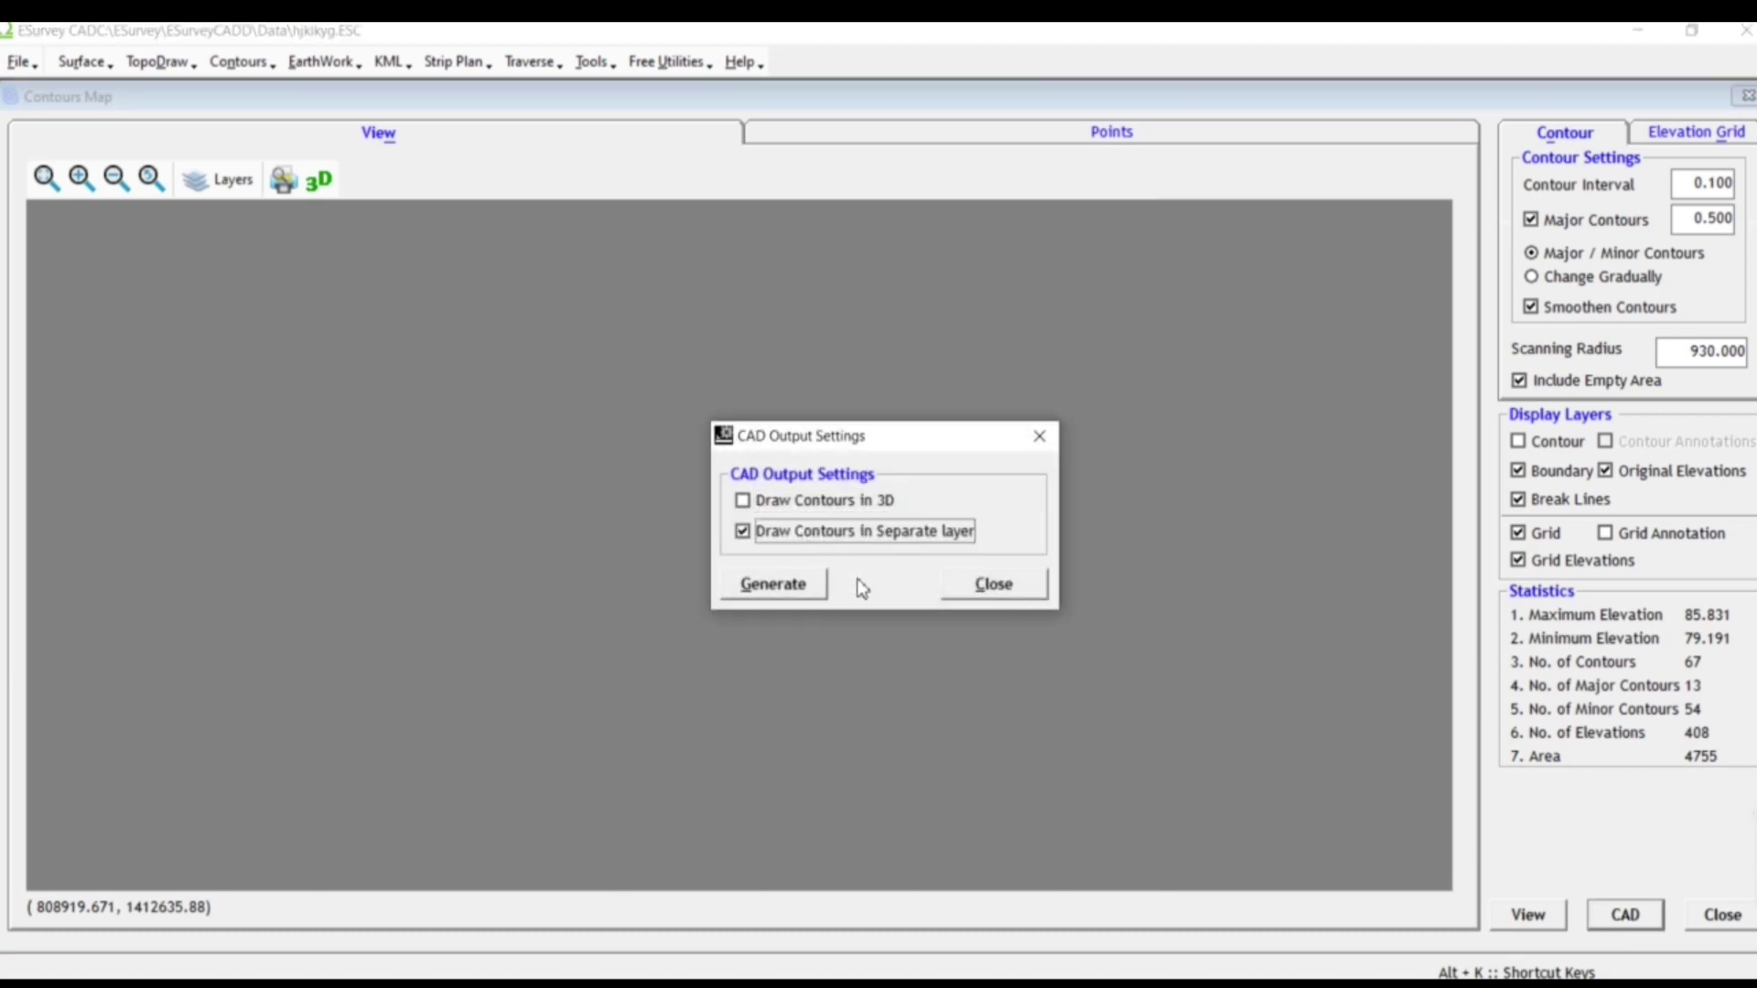
left_click(785, 589)
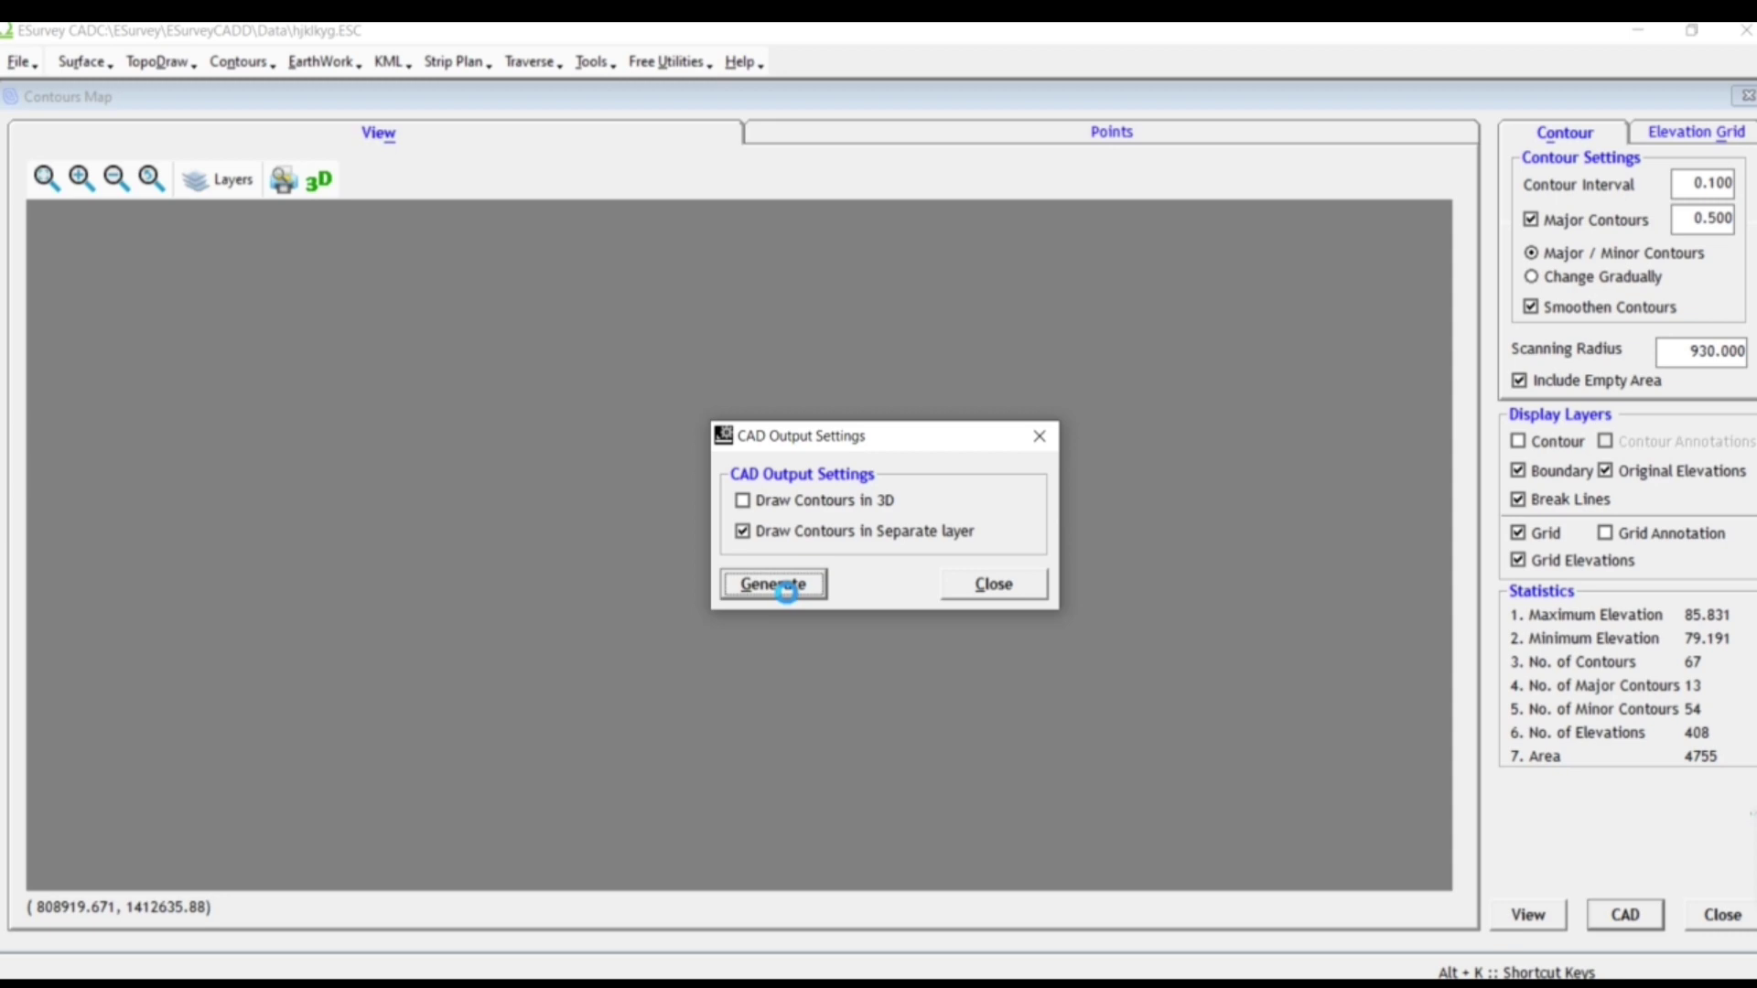
left_click(808, 591)
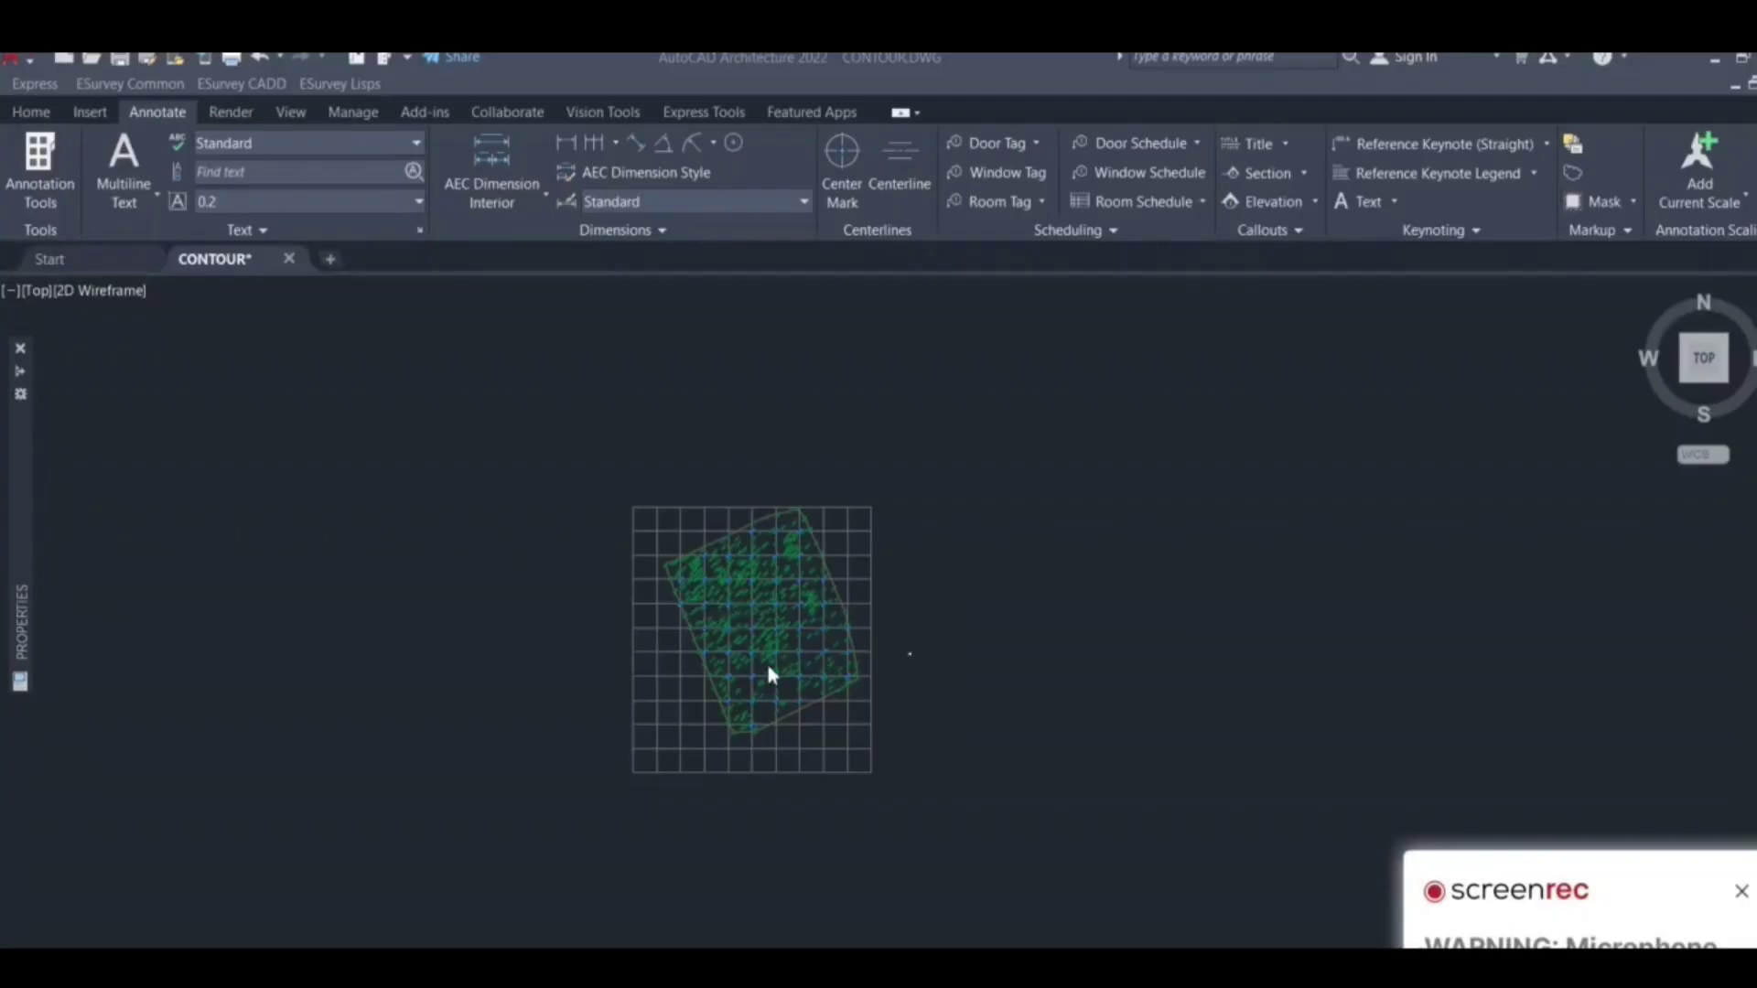
Step: Zoom in and out over the CONTOUR drawing to check the green point and blue grid elevation labels
scroll(768, 672, "up", 2)
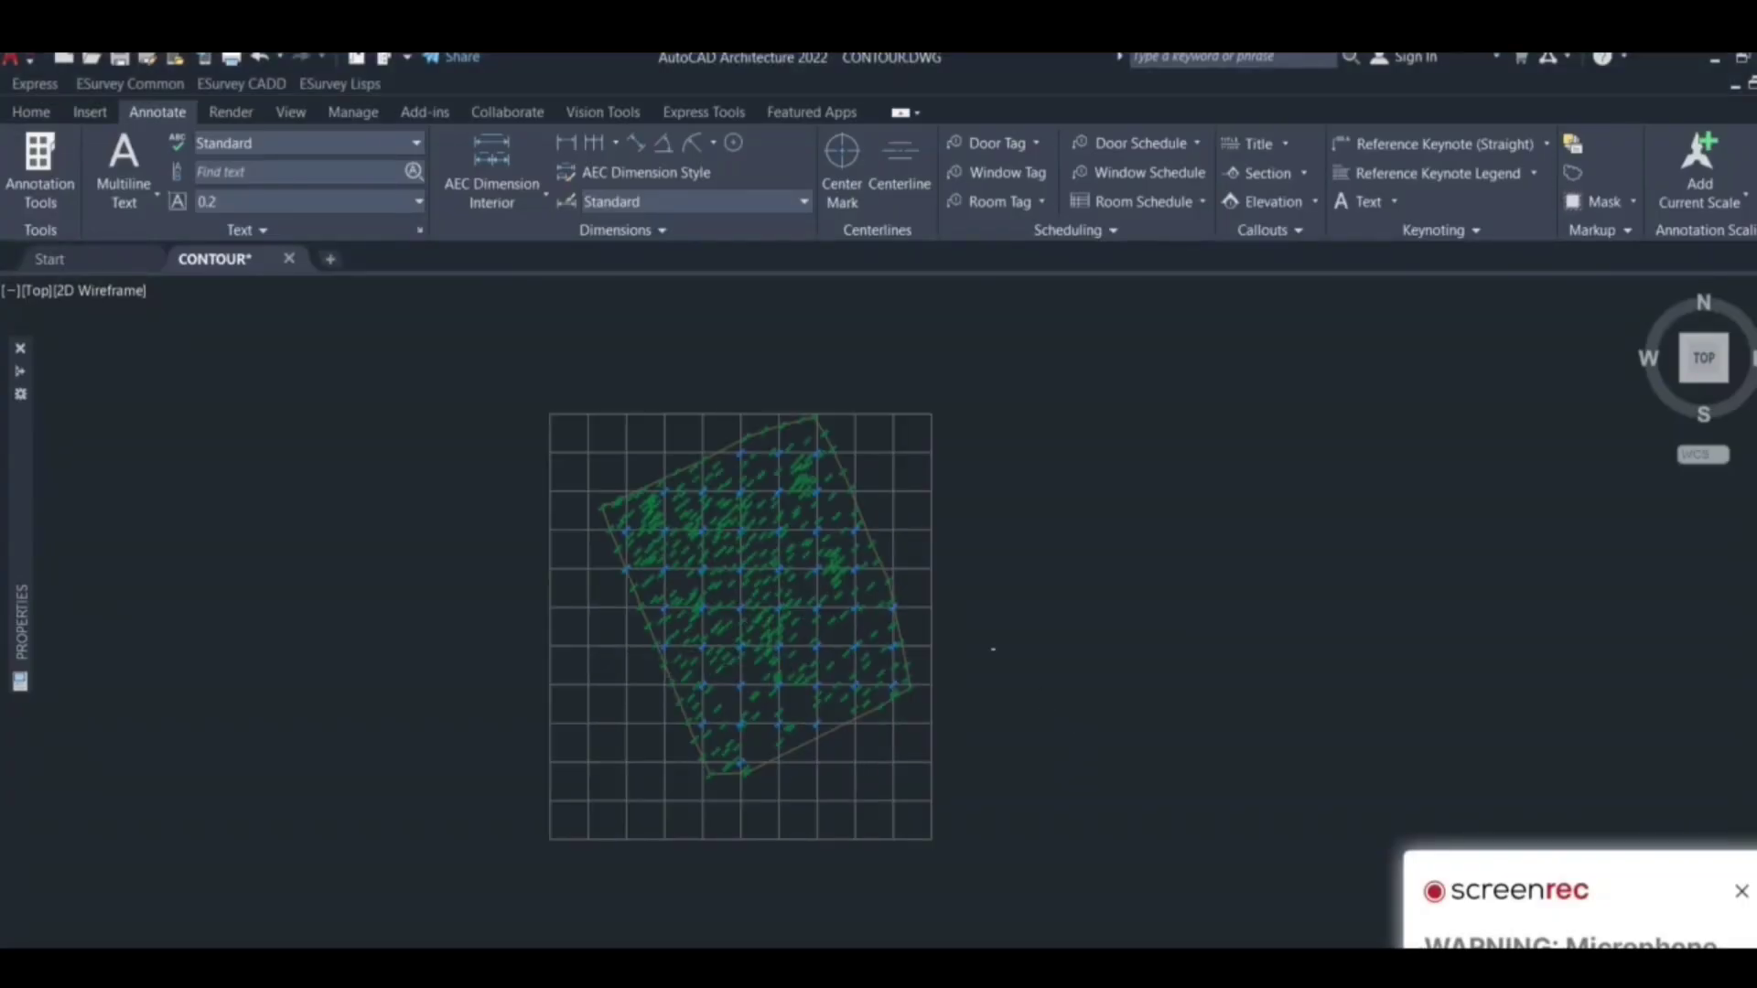
scroll(570, 568, "up", 4)
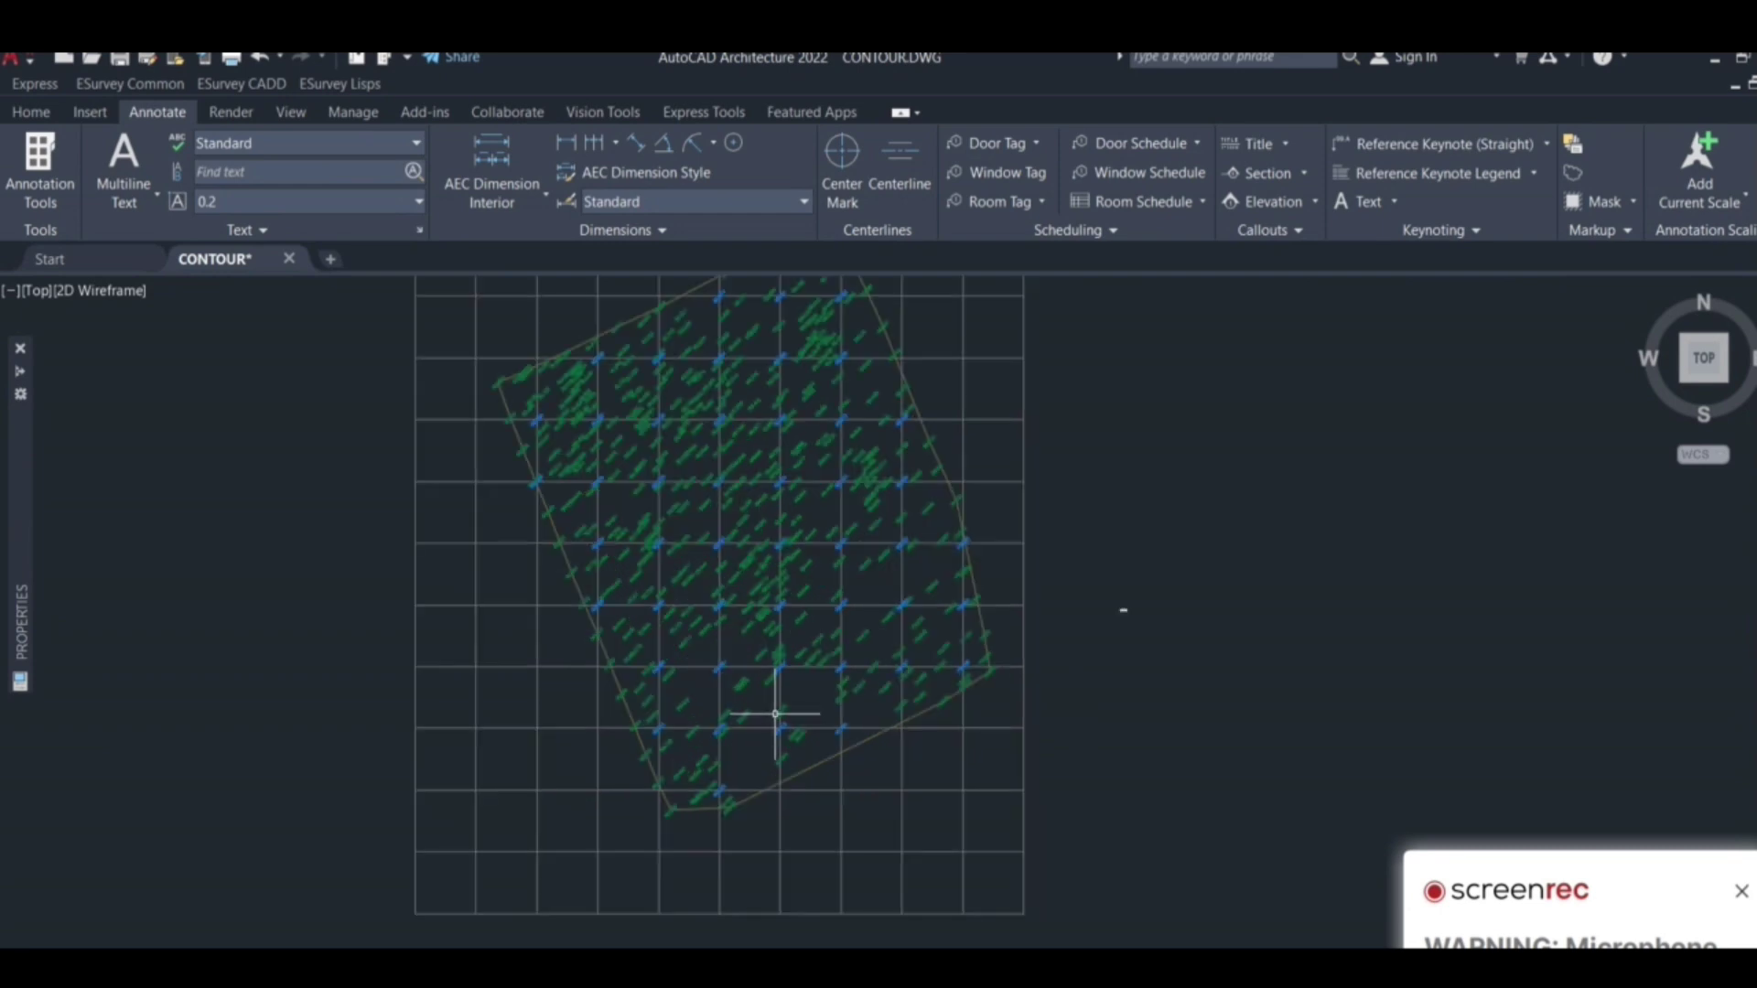
scroll(586, 512, "down", 6)
scroll(585, 416, "up", 7)
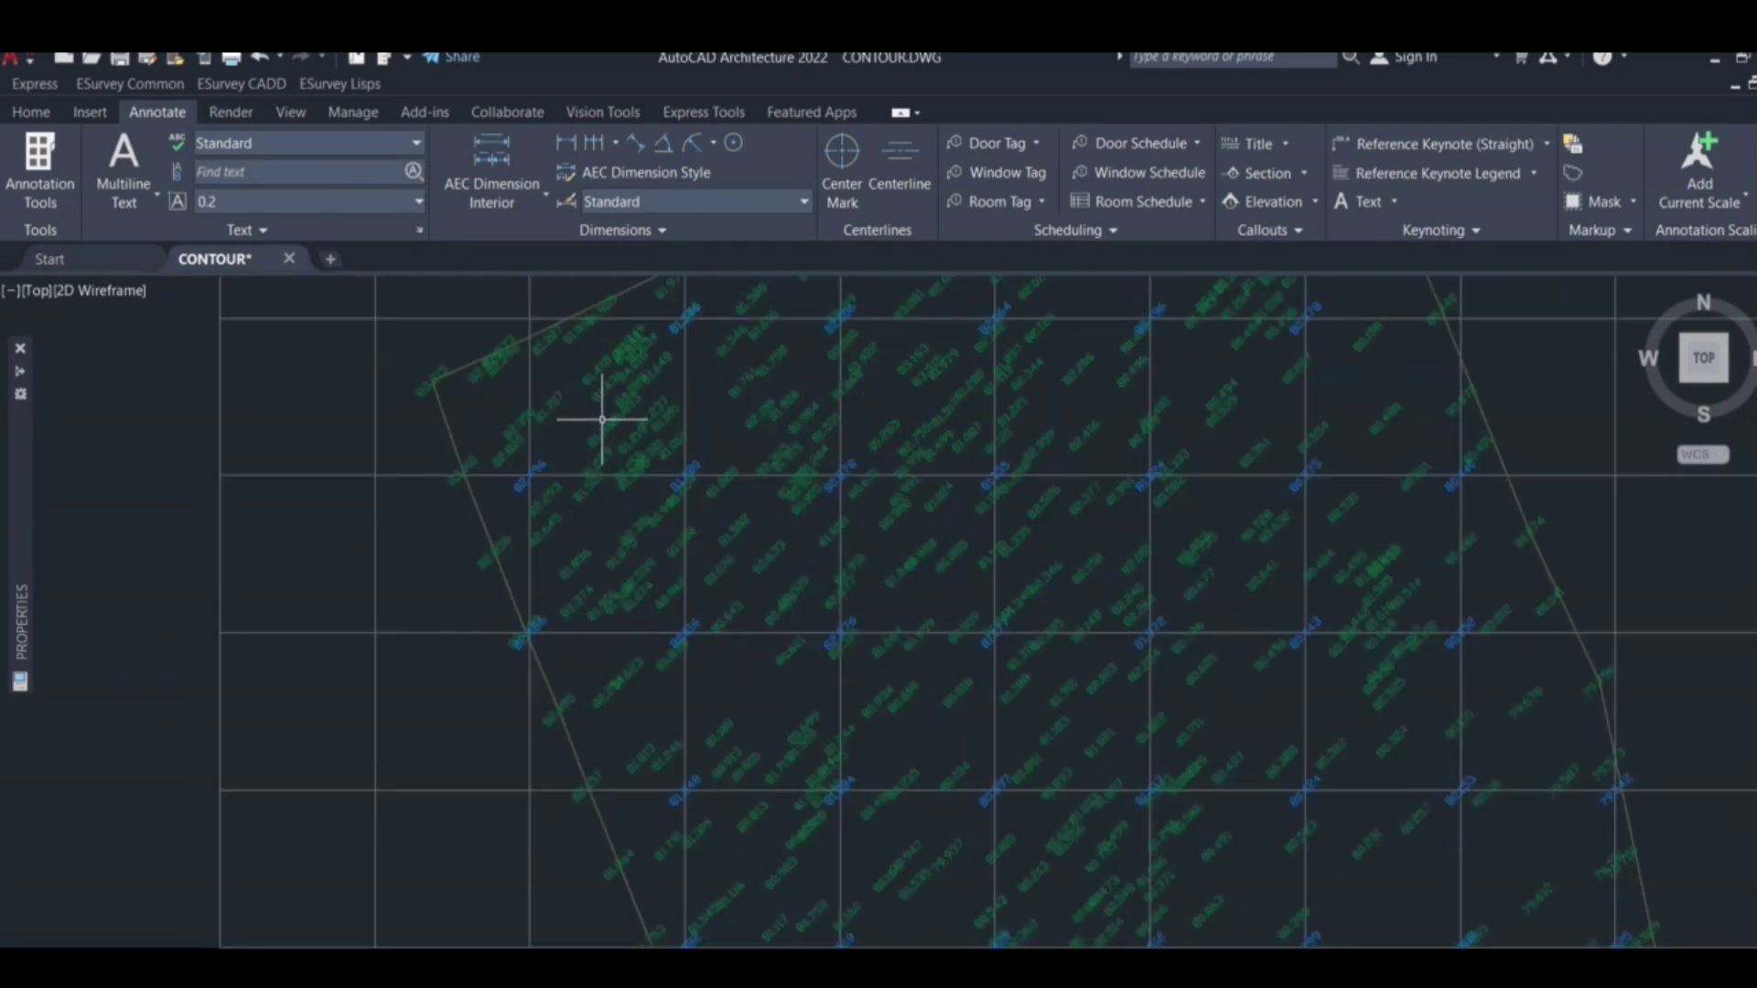
scroll(590, 417, "down", 5)
scroll(609, 417, "up", 7)
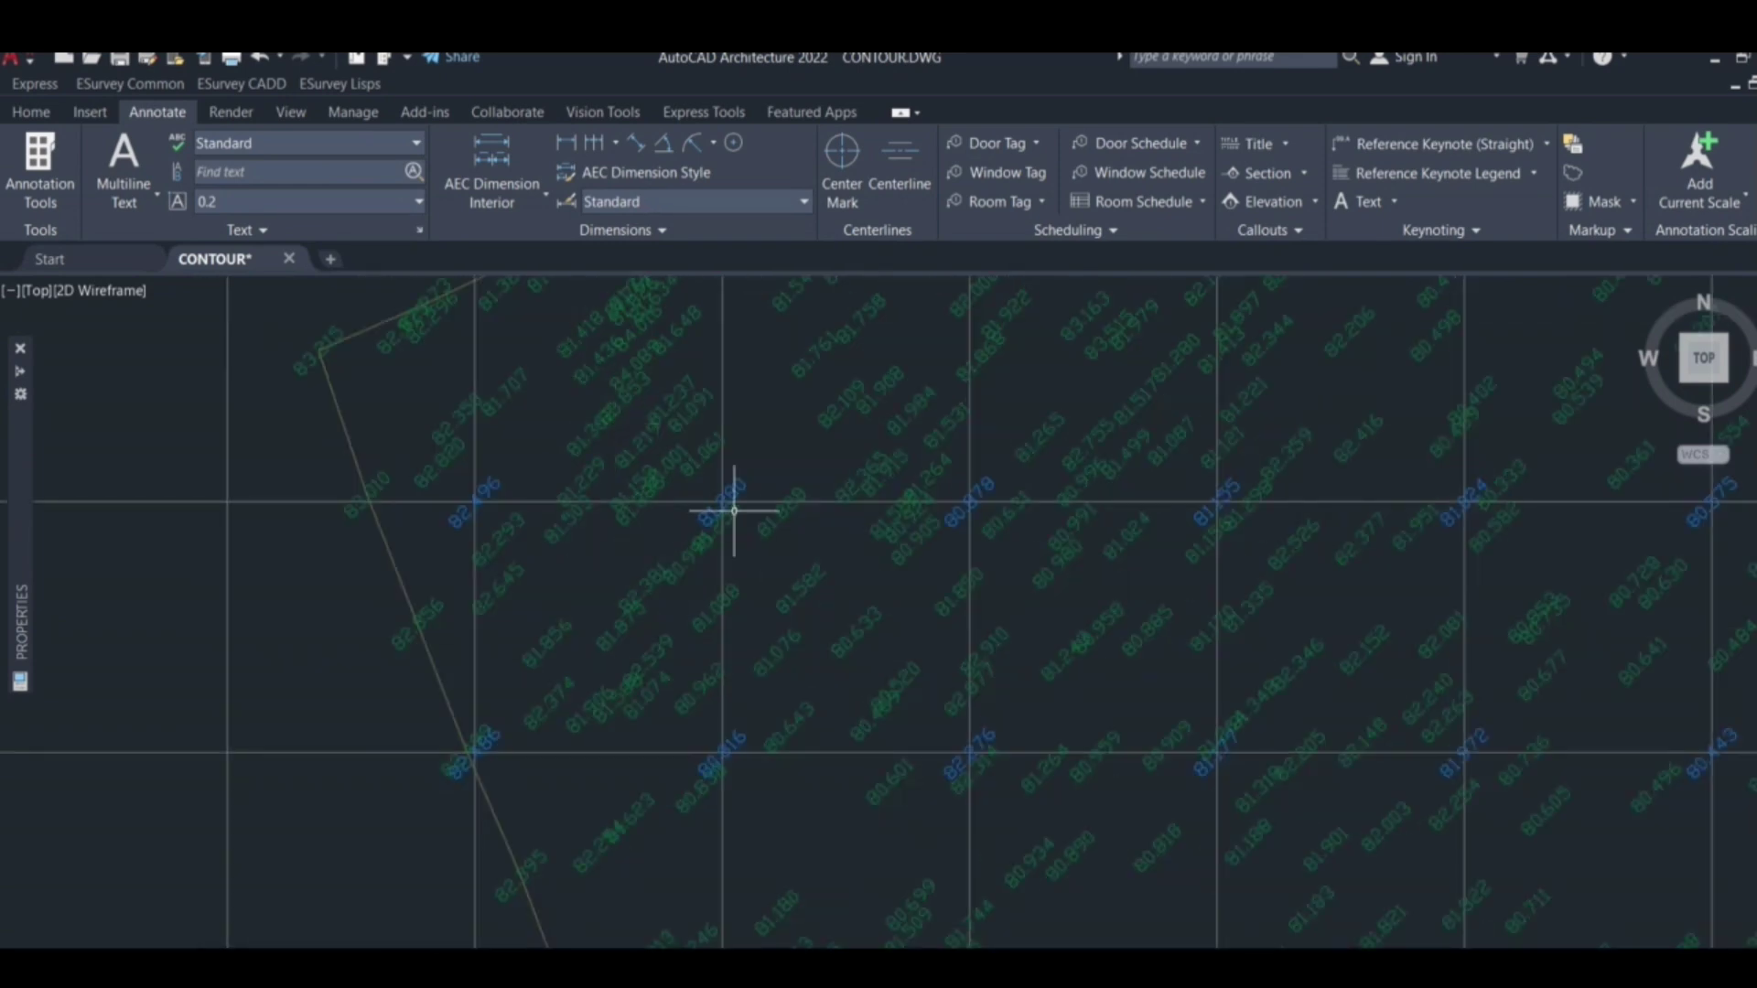
scroll(640, 439, "down", 5)
scroll(753, 478, "up", 7)
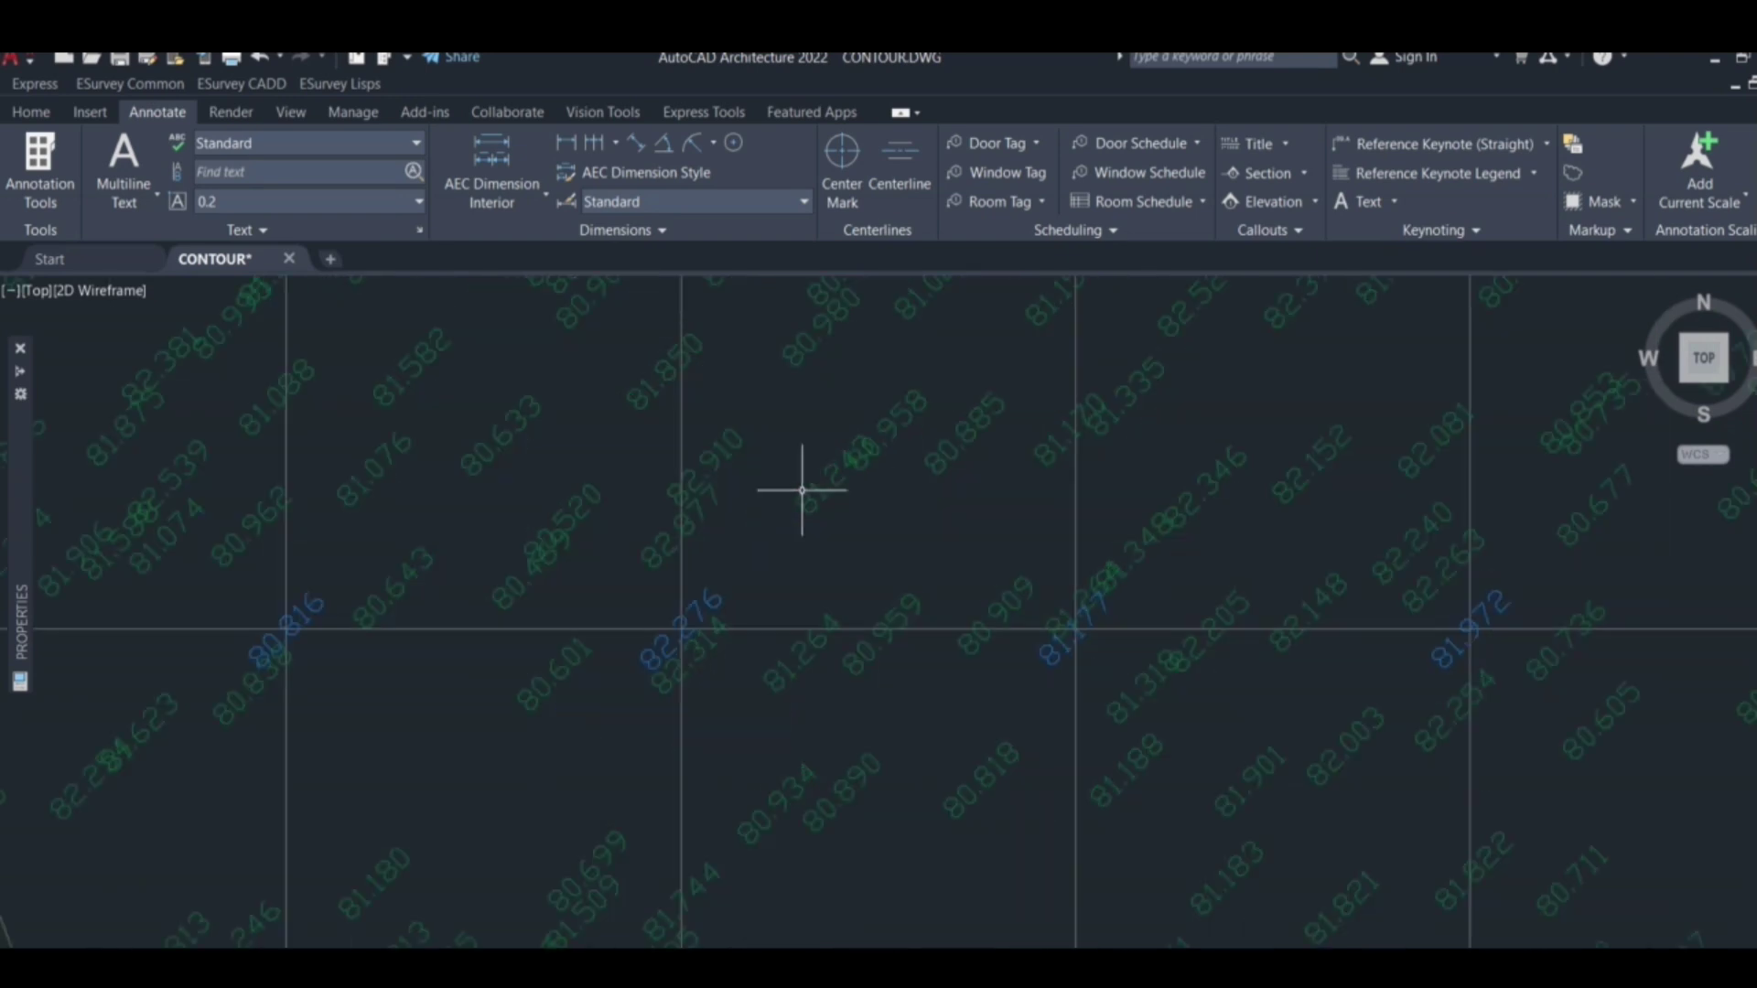
scroll(824, 485, "down", 7)
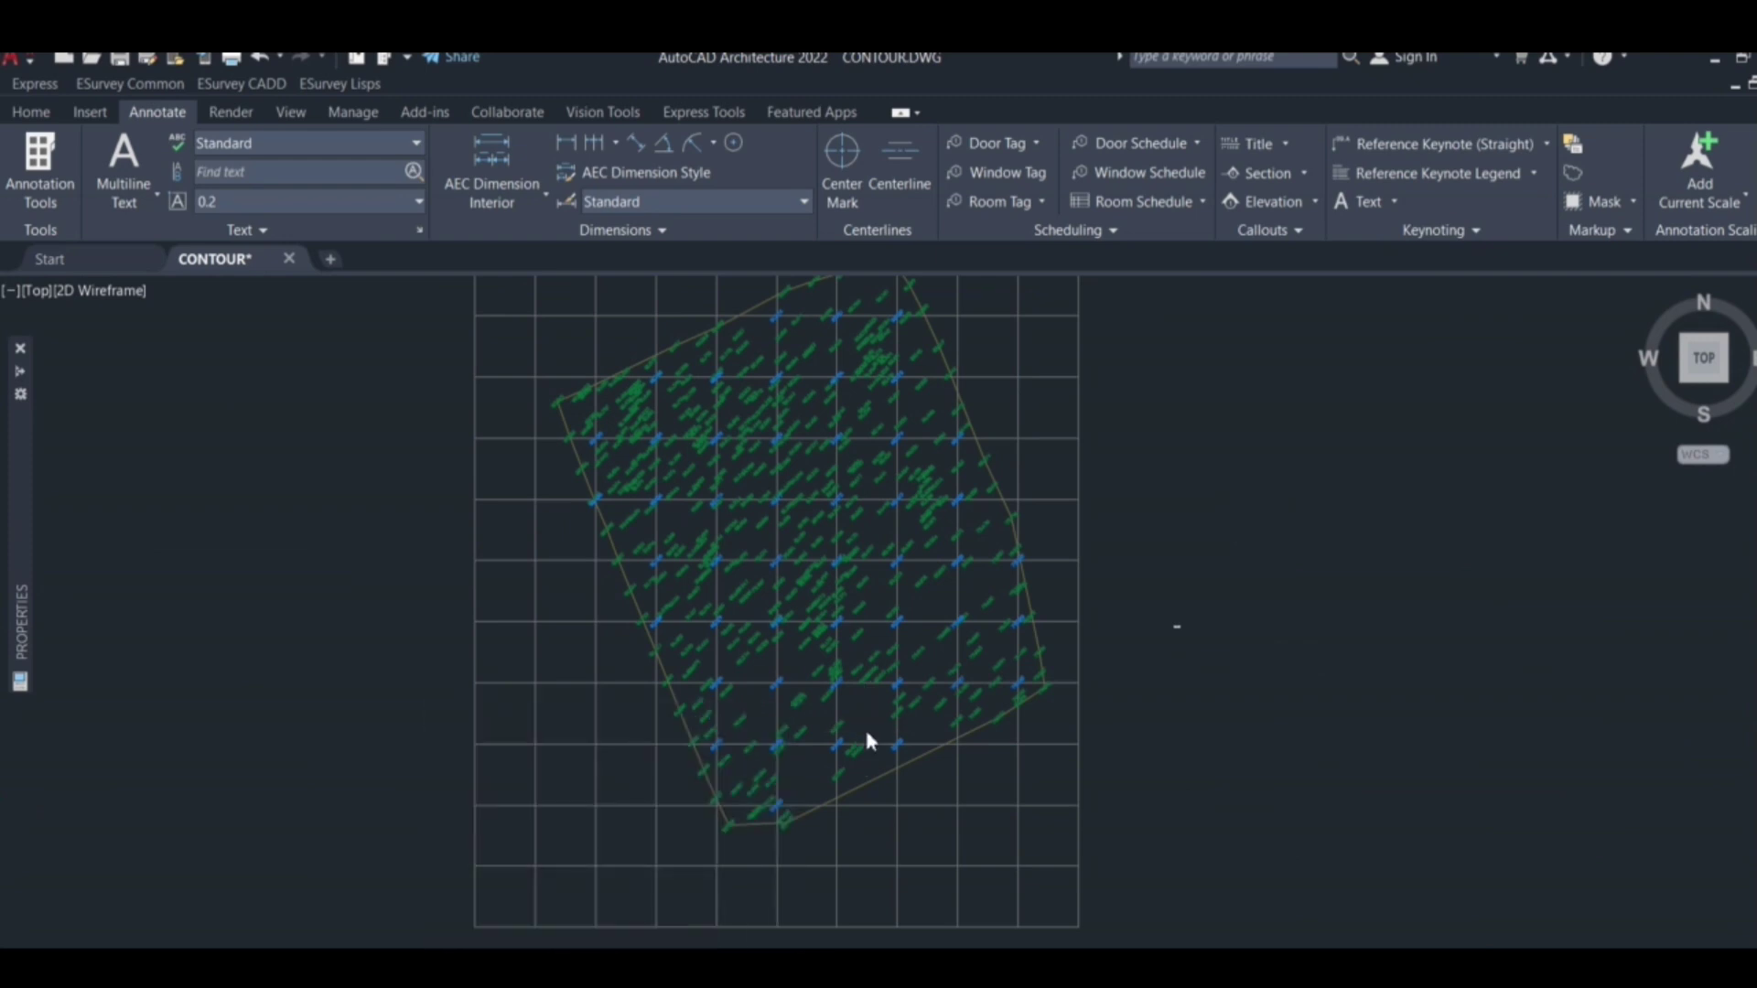
Step: Load MAX.LSP from the Desktop, close the loader, and start selecting the contour objects
scroll(830, 384, "down", 3)
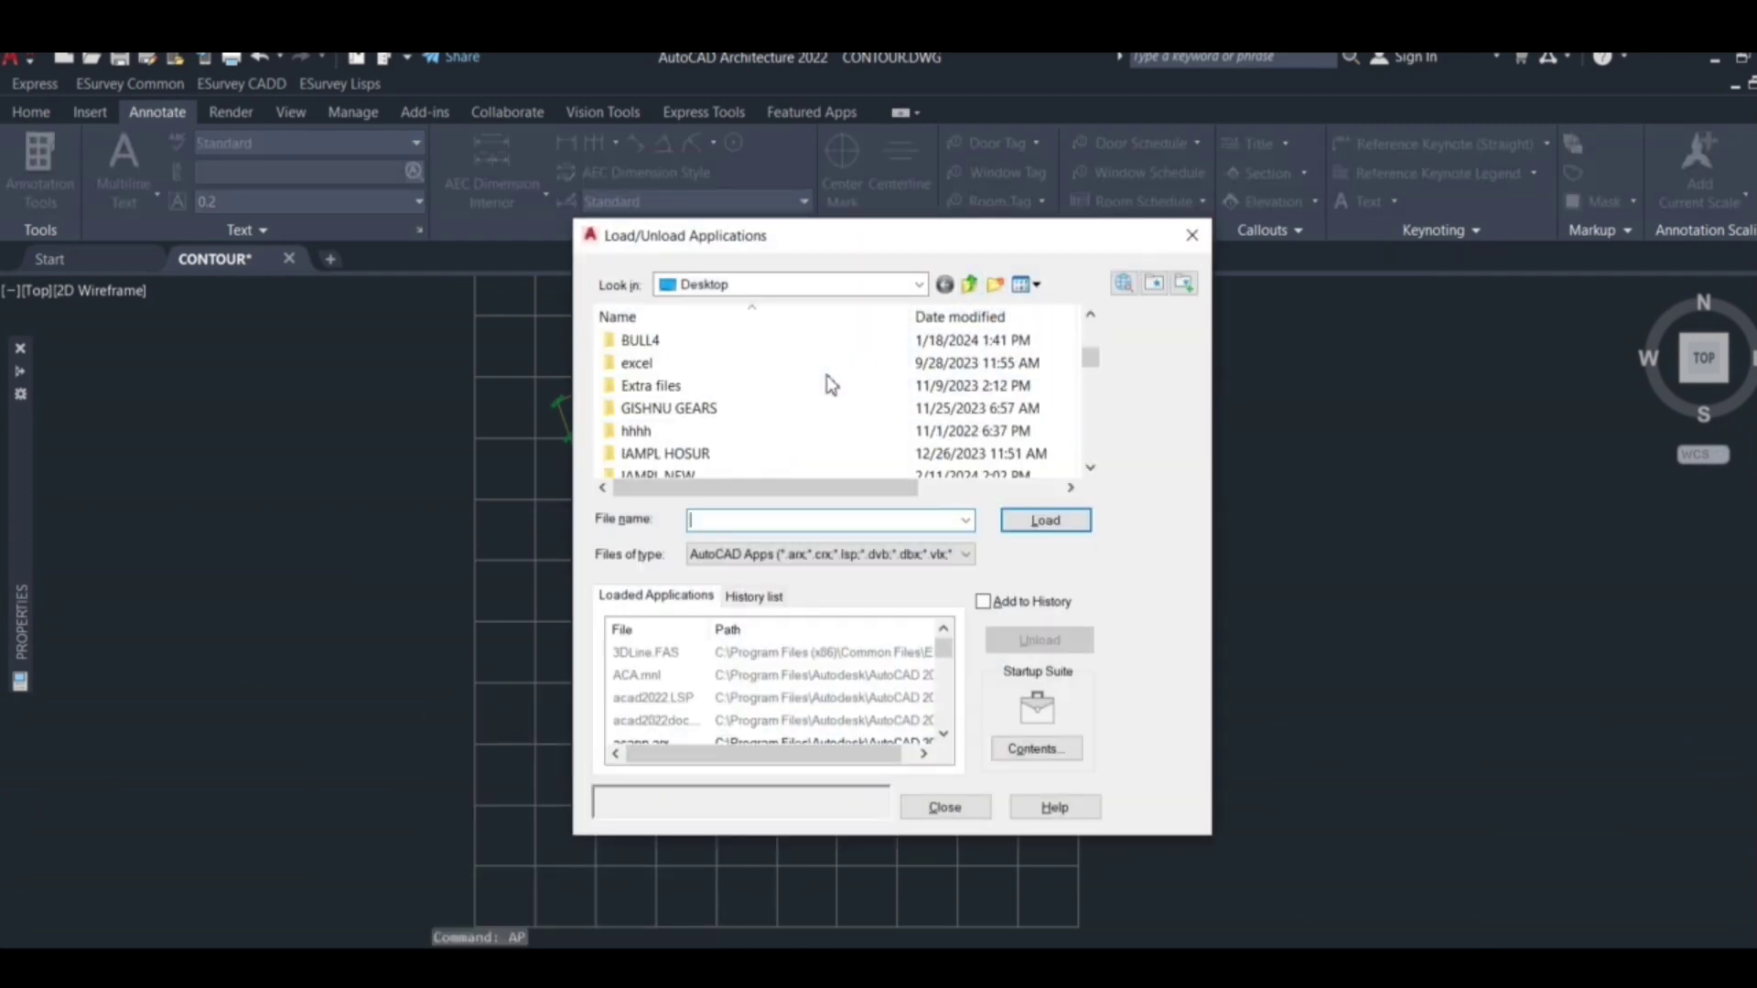
scroll(828, 382, "down", 6)
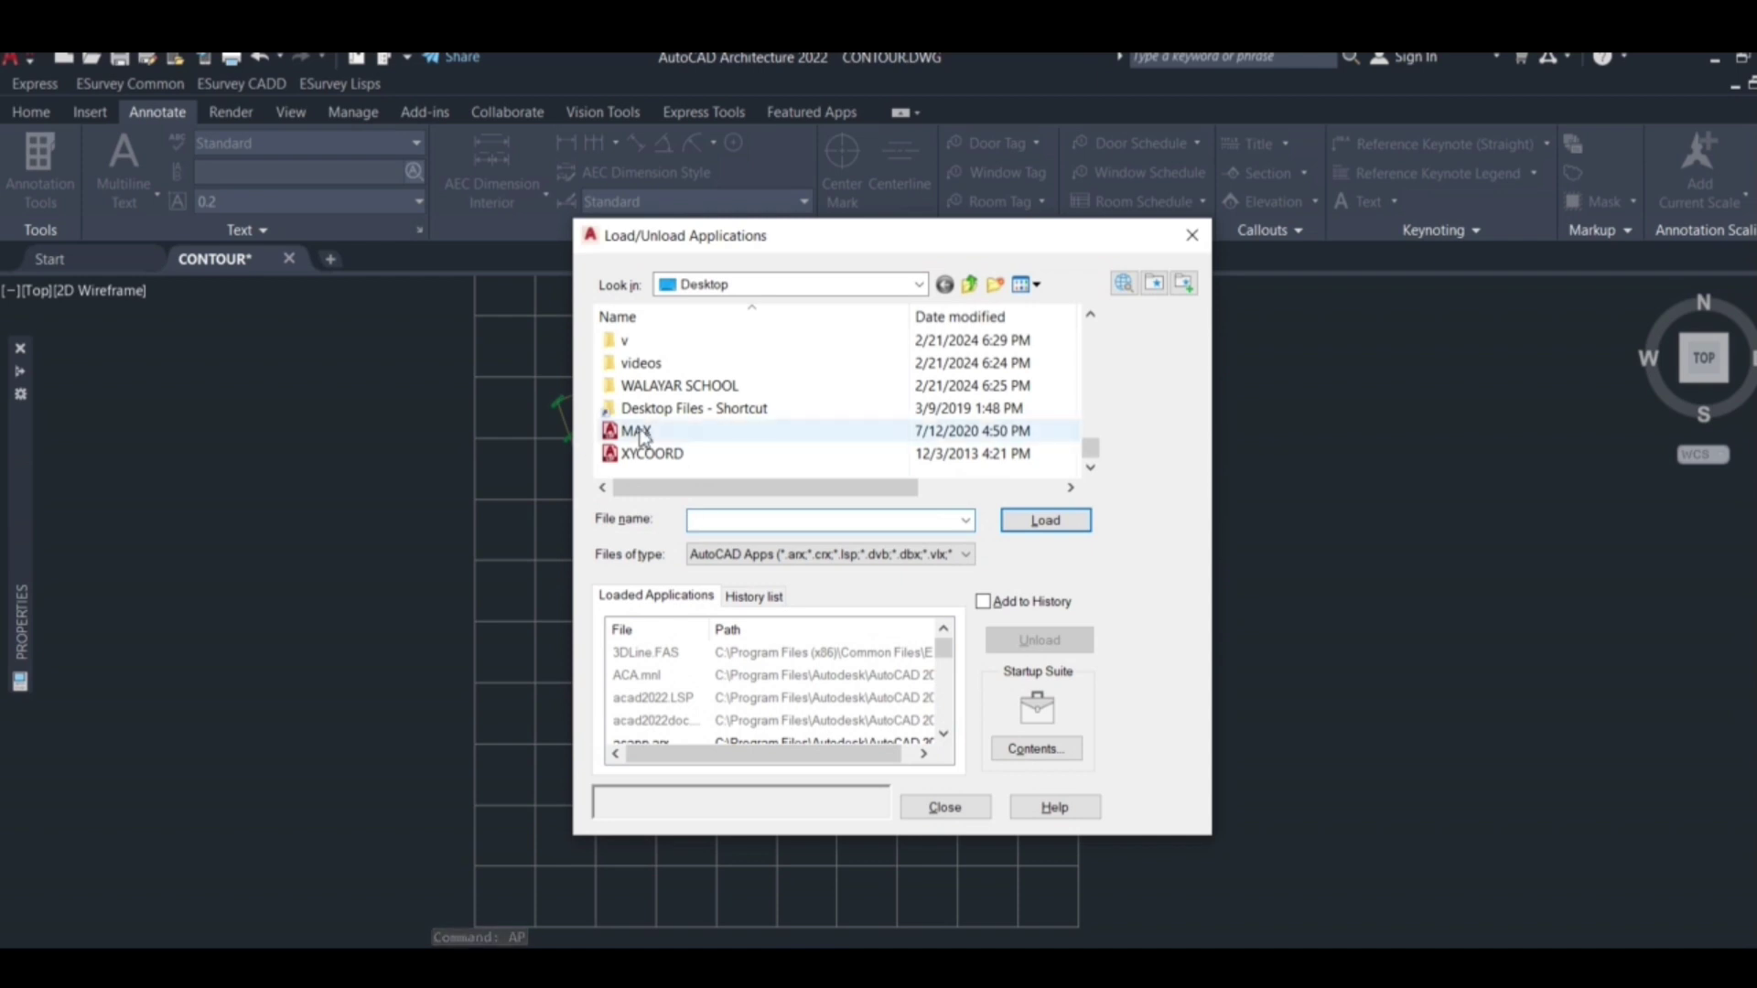
left_click(639, 432)
left_click(1024, 524)
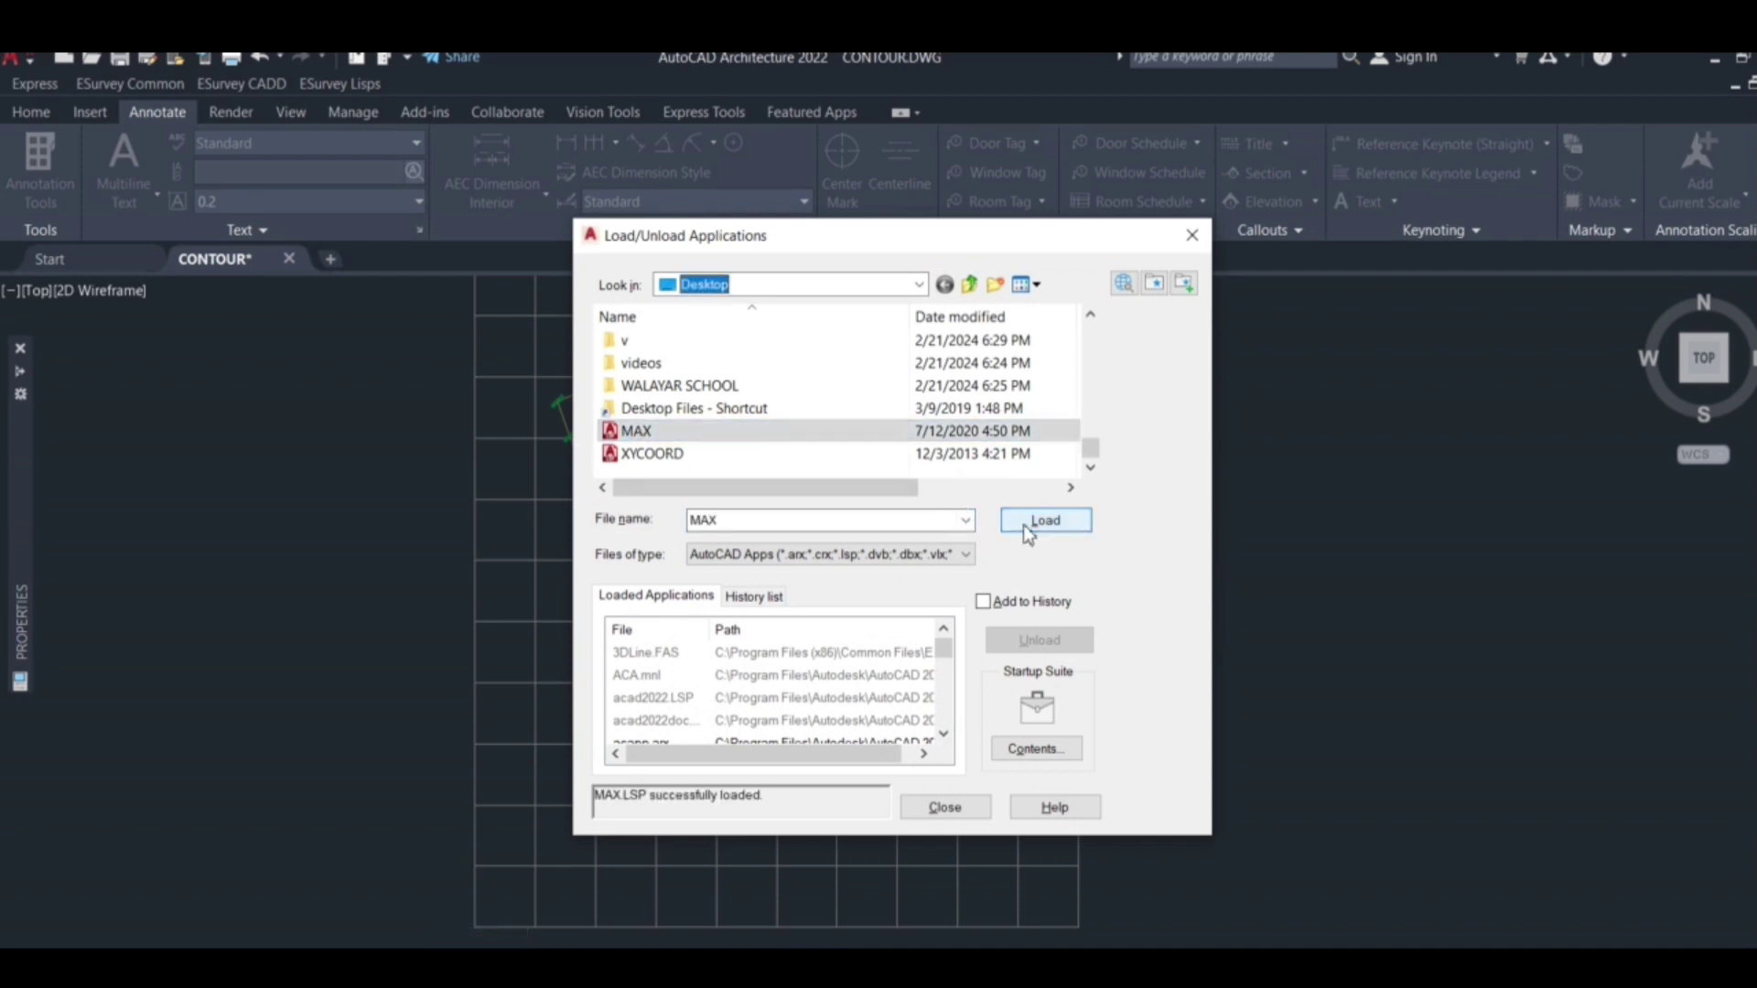
left_click(944, 807)
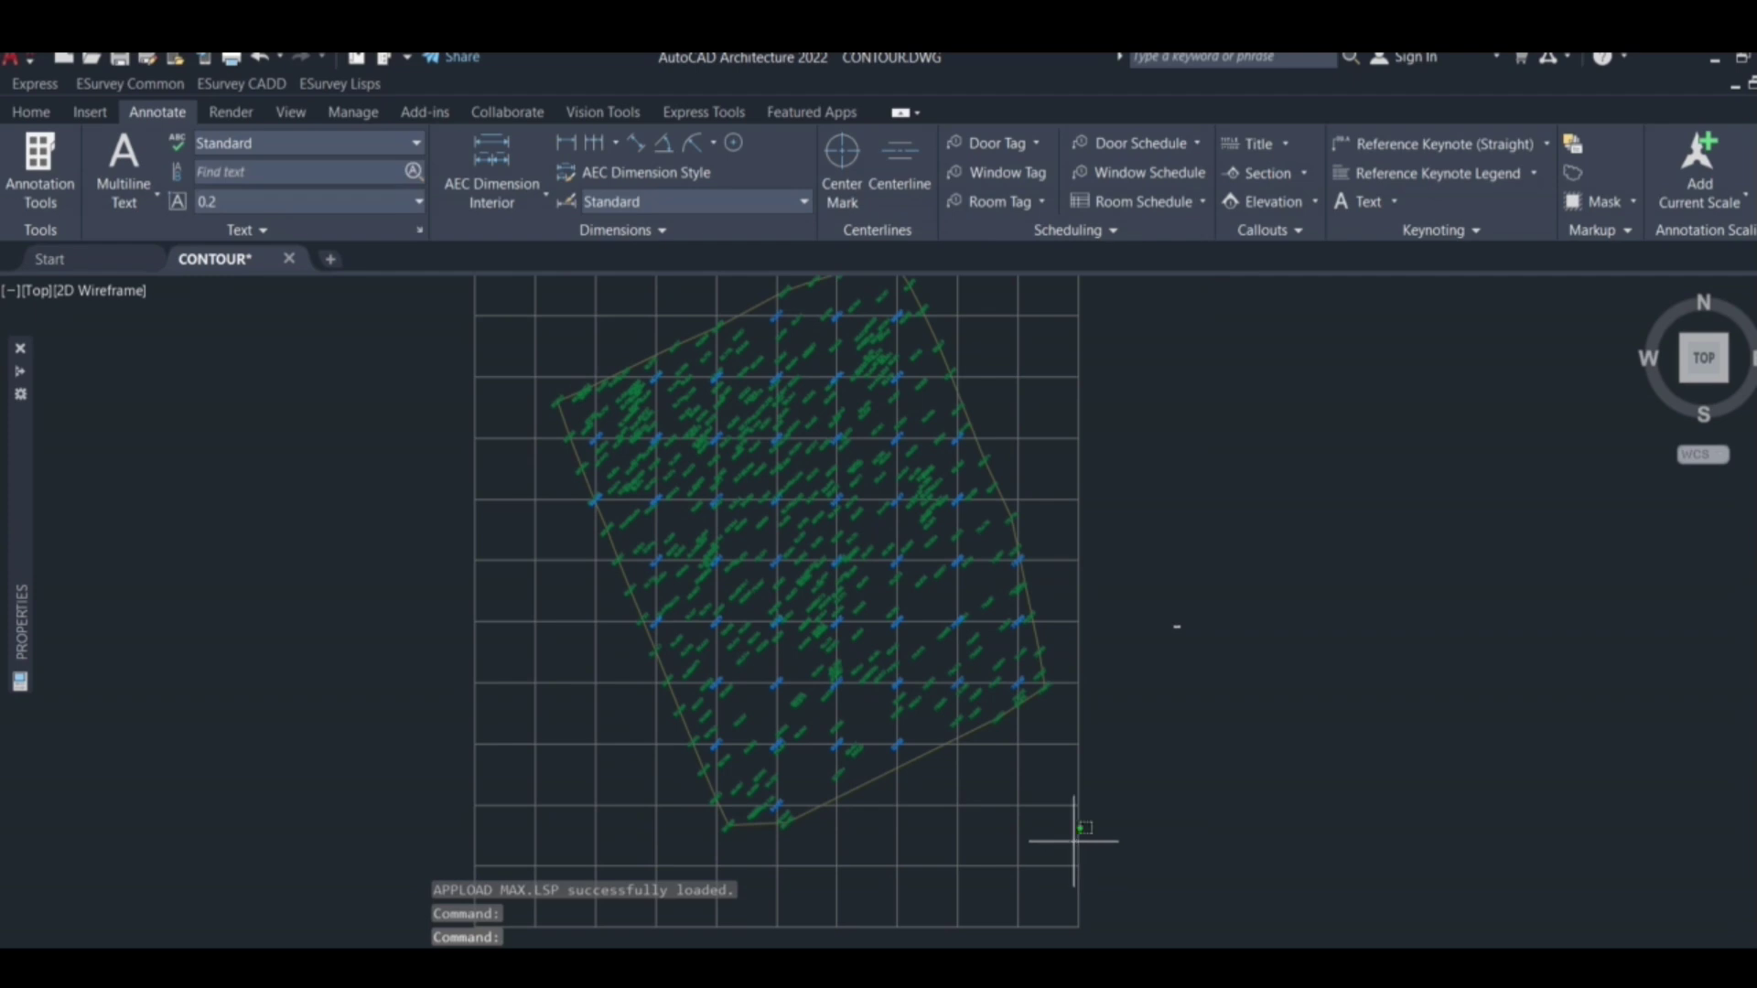
left_click(1073, 840)
Step: Crossing-select all the contour objects and run the NUMBER routine on them
scroll(502, 439, "down", 2)
left_click(504, 320)
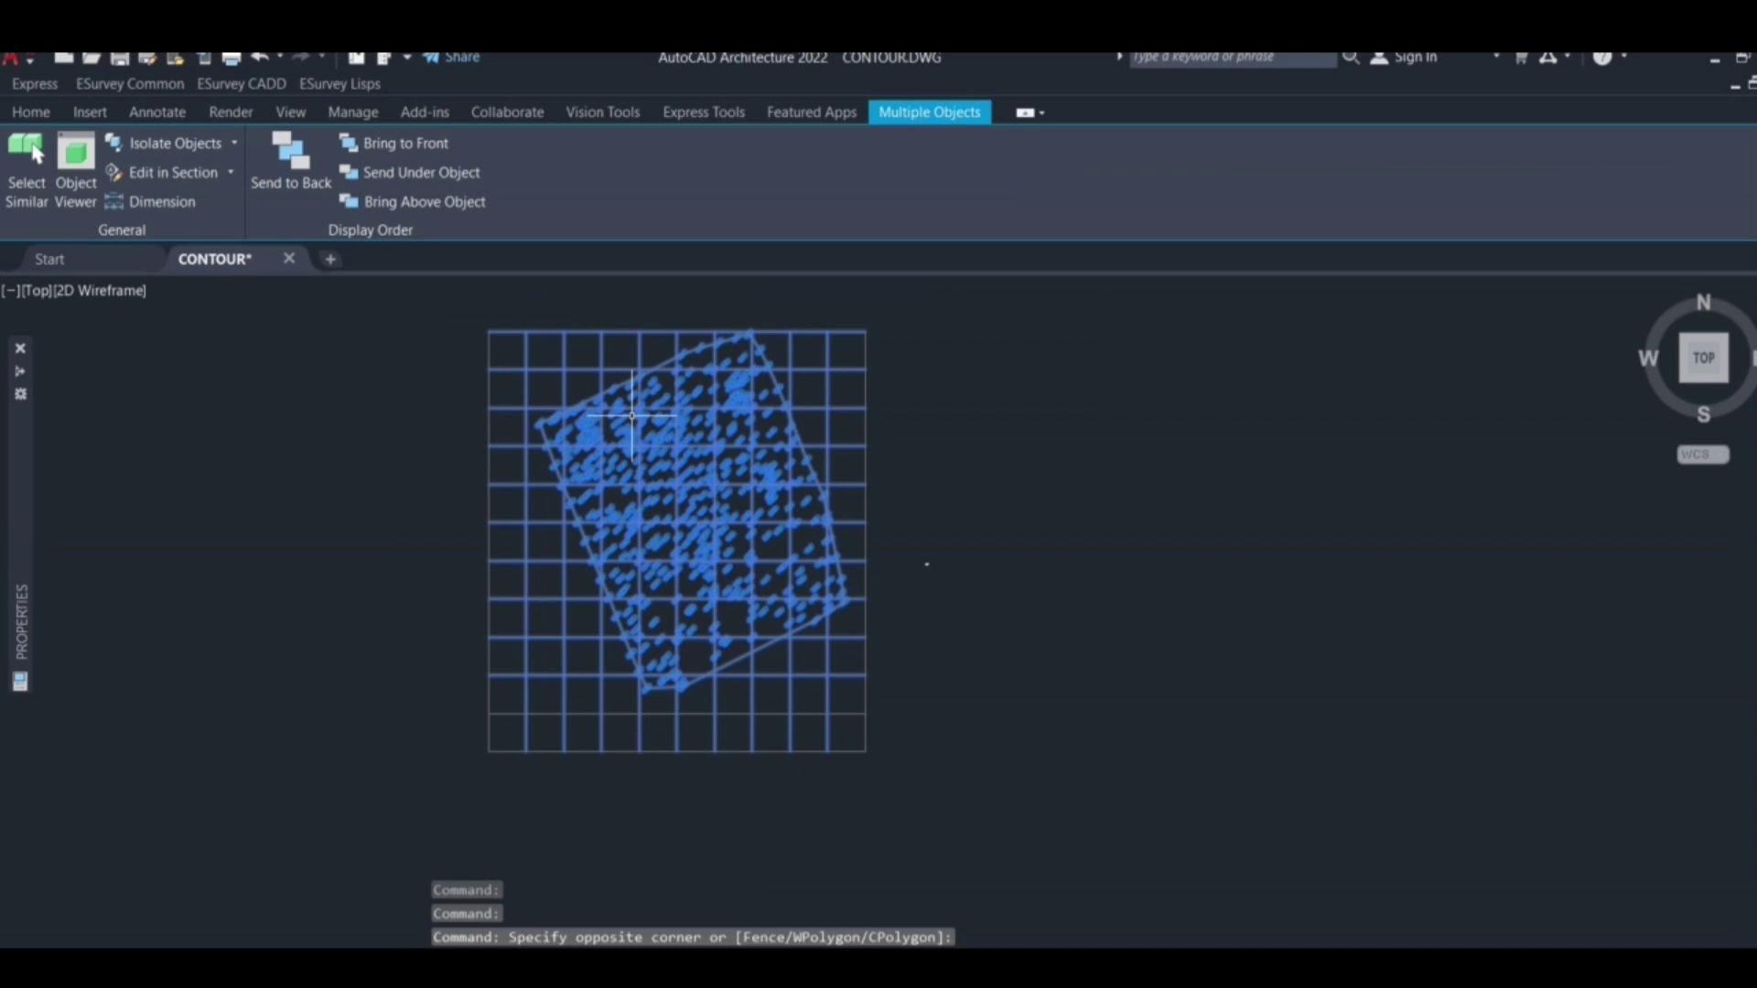
type("NUMBER")
key("Return")
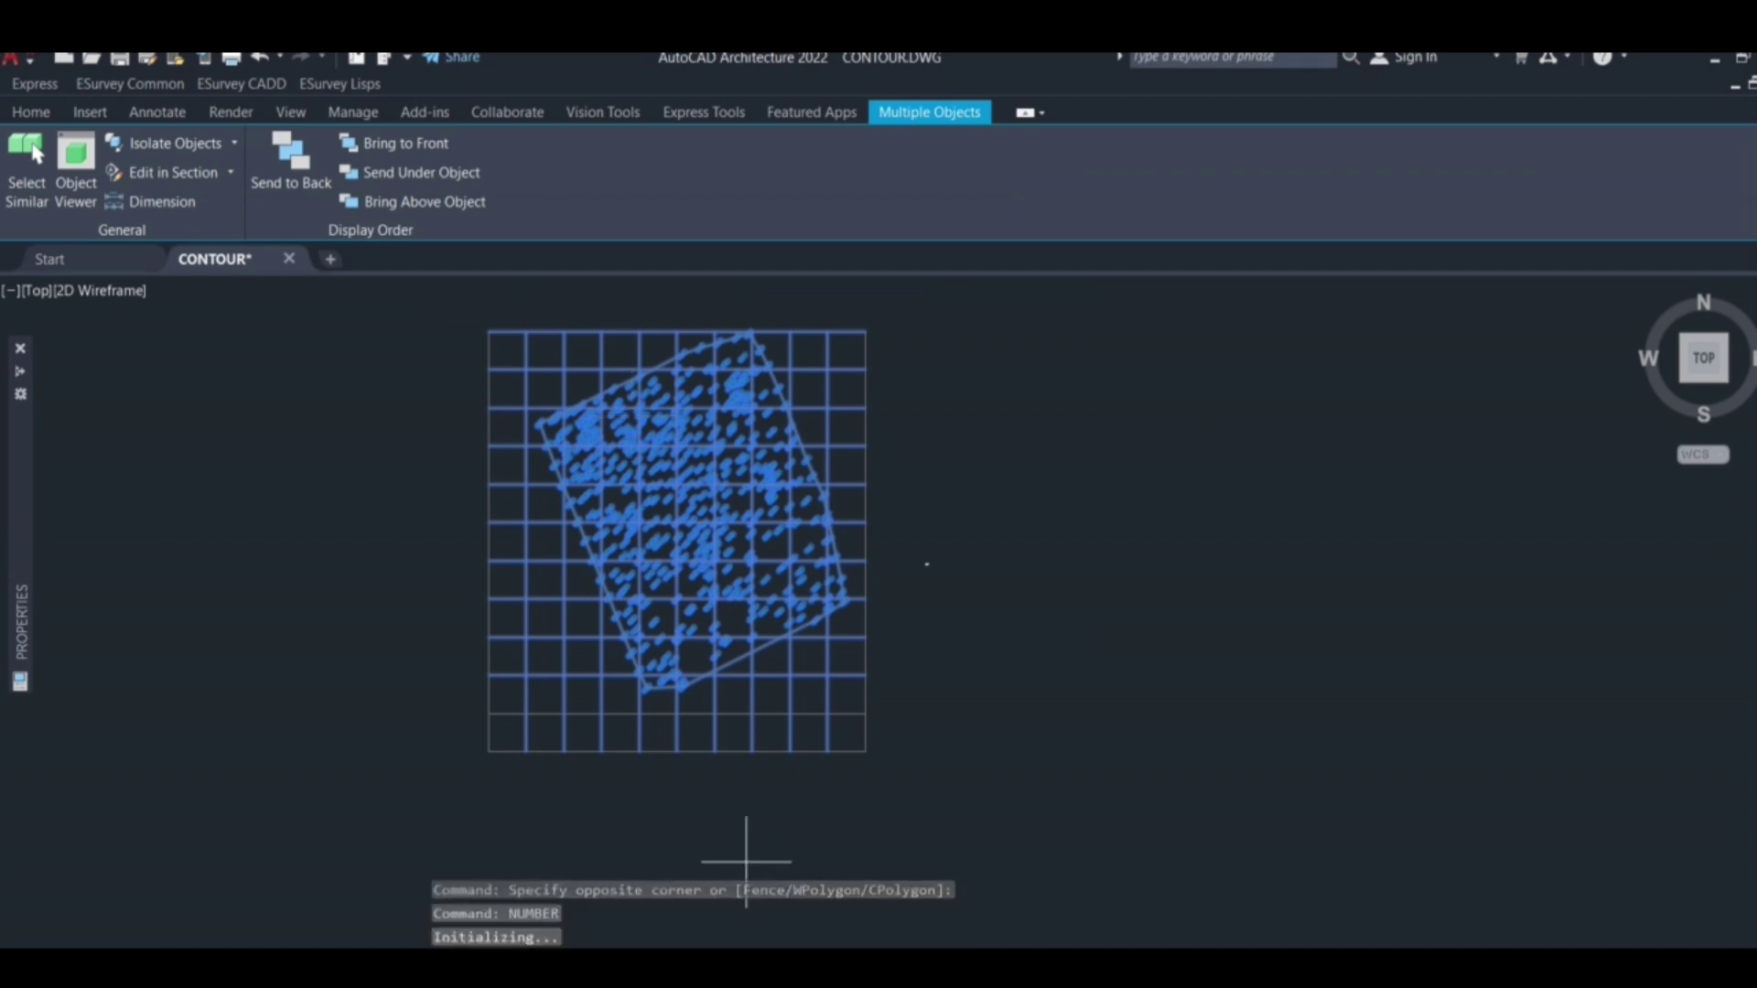
Step: Compute the average (81.2822 from 455 numbers) and check the placed 81.282 label
type("A")
key("Return")
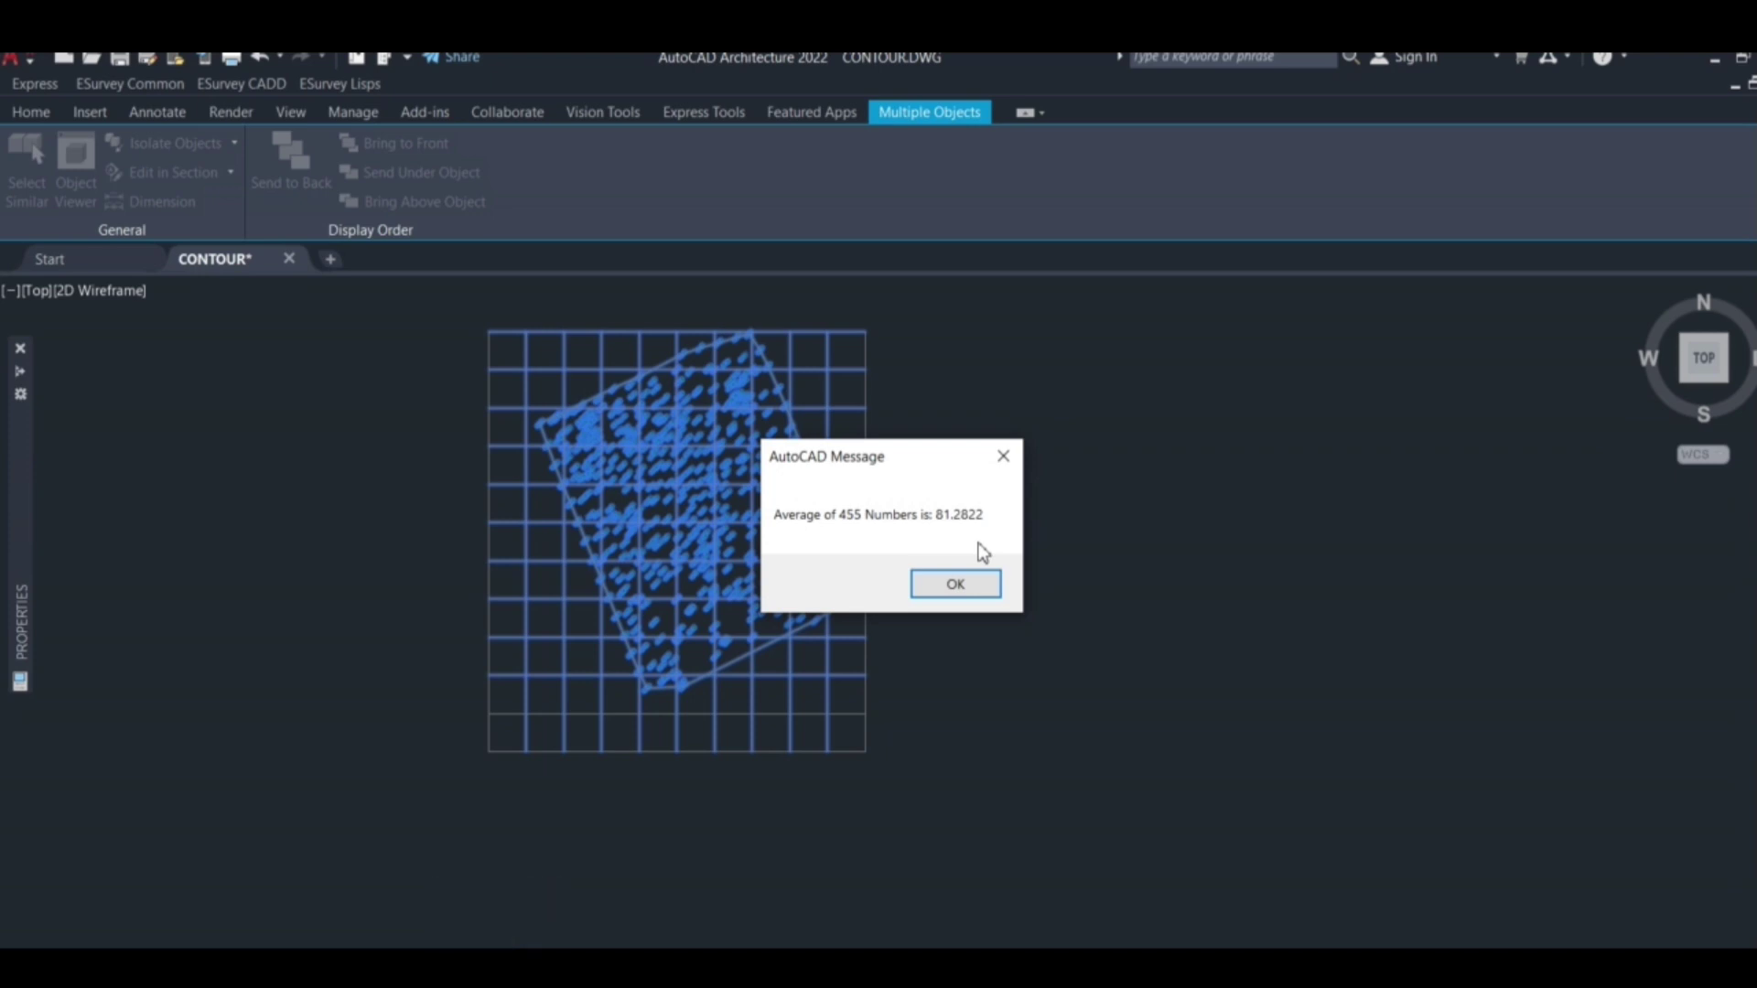
left_click(955, 588)
scroll(949, 580, "up", 10)
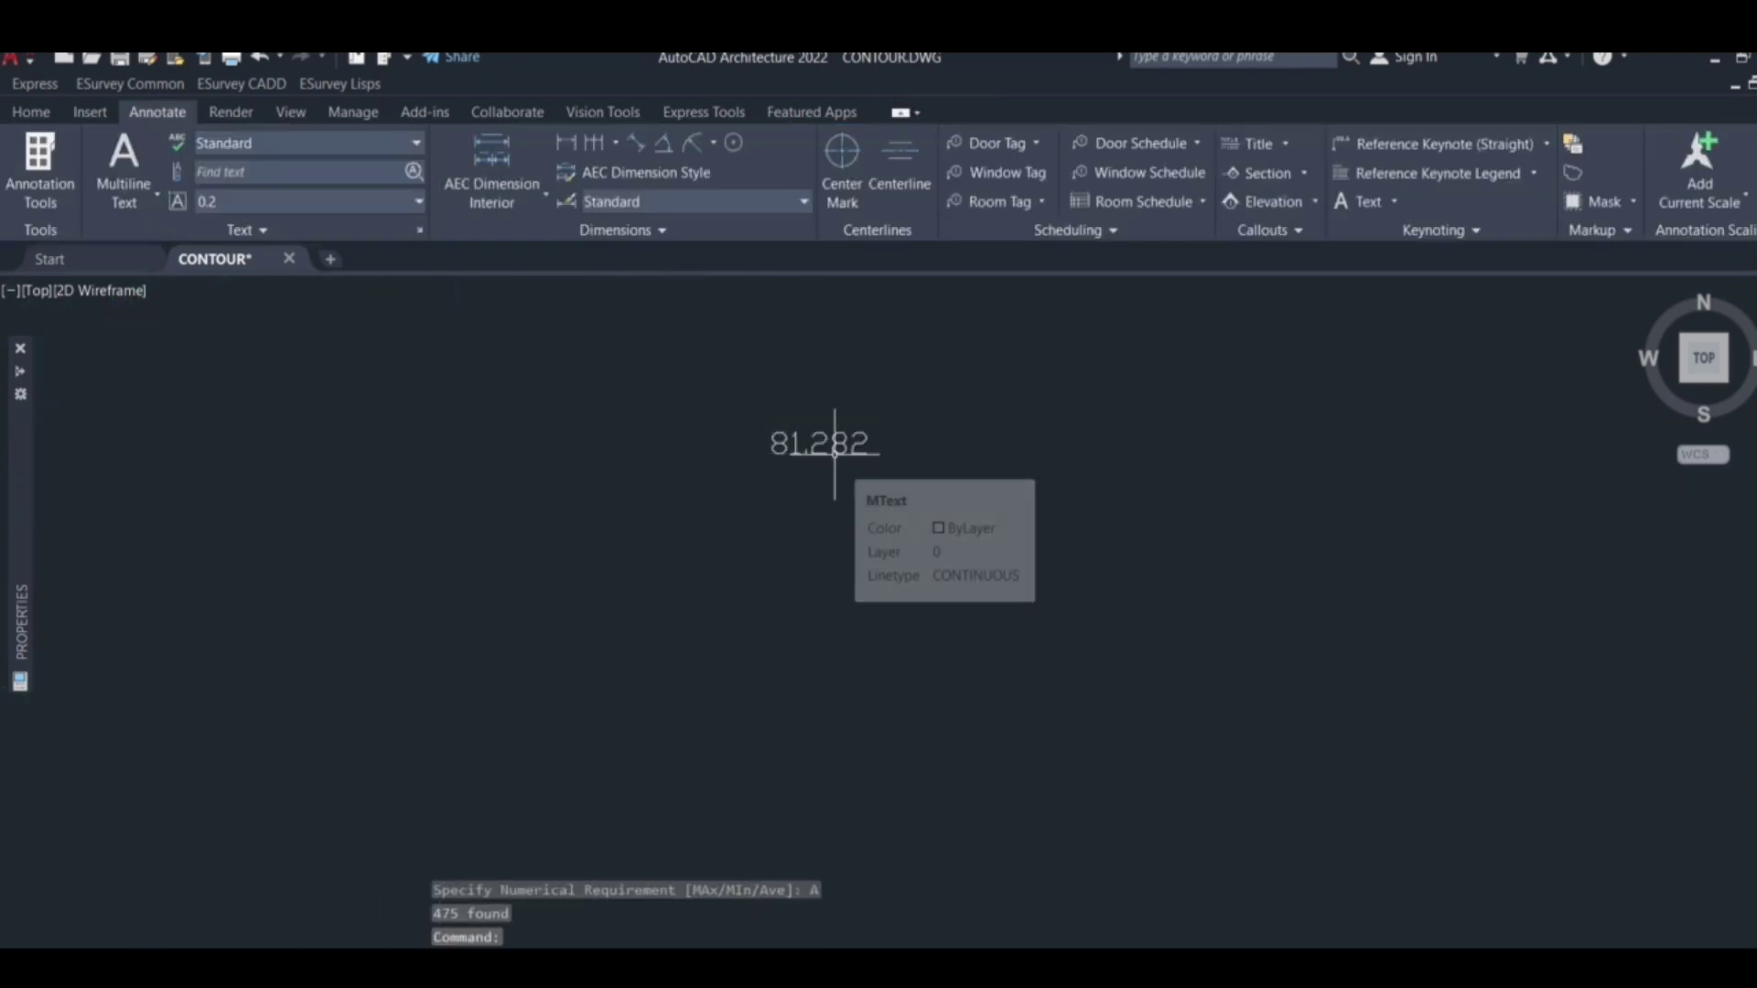
scroll(1078, 522, "down", 10)
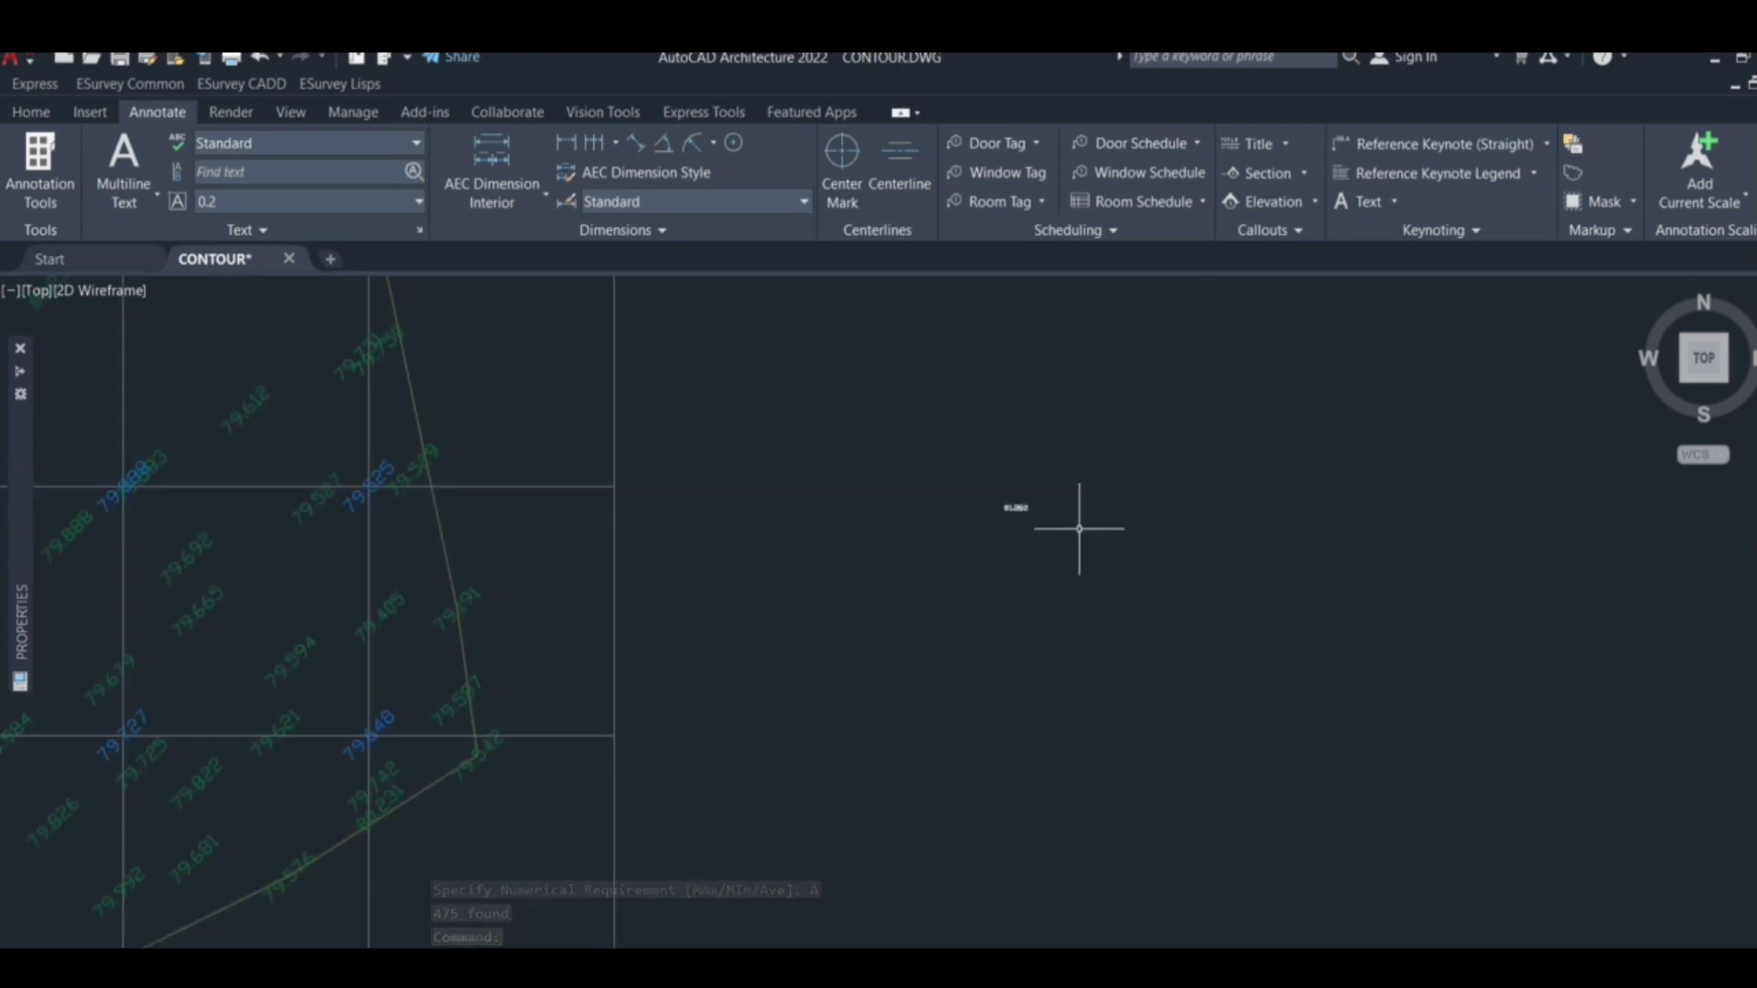
scroll(1067, 623, "down", 2)
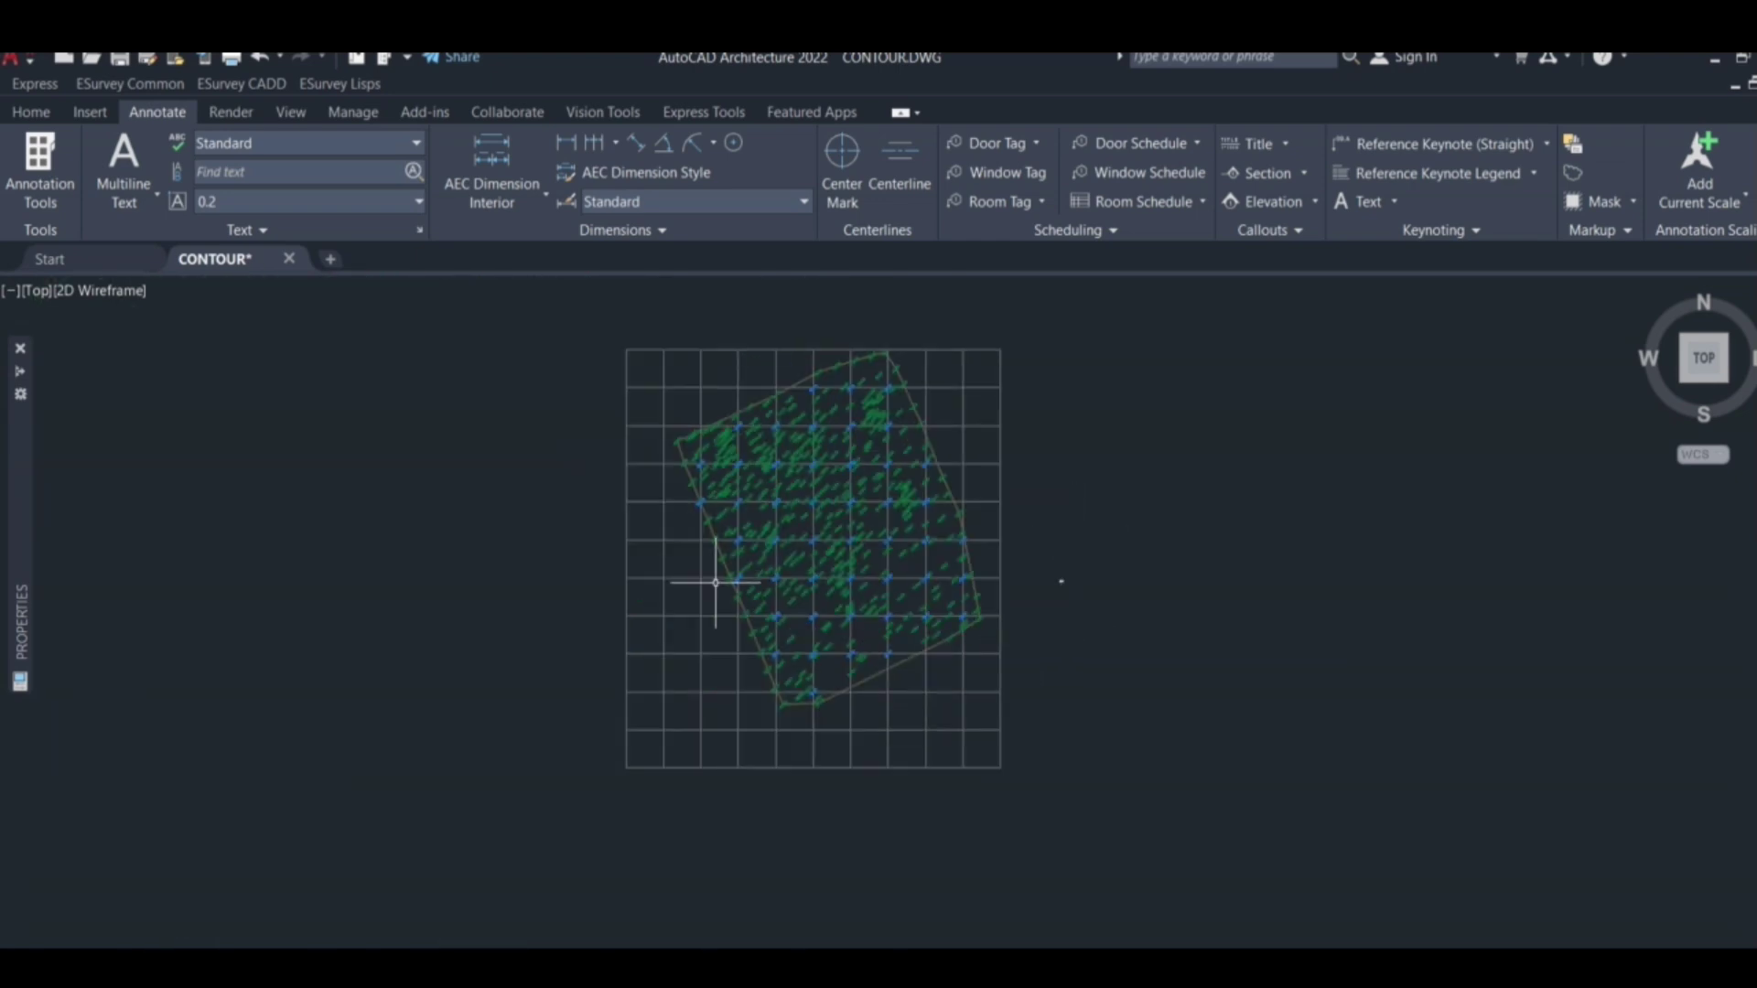
Step: Start the ESurvey CADD Earthwork > Export Ground (EXEL) command
left_click(240, 85)
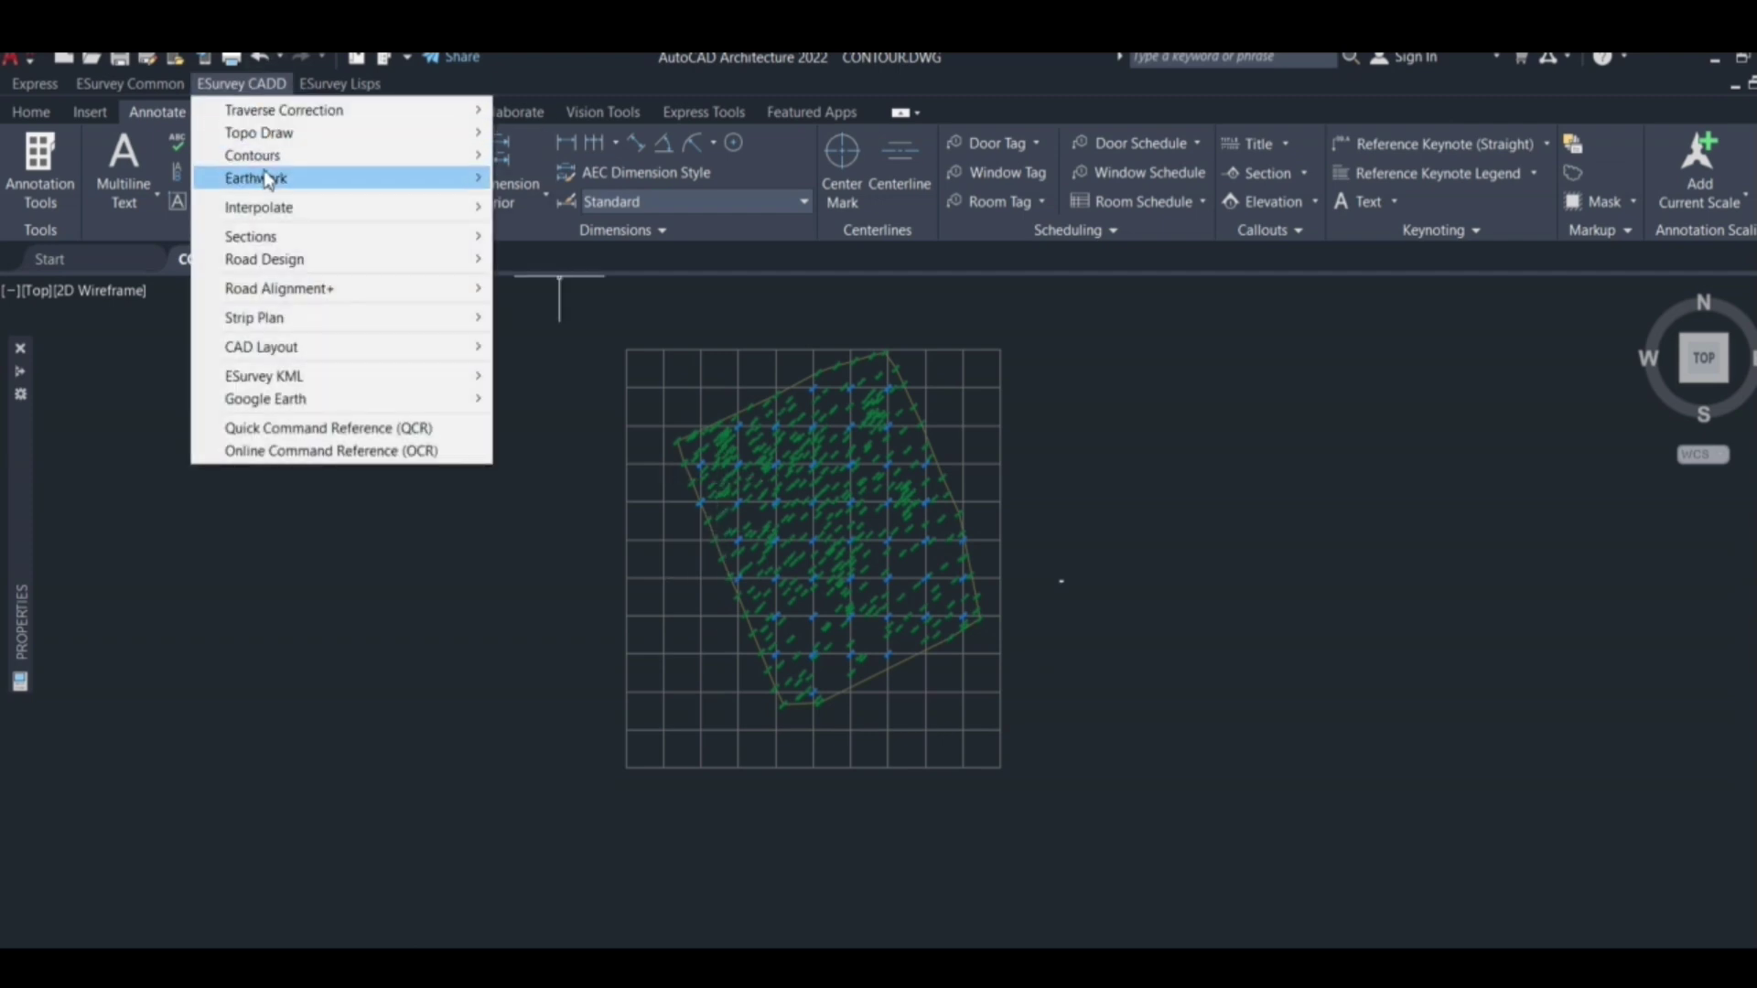
mouse_move(262, 172)
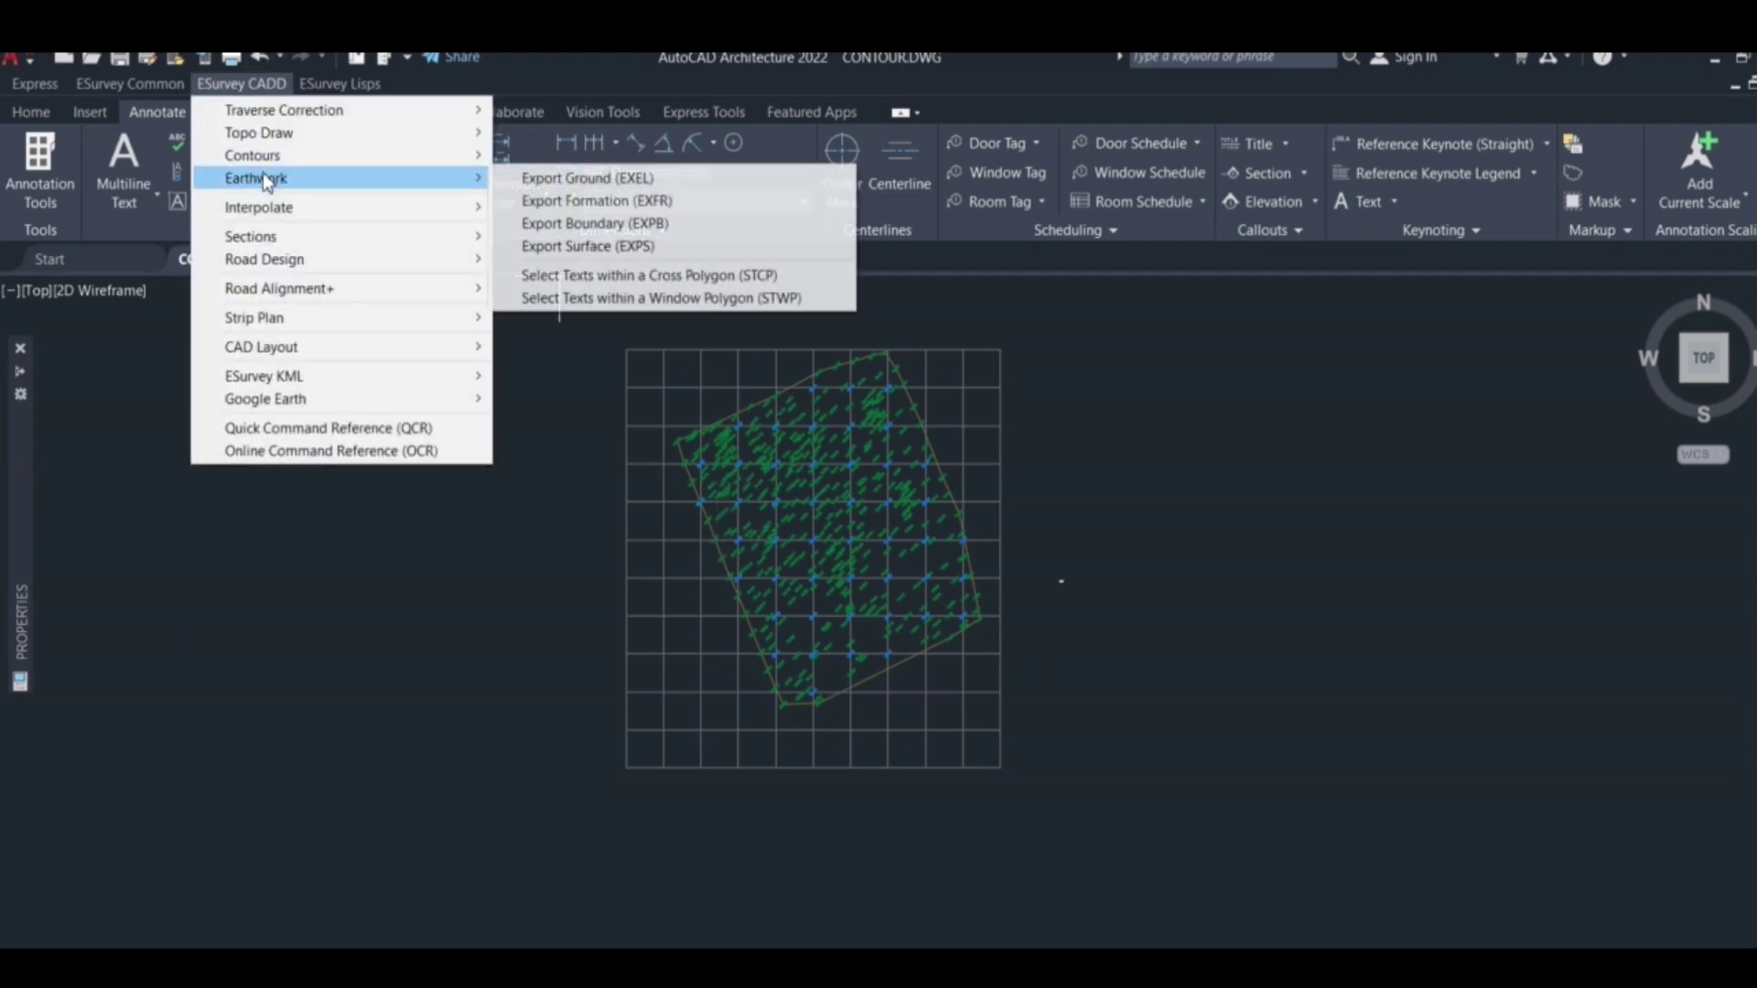
left_click(553, 179)
scroll(734, 523, "up", 4)
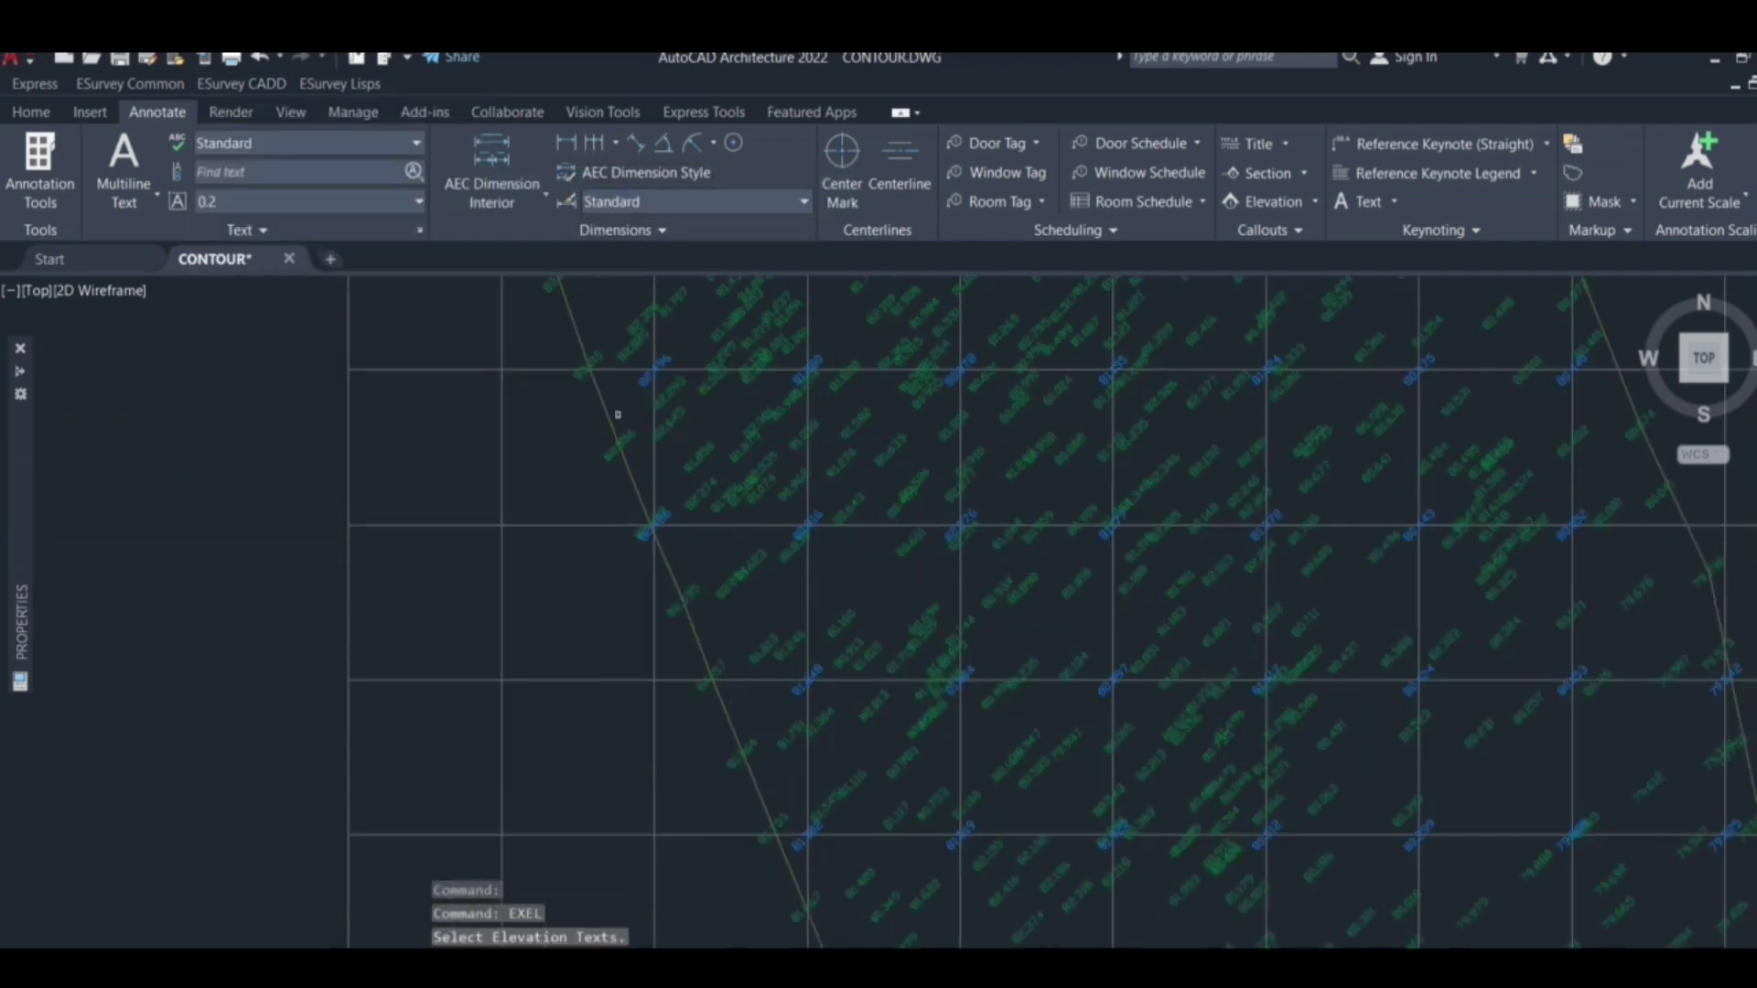
scroll(574, 326, "up", 6)
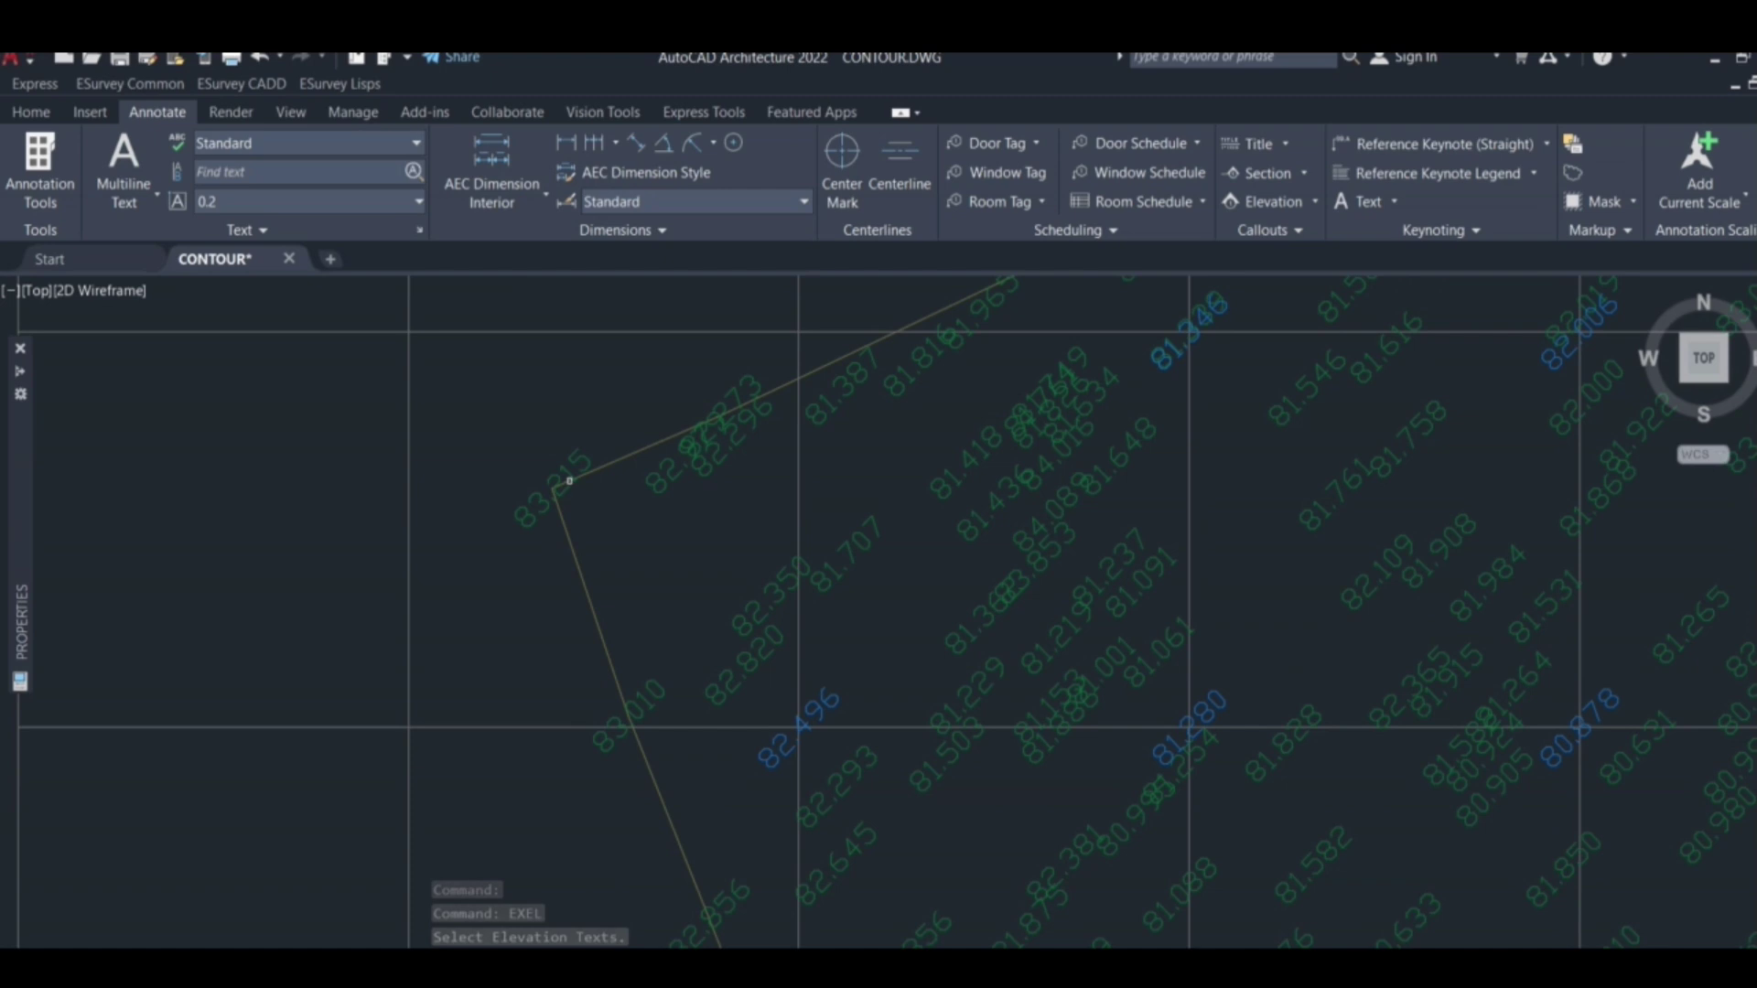
Step: Pick the left and top corner elevation labels of the boundary
left_click(568, 463)
left_click(549, 439)
scroll(501, 472, "down", 8)
scroll(501, 472, "down", 2)
scroll(745, 391, "up", 6)
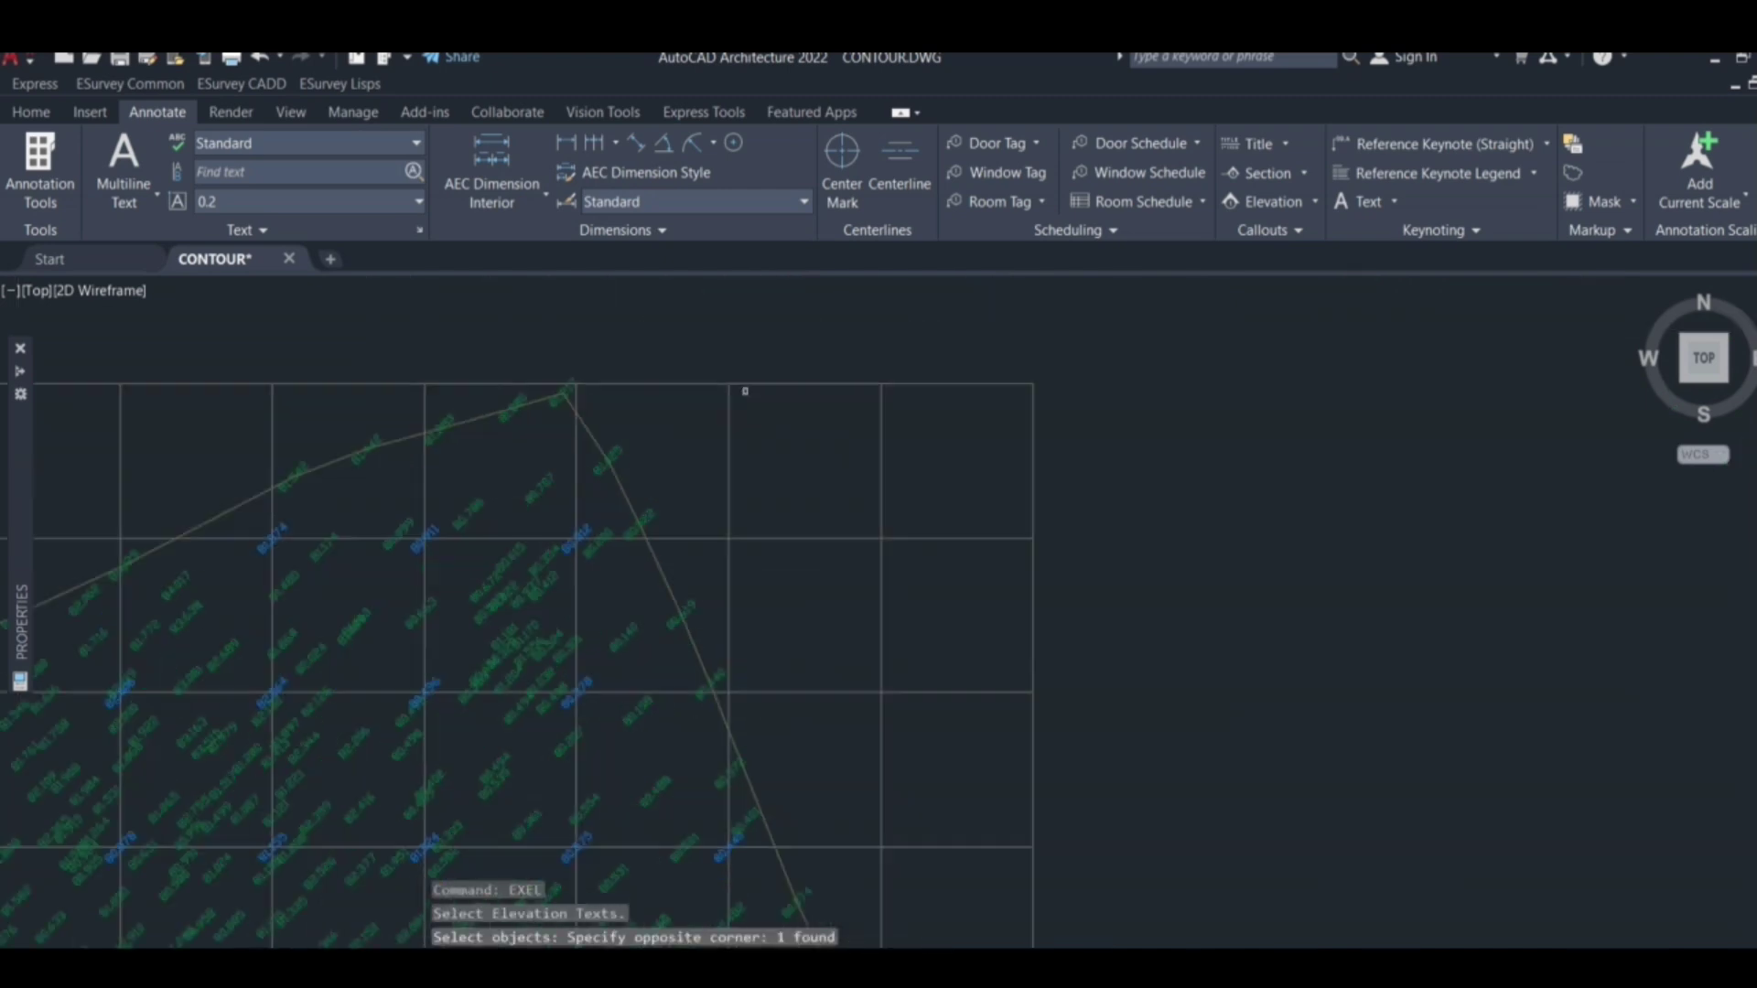
scroll(574, 367, "up", 4)
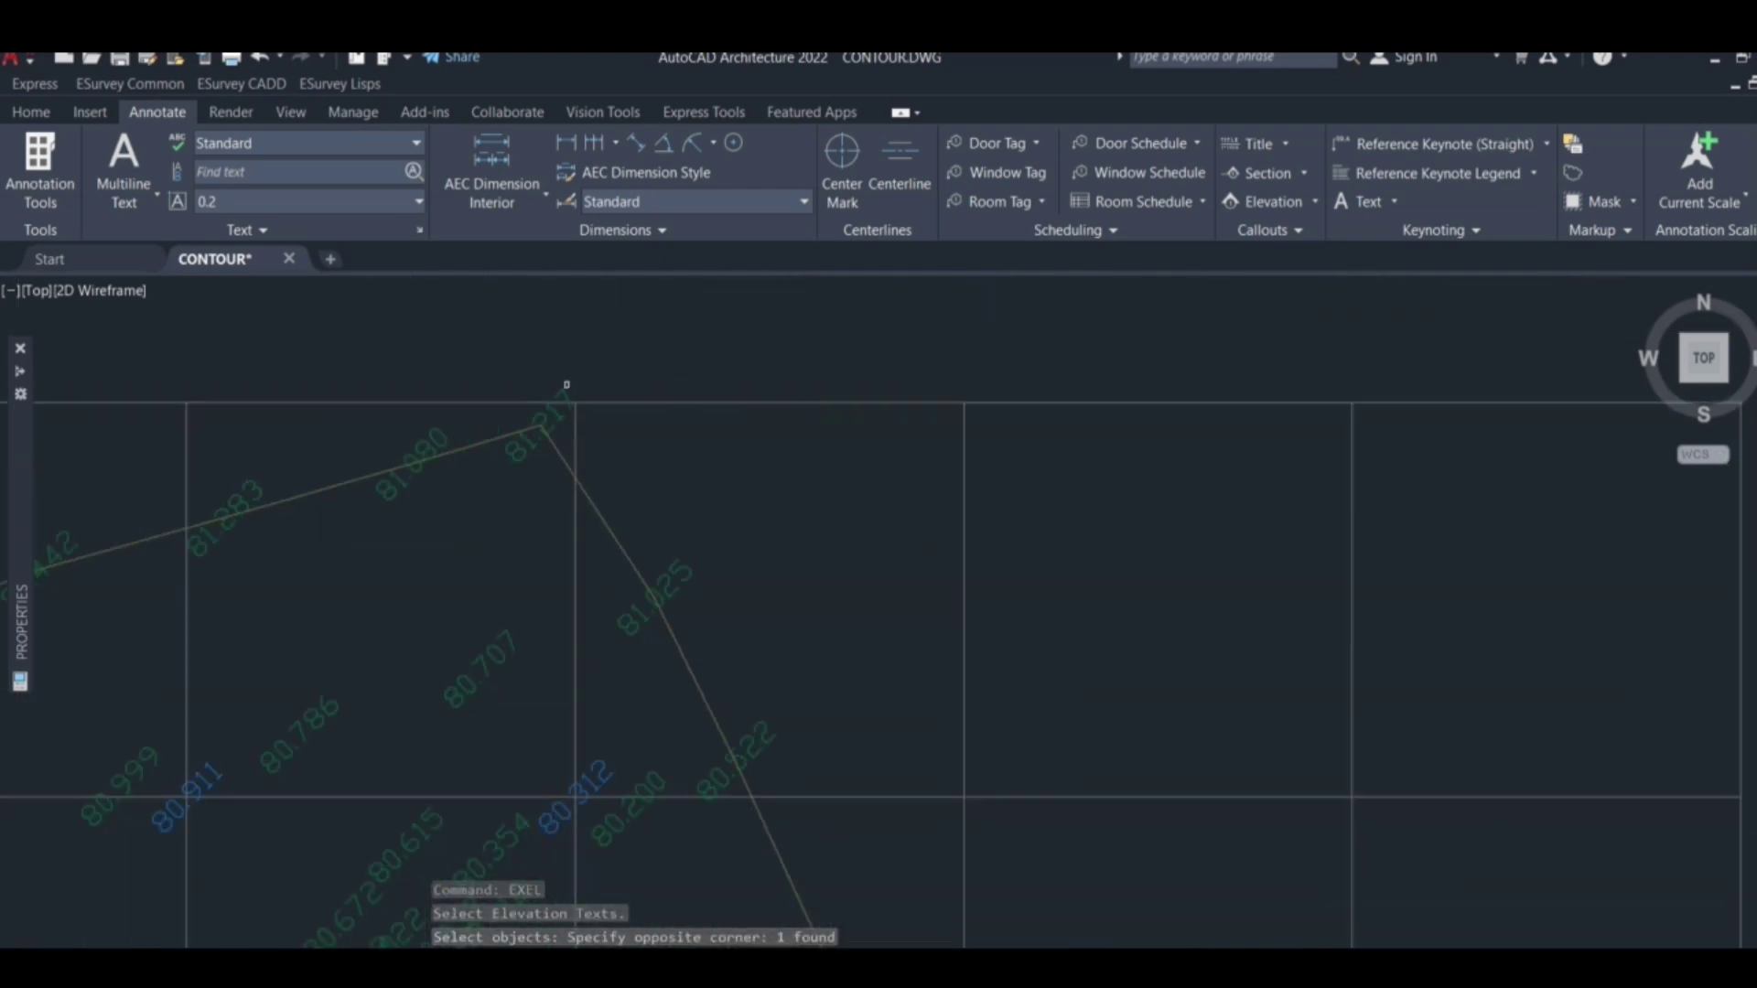
left_click(565, 388)
Step: Pick the right and bottom corner elevation labels and export all four elevations
scroll(600, 339, "down", 7)
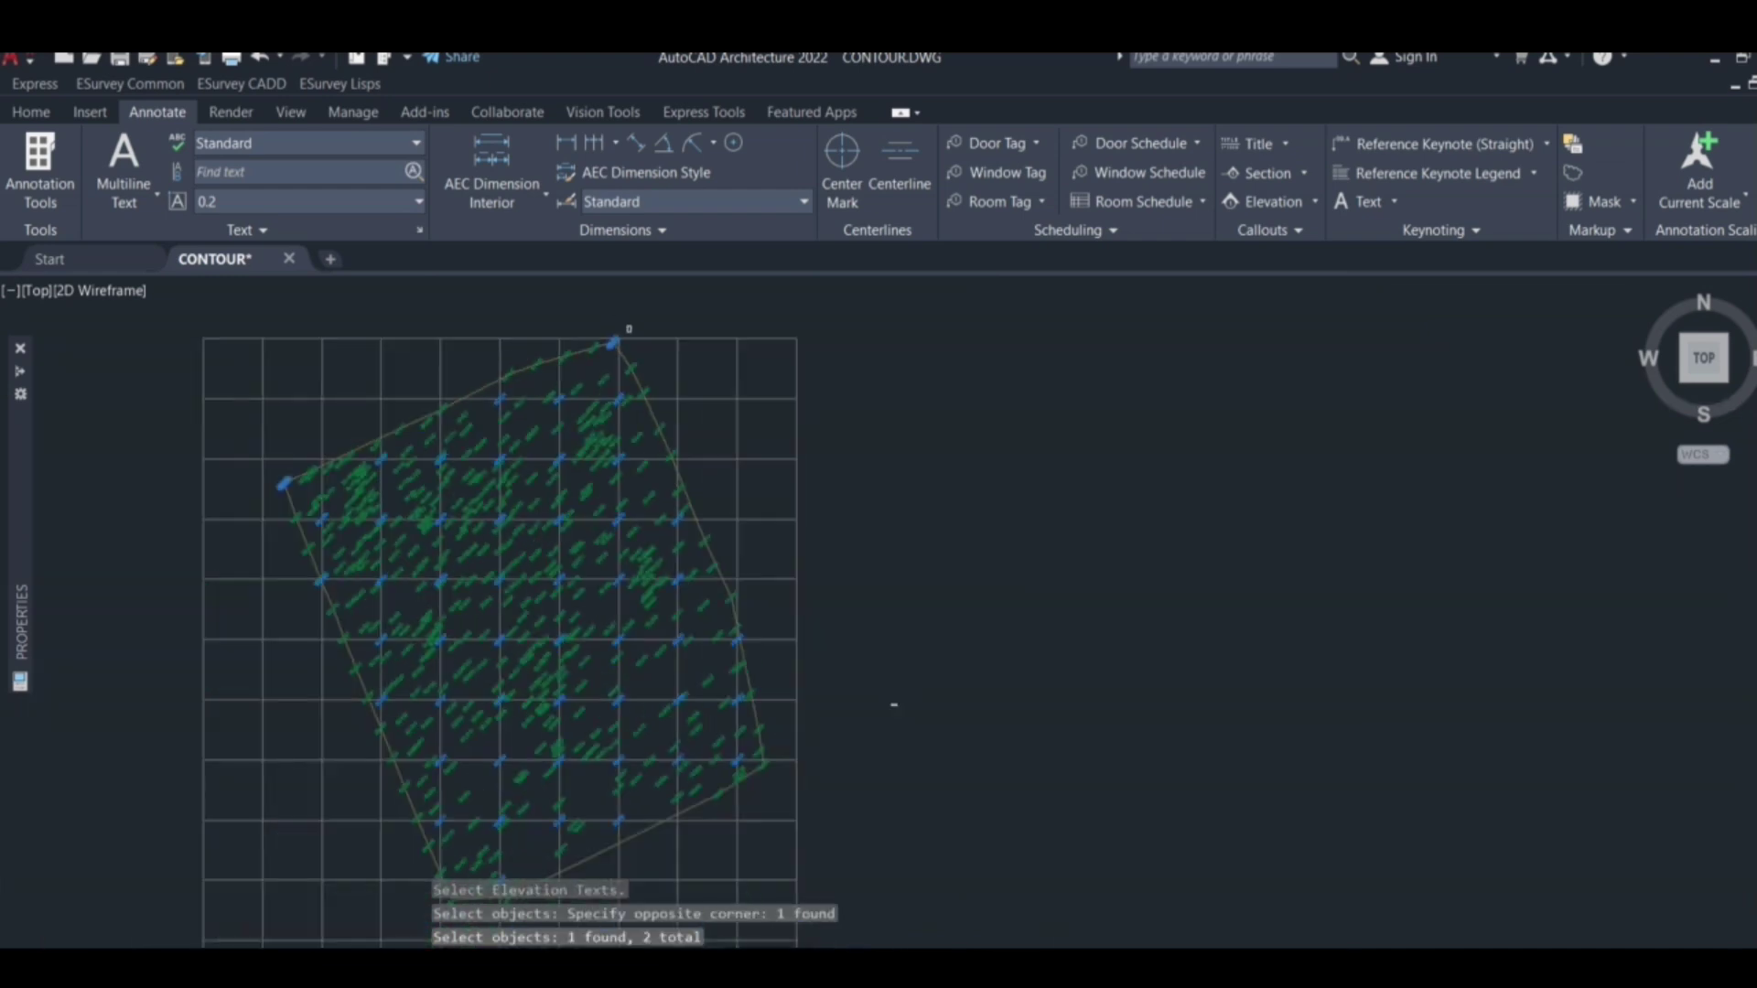
scroll(646, 406, "up", 4)
scroll(704, 478, "up", 4)
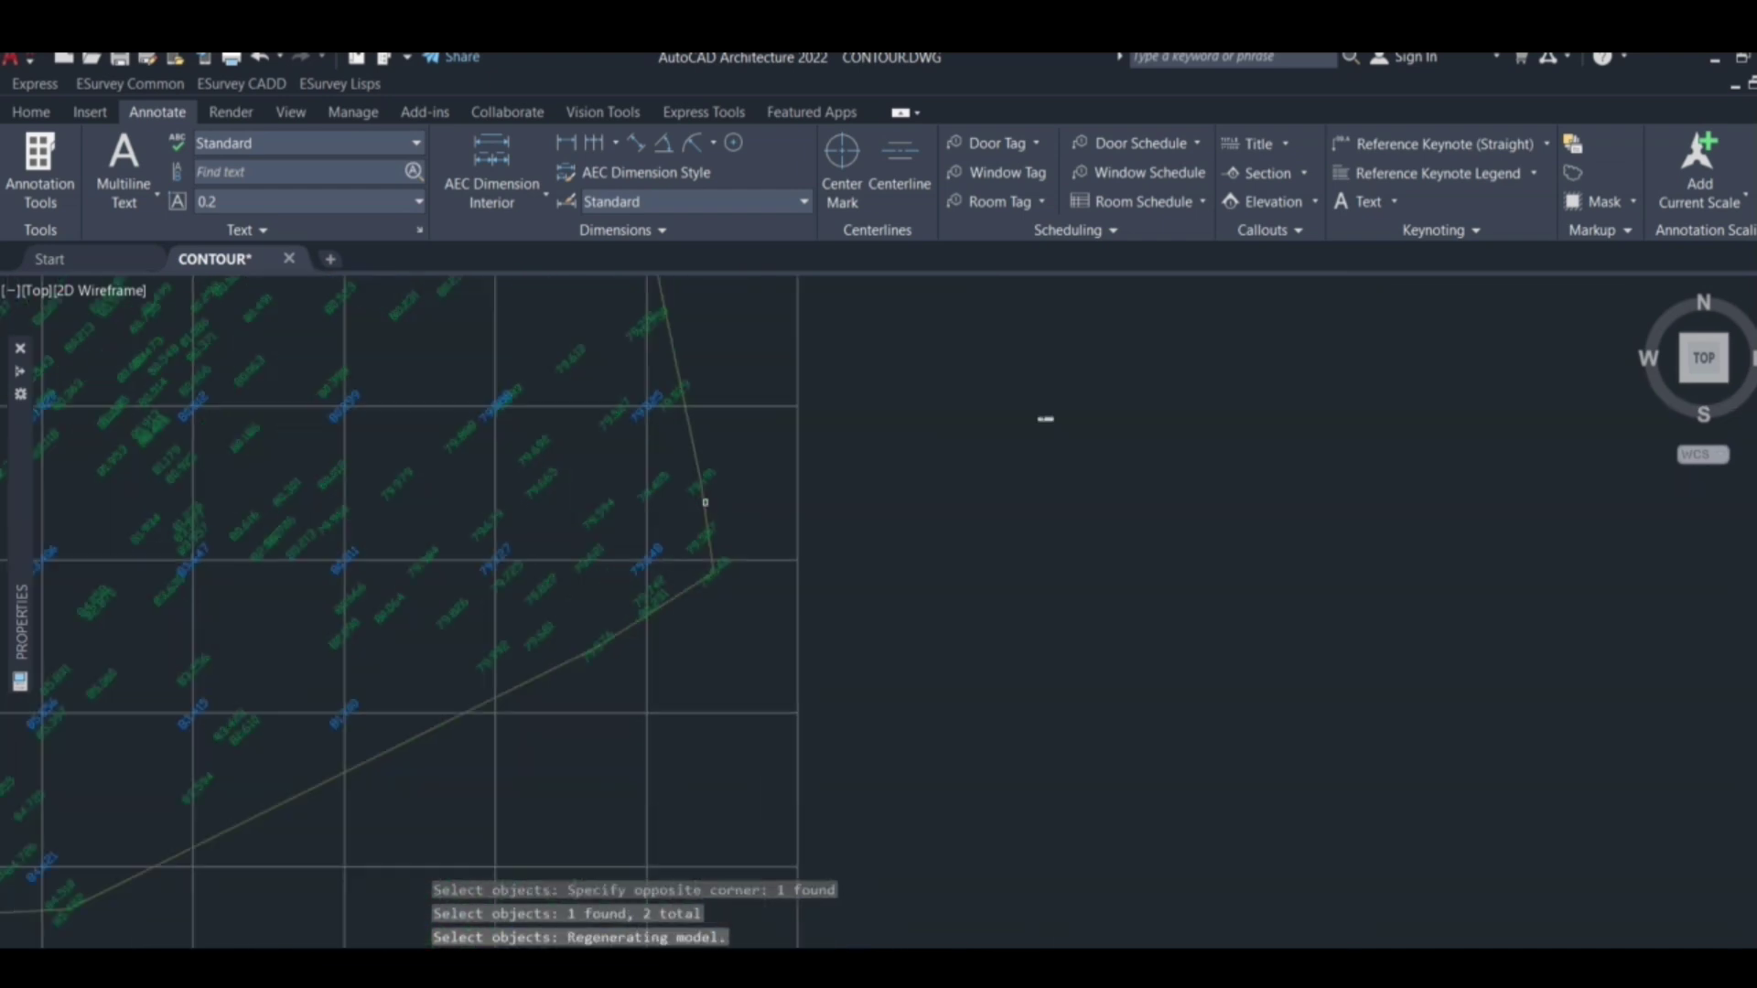
left_click(720, 606)
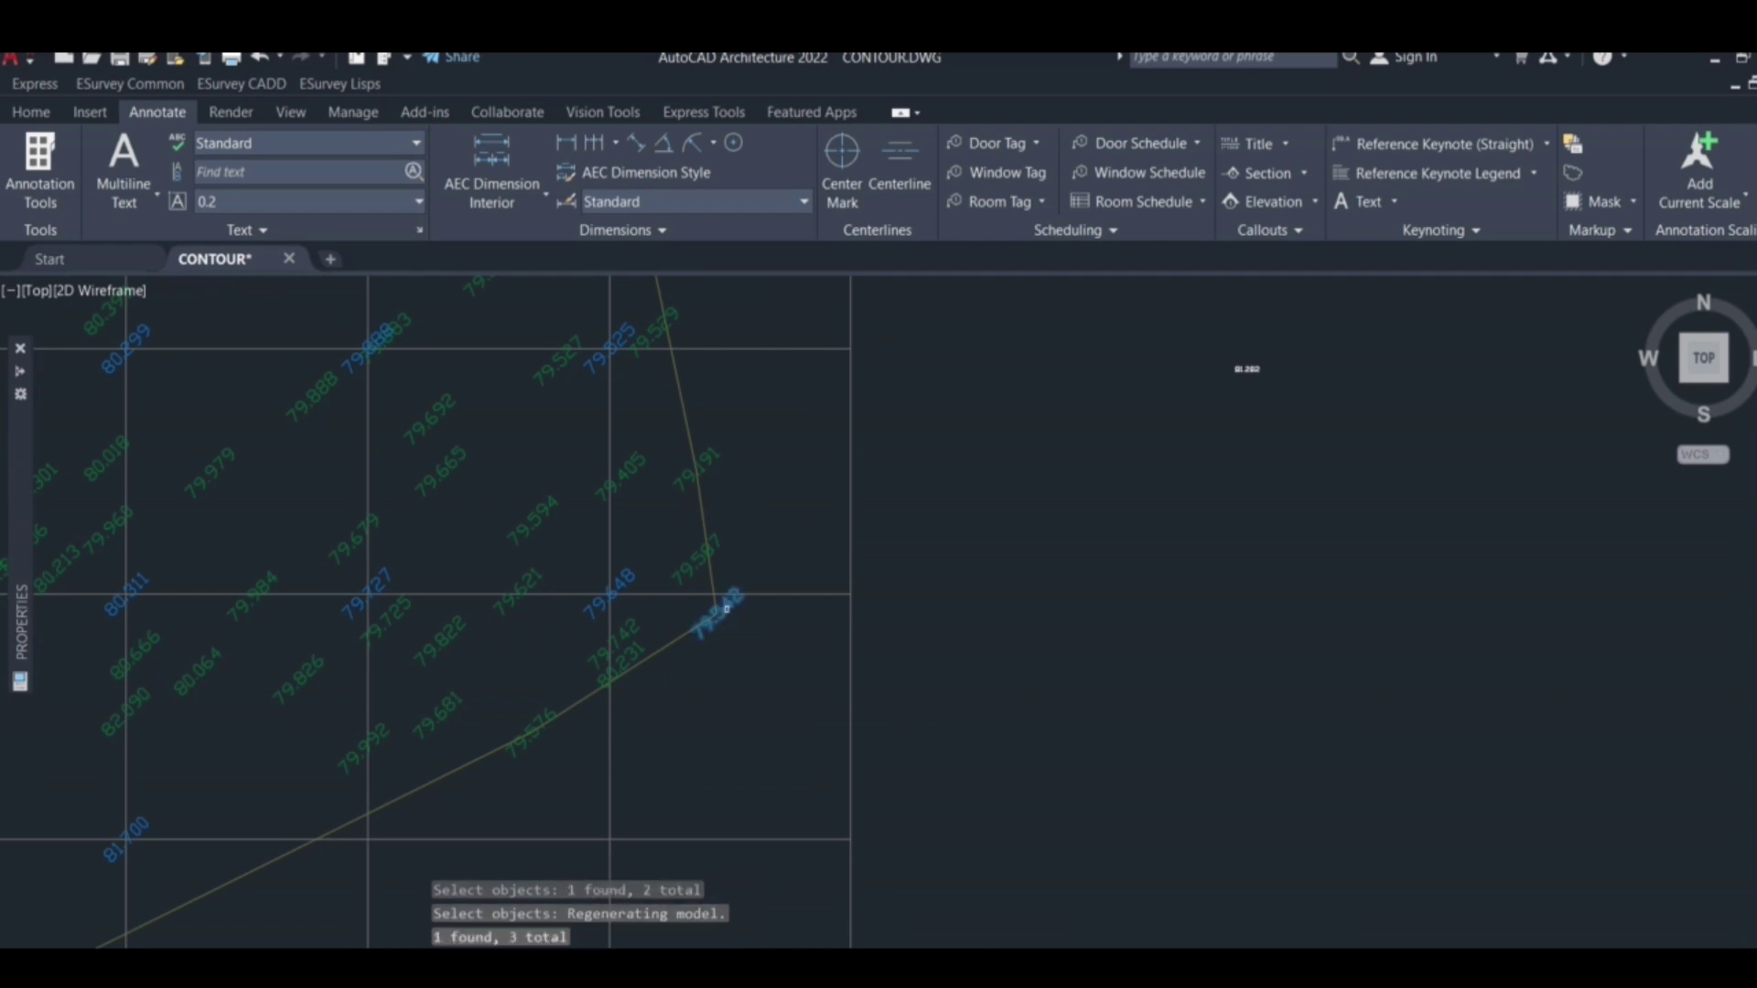
scroll(906, 513, "down", 5)
scroll(663, 656, "up", 1)
scroll(664, 656, "up", 4)
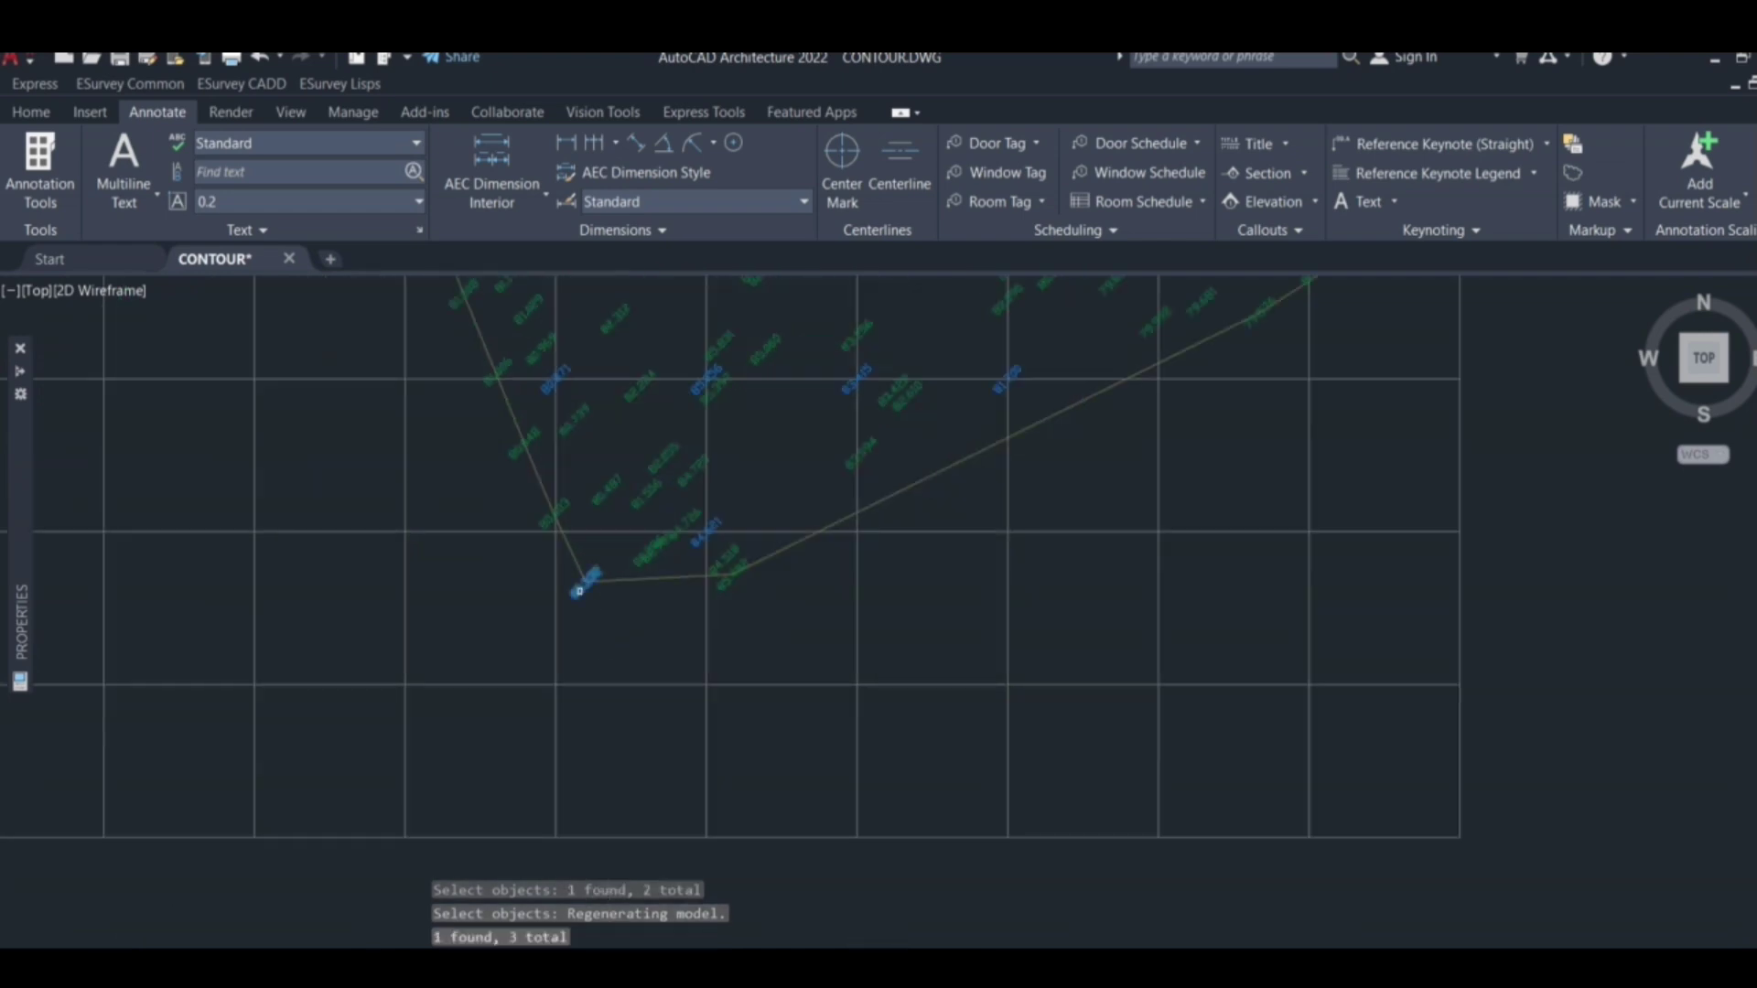
left_click(584, 582)
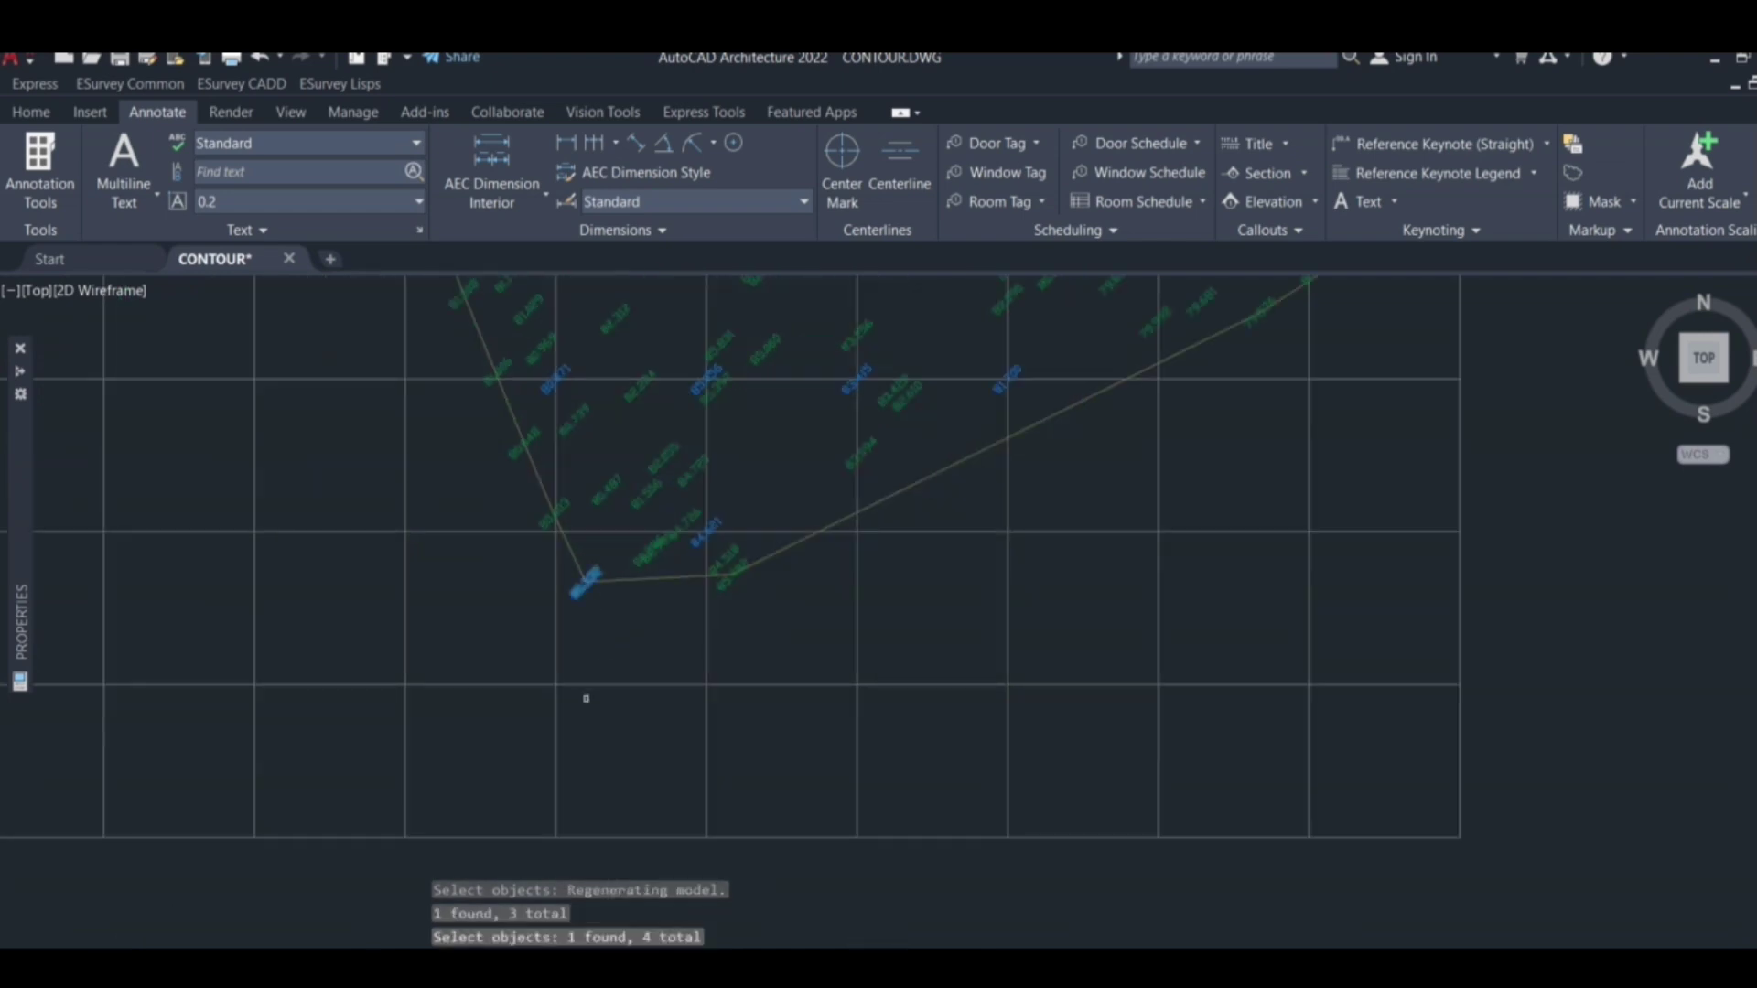
key("Return")
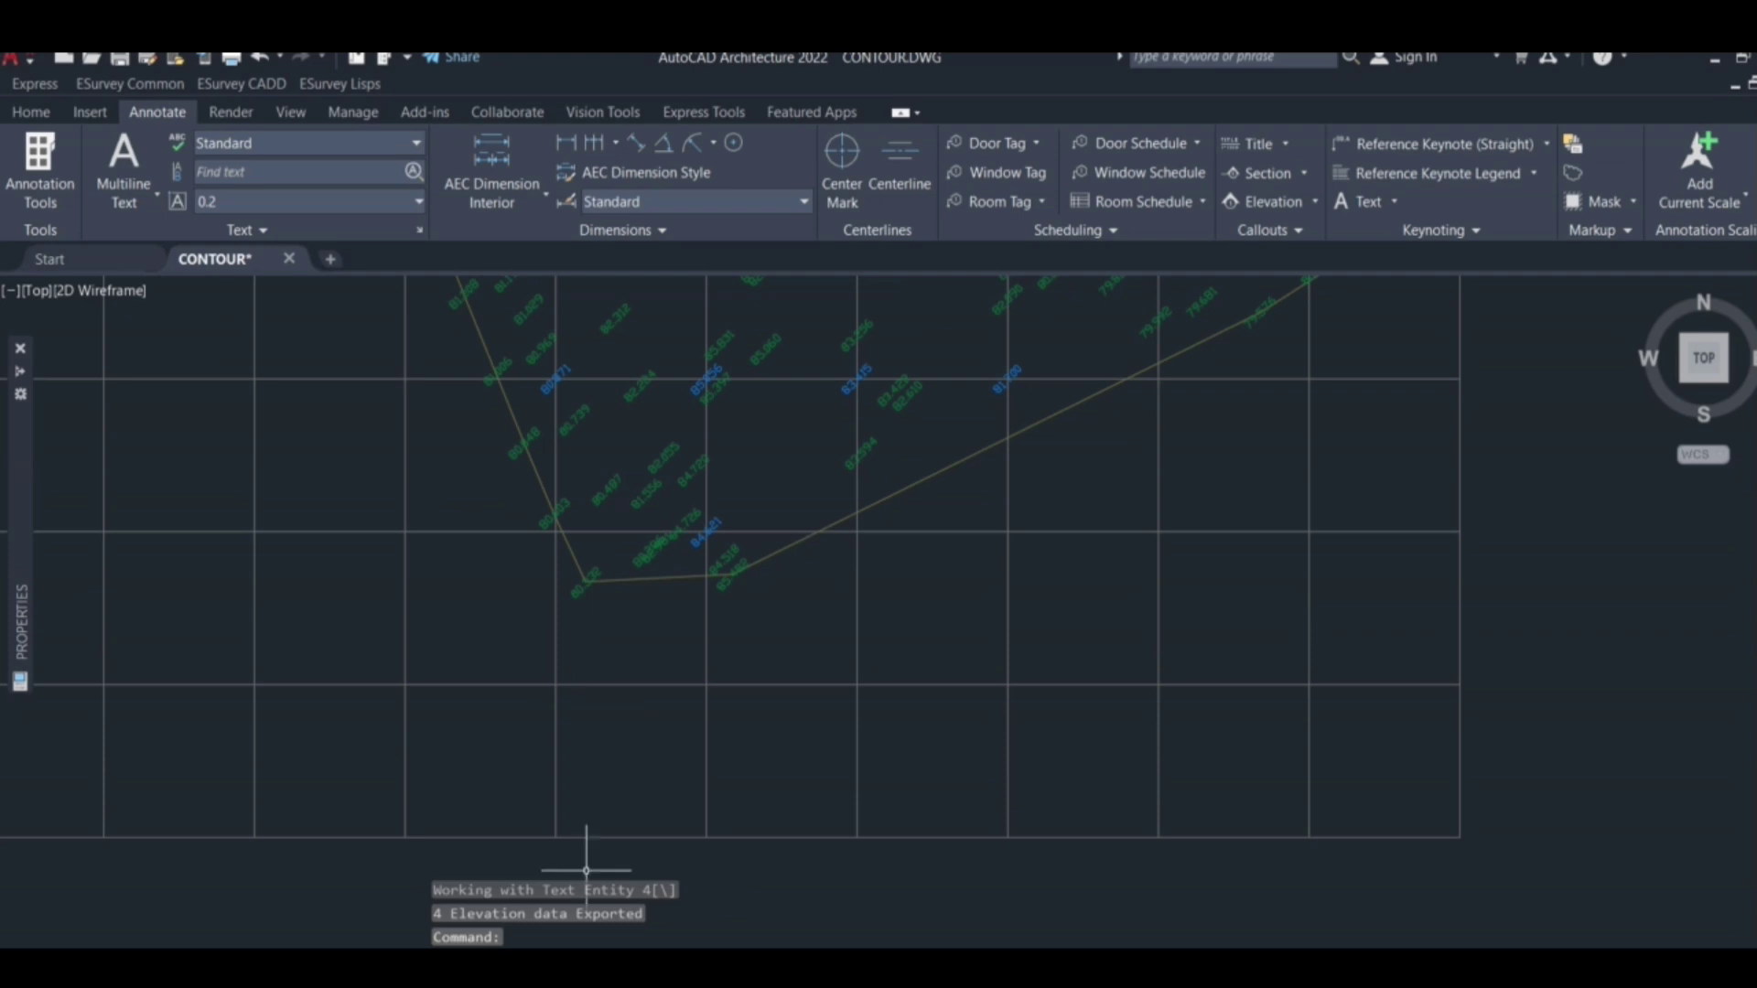
Step: Close the Office activation notice, check the CONTOUR drawing, then bring up the Ground workbook in Excel
left_click(1715, 56)
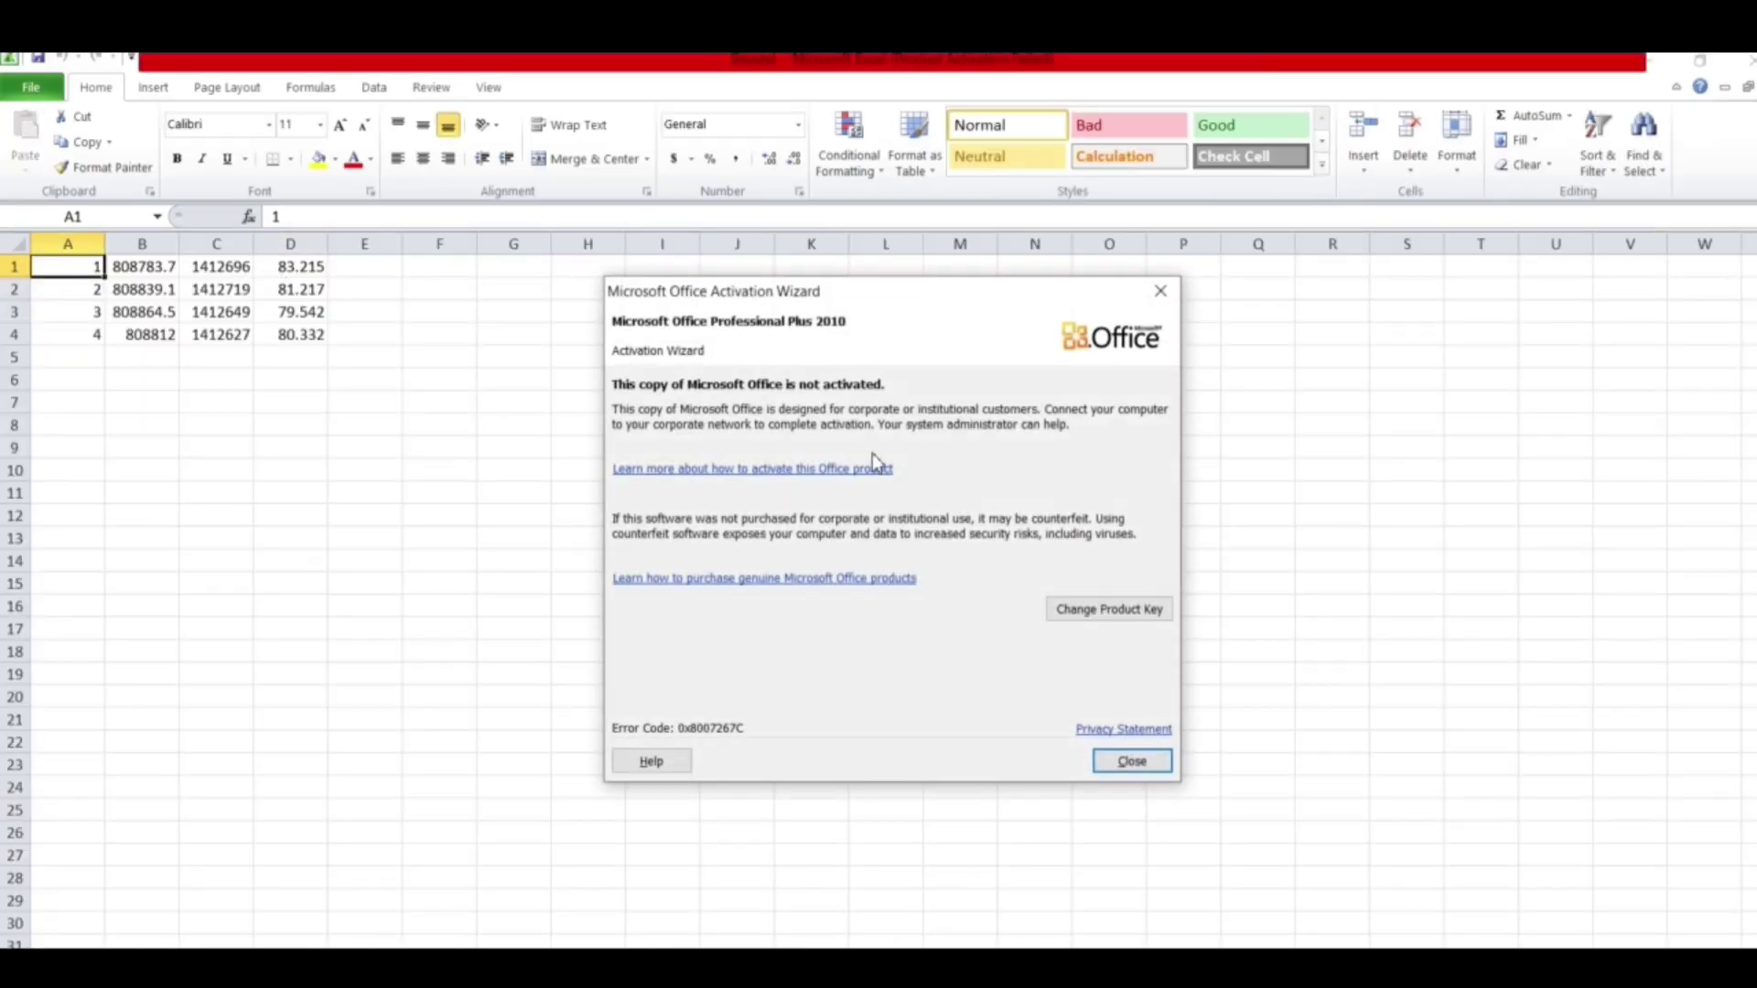
left_click(1168, 293)
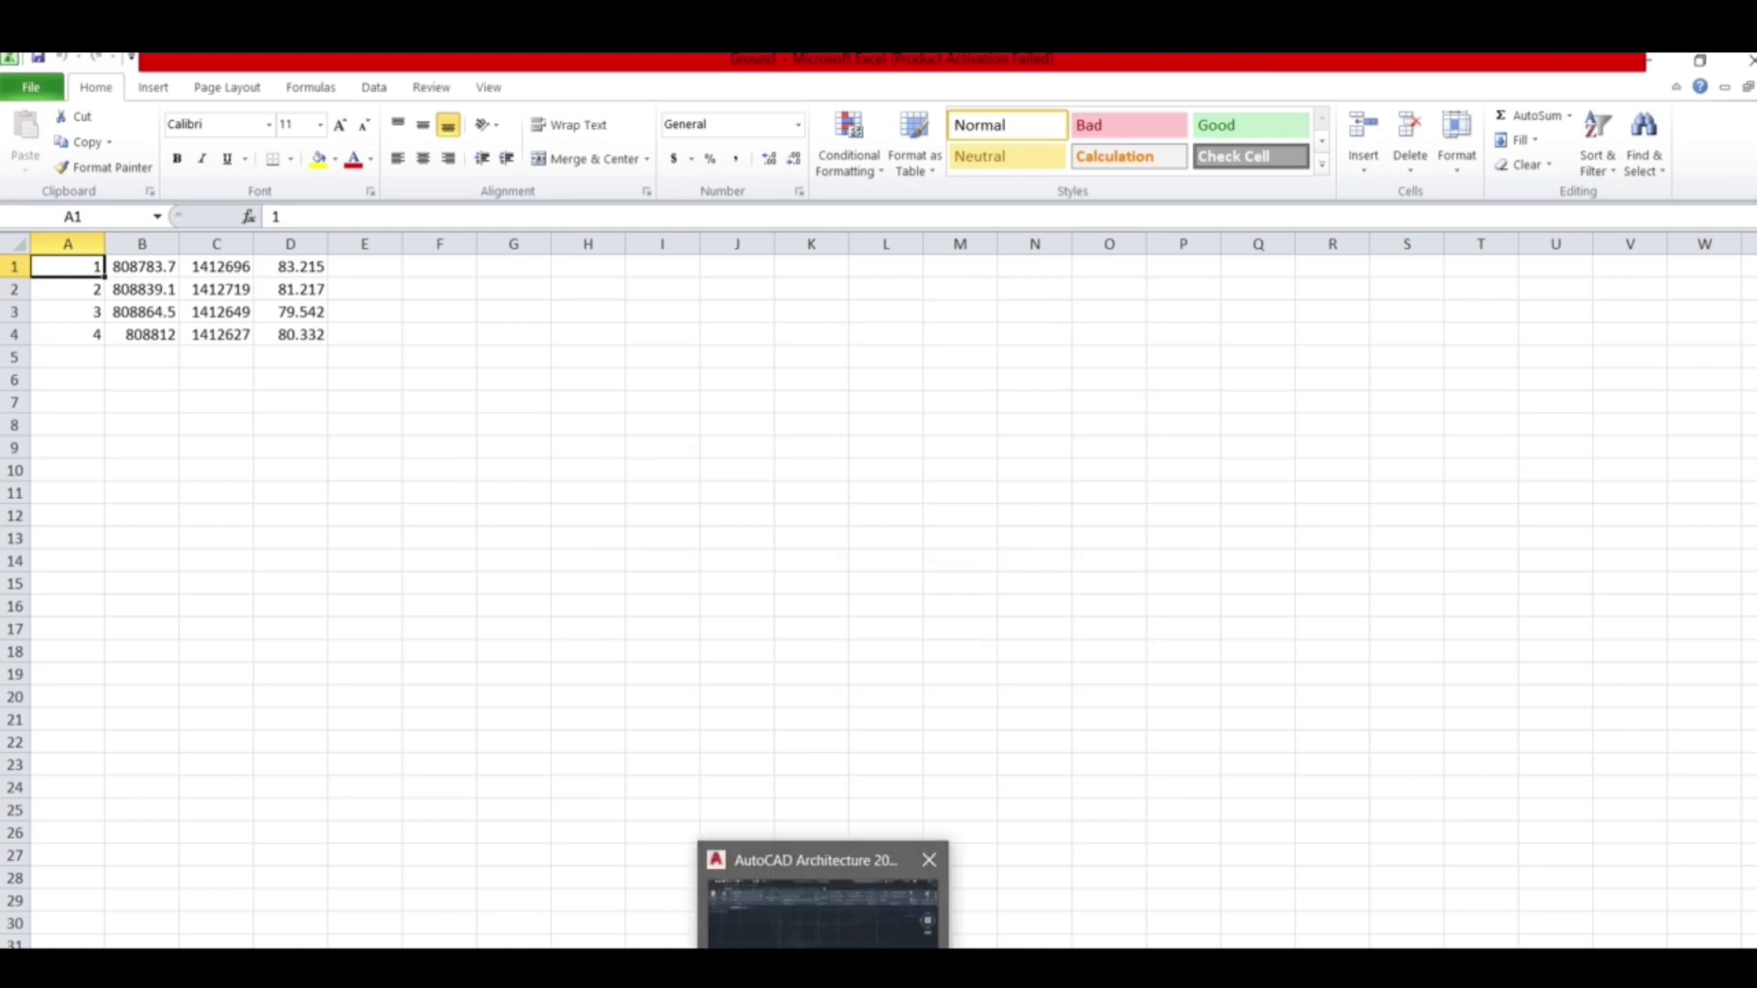
left_click(819, 902)
scroll(910, 588, "down", 5)
scroll(1098, 466, "up", 8)
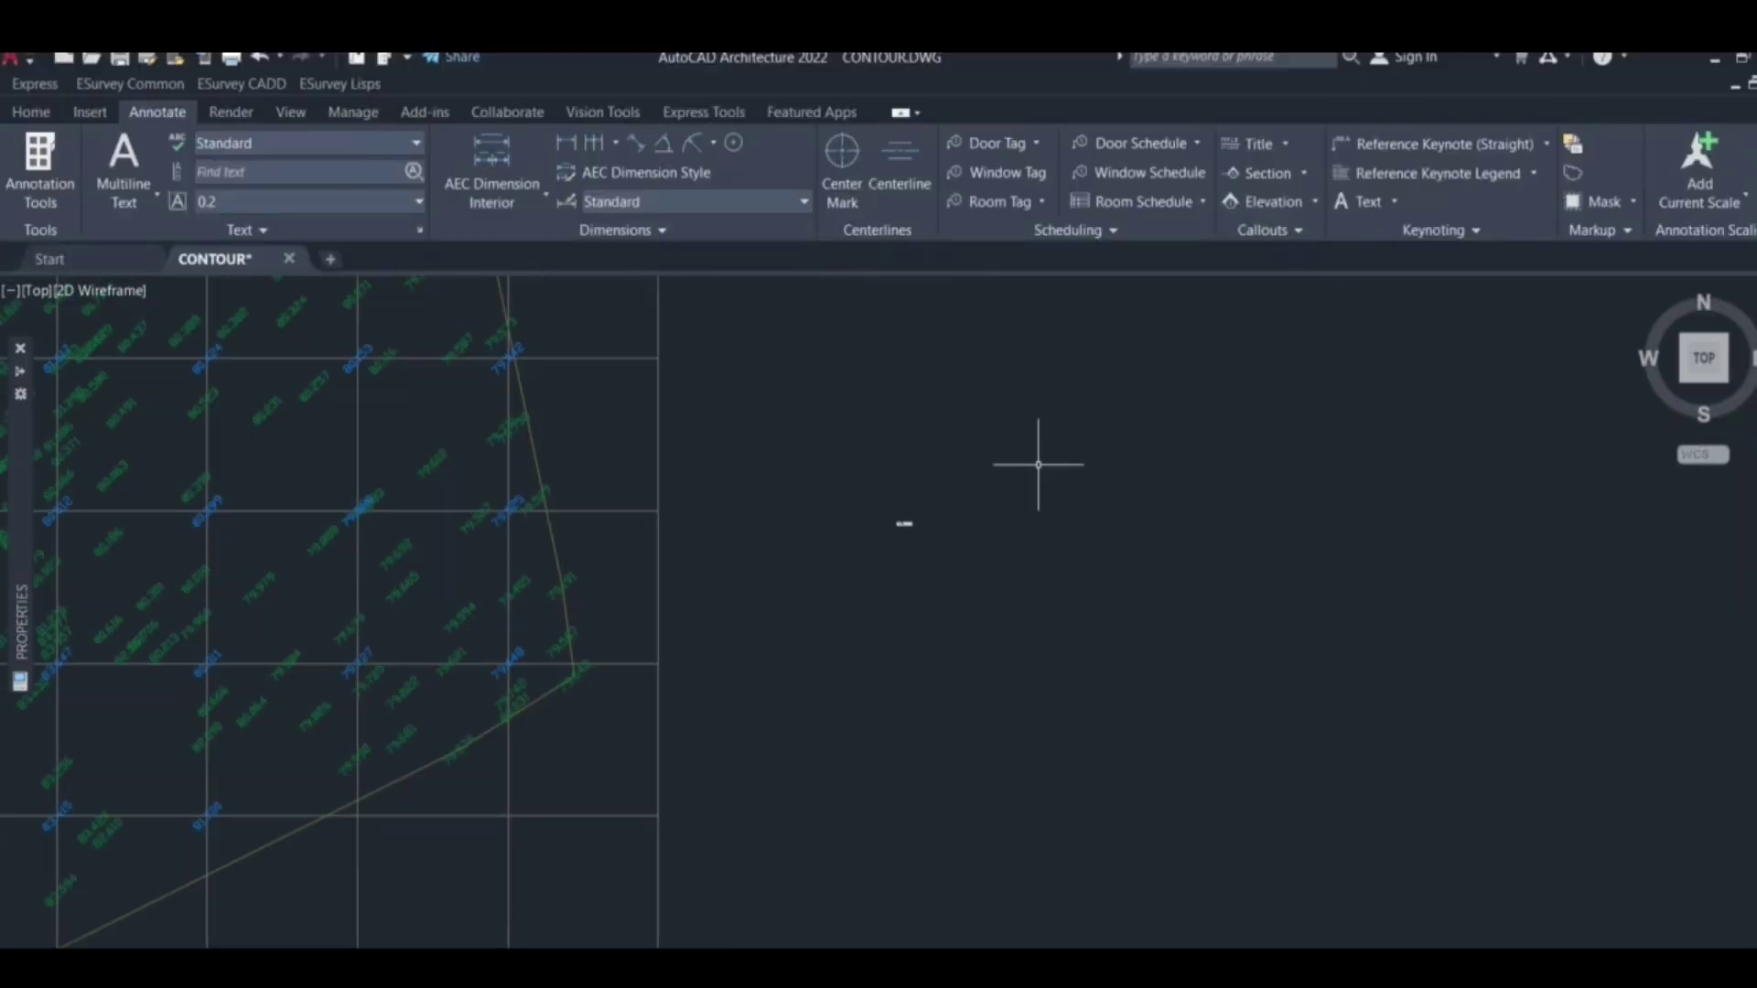
scroll(1027, 710, "down", 7)
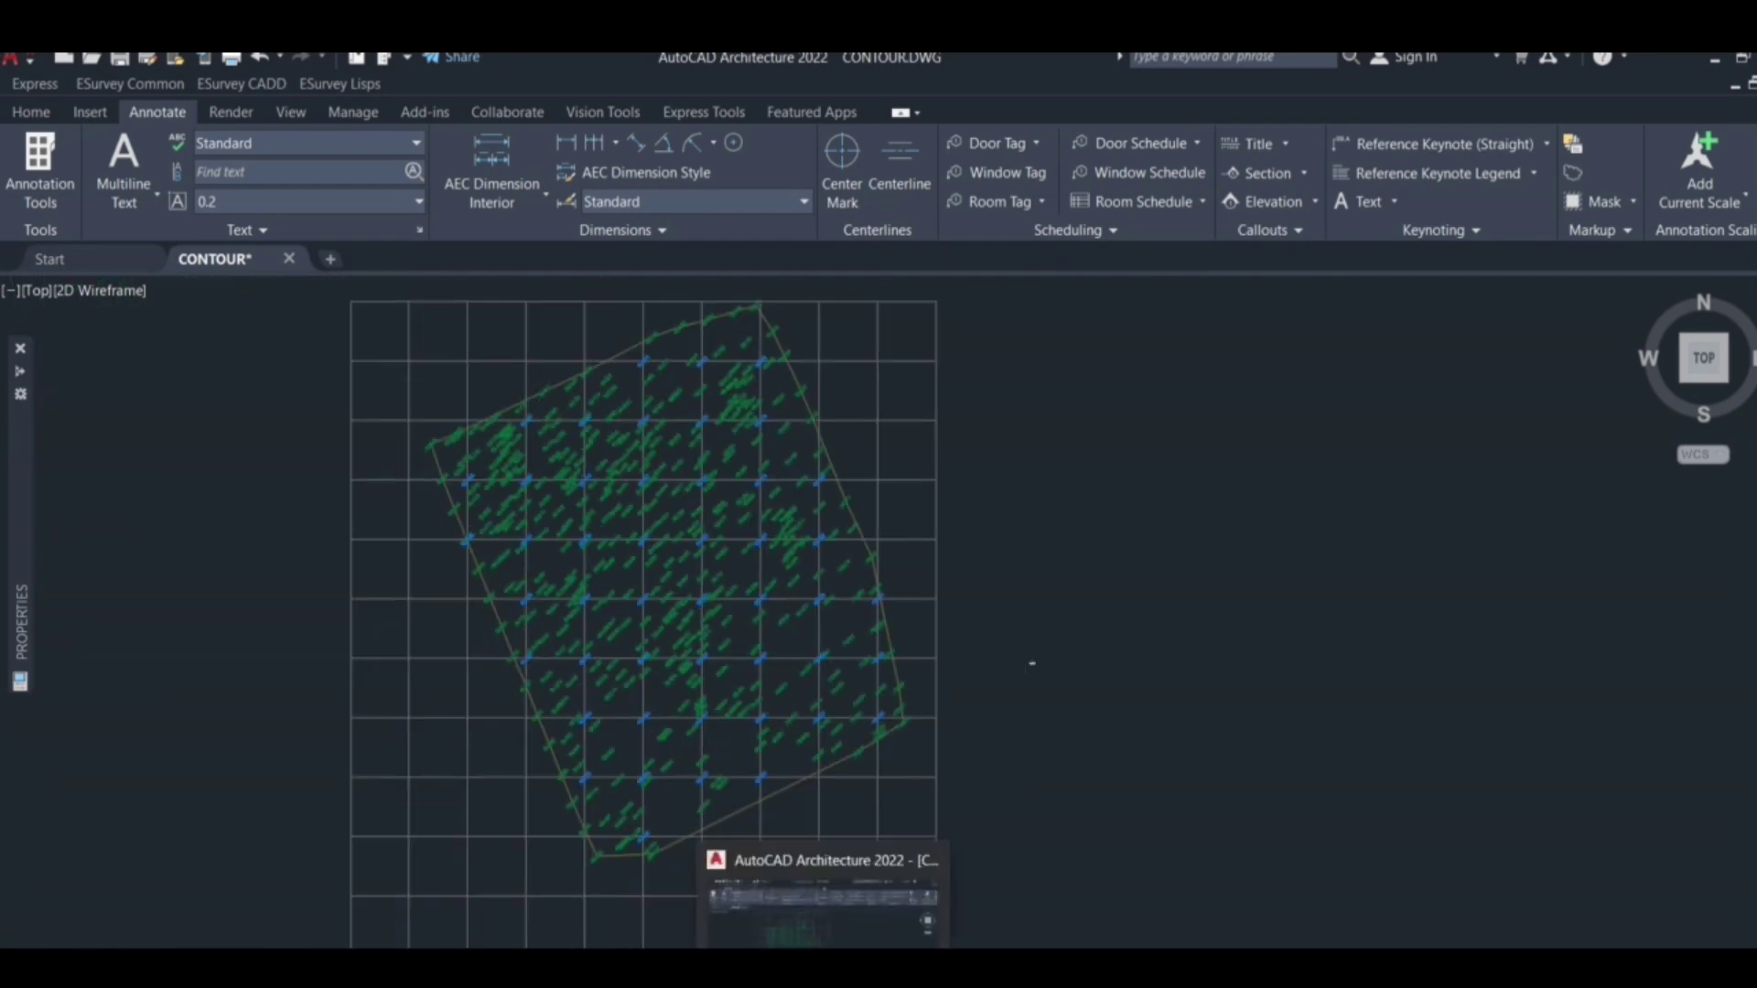
mouse_move(707, 968)
left_click(706, 910)
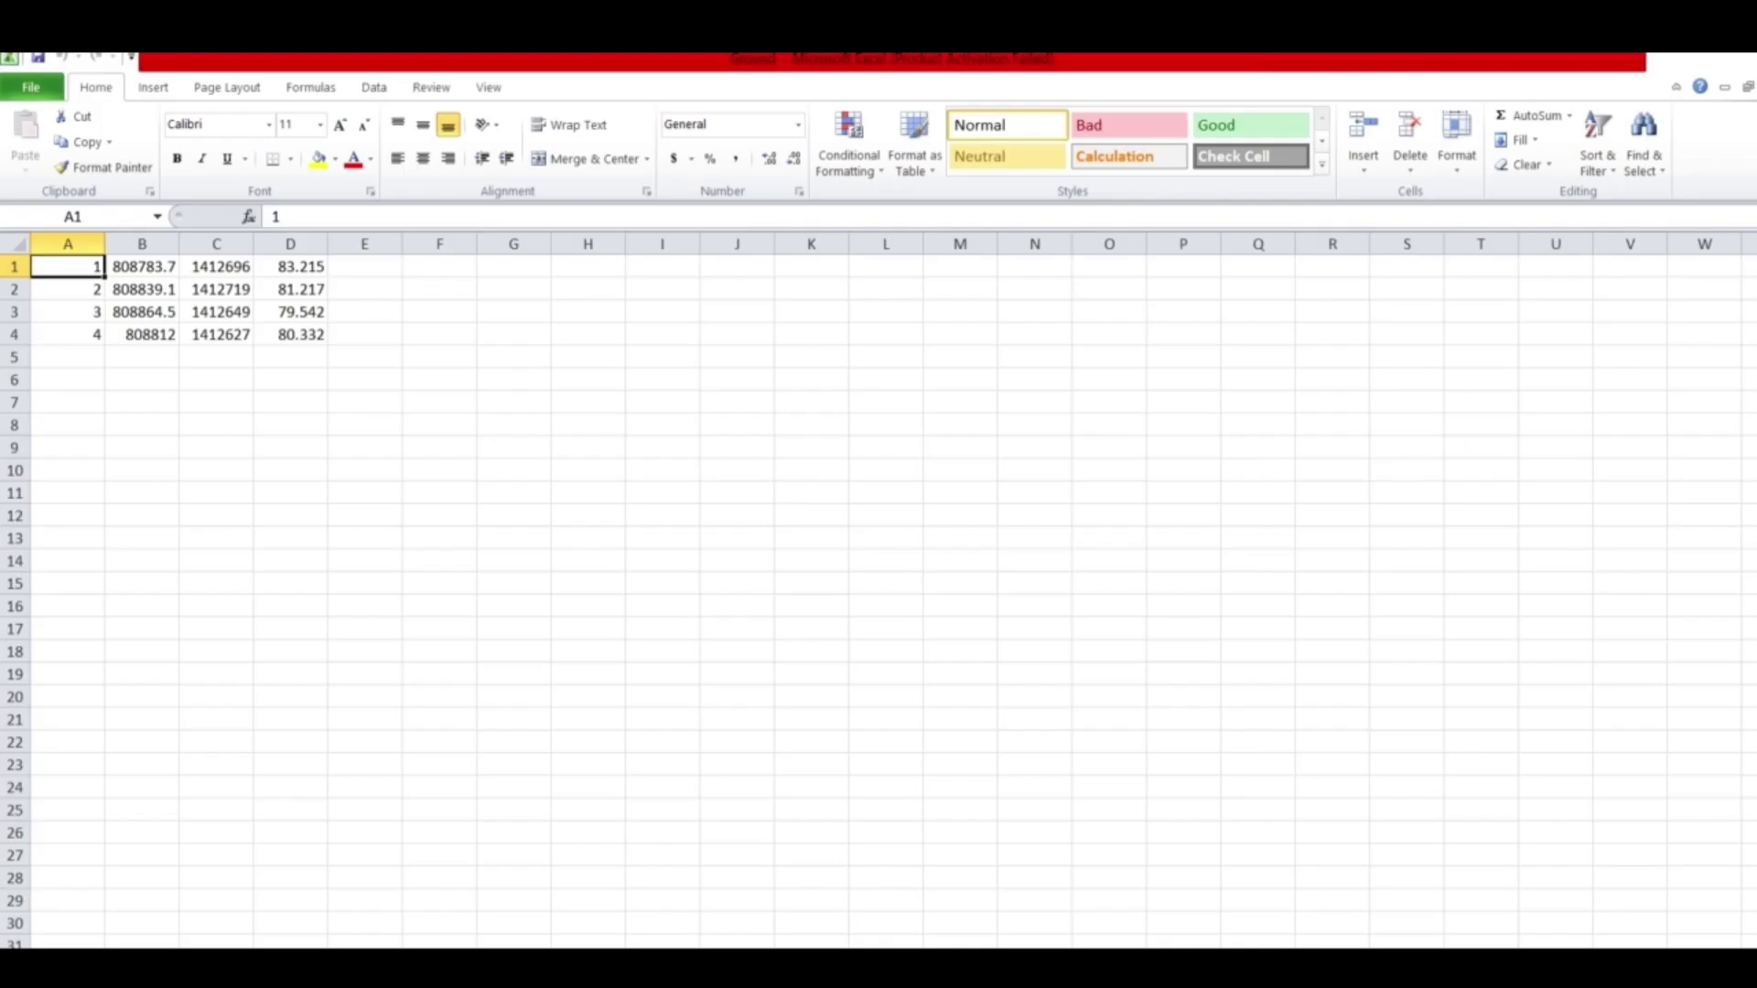
Step: Set the elevation in D1 to 81.282 and fill it down to D4
left_click(300, 266)
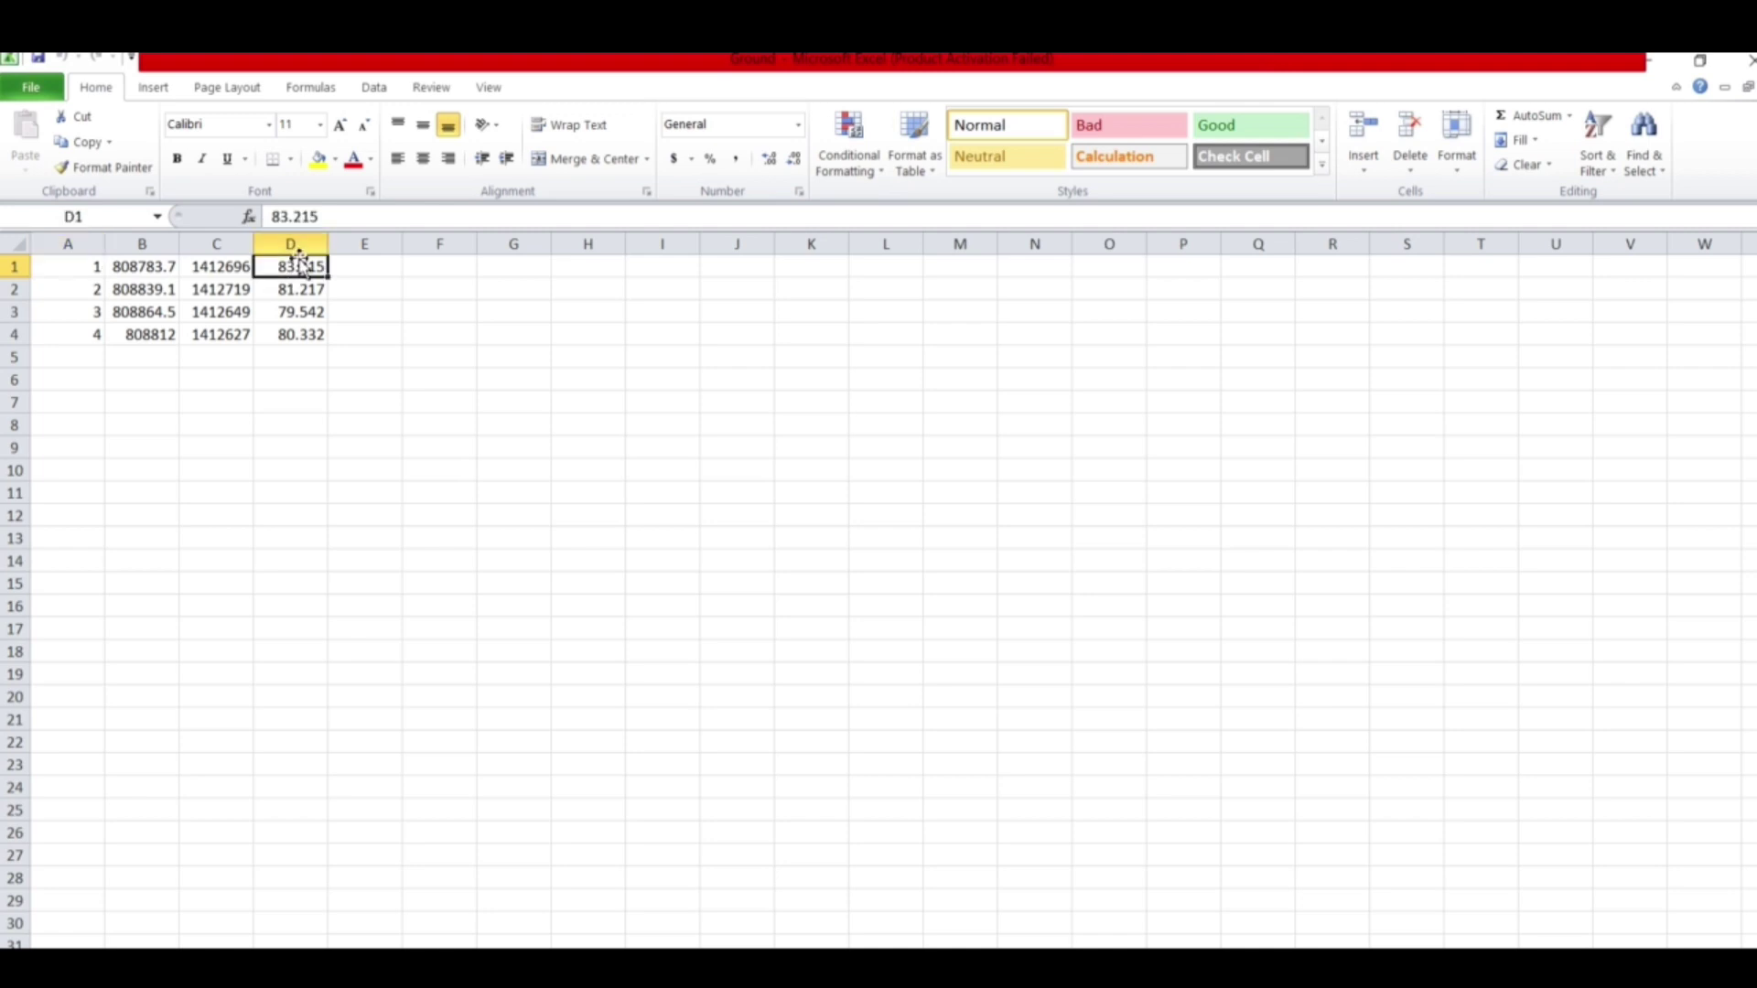
type("8")
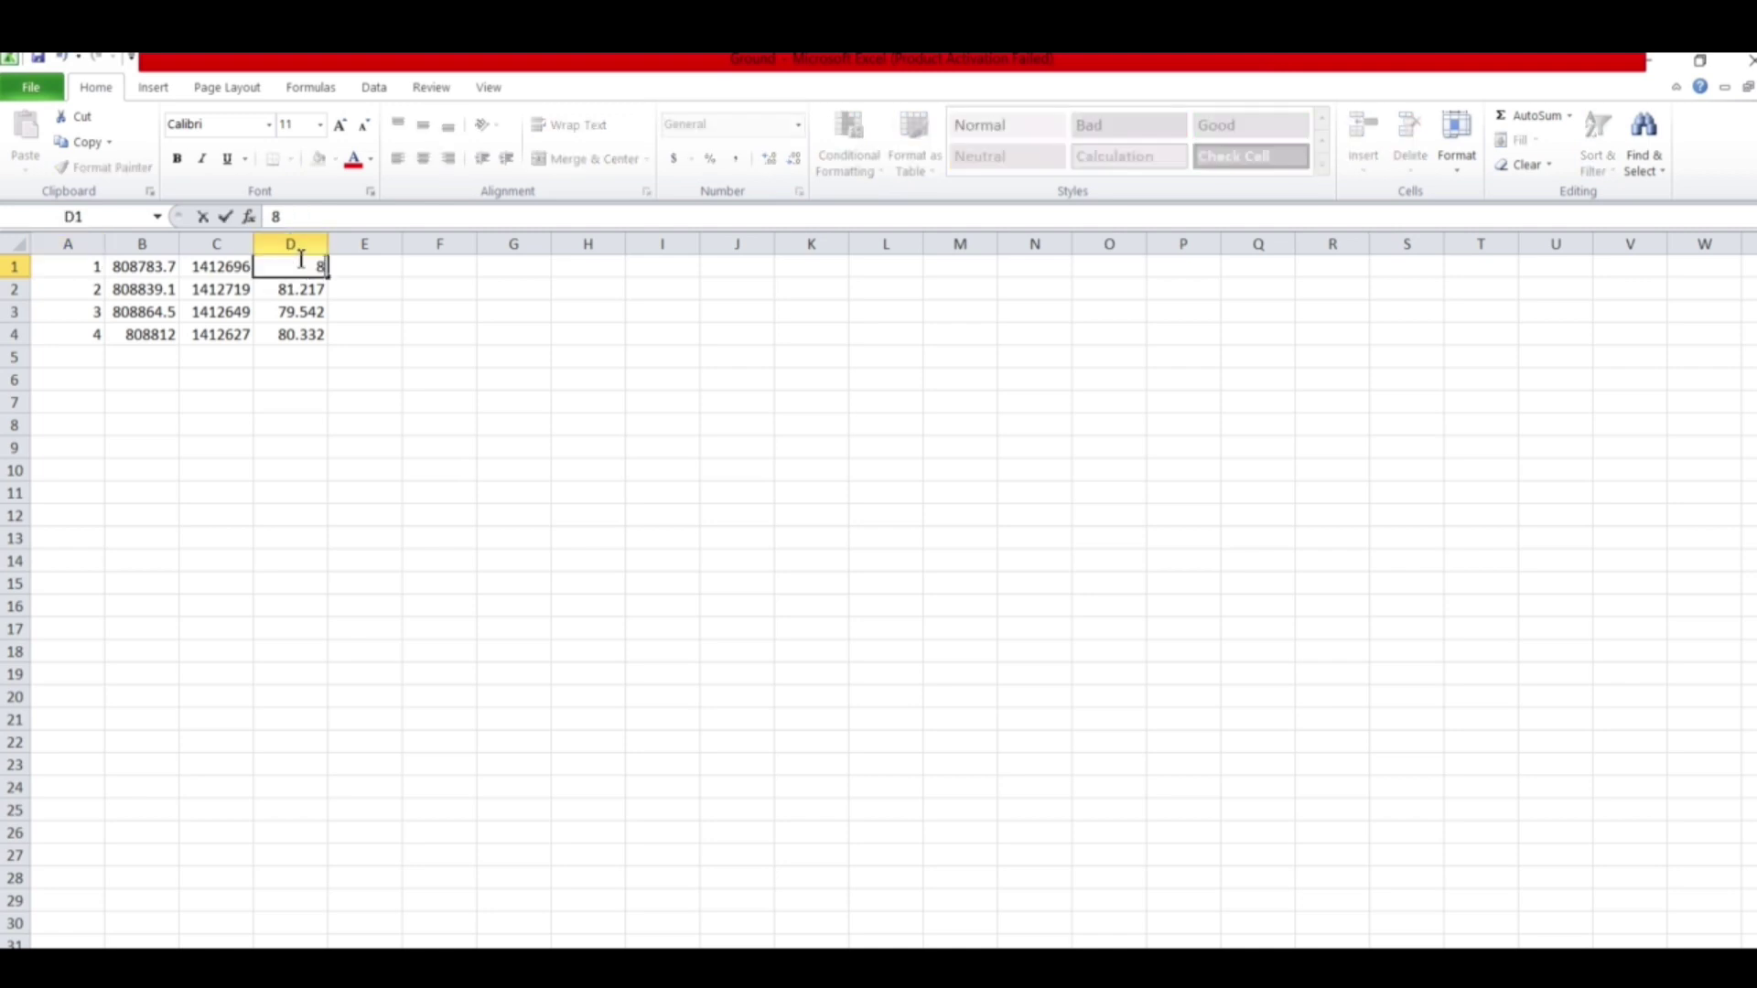
type("1.282")
left_click(306, 406)
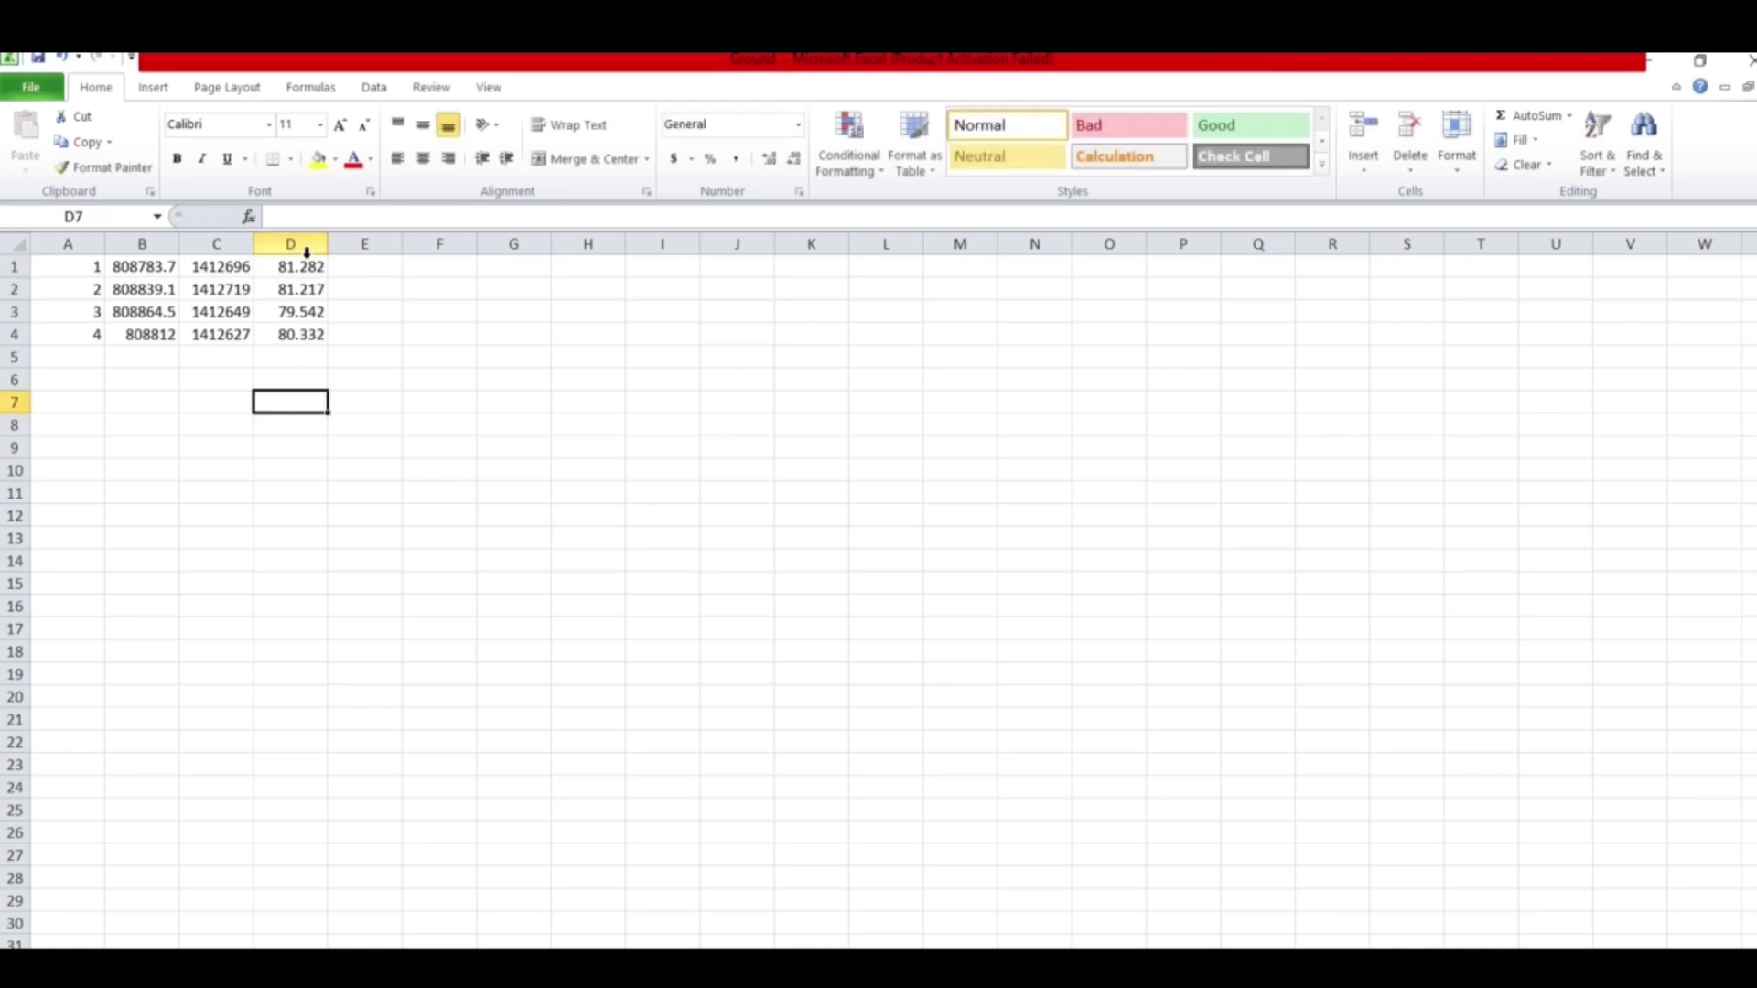
left_click(295, 266)
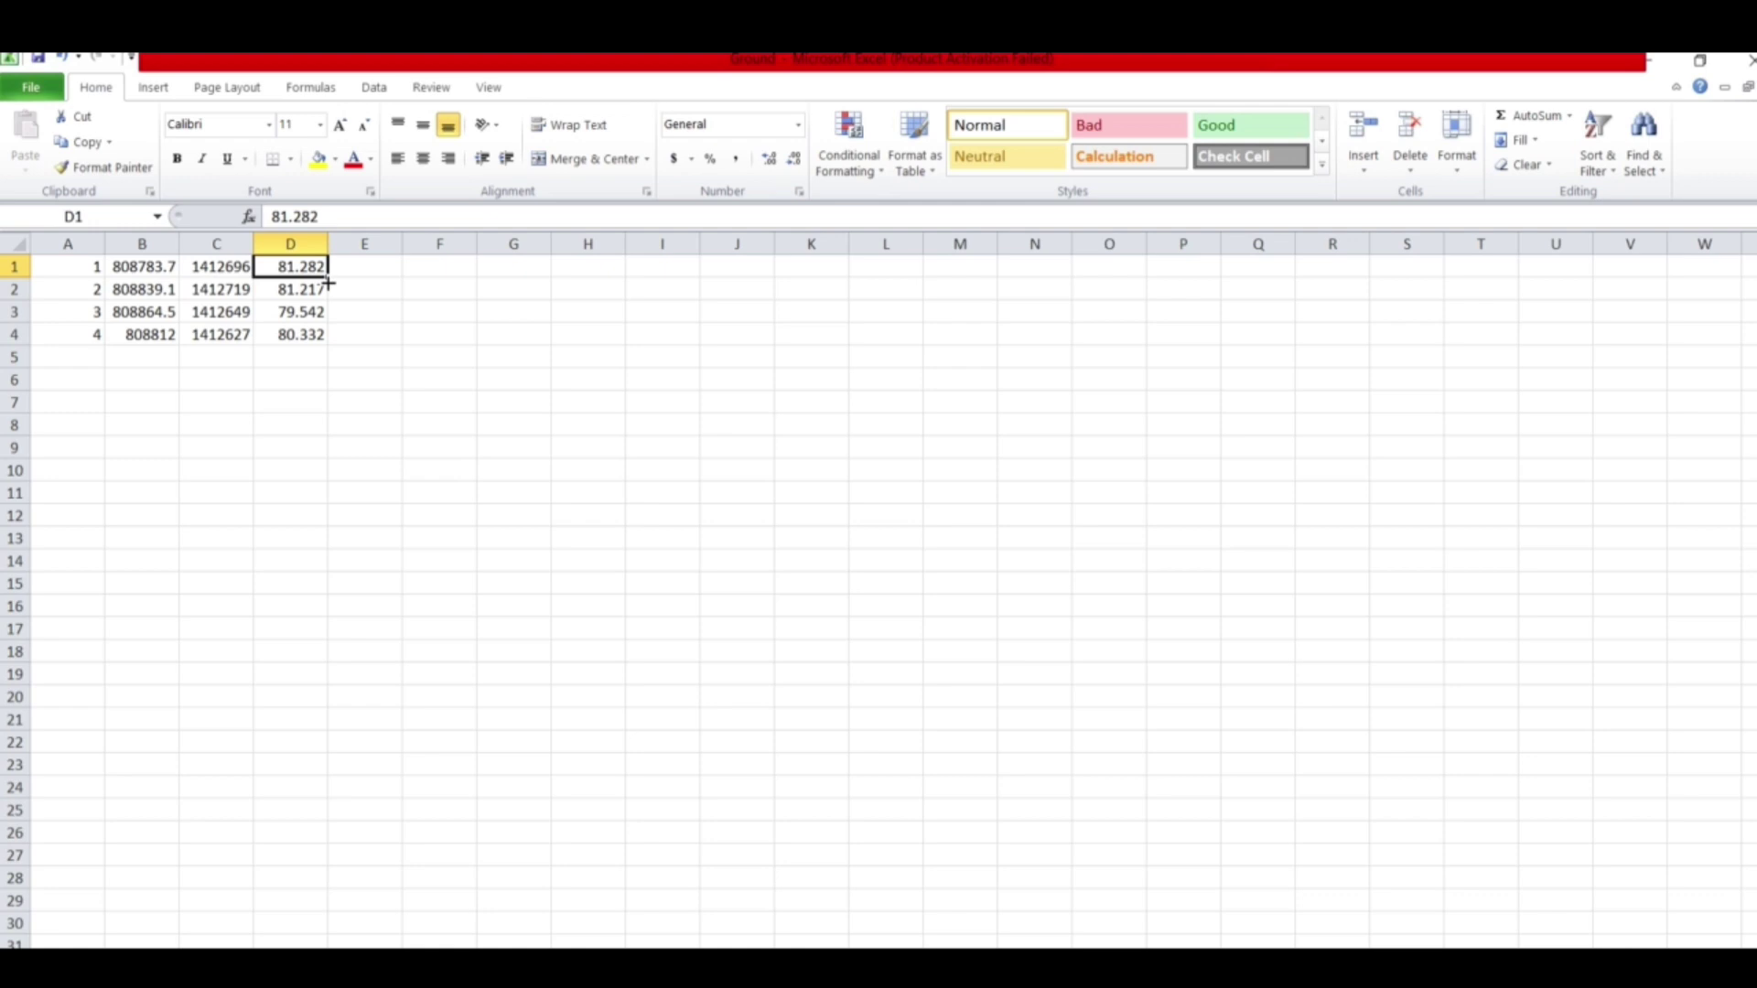
left_click_drag(330, 279, 320, 340)
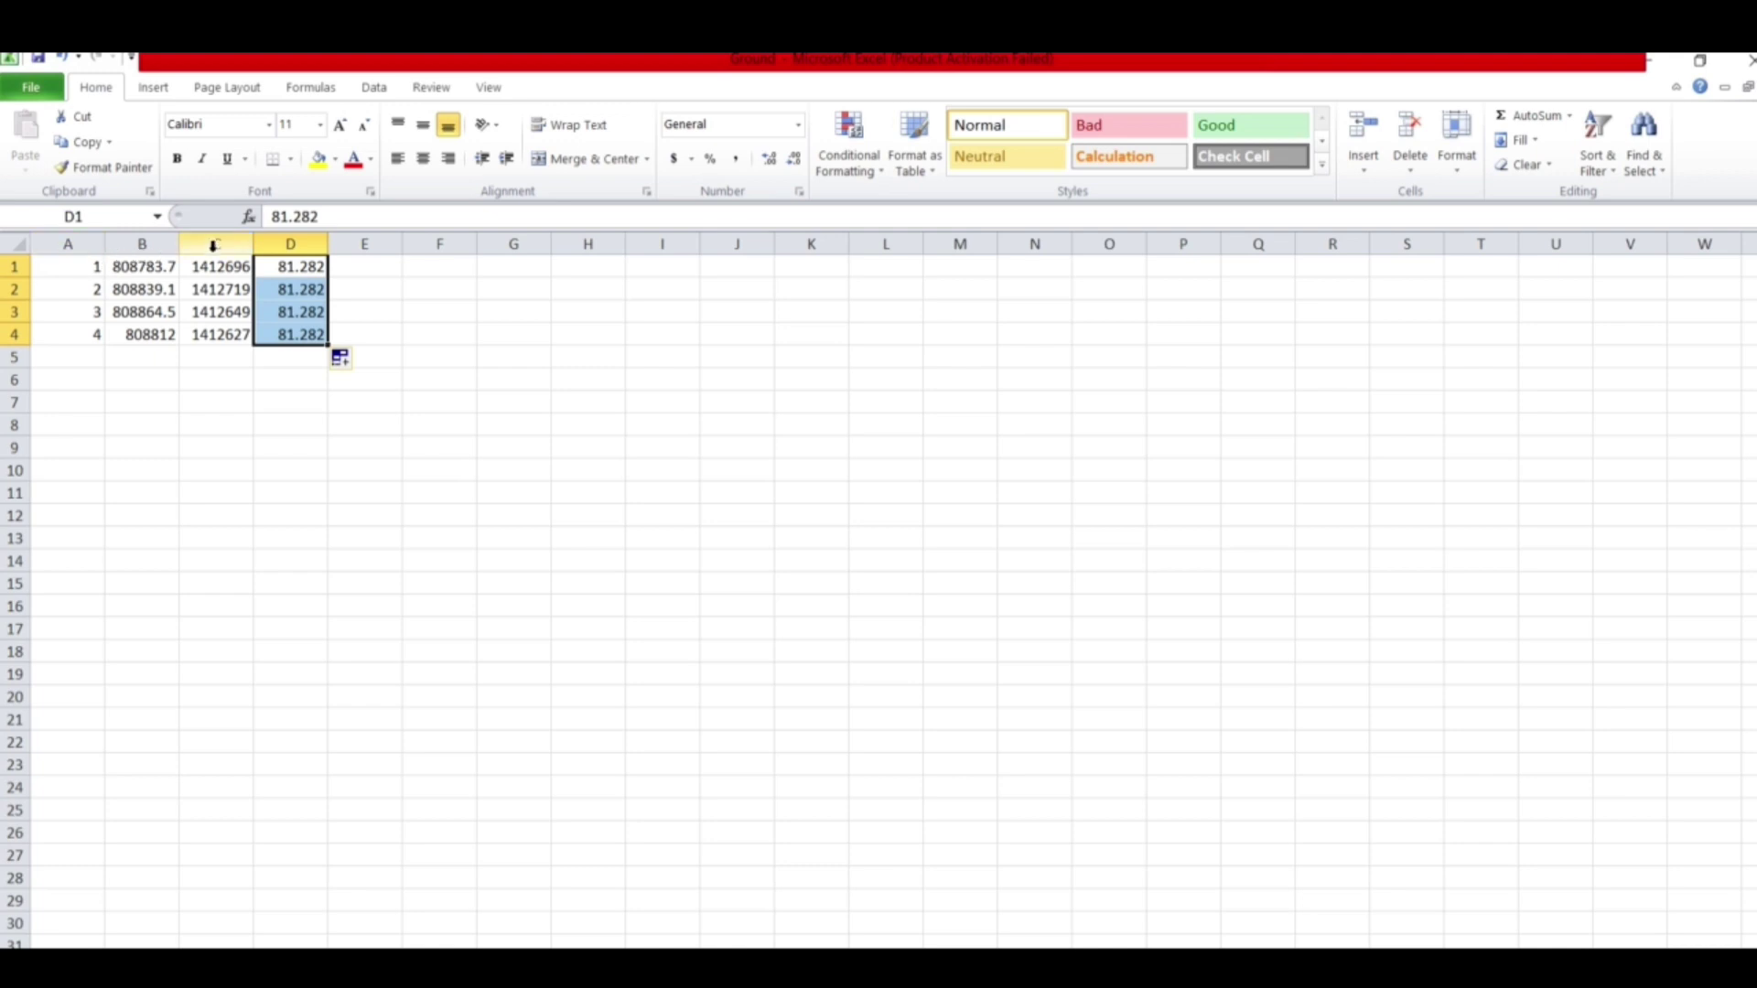
Step: Format columns B and C as Number with 3 decimal places
left_click_drag(212, 247, 152, 247)
right_click(152, 247)
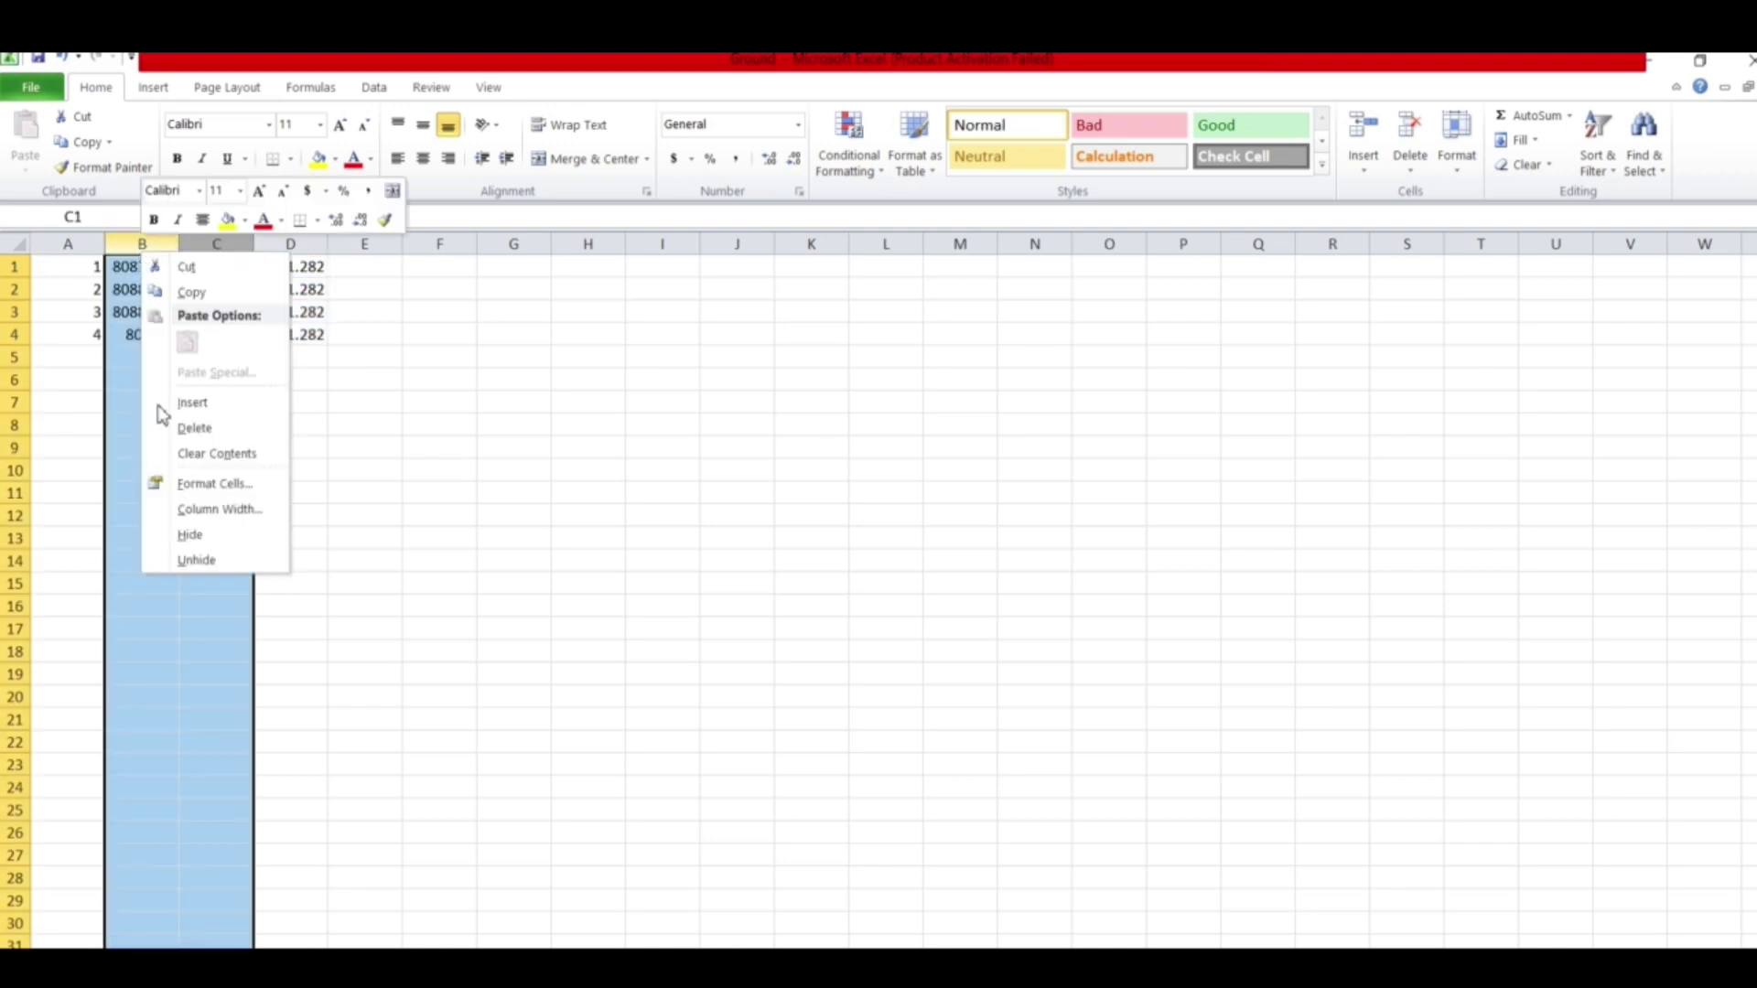
left_click(216, 493)
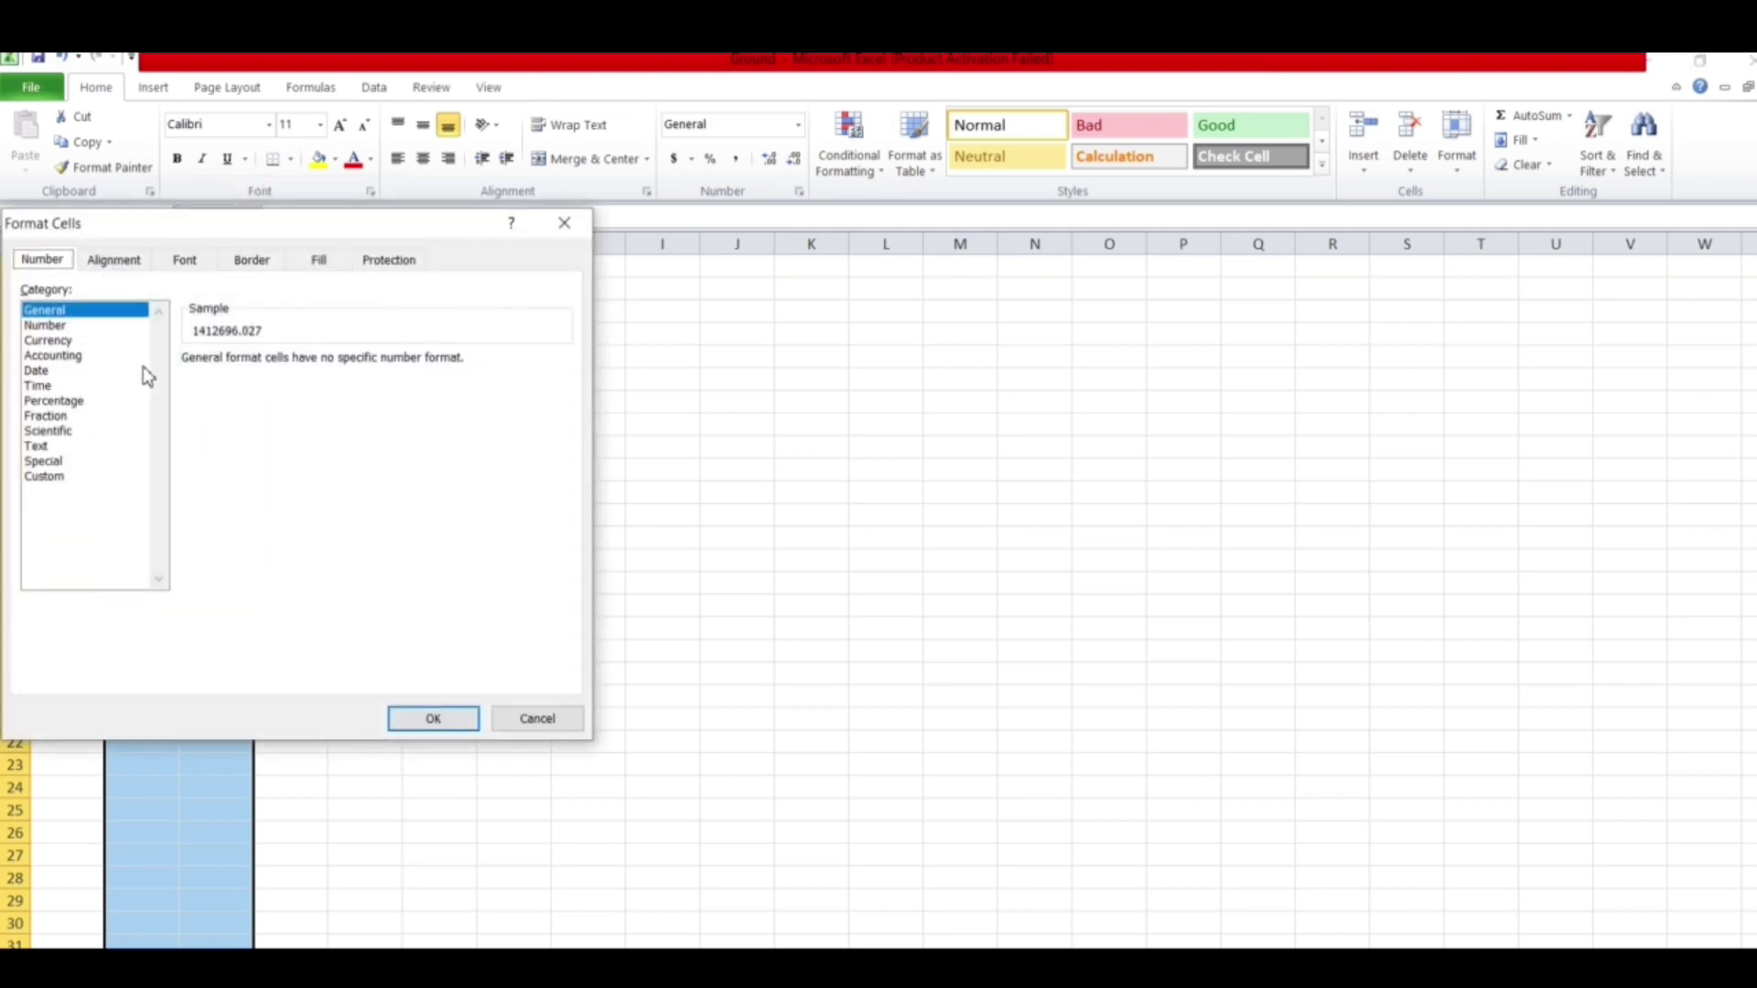
left_click(48, 327)
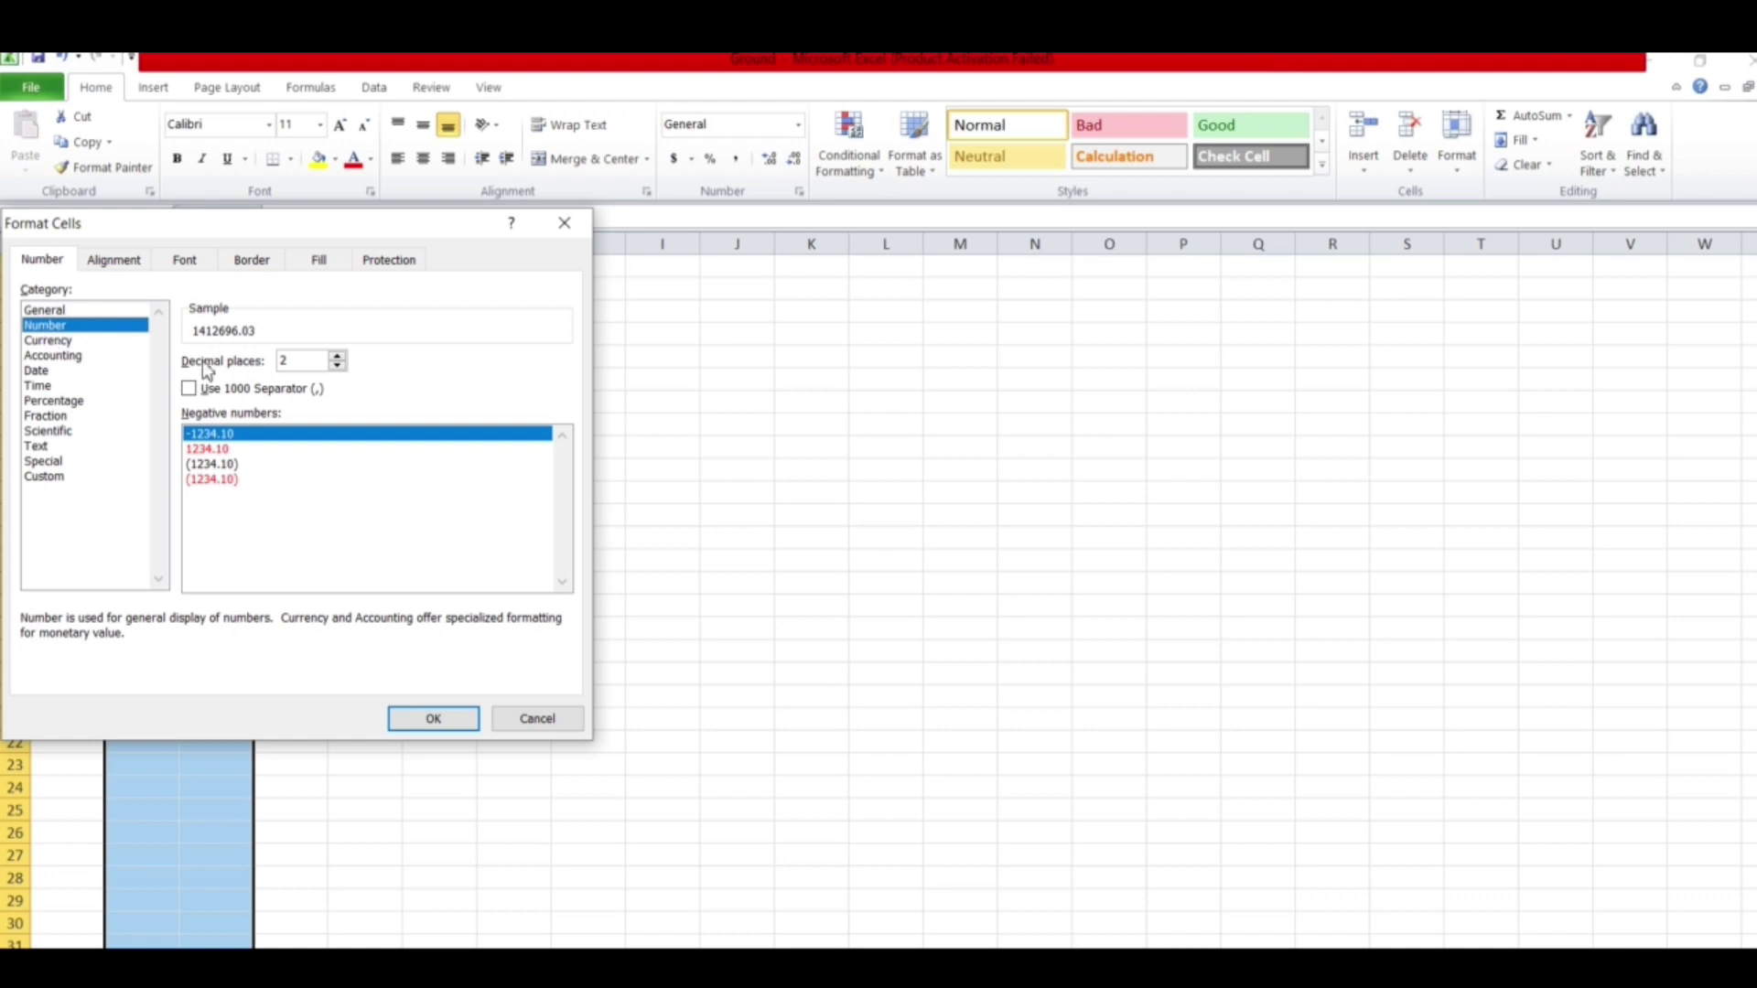
left_click(338, 356)
left_click(450, 721)
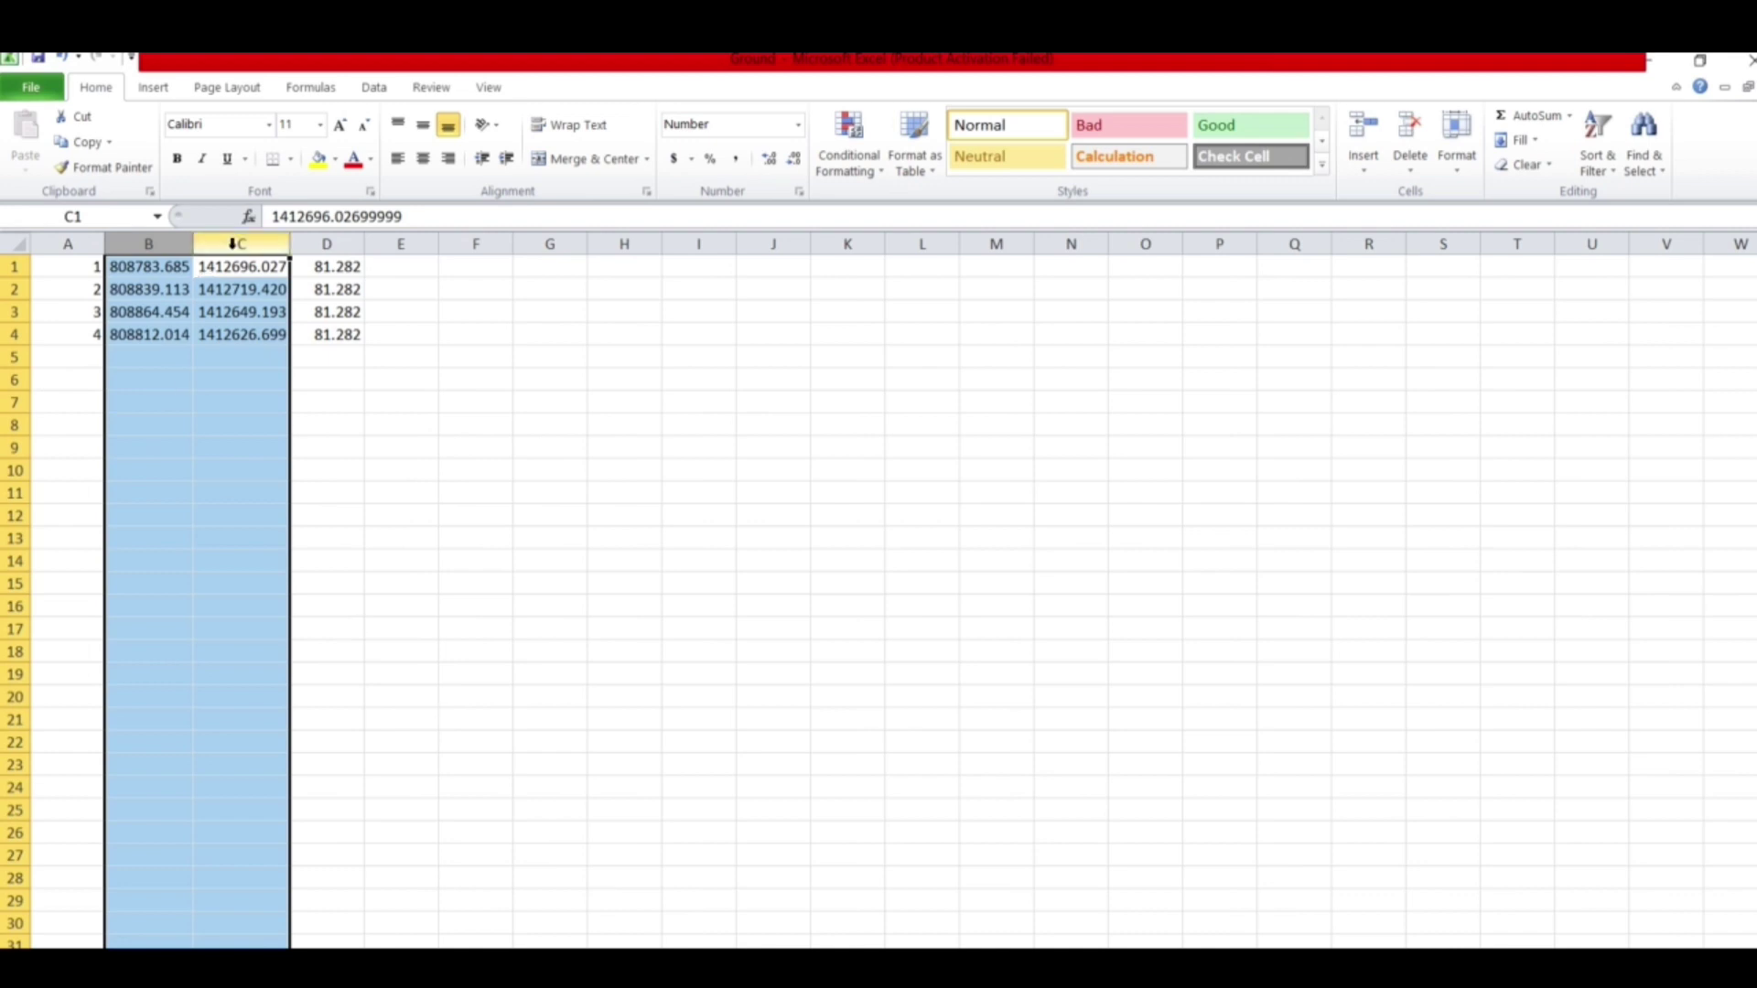
Step: Widen columns A to D and left-align their data
left_click_drag(350, 243, 95, 249)
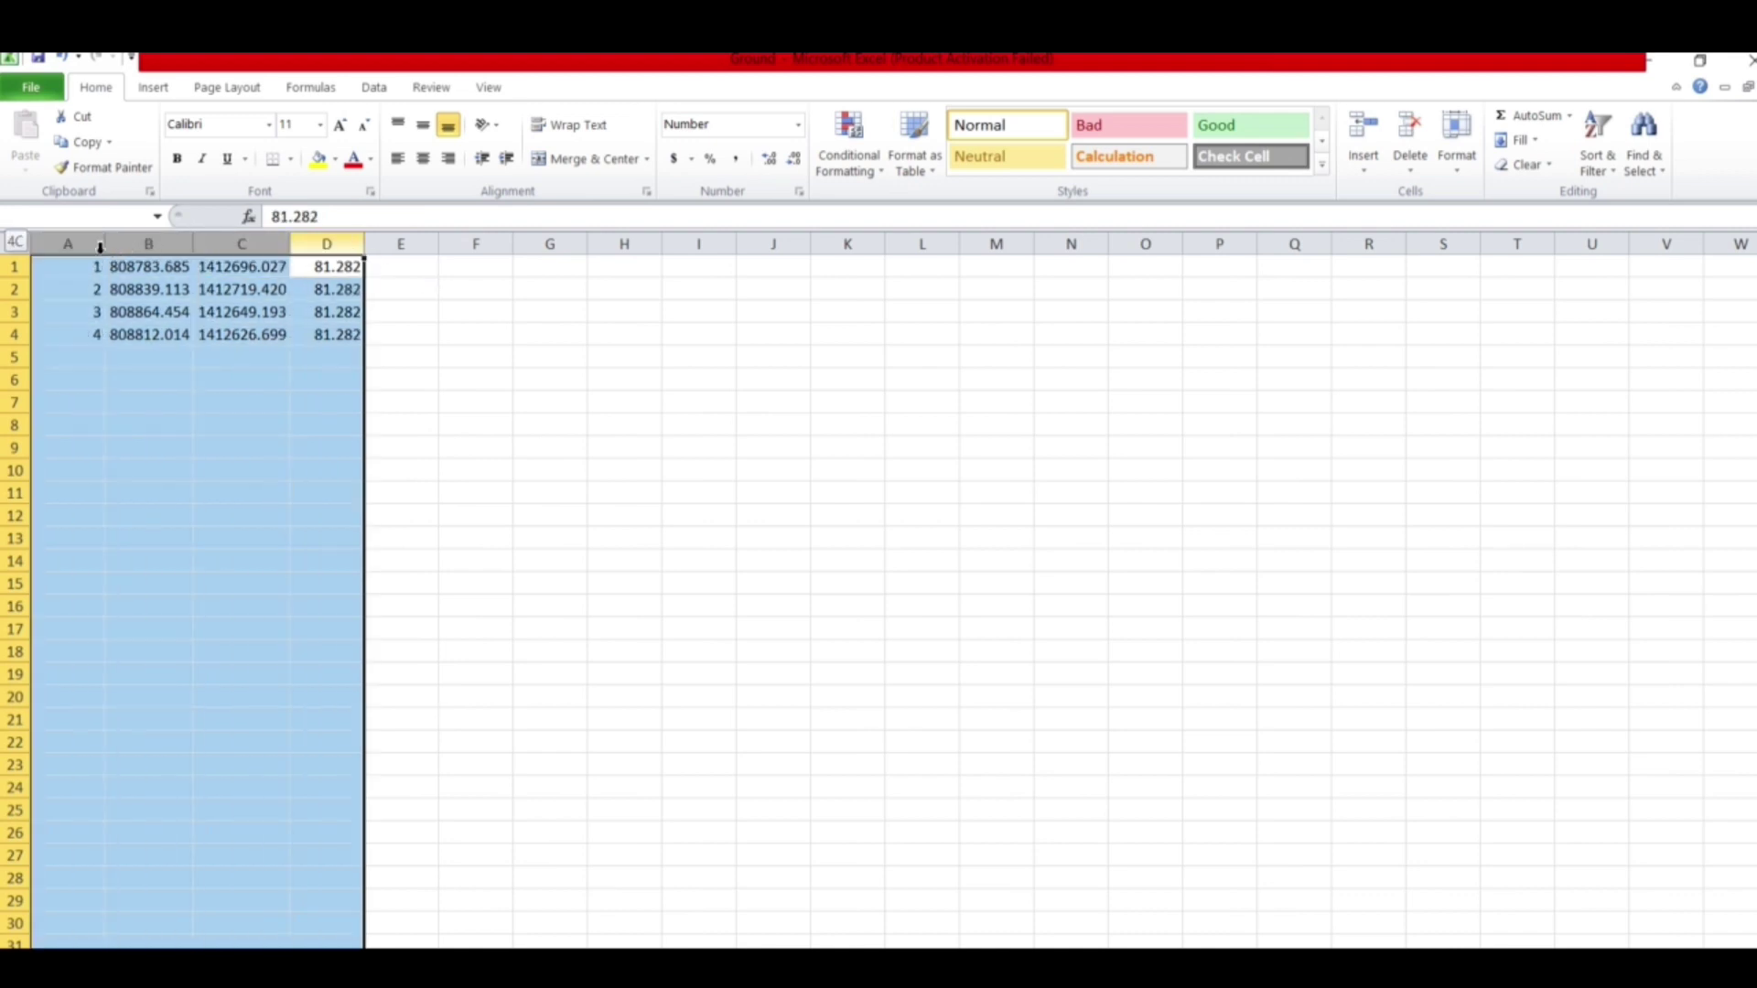
right_click(97, 253)
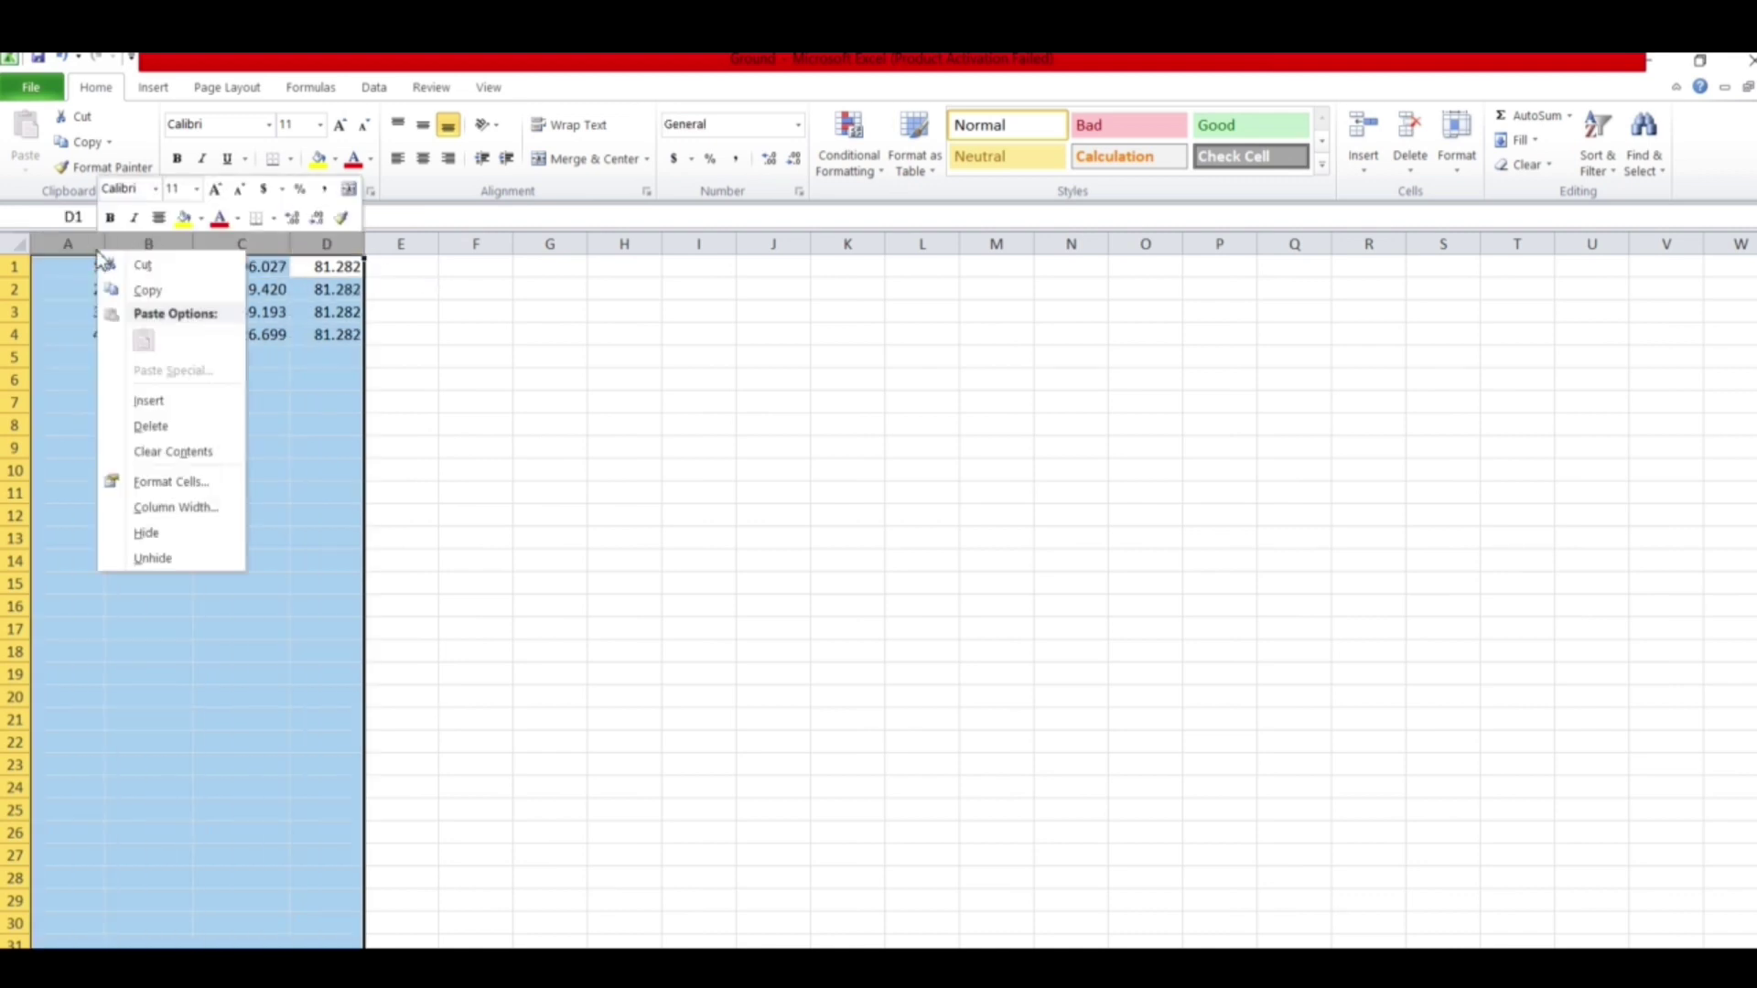
left_click(170, 513)
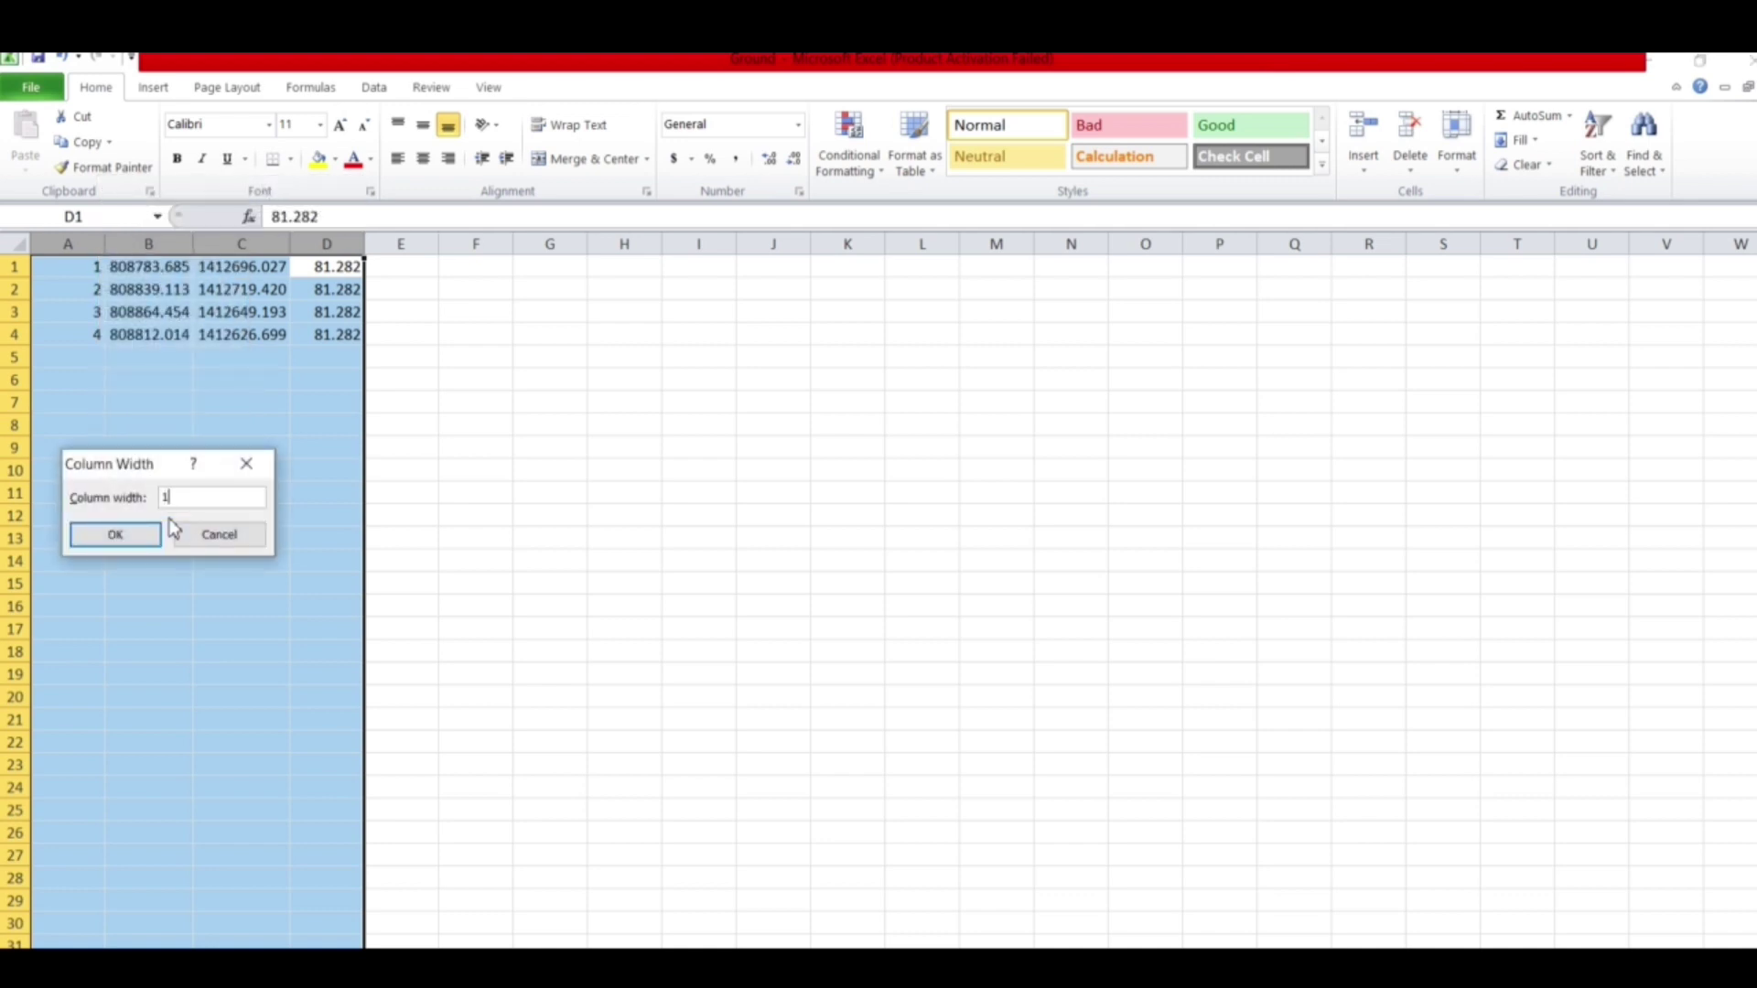
left_click(139, 534)
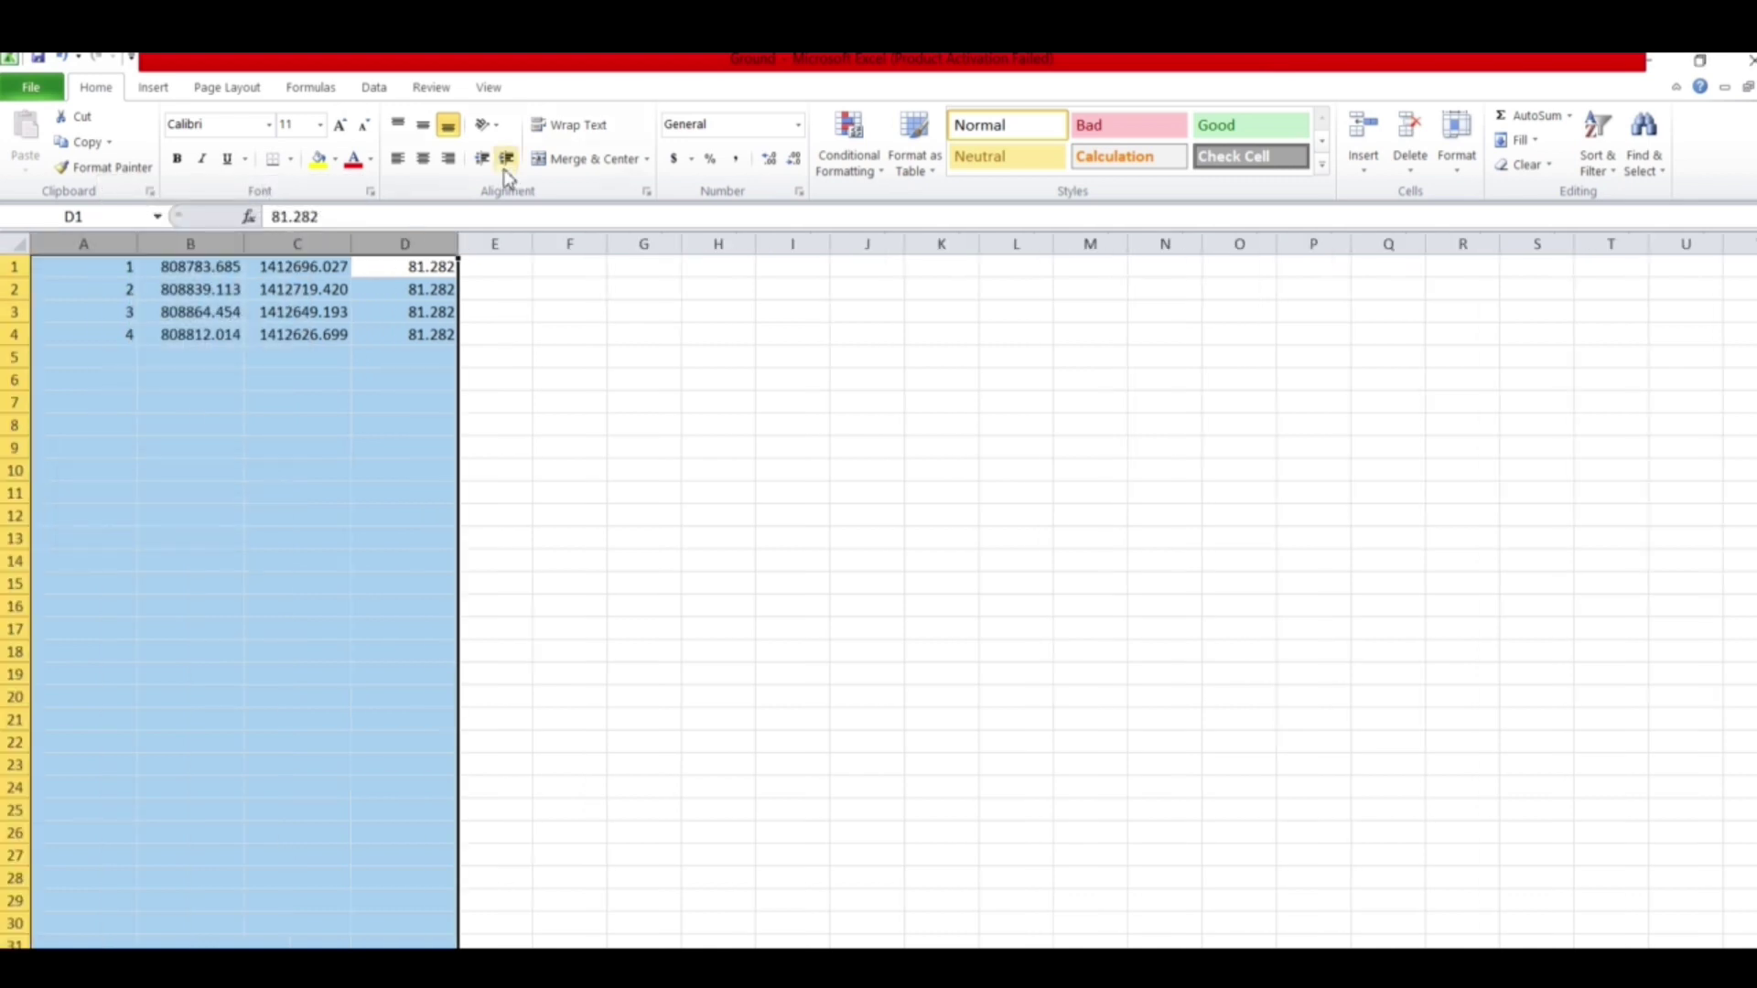
left_click(398, 160)
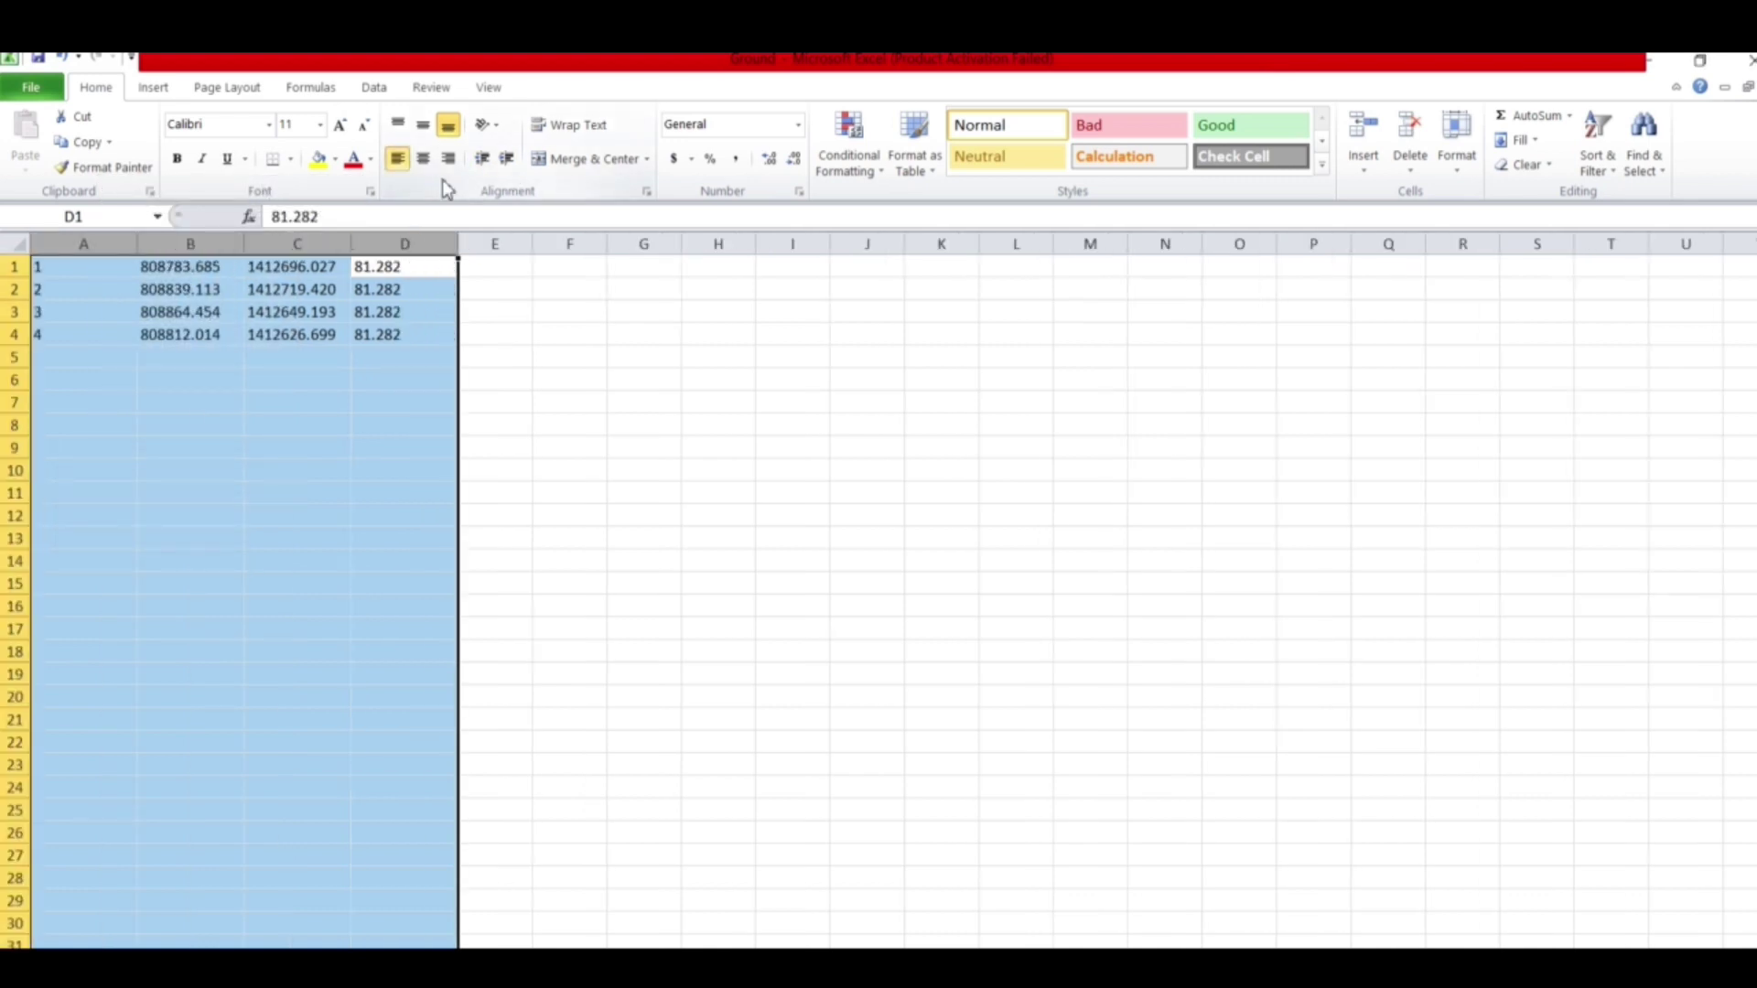
Step: Save the Ground sheet to the Desktop as FGL11 in CSV format, then close Excel with Don't Save
left_click(28, 89)
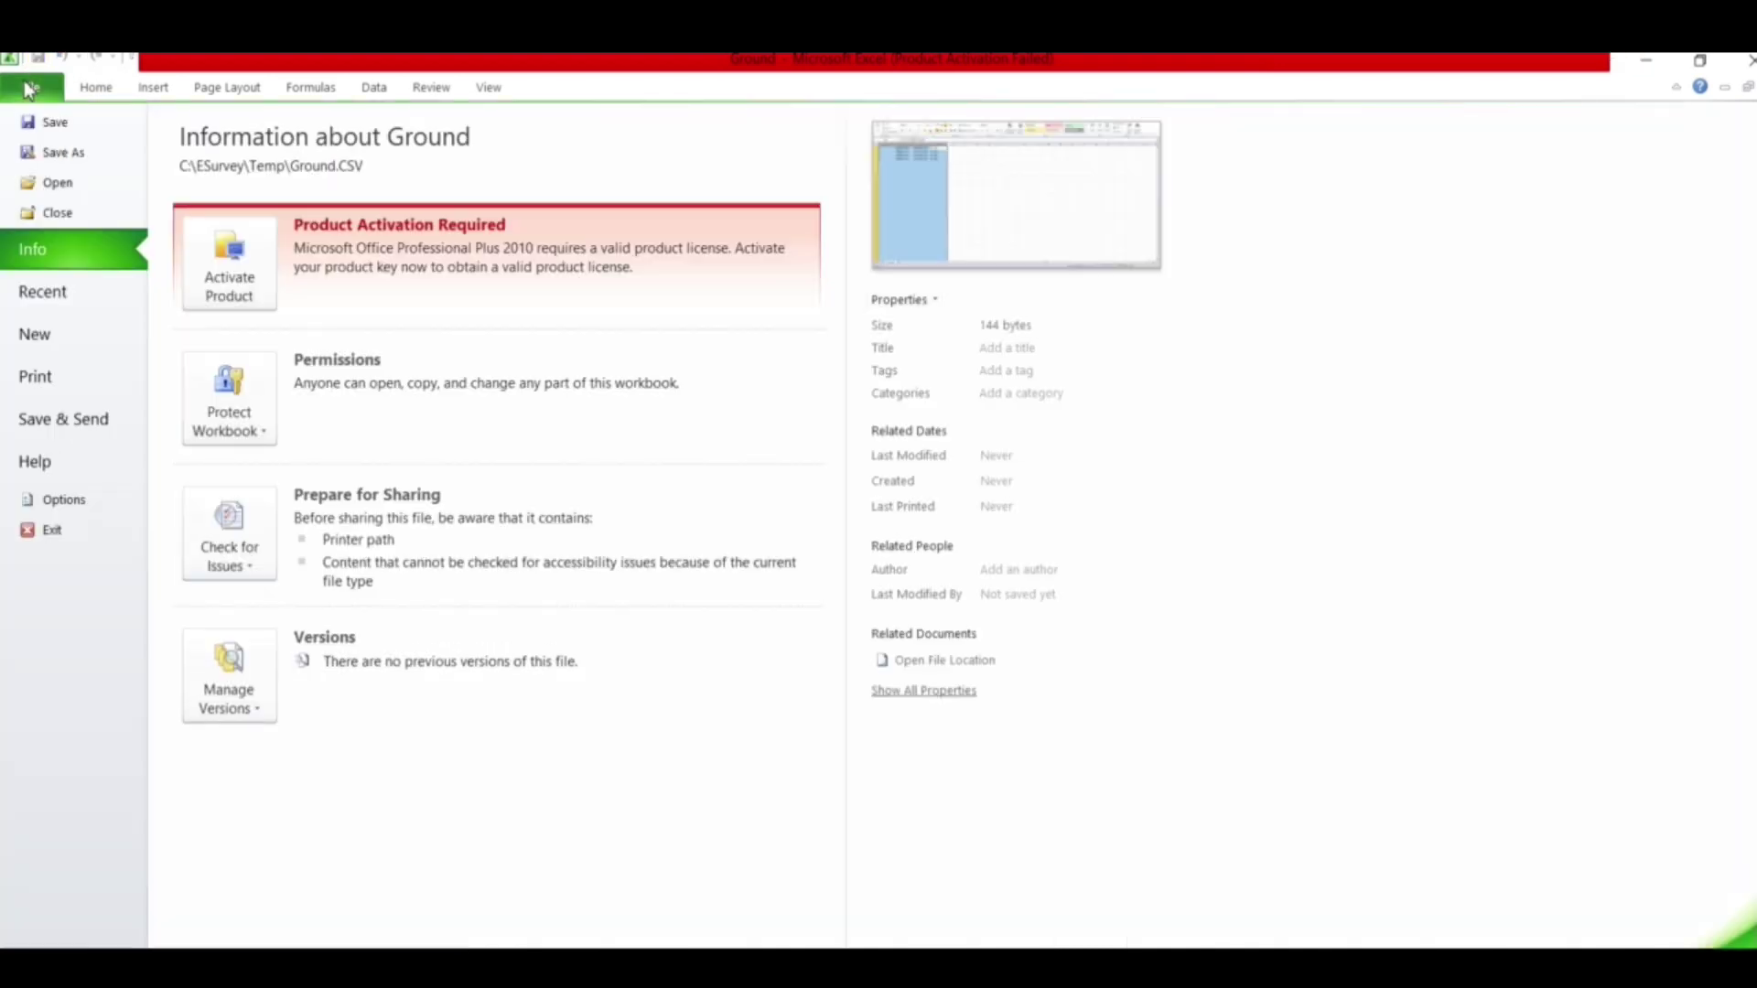
left_click(36, 153)
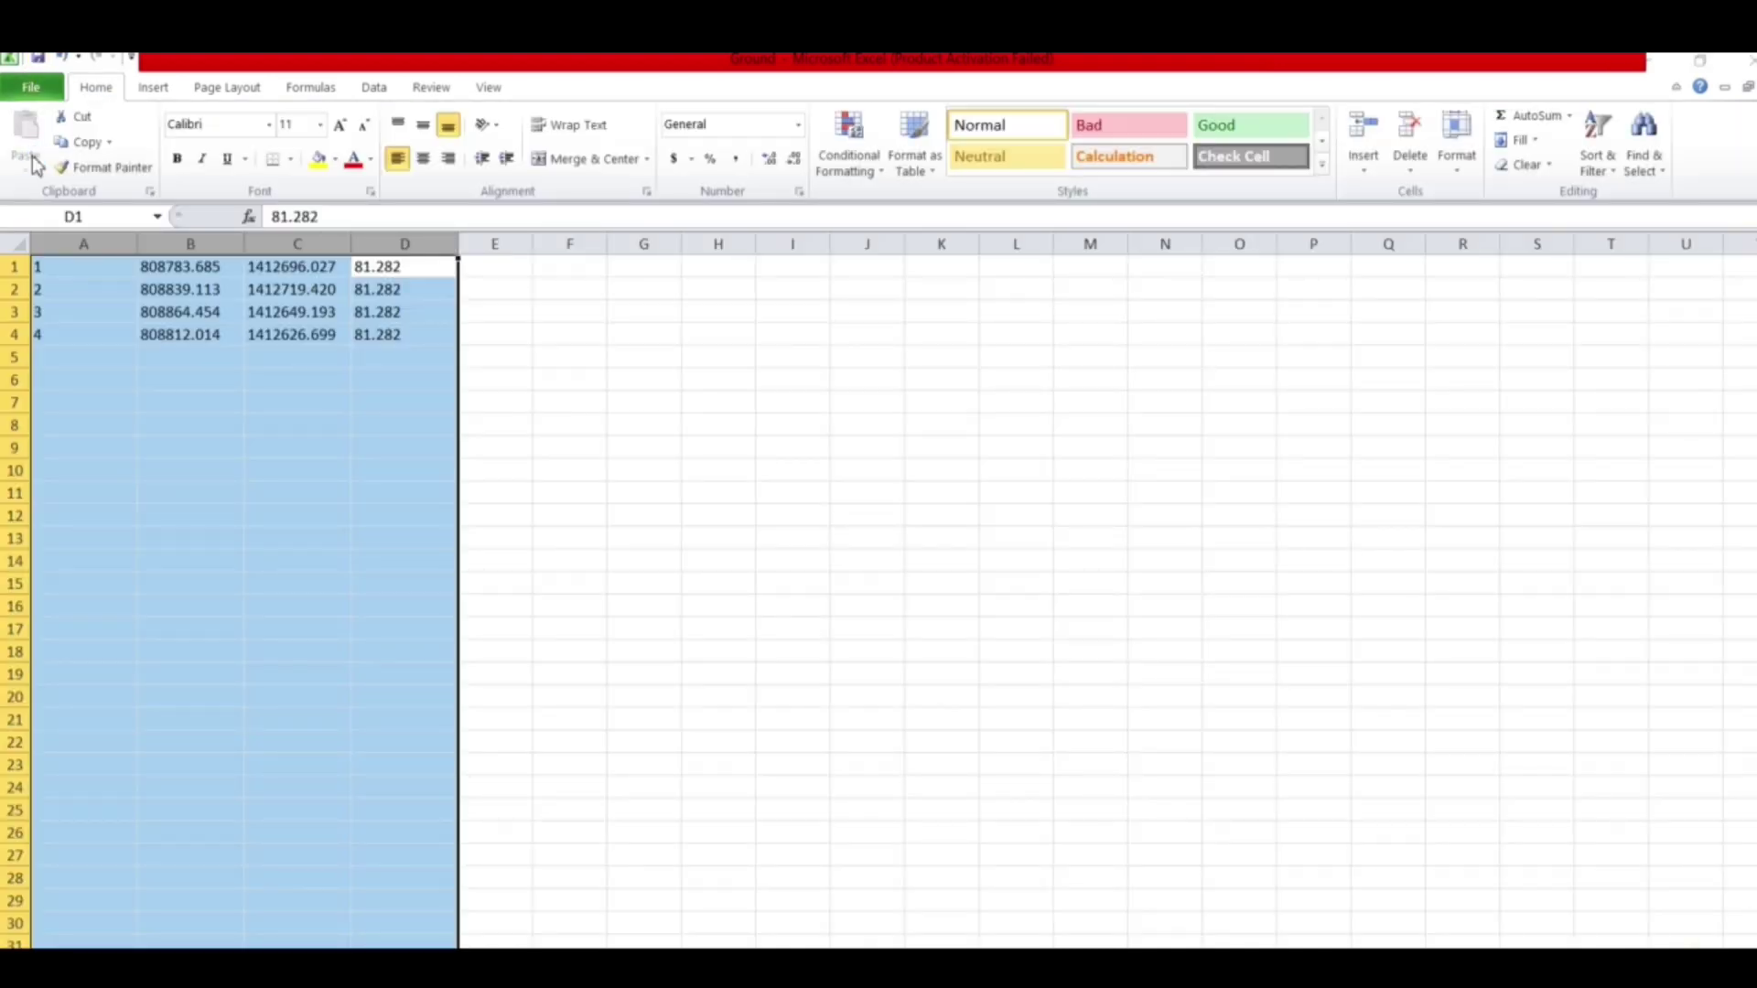
left_click(87, 238)
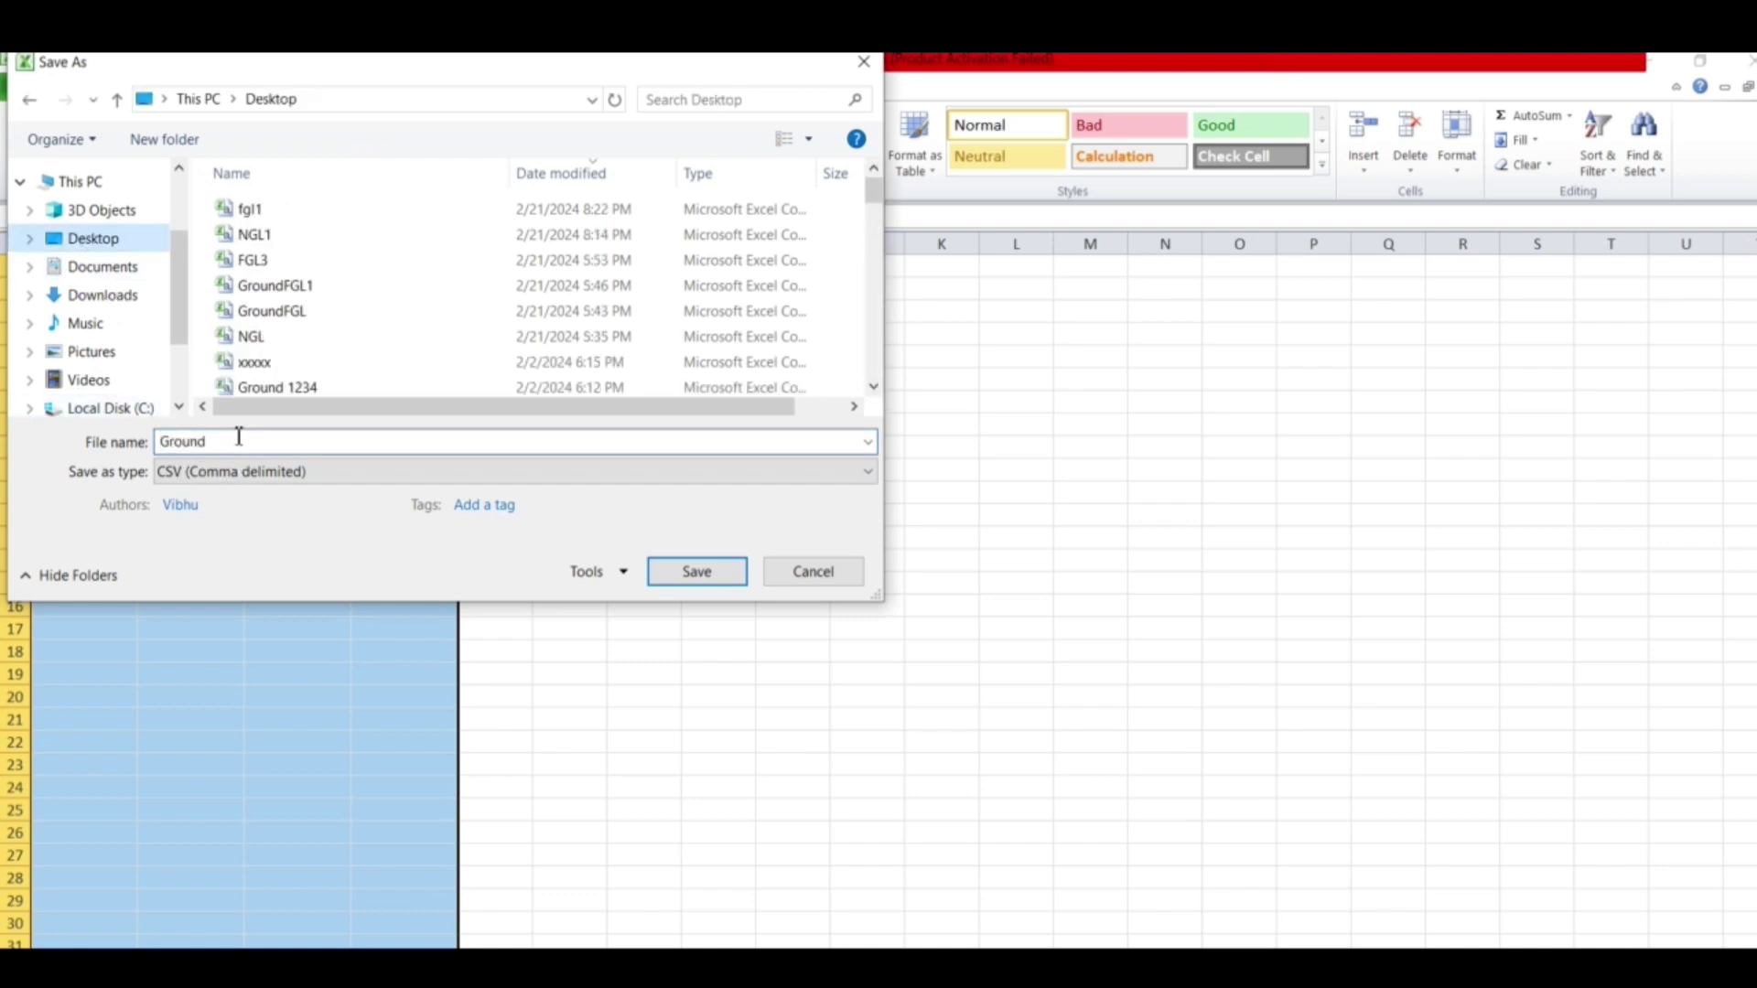
double_click(236, 440)
type("f")
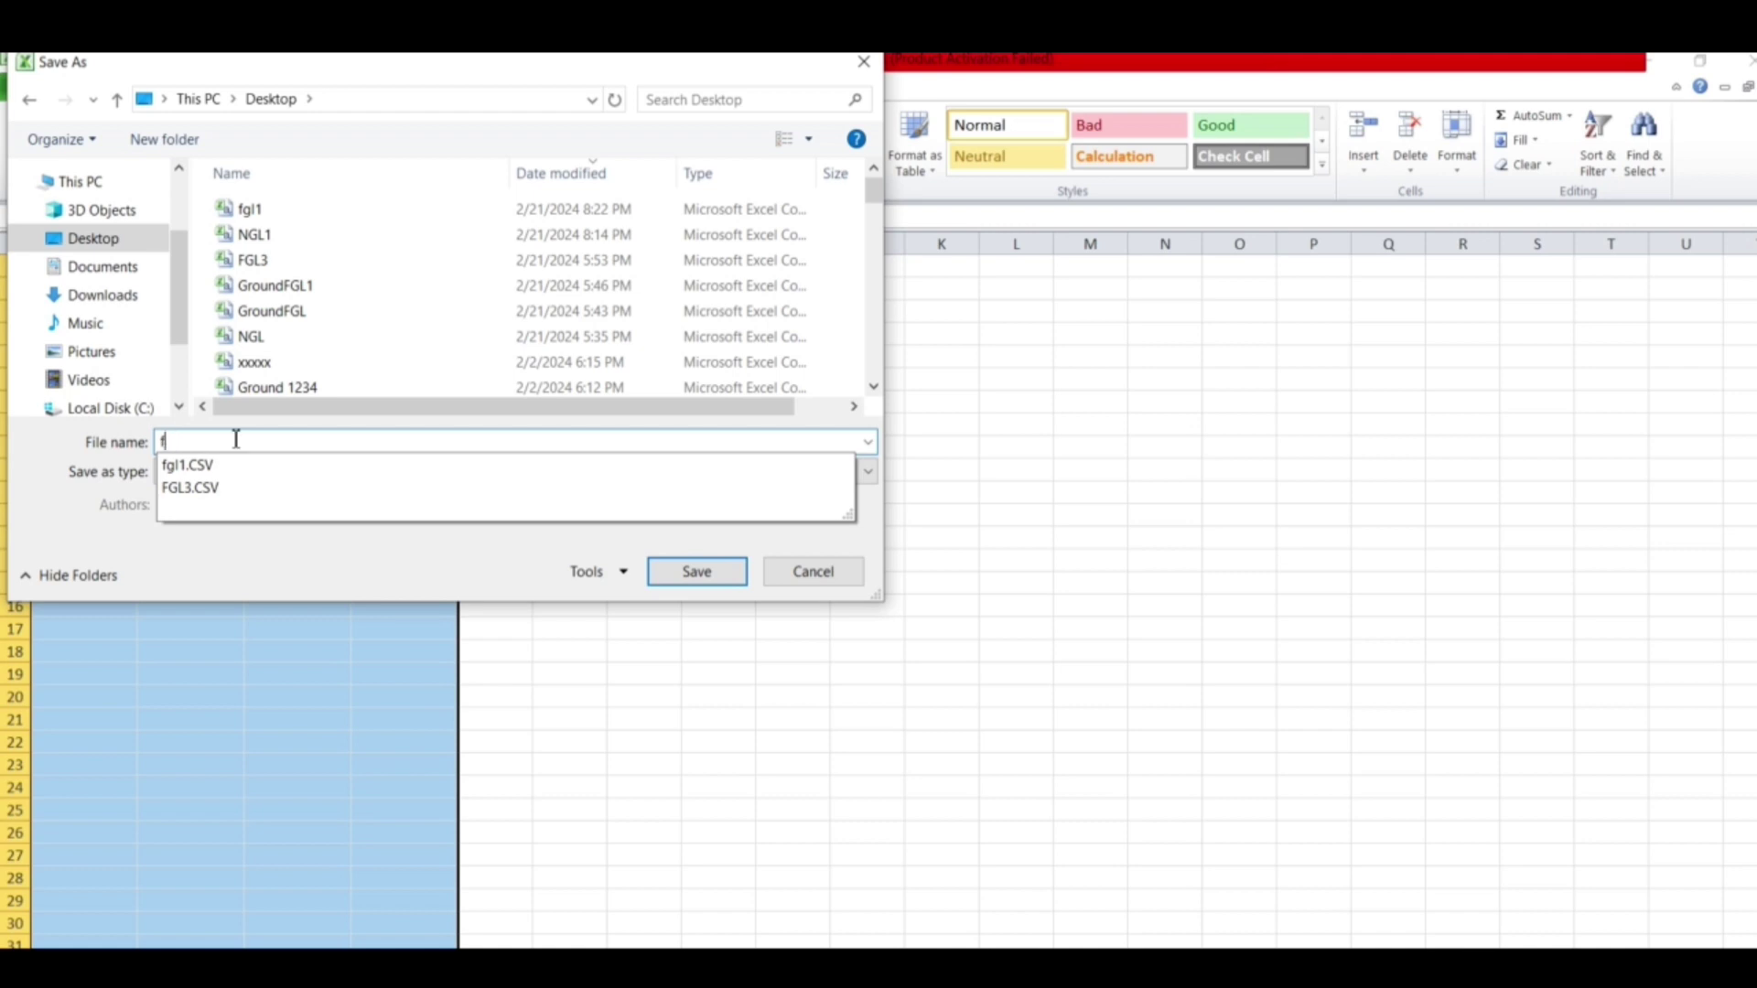
key("BackSpace")
type("FGL1")
type("11")
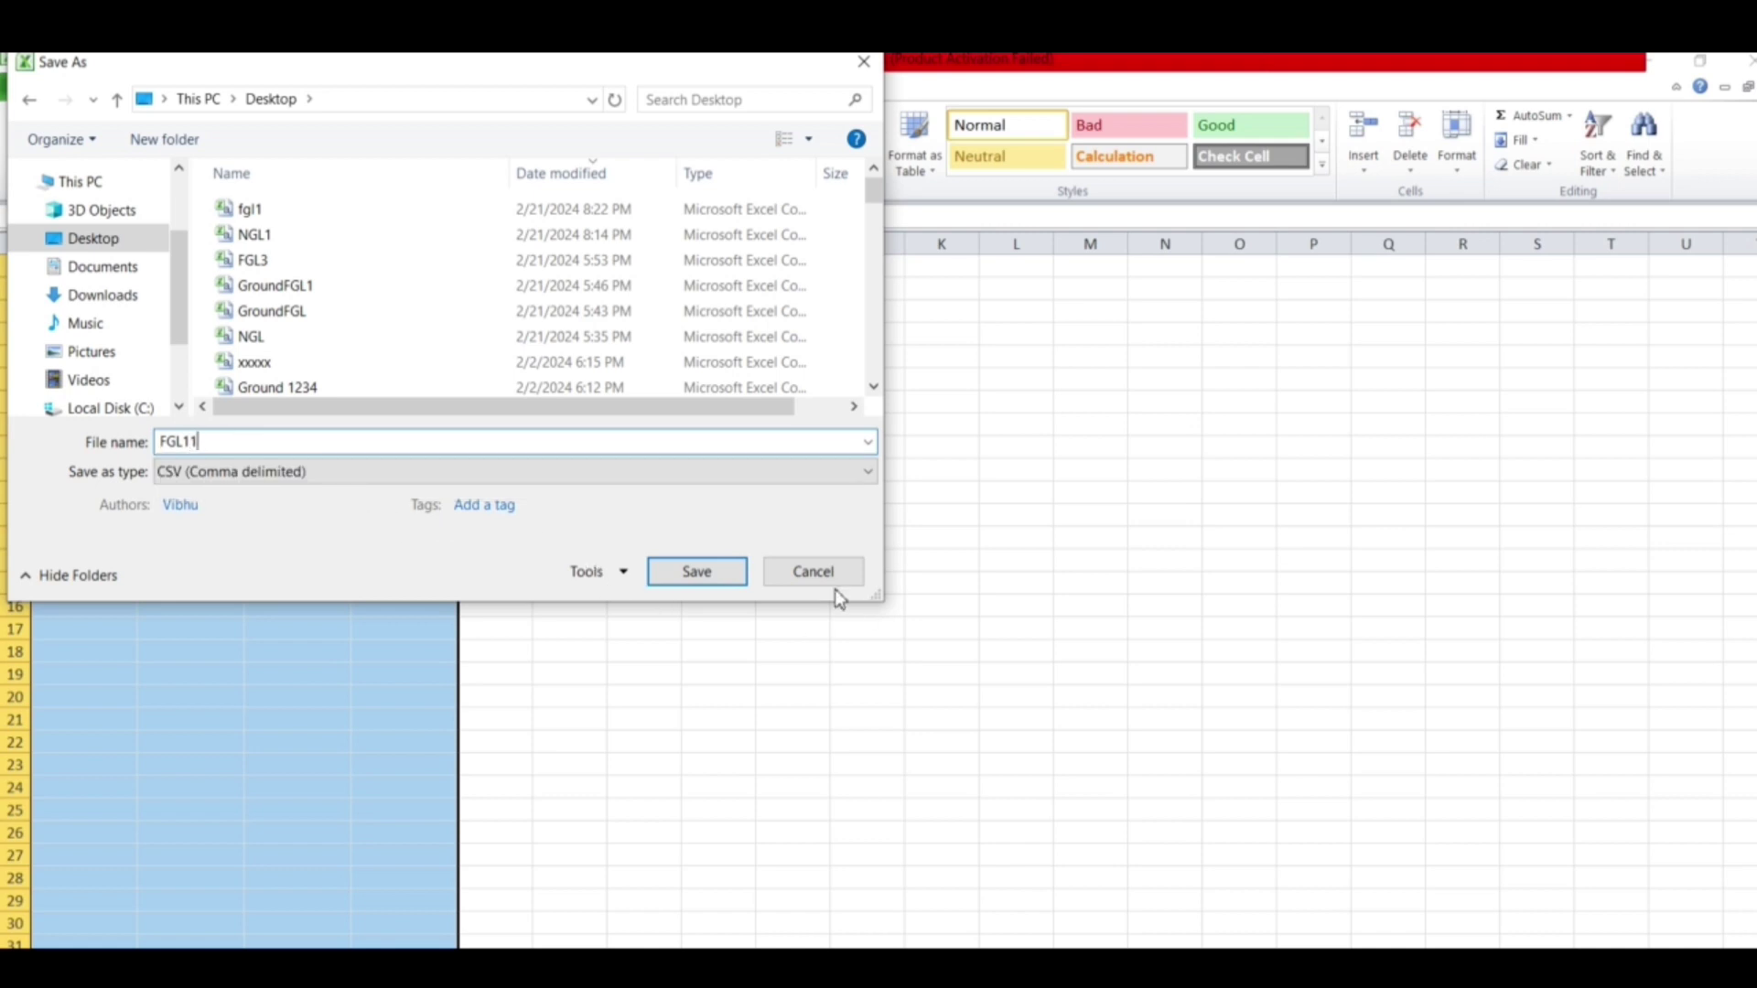
left_click(721, 576)
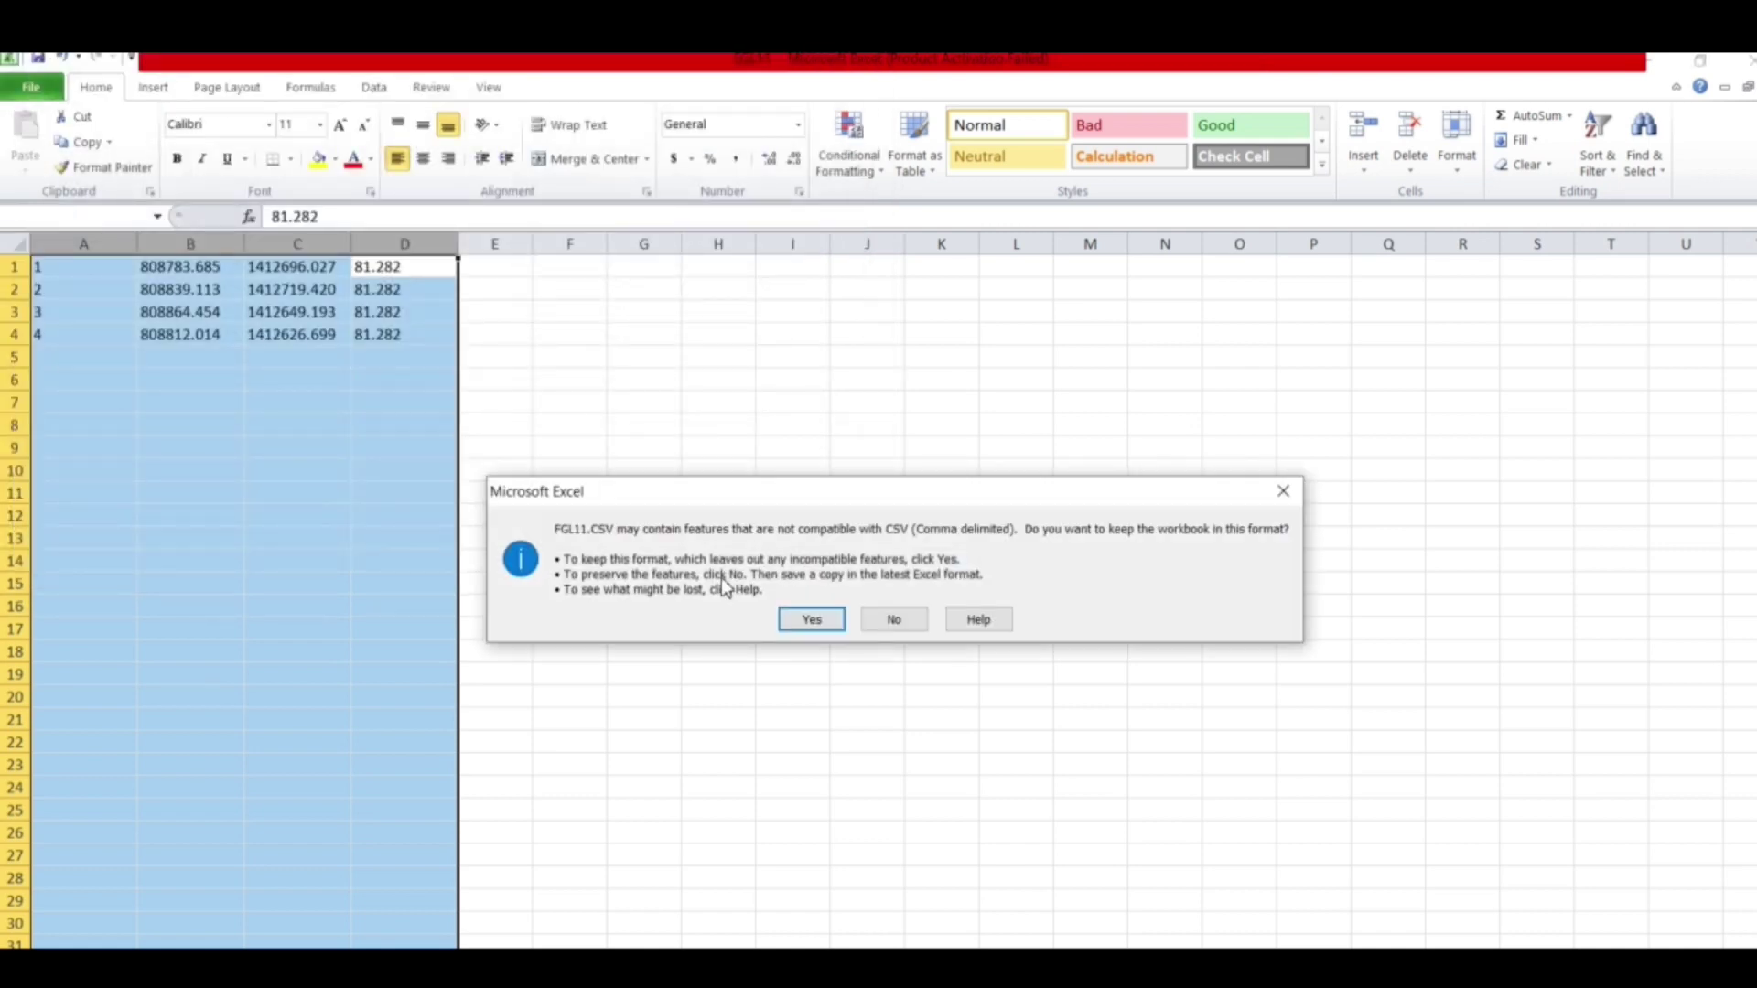
left_click(812, 621)
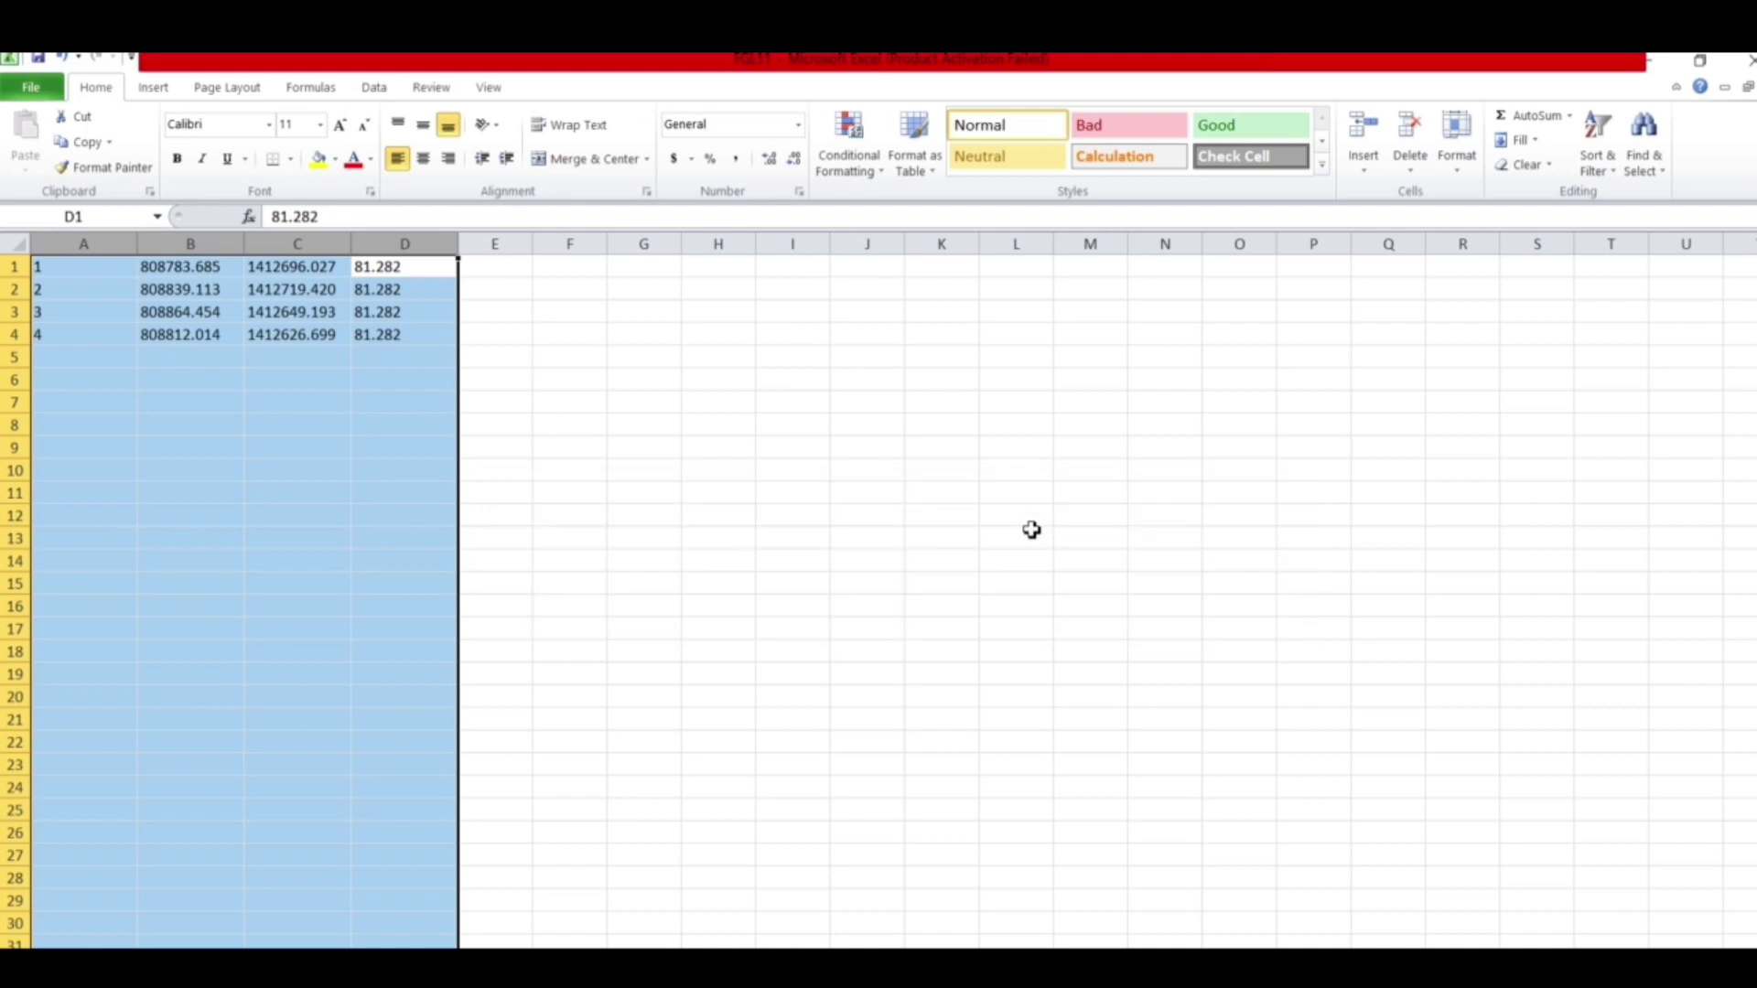
left_click(1747, 60)
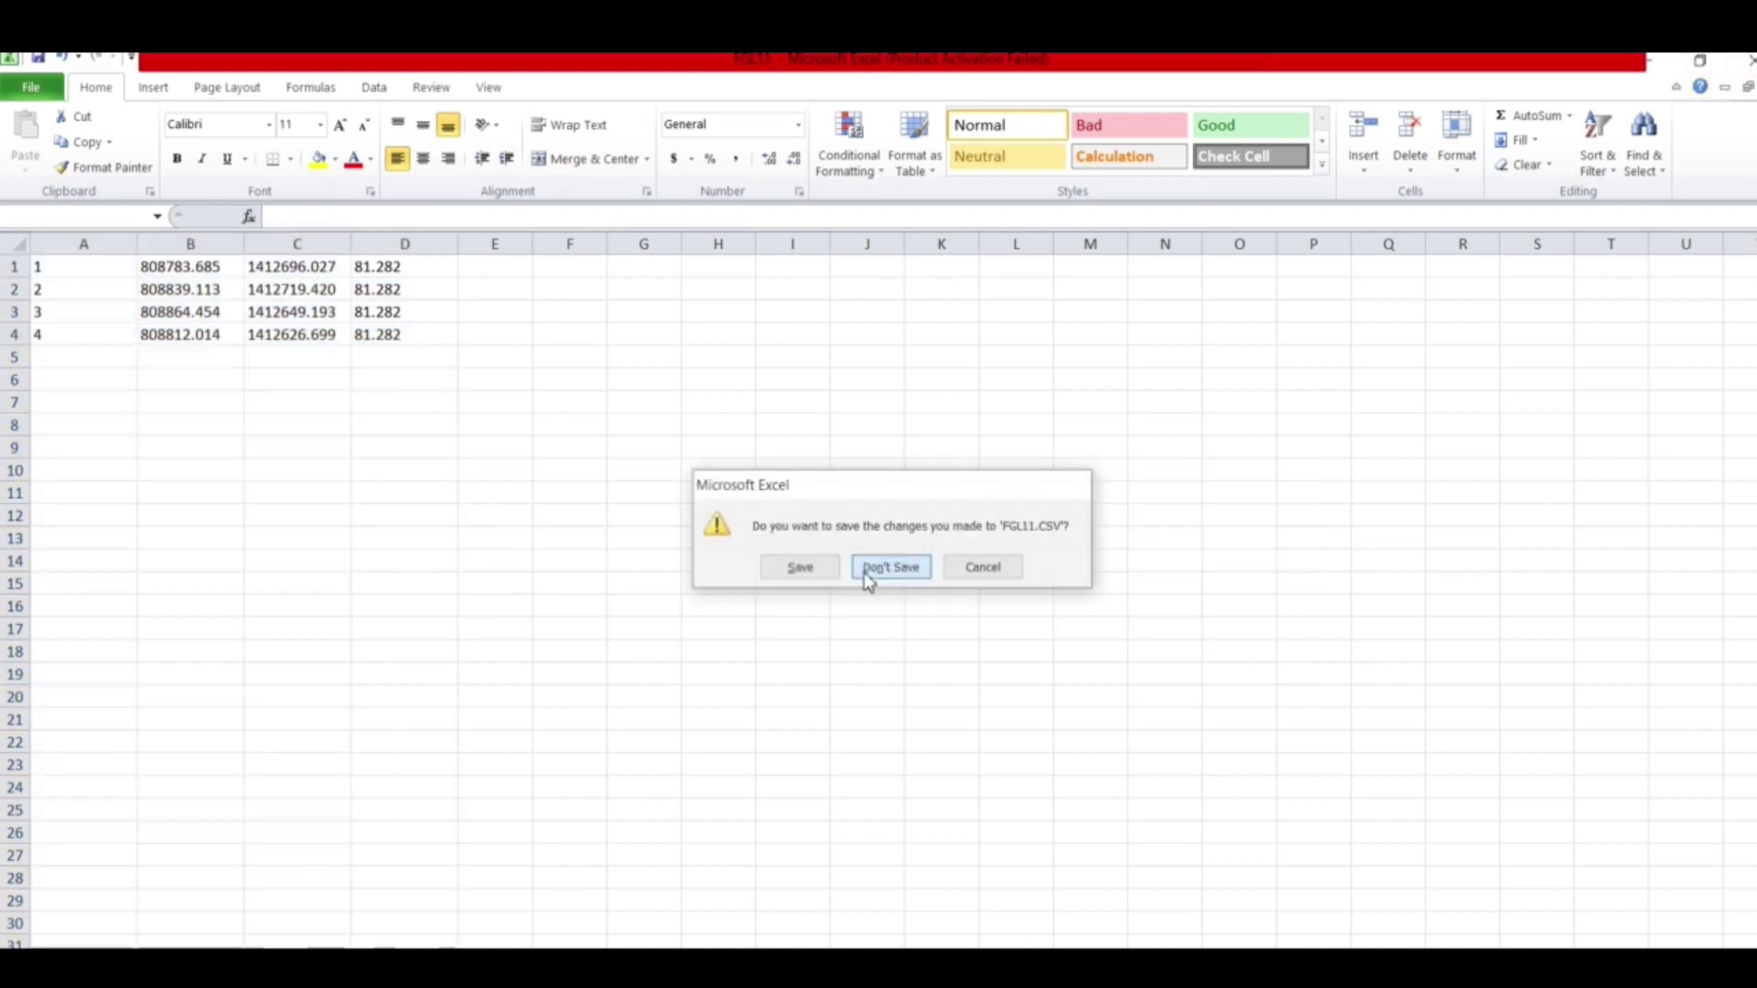
left_click(863, 569)
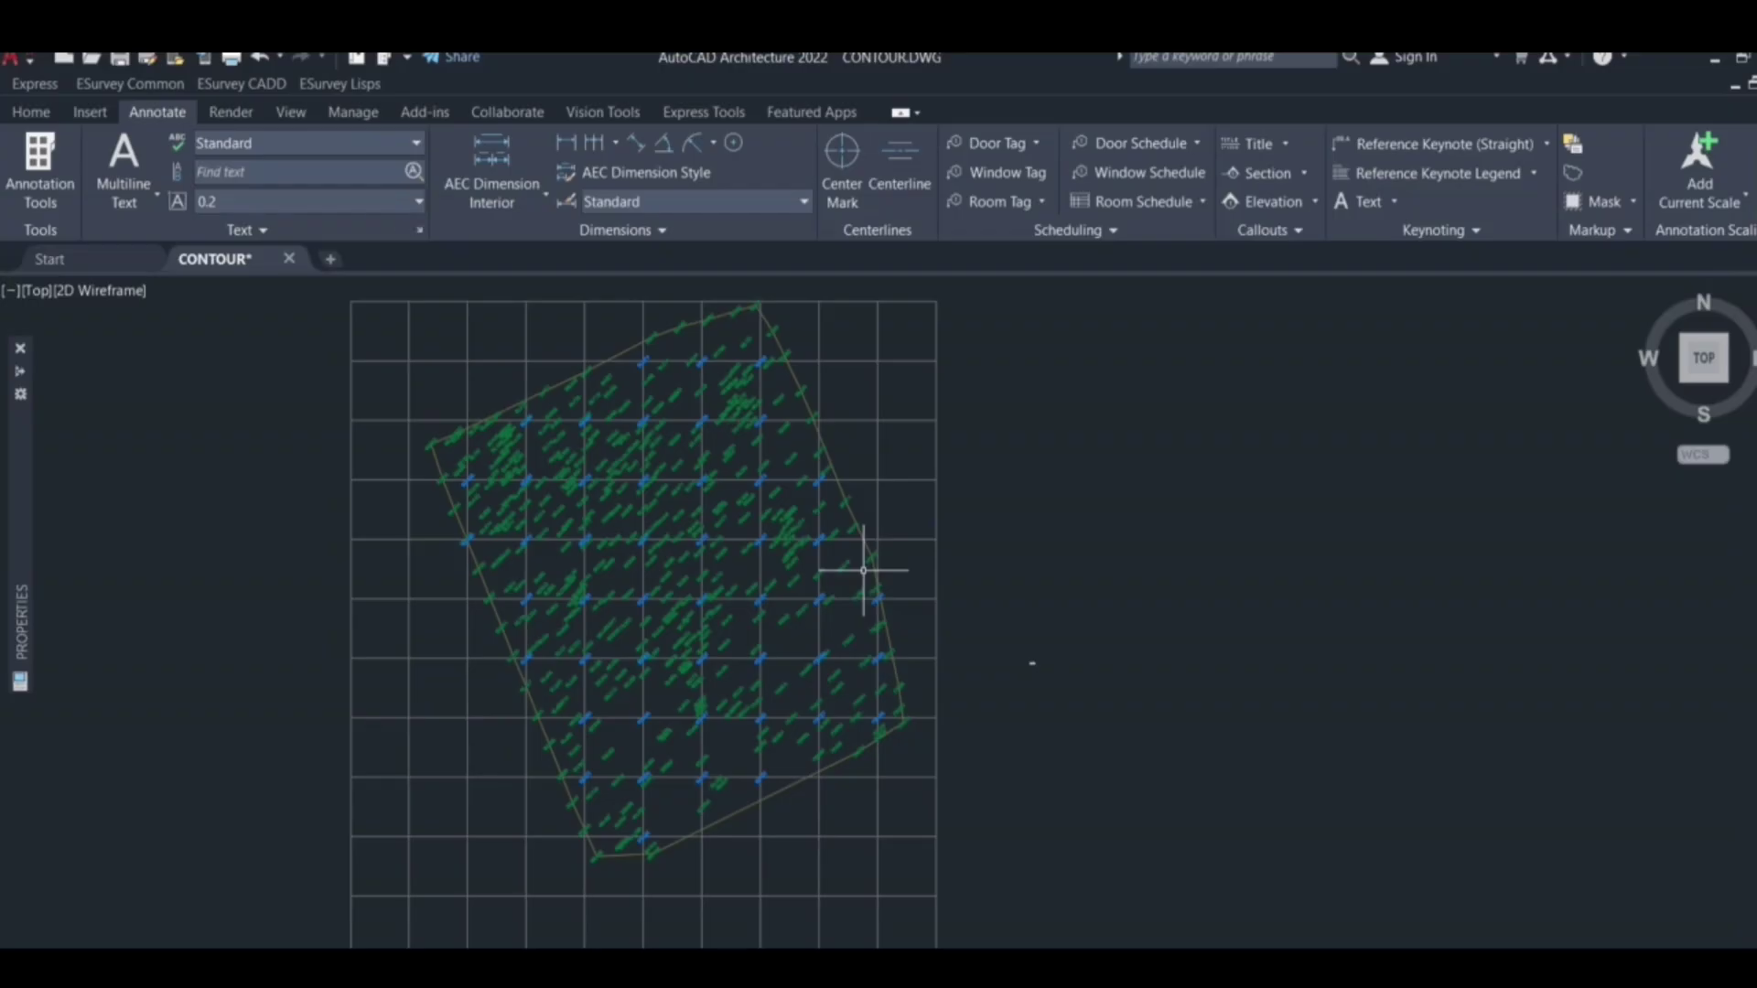
Step: Minimize AutoCAD and the Temp folder, move the FGL11 icon aside, and launch eSurvey CADD
left_click(1718, 63)
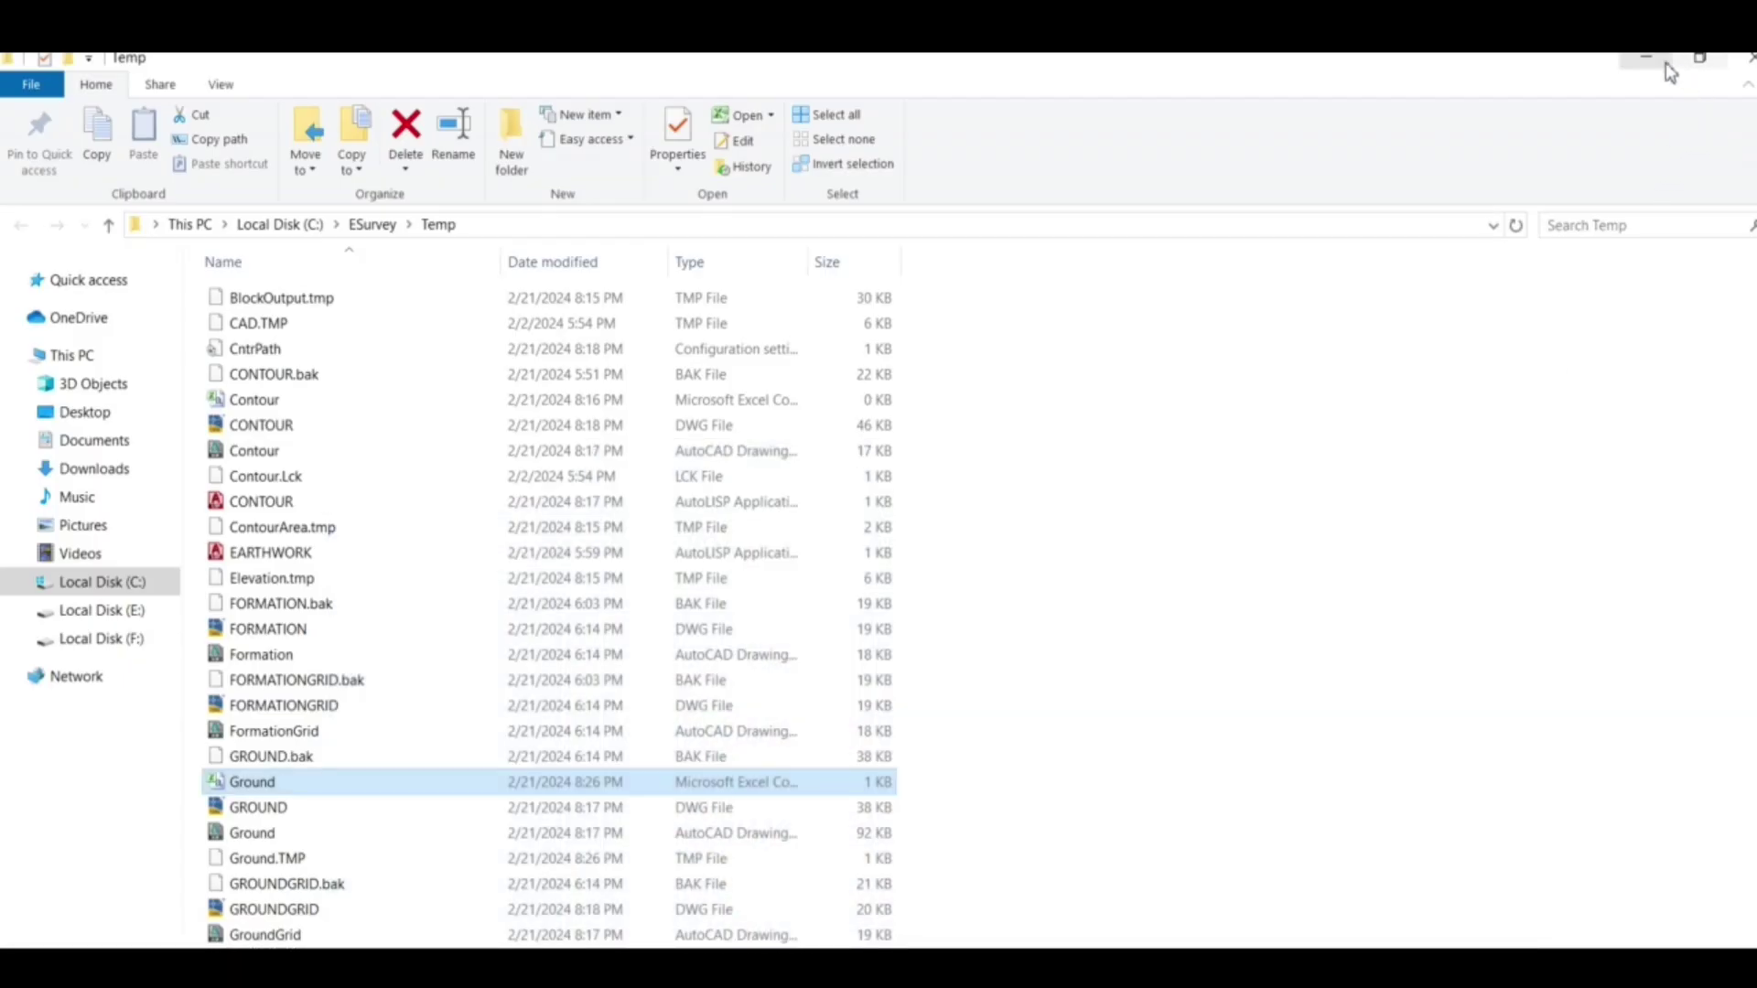
left_click(1651, 57)
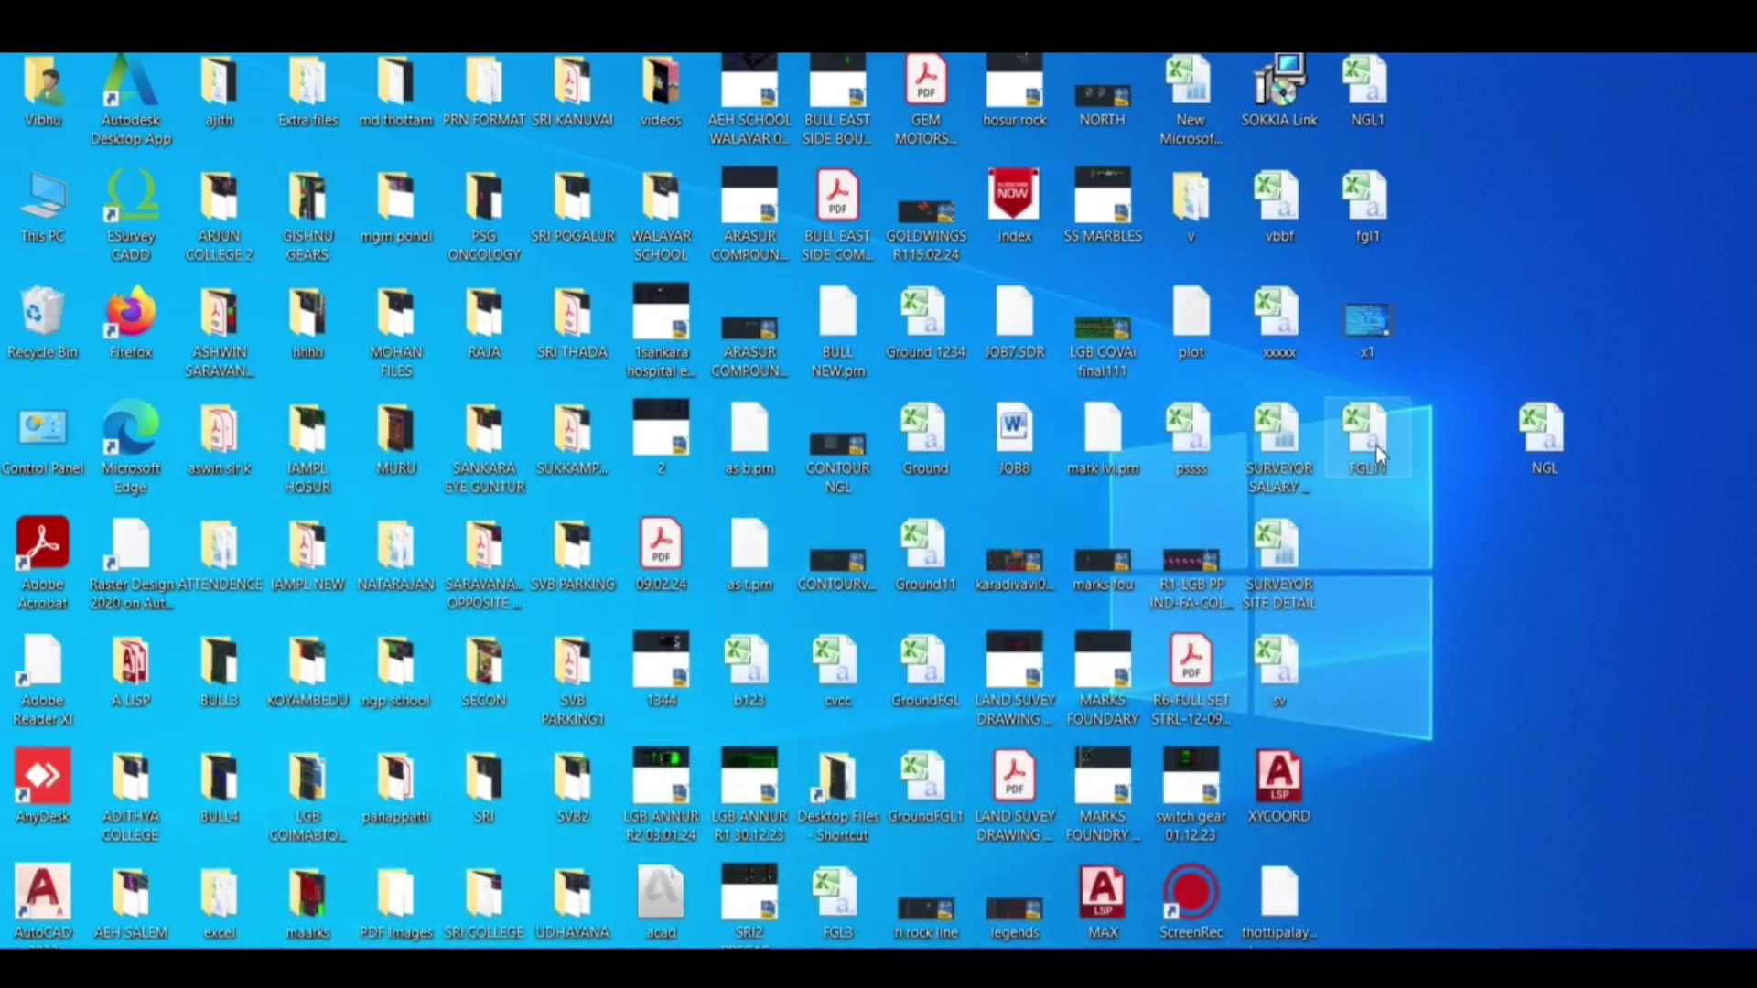
left_click_drag(1376, 446, 1539, 586)
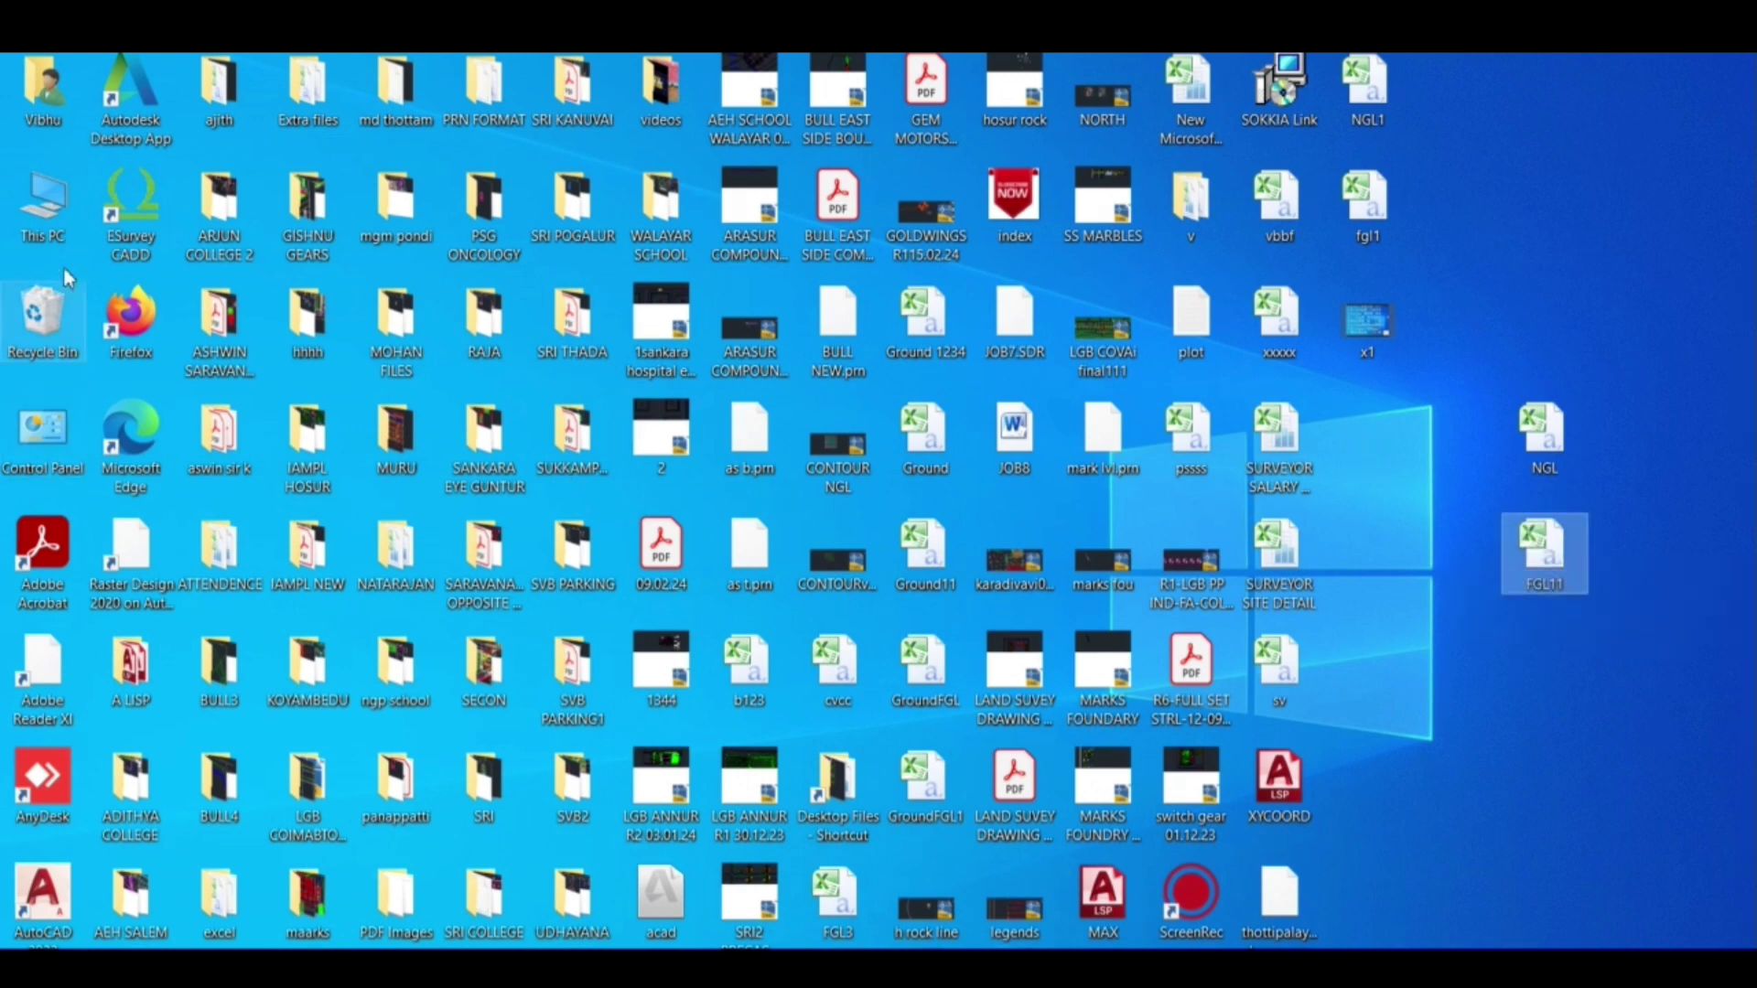
double_click(108, 215)
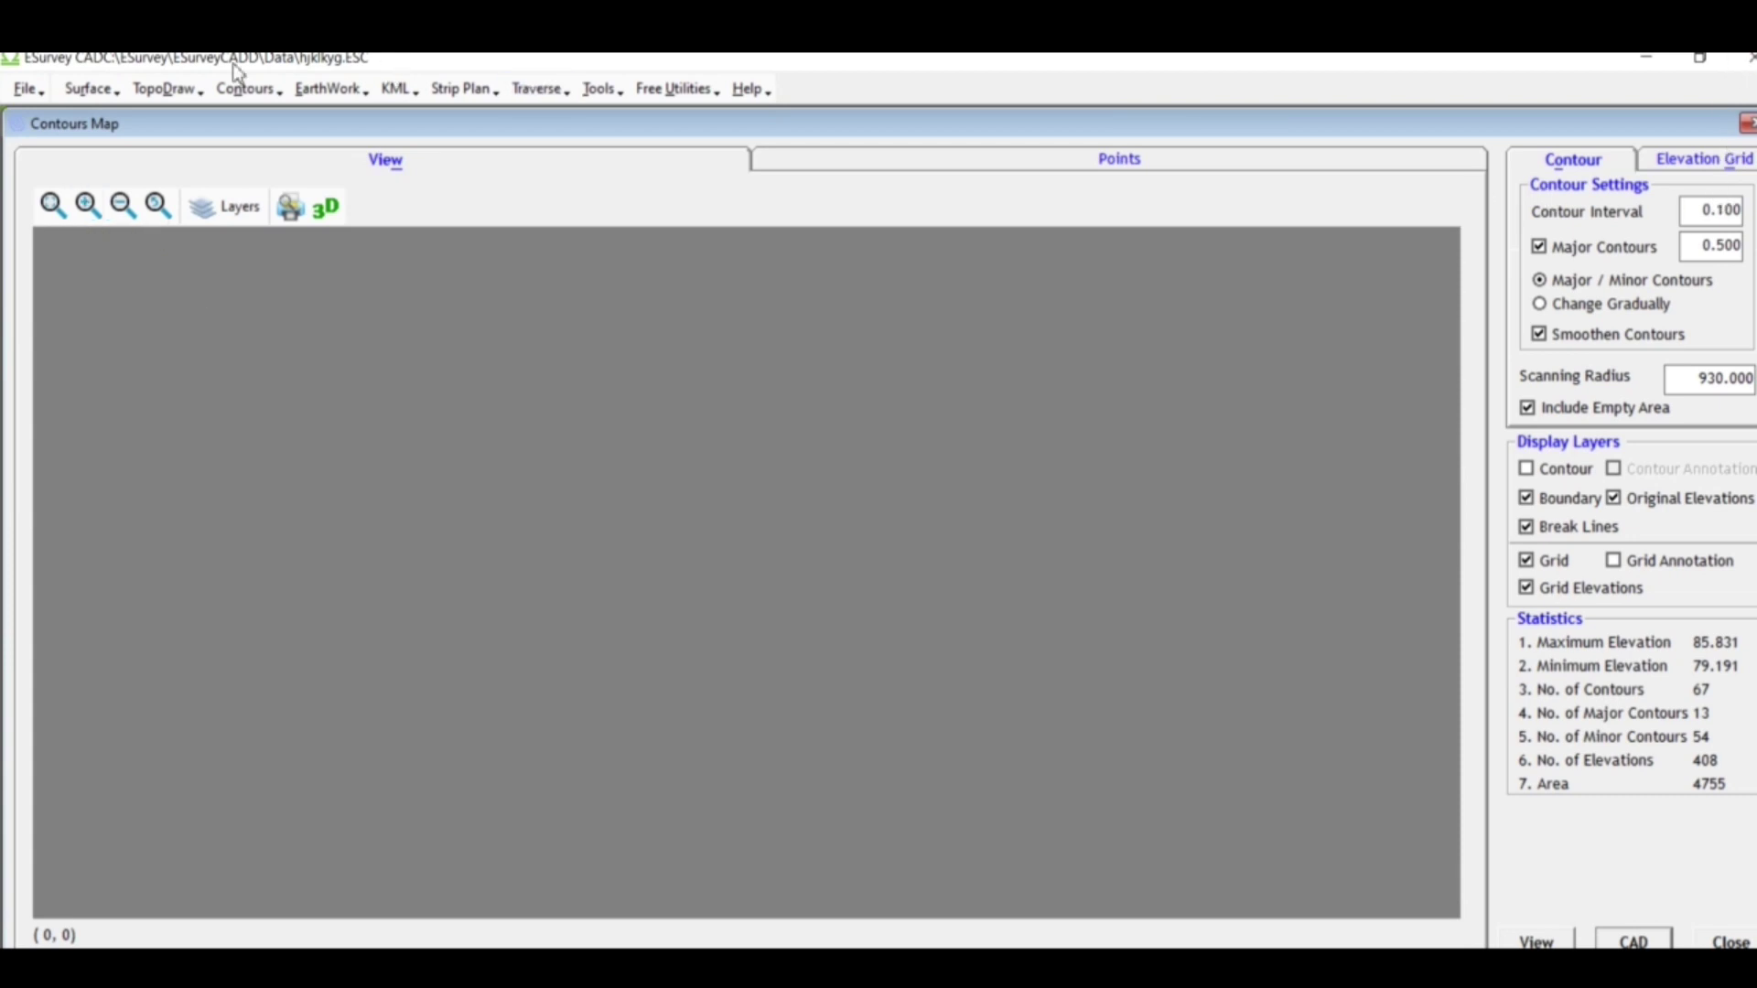
Step: Create a new Topo Draw / Contours / Earthwork project named FHHJTJTRY
left_click(25, 88)
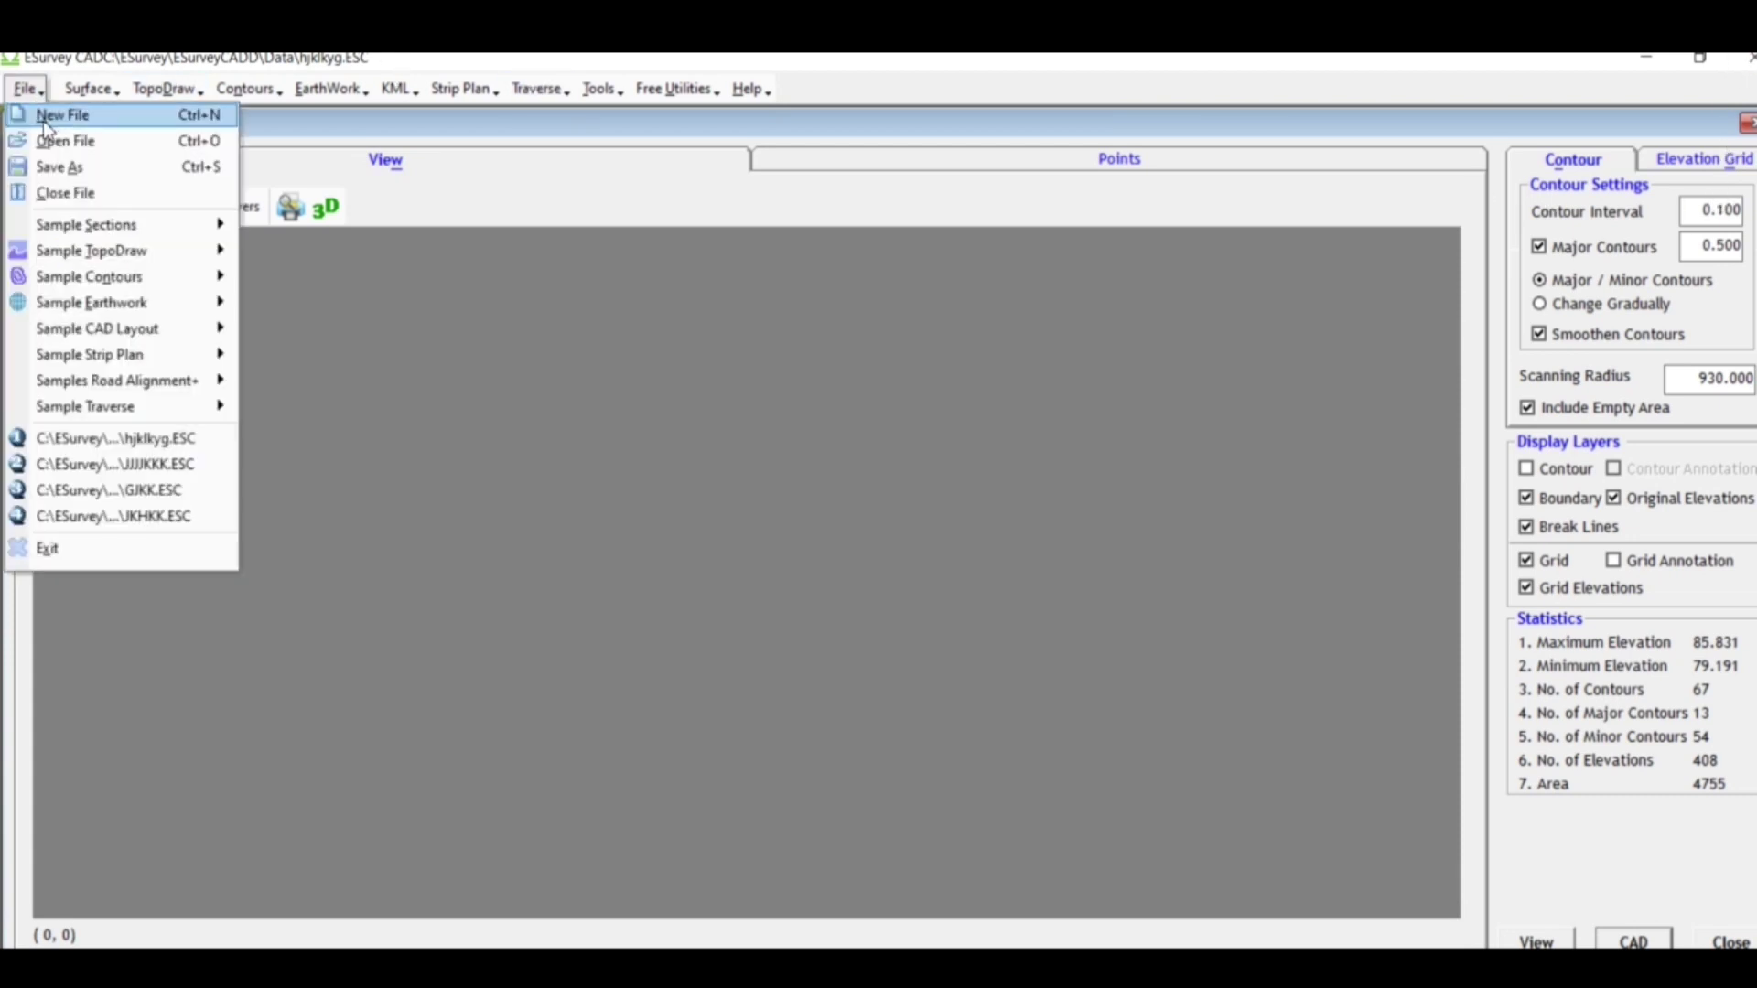
left_click(44, 117)
left_click(834, 475)
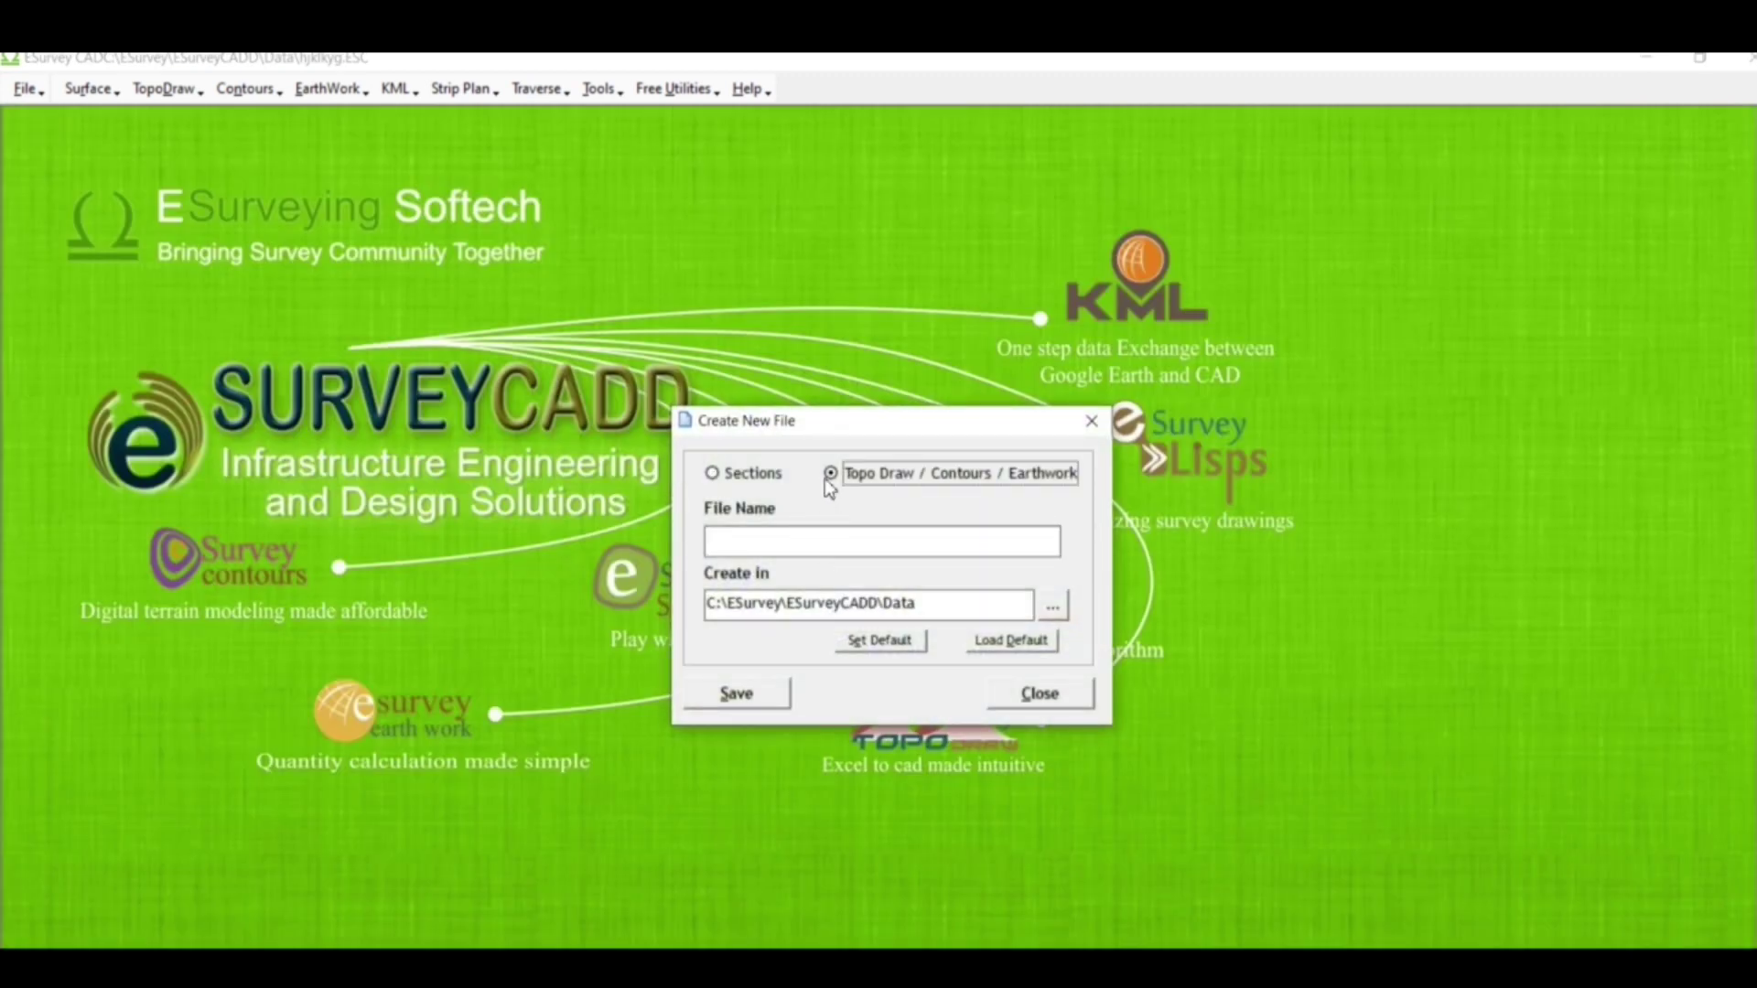
left_click(797, 541)
type("FH")
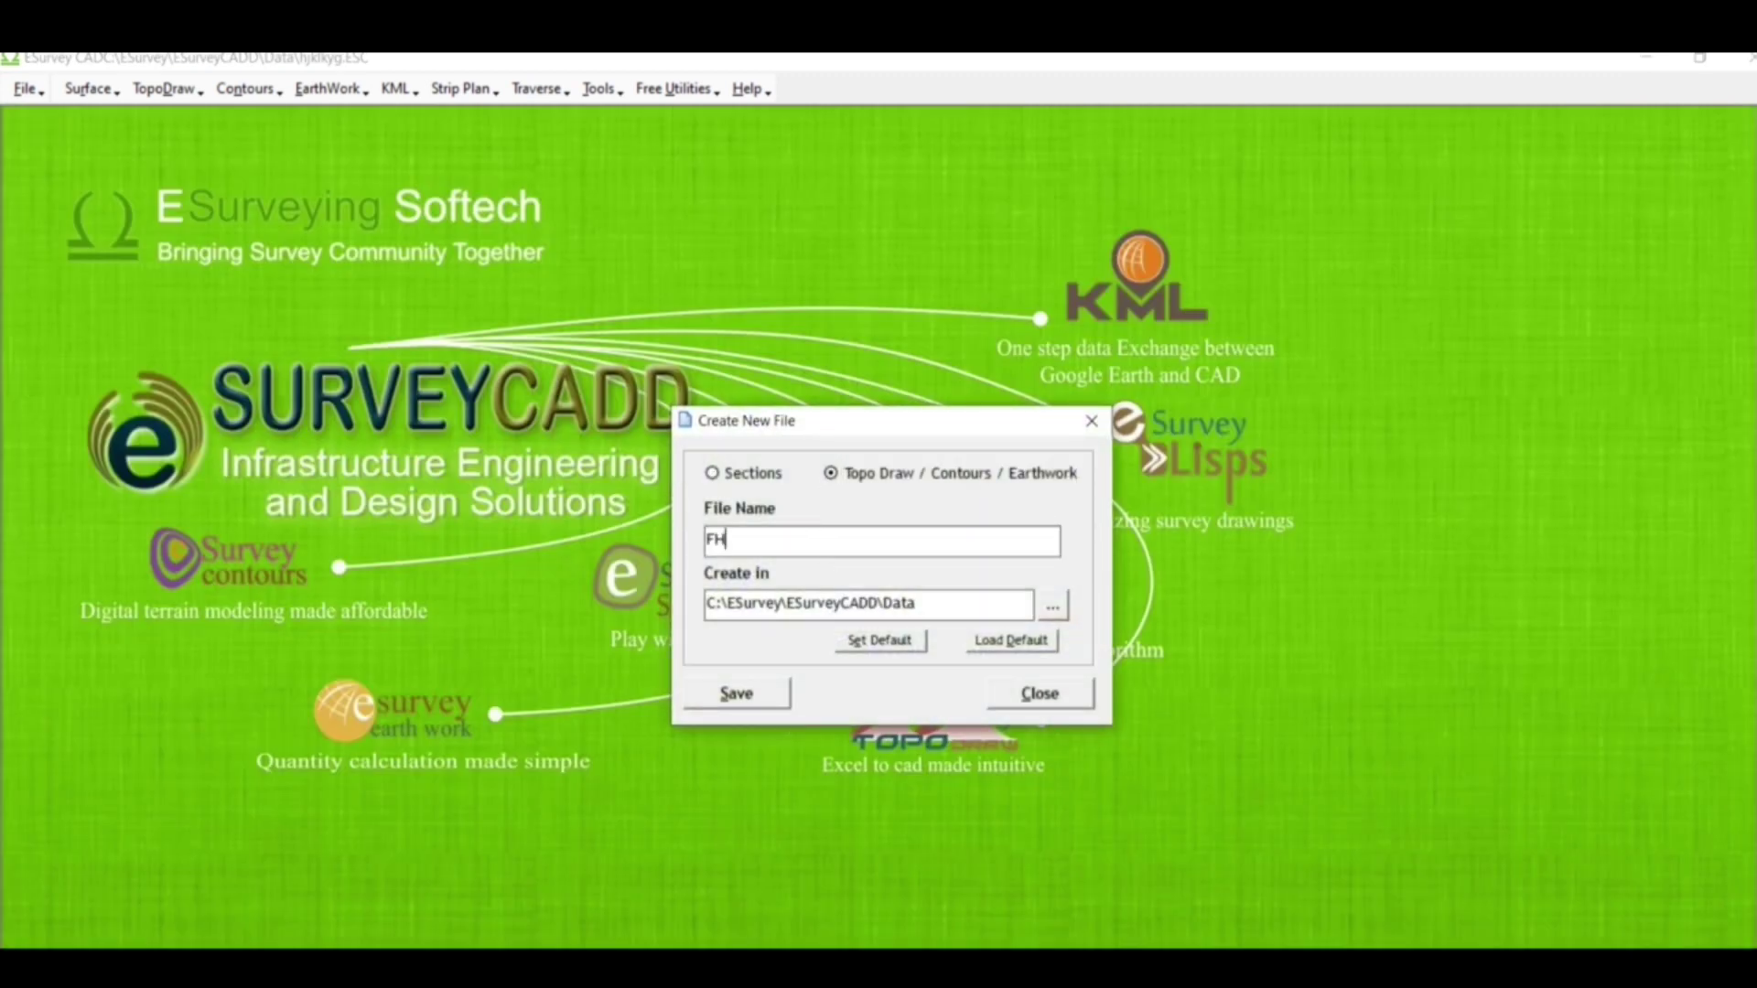
type("HJTJTRY")
left_click(754, 697)
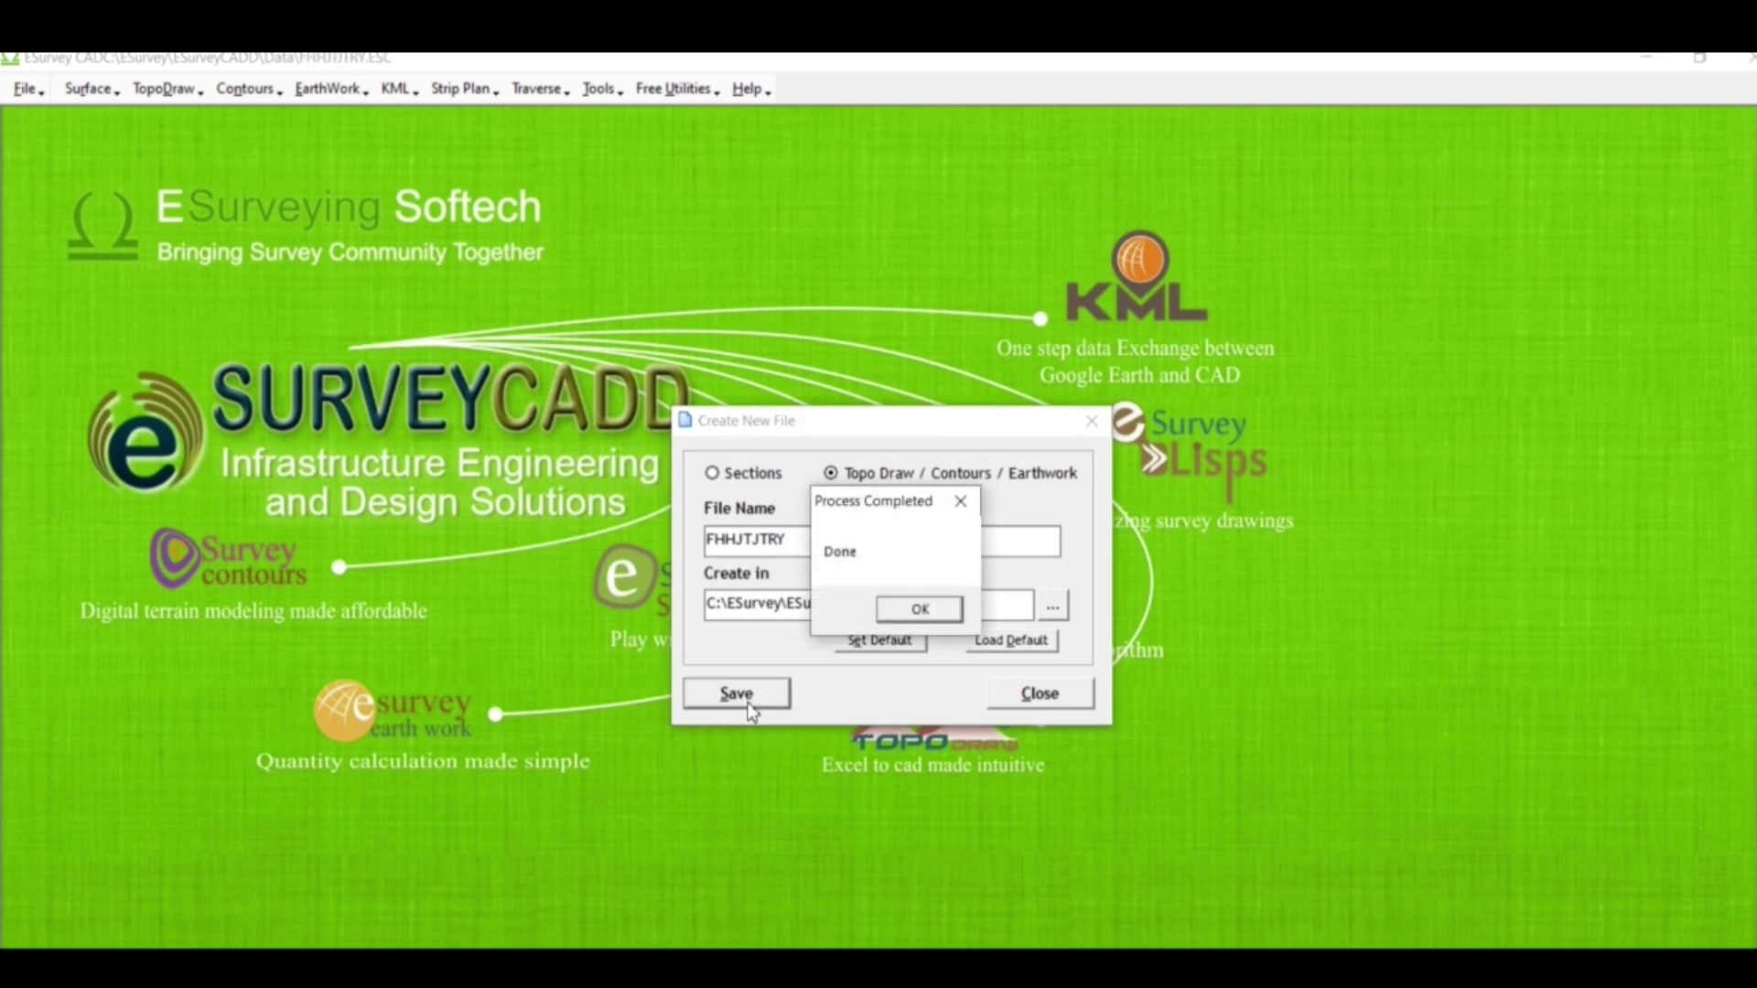
key("Return")
Step: Import the 4 points from FGL11.CSV via Surface > Import Data and close the window
left_click(85, 89)
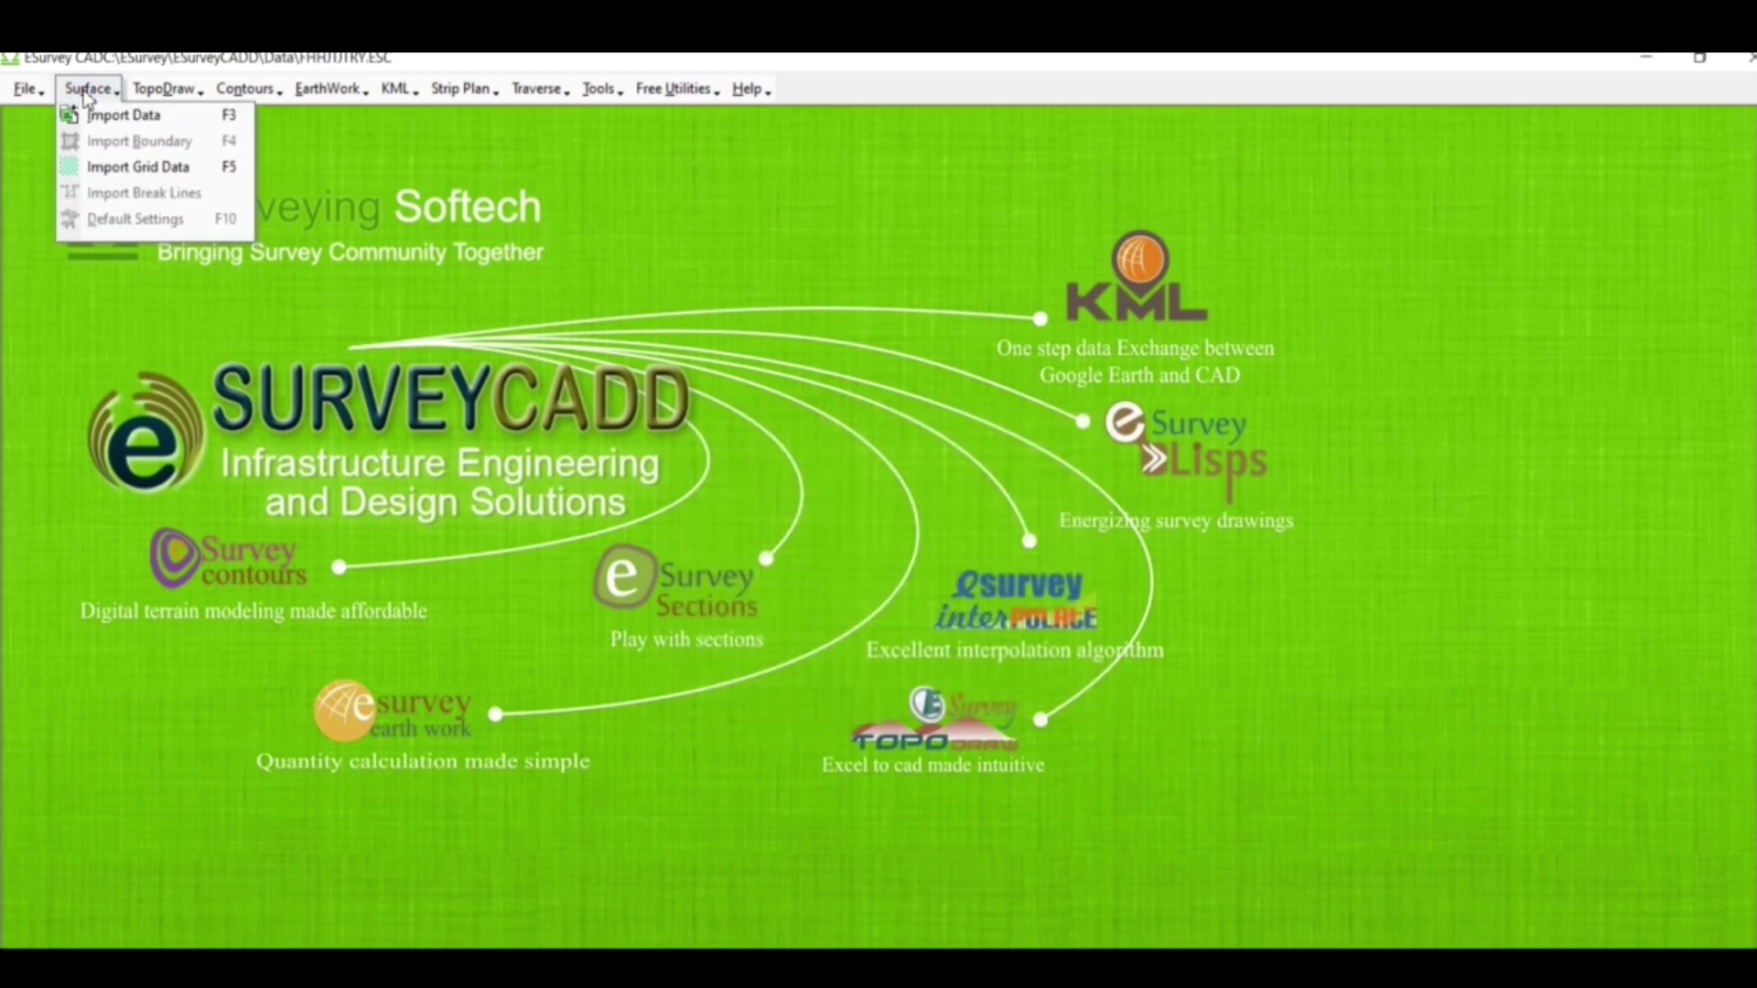
left_click(101, 123)
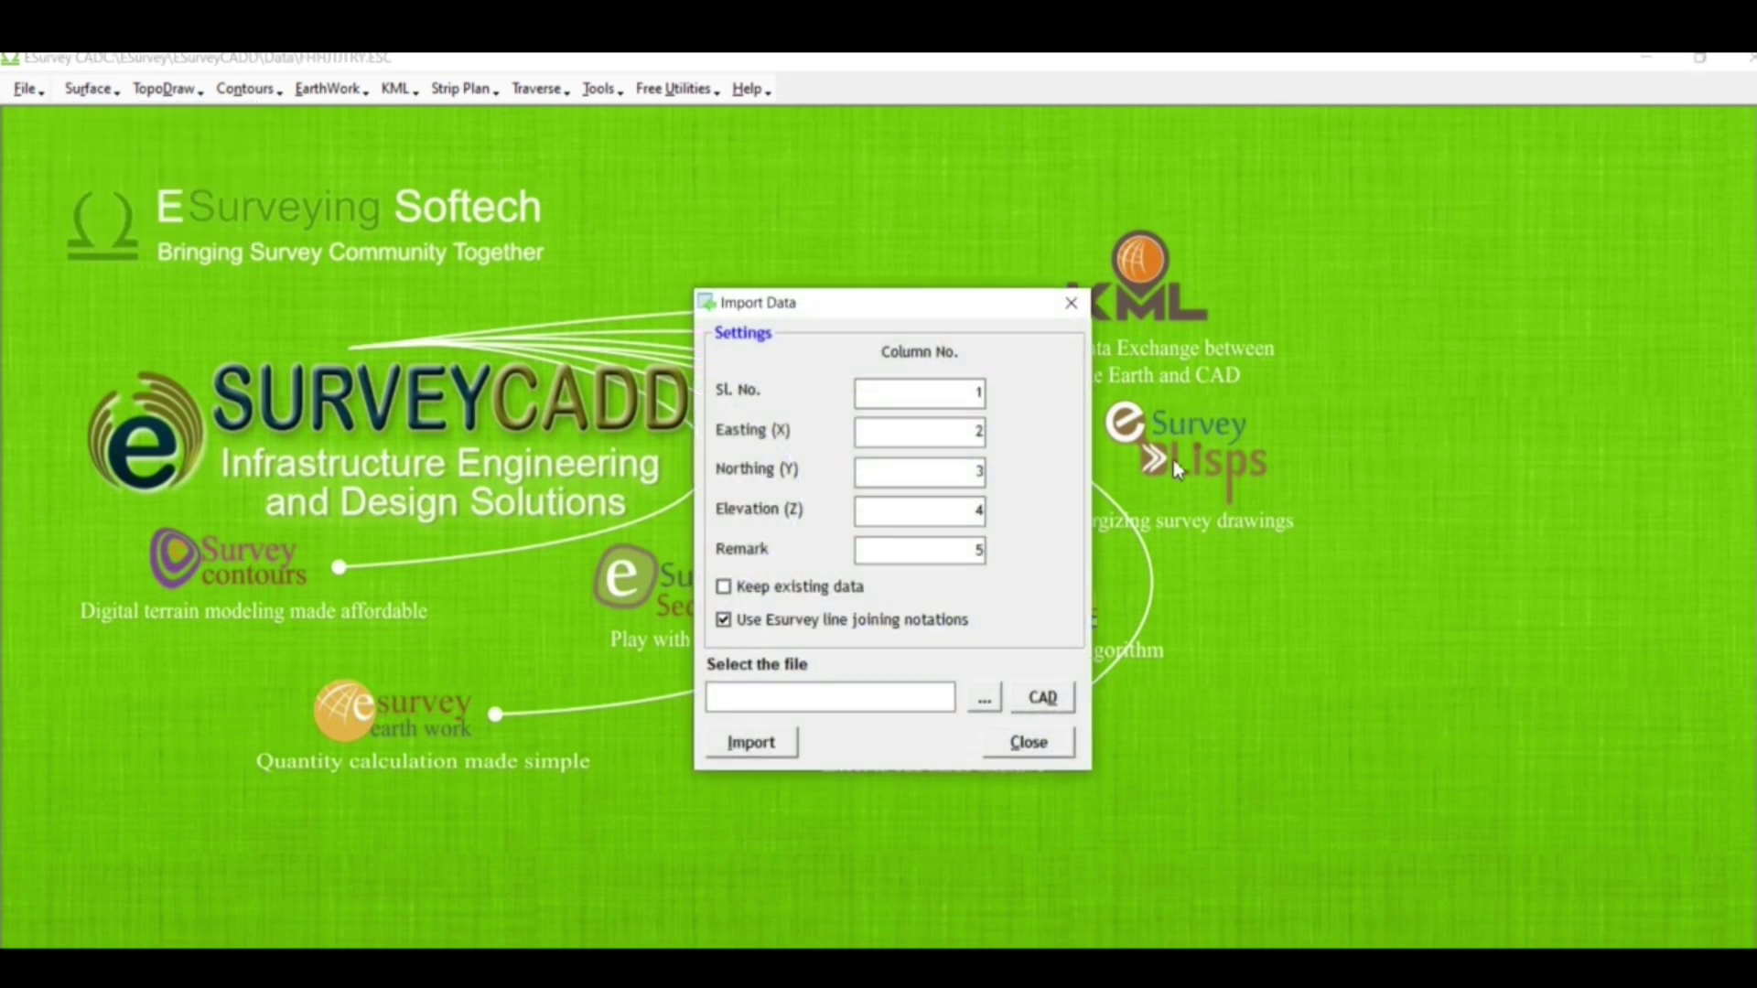
left_click(994, 707)
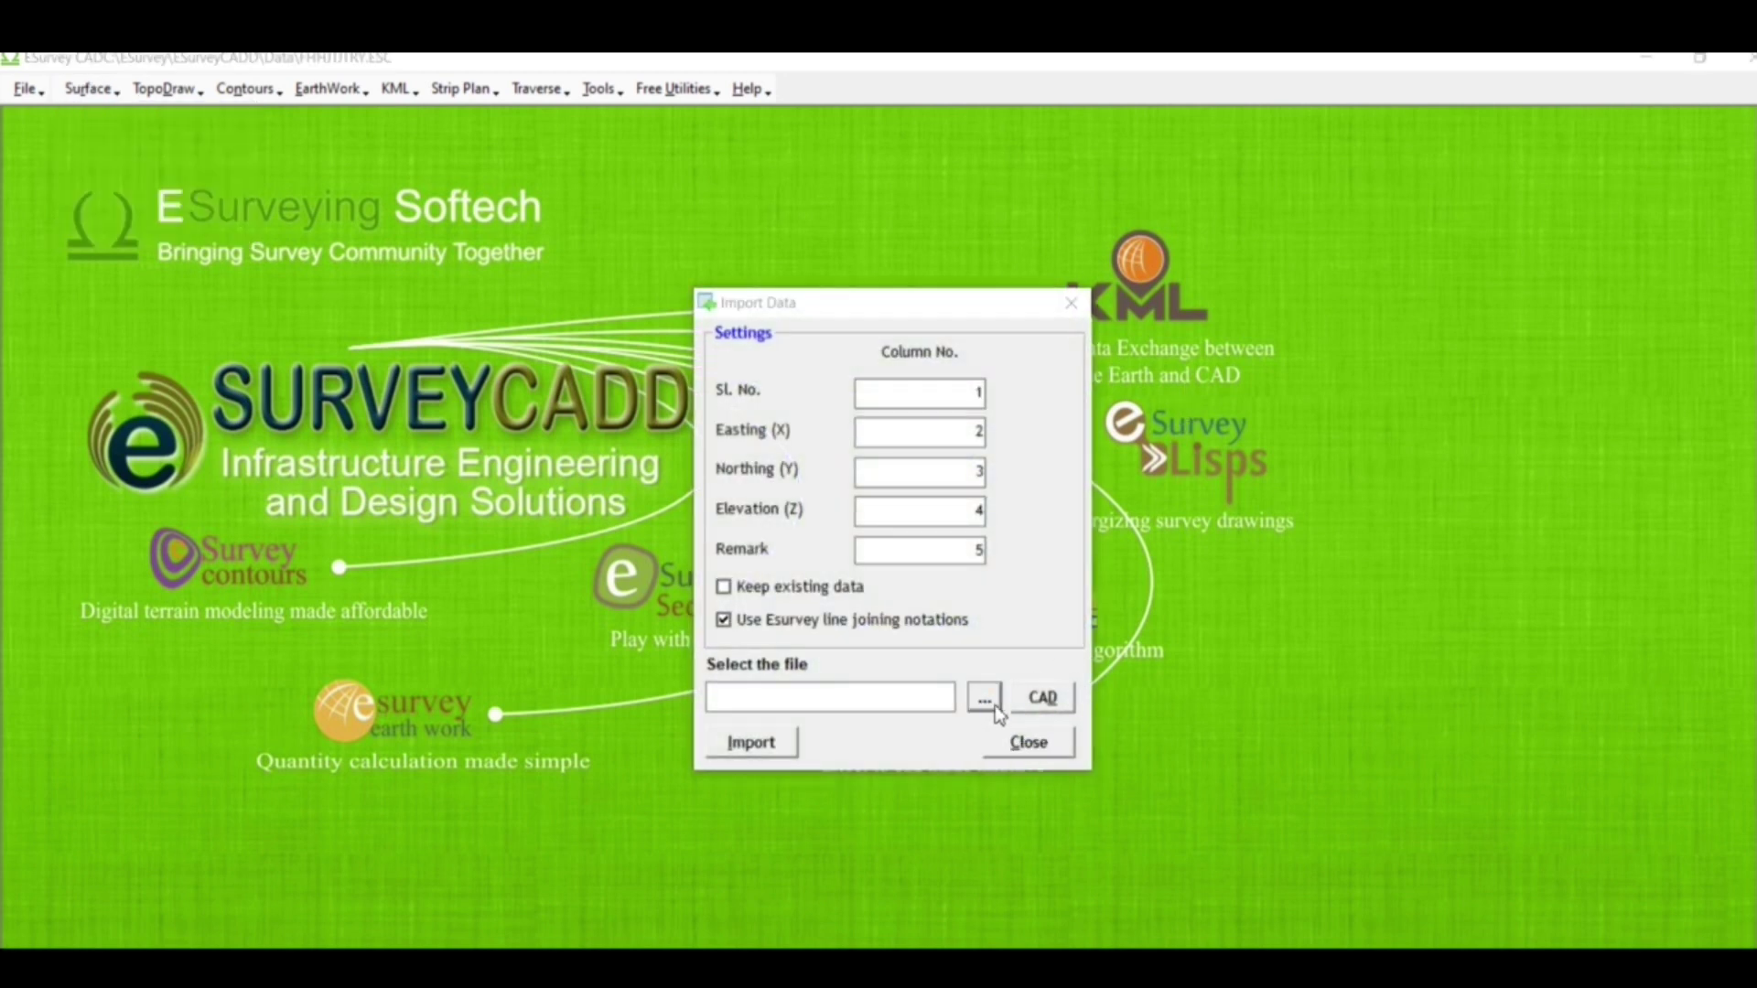
left_click(271, 270)
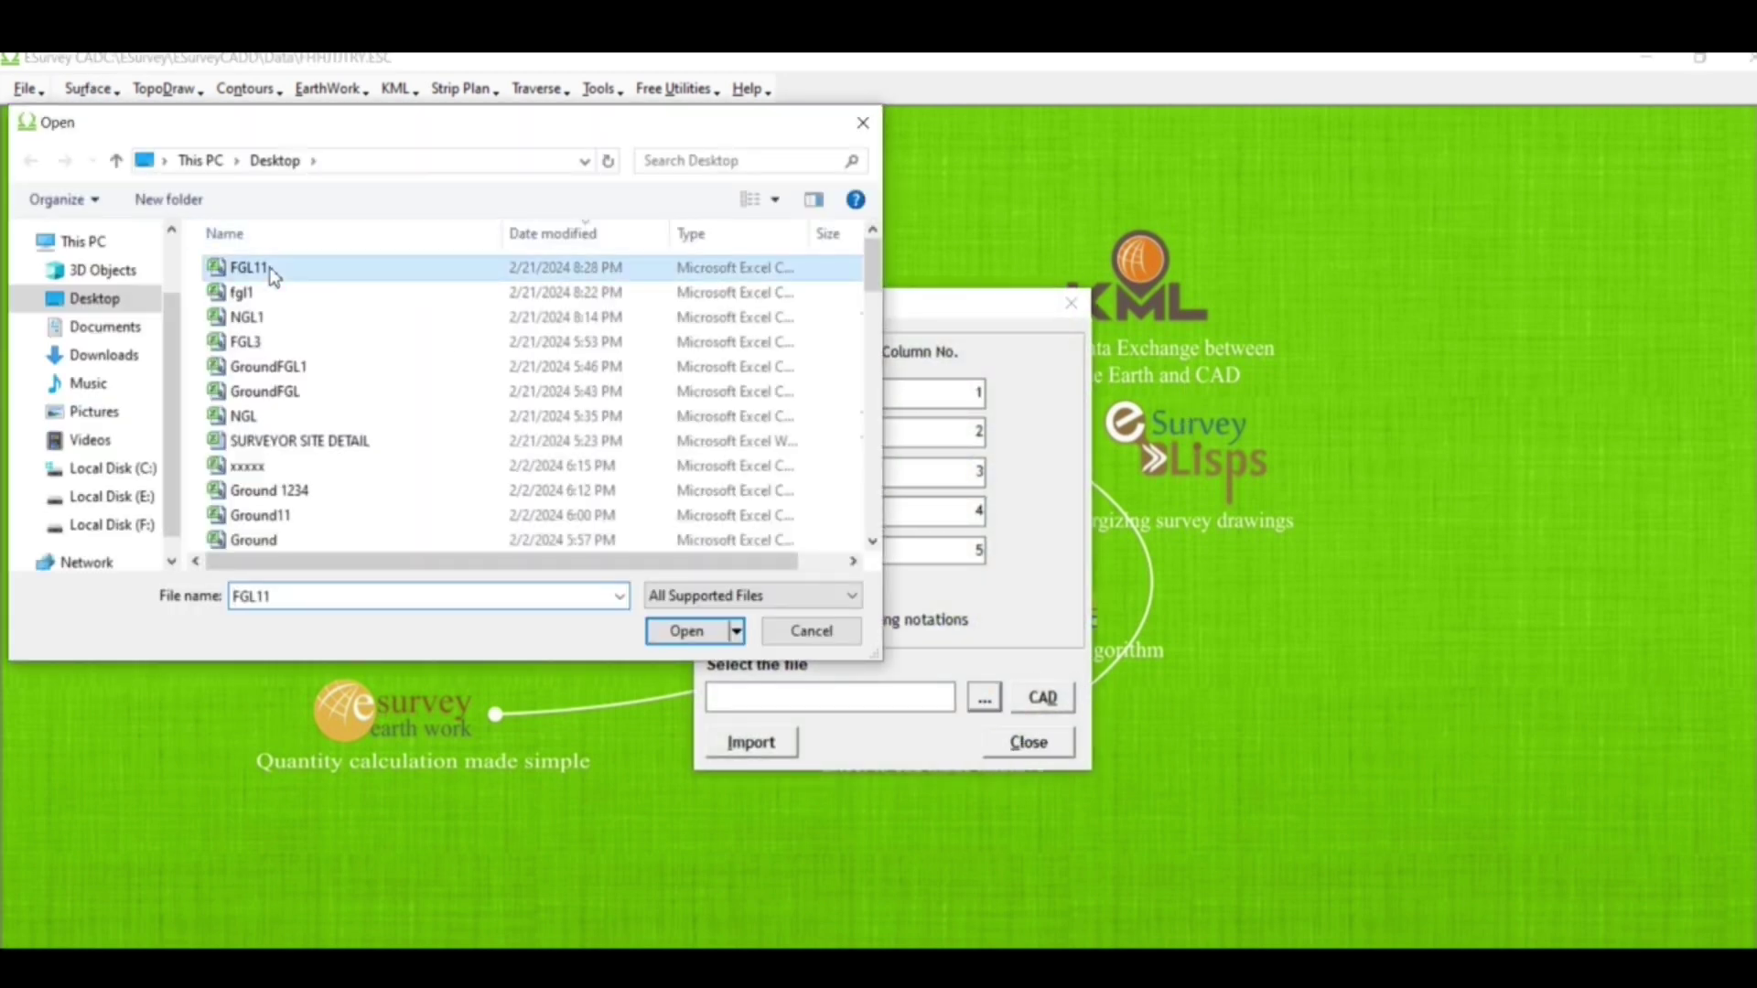
left_click(692, 634)
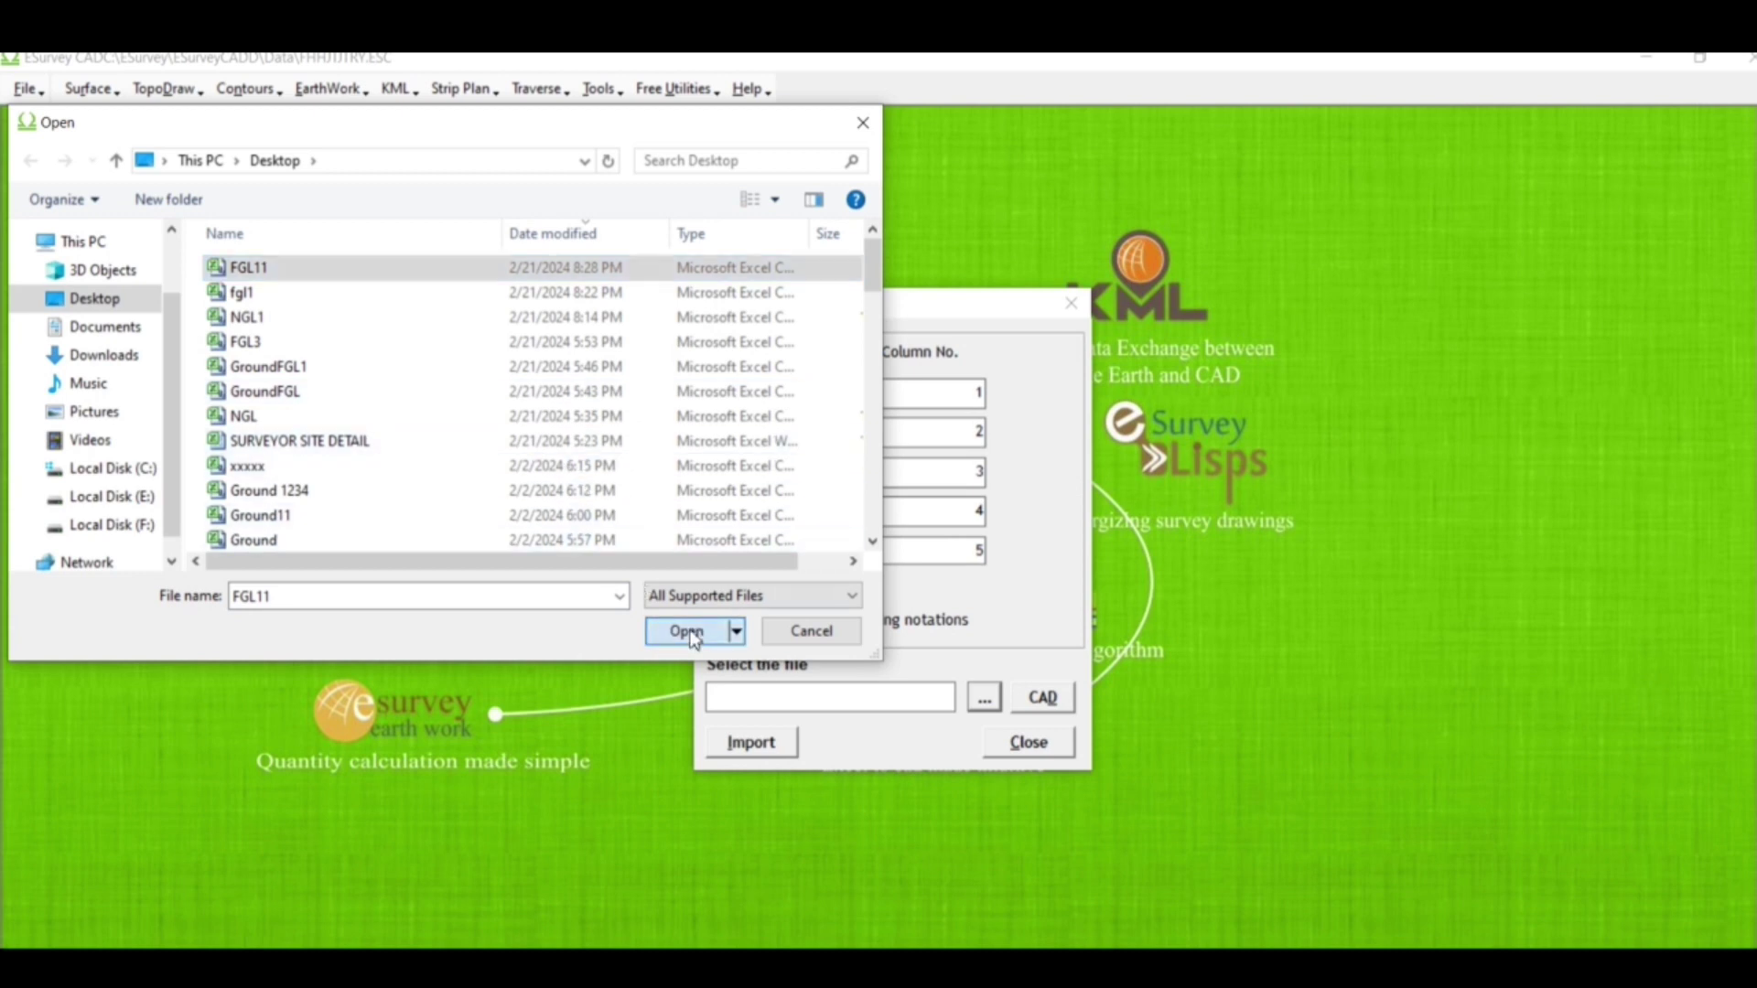
left_click(730, 743)
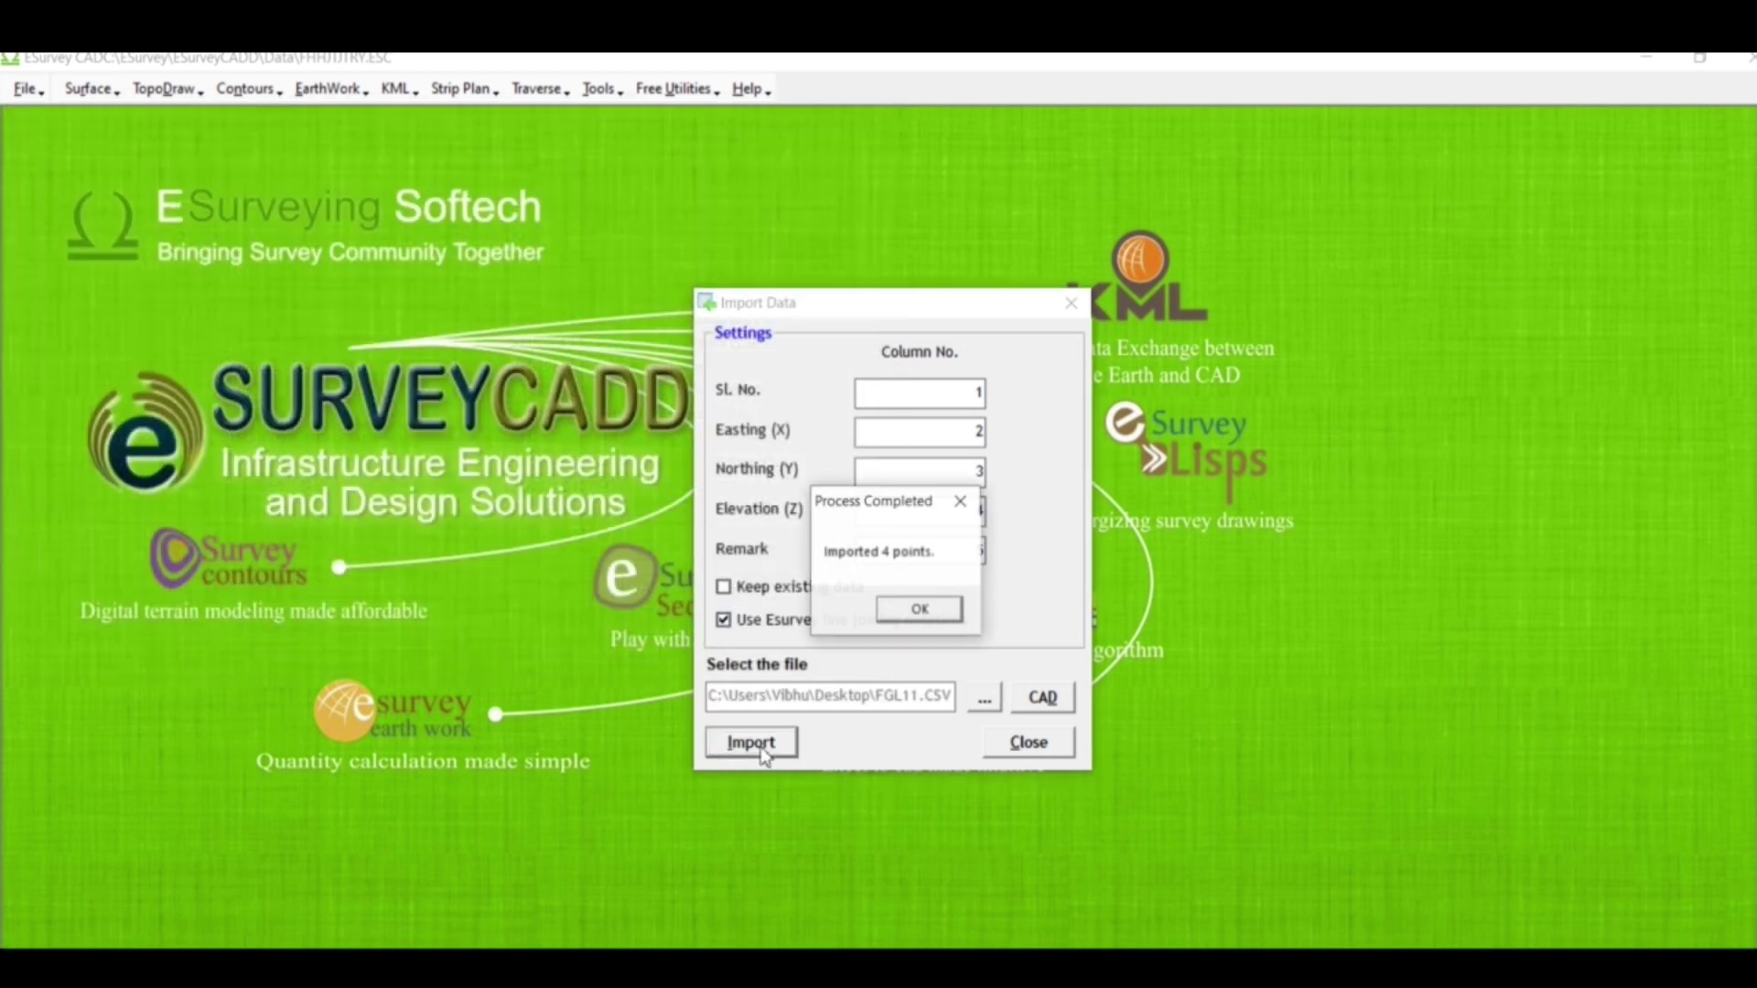
left_click(918, 611)
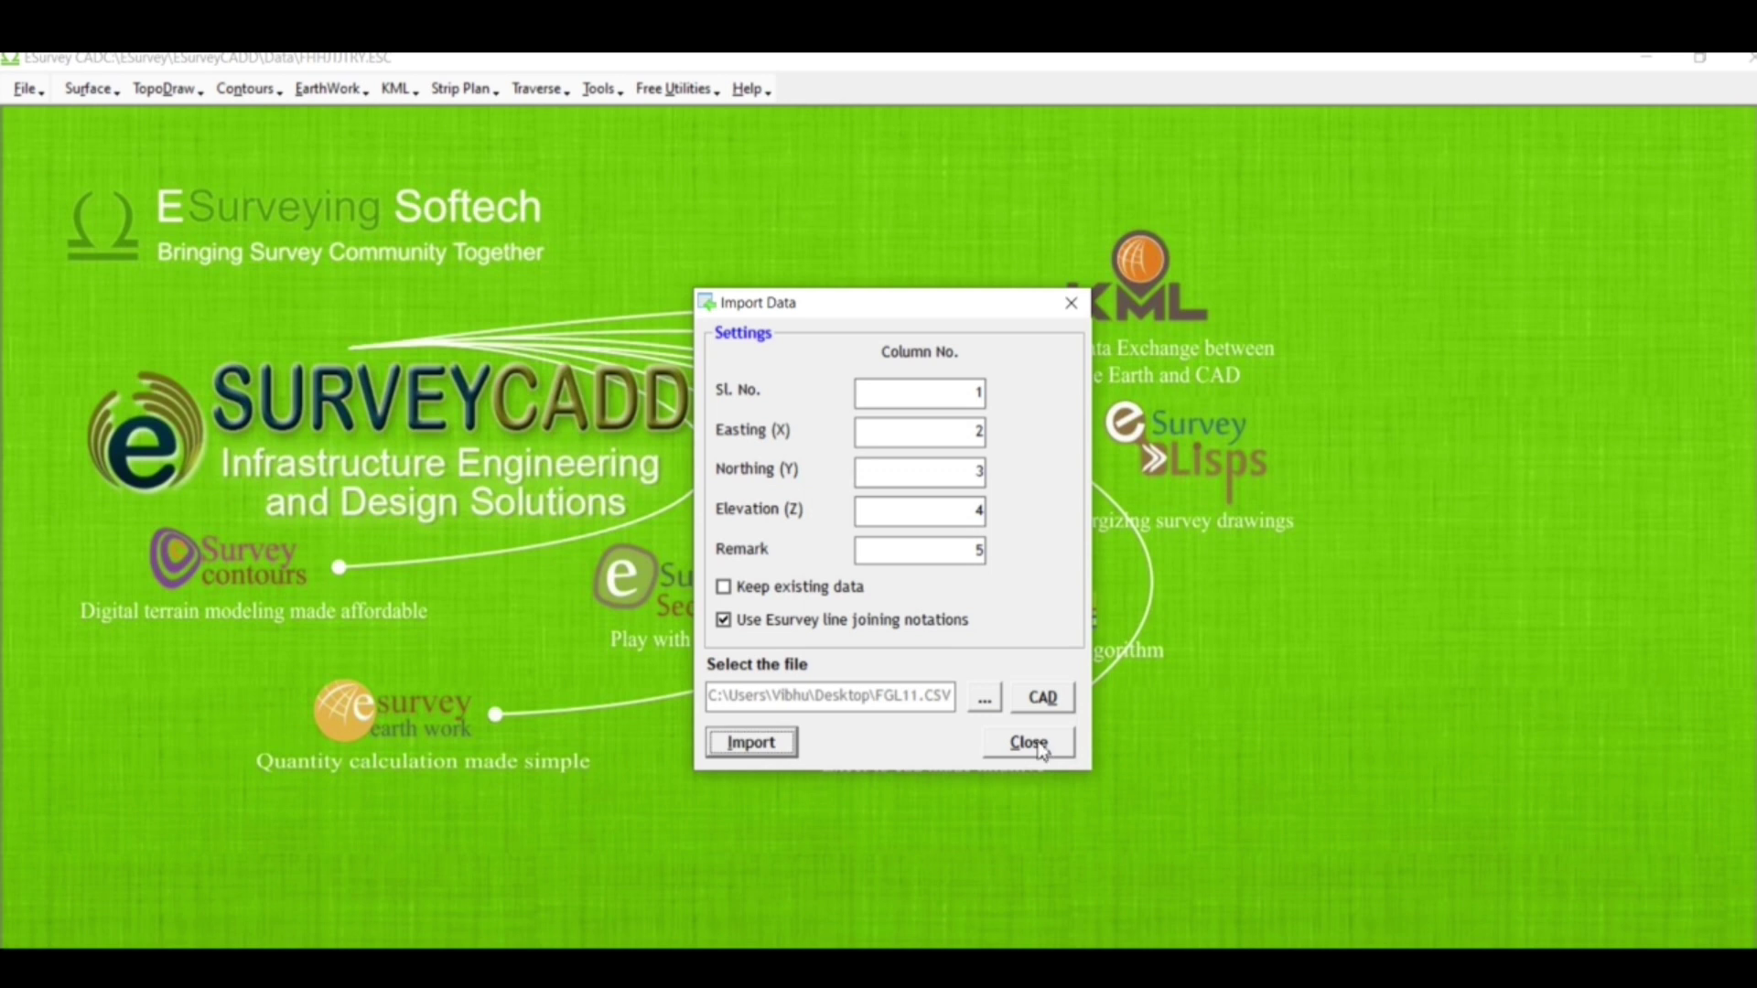
left_click(1037, 747)
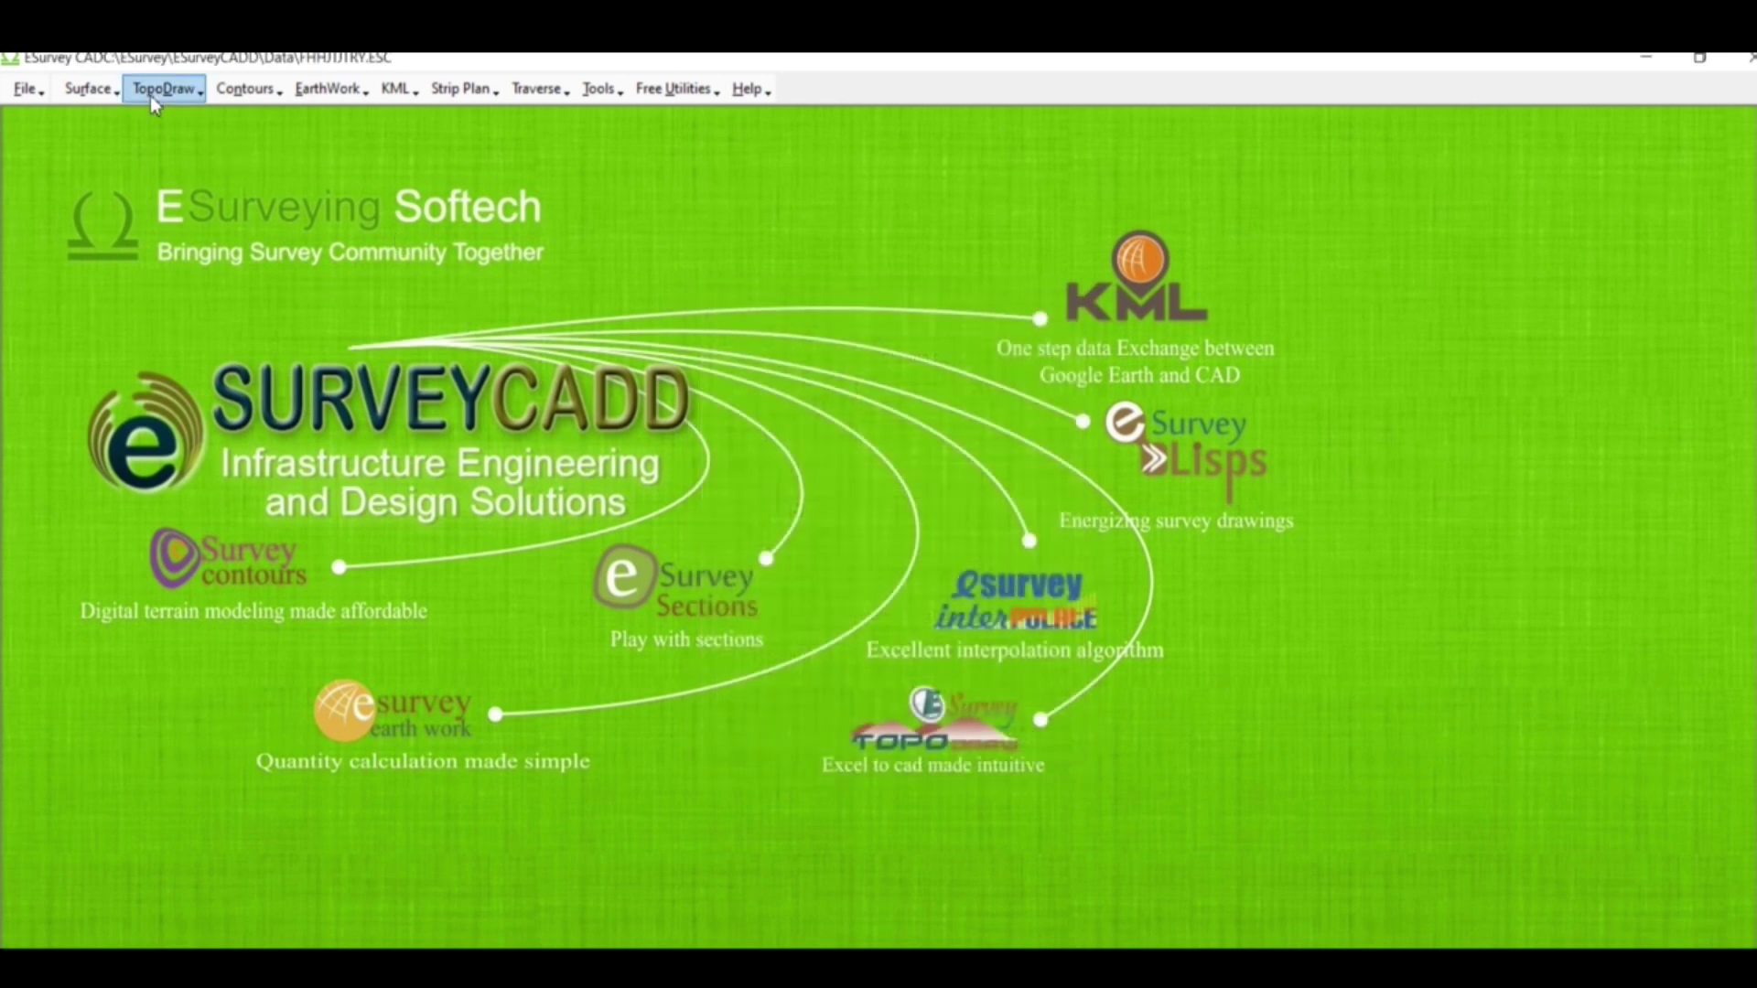
Step: In Contours Map, set interval 0.1 and major 0.5, and enable annotation, break lines, grid and grid elevations
left_click(239, 89)
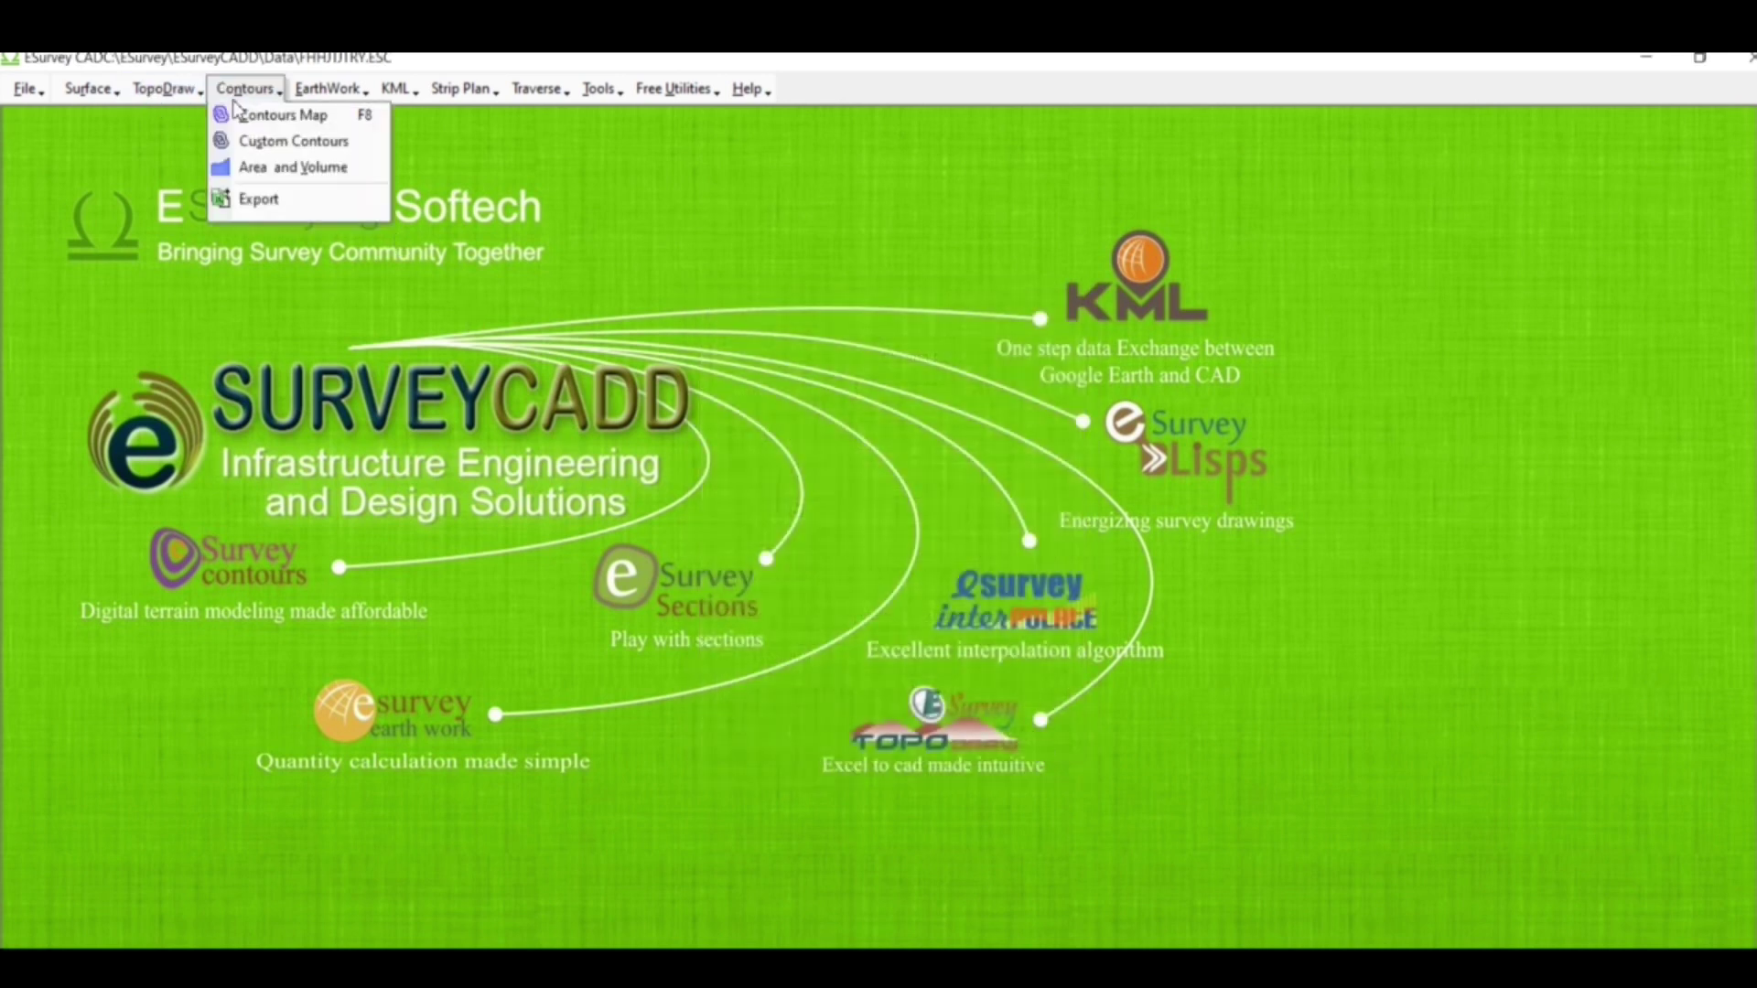
left_click(247, 116)
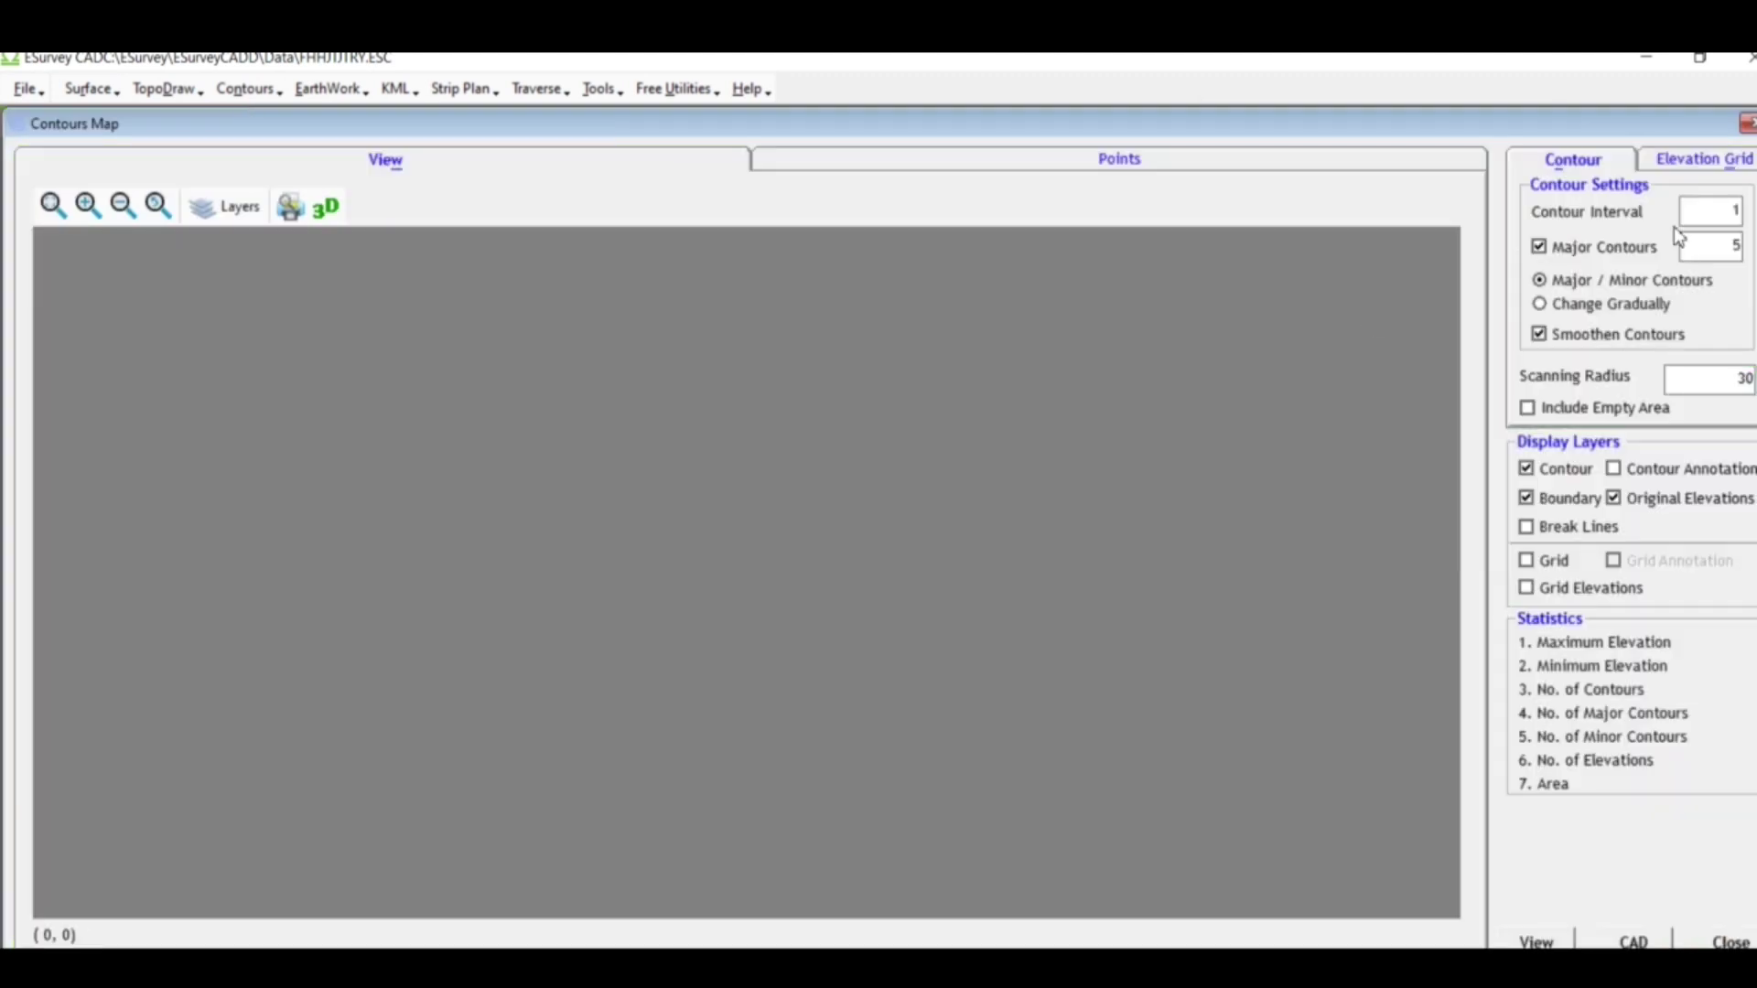
left_click(1710, 209)
left_click(1712, 252)
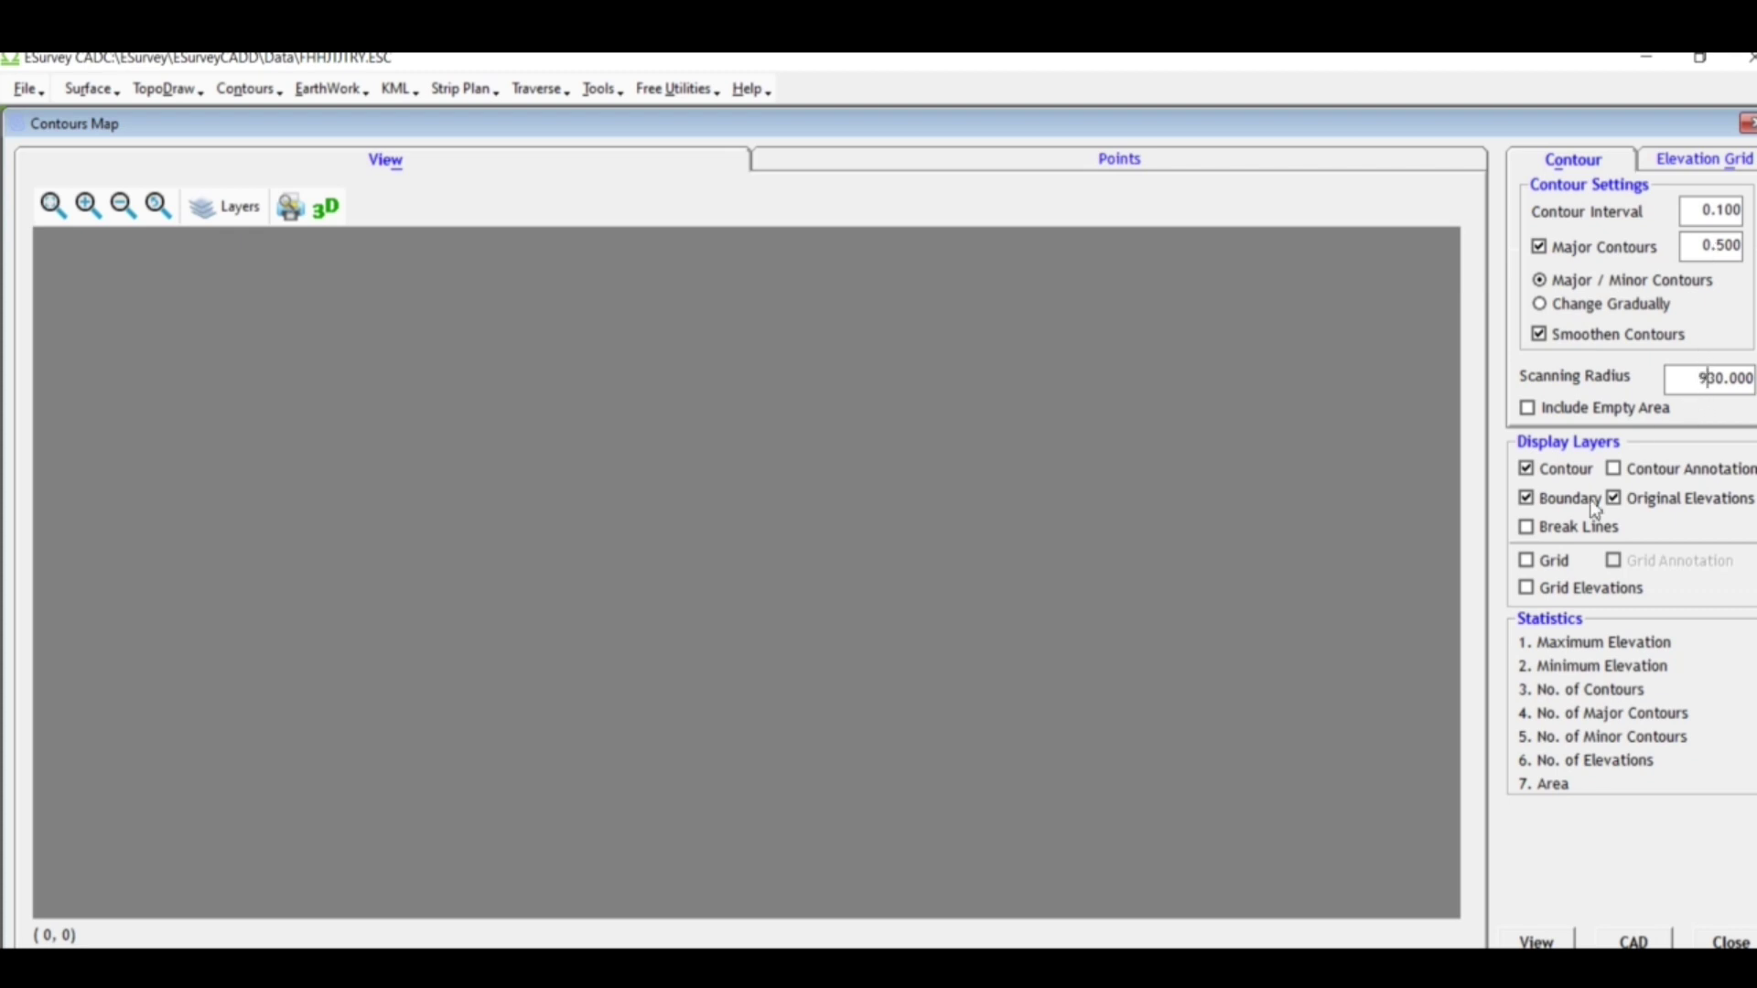
left_click(1613, 468)
left_click(1525, 528)
left_click(1526, 560)
left_click(1526, 587)
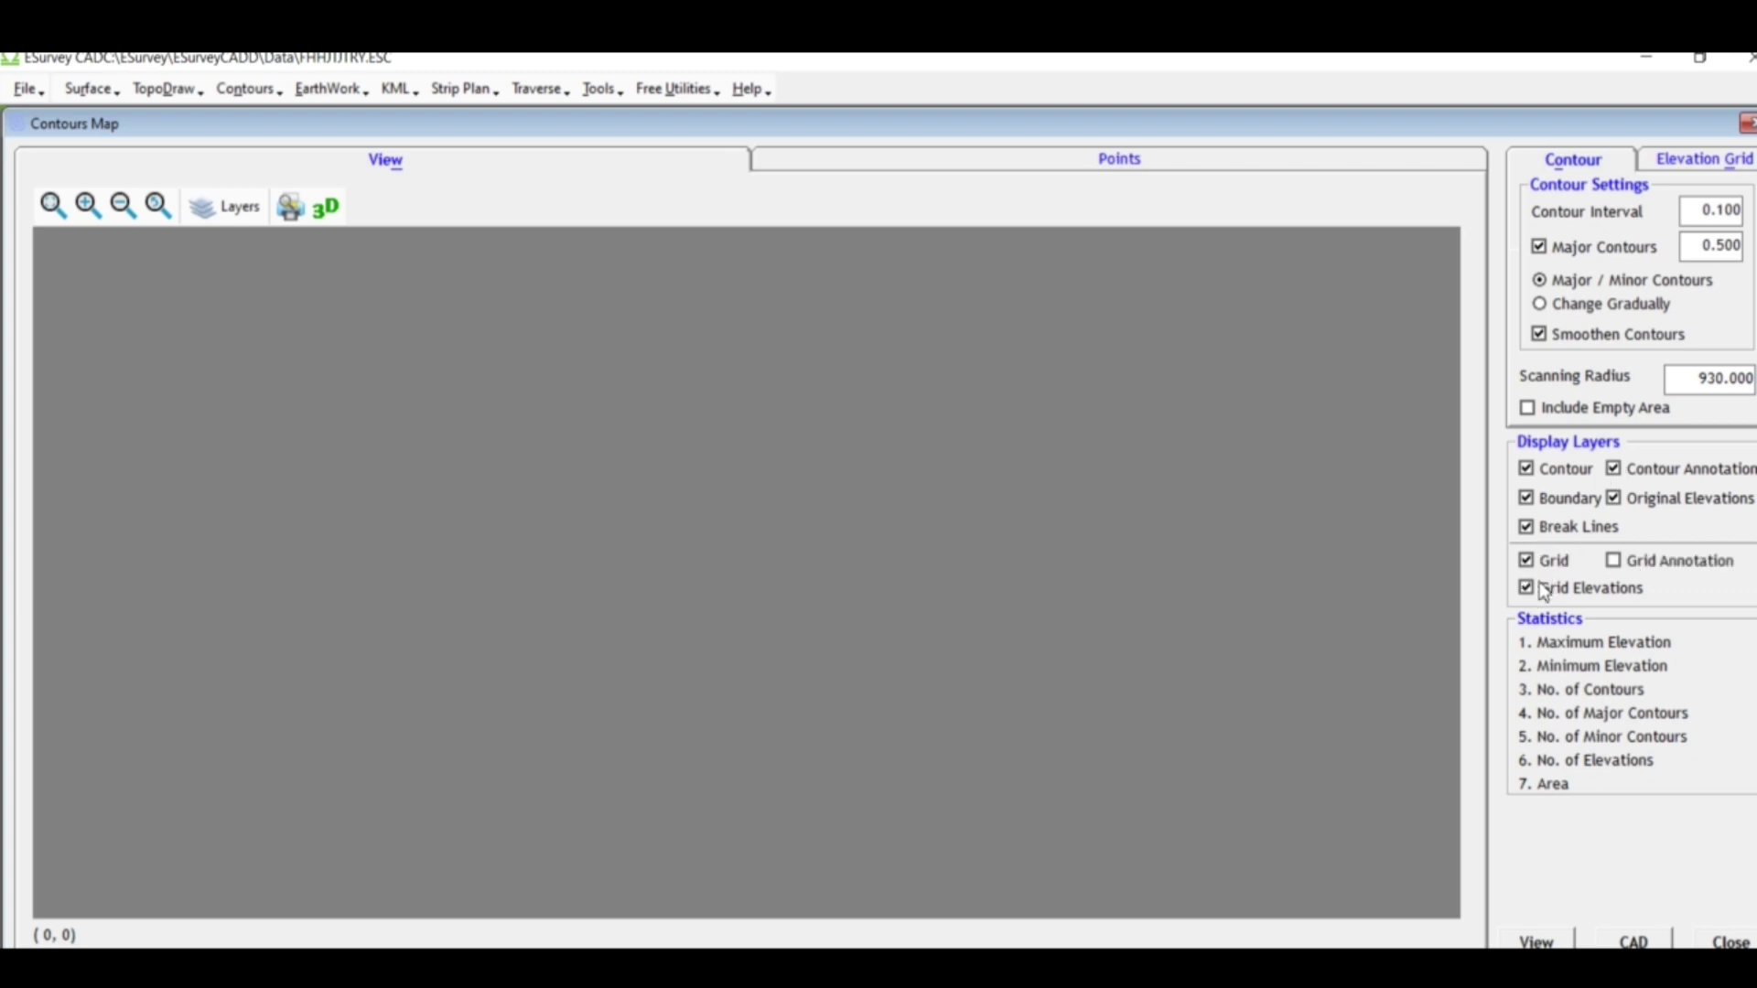
Step: Draw the contour map preview and inspect the uniform 81.282 gridded surface
left_click(1724, 161)
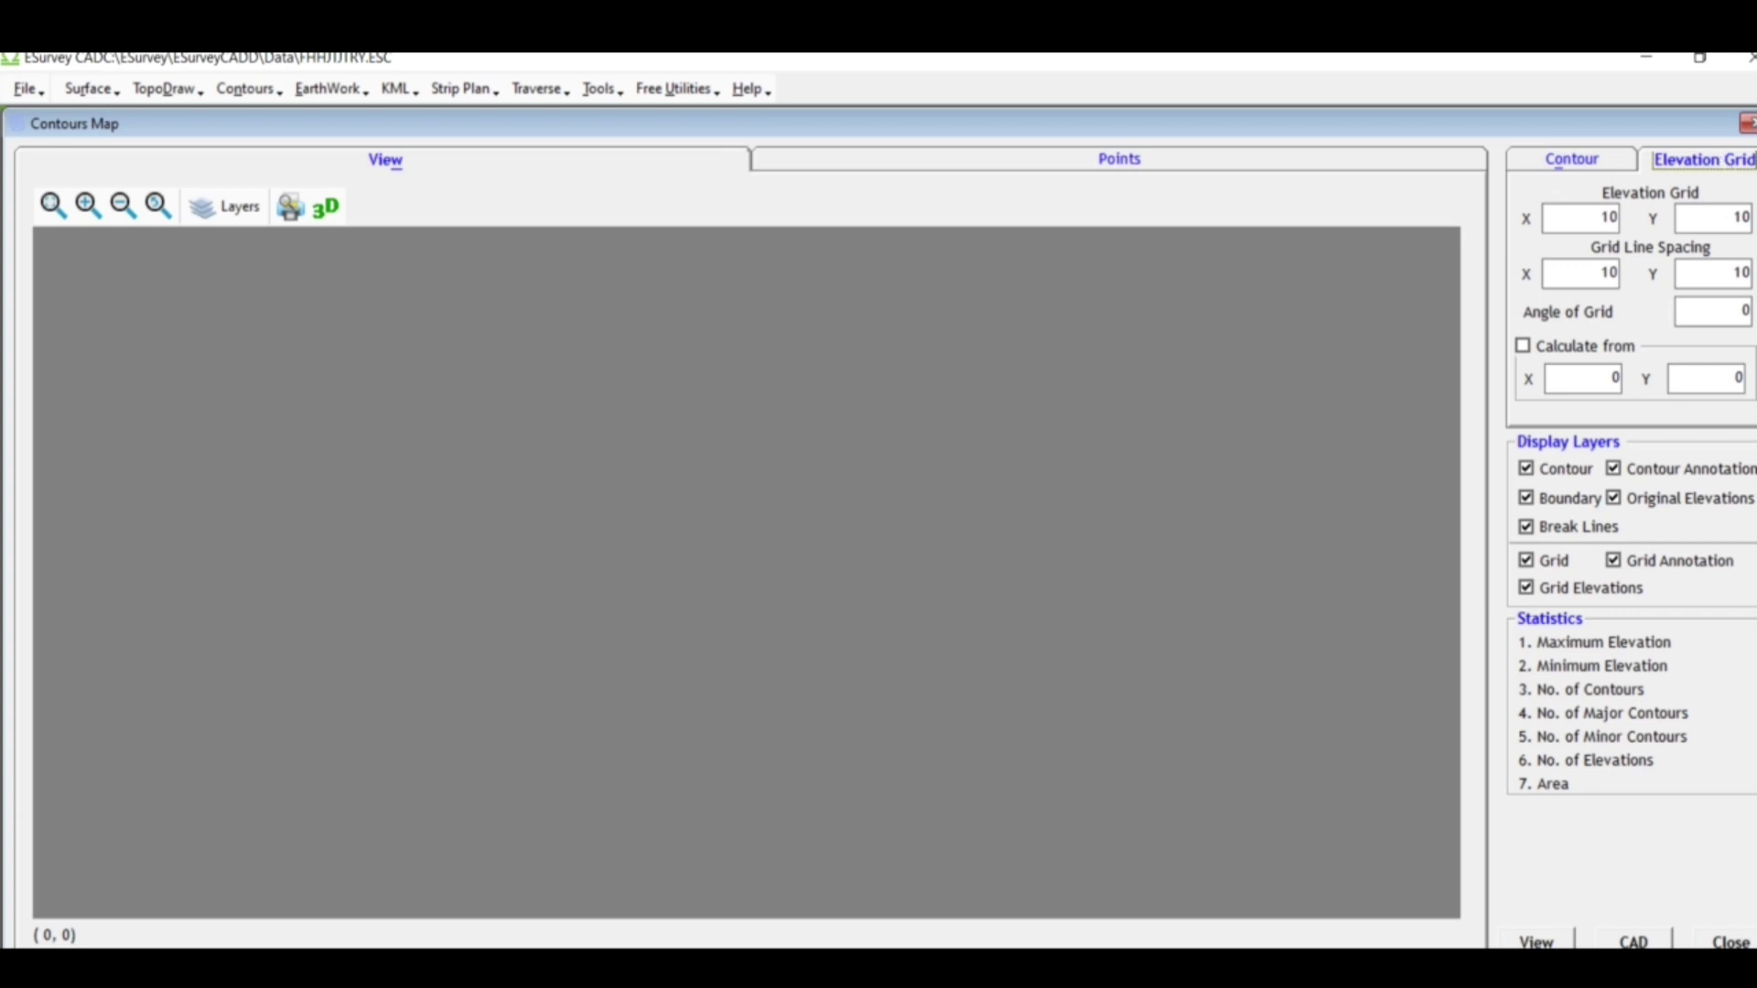
left_click(1536, 941)
left_click(910, 607)
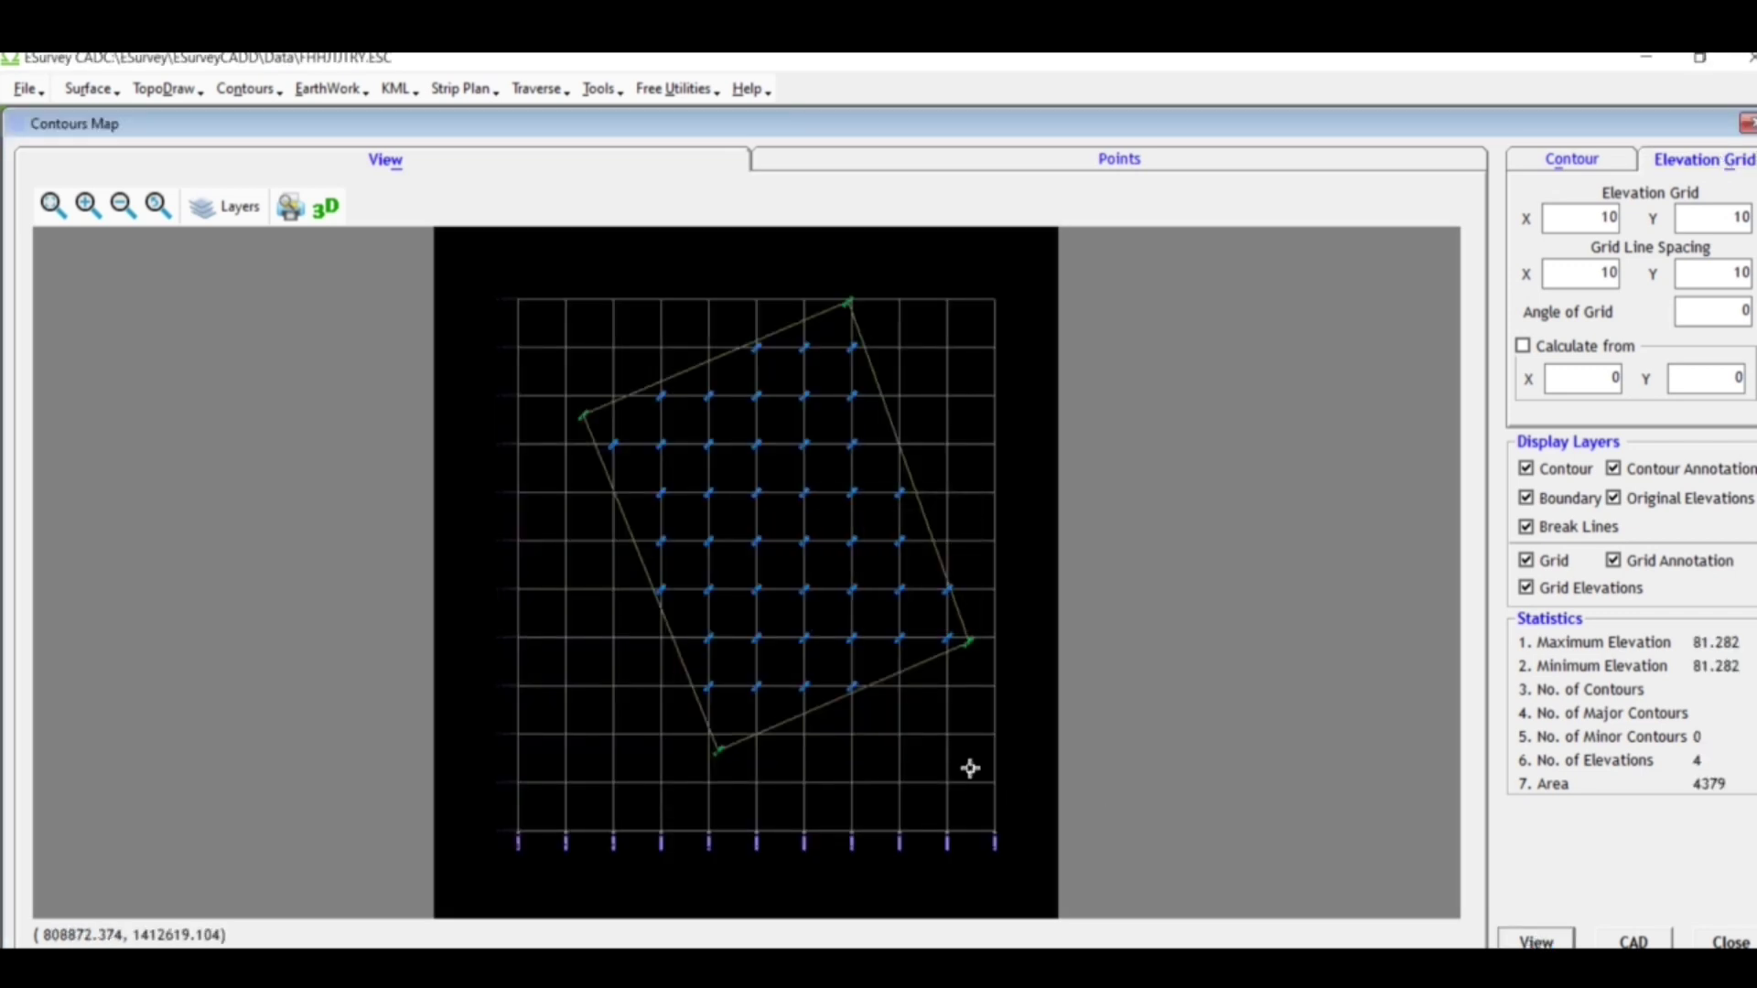
left_click(1549, 161)
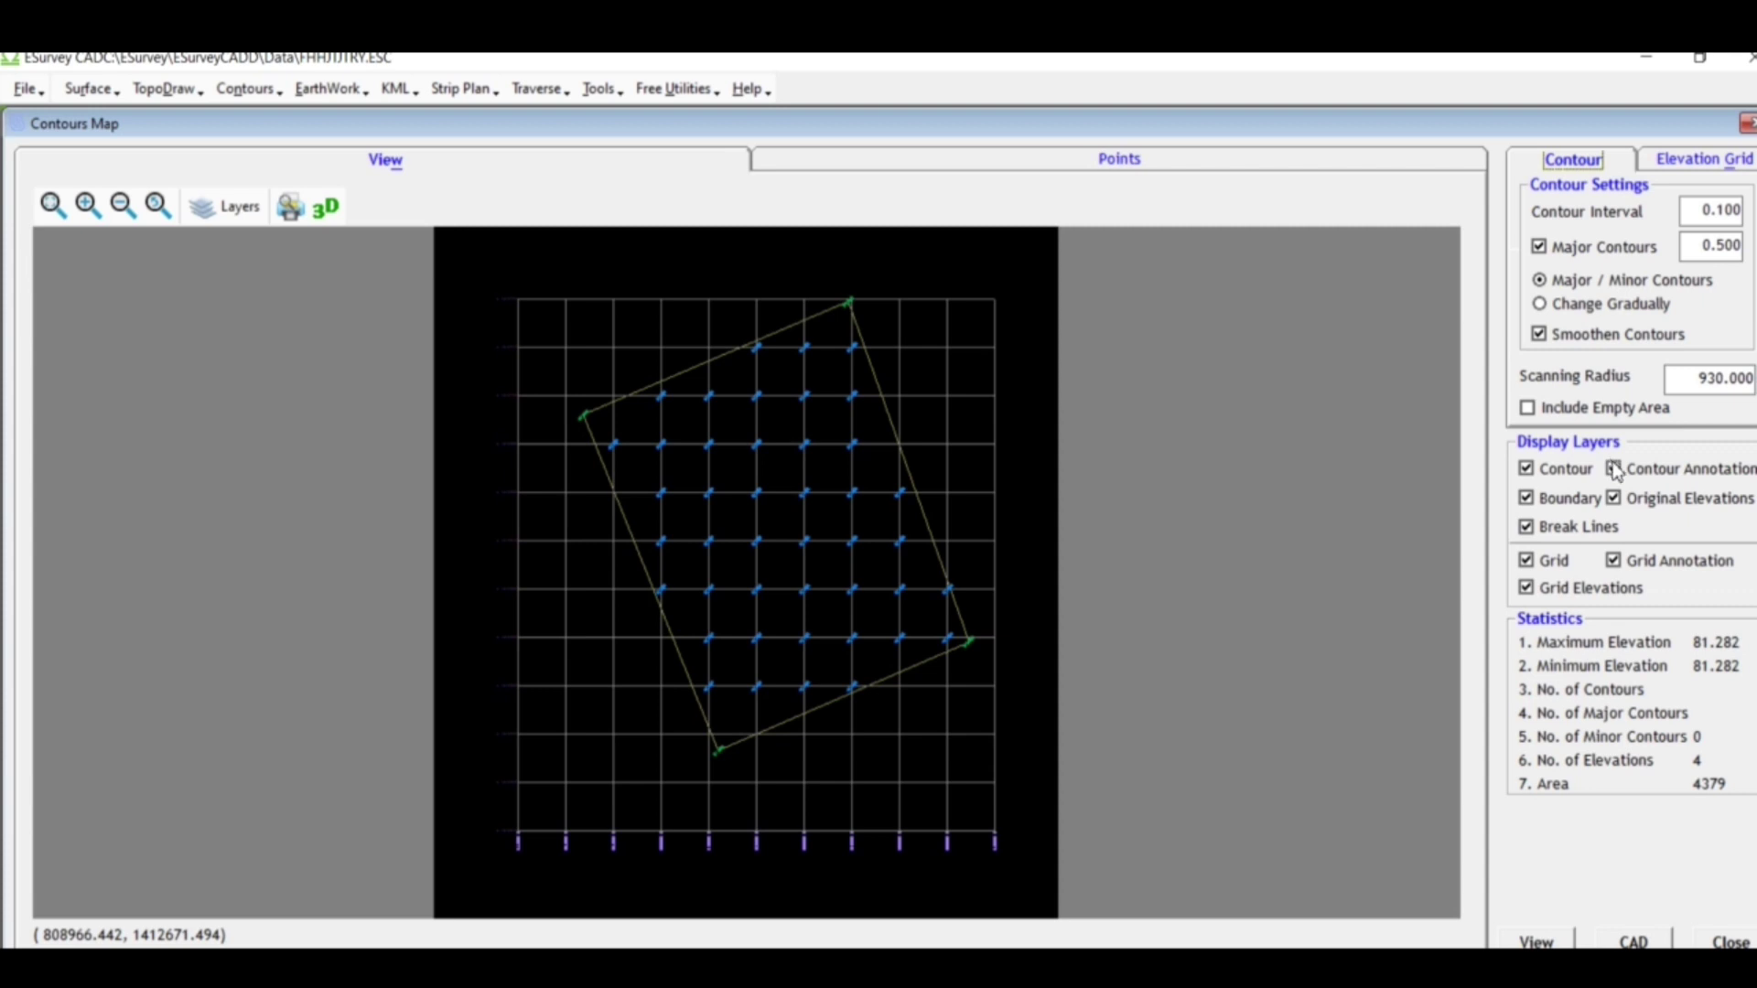
scroll(698, 428, "up", 5)
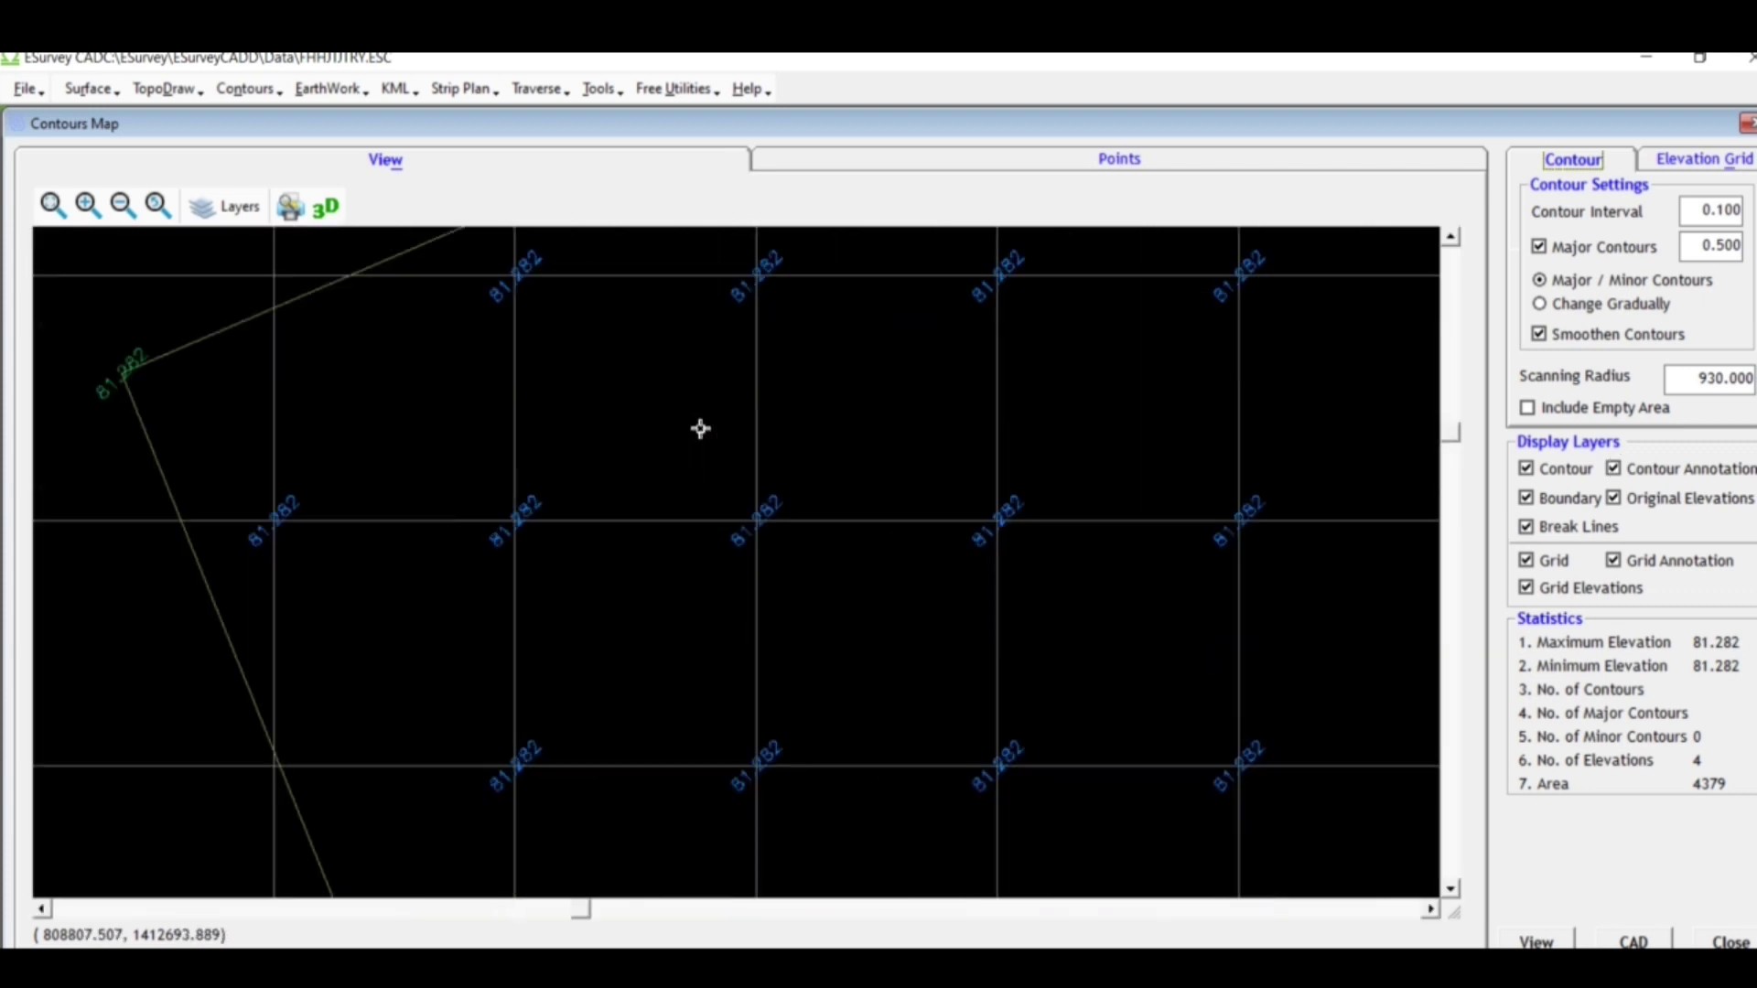
scroll(403, 540, "up", 4)
scroll(823, 718, "down", 6)
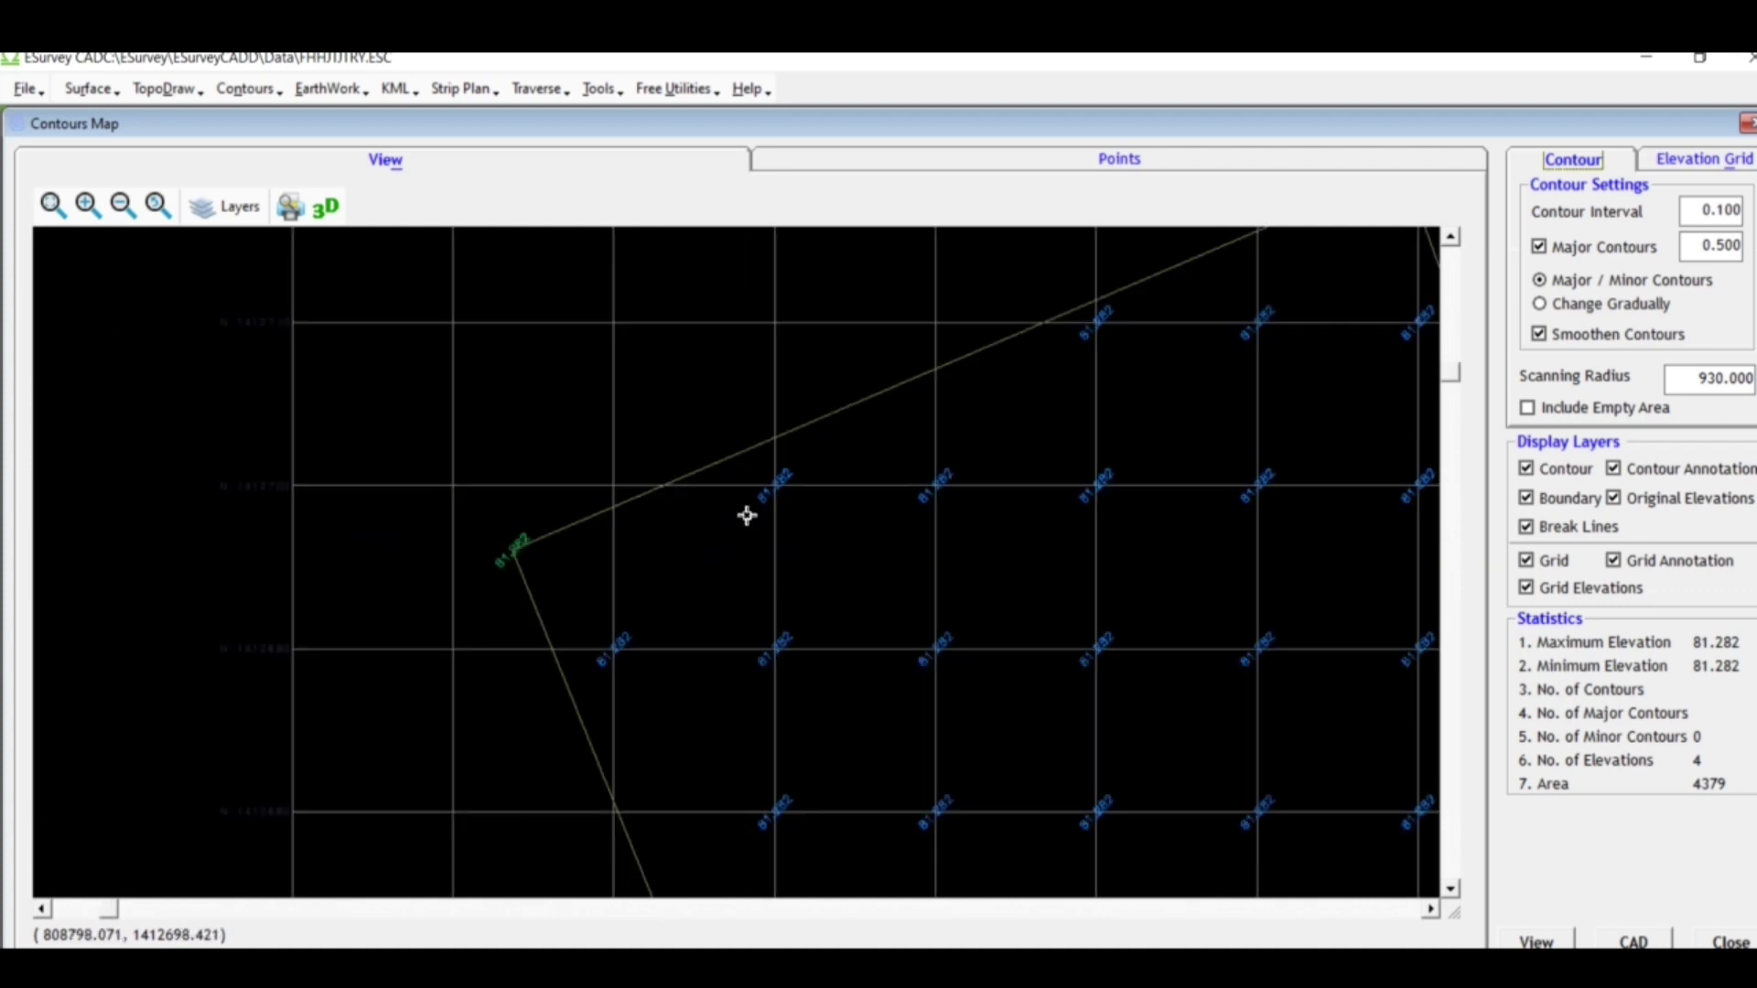
scroll(305, 502, "up", 2)
scroll(804, 537, "down", 5)
scroll(808, 483, "up", 5)
scroll(979, 423, "down", 2)
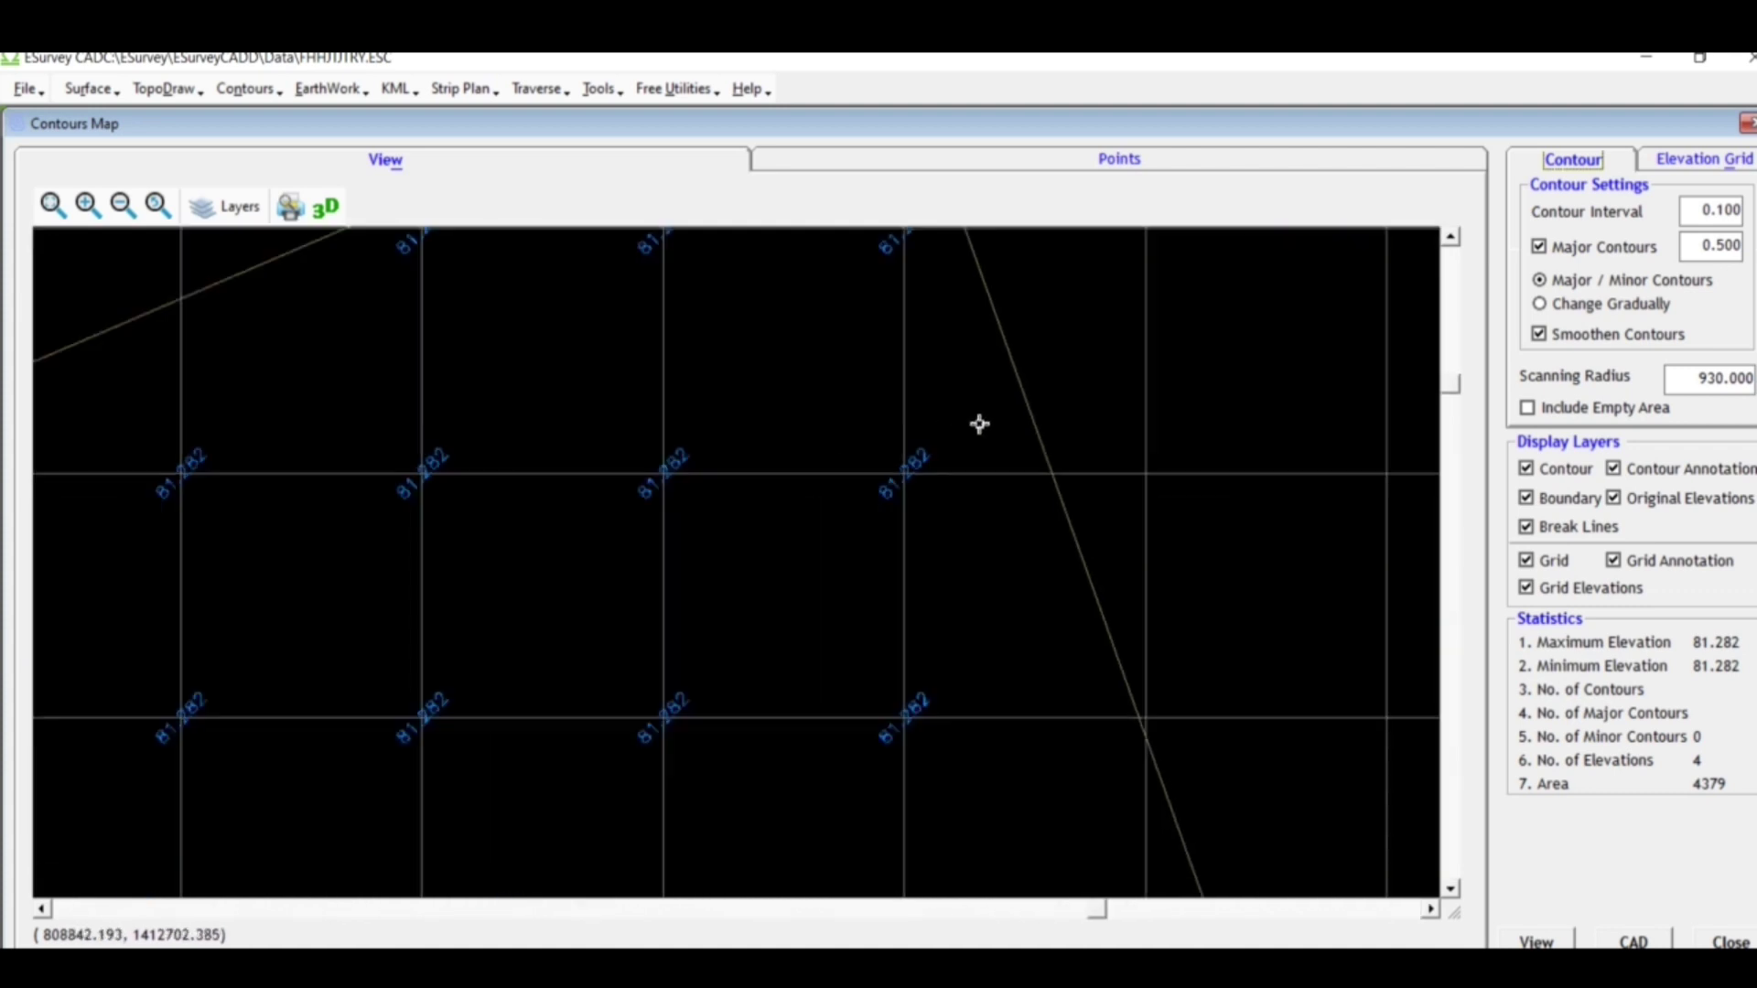
scroll(997, 439, "down", 3)
scroll(1025, 549, "down", 1)
scroll(1043, 687, "up", 3)
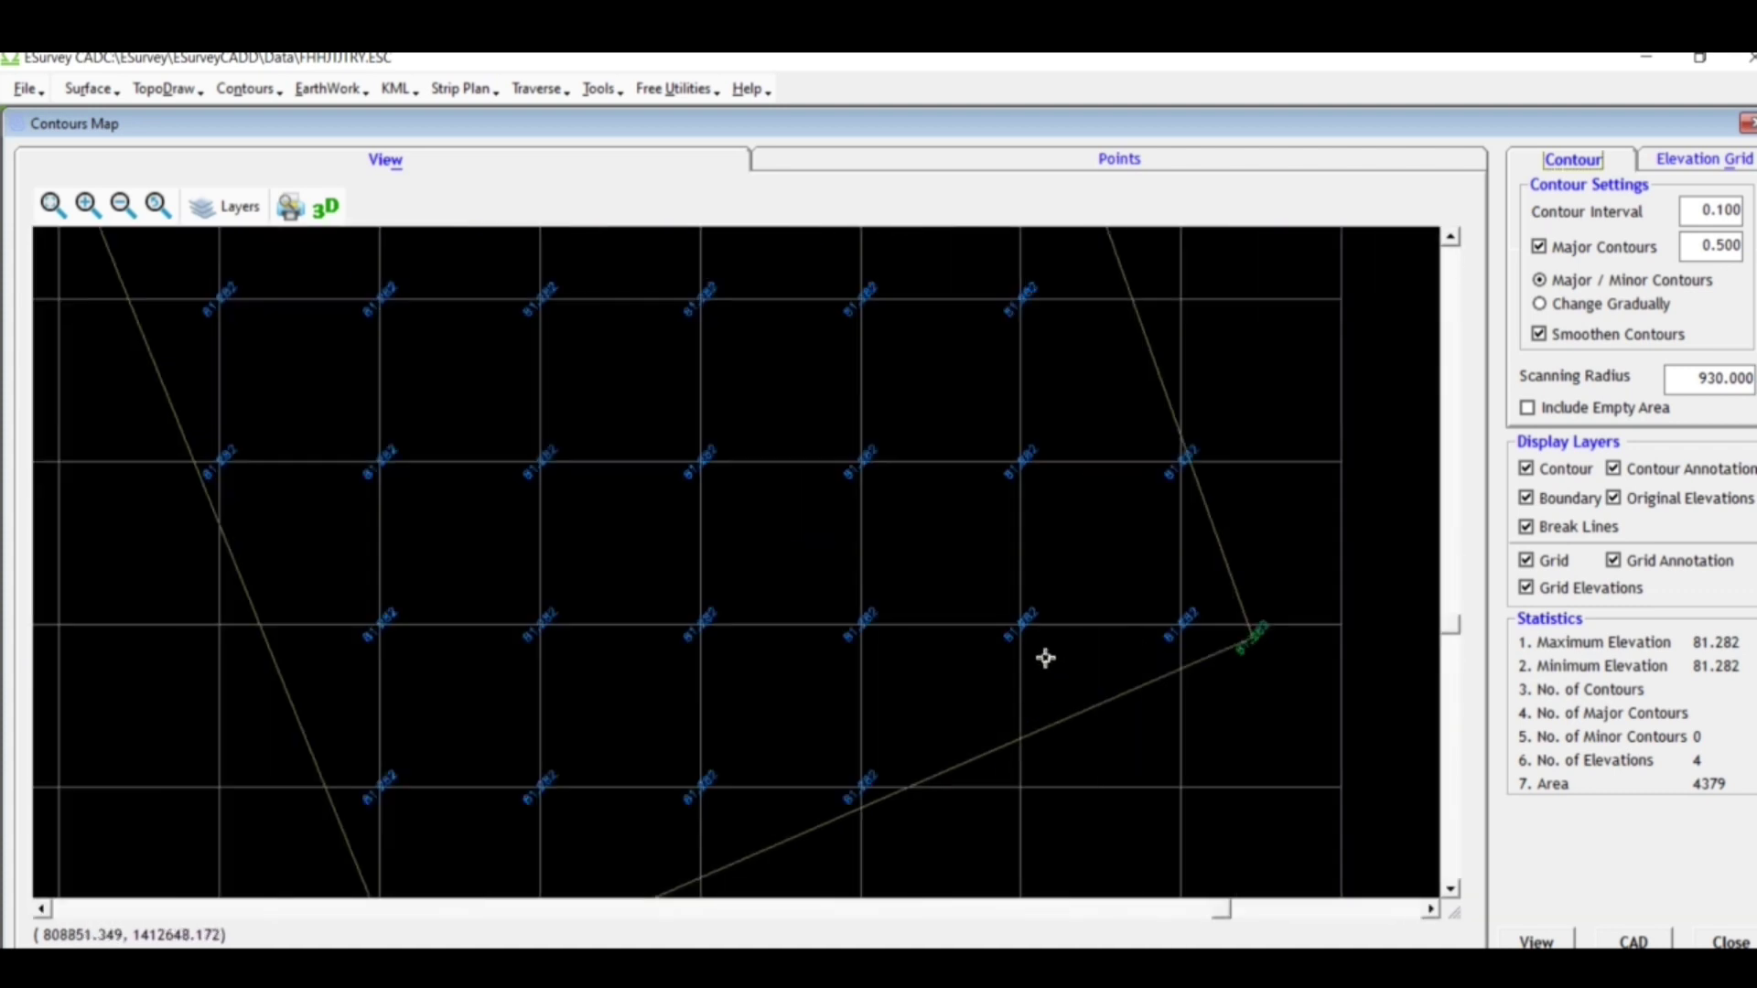
scroll(1046, 658, "up", 3)
scroll(640, 540, "down", 3)
scroll(1007, 611, "down", 2)
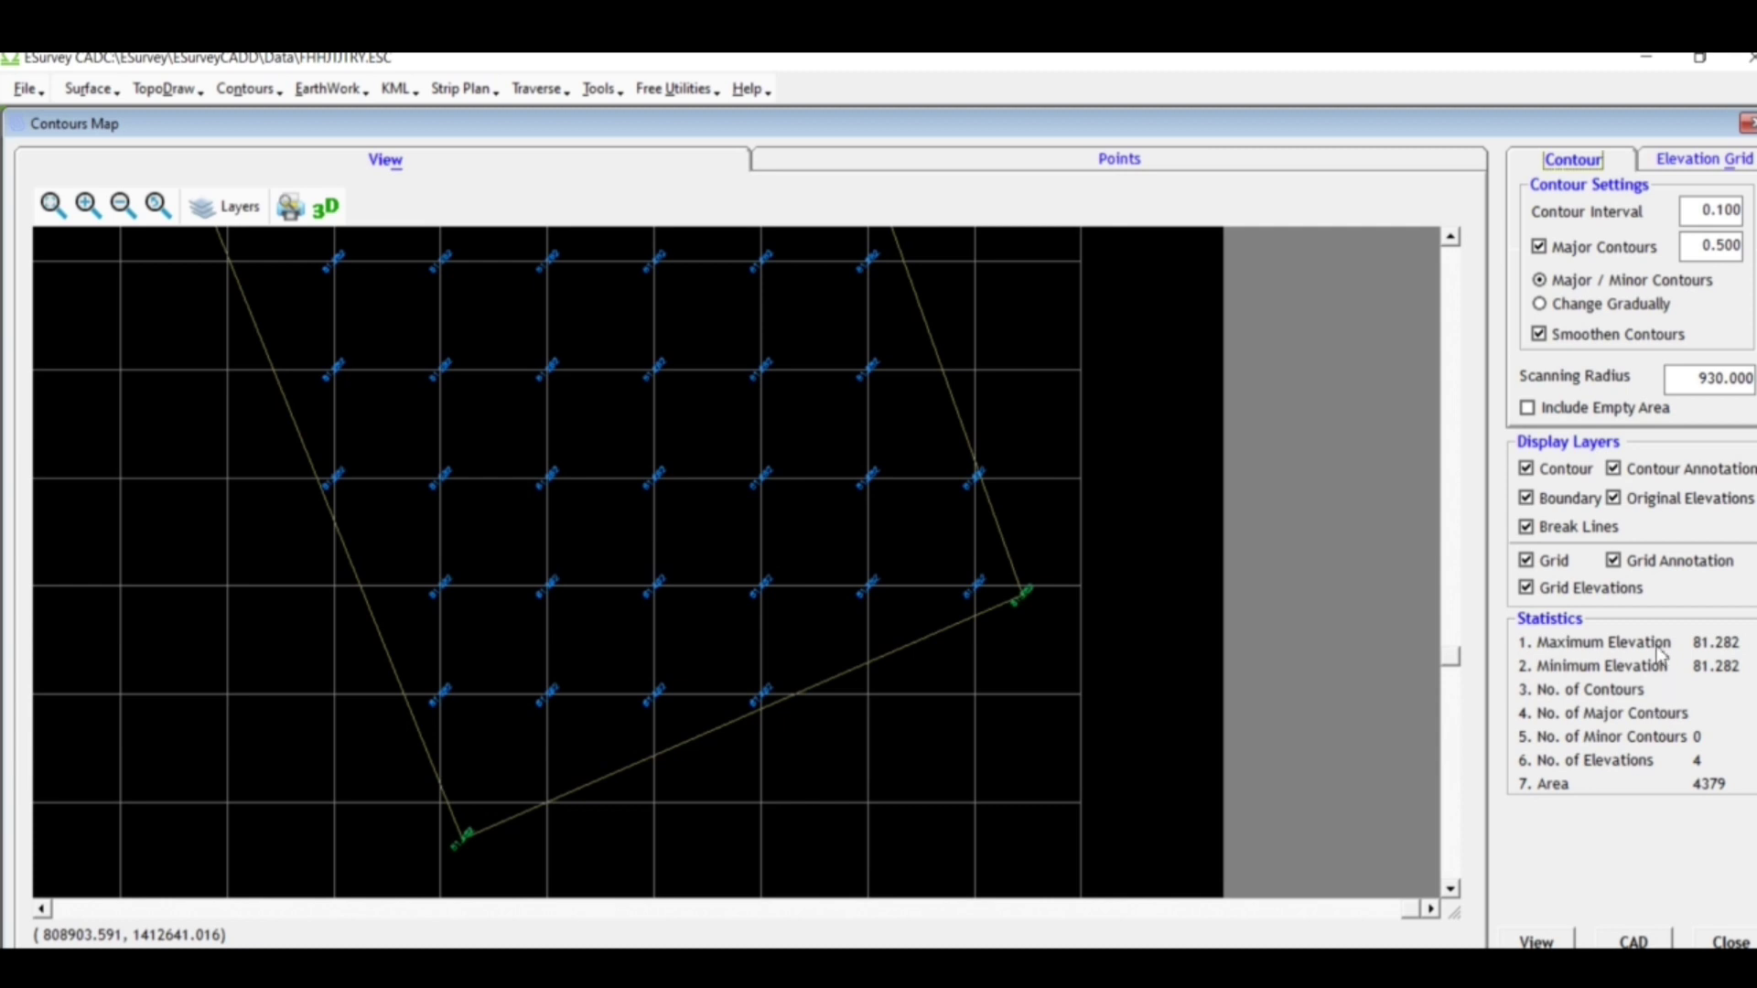
scroll(980, 596, "down", 2)
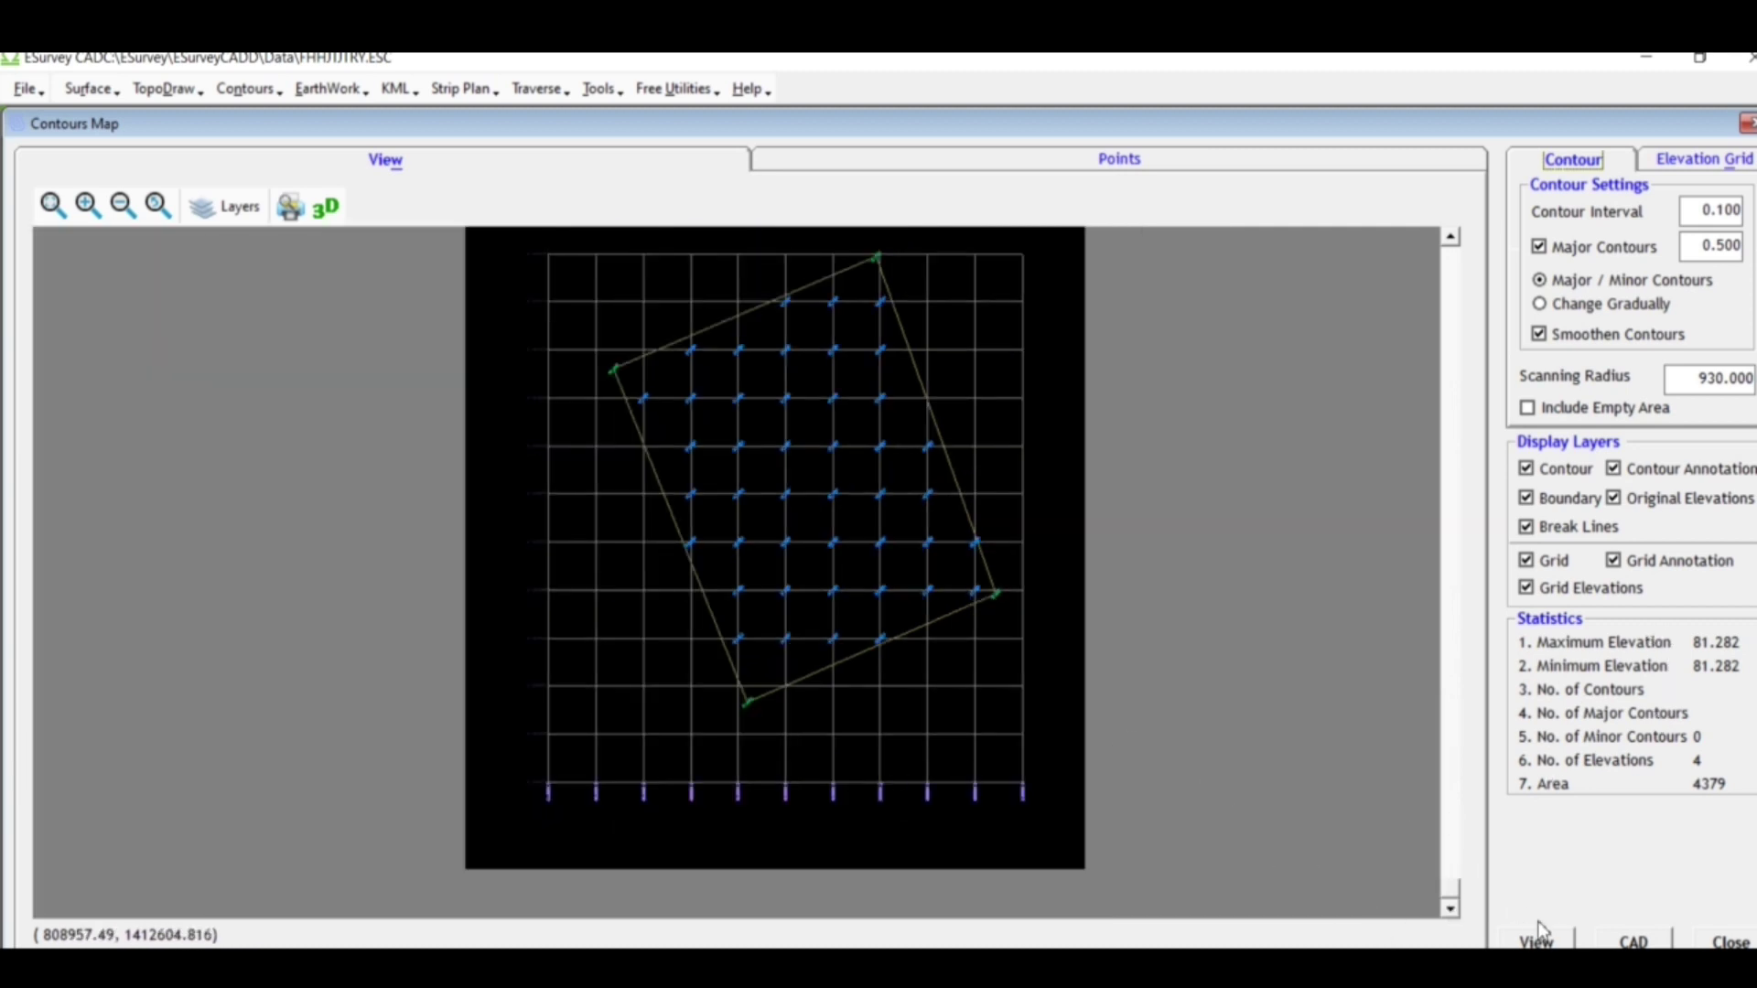
Step: Generate the contour drawing in CAD with contours on a separate layer, then switch to AutoCAD
left_click(1633, 940)
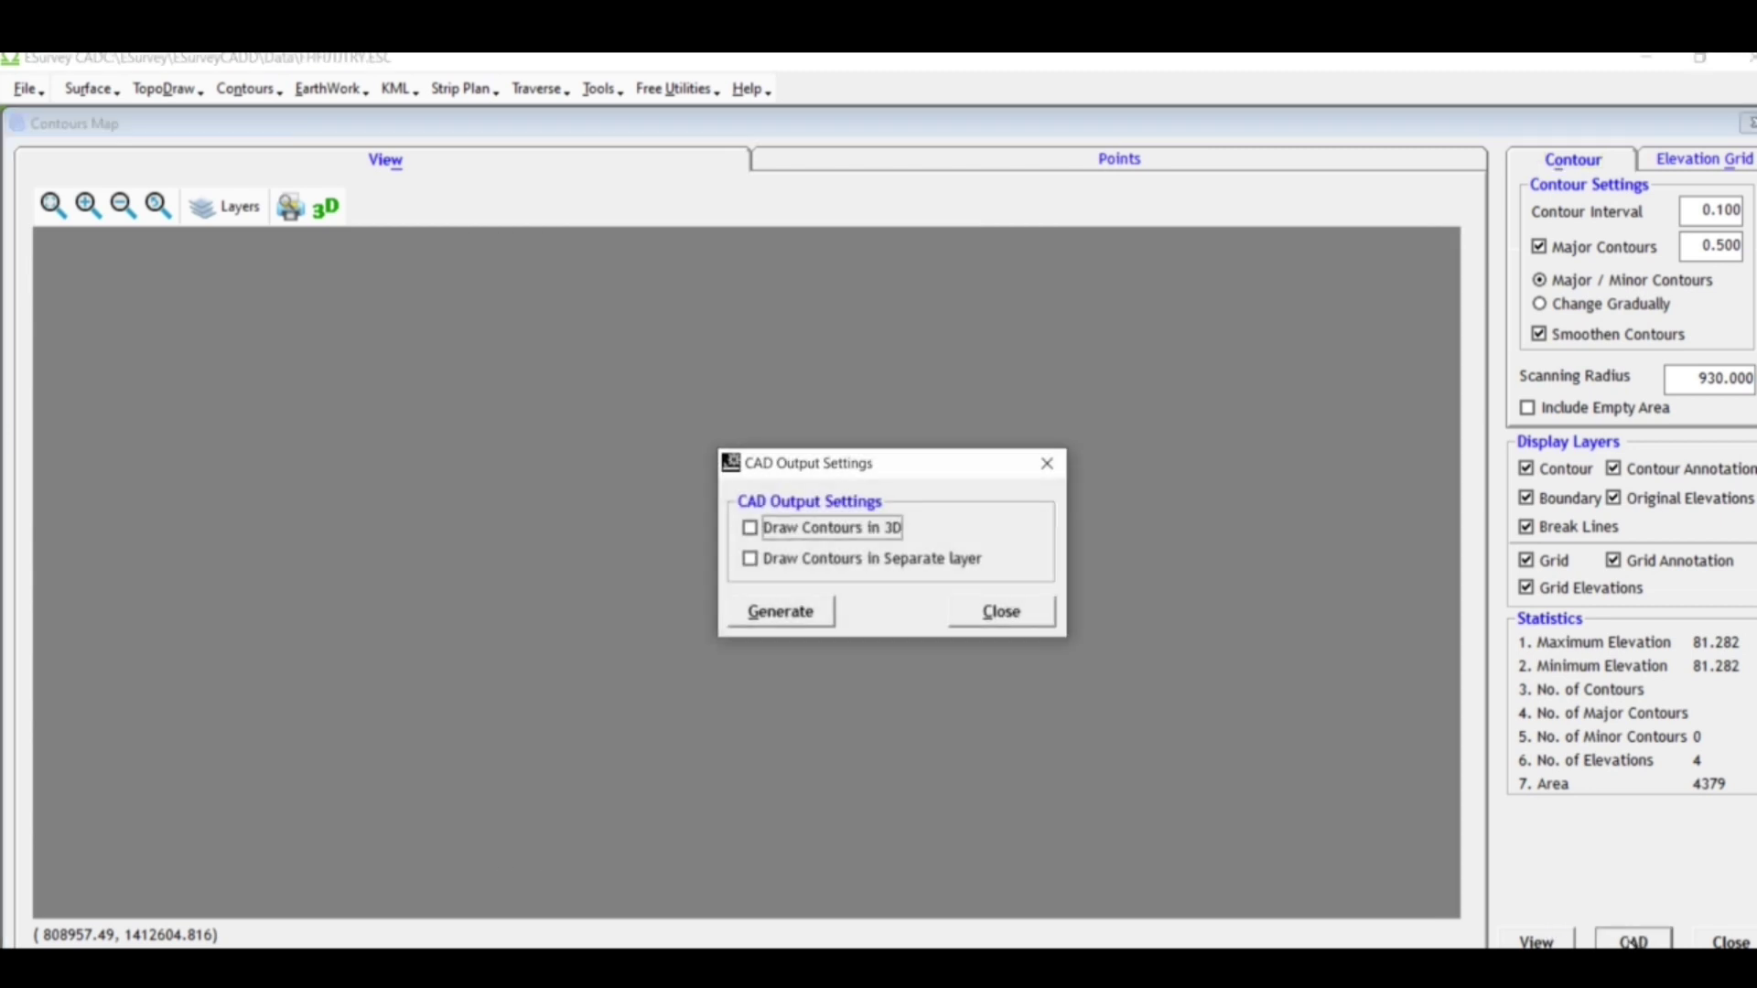
left_click(880, 561)
left_click(794, 615)
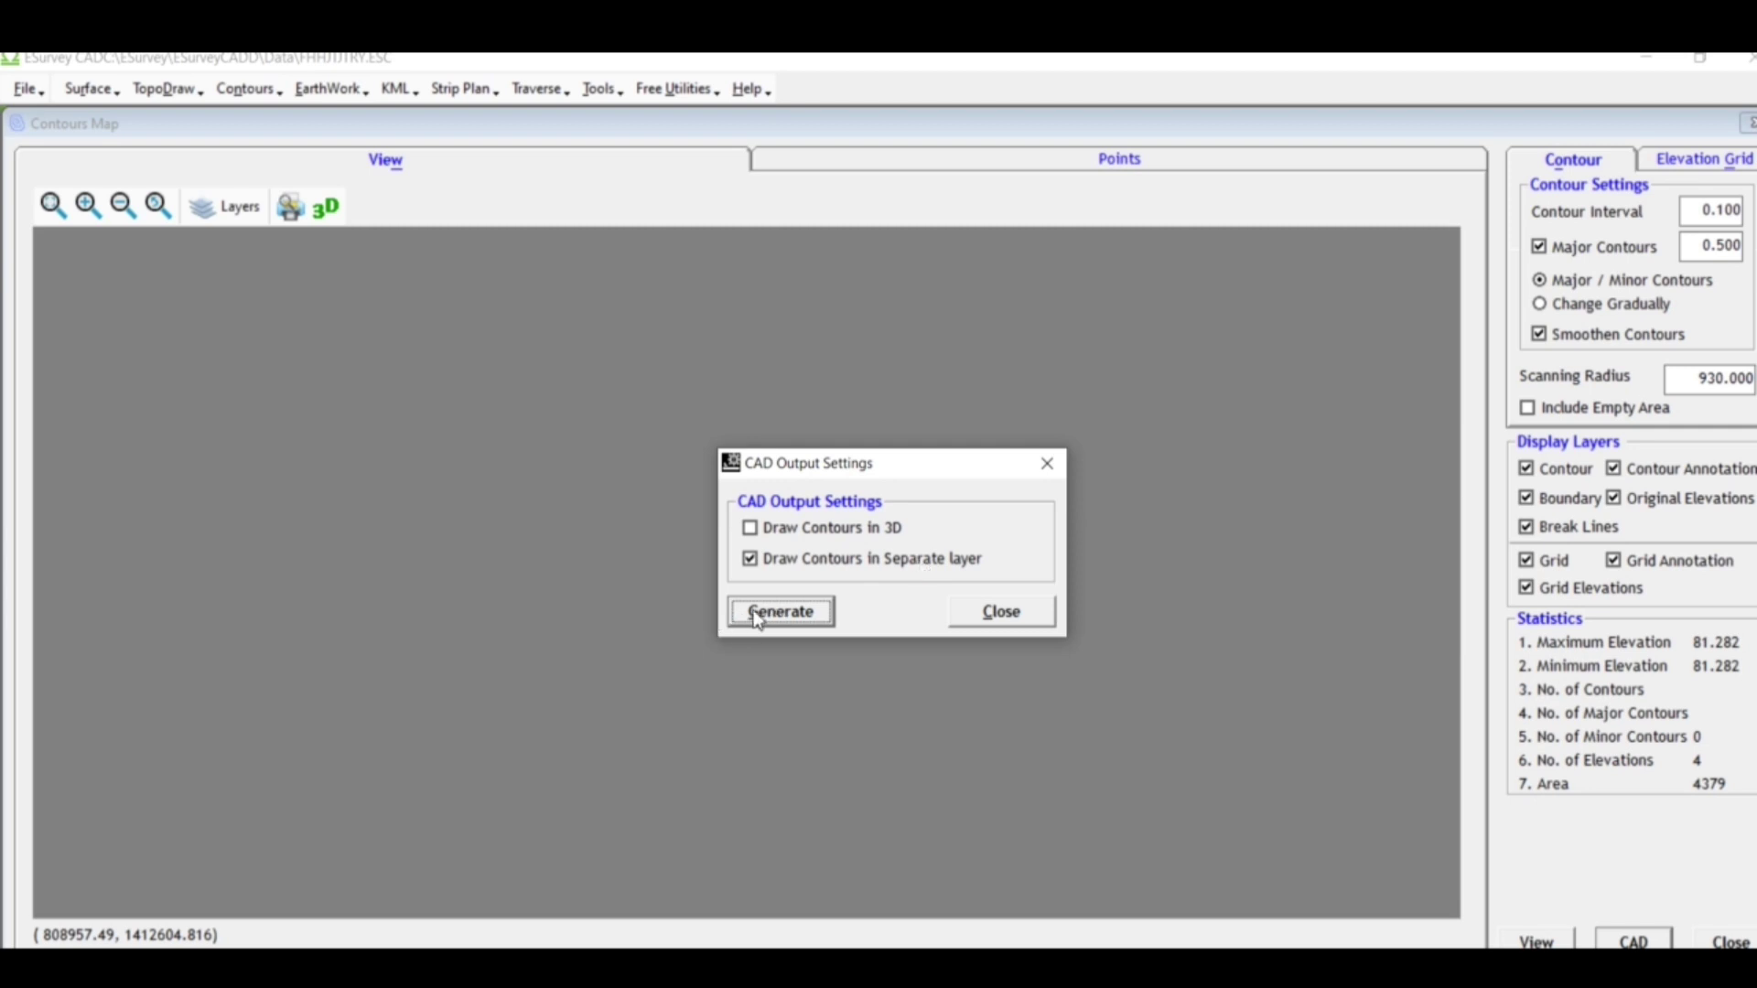
mouse_move(828, 968)
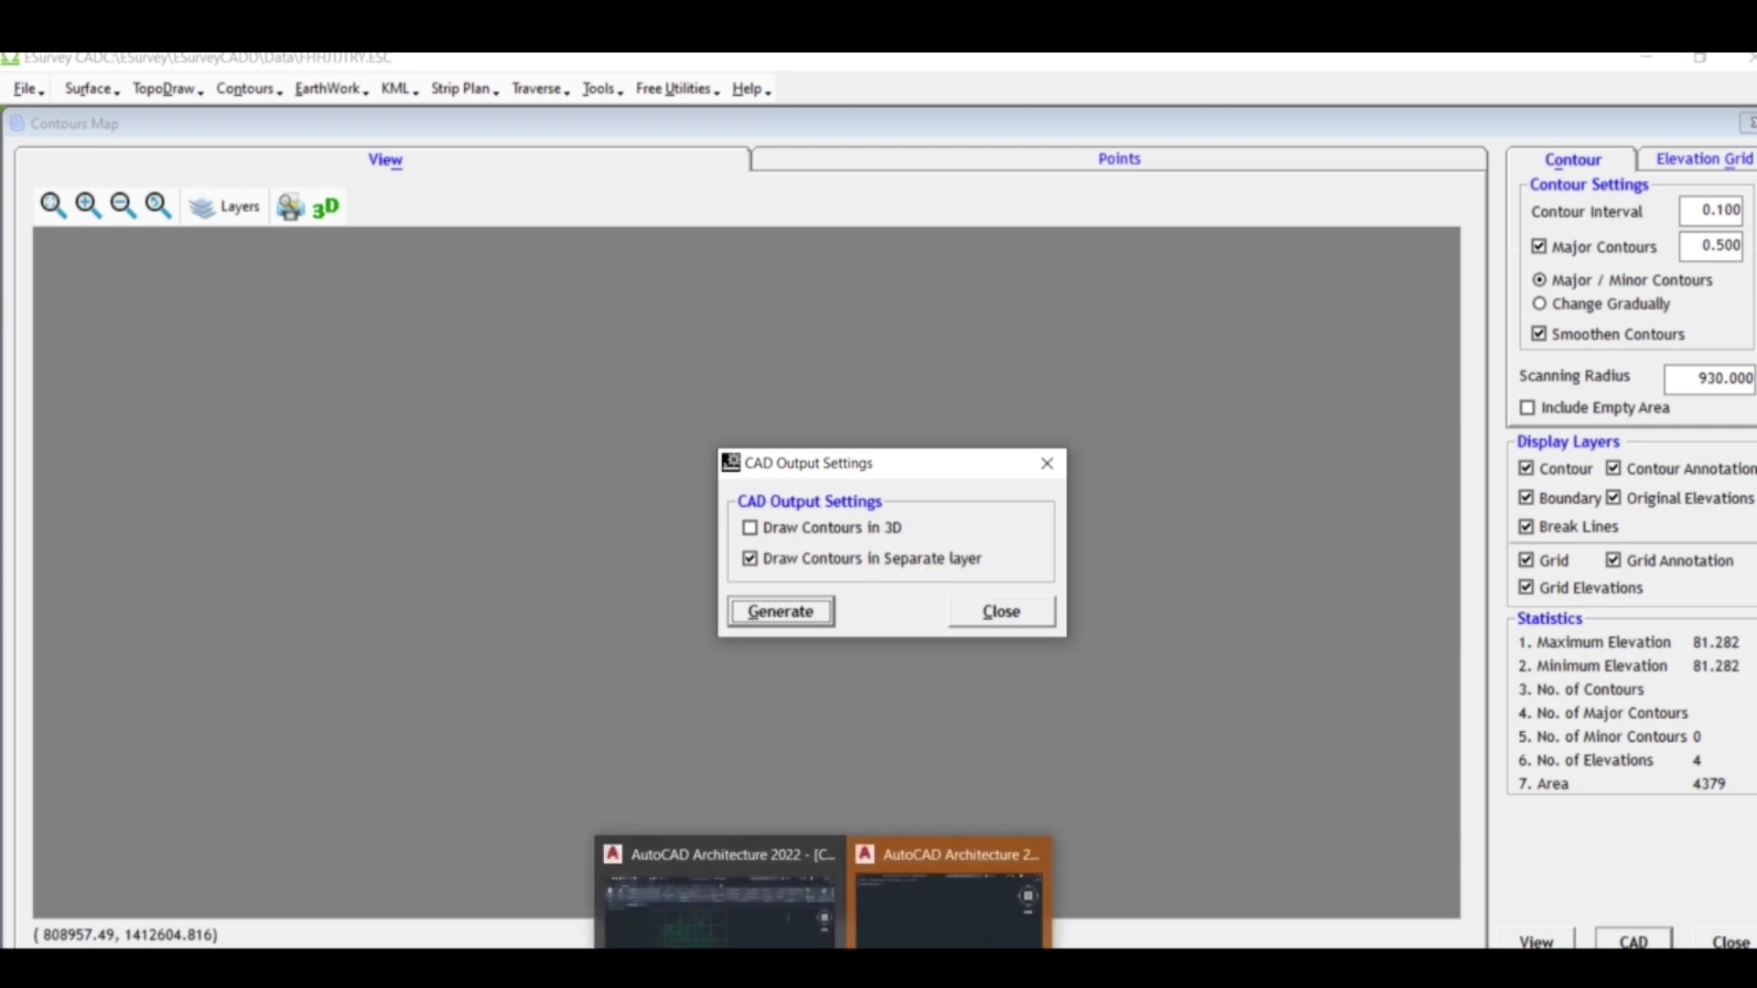
left_click(951, 901)
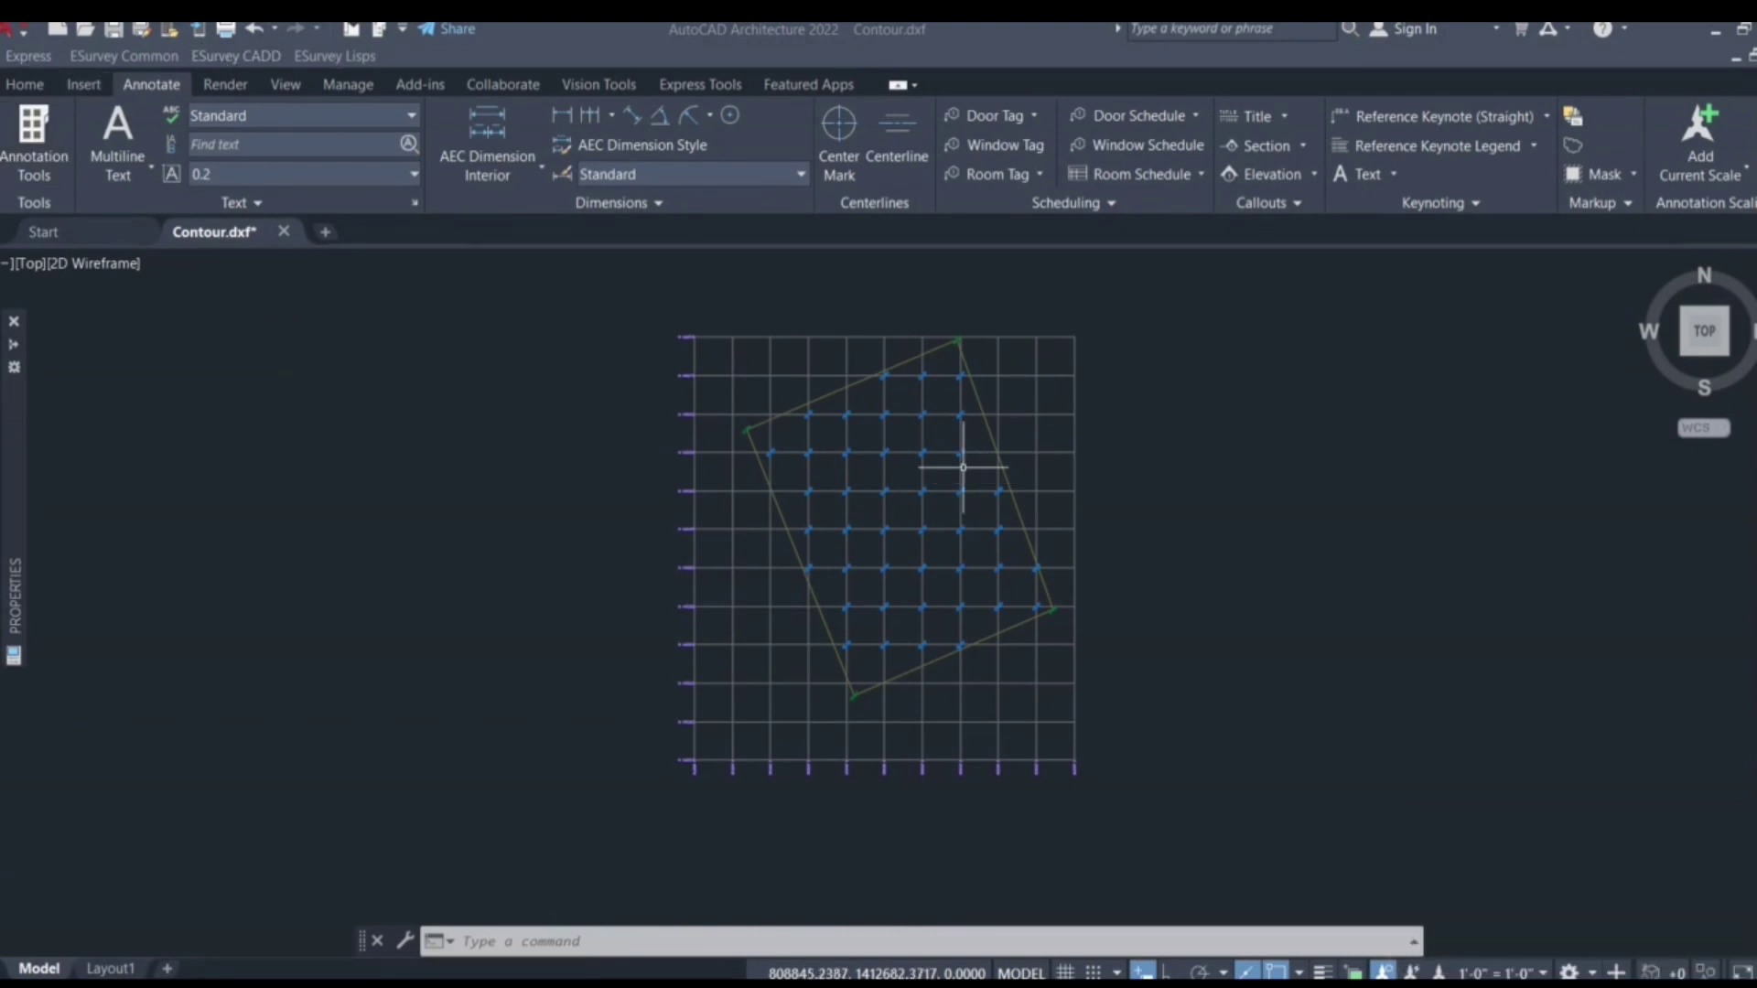
Step: Explode the blue grid elevation labels in Contour.dxf with the X command
scroll(962, 468, "up", 6)
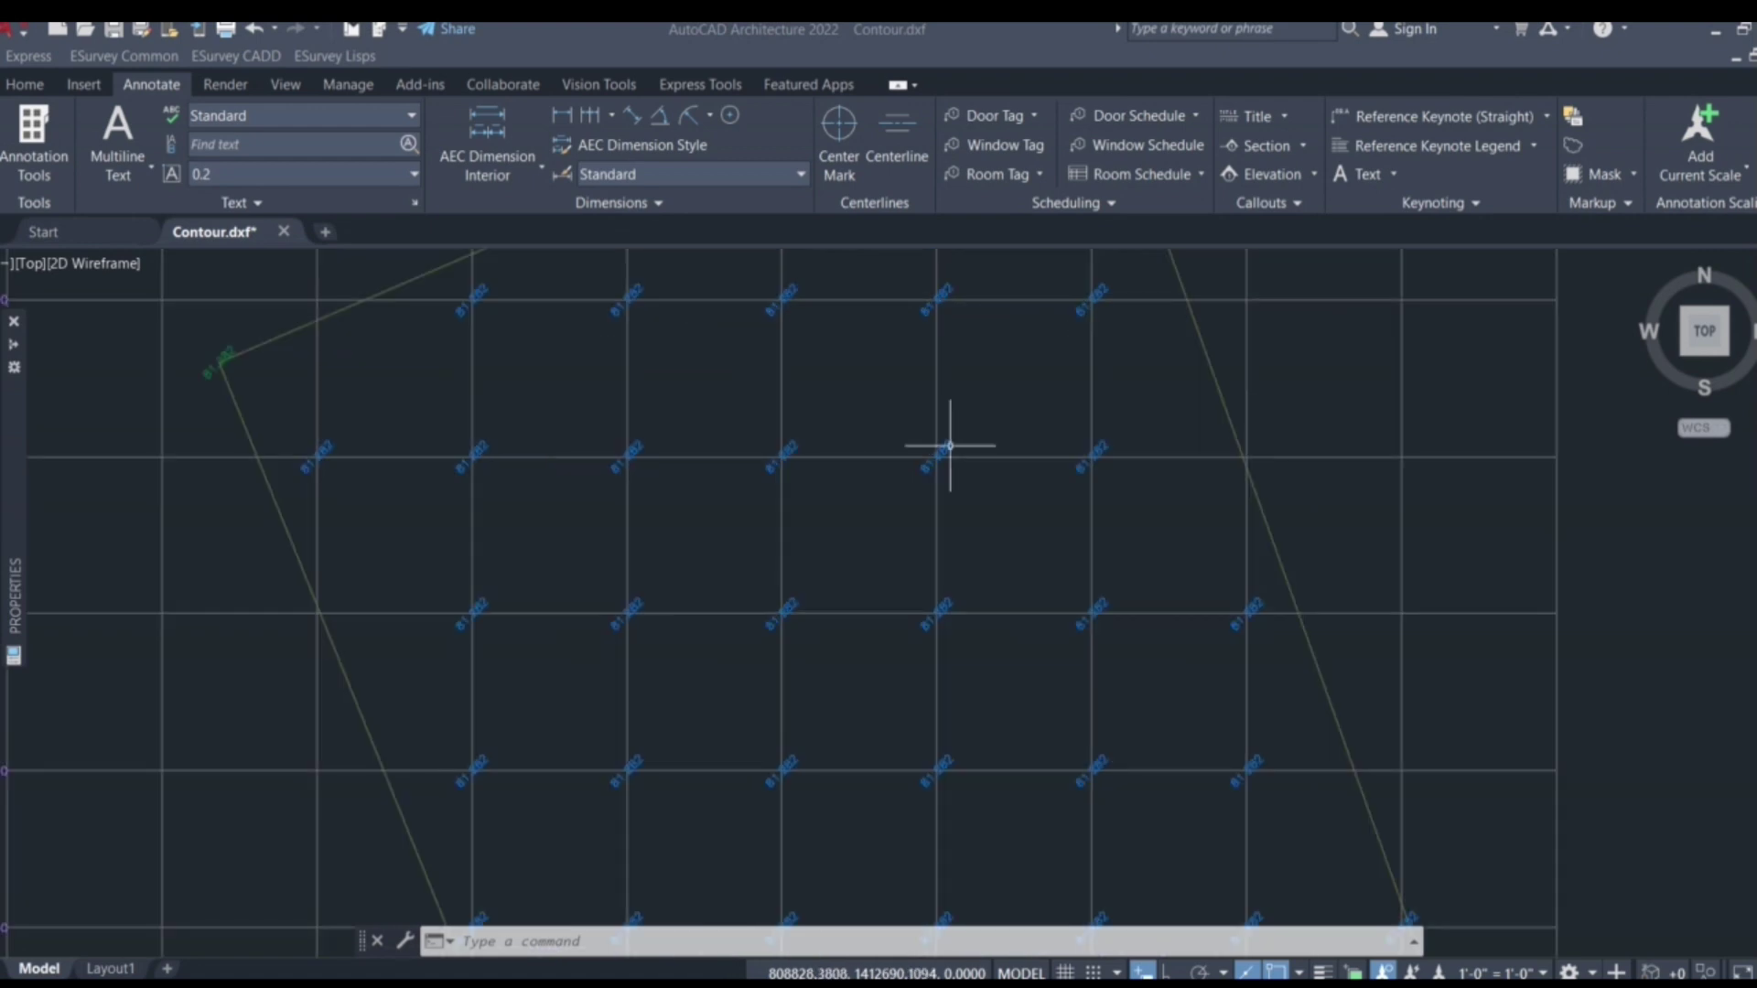
left_click(941, 443)
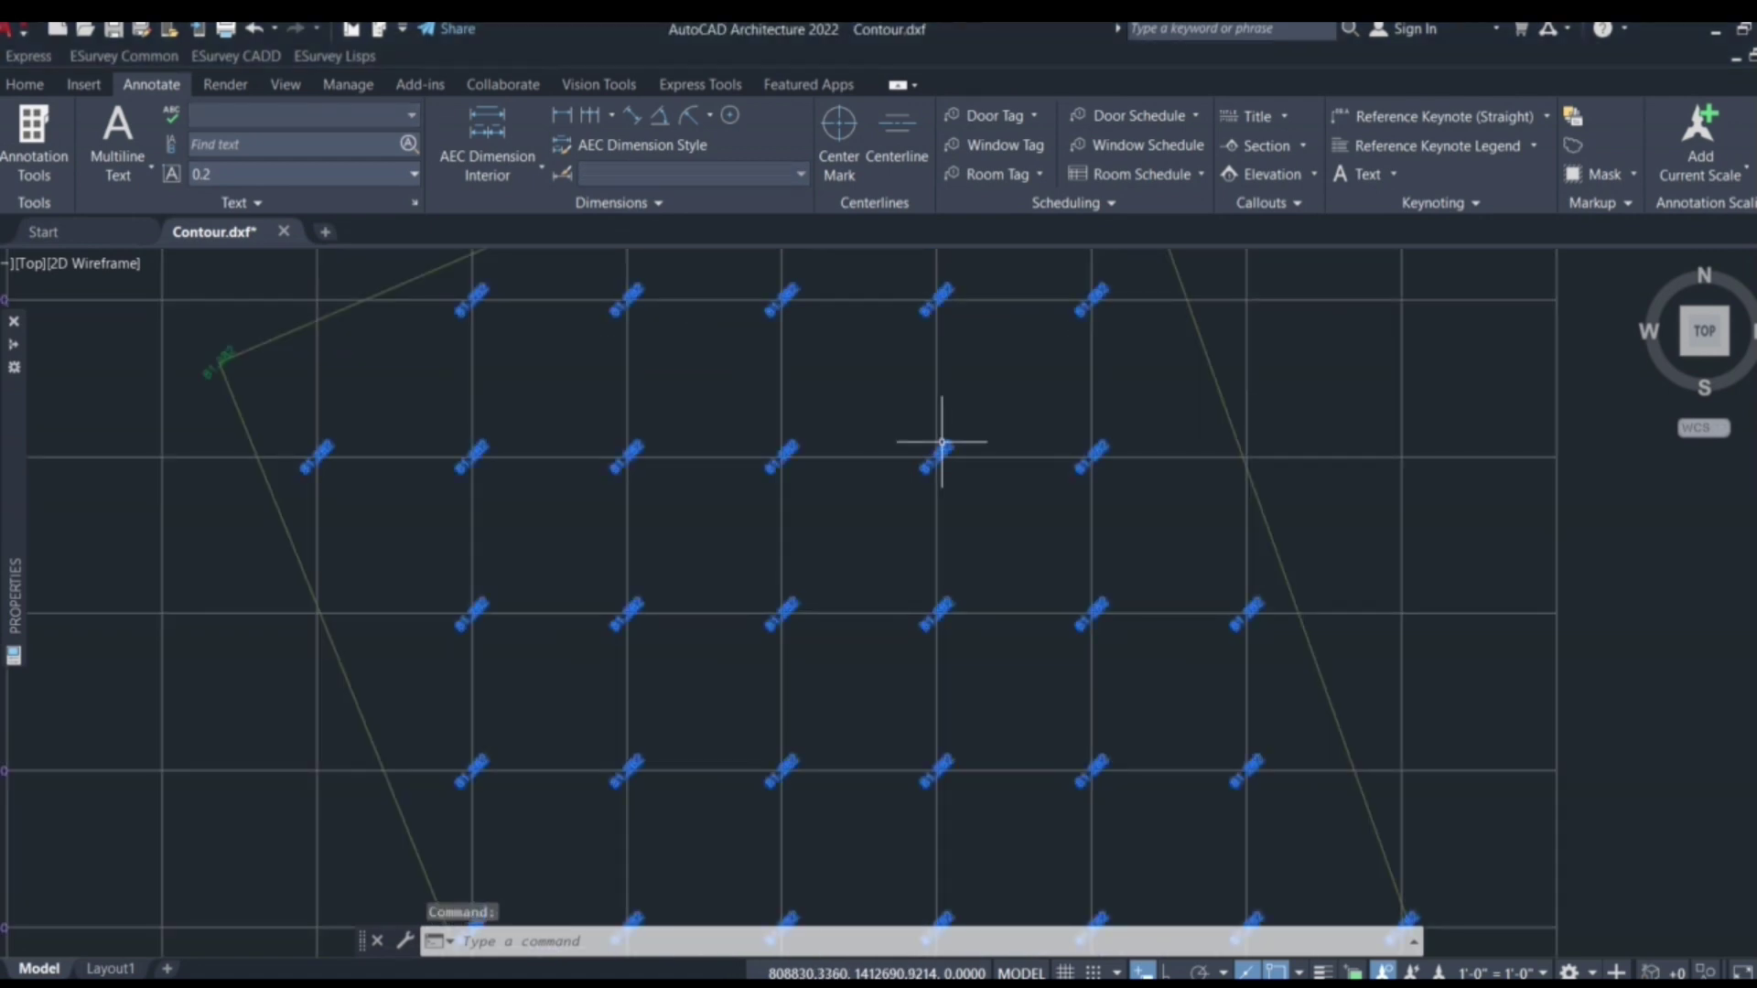
type("x")
key("BackSpace")
type("x")
key("Return")
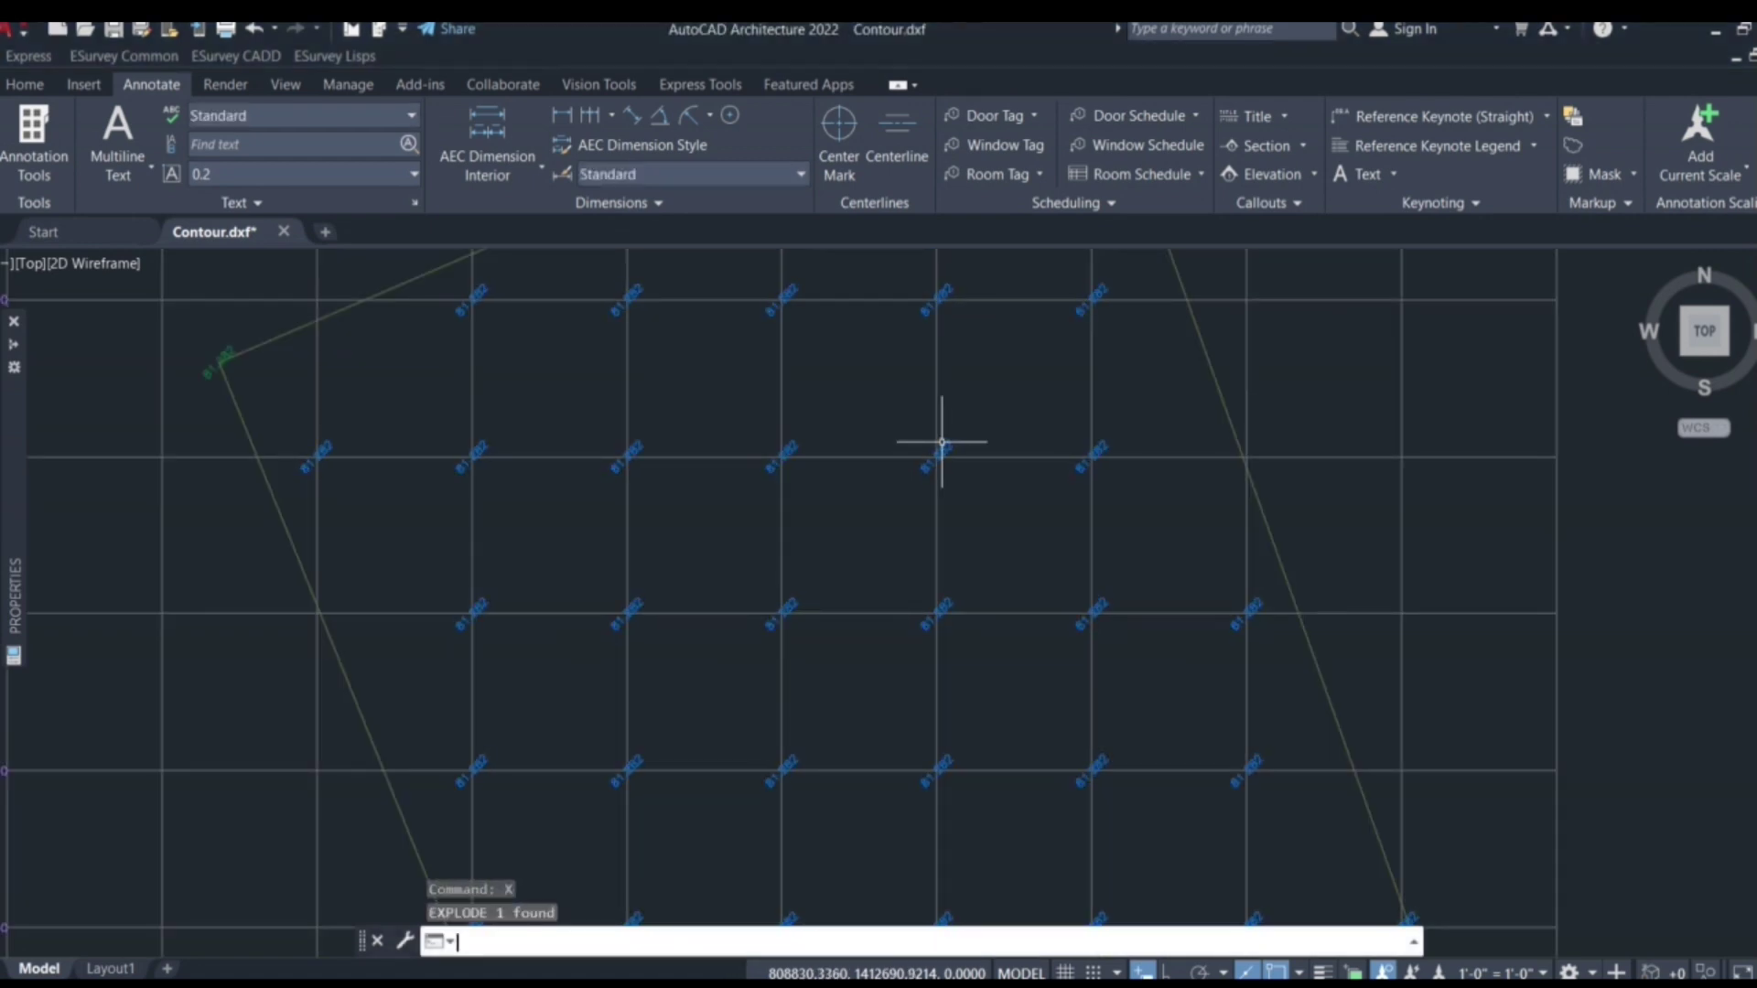
scroll(941, 443, "down", 8)
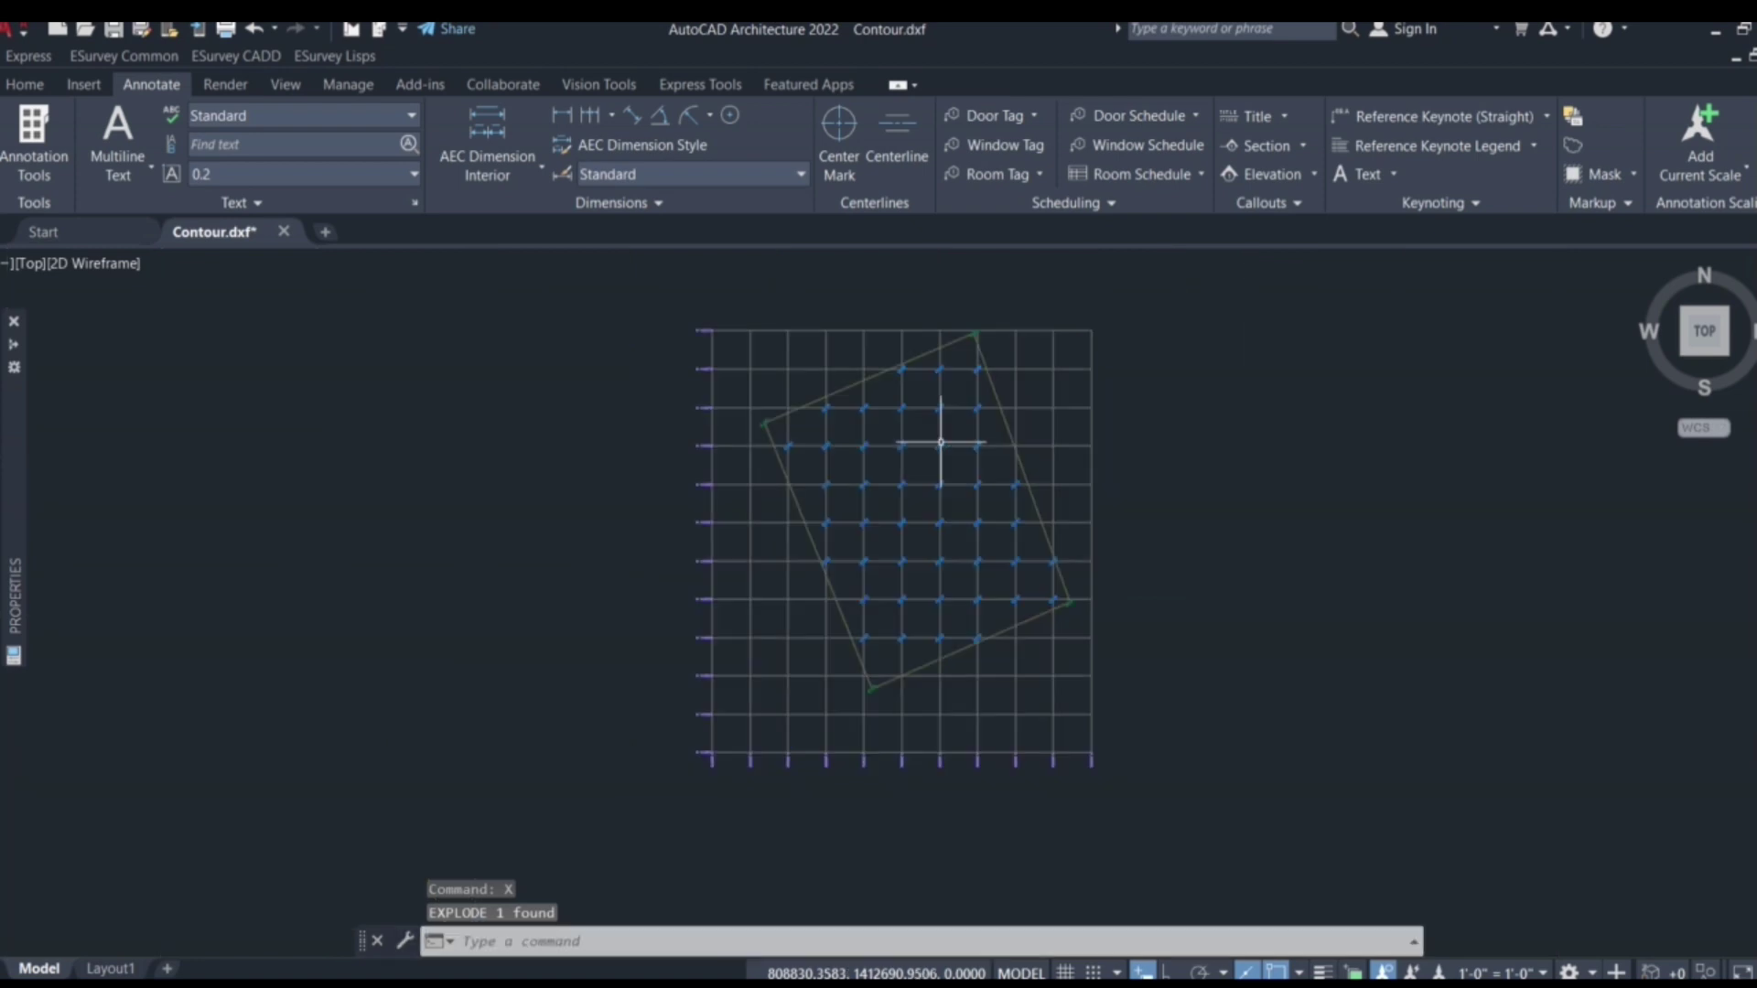
left_click(216, 61)
Step: Start Export Ground (EXEL) on the grid elevation texts, then cancel the selection
mouse_move(271, 152)
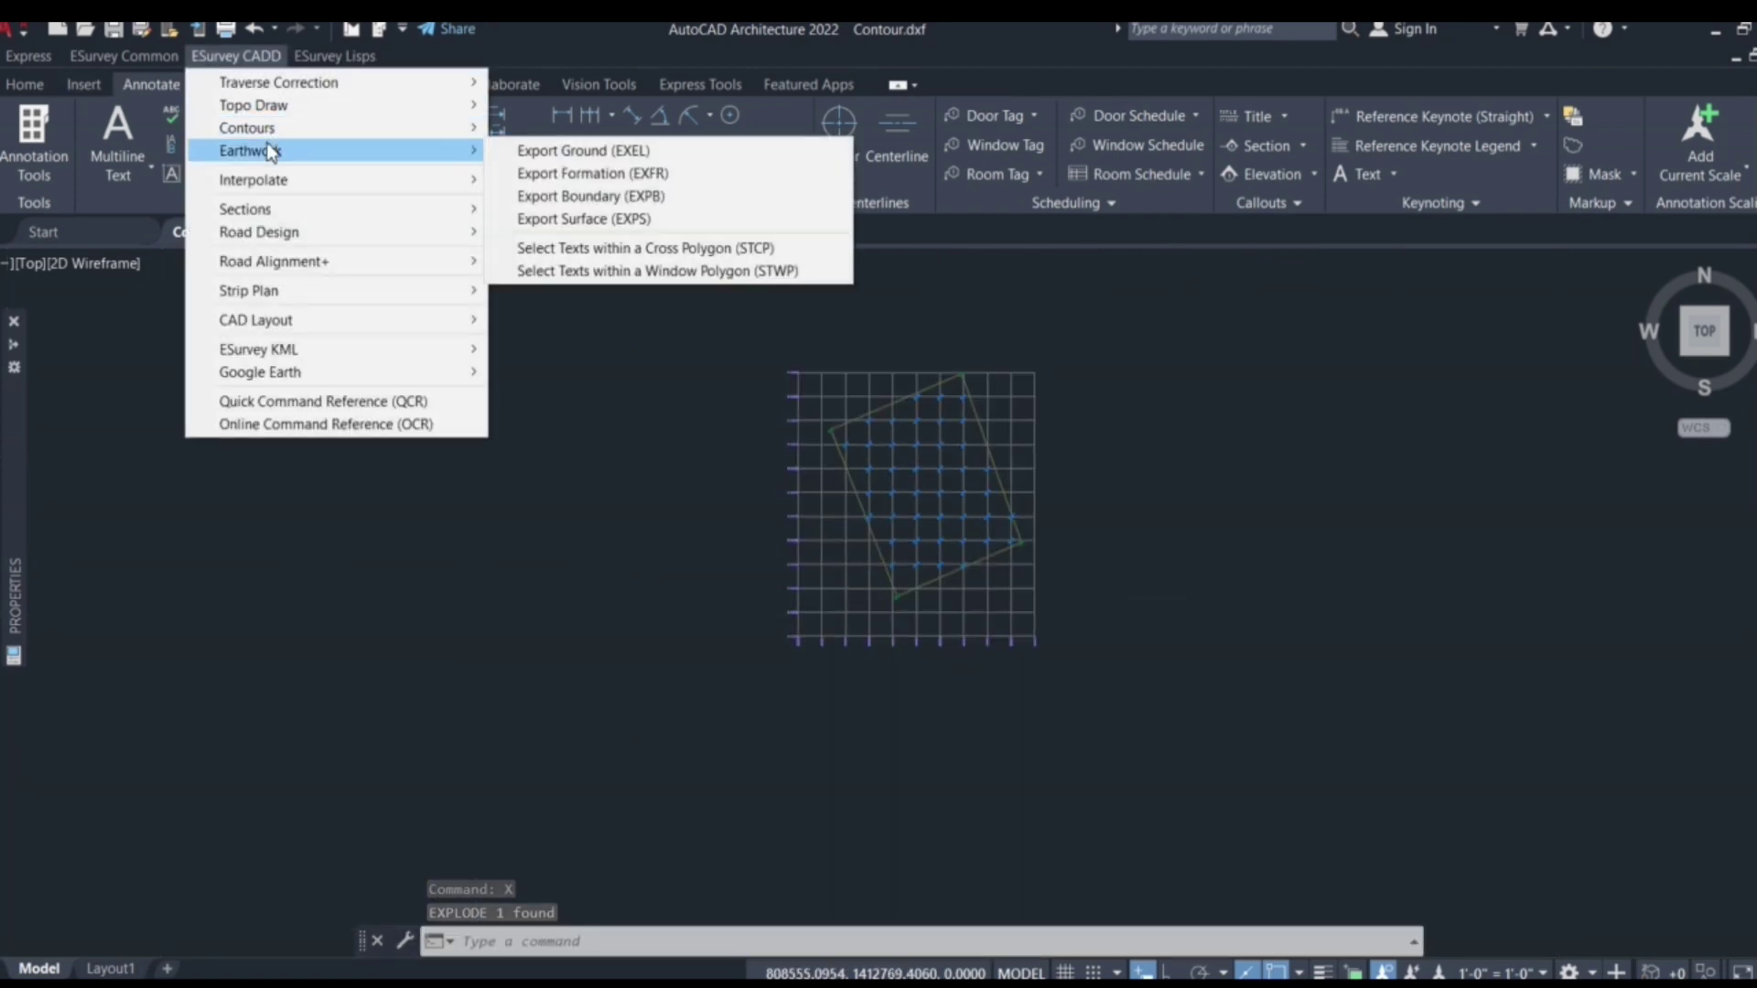
left_click(586, 152)
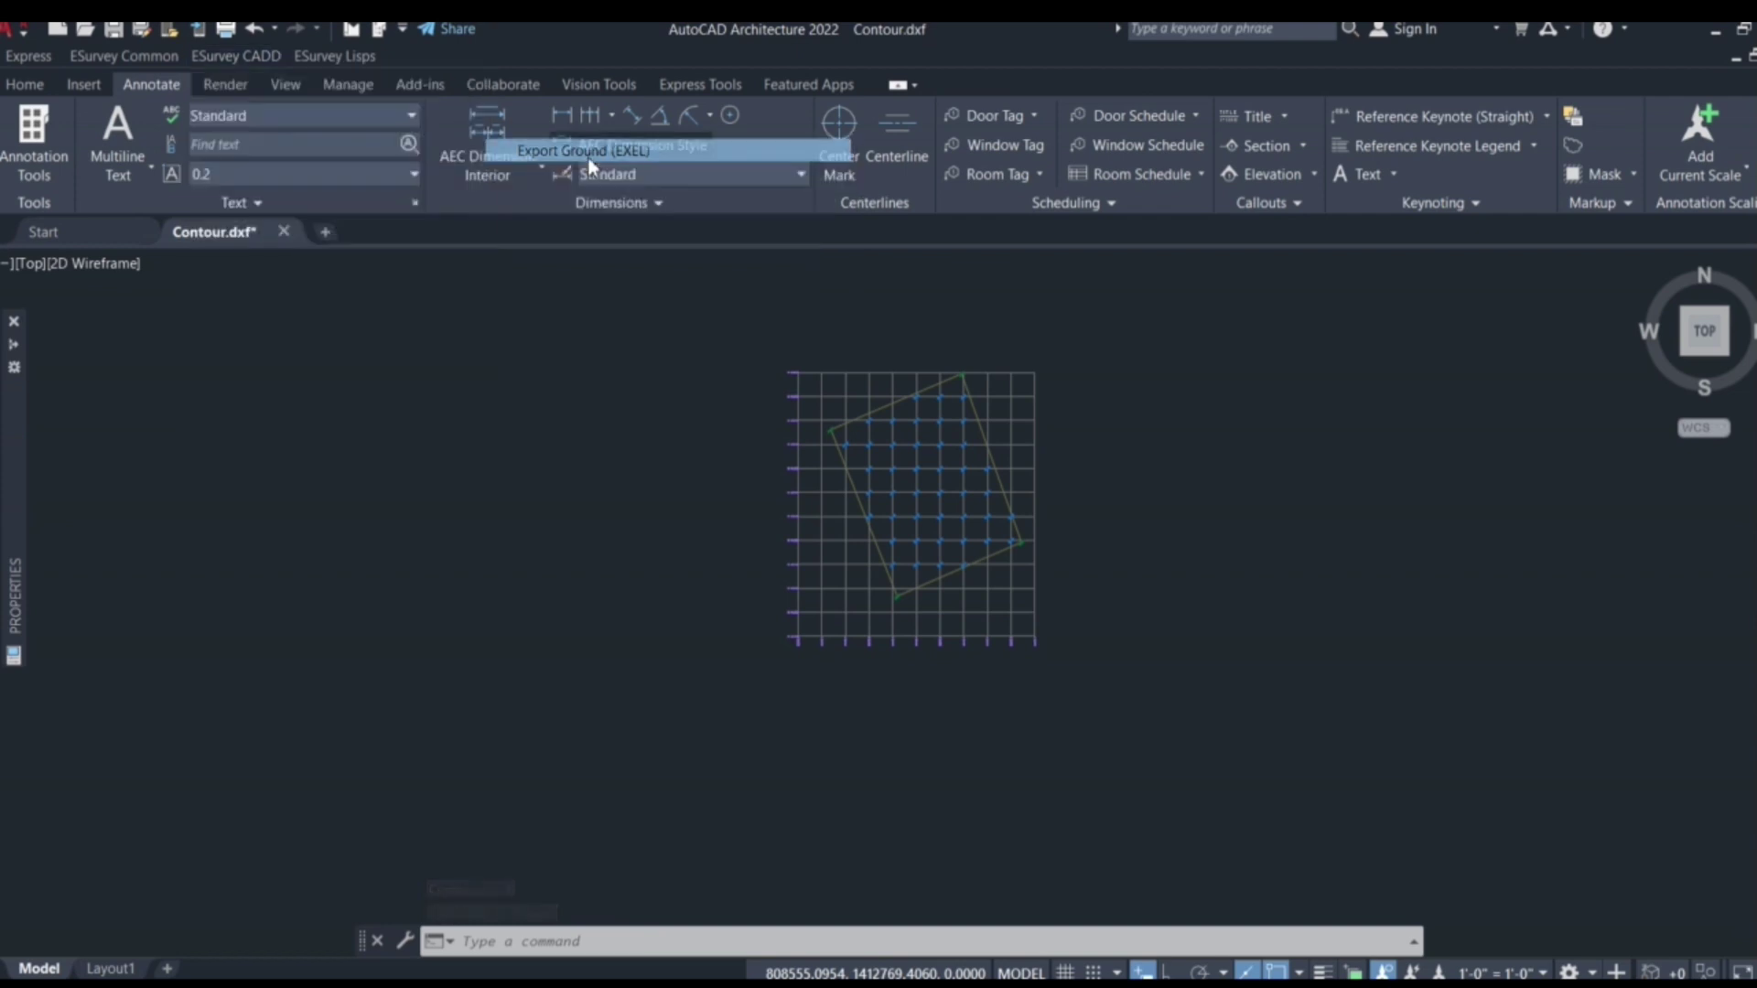
left_click(1105, 599)
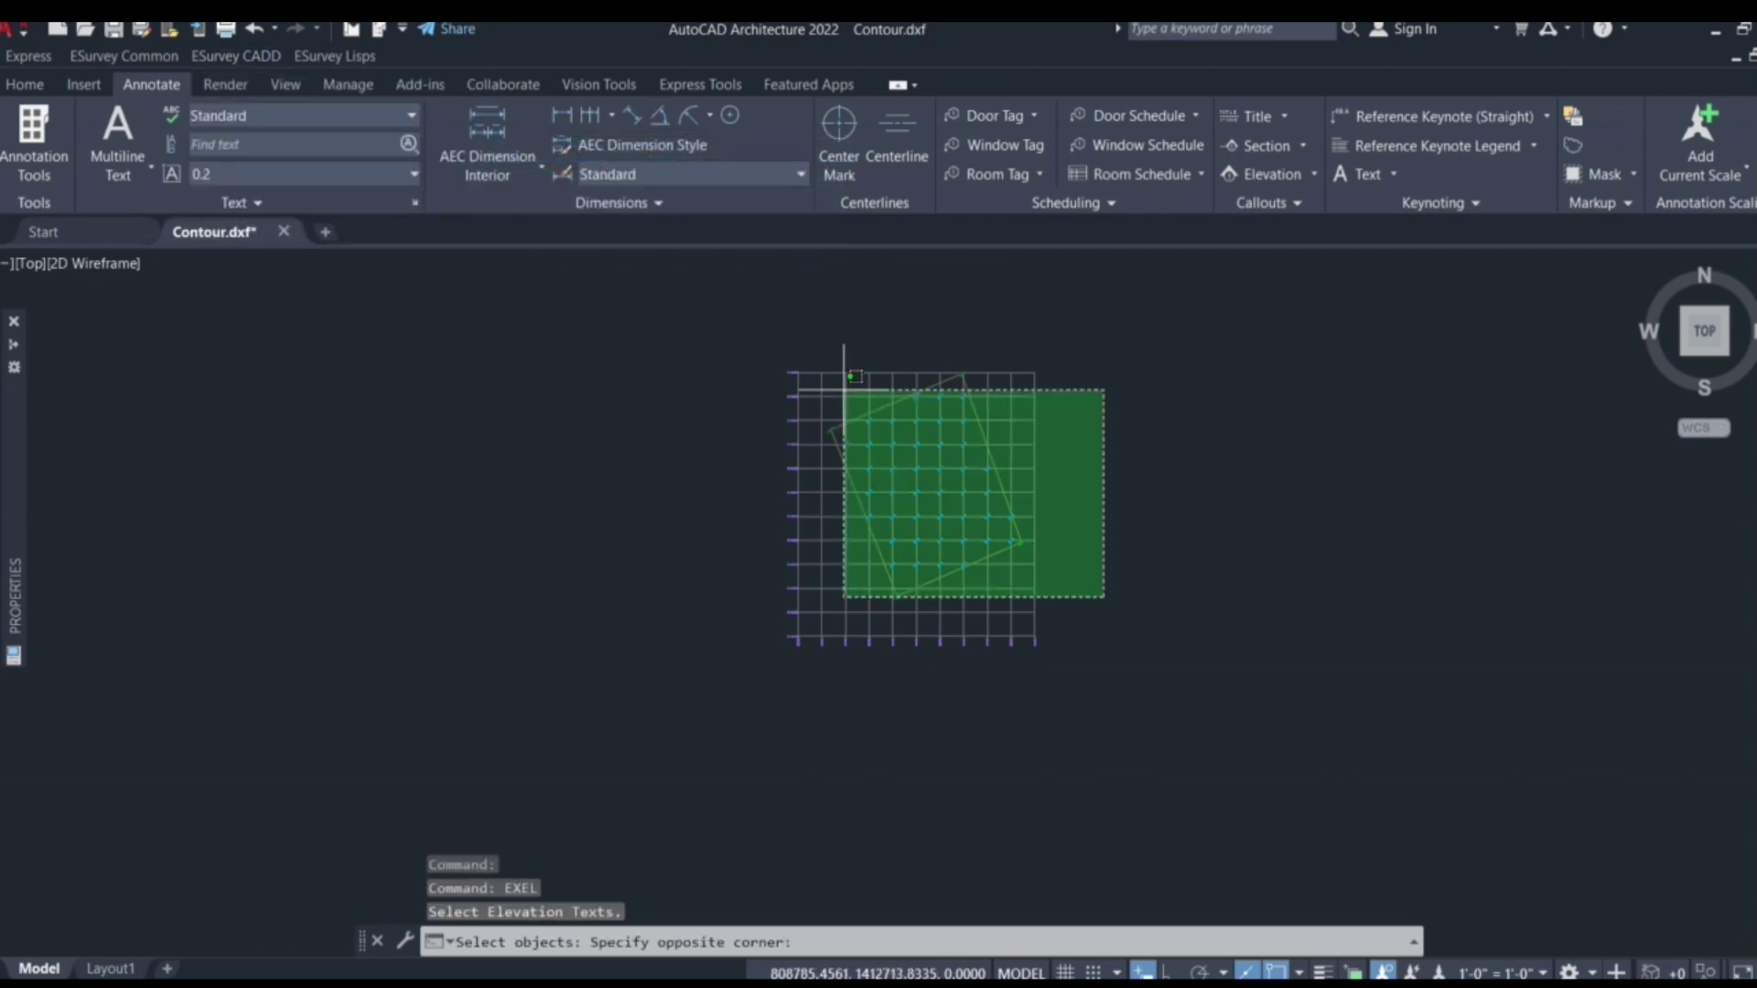
left_click(775, 336)
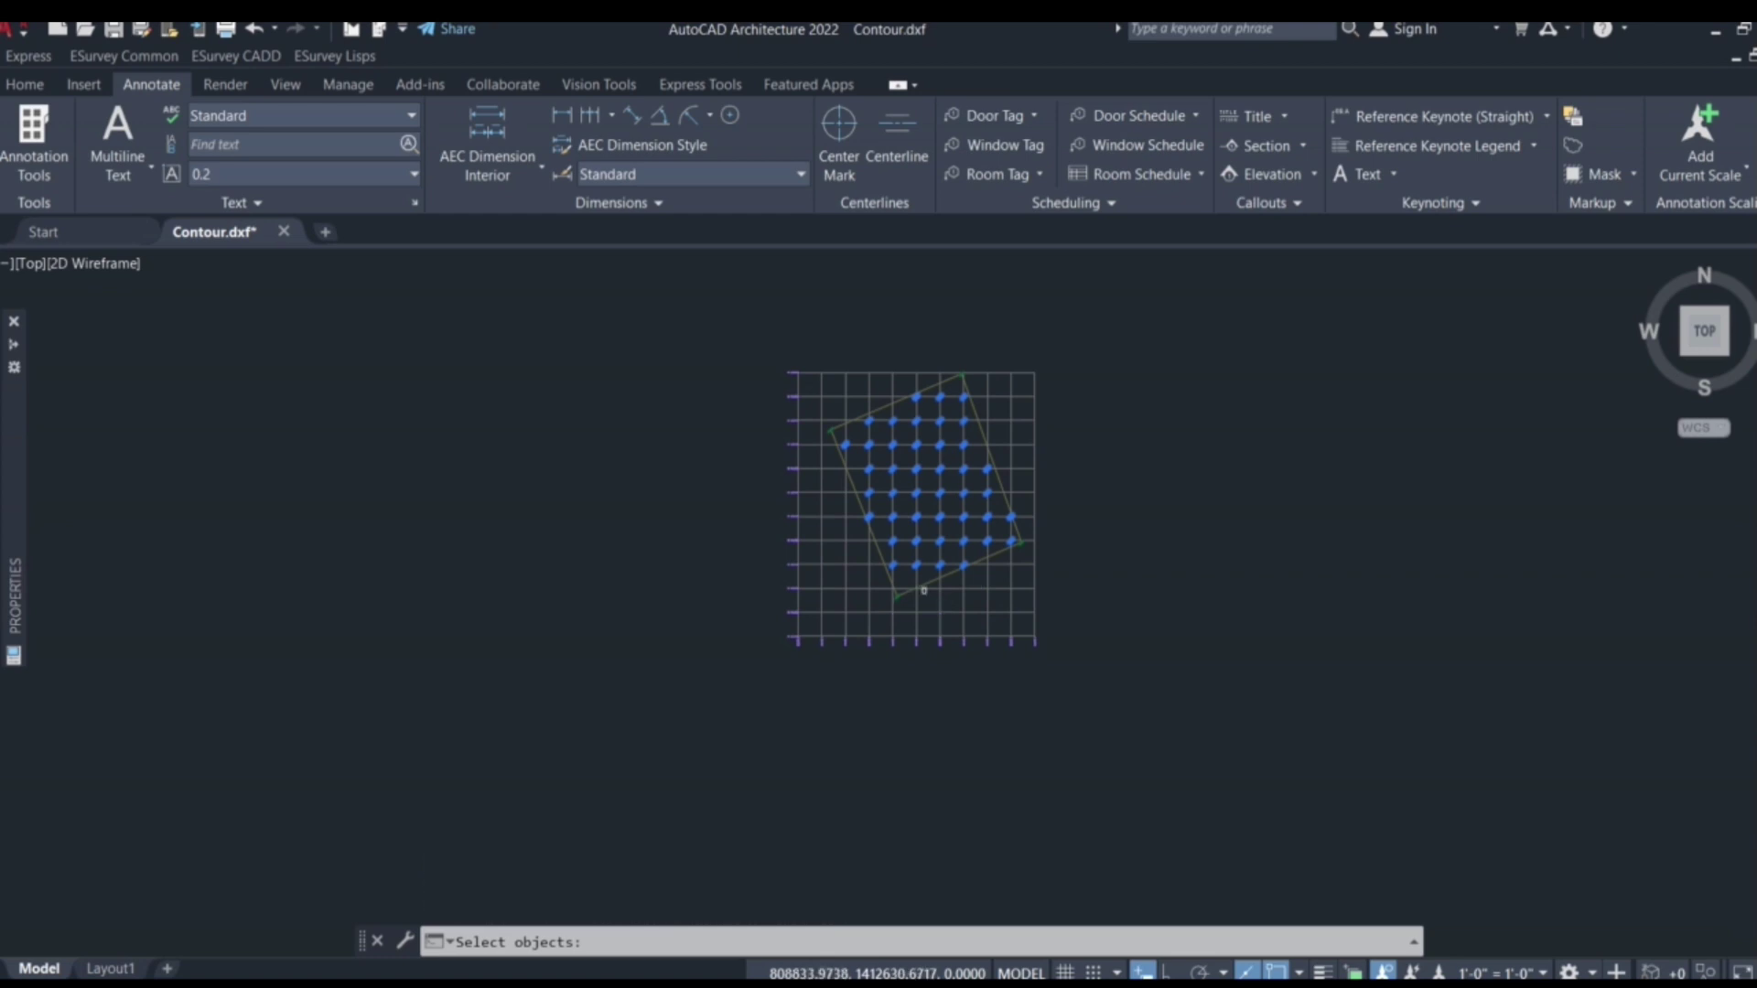
key("Escape")
Step: Explode the boundary polyline with X
scroll(910, 595, "up", 6)
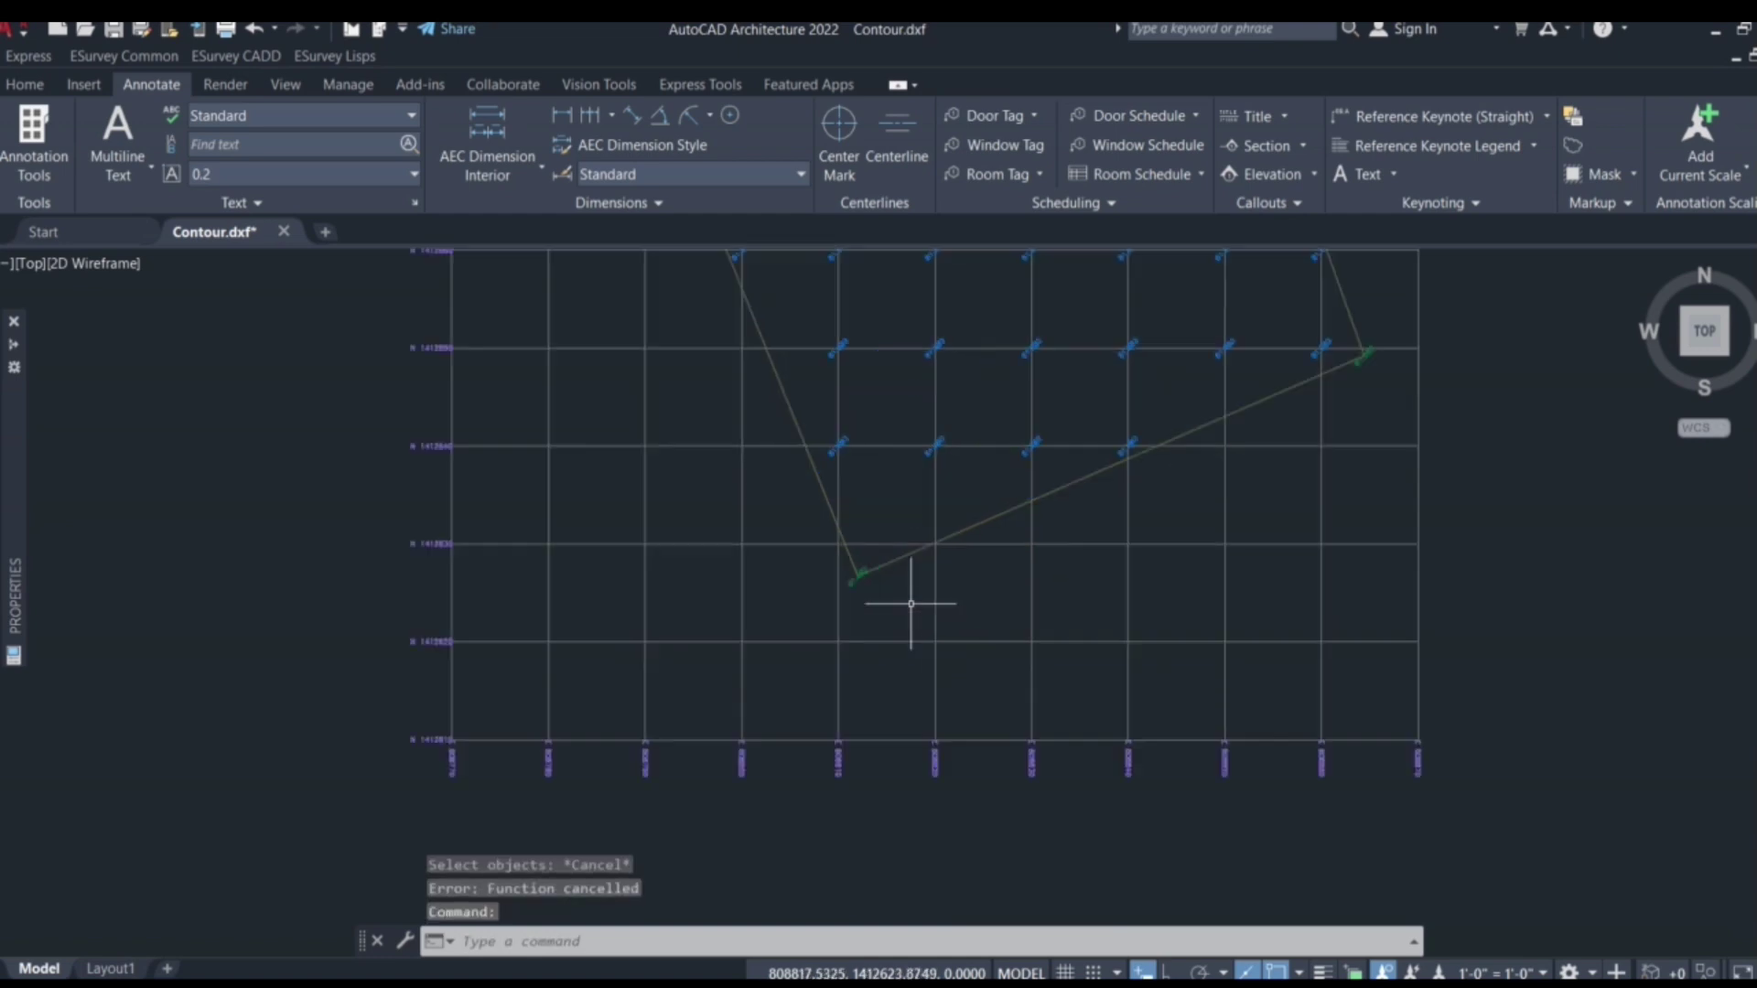
left_click(849, 581)
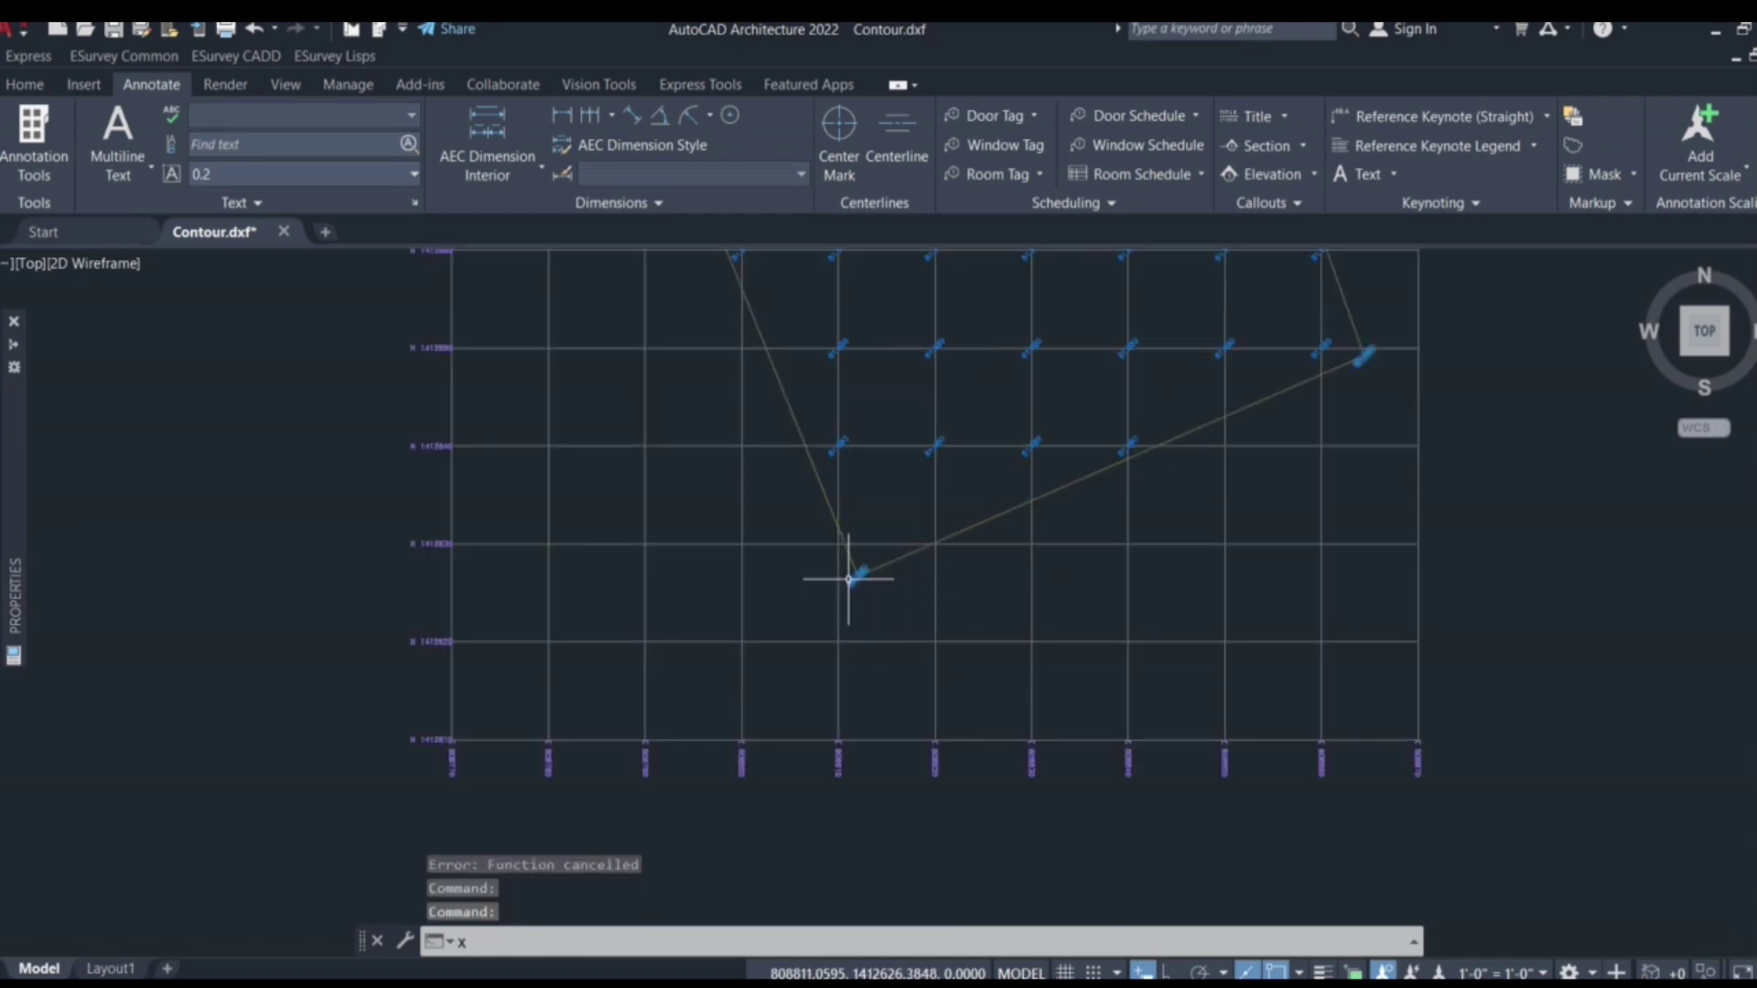
type("x")
key("Return")
scroll(856, 640, "down", 4)
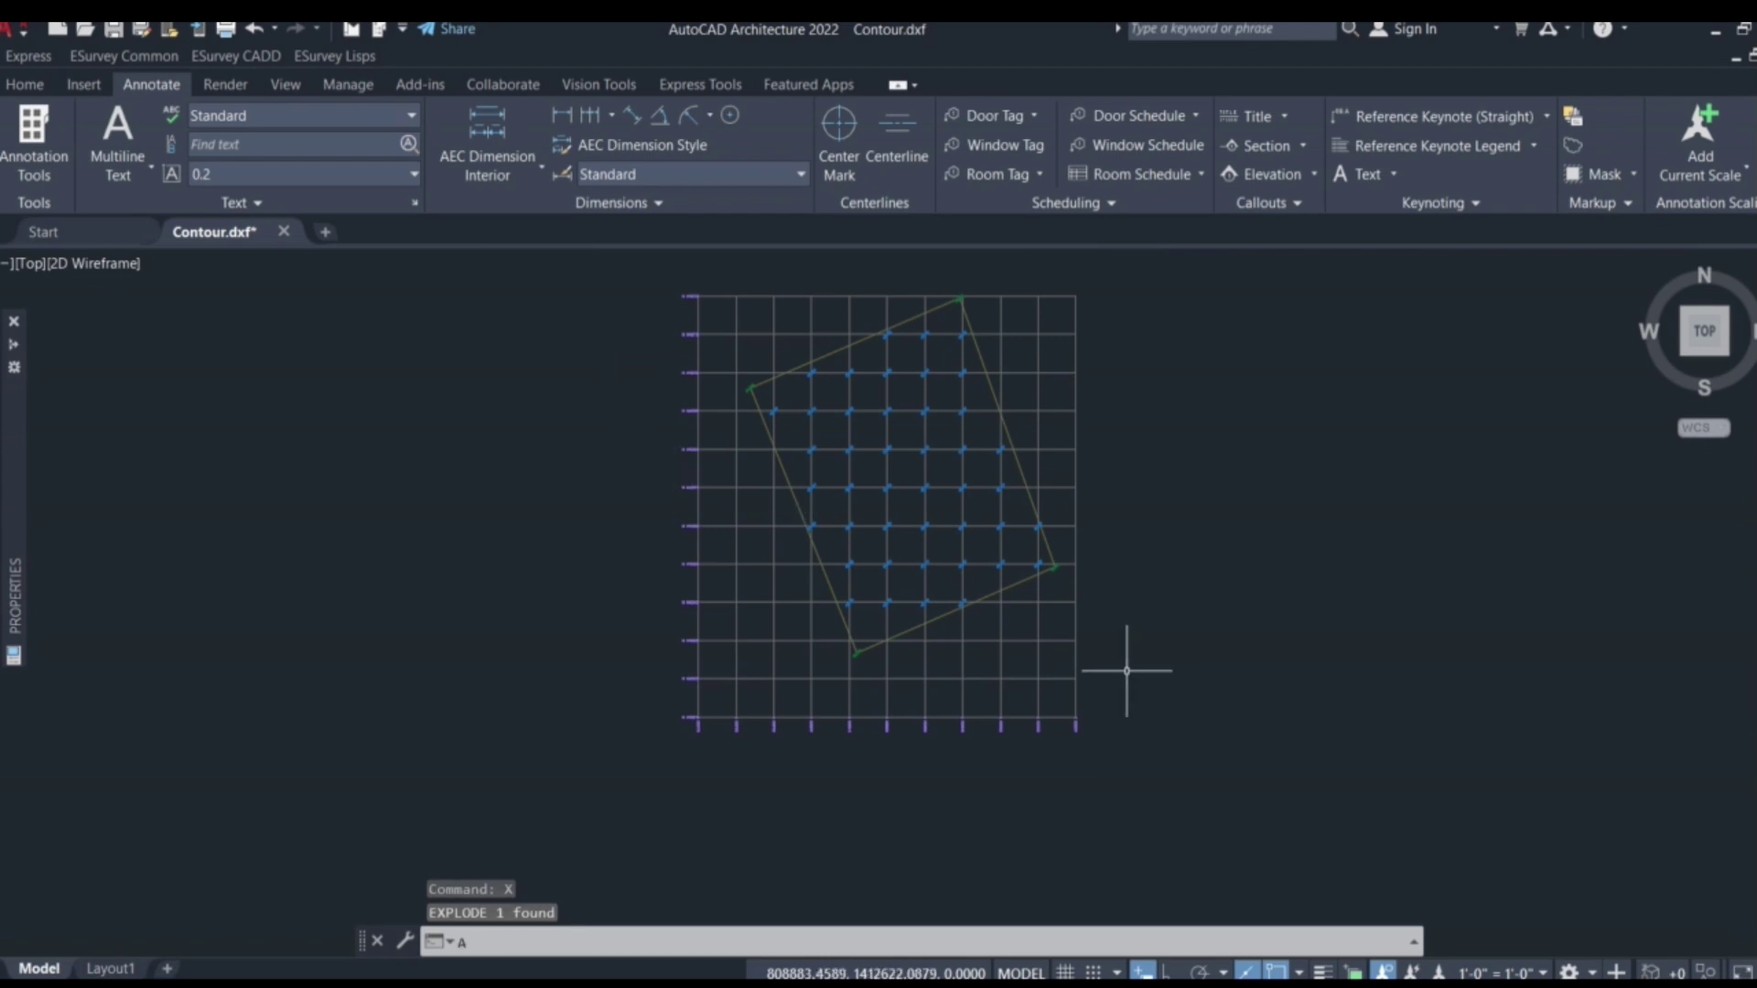
Step: Load the MAX.LSP routine with APPLOAD (AP)
type("AP")
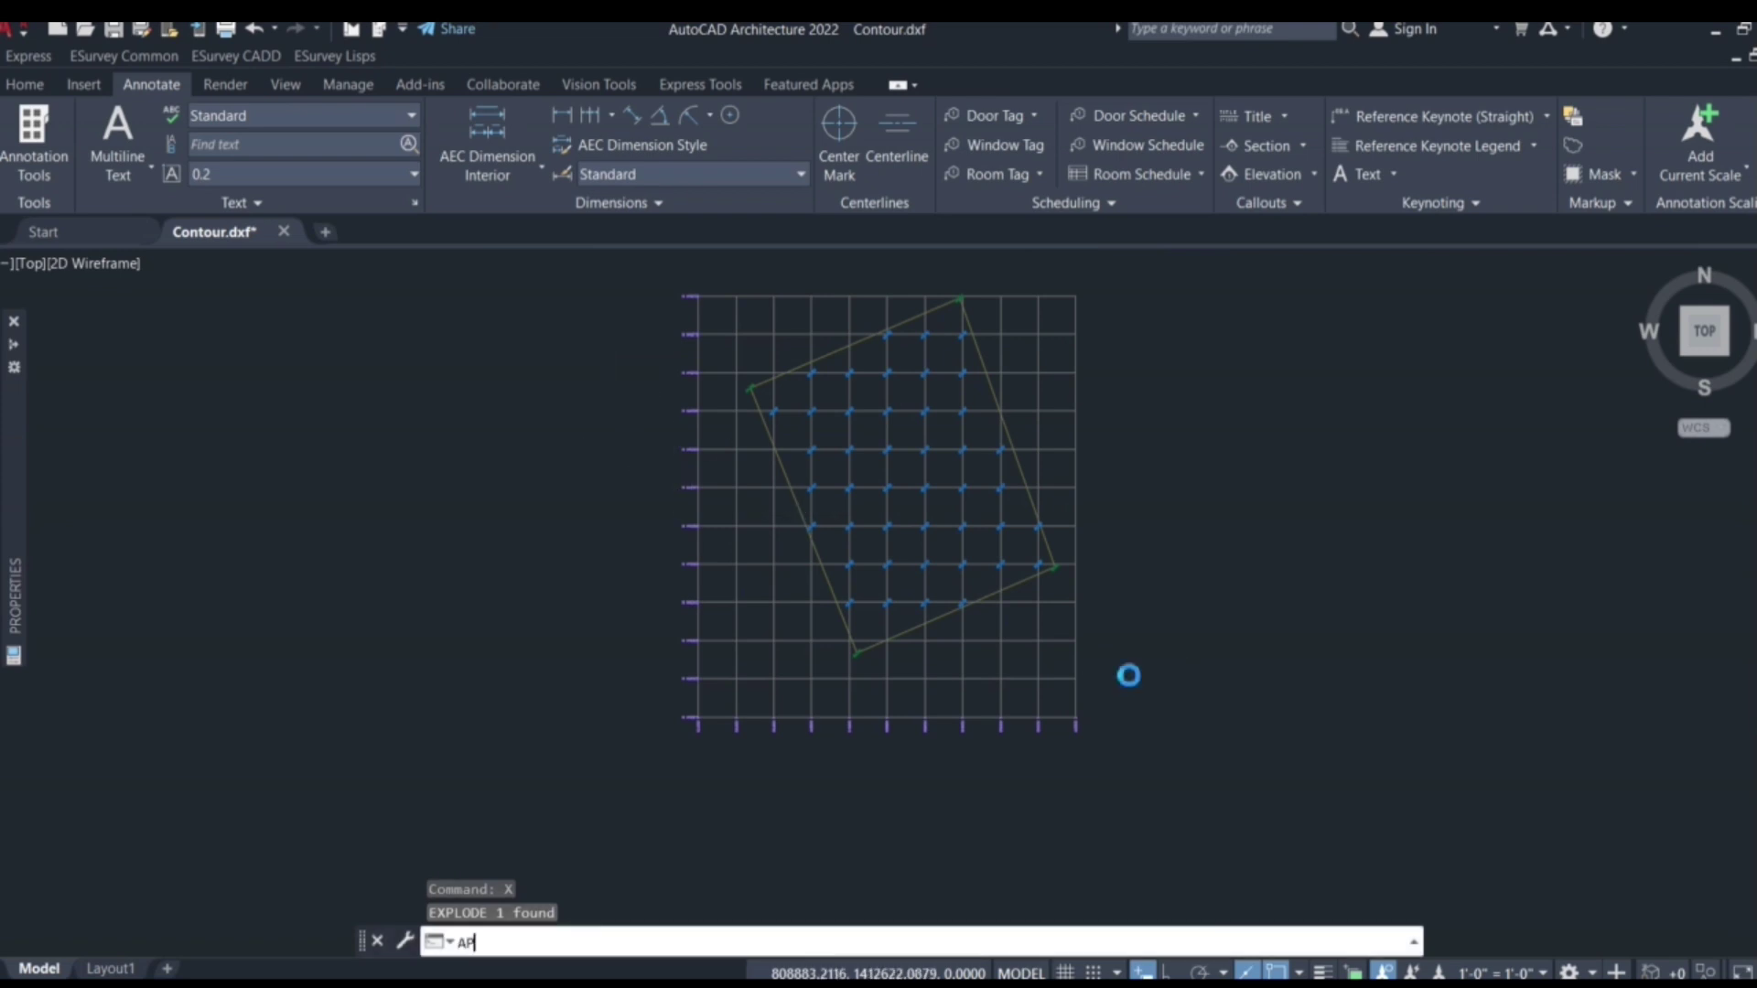
key("Return")
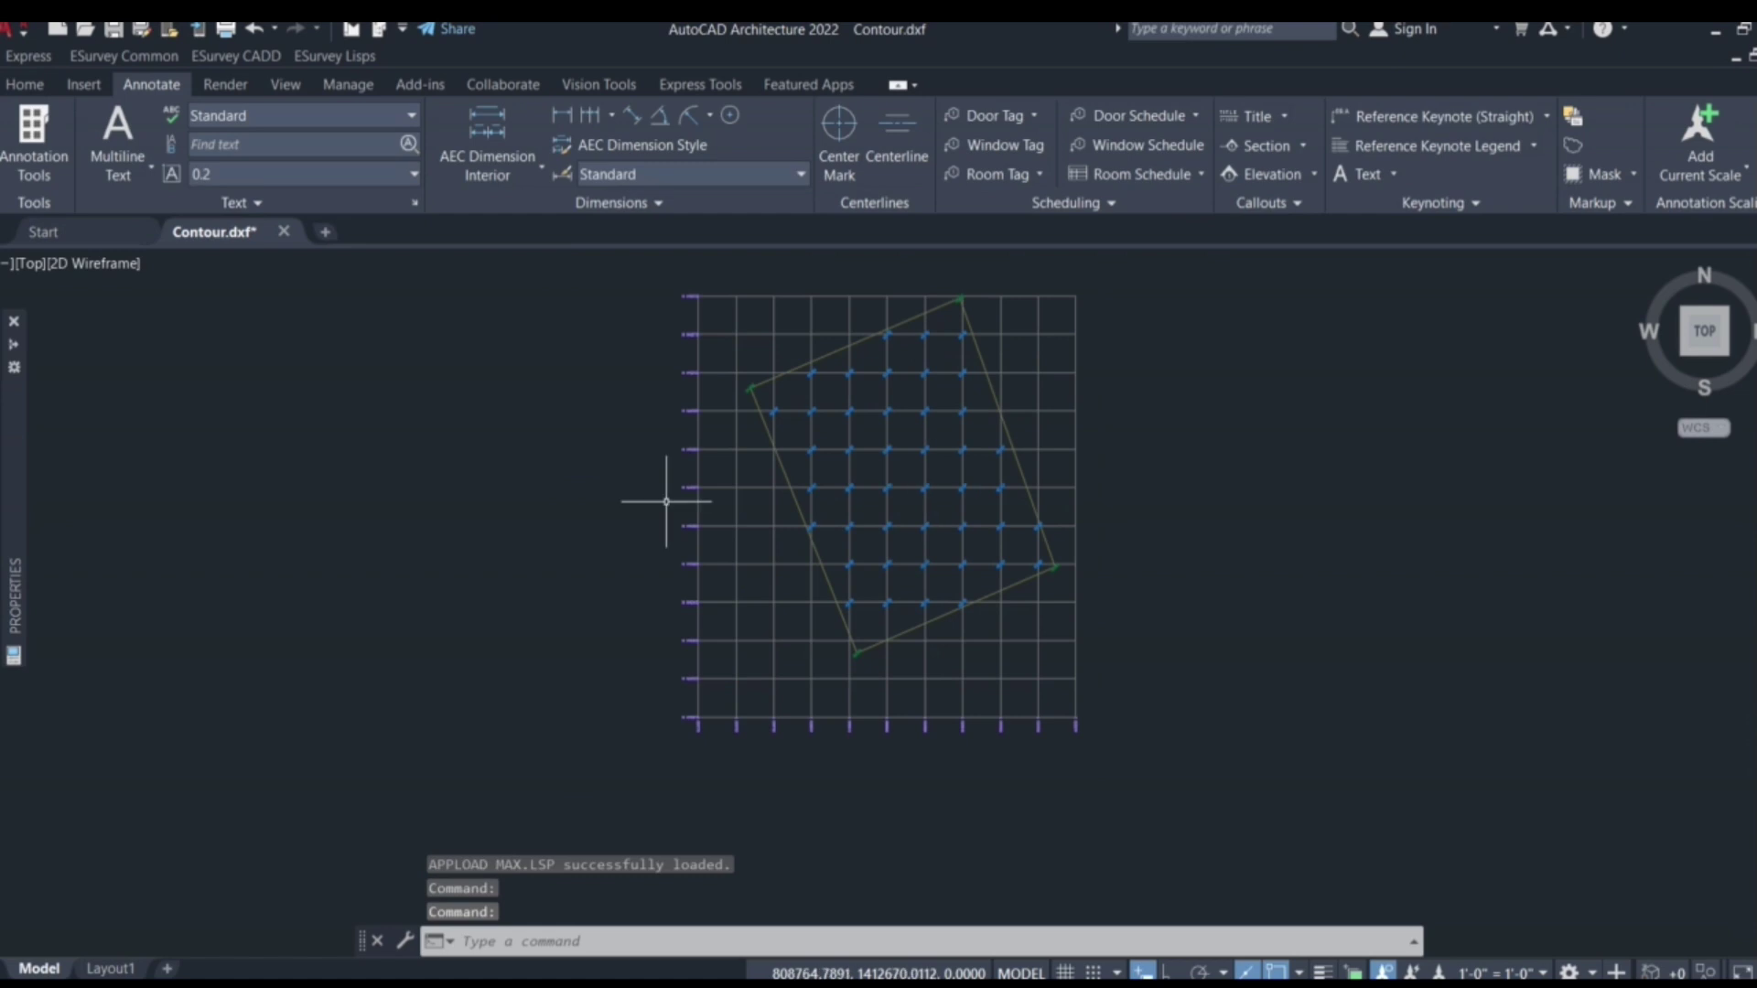
left_click(1135, 688)
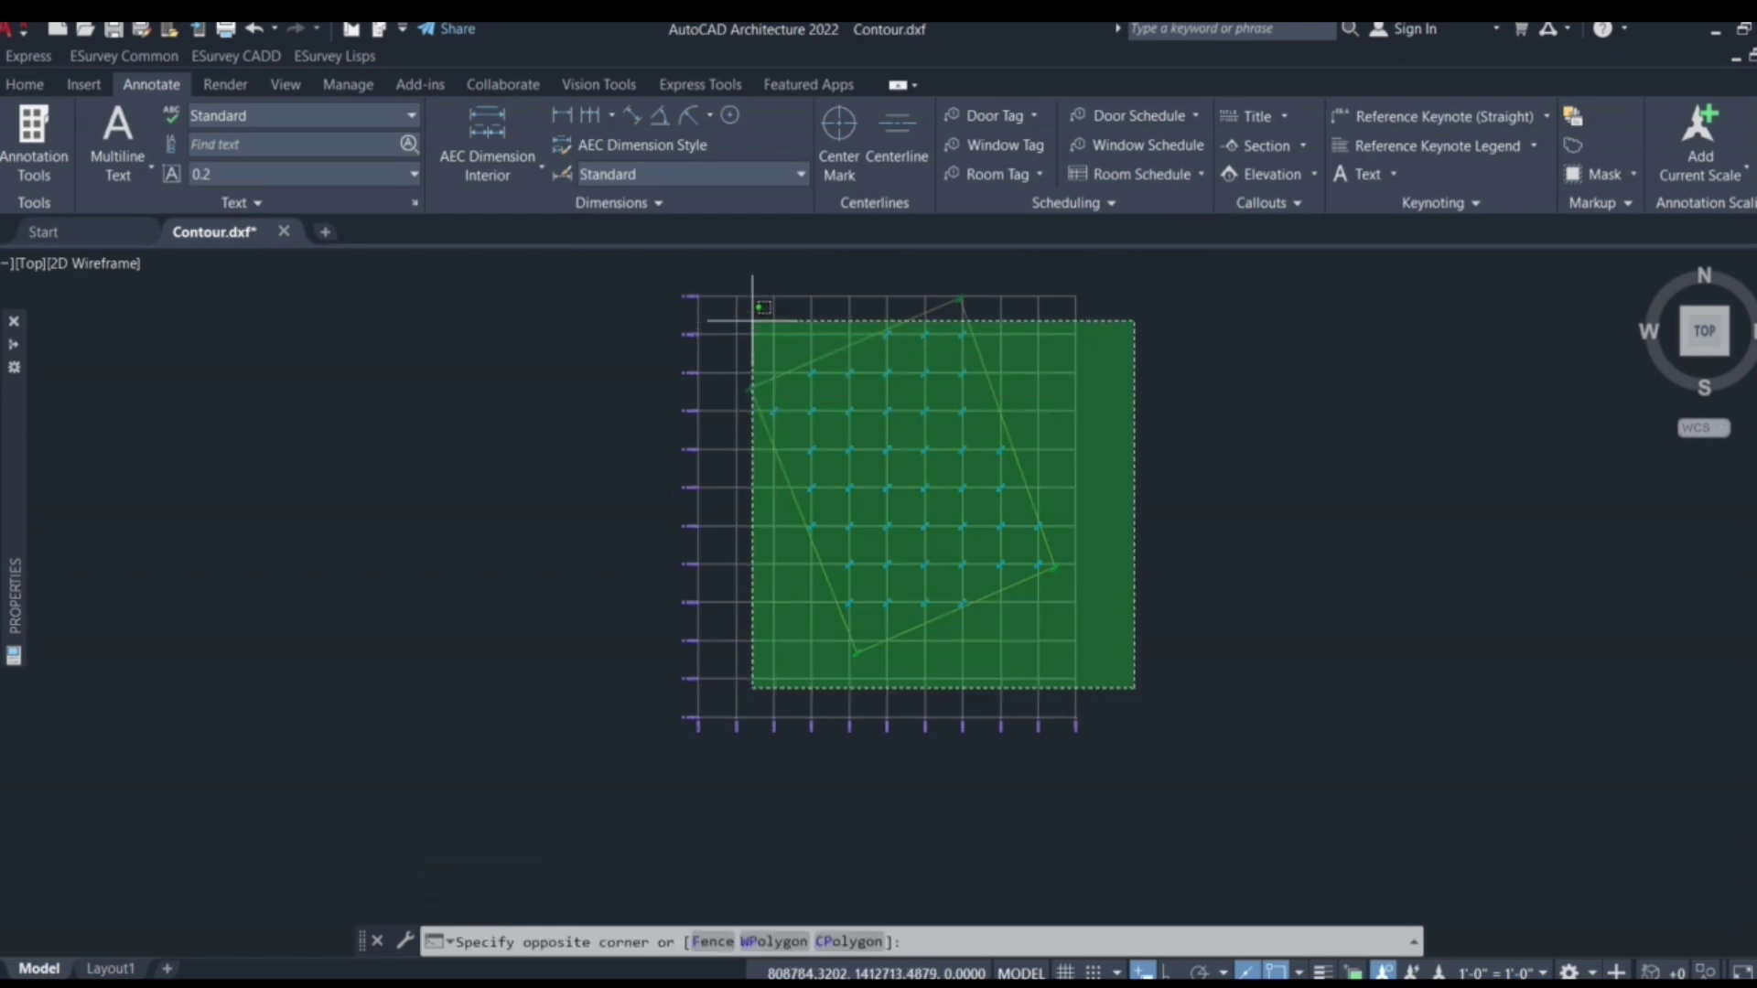
left_click(1195, 549)
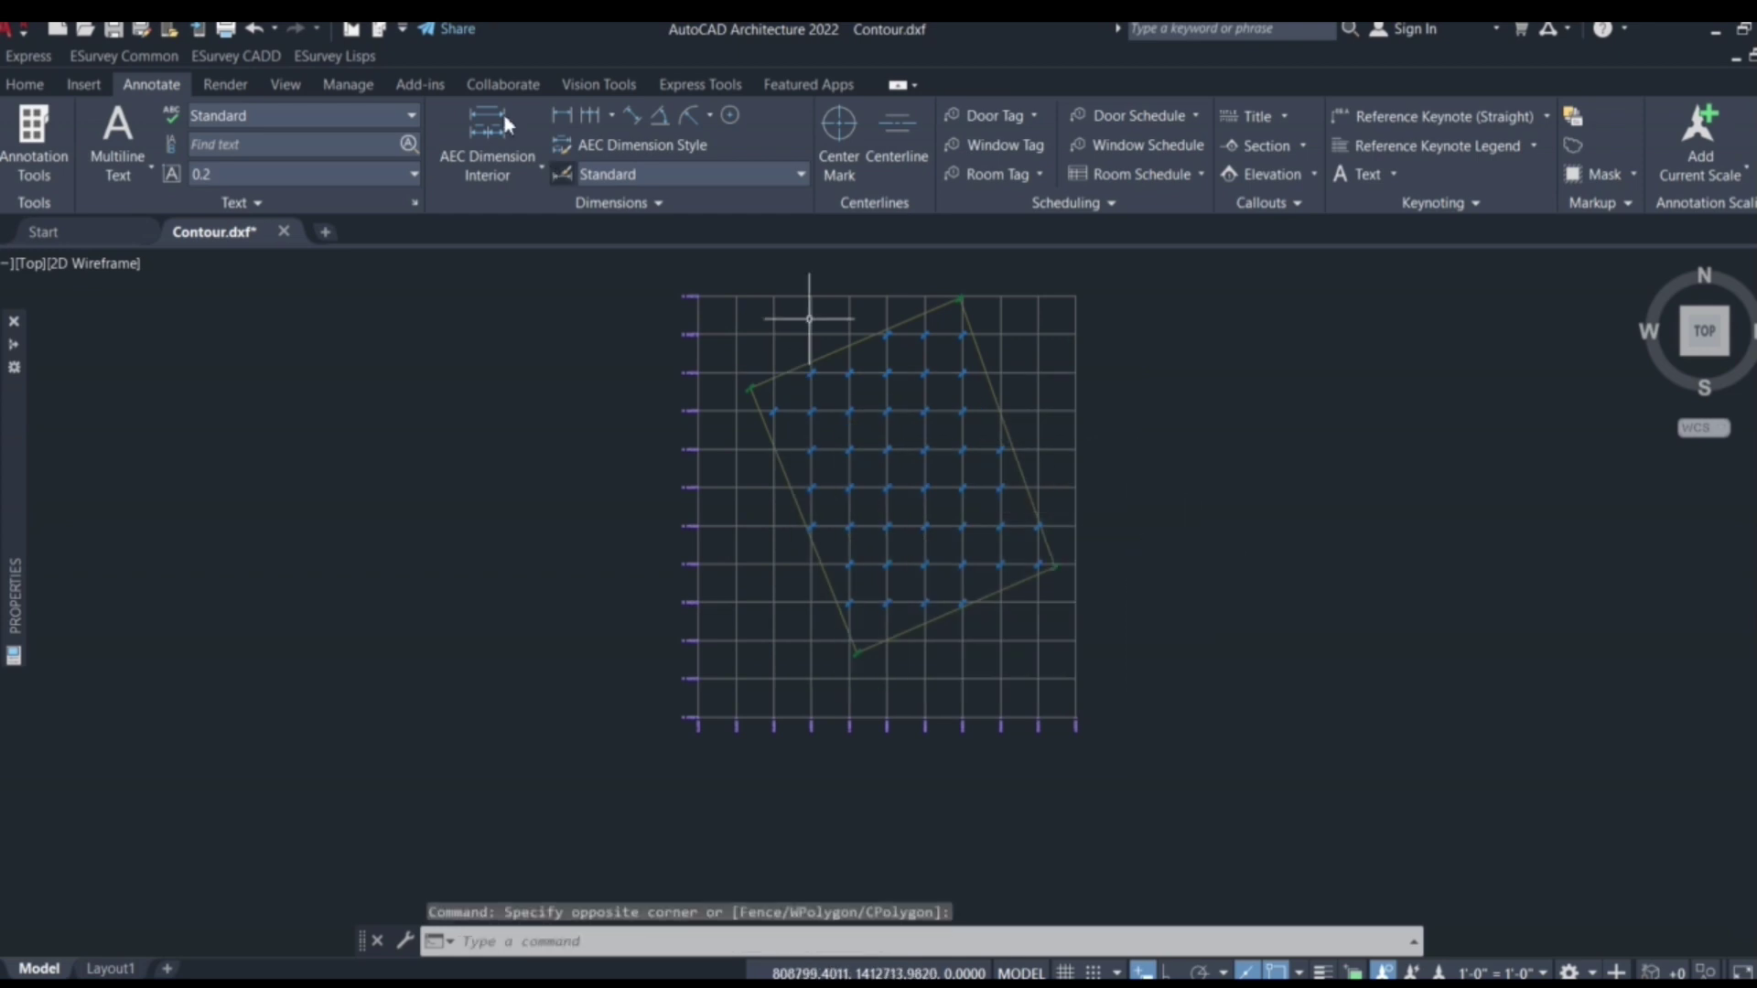
Step: Export all 47 grid elevation texts via ESurvey CADD > Earthwork > Export Ground (EXEL)
left_click(220, 58)
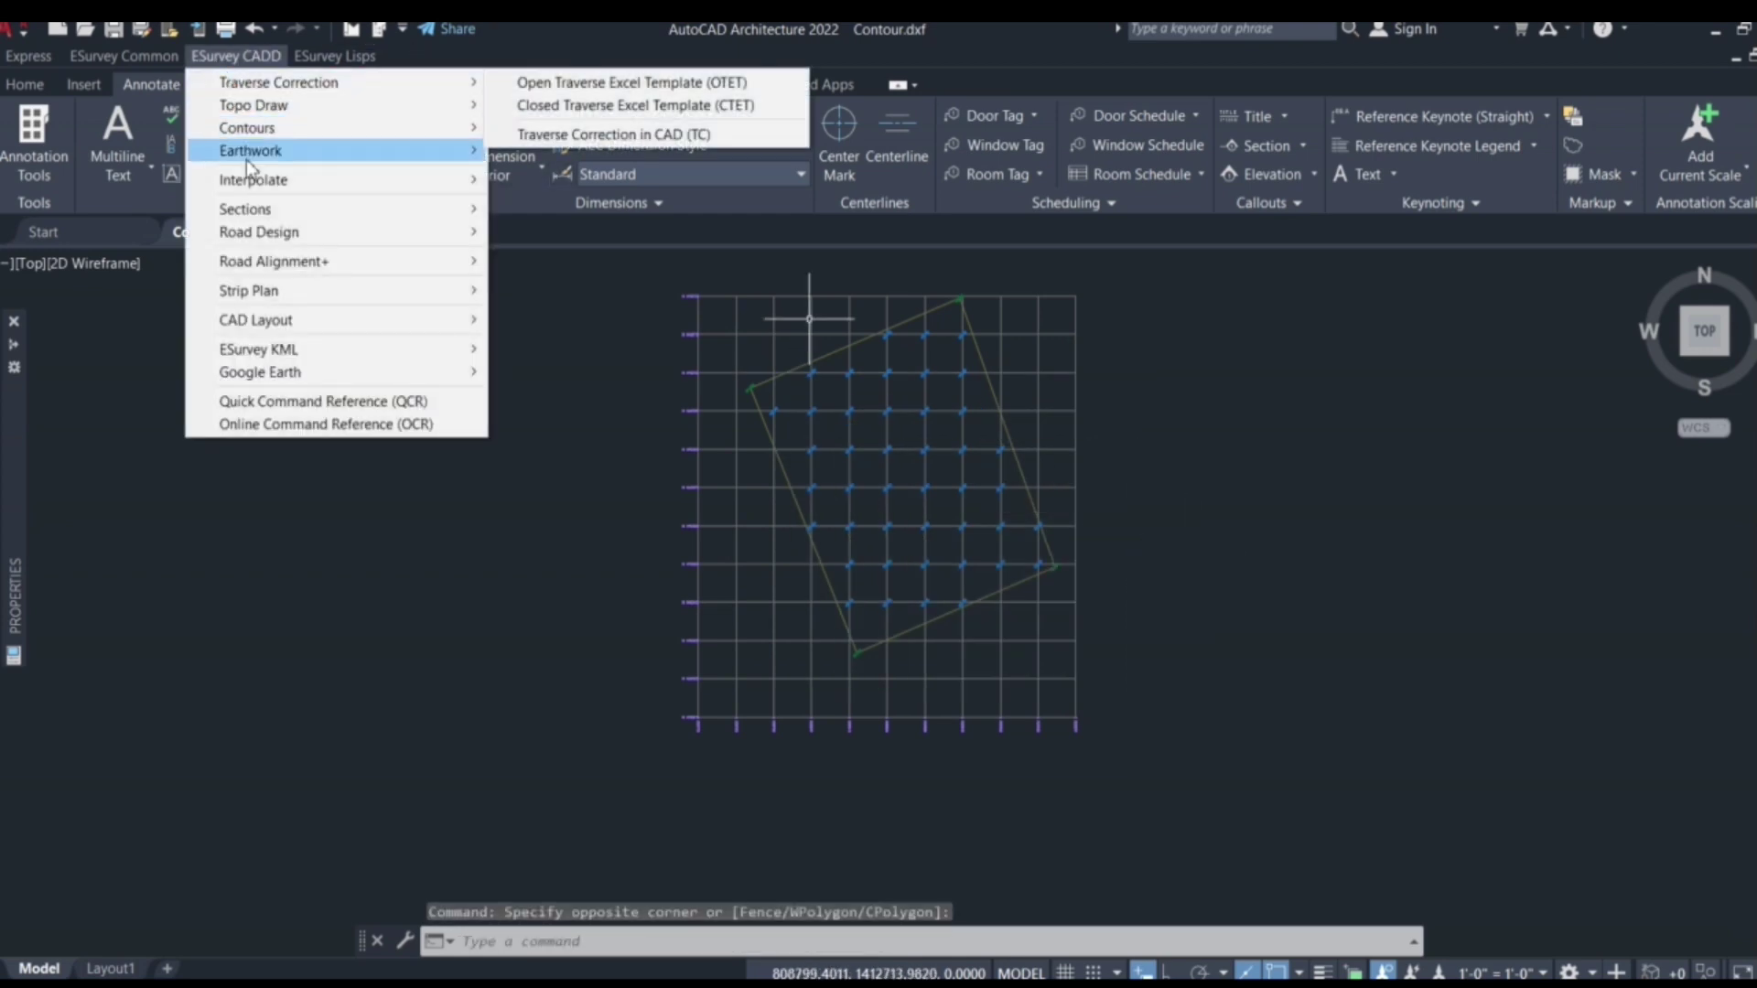
mouse_move(256, 151)
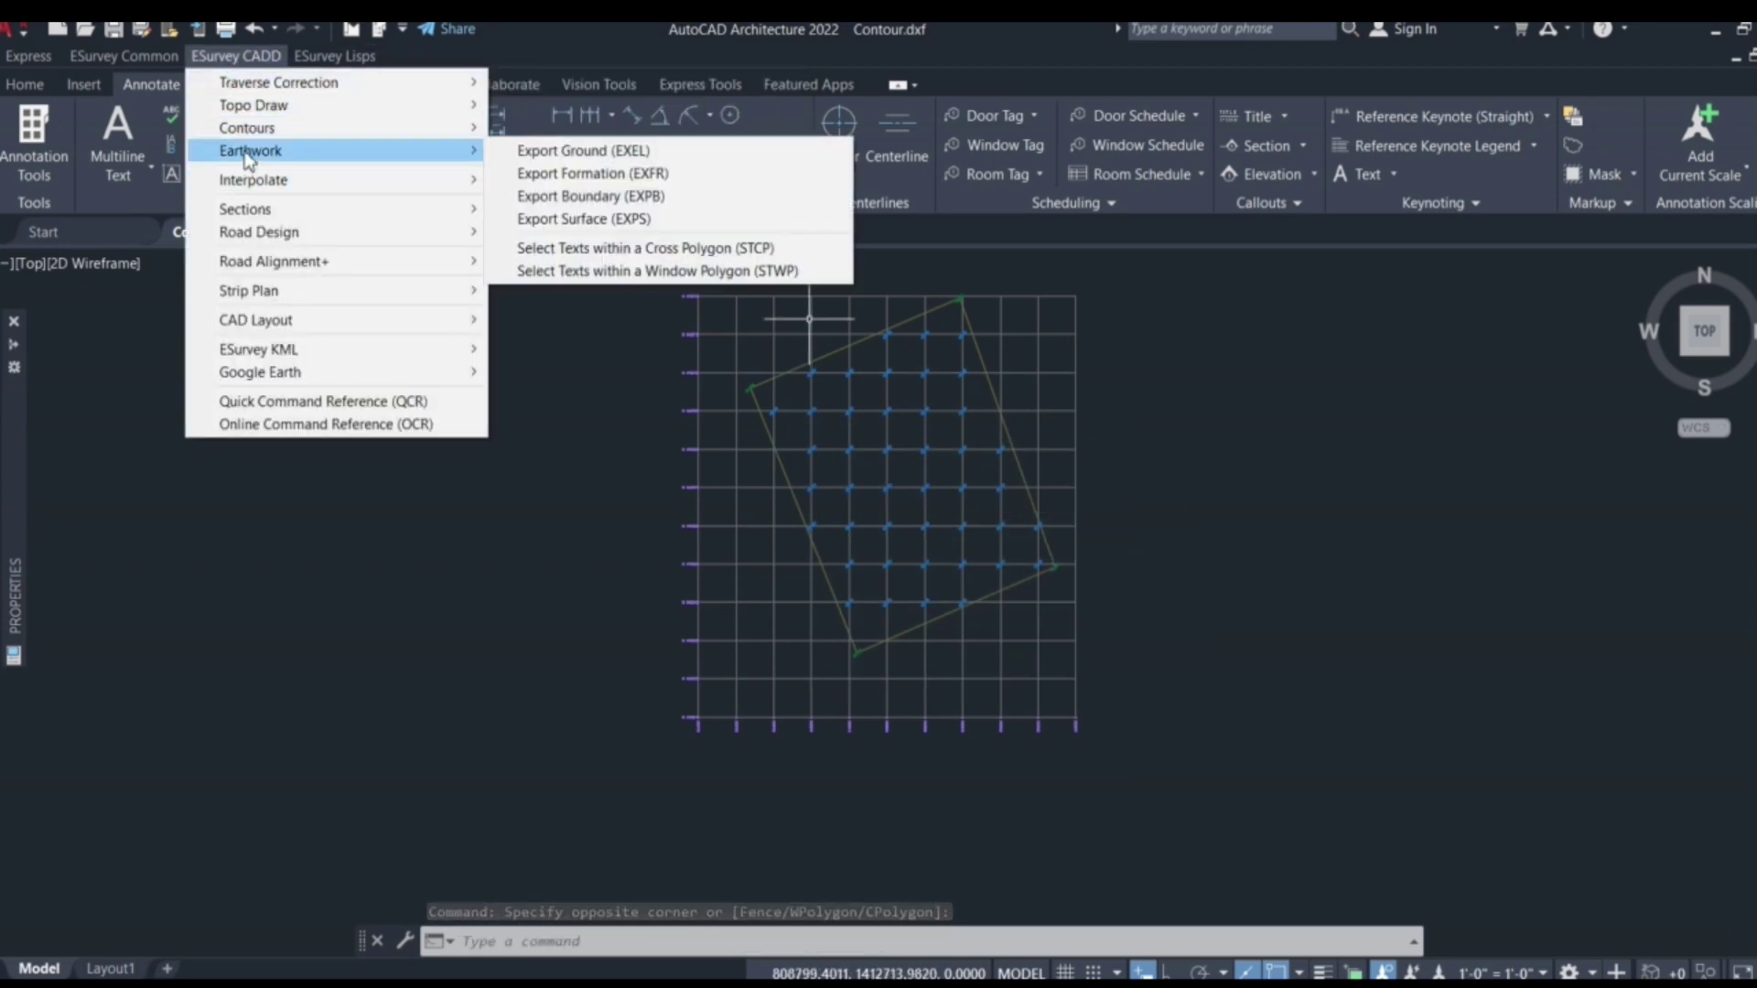
left_click(577, 155)
left_click(1173, 701)
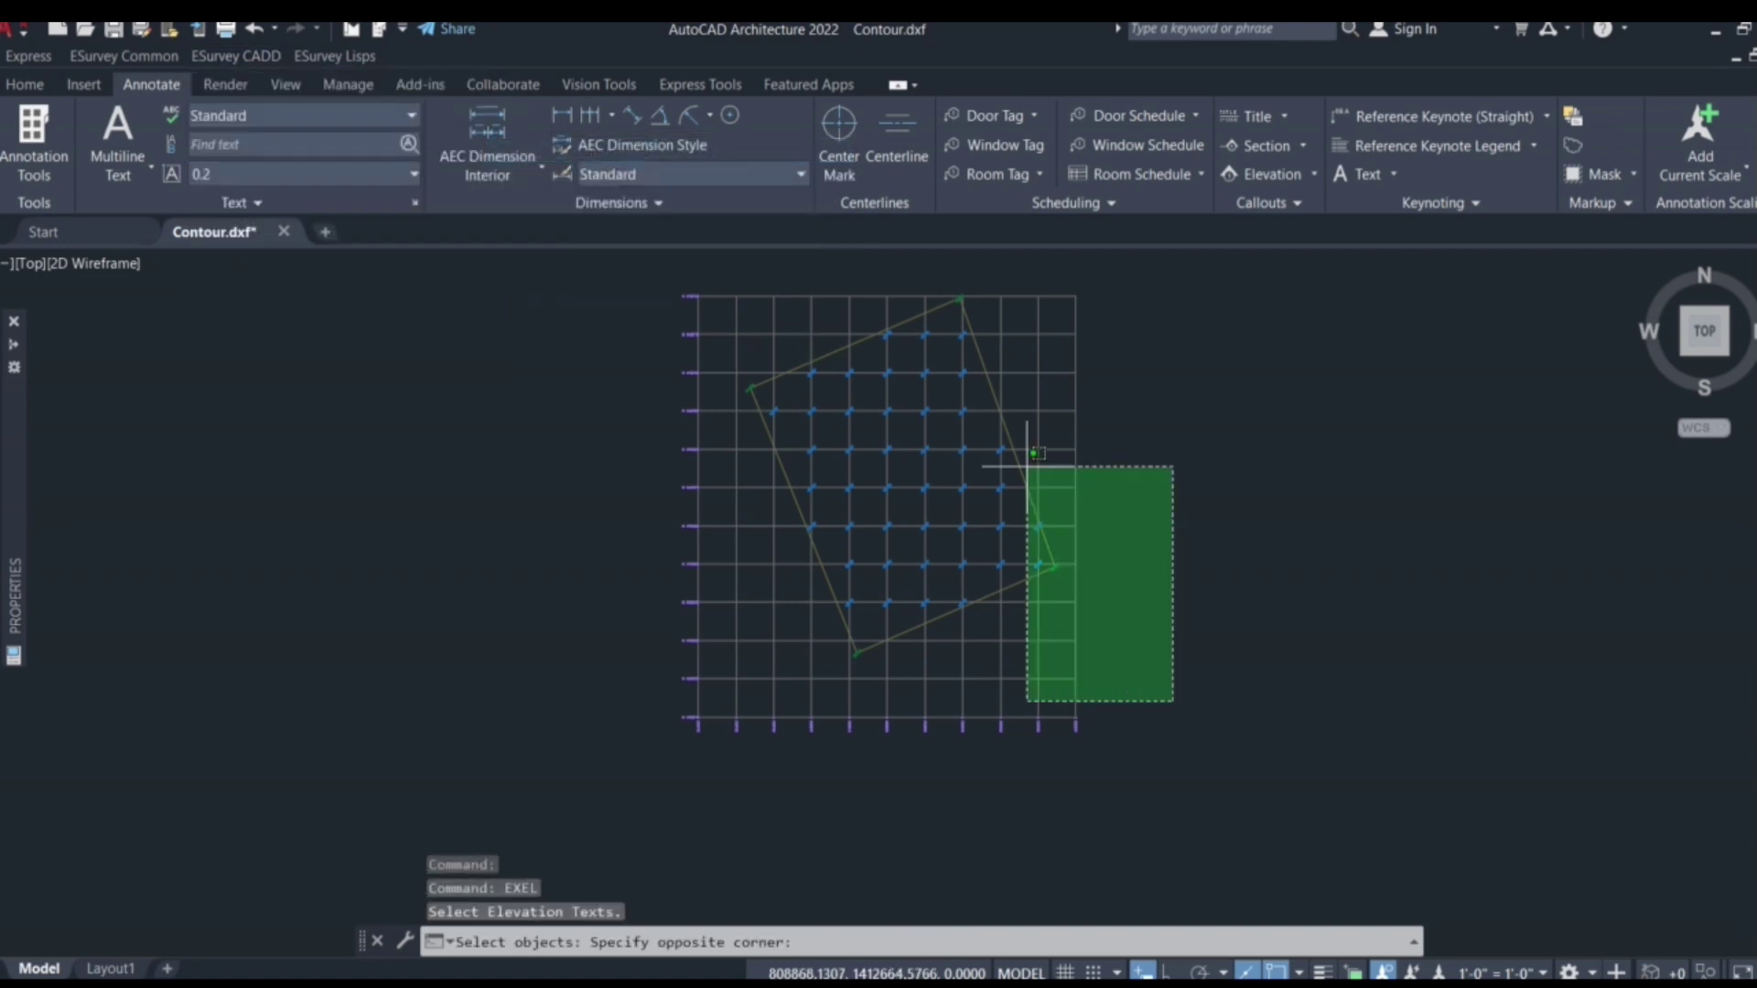
left_click(718, 278)
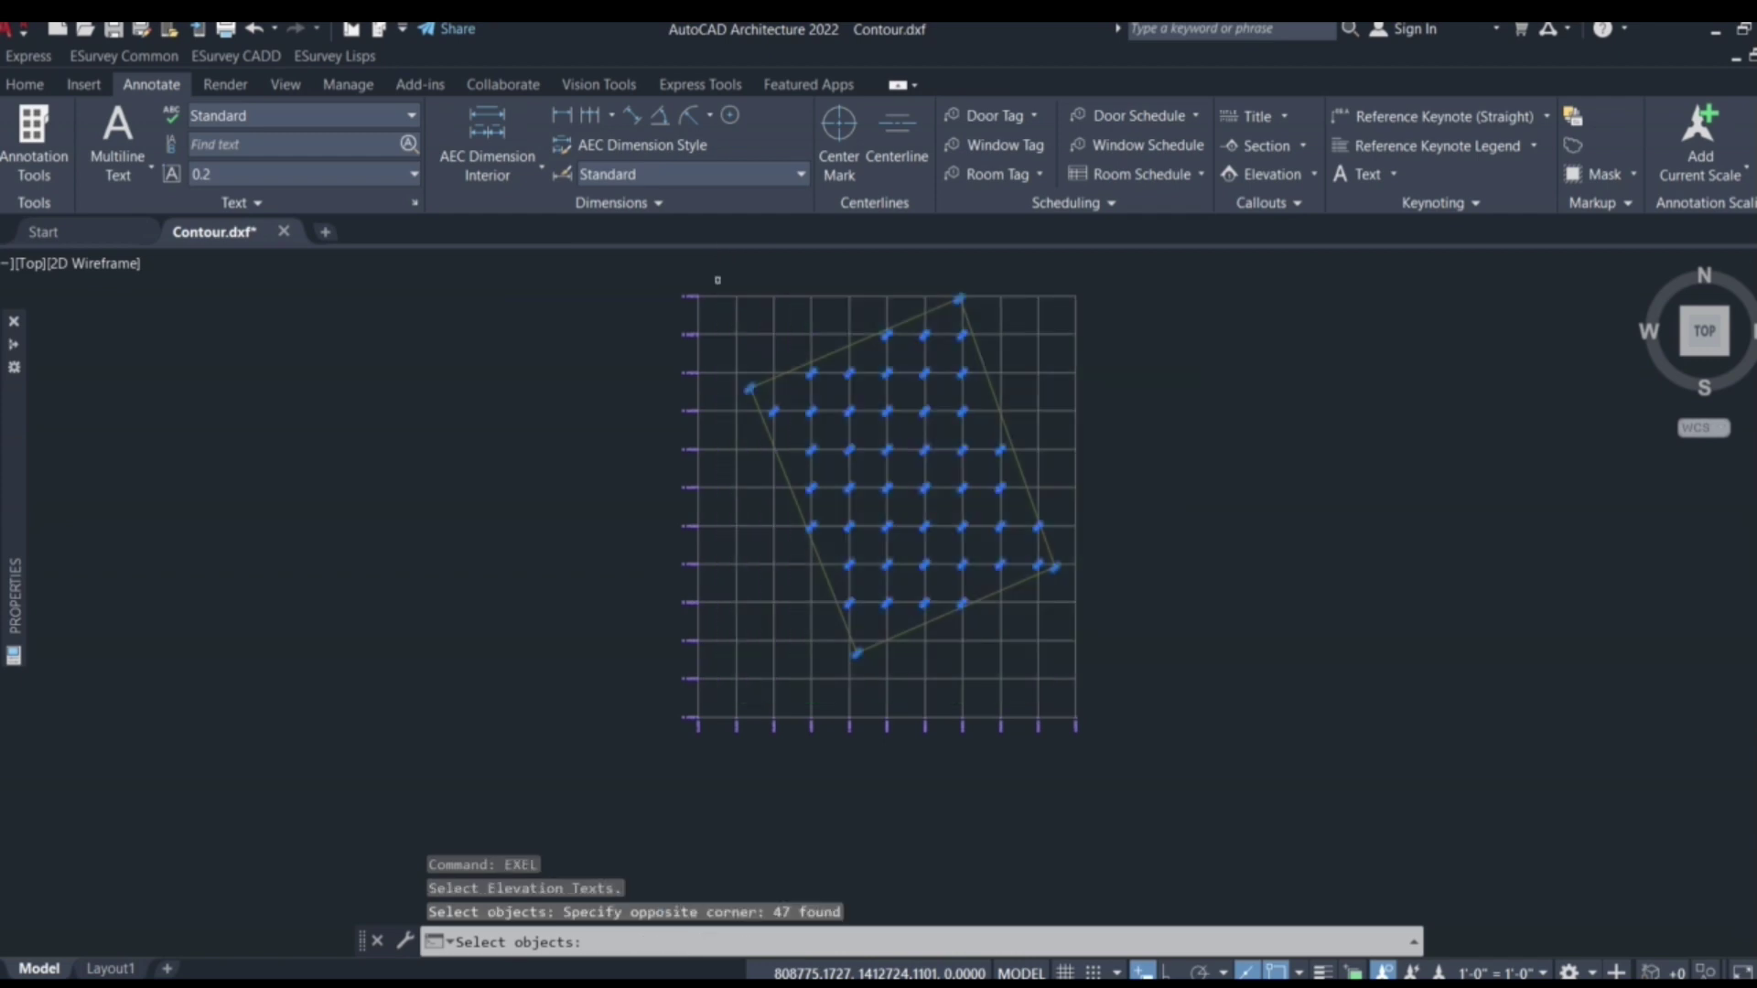
key("Return")
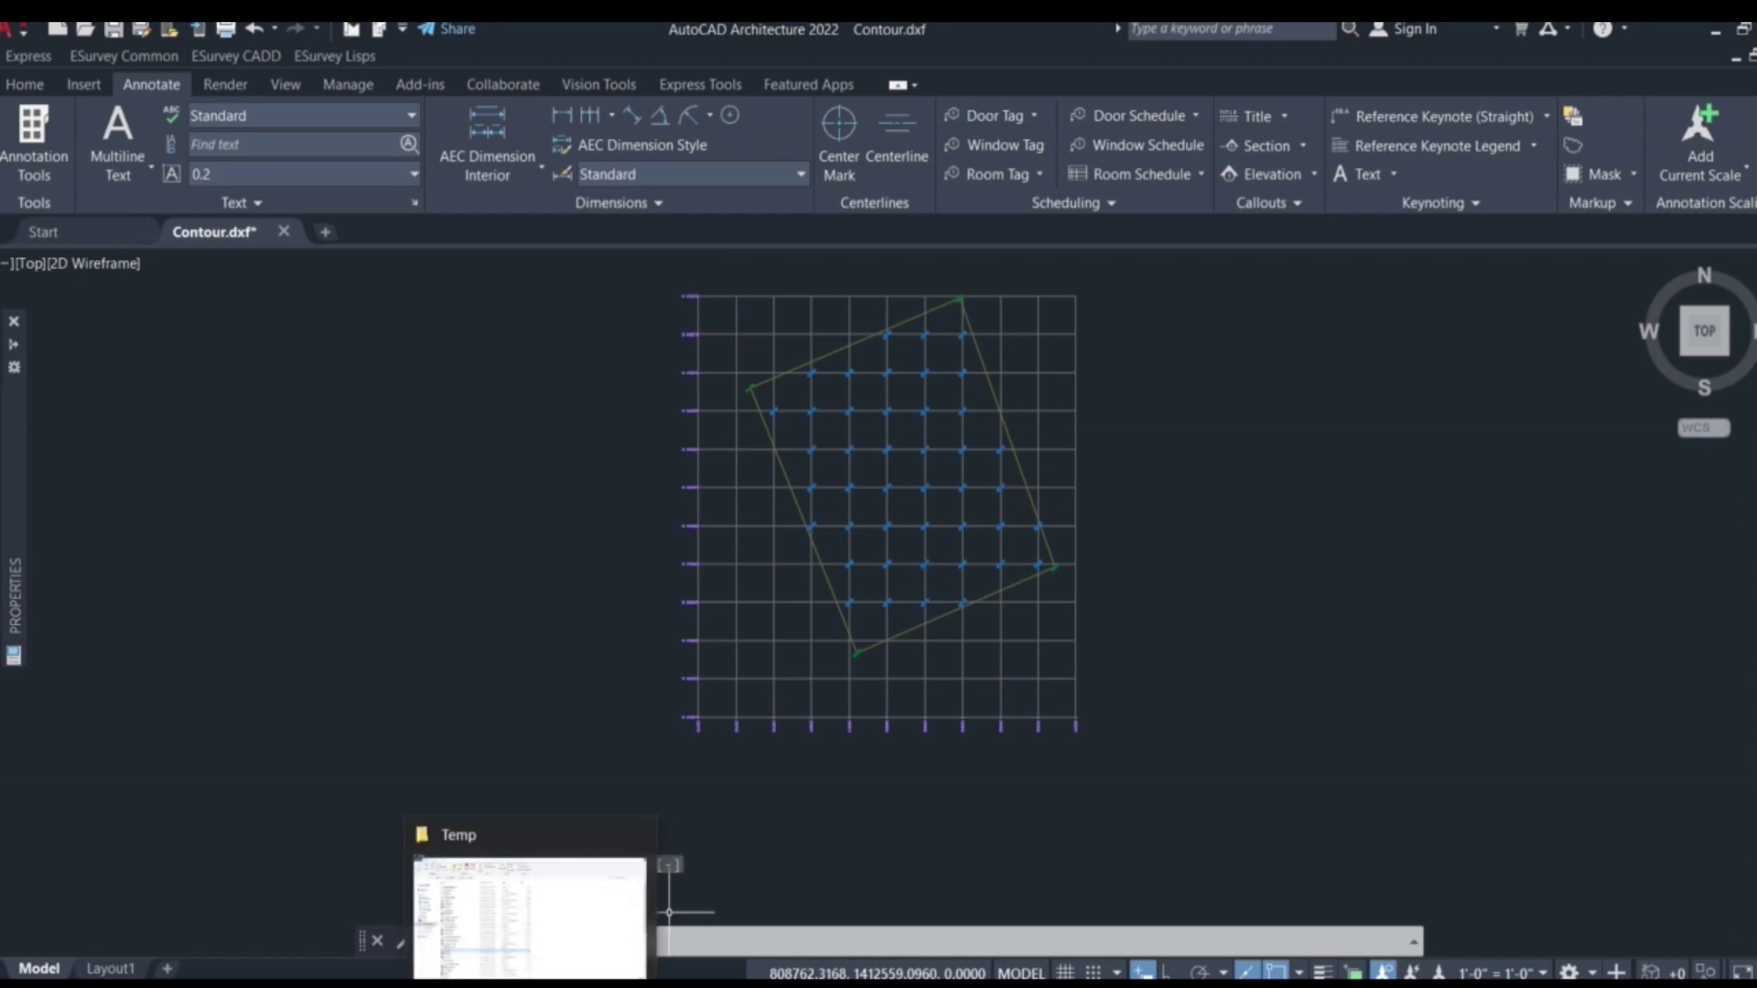
Step: Open the exported Ground spreadsheet from the ESurvey Temp folder
left_click(532, 952)
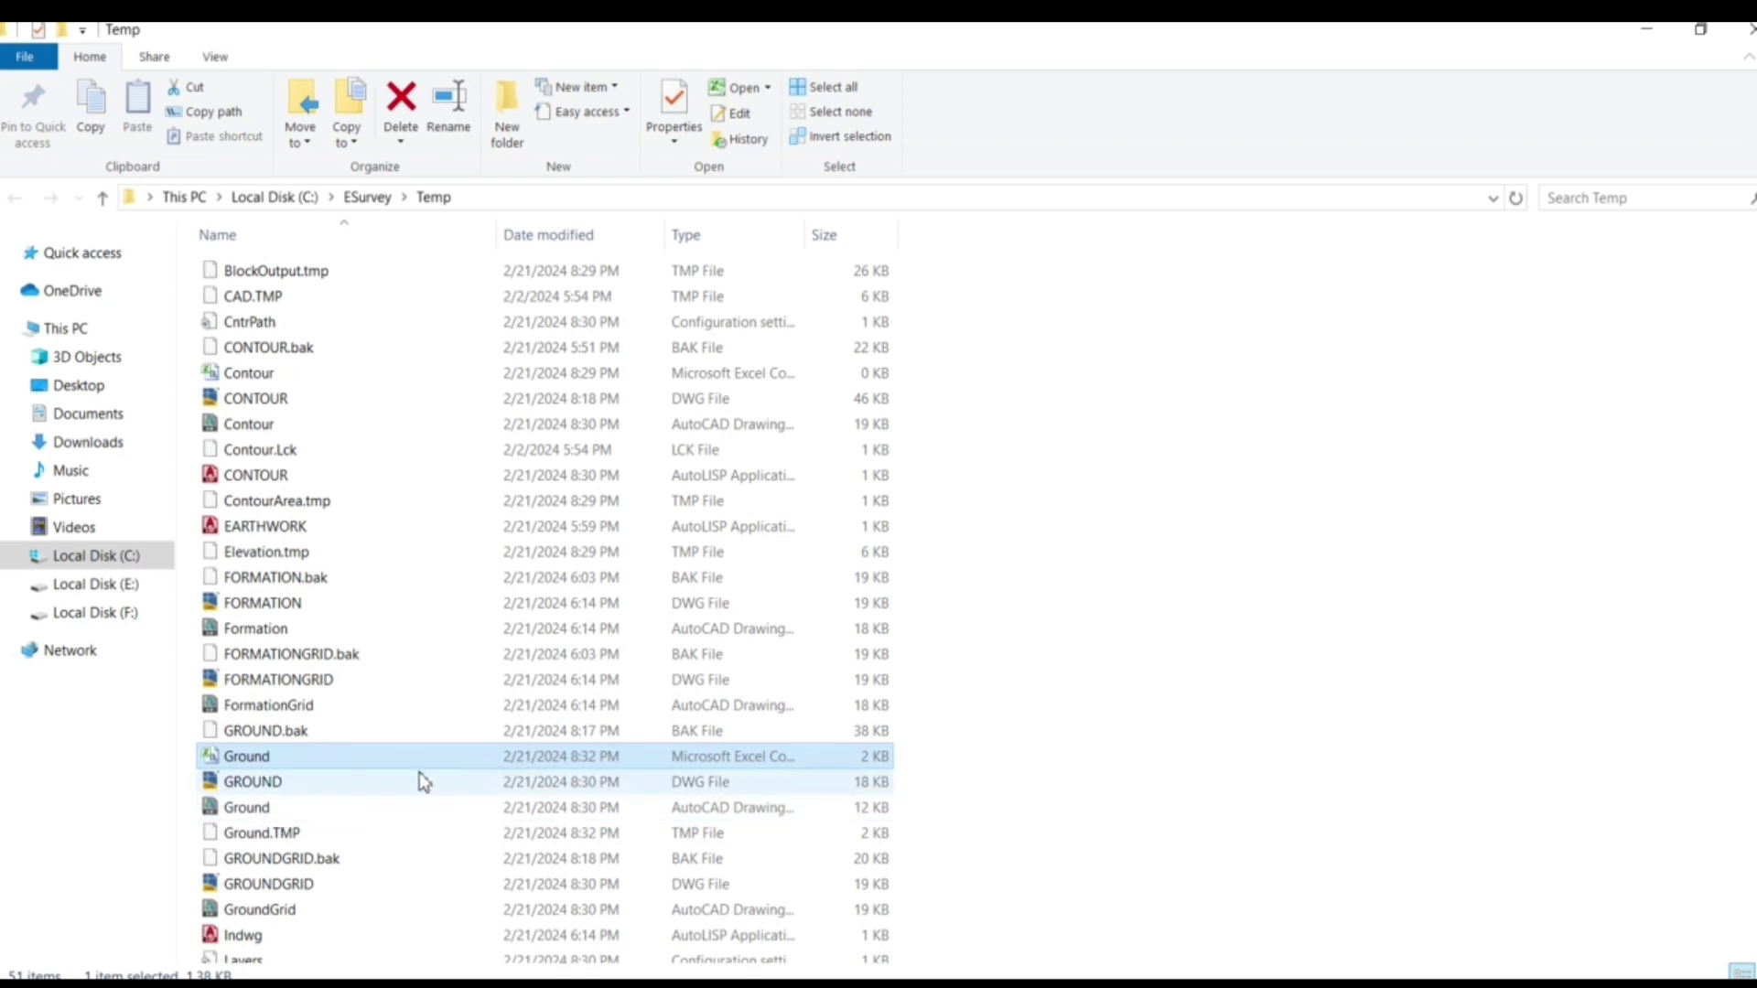
double_click(355, 761)
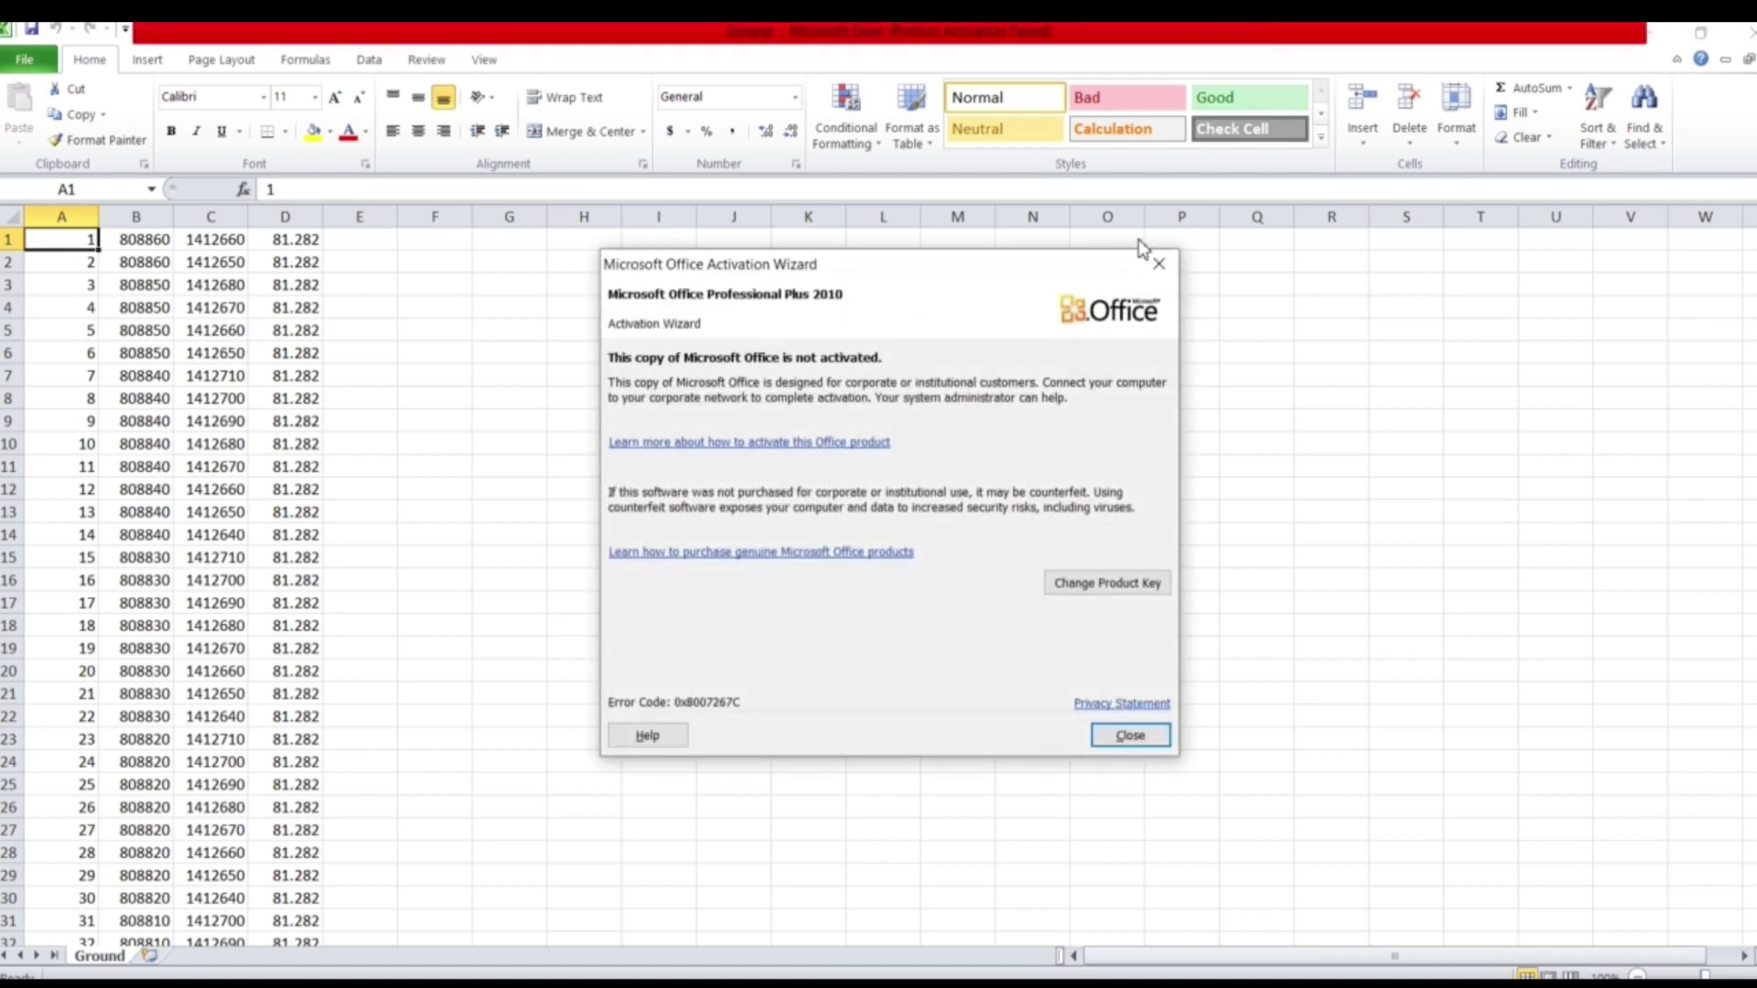
Step: Dismiss the activation notice, scroll through the 47 Ground points at 81.282, and close Excel
left_click(1158, 263)
scroll(275, 384, "down", 7)
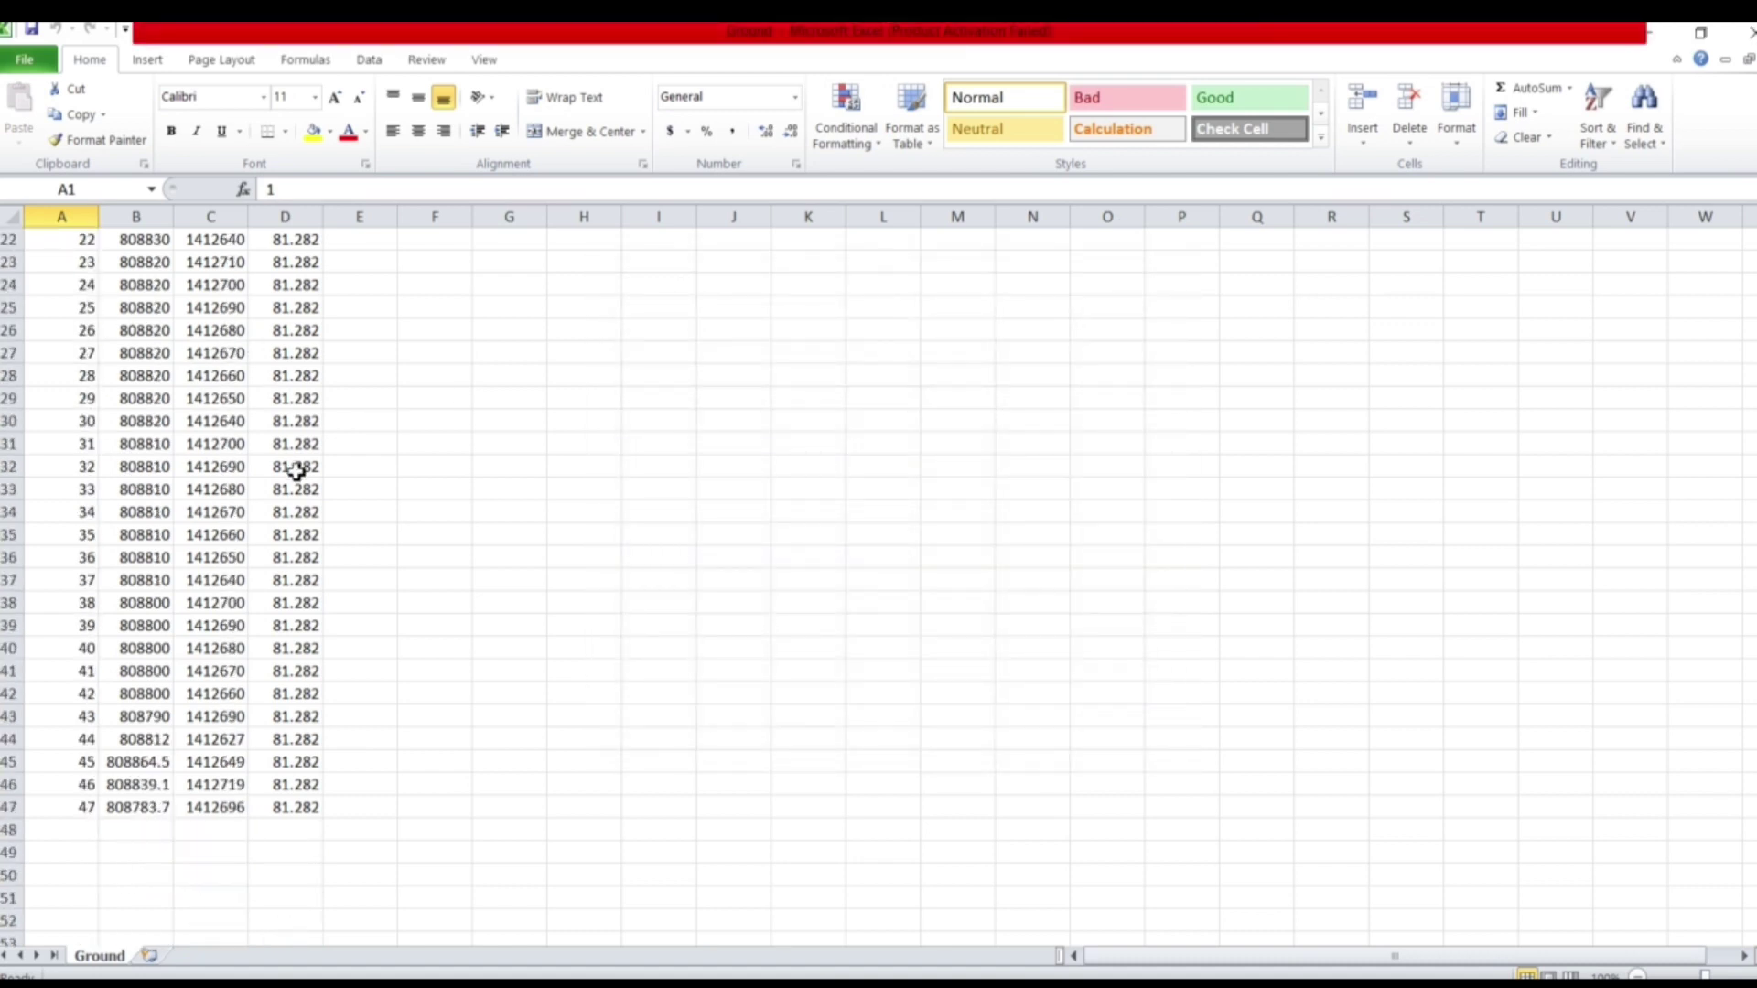
scroll(294, 640, "up", 4)
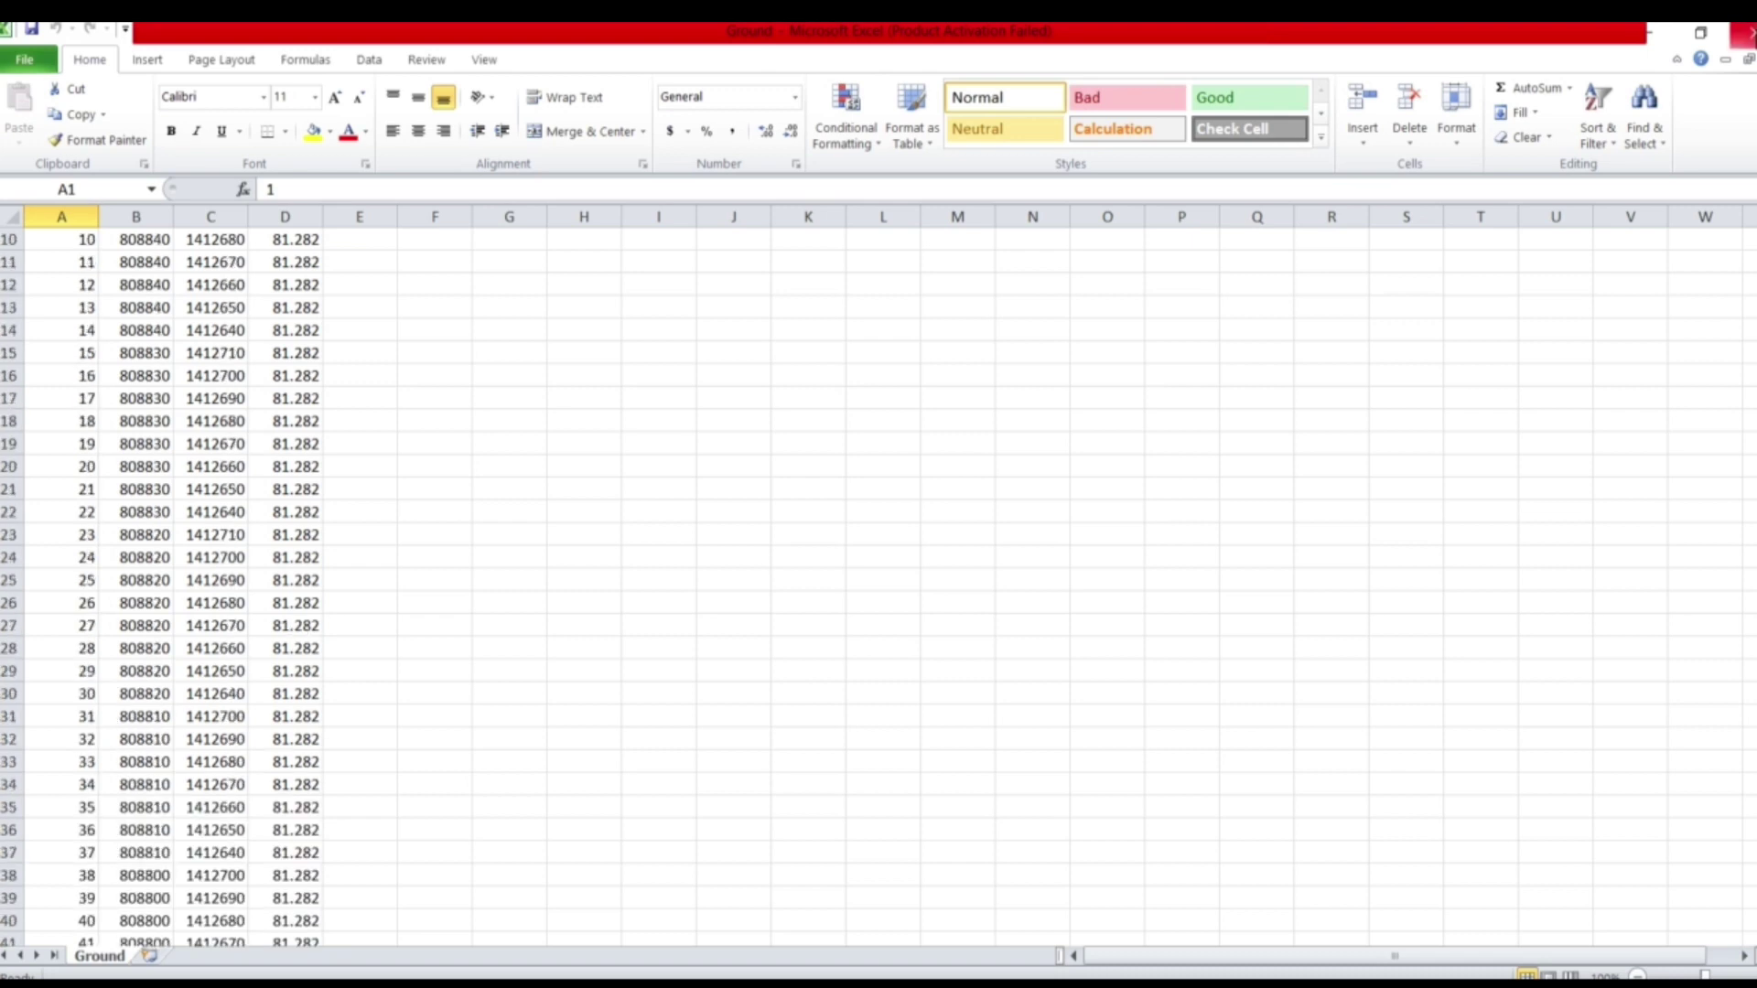
left_click(1747, 34)
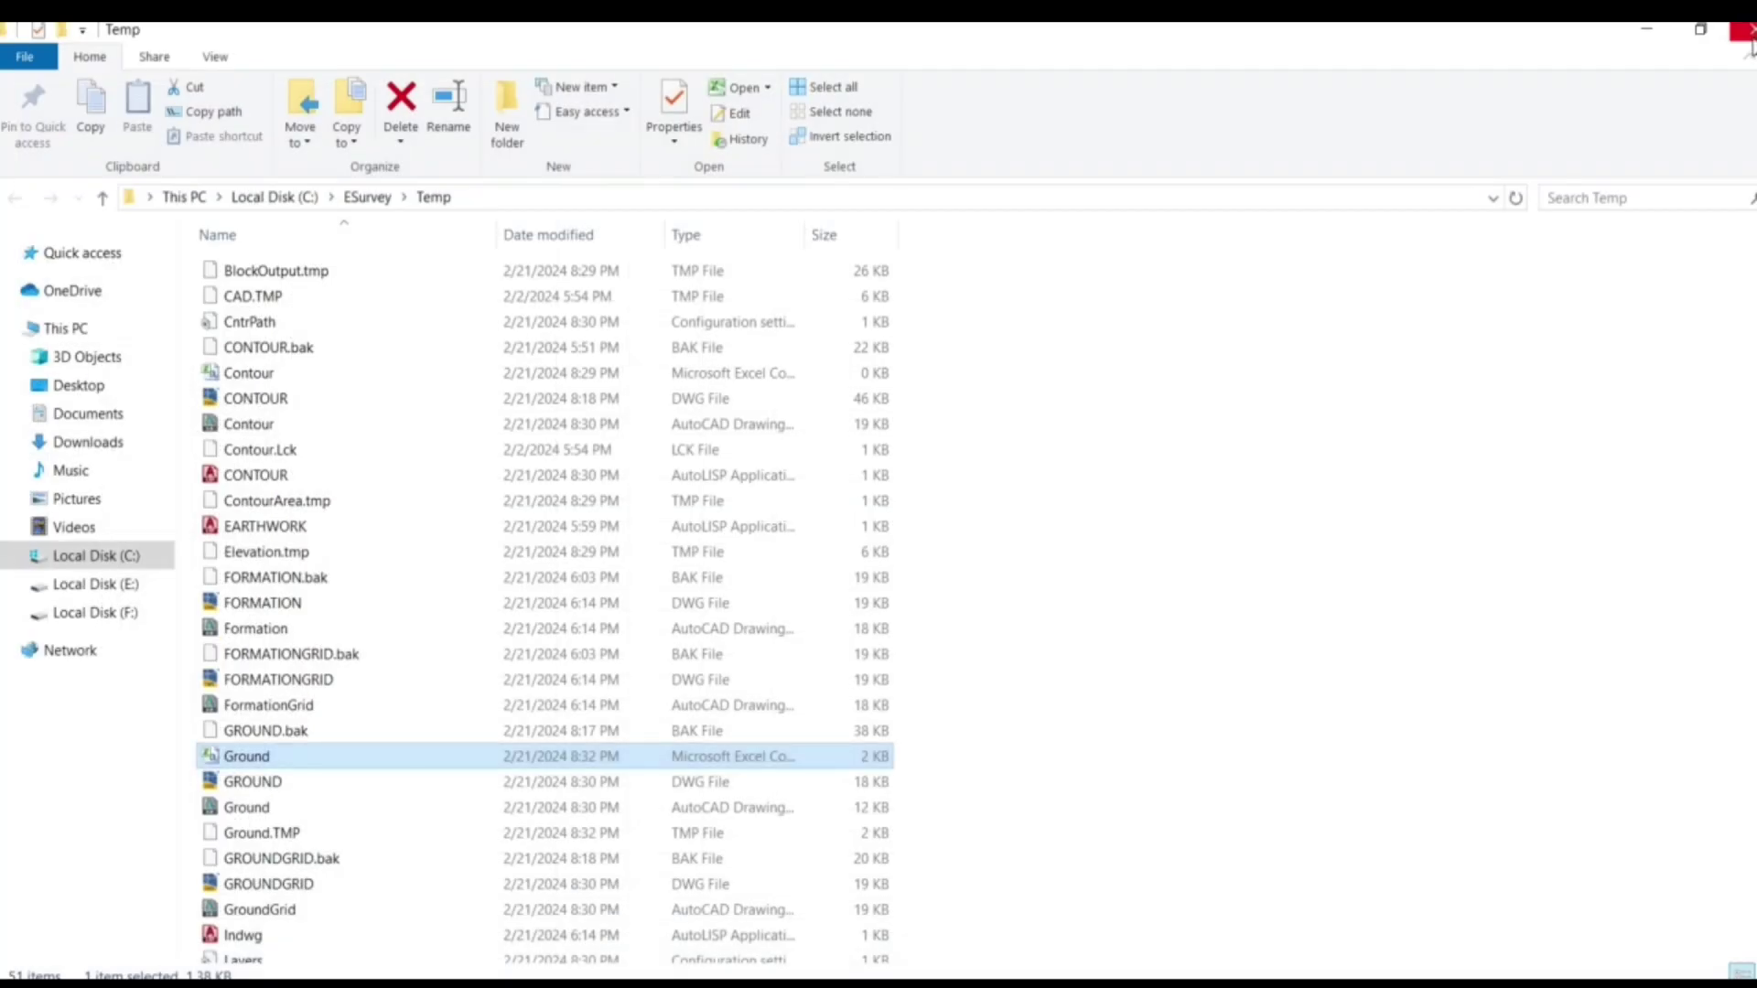
Step: Close the Temp folder window and quit AutoCAD without saving Contour.dxf
left_click(1745, 33)
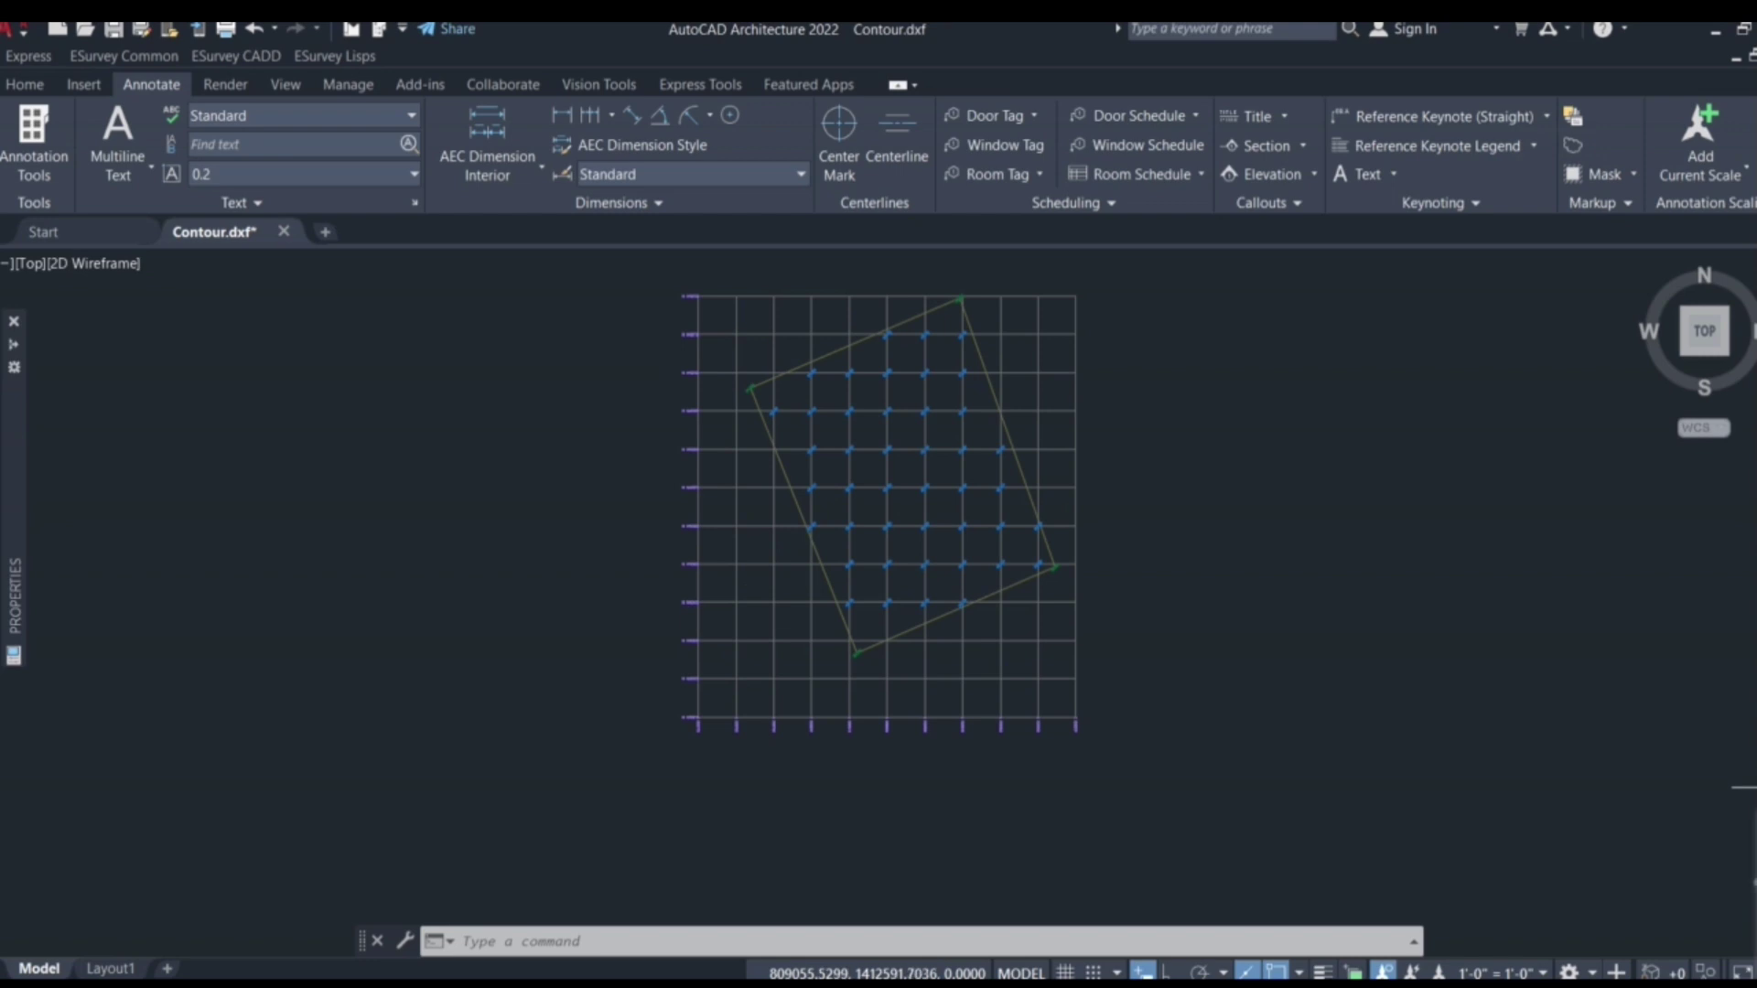
scroll(889, 695, "down", 2)
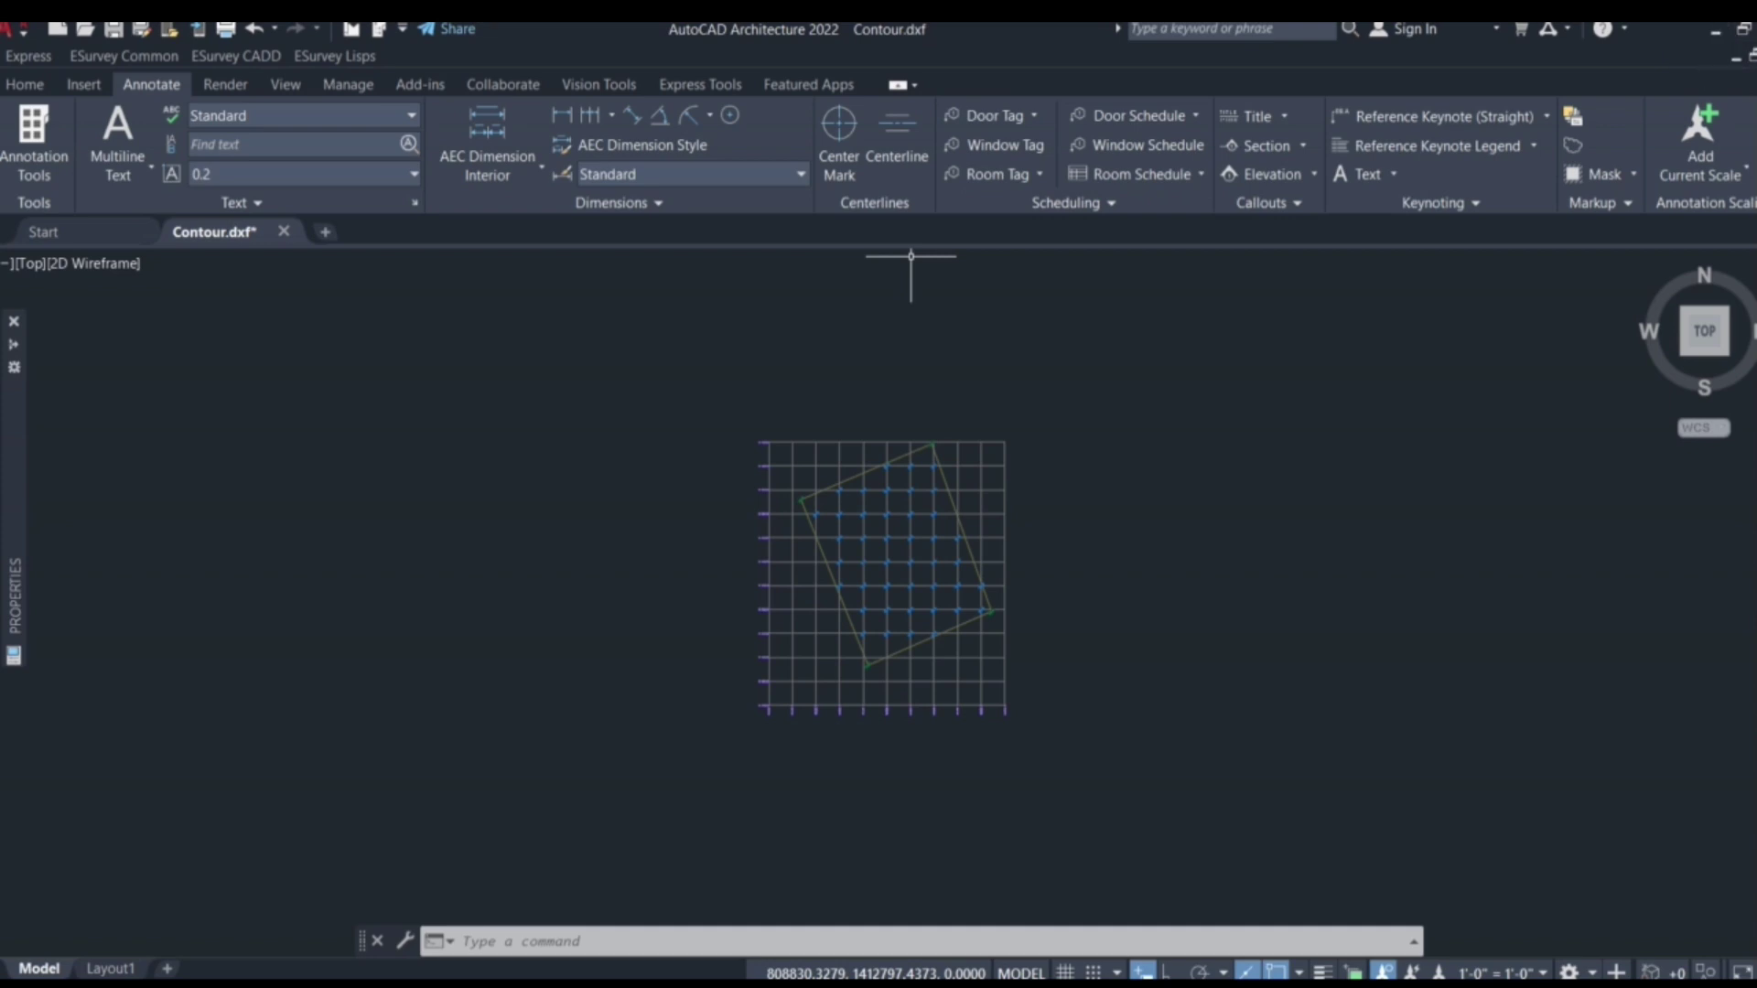
key("ctrl+q")
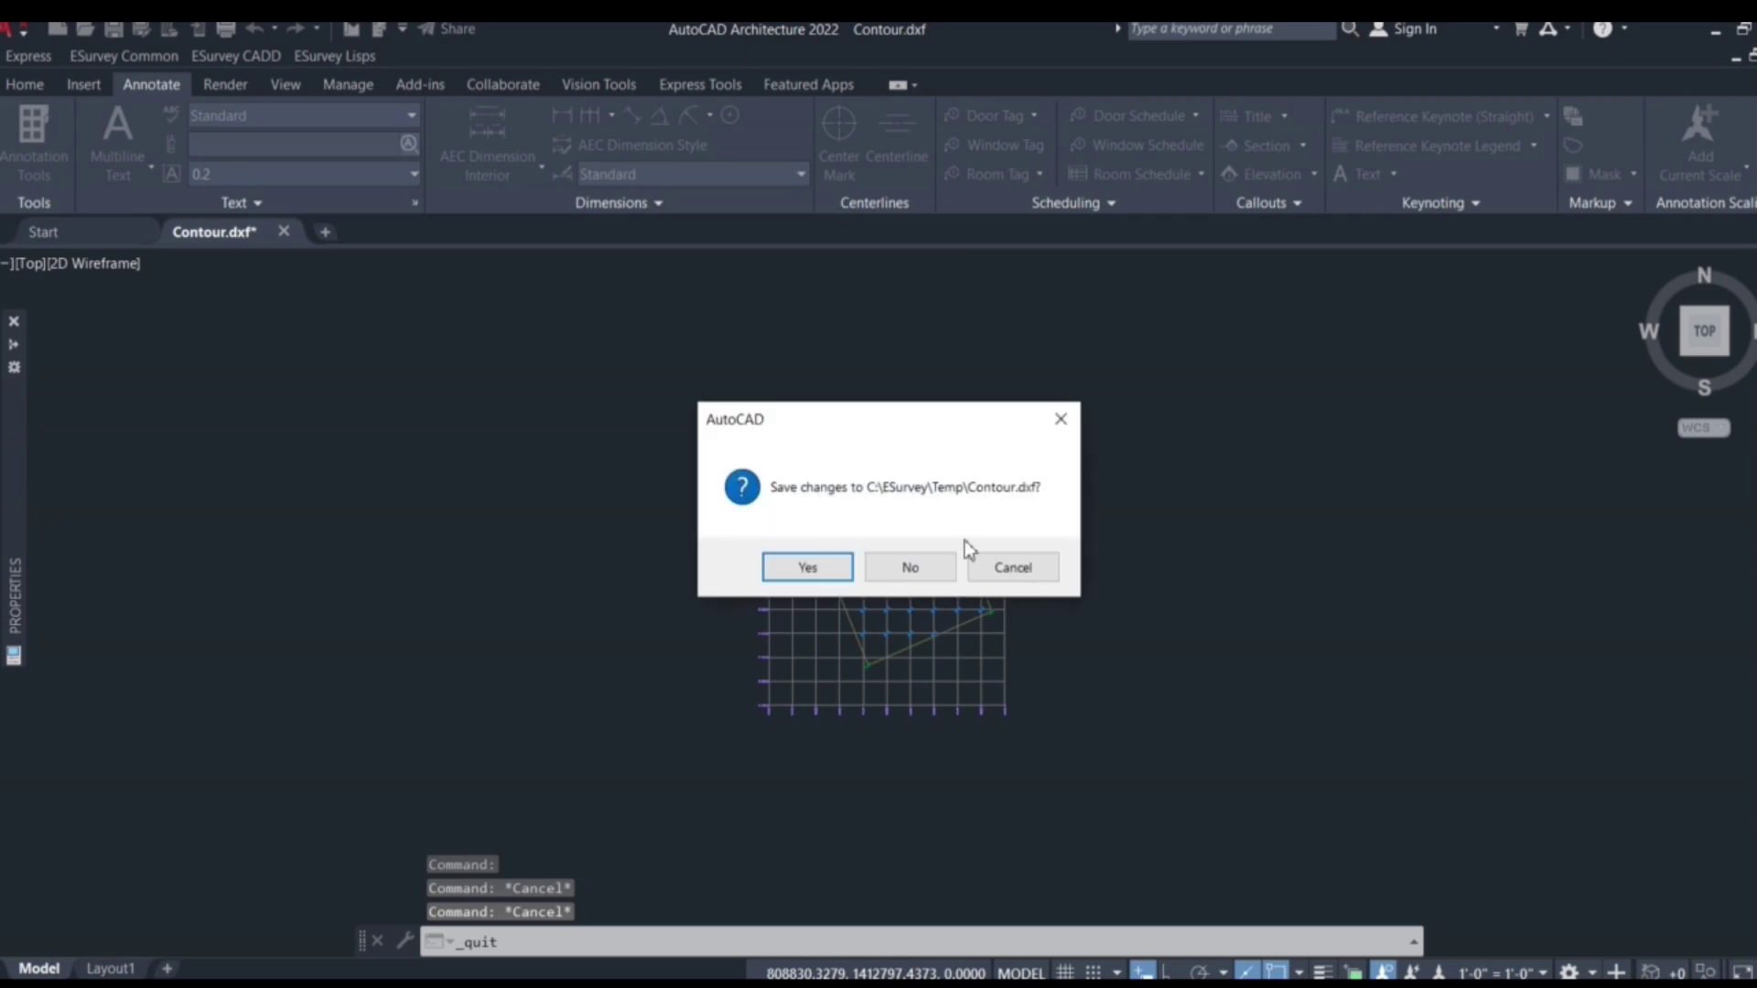
left_click(909, 568)
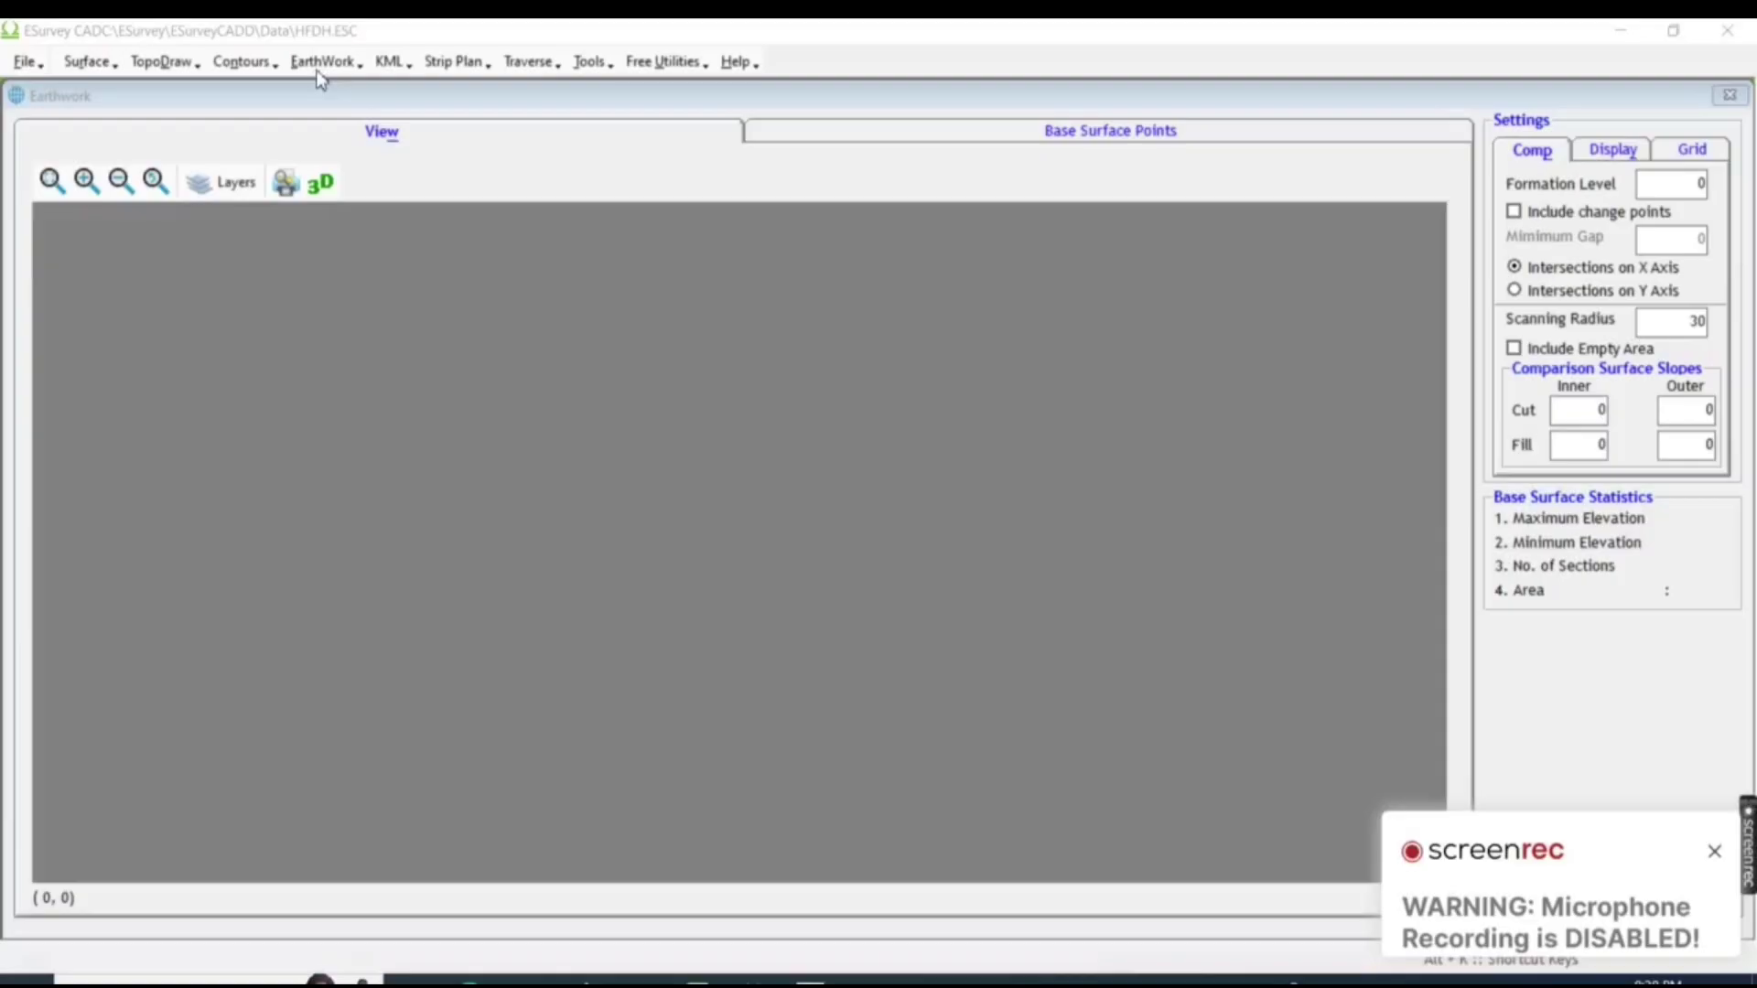
left_click(25, 61)
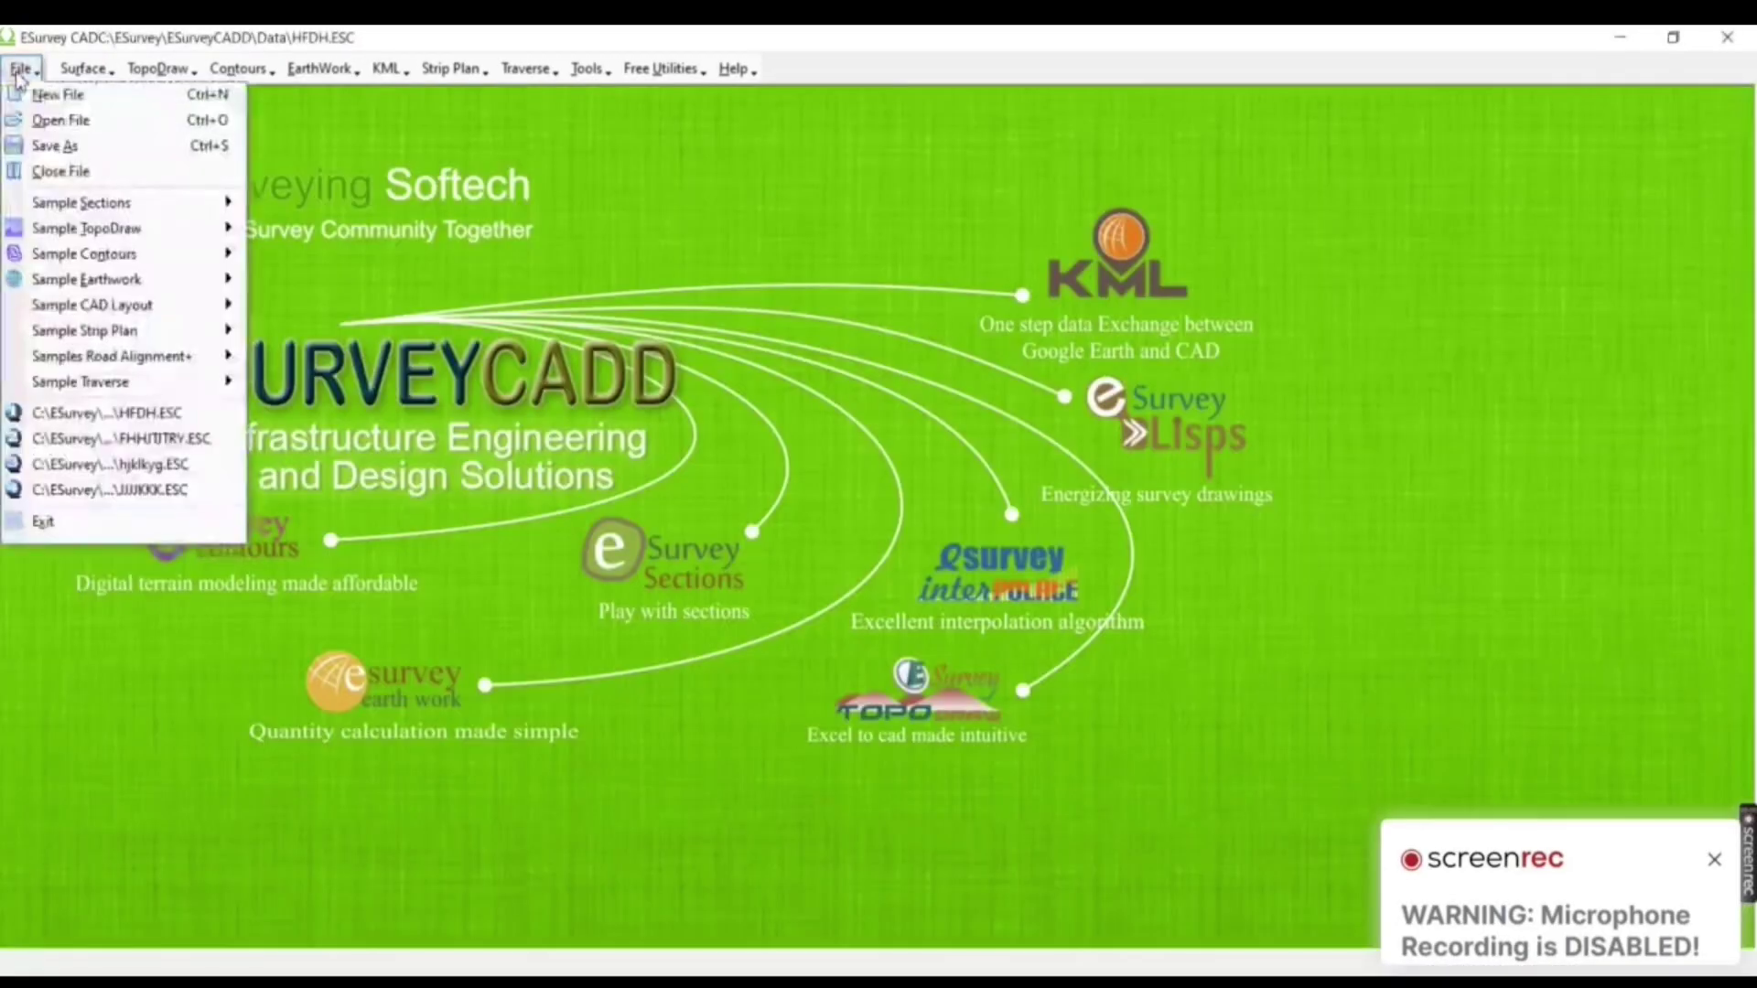
Step: Create a new Topo Draw / Contours / Earthwork file named HDHJFGJ
left_click(79, 102)
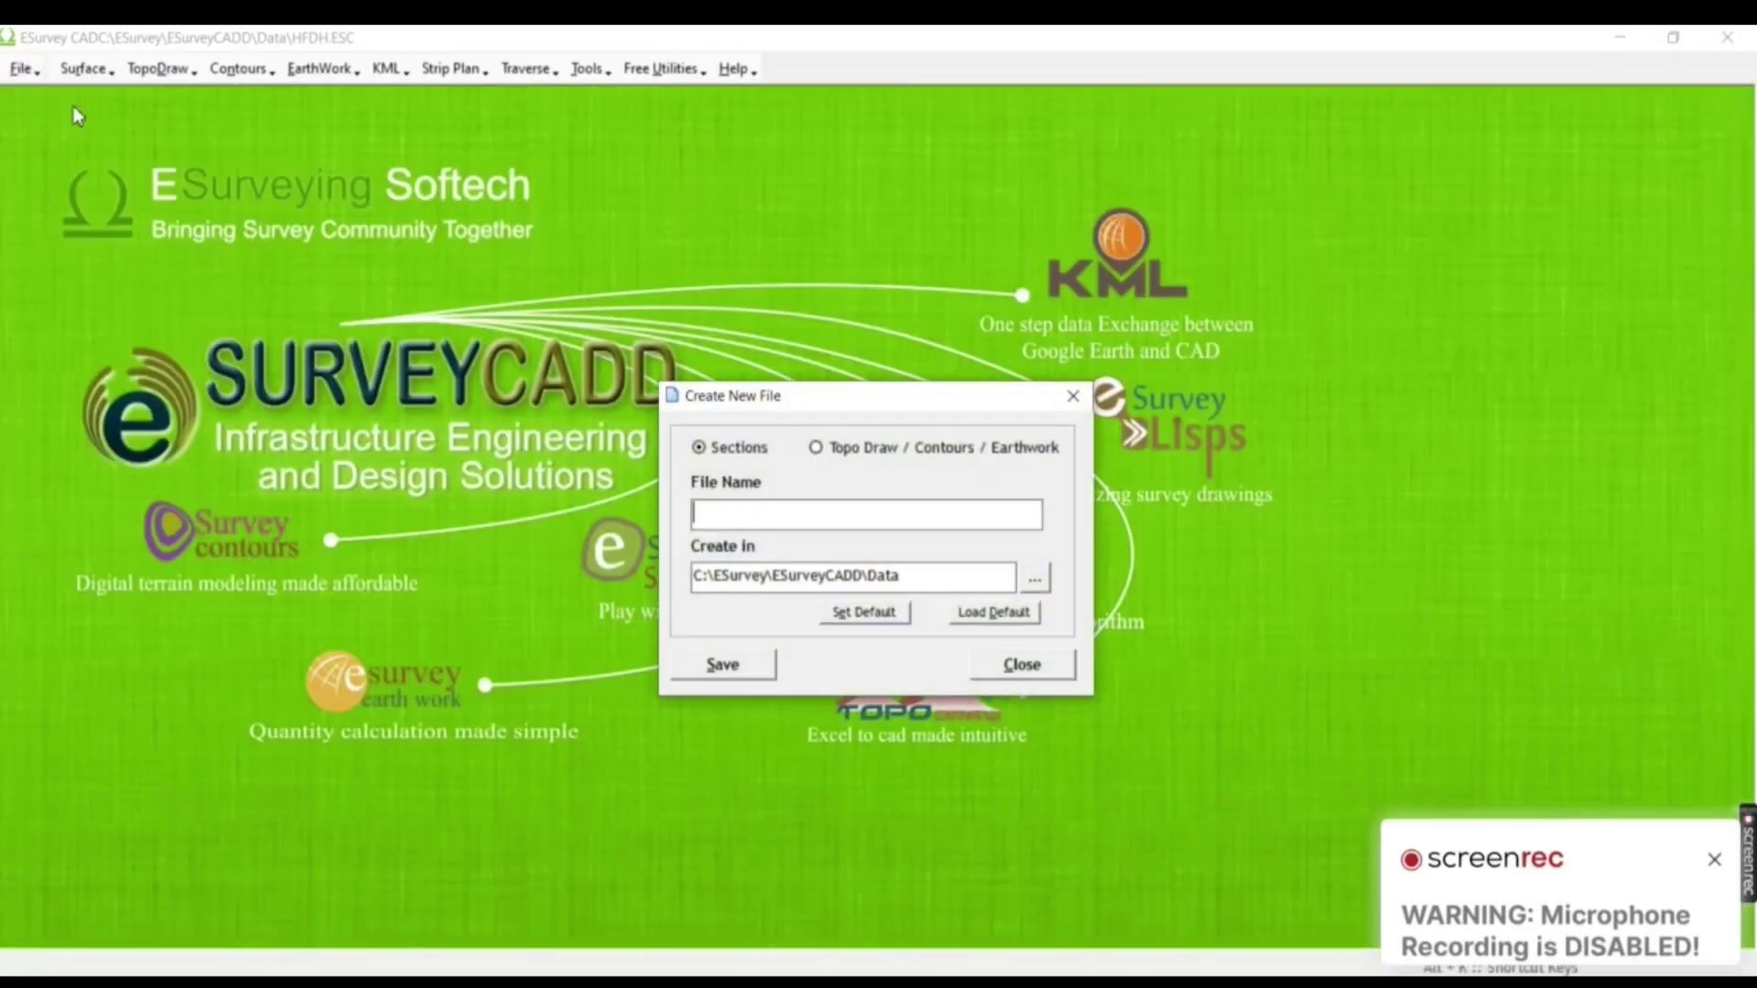
left_click(831, 450)
left_click(801, 512)
type("HDHJFGJ")
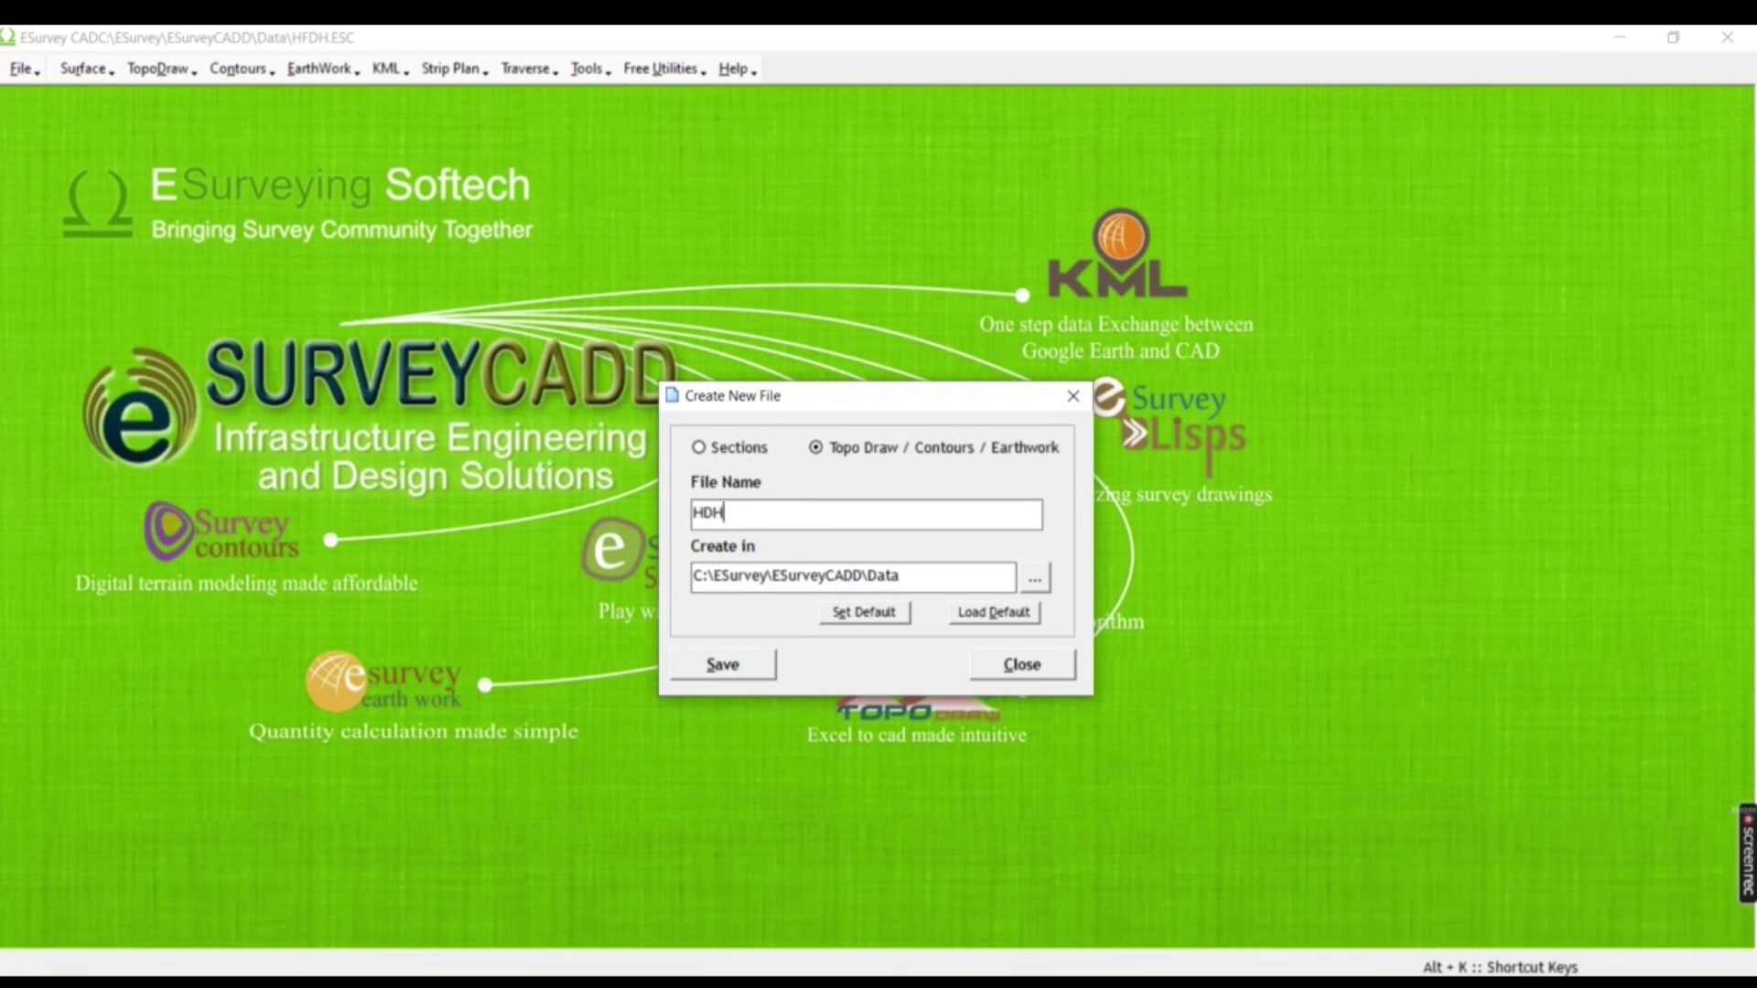
left_click(725, 668)
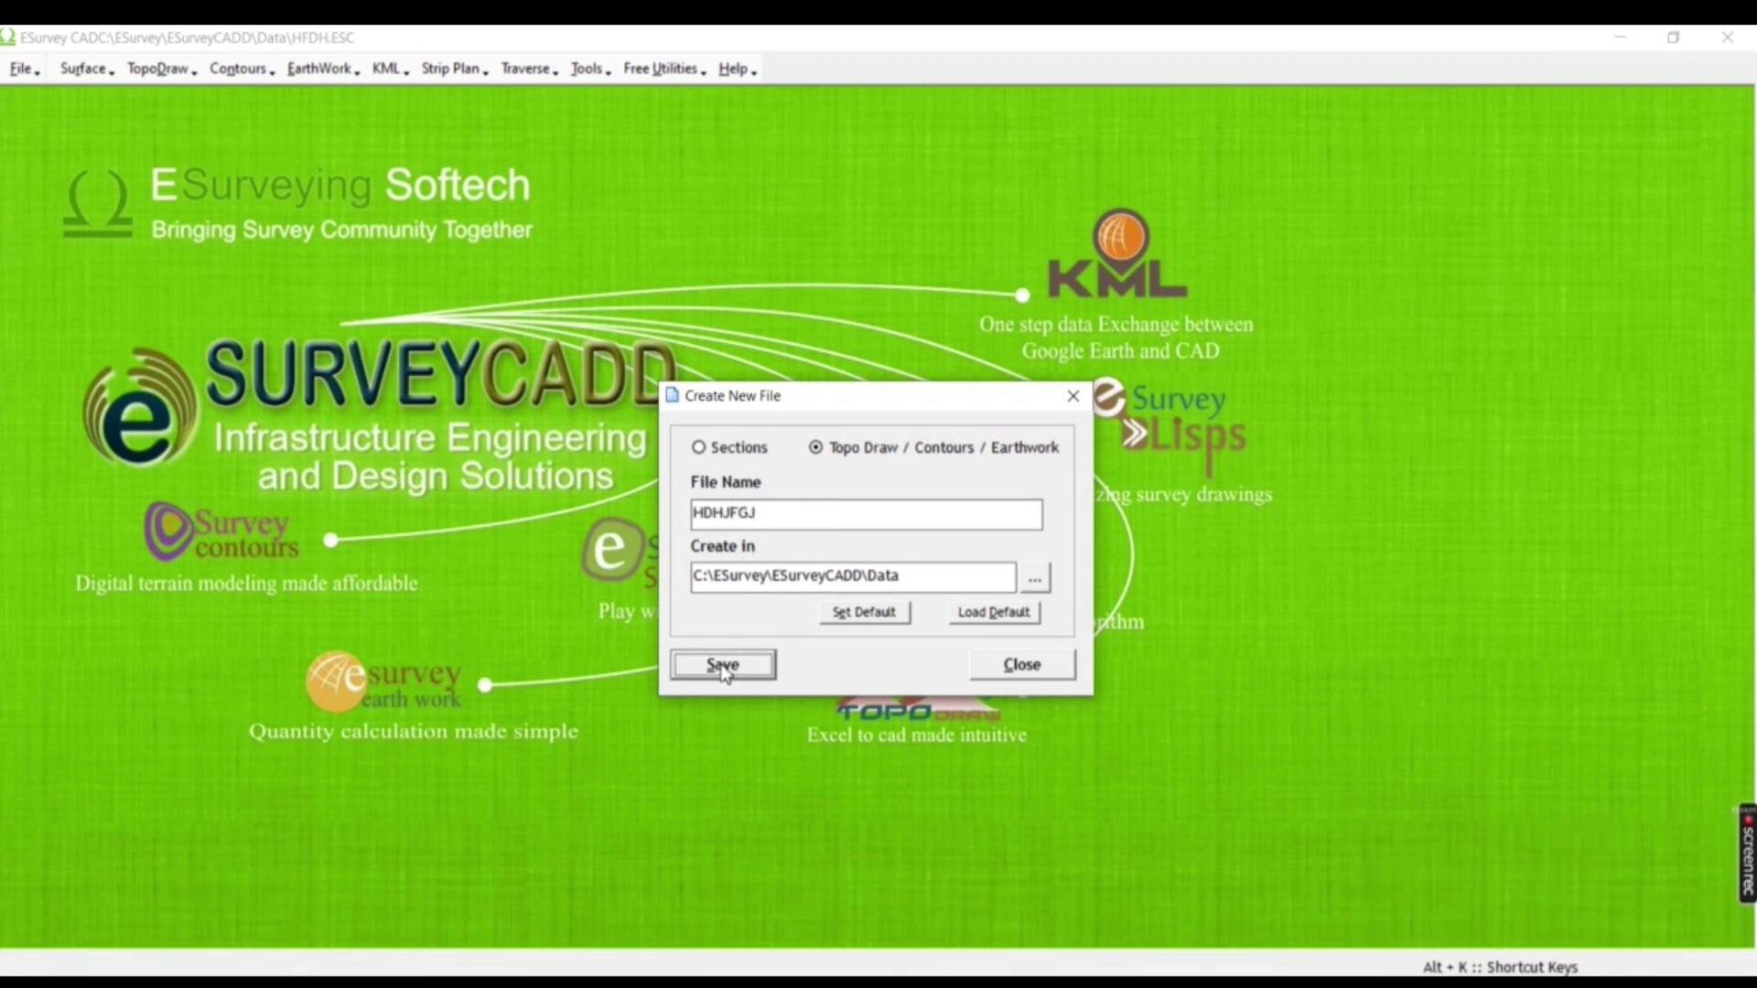
left_click(892, 586)
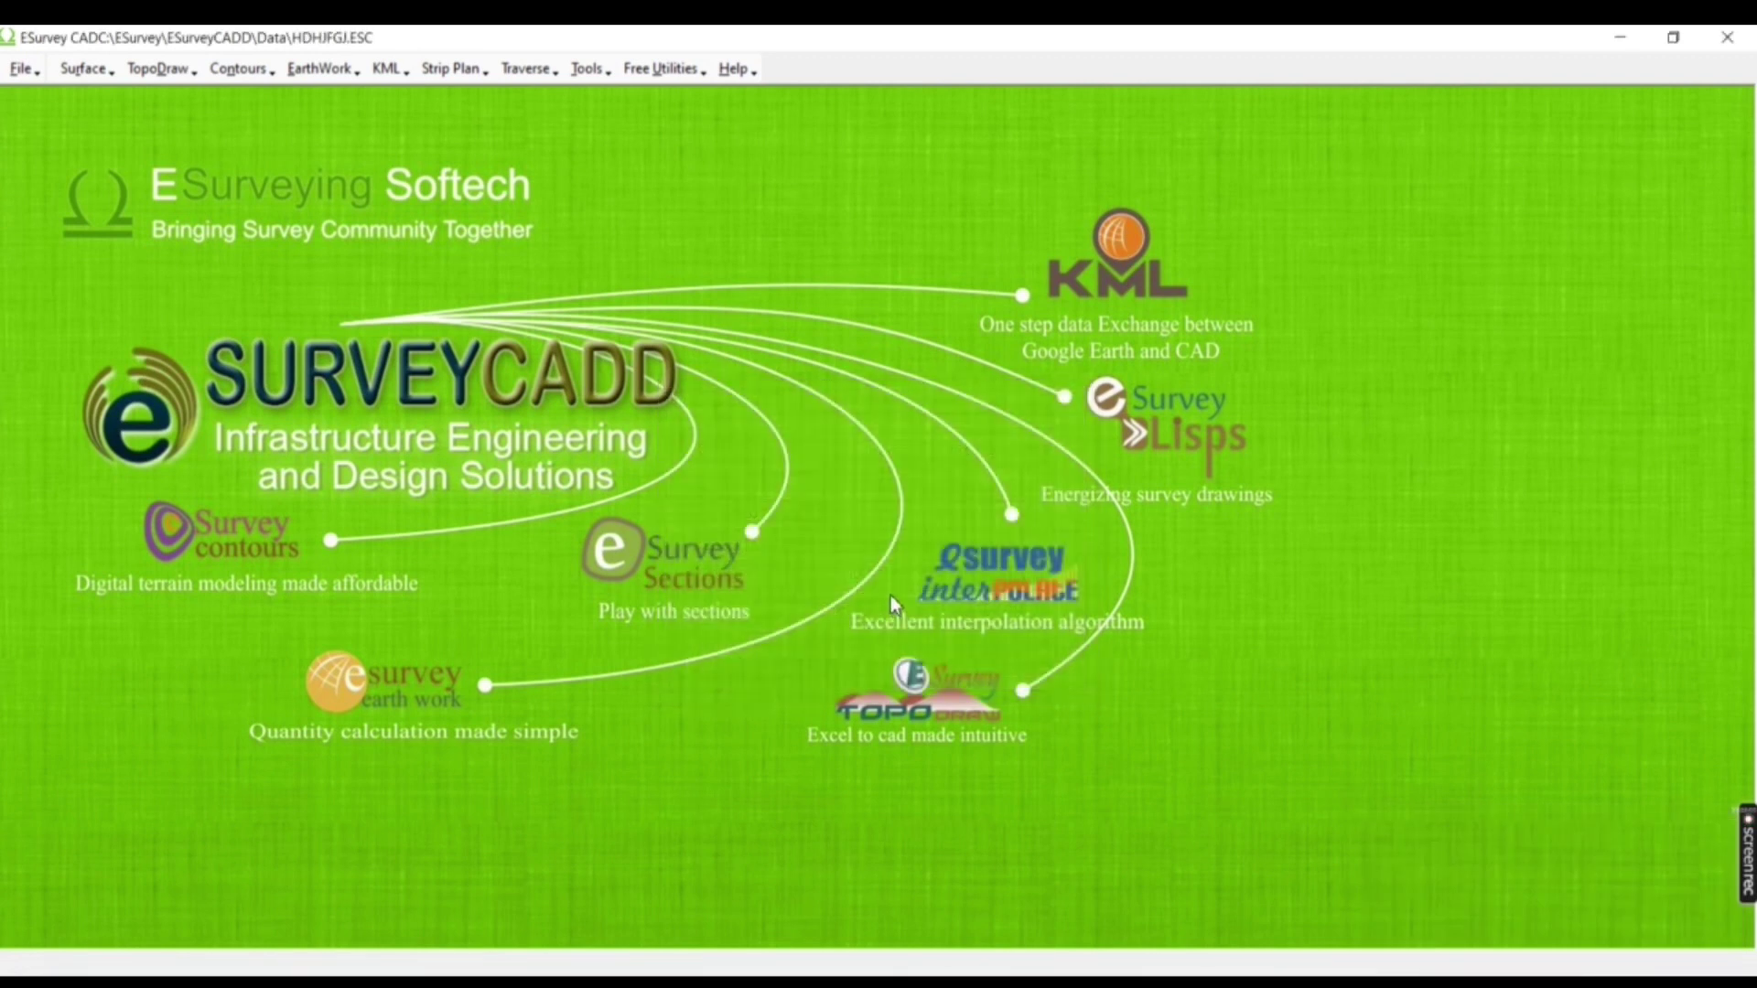
Step: Import the 408 ground points from NGL1.csv via Surface > Import Data
left_click(85, 69)
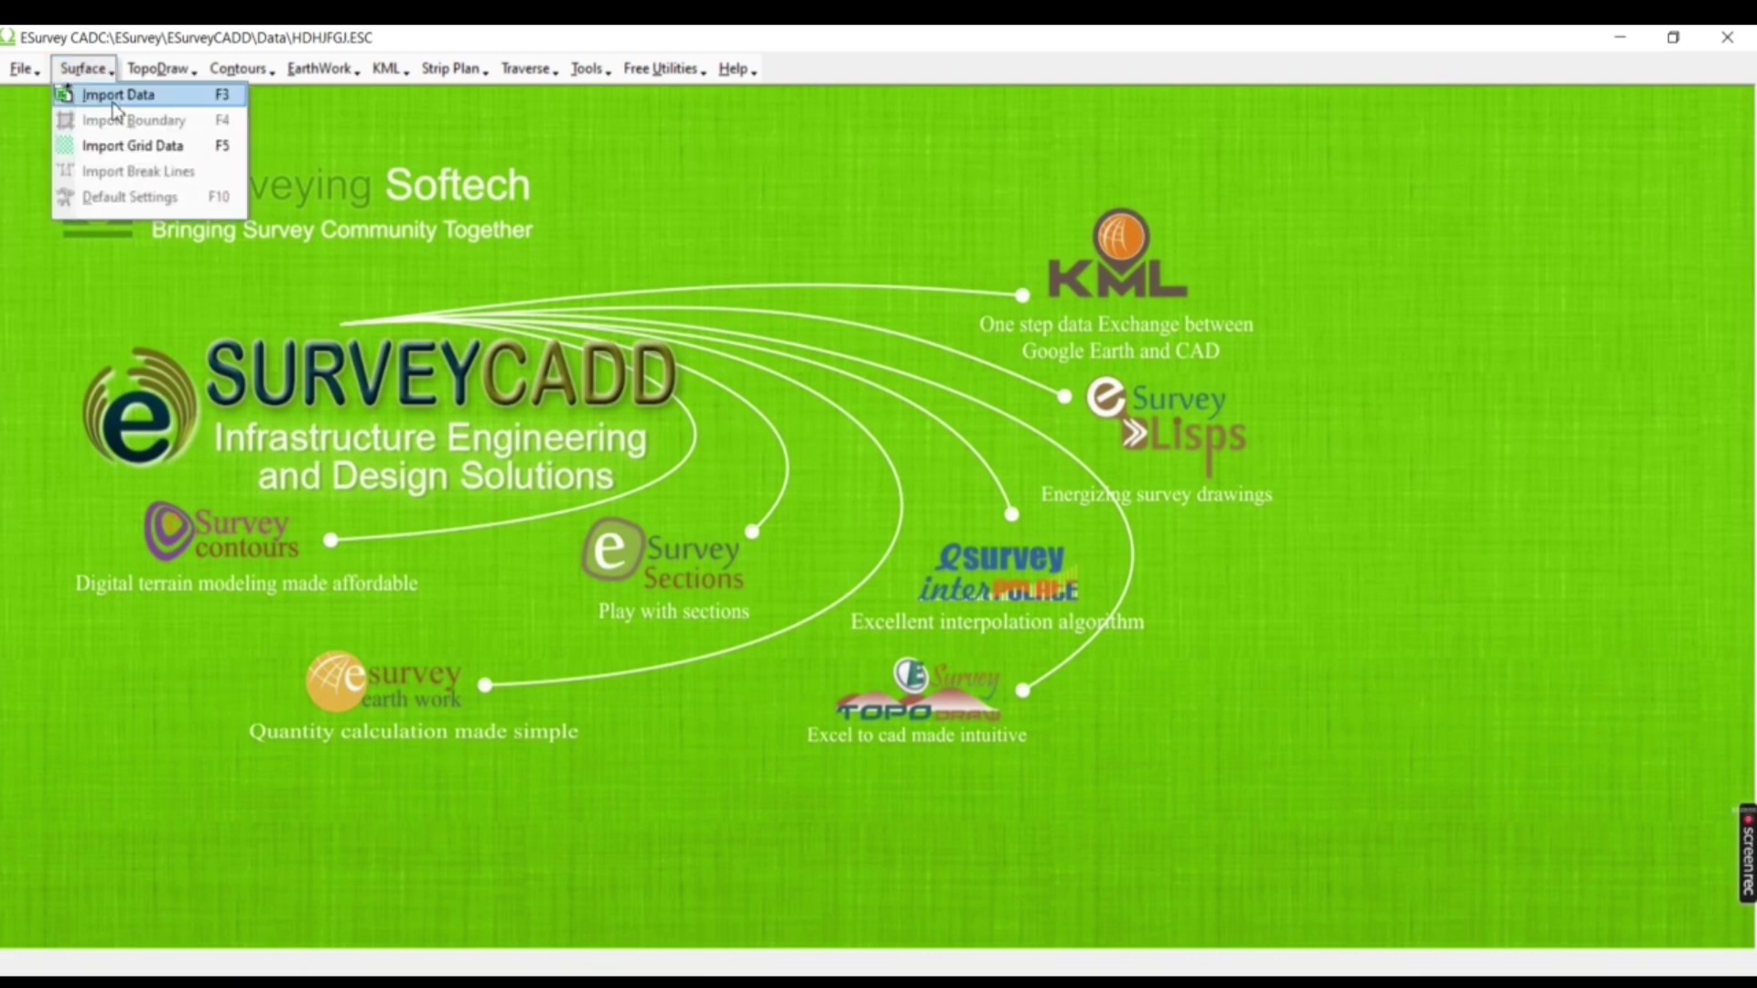
left_click(114, 102)
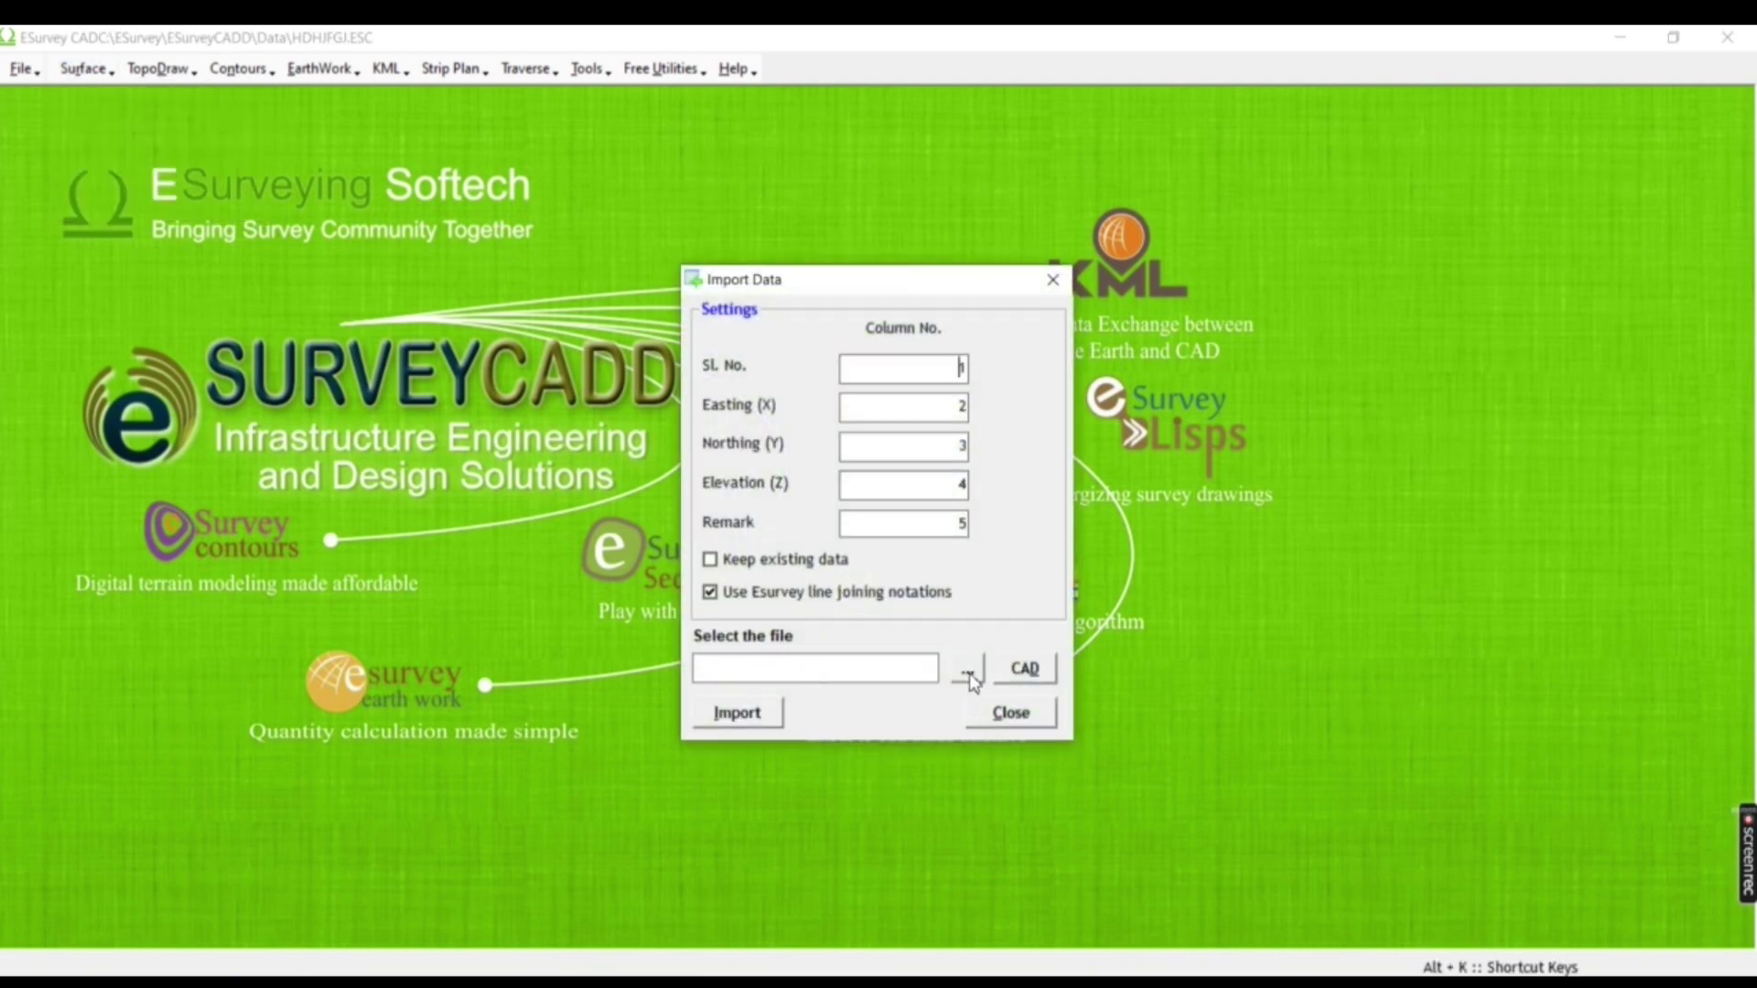
left_click(971, 680)
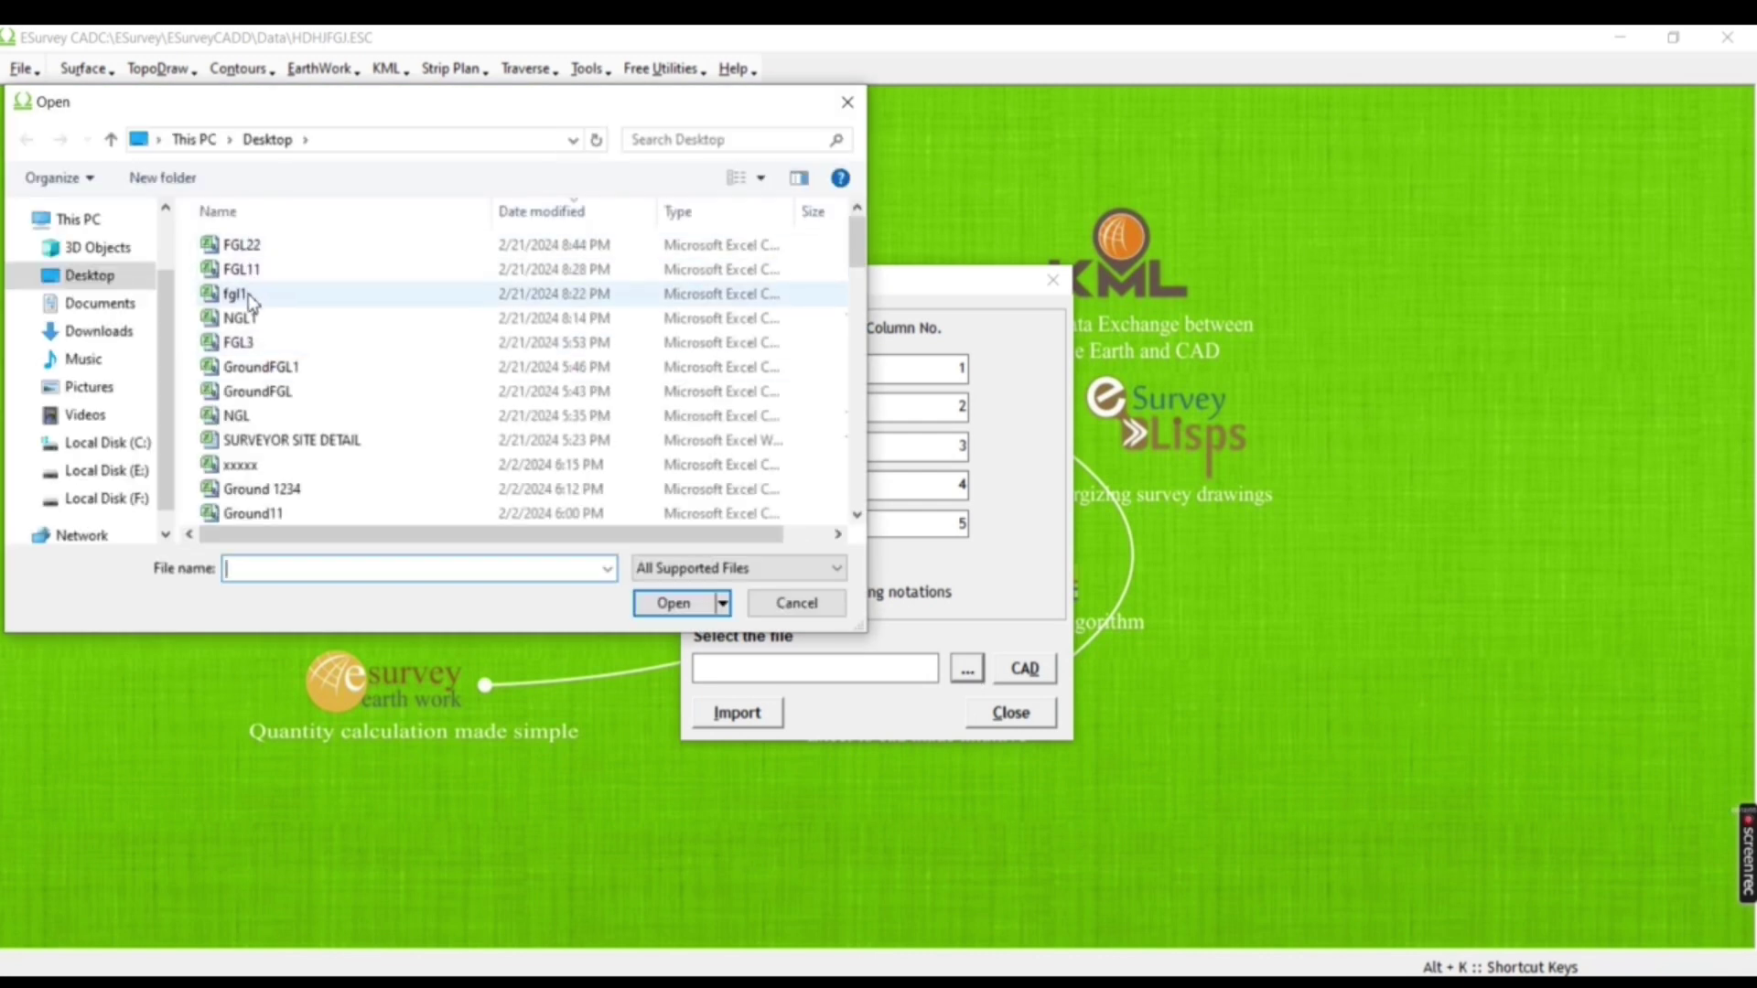
left_click(247, 320)
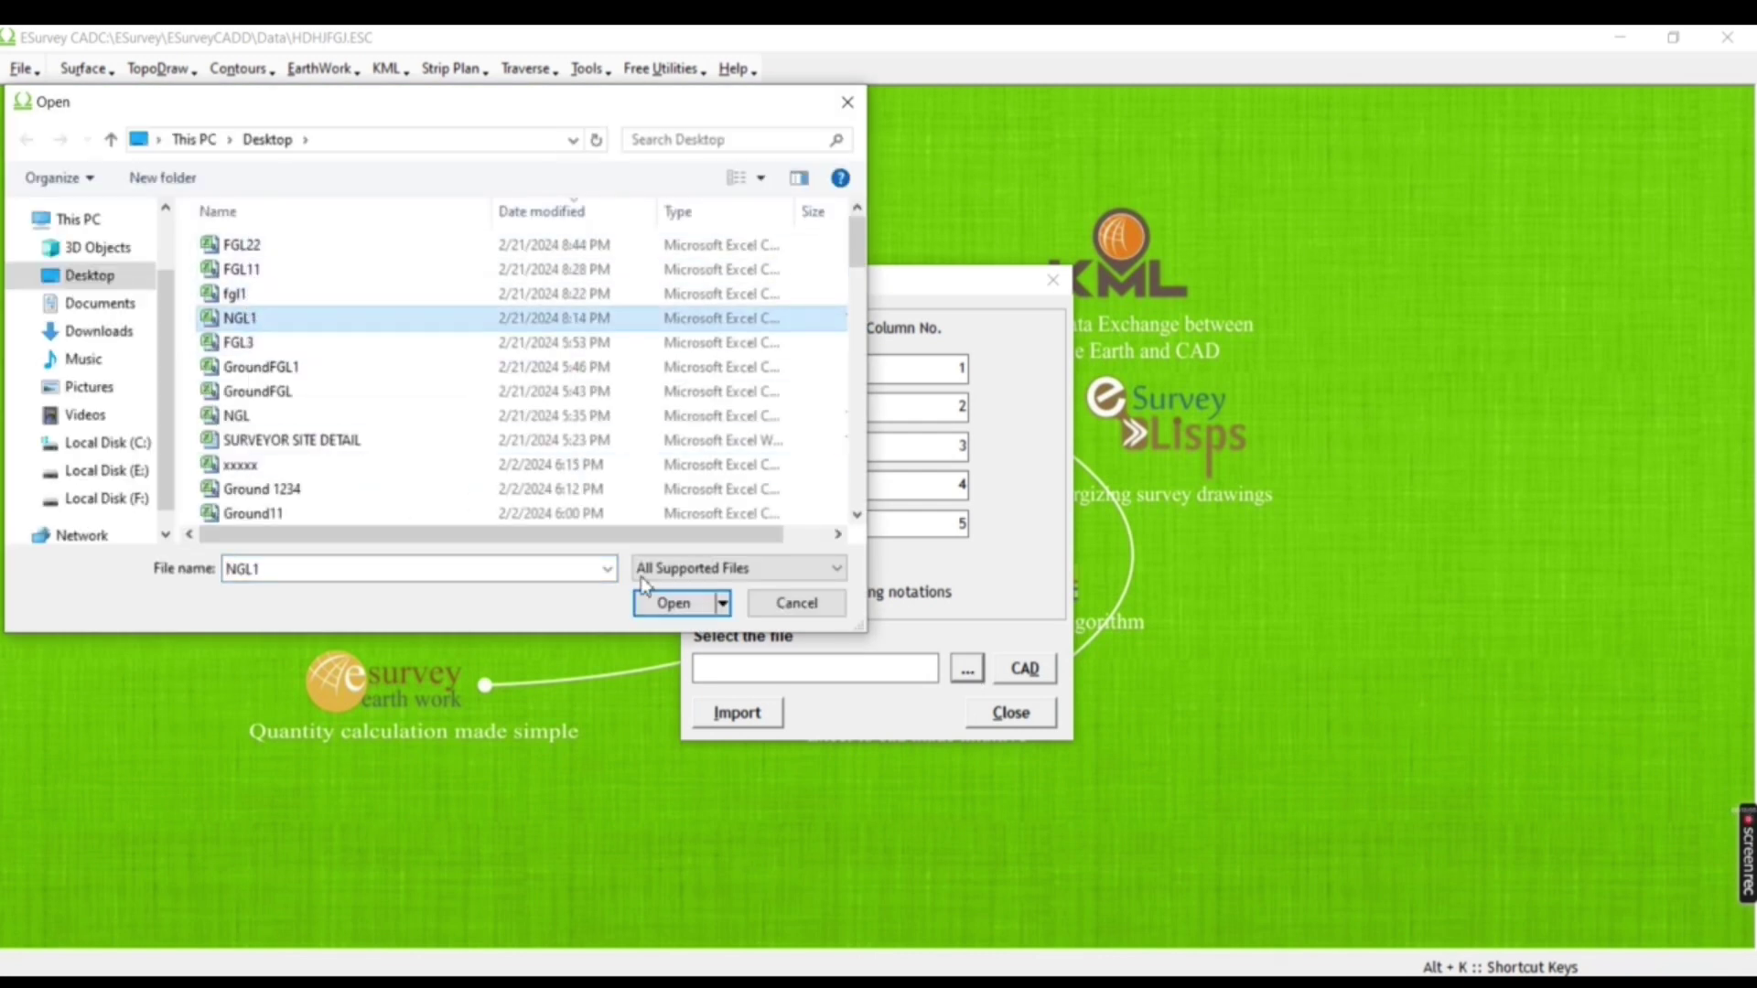
left_click(674, 603)
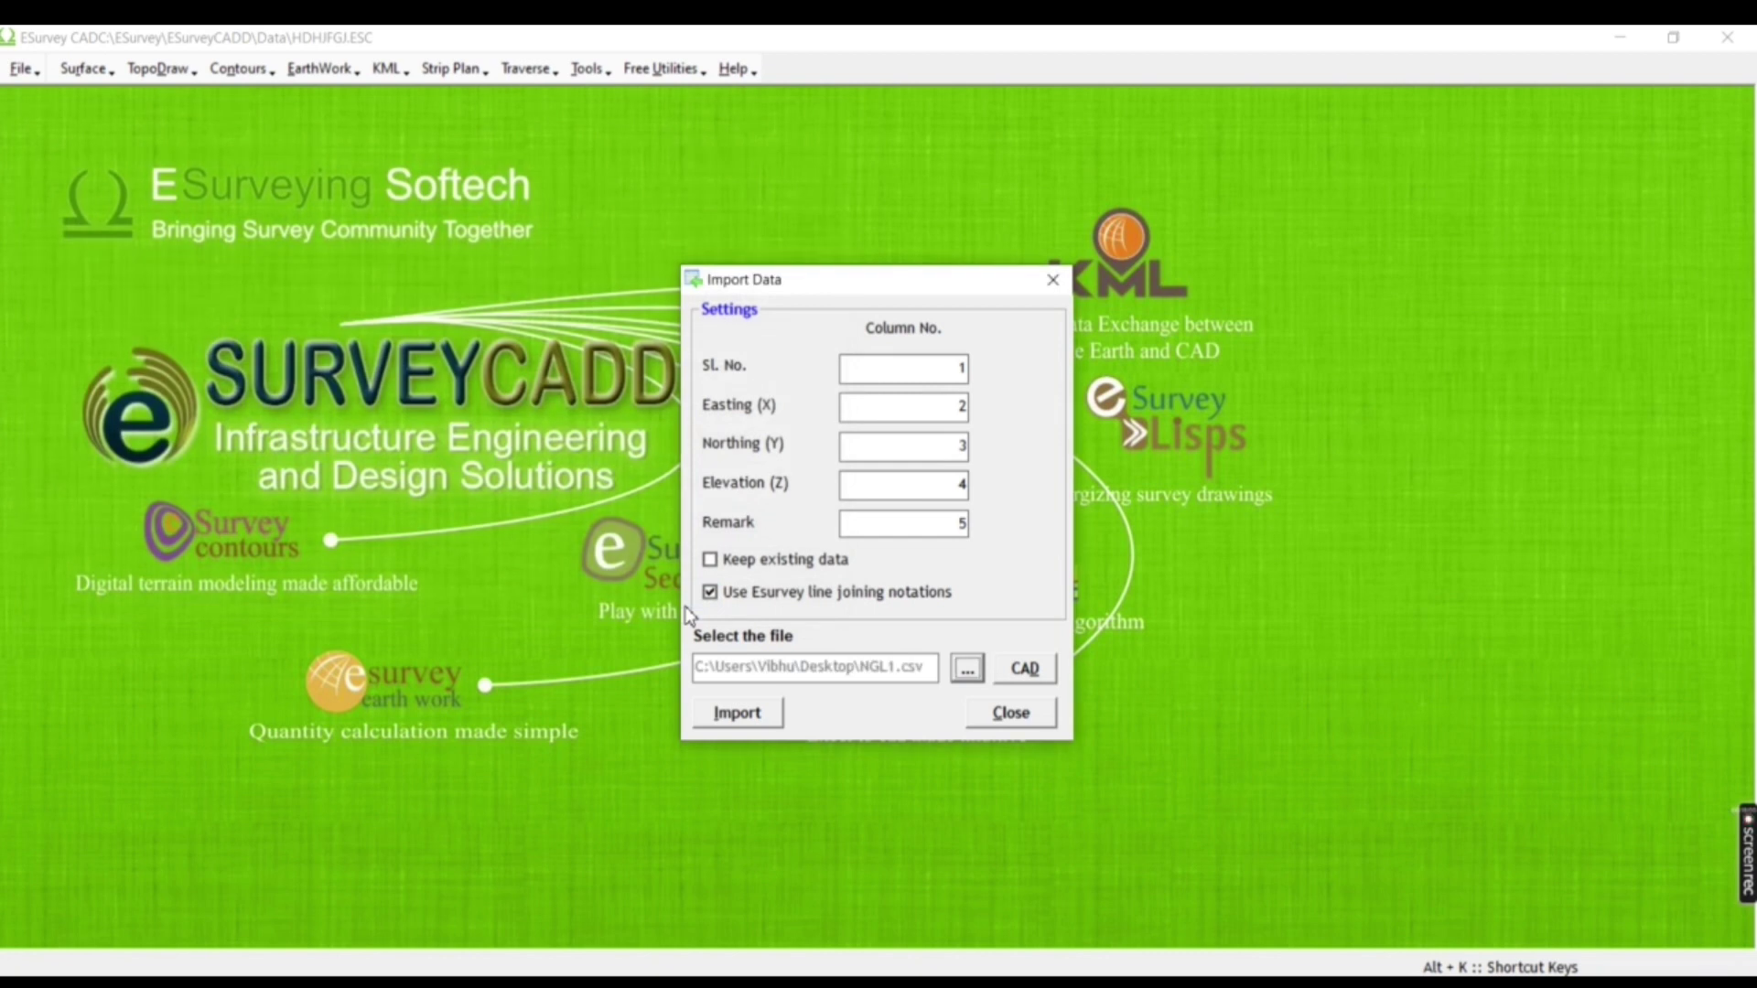
left_click(747, 723)
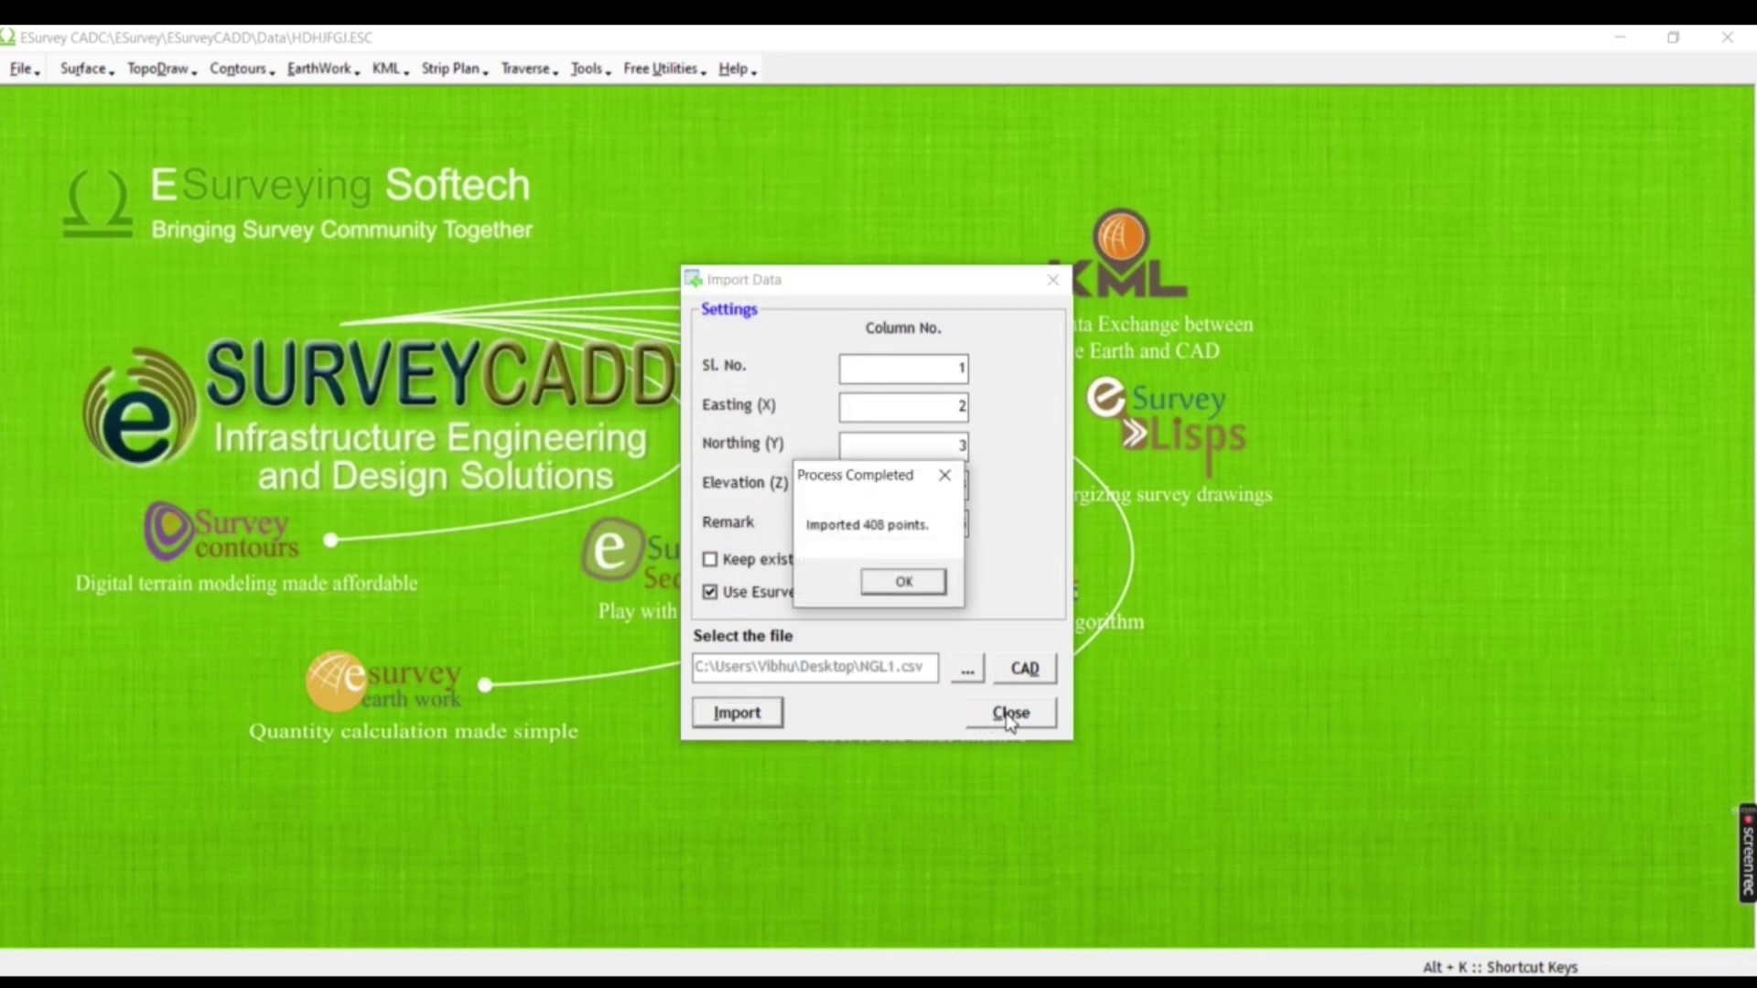
left_click(906, 584)
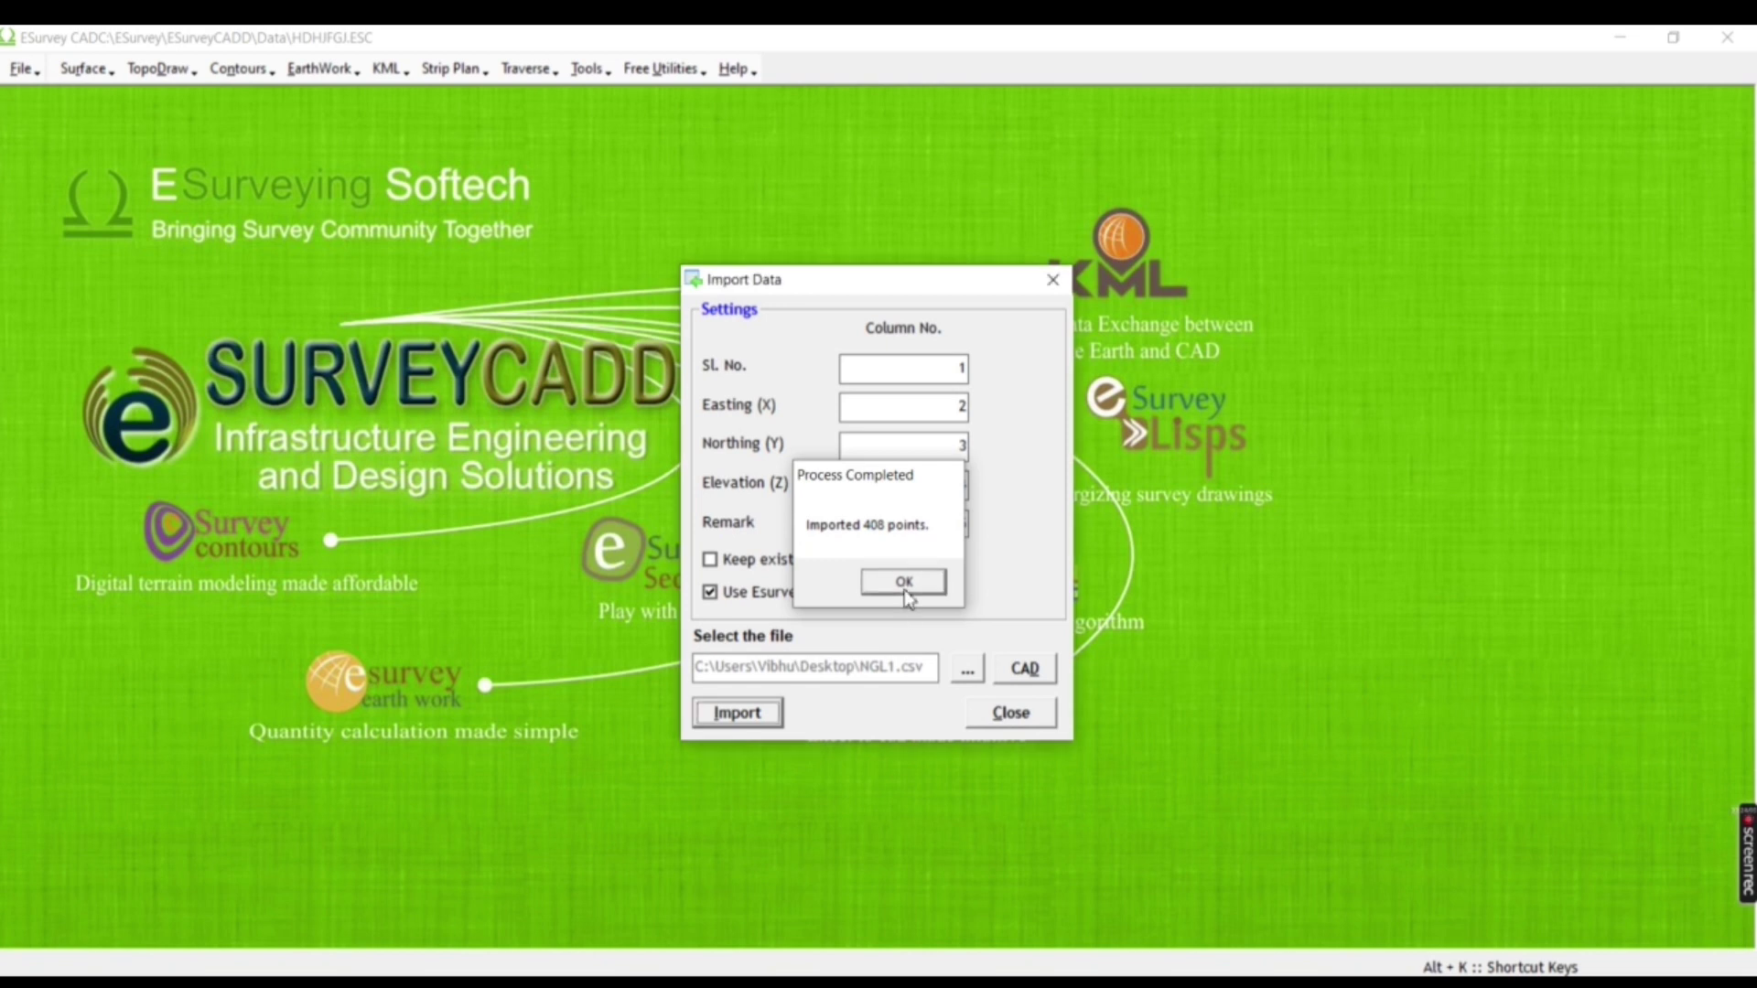
left_click(994, 719)
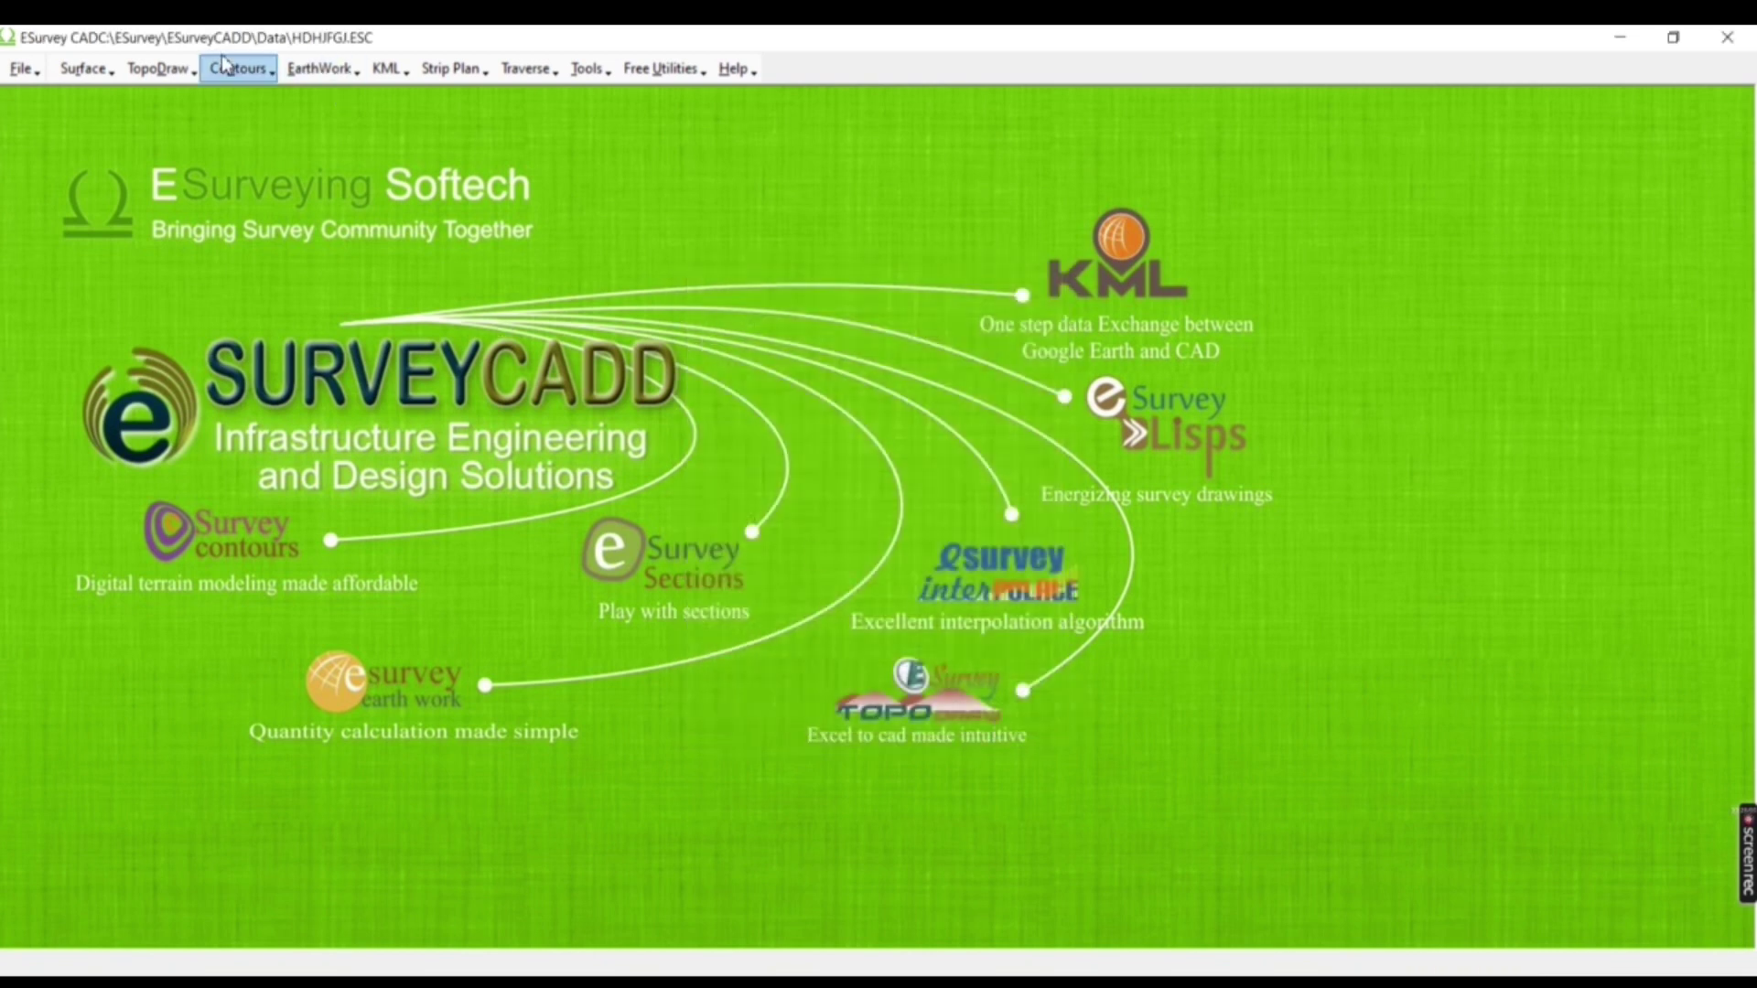
Step: Import the 47 formation points from FGL22.CSV via EarthWork > Import Formation
left_click(311, 72)
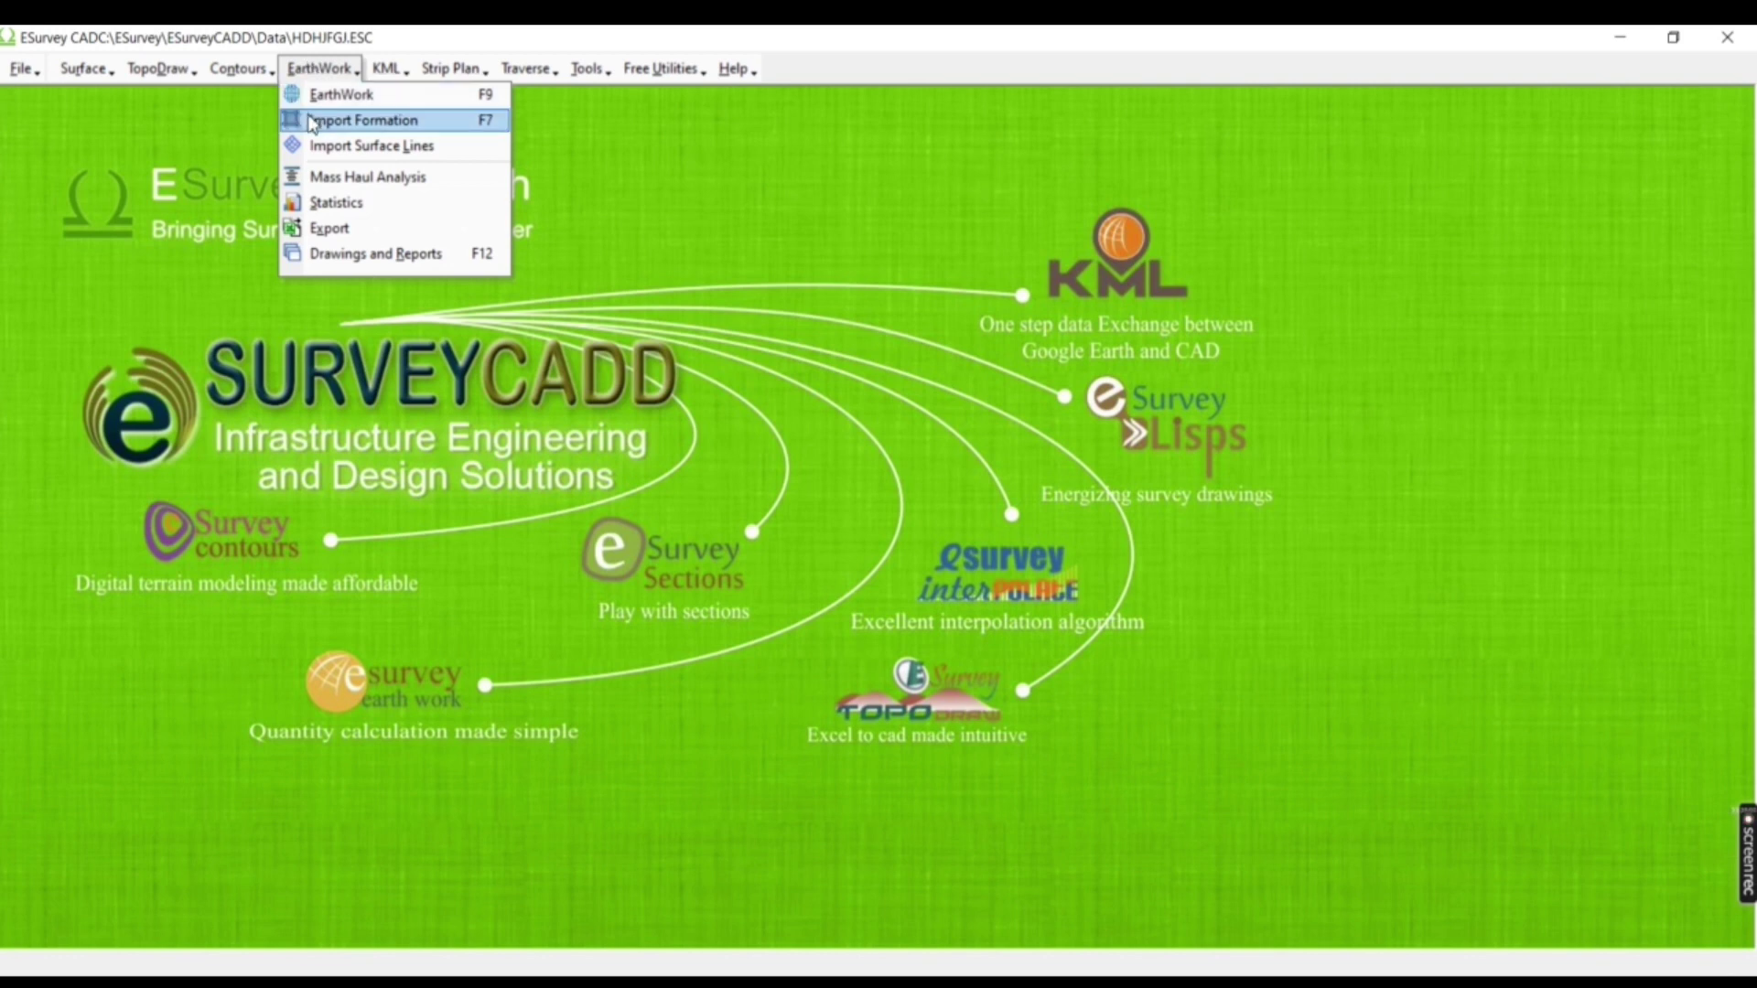
left_click(364, 128)
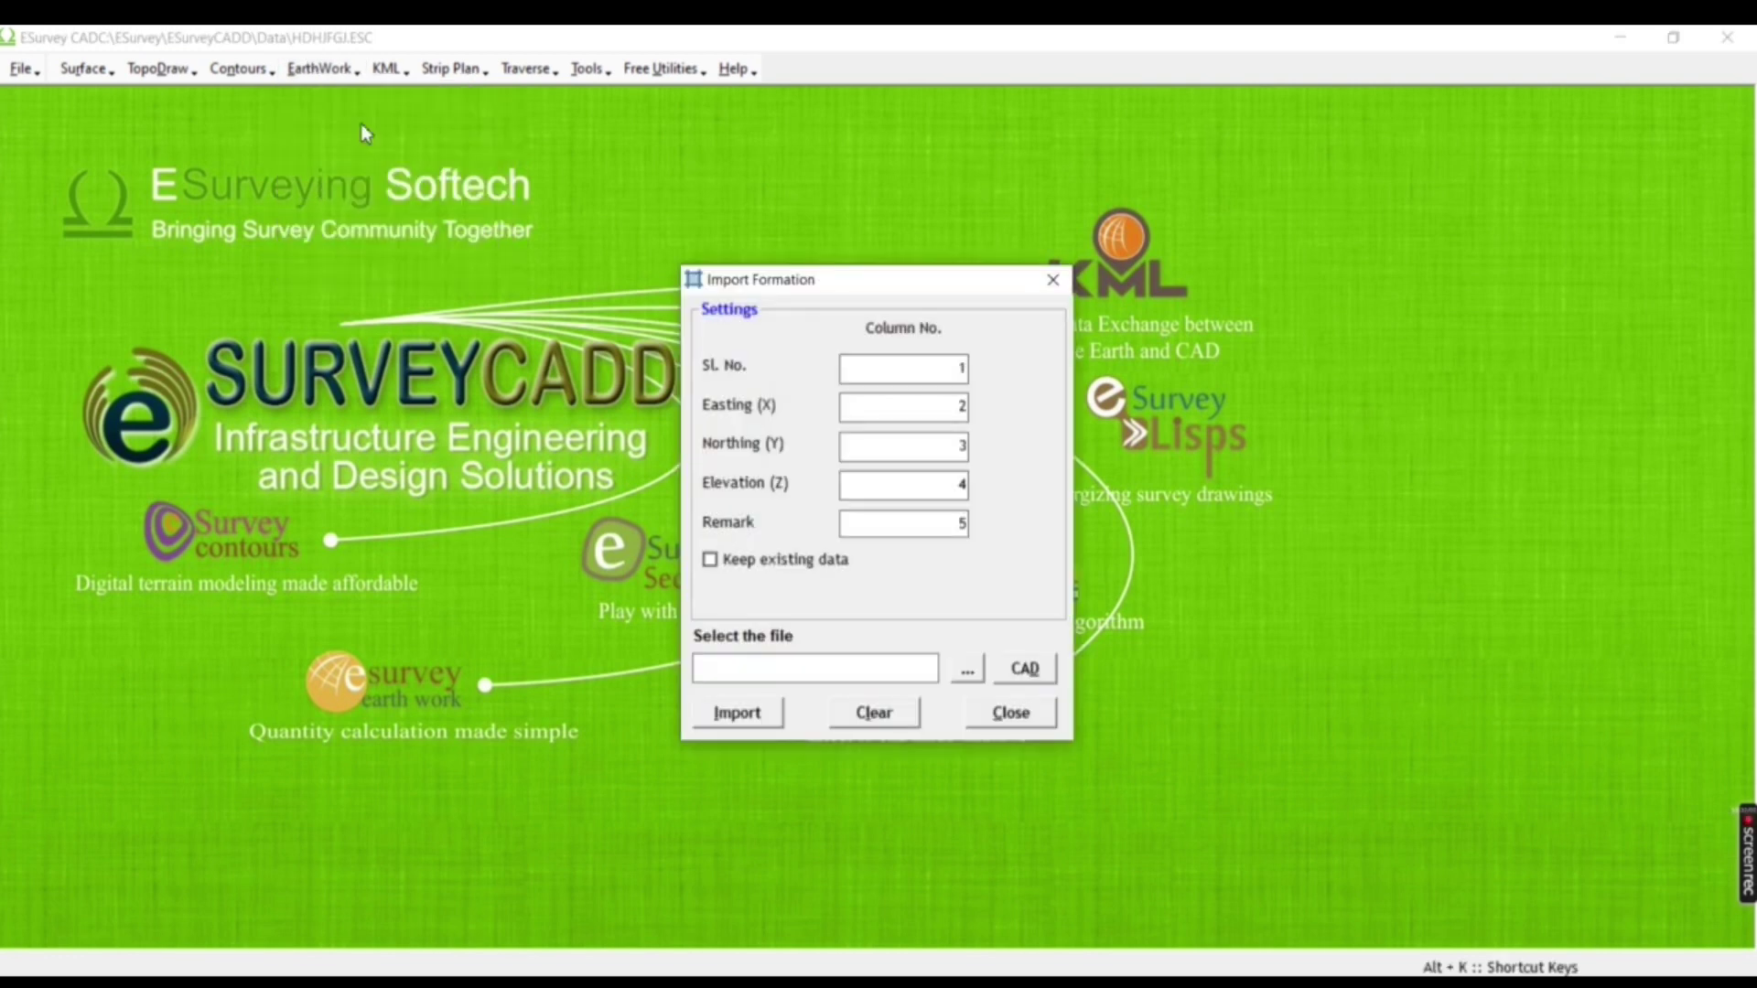
left_click(975, 672)
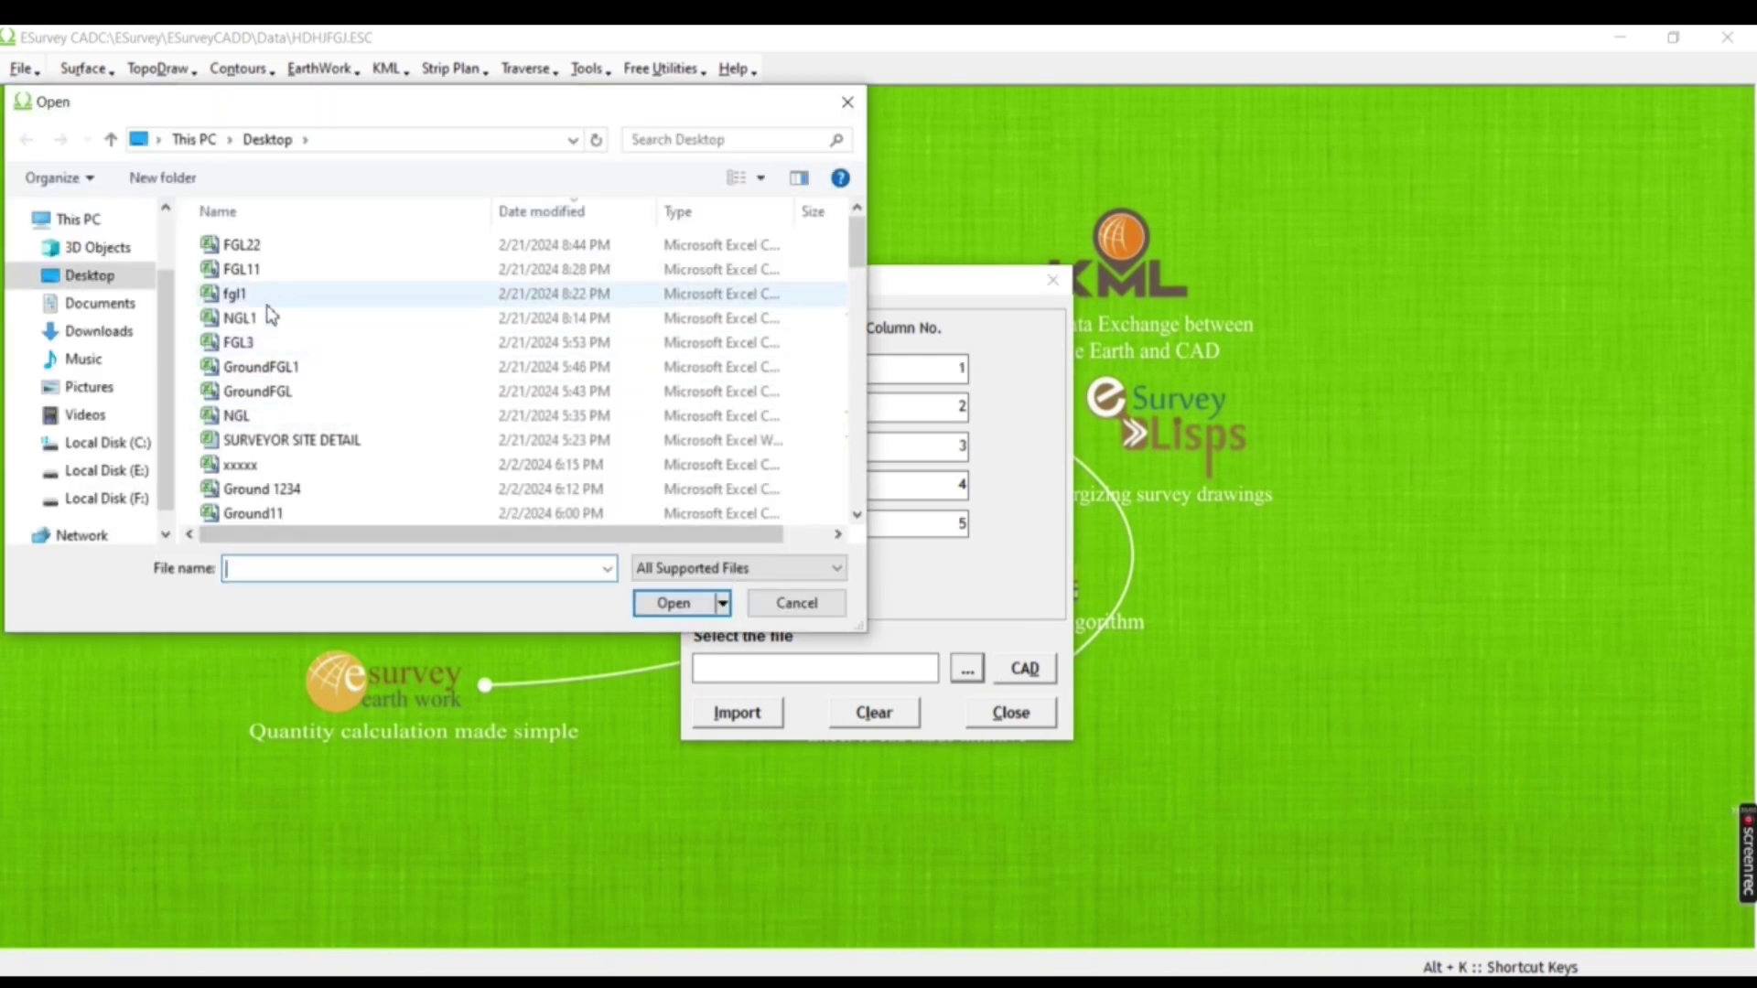
left_click(259, 253)
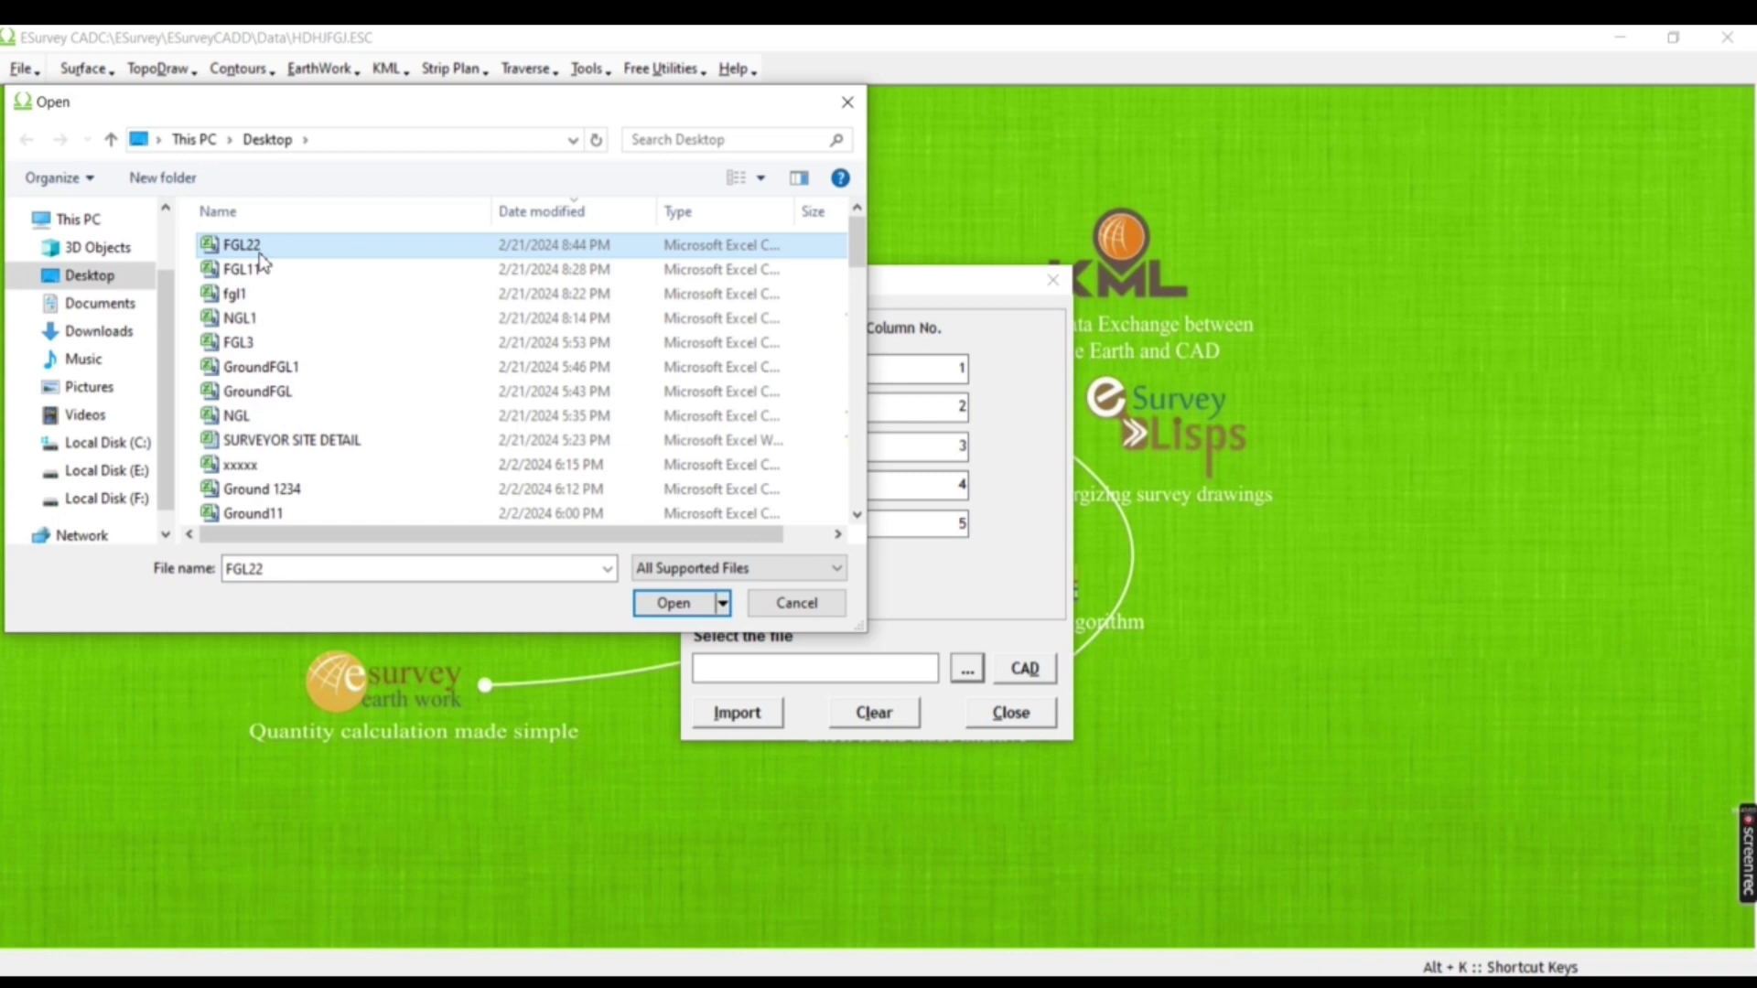
left_click(670, 602)
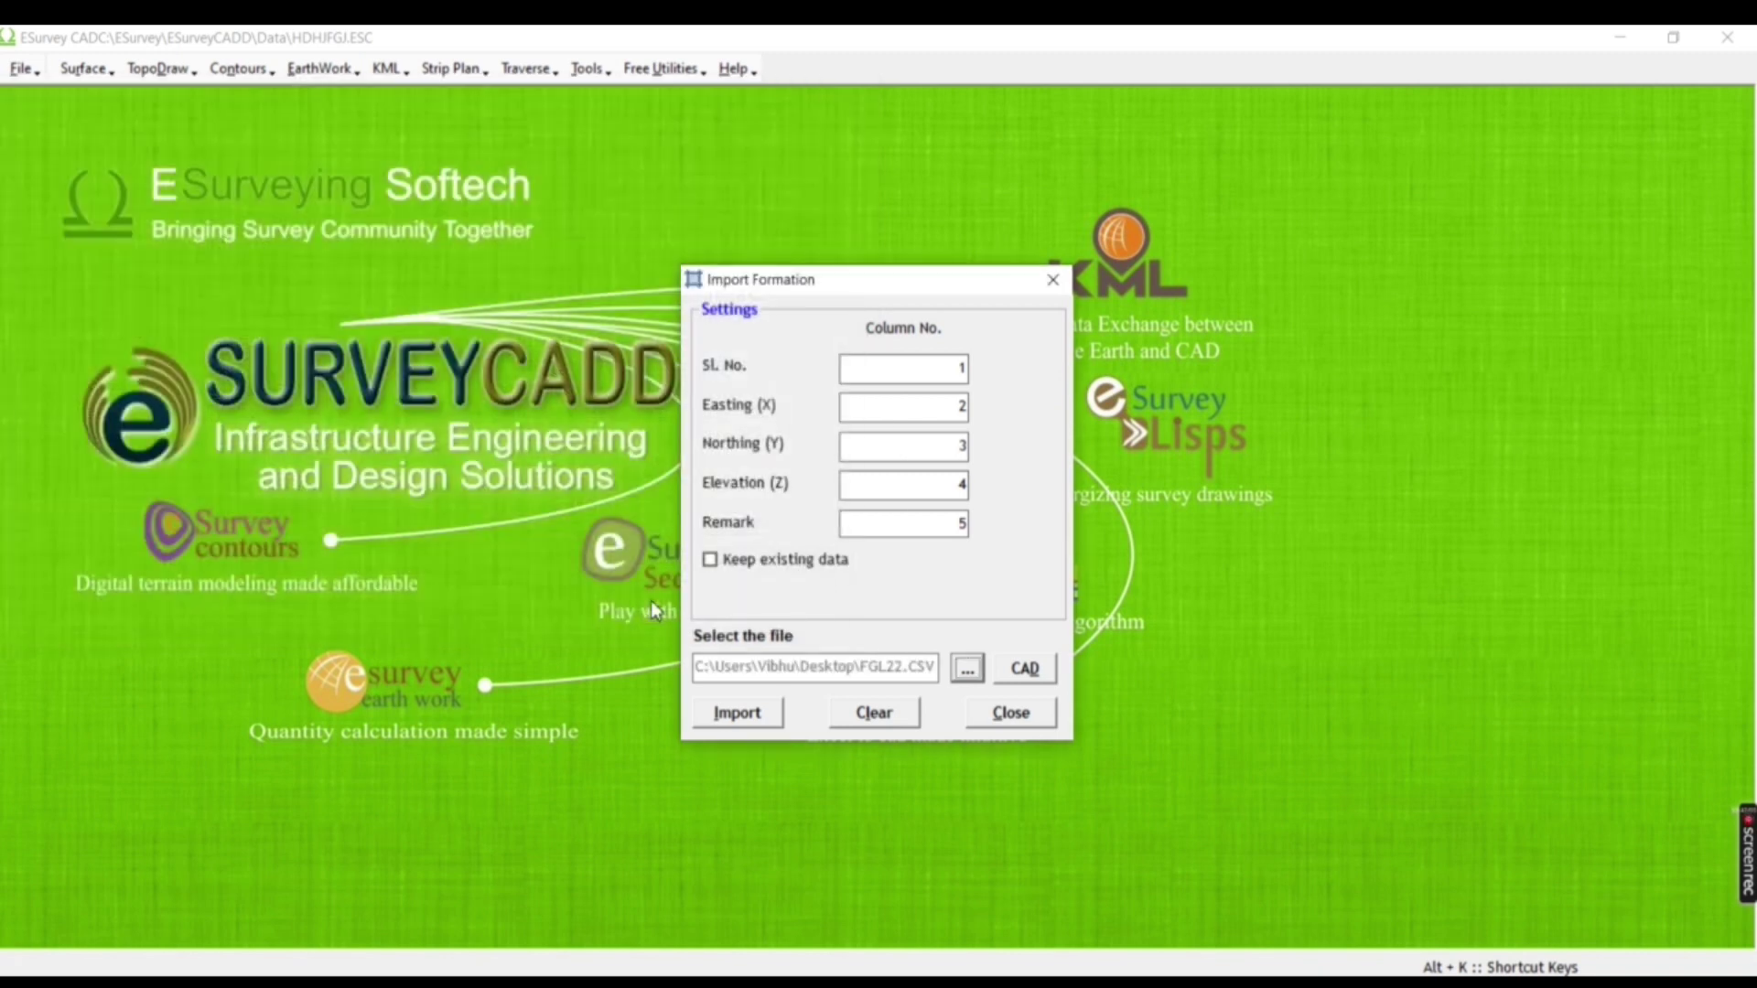
left_click(716, 722)
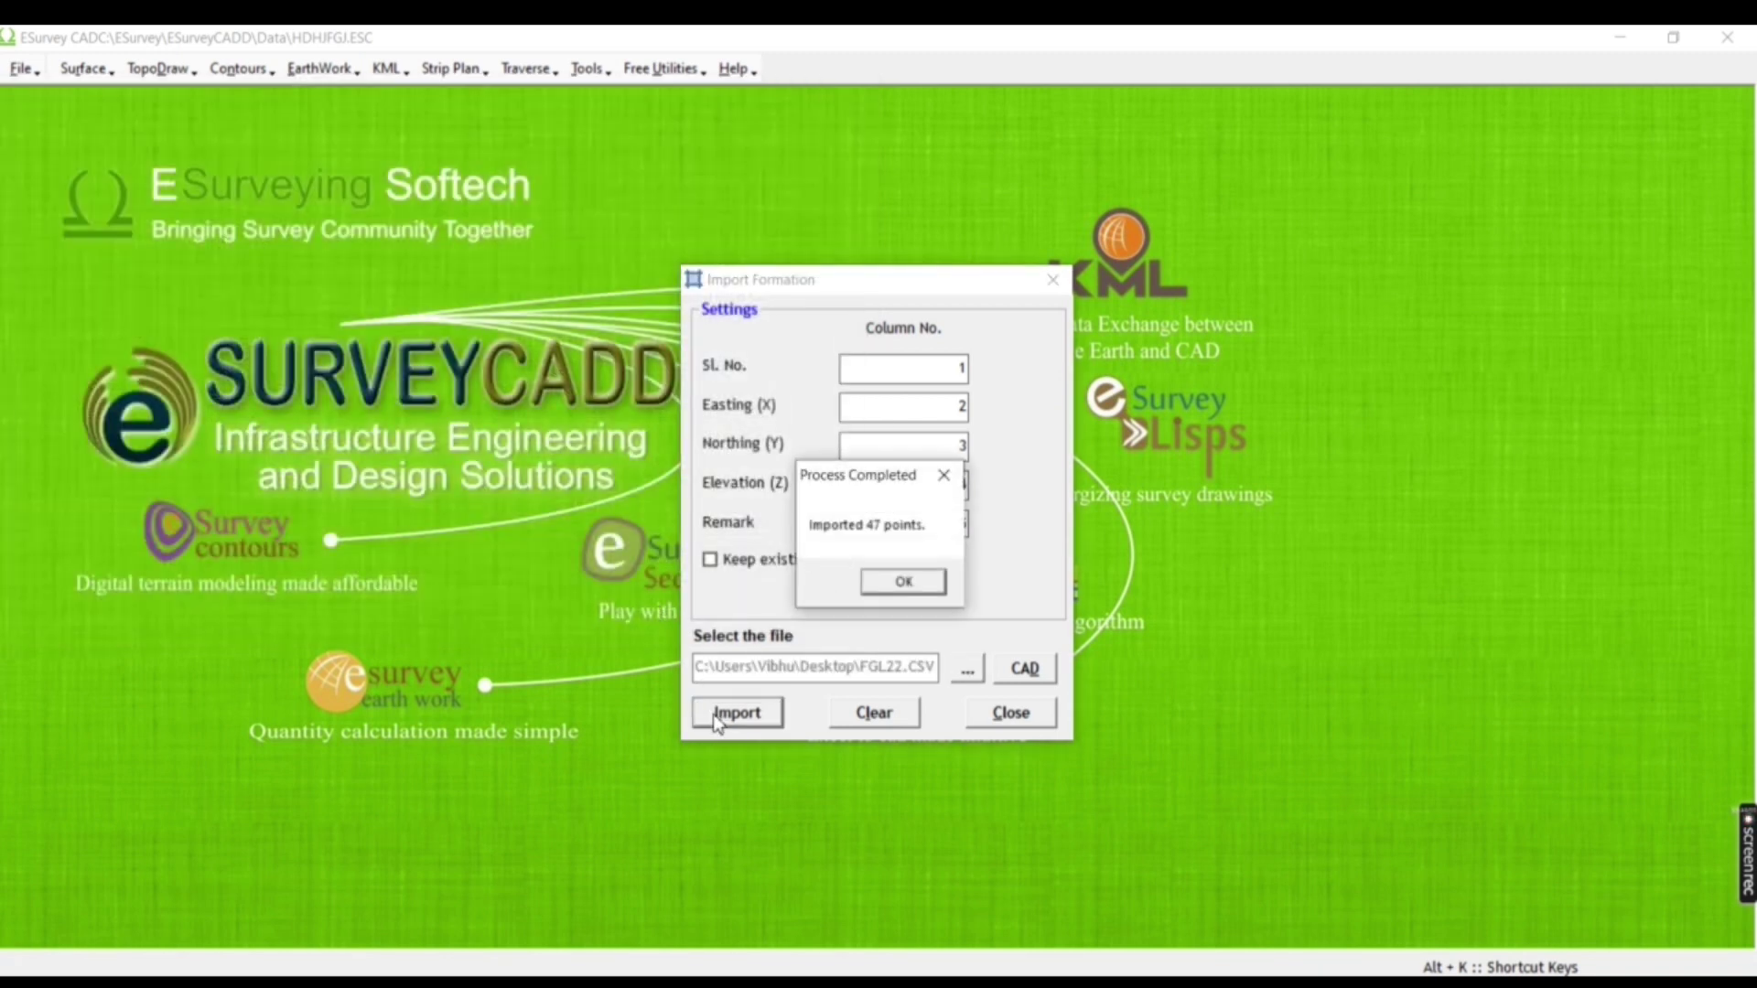
left_click(920, 581)
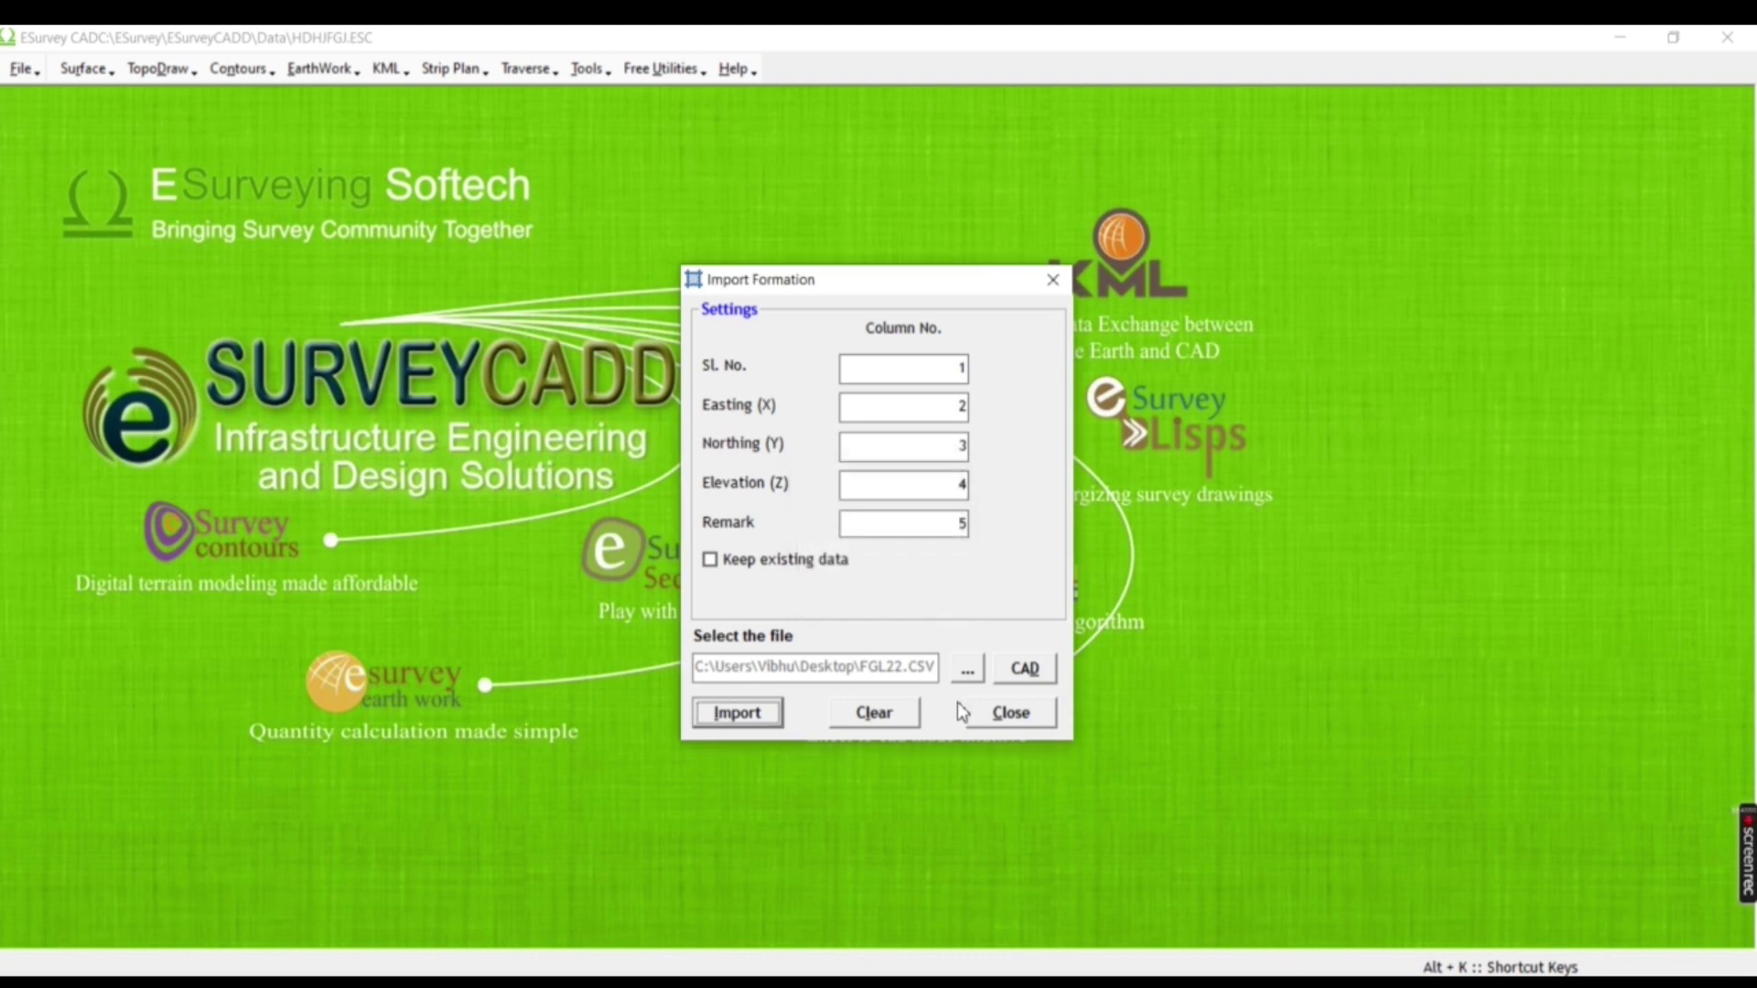
left_click(1007, 715)
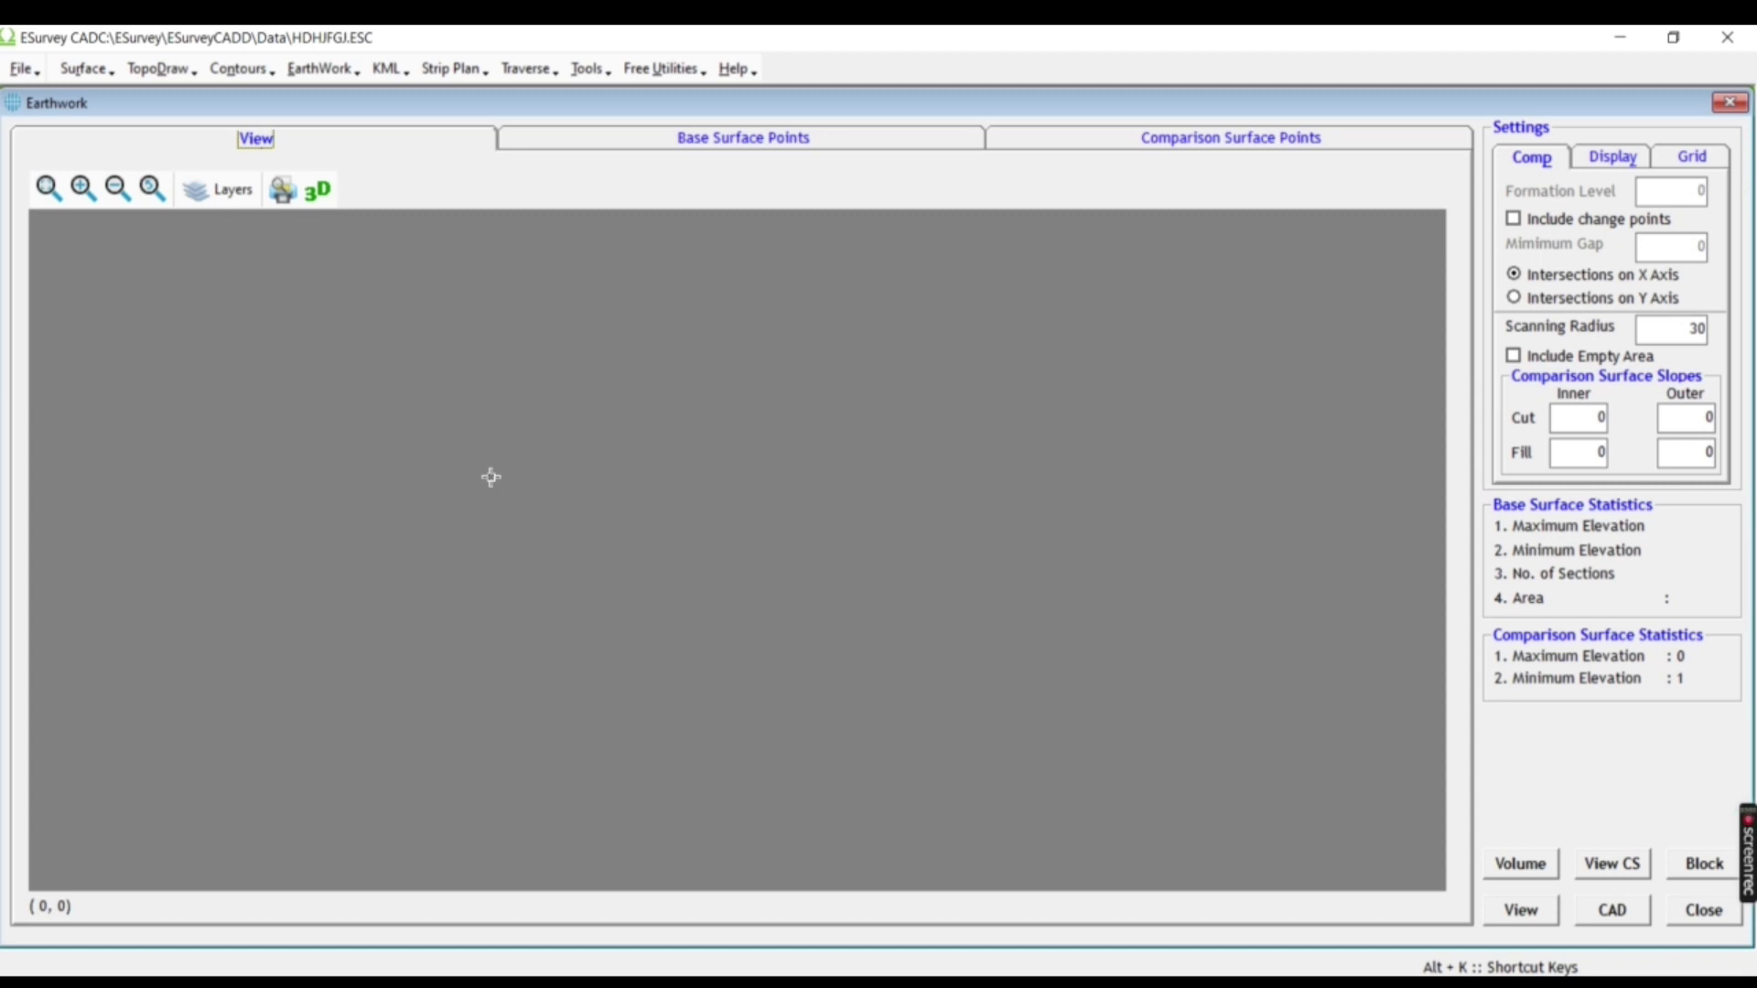
Step: Set the scanning radius to 9 and turn on the Grid and Grid Annotation layers
left_click(1688, 329)
type("9")
left_click(1603, 163)
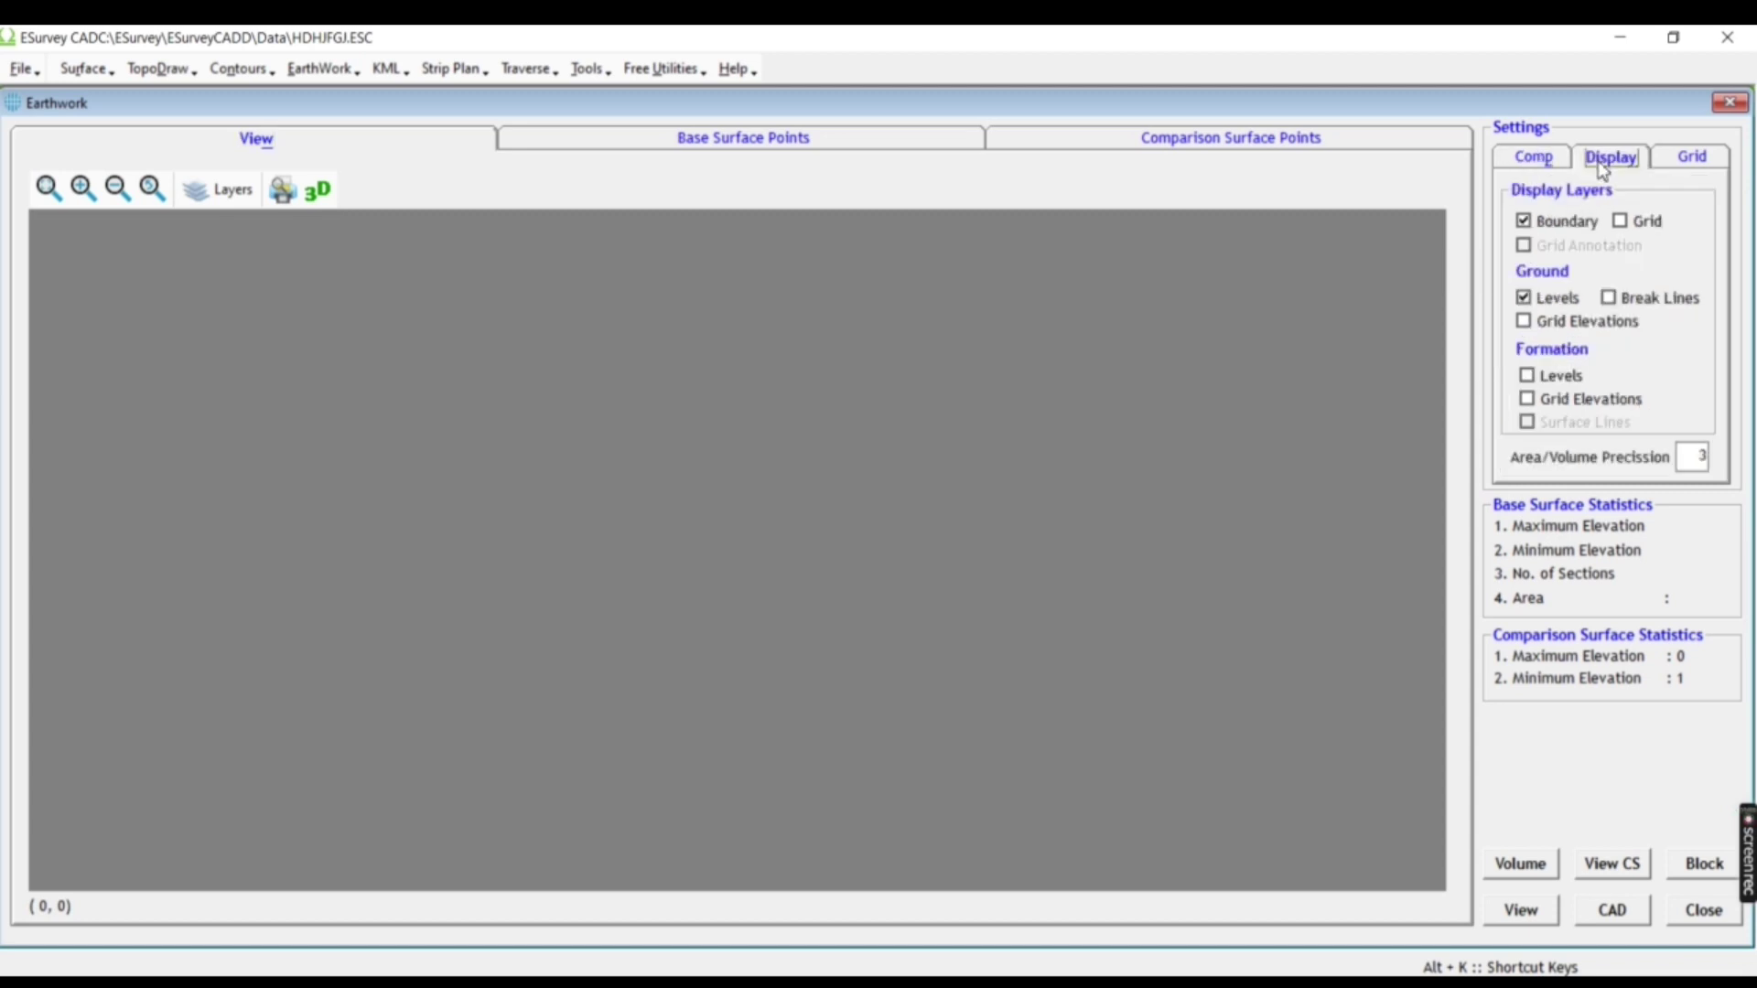
left_click(1622, 225)
left_click(1523, 246)
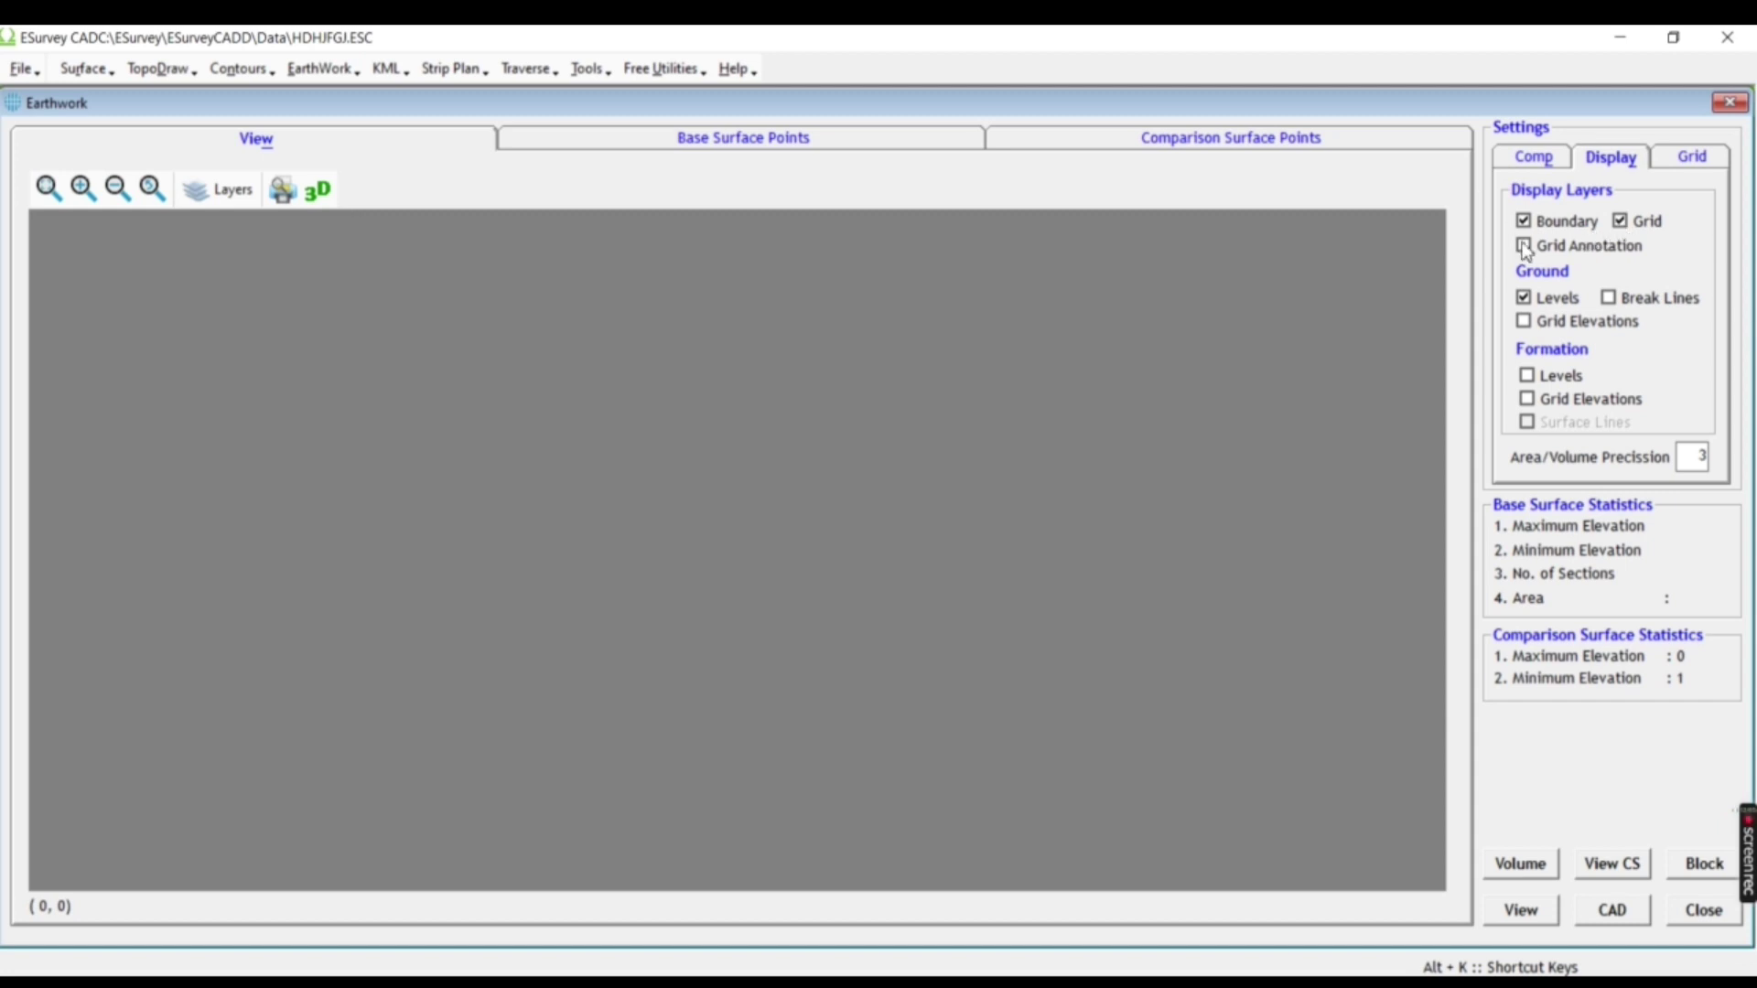
Step: Show break lines, ground grid elevations, formation levels and formation grid elevations, then compute
left_click(1609, 300)
left_click(1525, 322)
left_click(1525, 377)
left_click(1528, 401)
left_click(1698, 163)
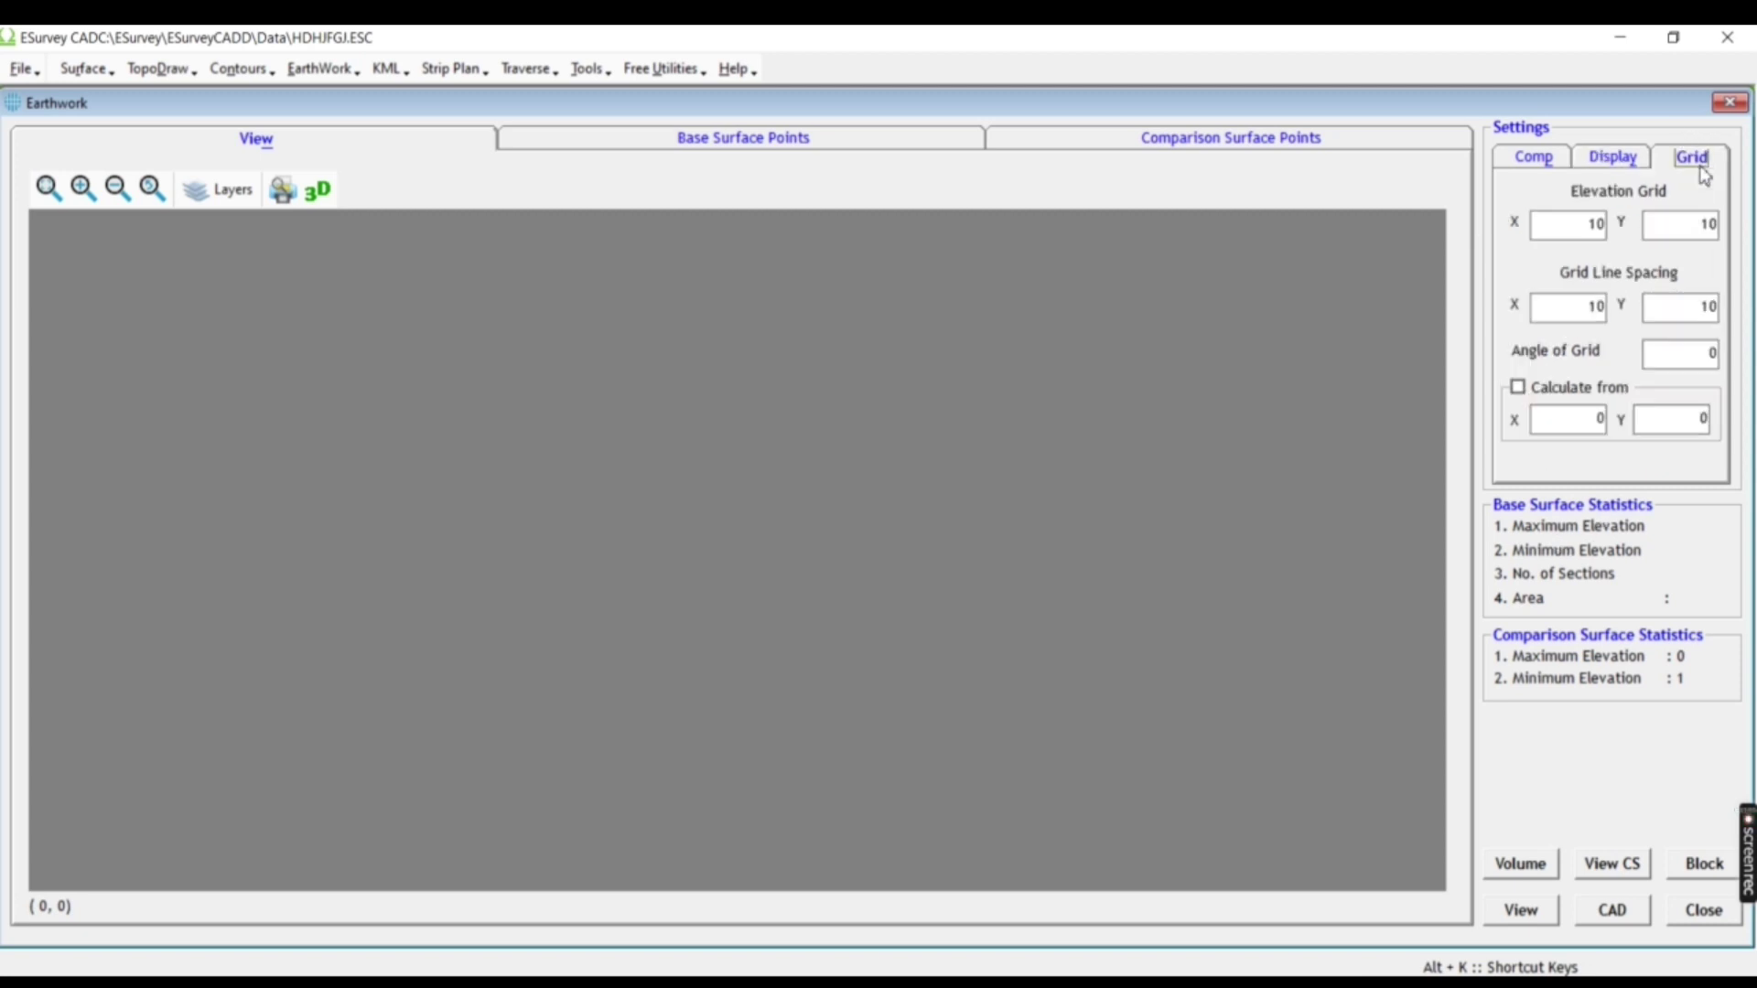
left_click(1520, 911)
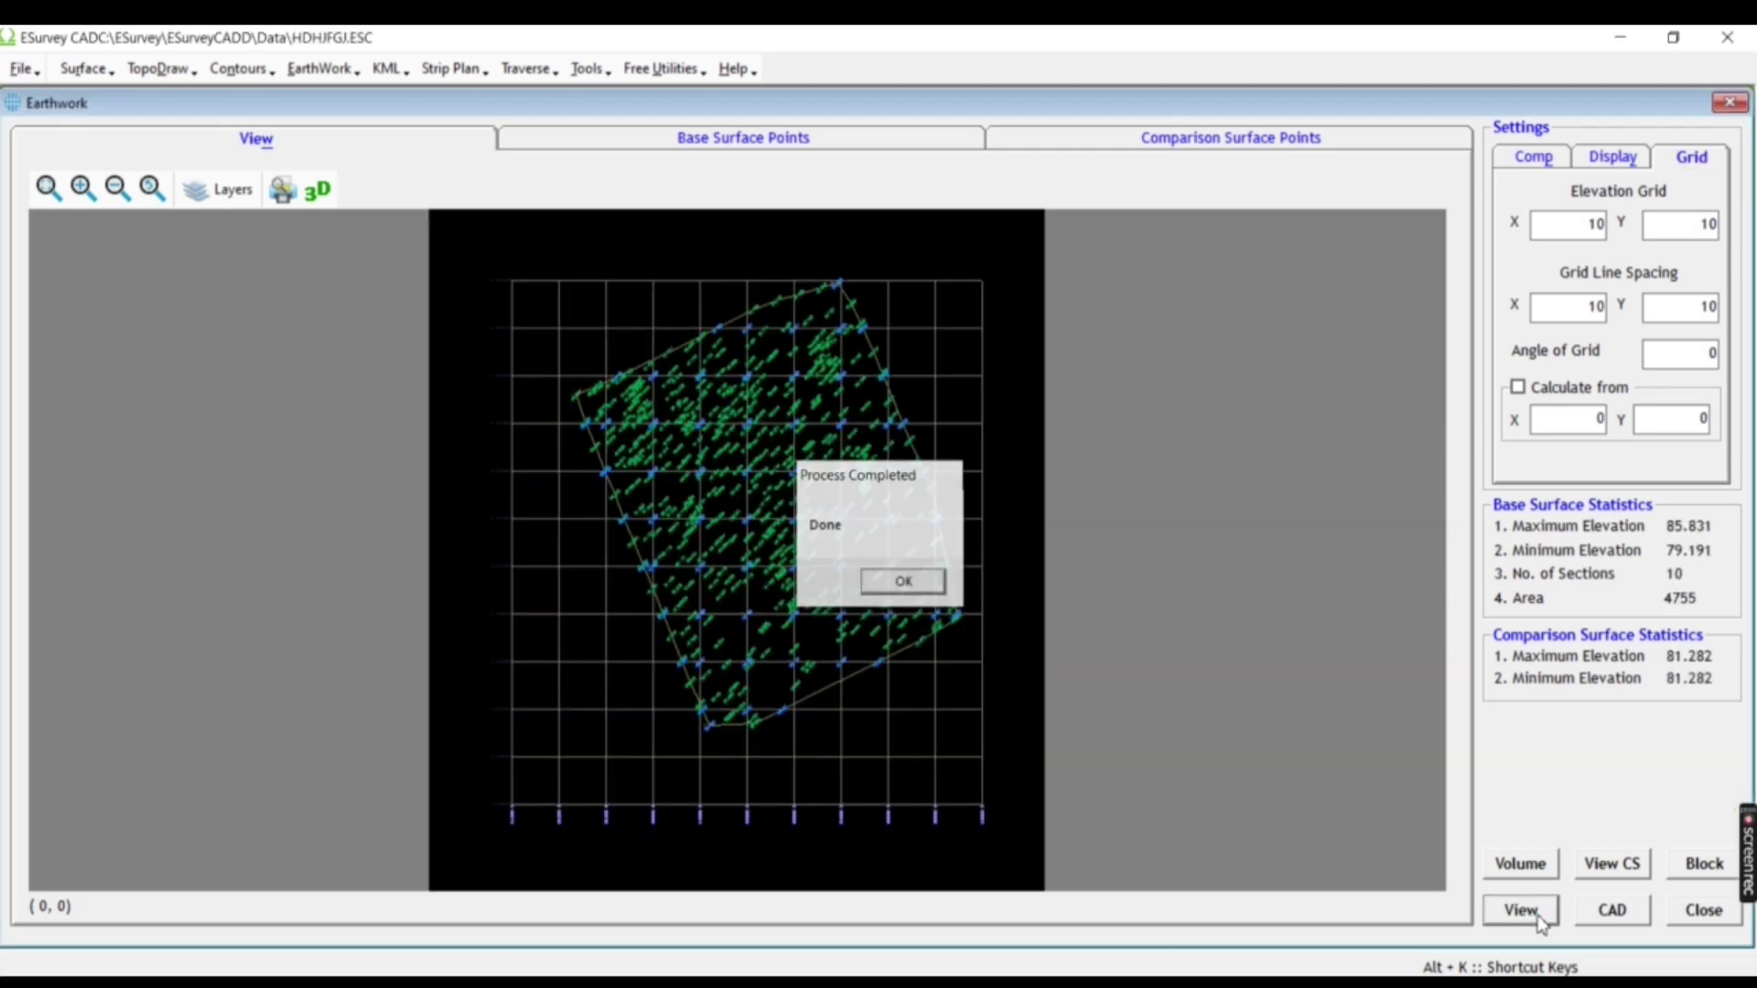
Step: Dismiss the Done message and zoom around to inspect ground, grid and 81.282 formation labels
key("Return")
scroll(830, 634, "up", 6)
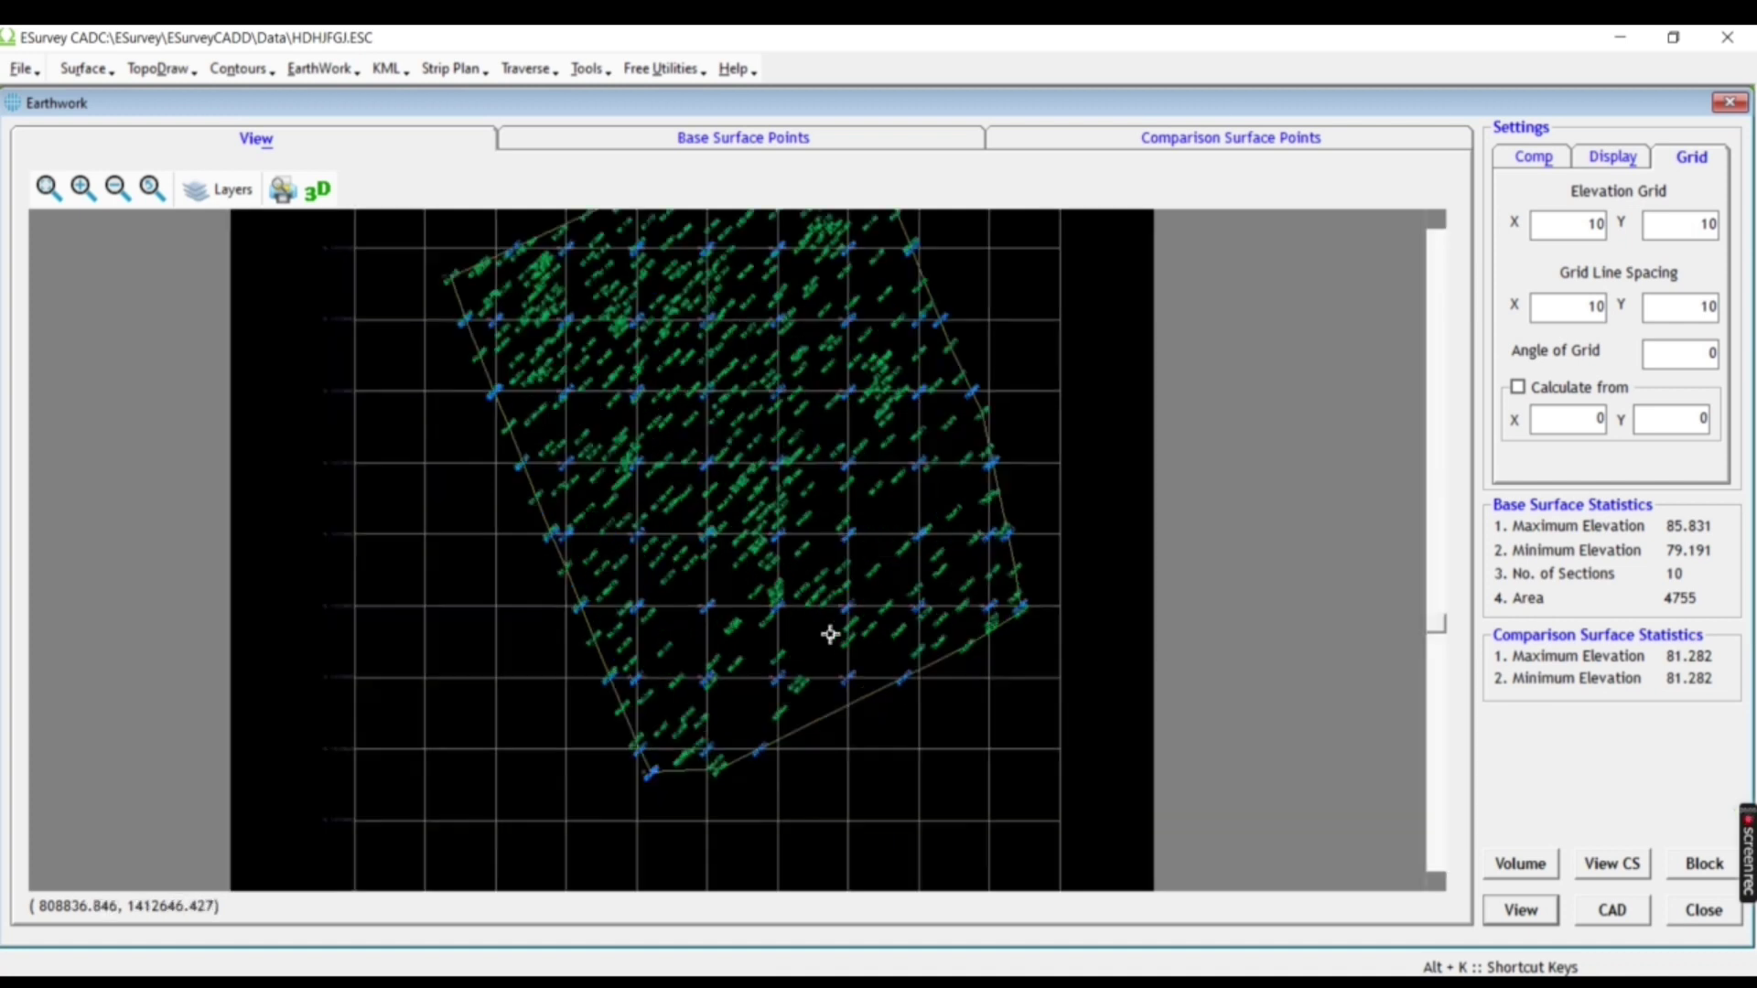
scroll(830, 634, "up", 2)
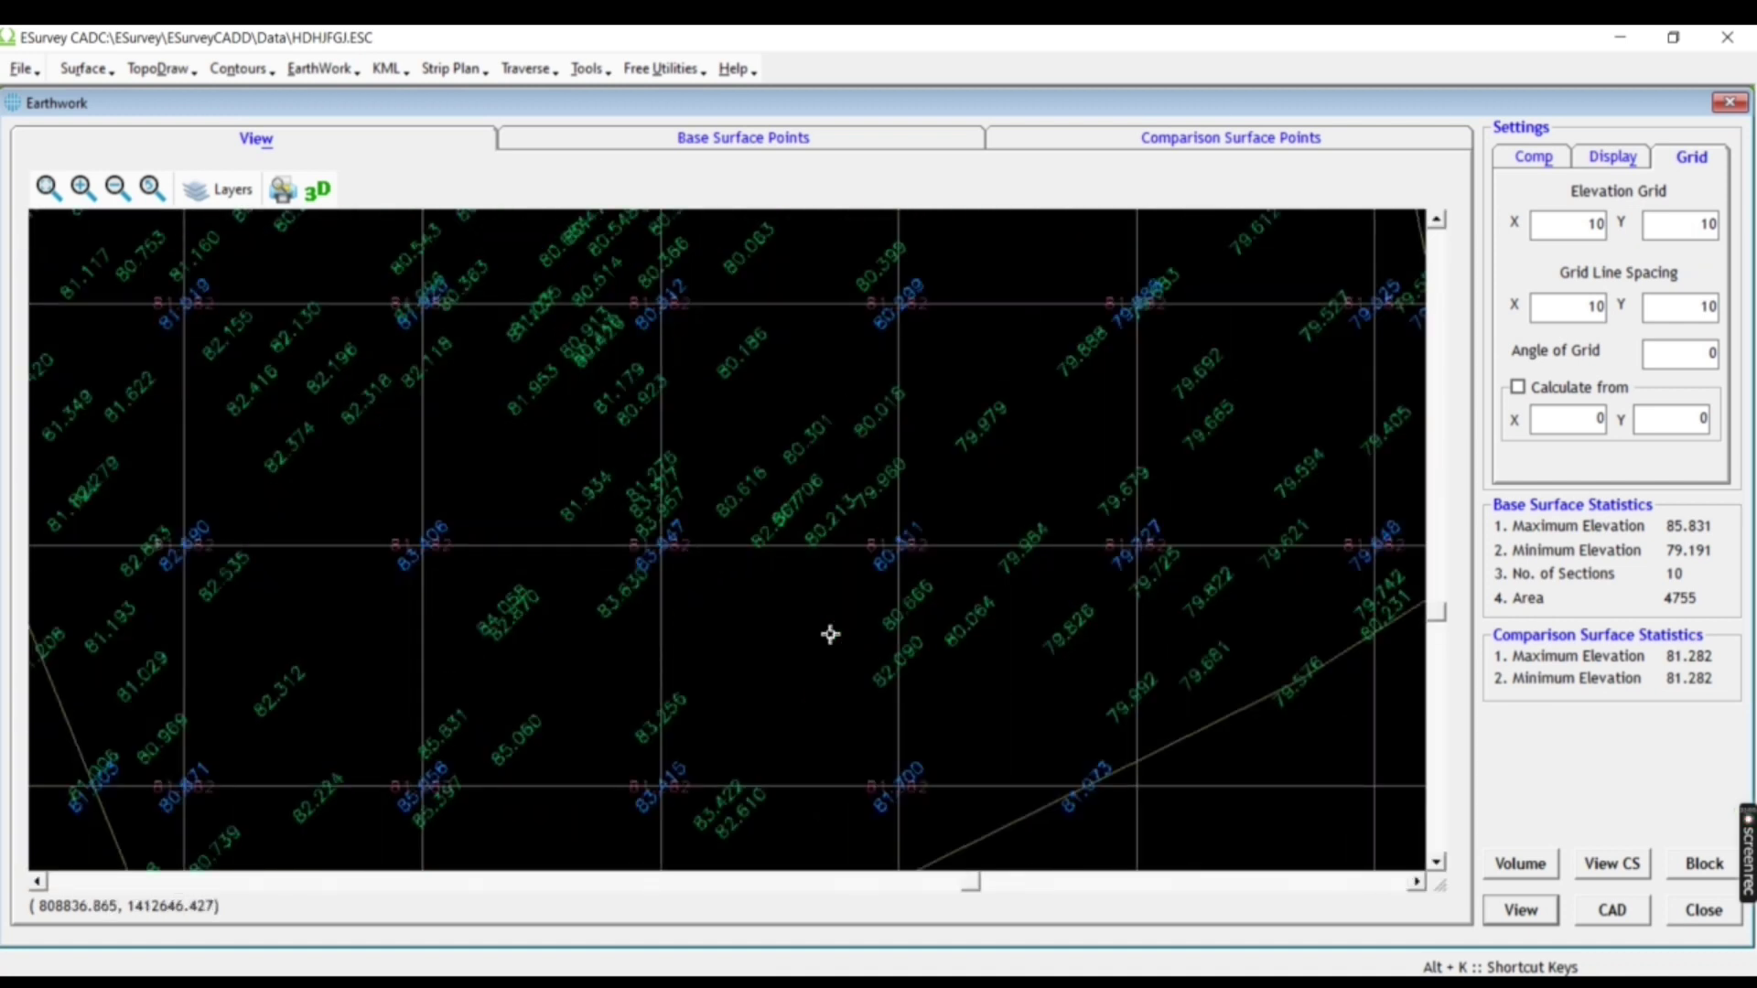
scroll(567, 500, "up", 3)
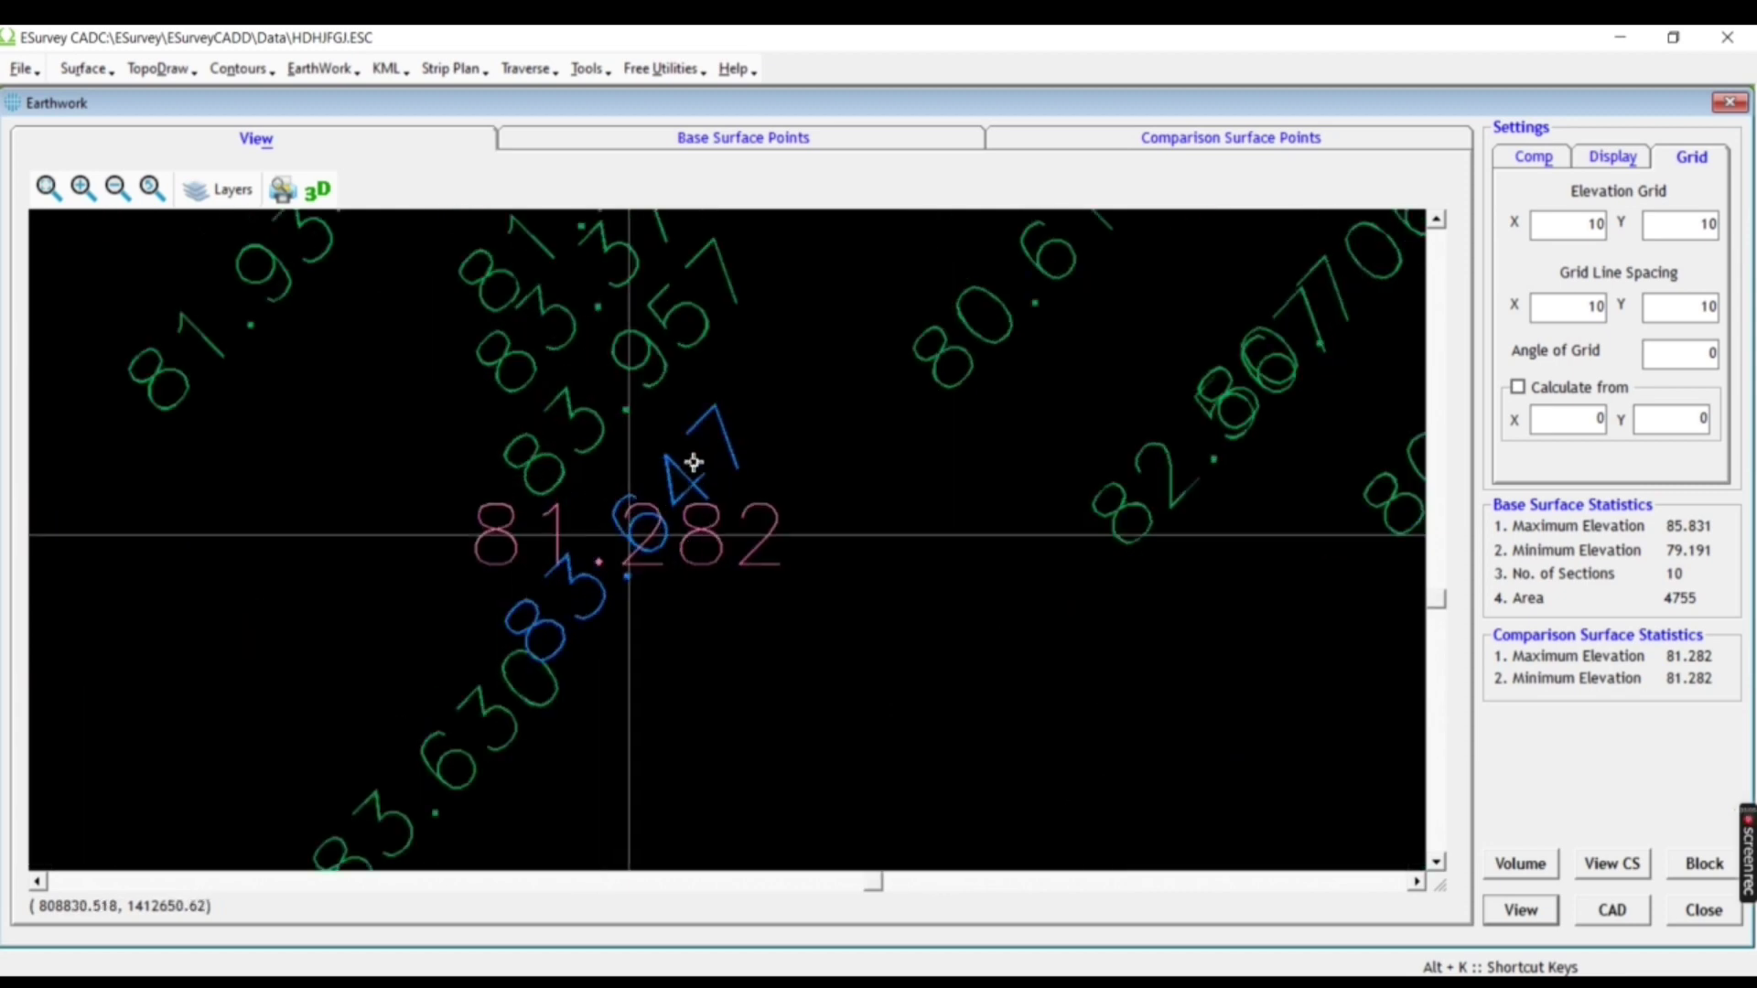
scroll(790, 629, "down", 3)
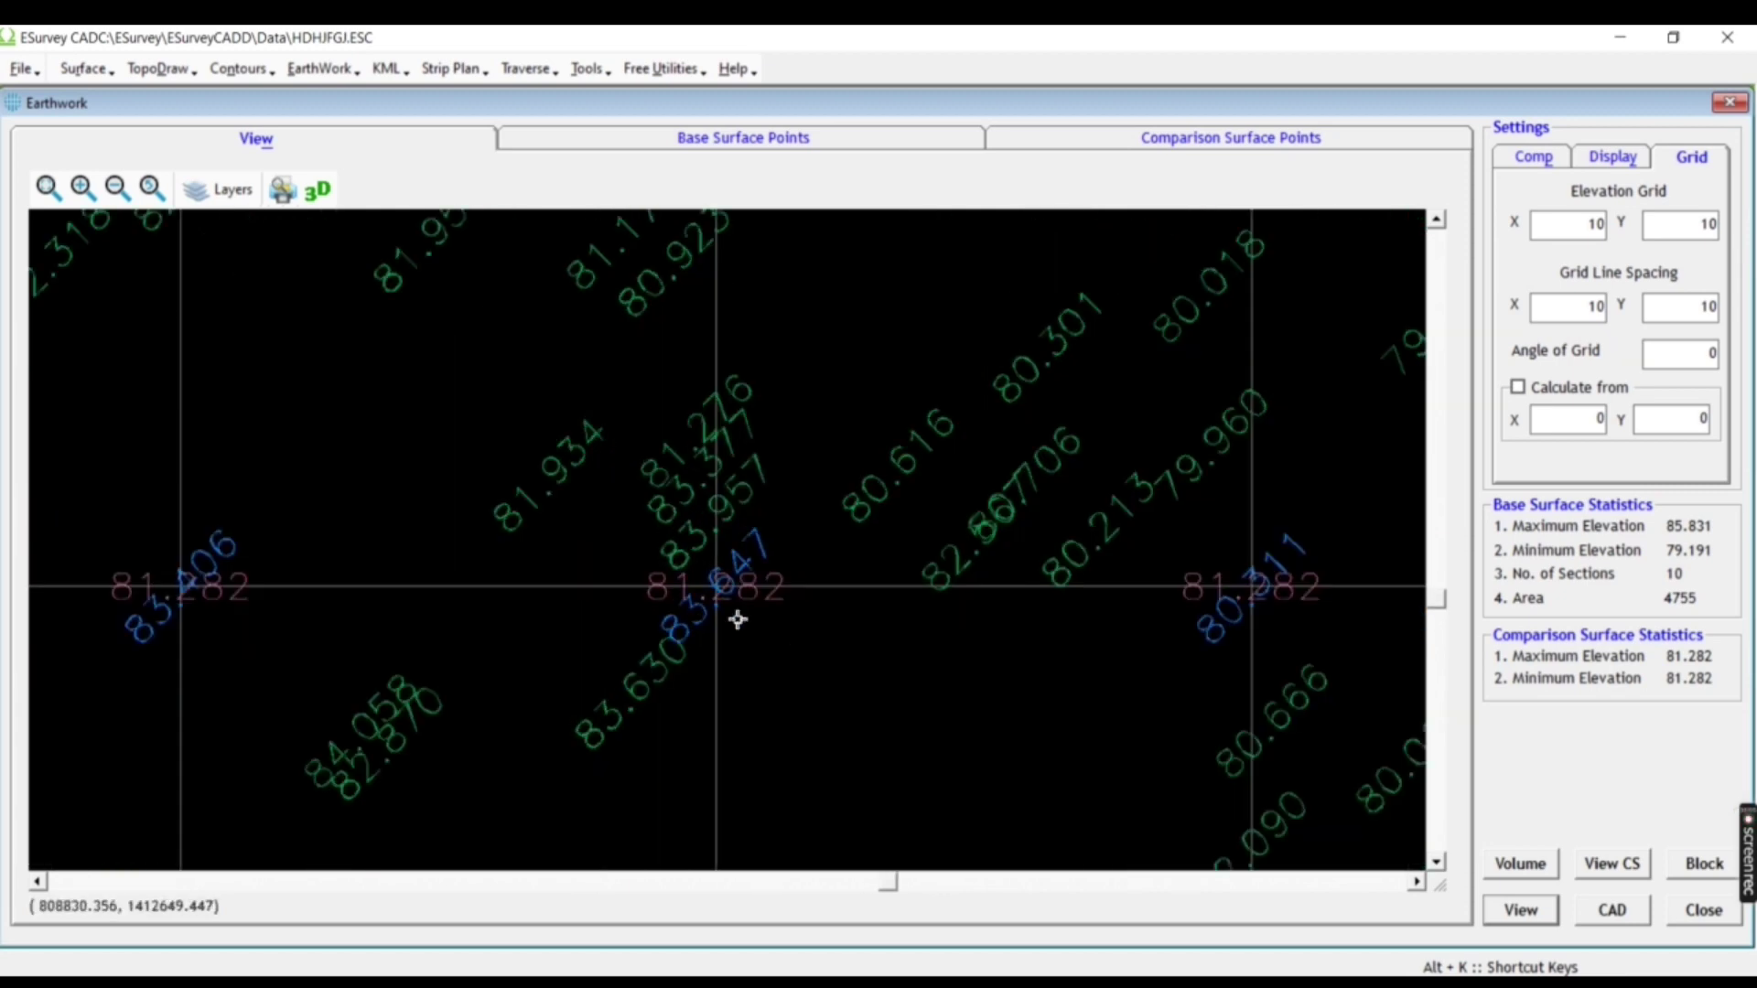
scroll(737, 616, "down", 3)
scroll(739, 621, "down", 2)
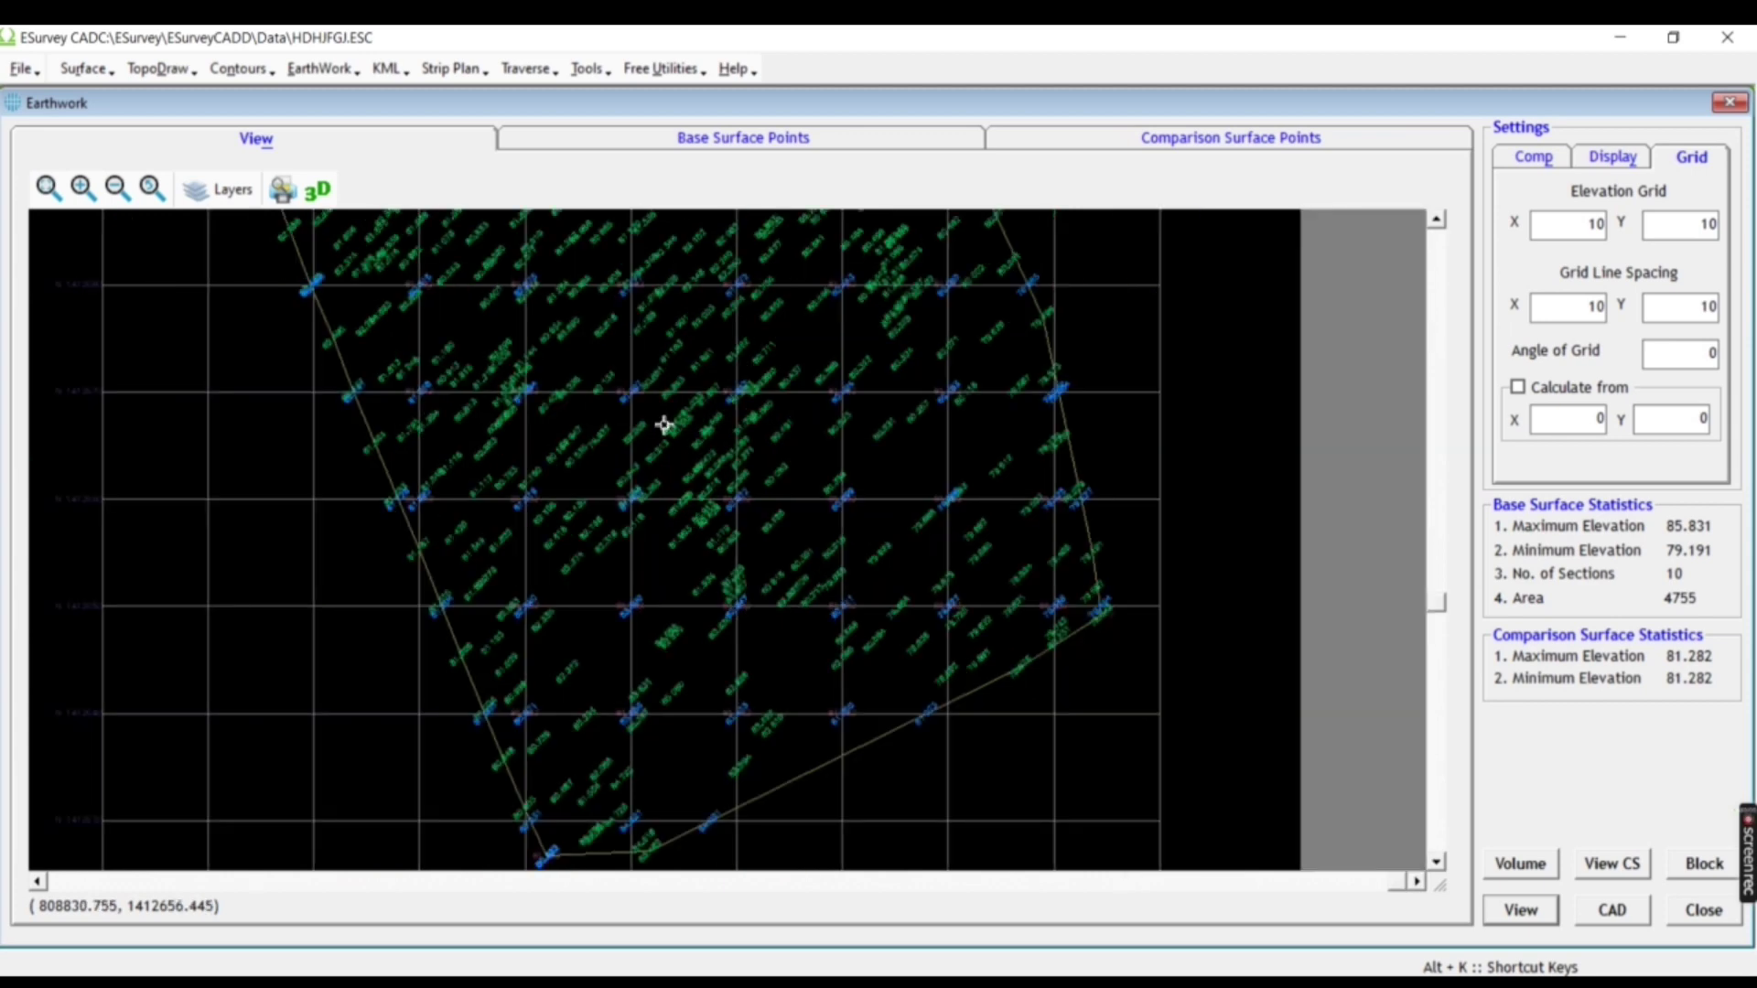
scroll(629, 406, "up", 5)
scroll(636, 448, "up", 4)
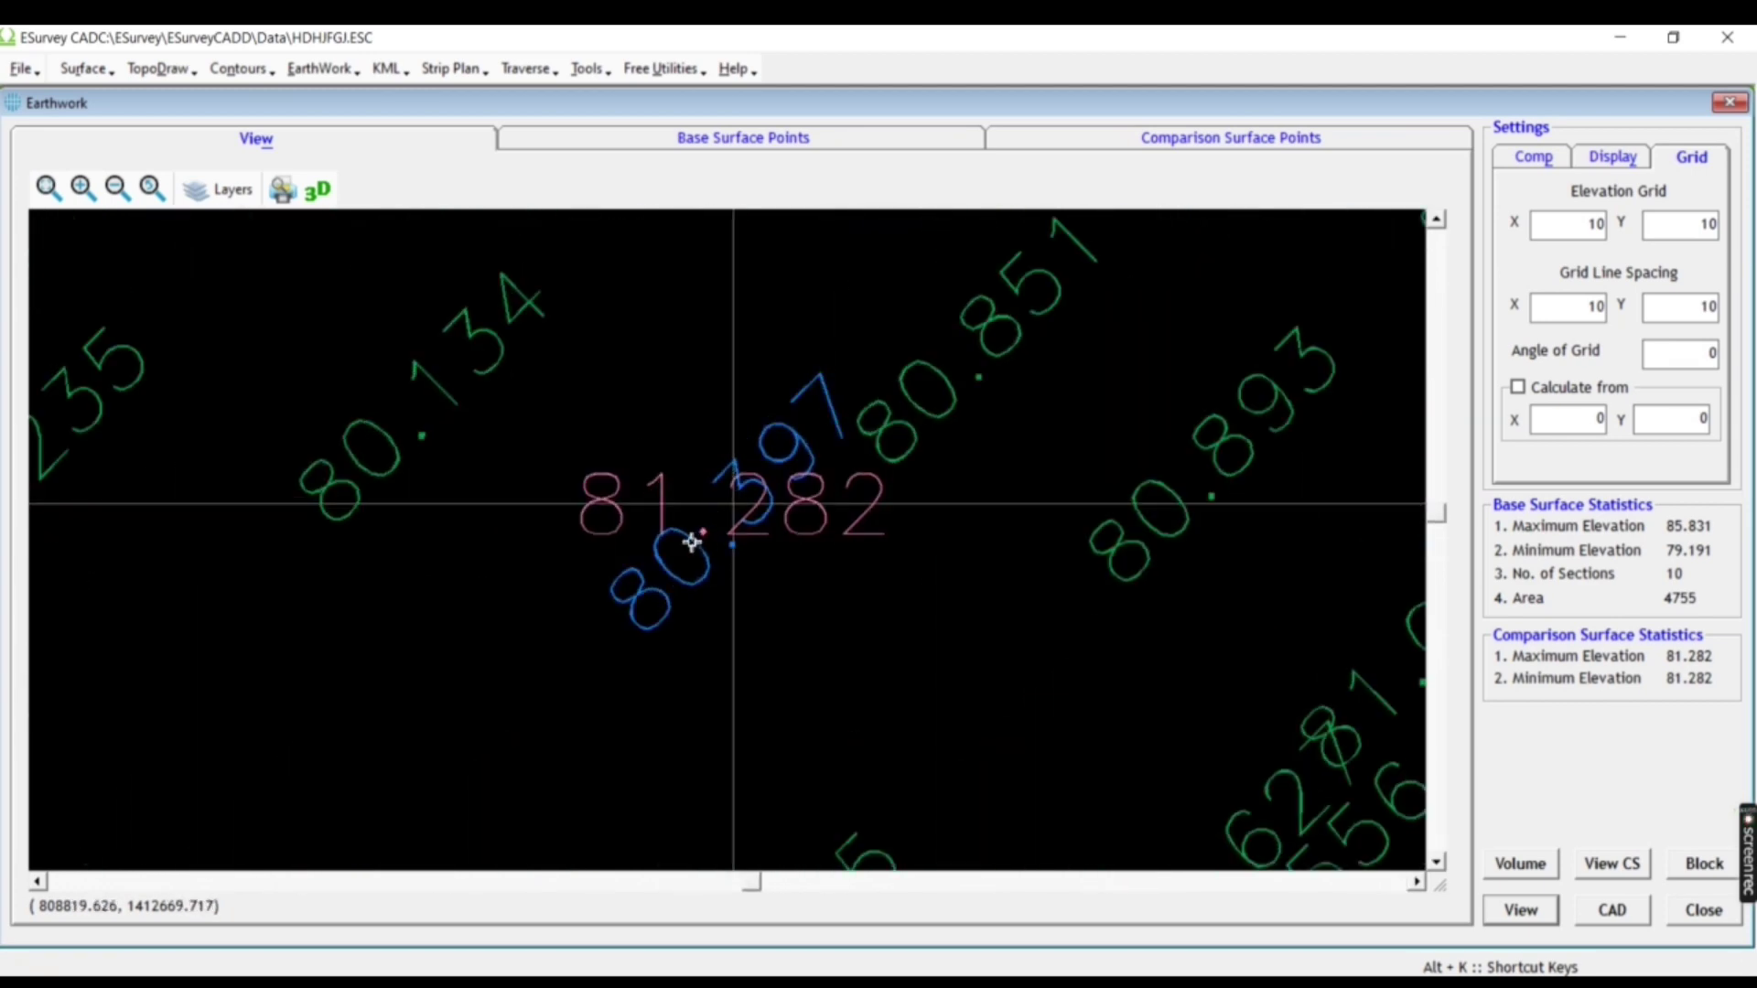
scroll(691, 541, "down", 3)
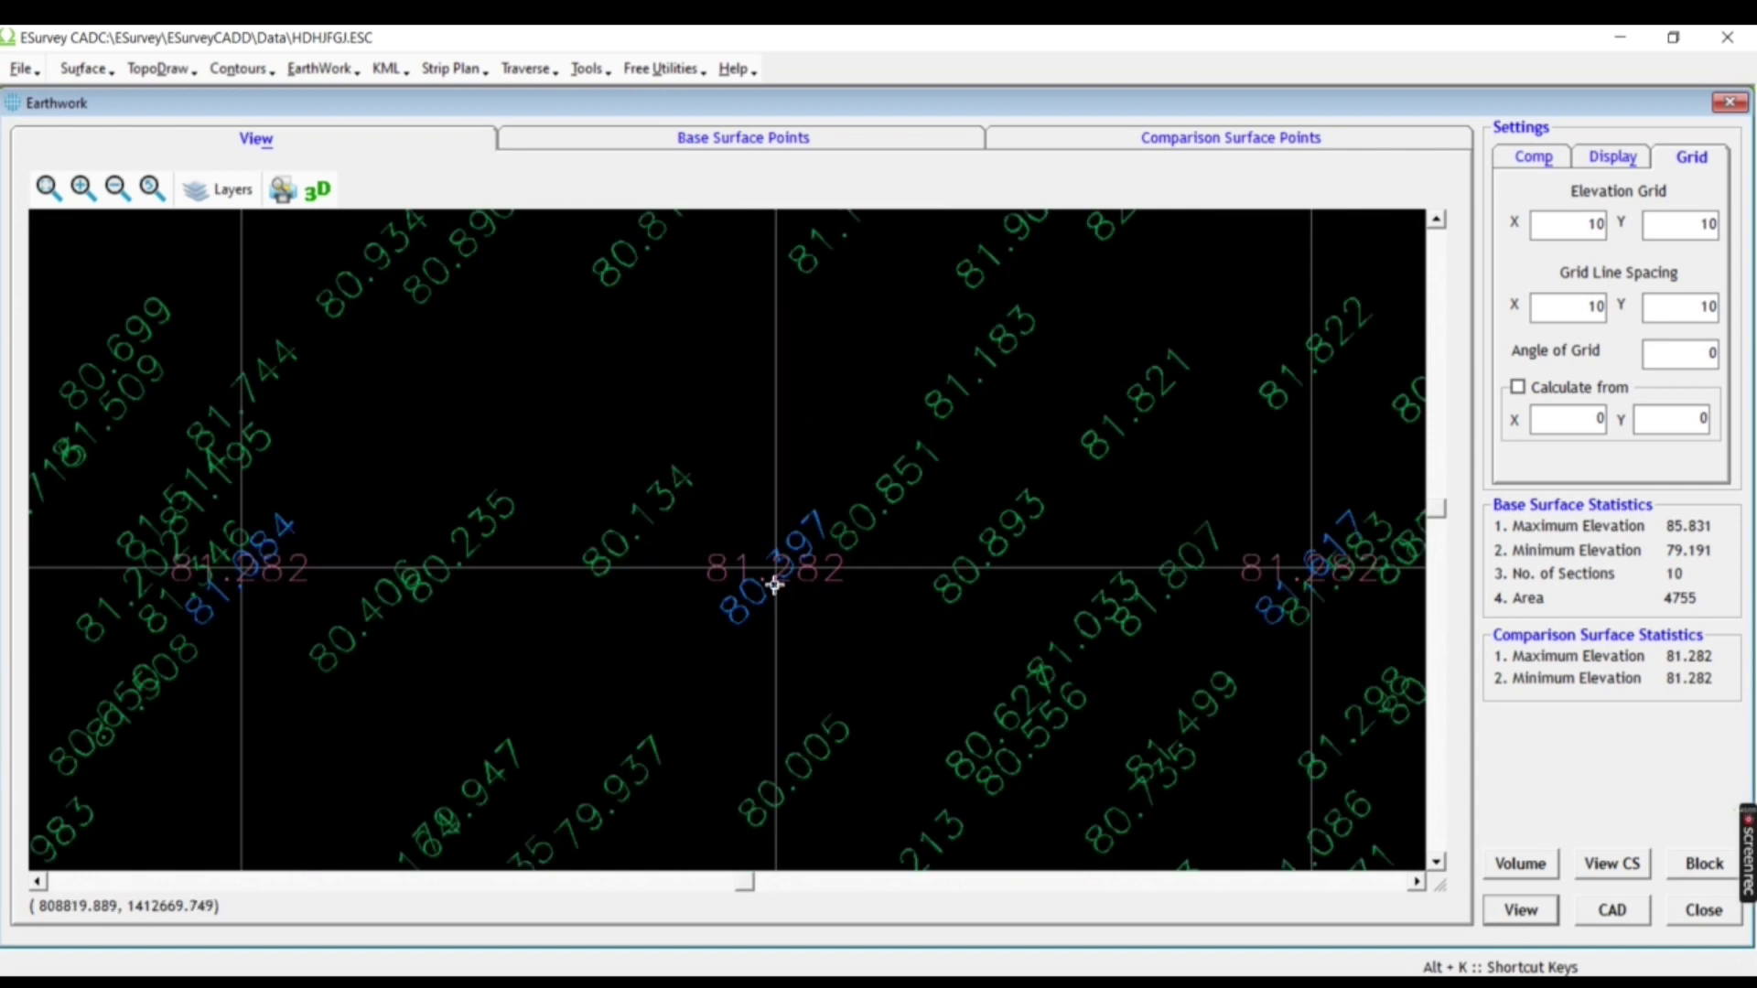
scroll(756, 576, "up", 2)
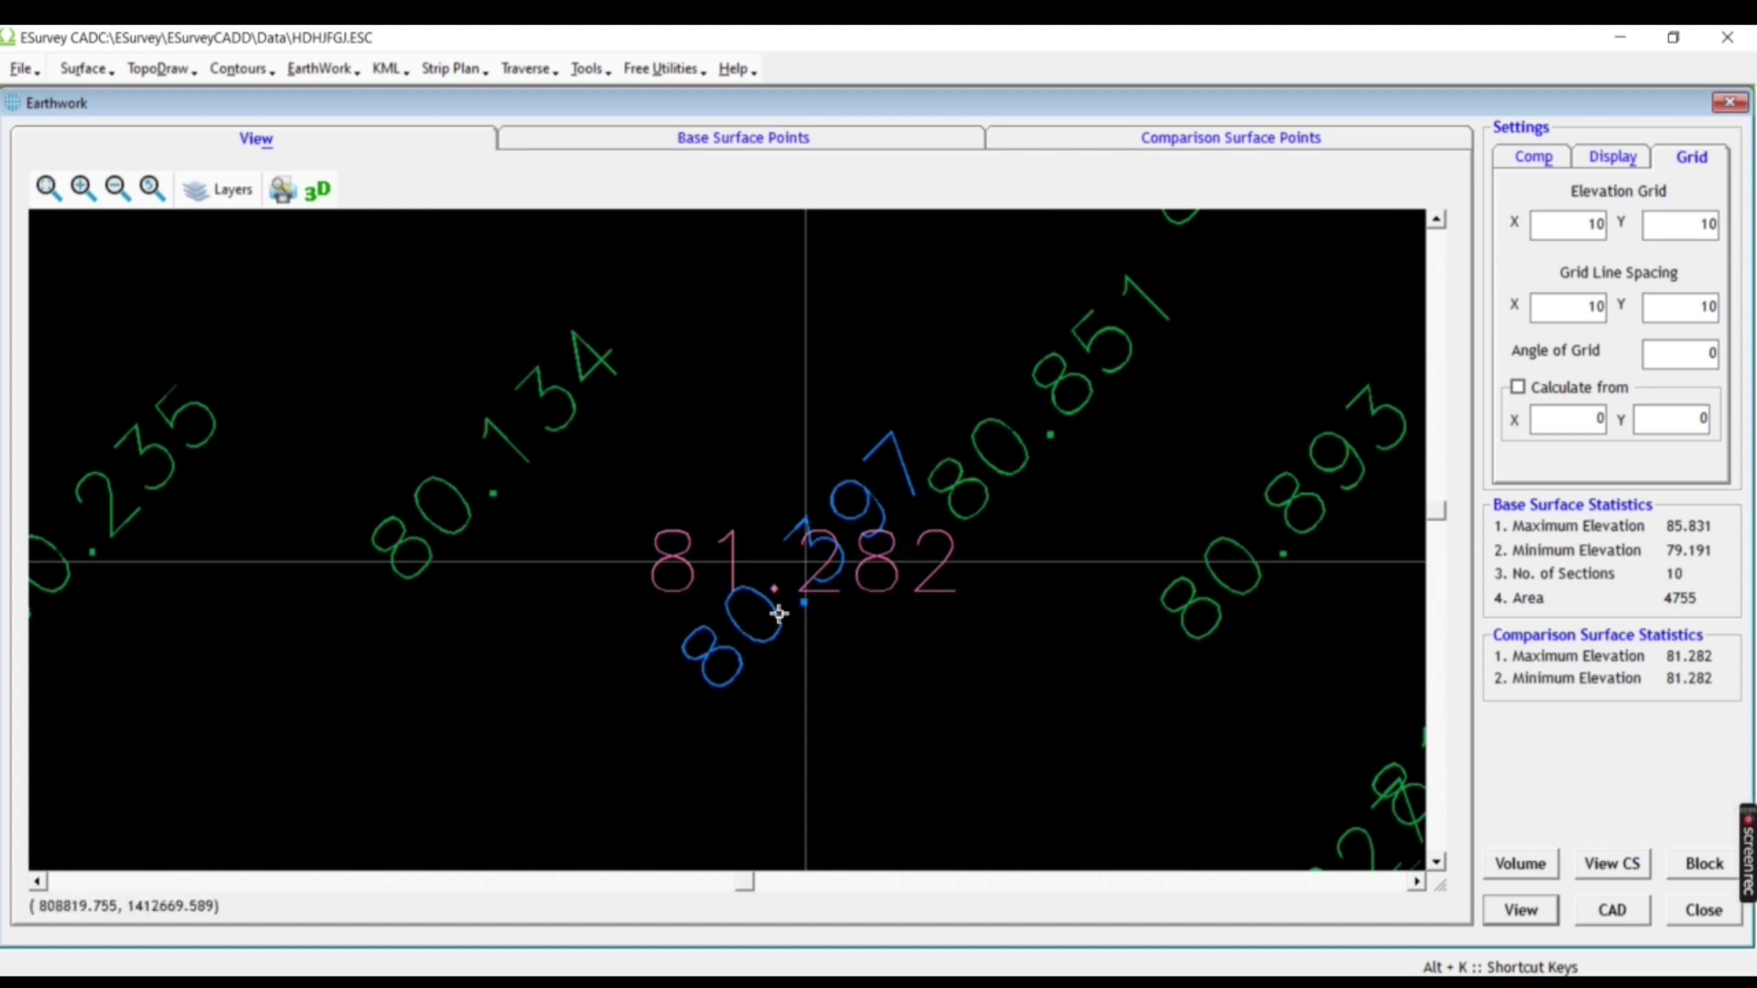
scroll(779, 613, "down", 2)
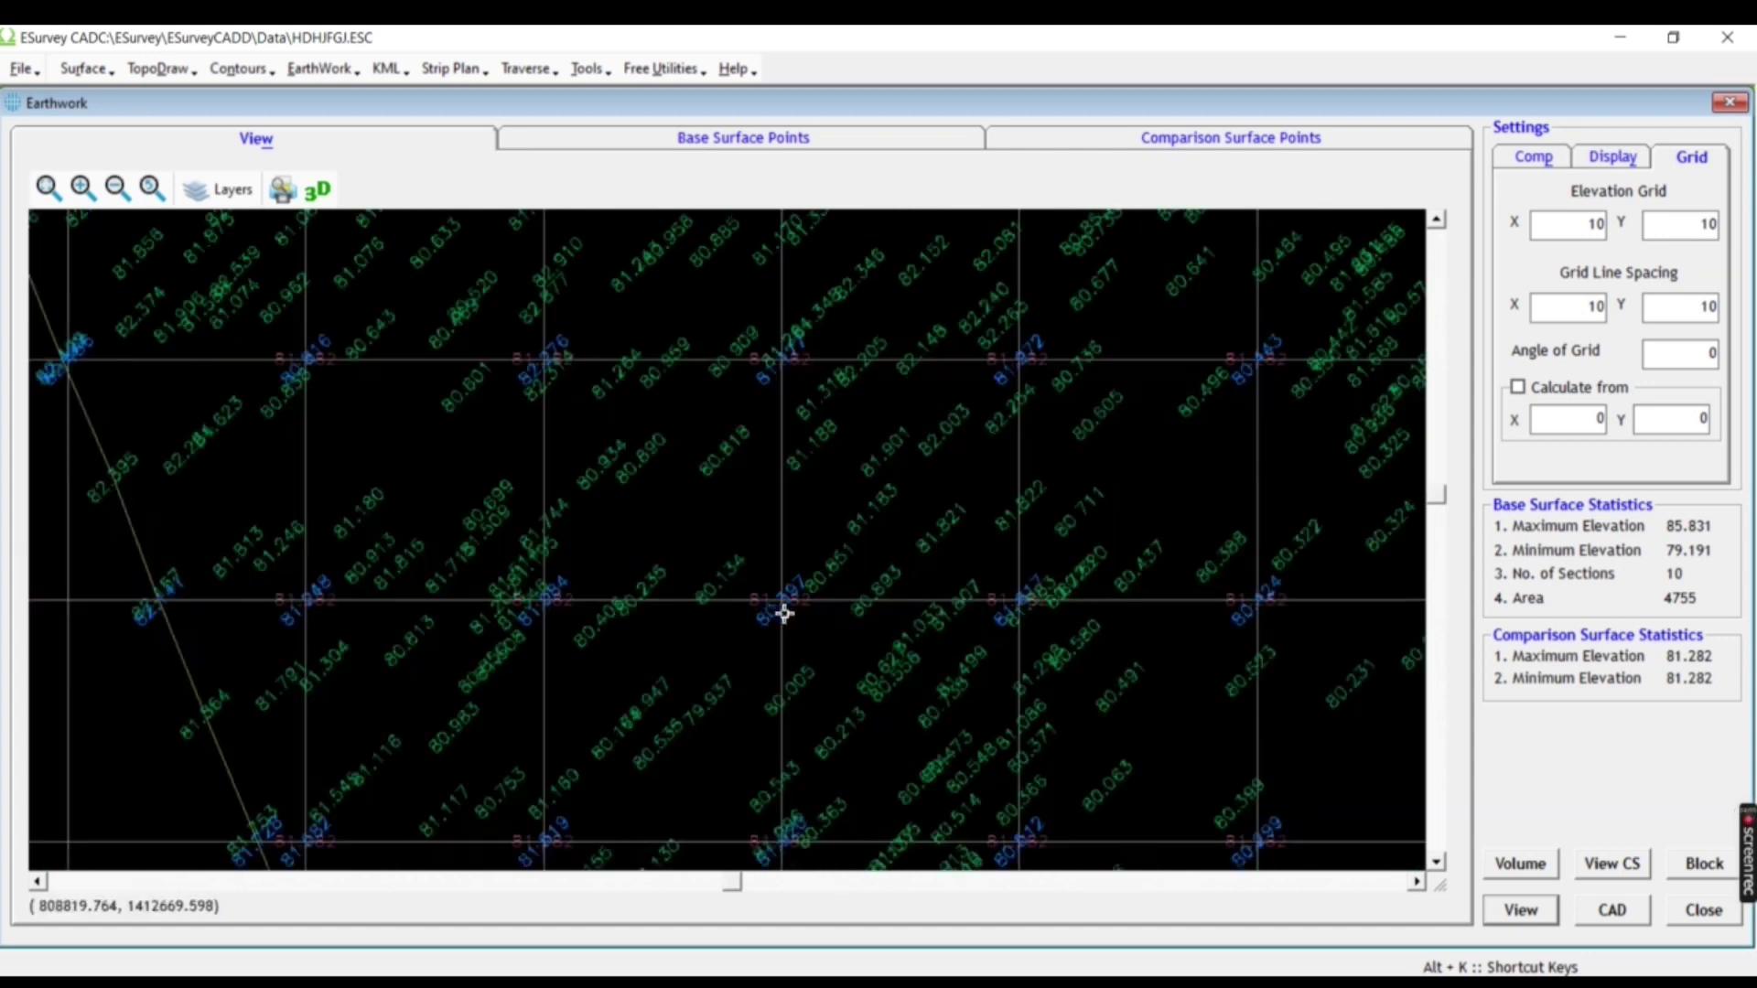
scroll(1062, 354, "up", 1)
scroll(933, 486, "down", 3)
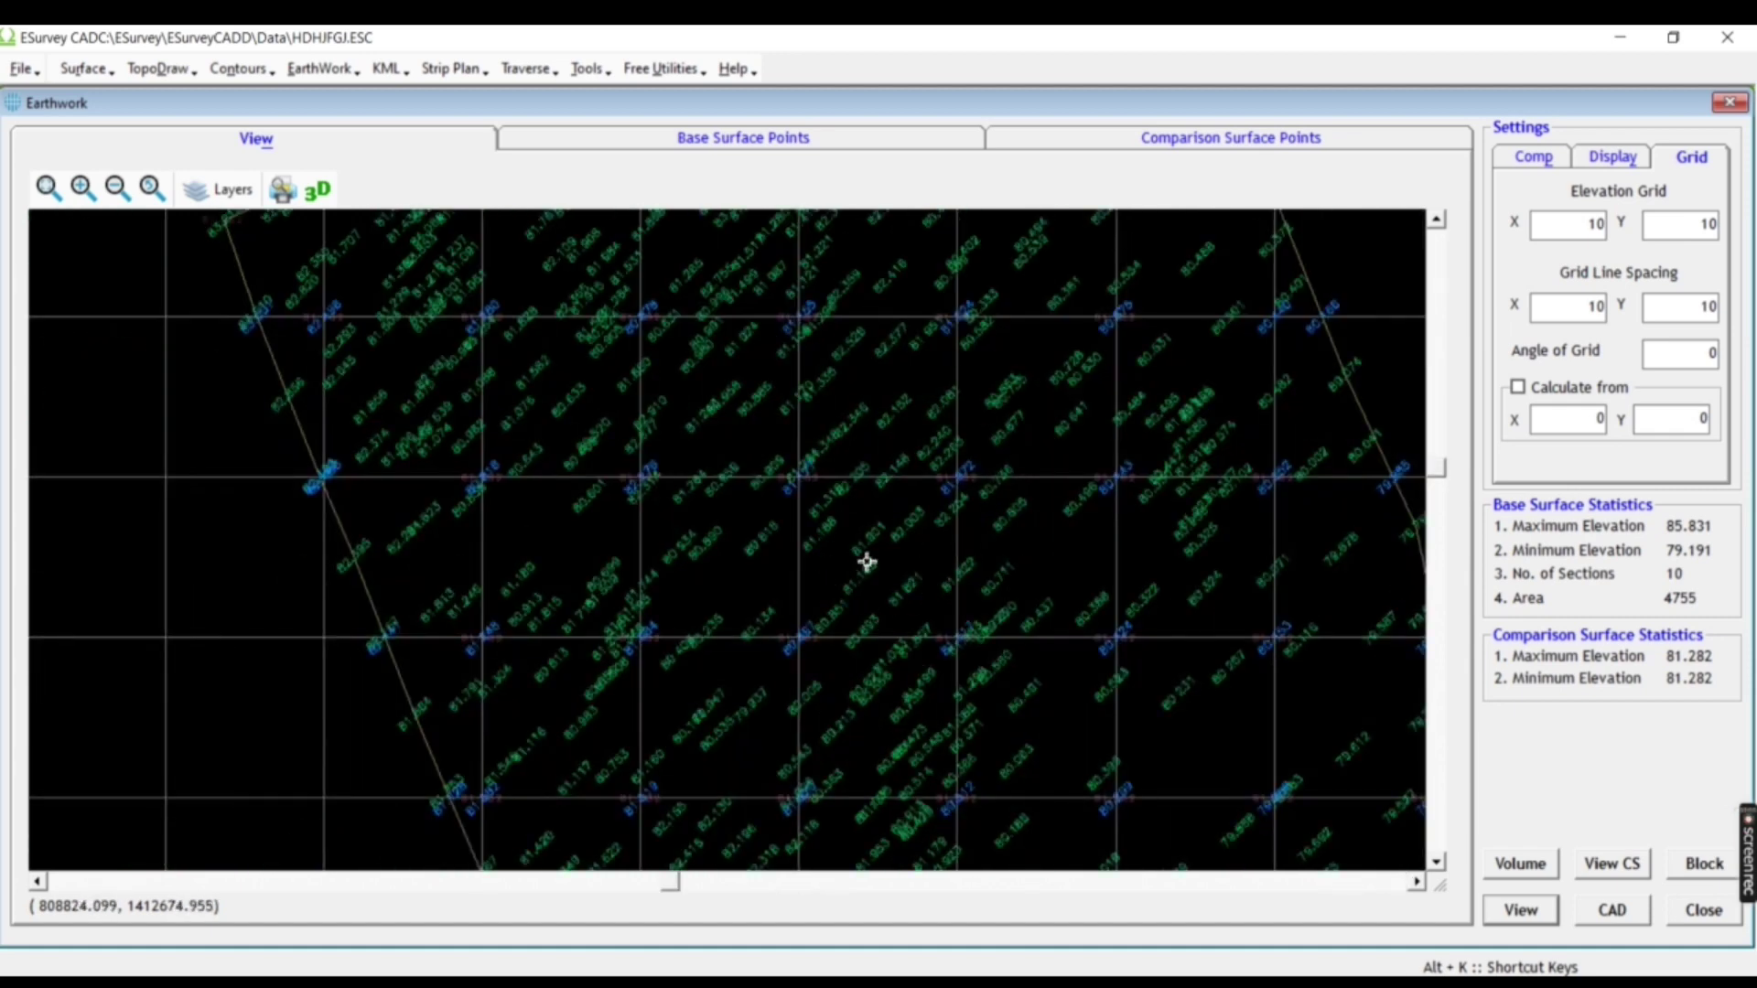
Step: Run the volume calculation and acknowledge the 1,606.806 cutting and 1,341.077 filling result
left_click(1520, 864)
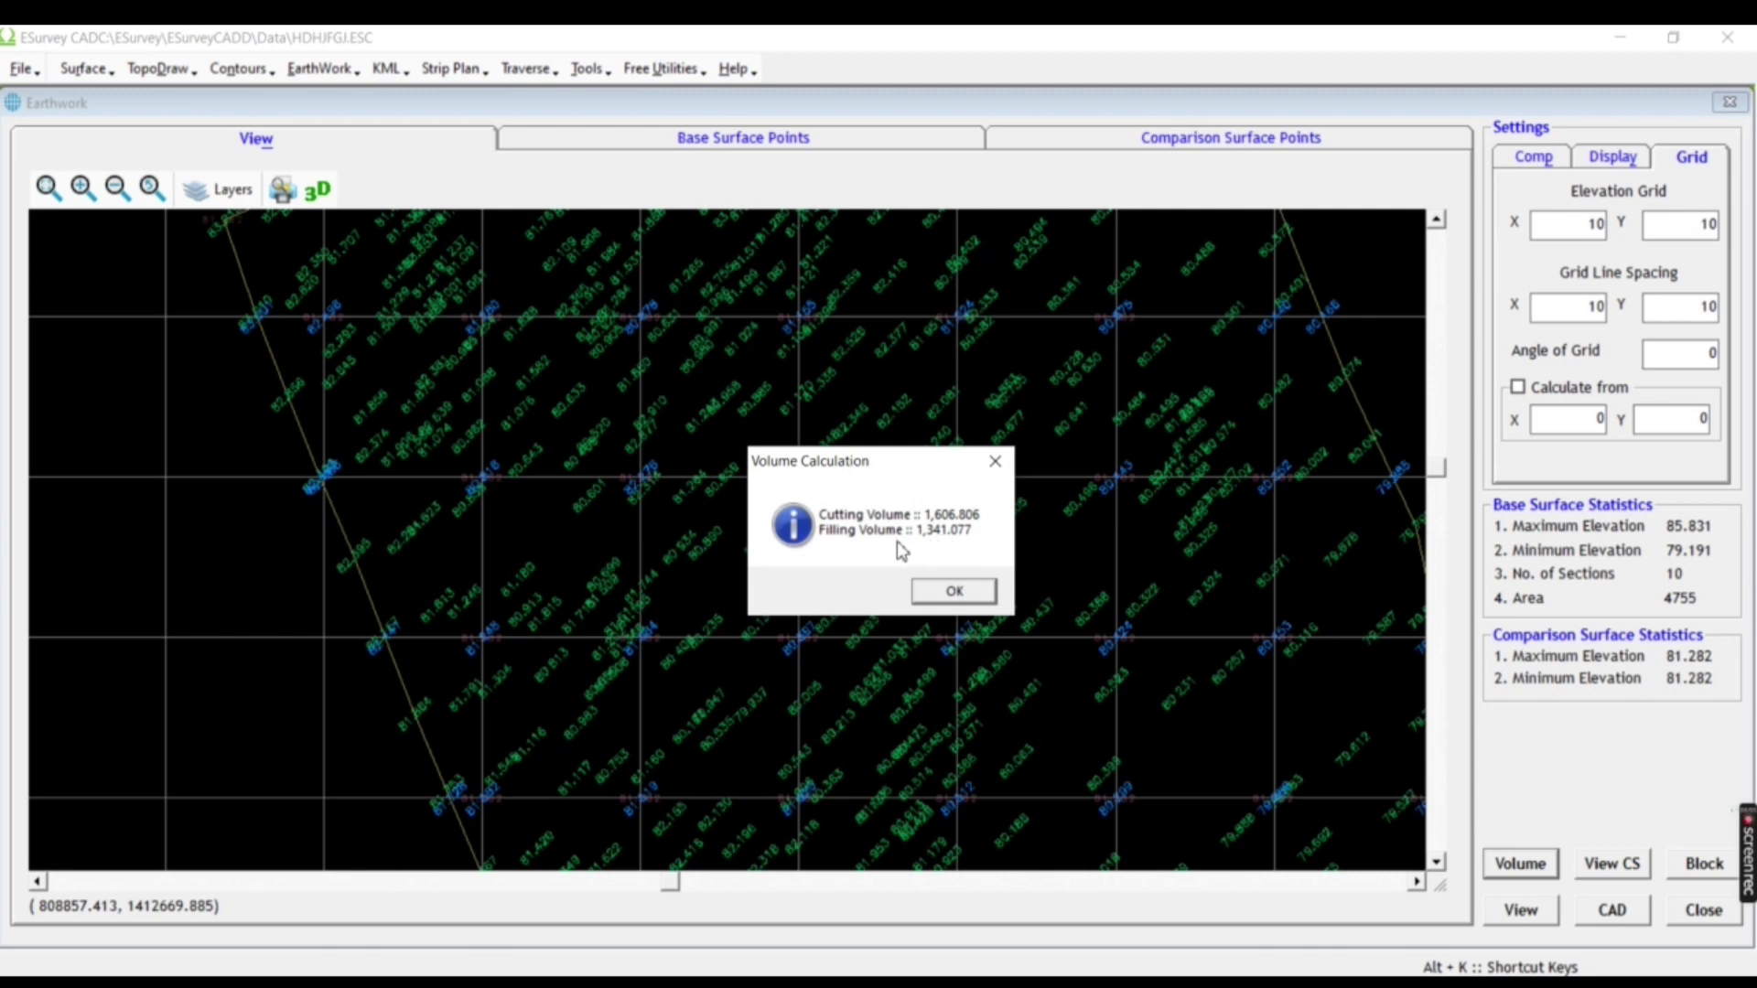
left_click(956, 593)
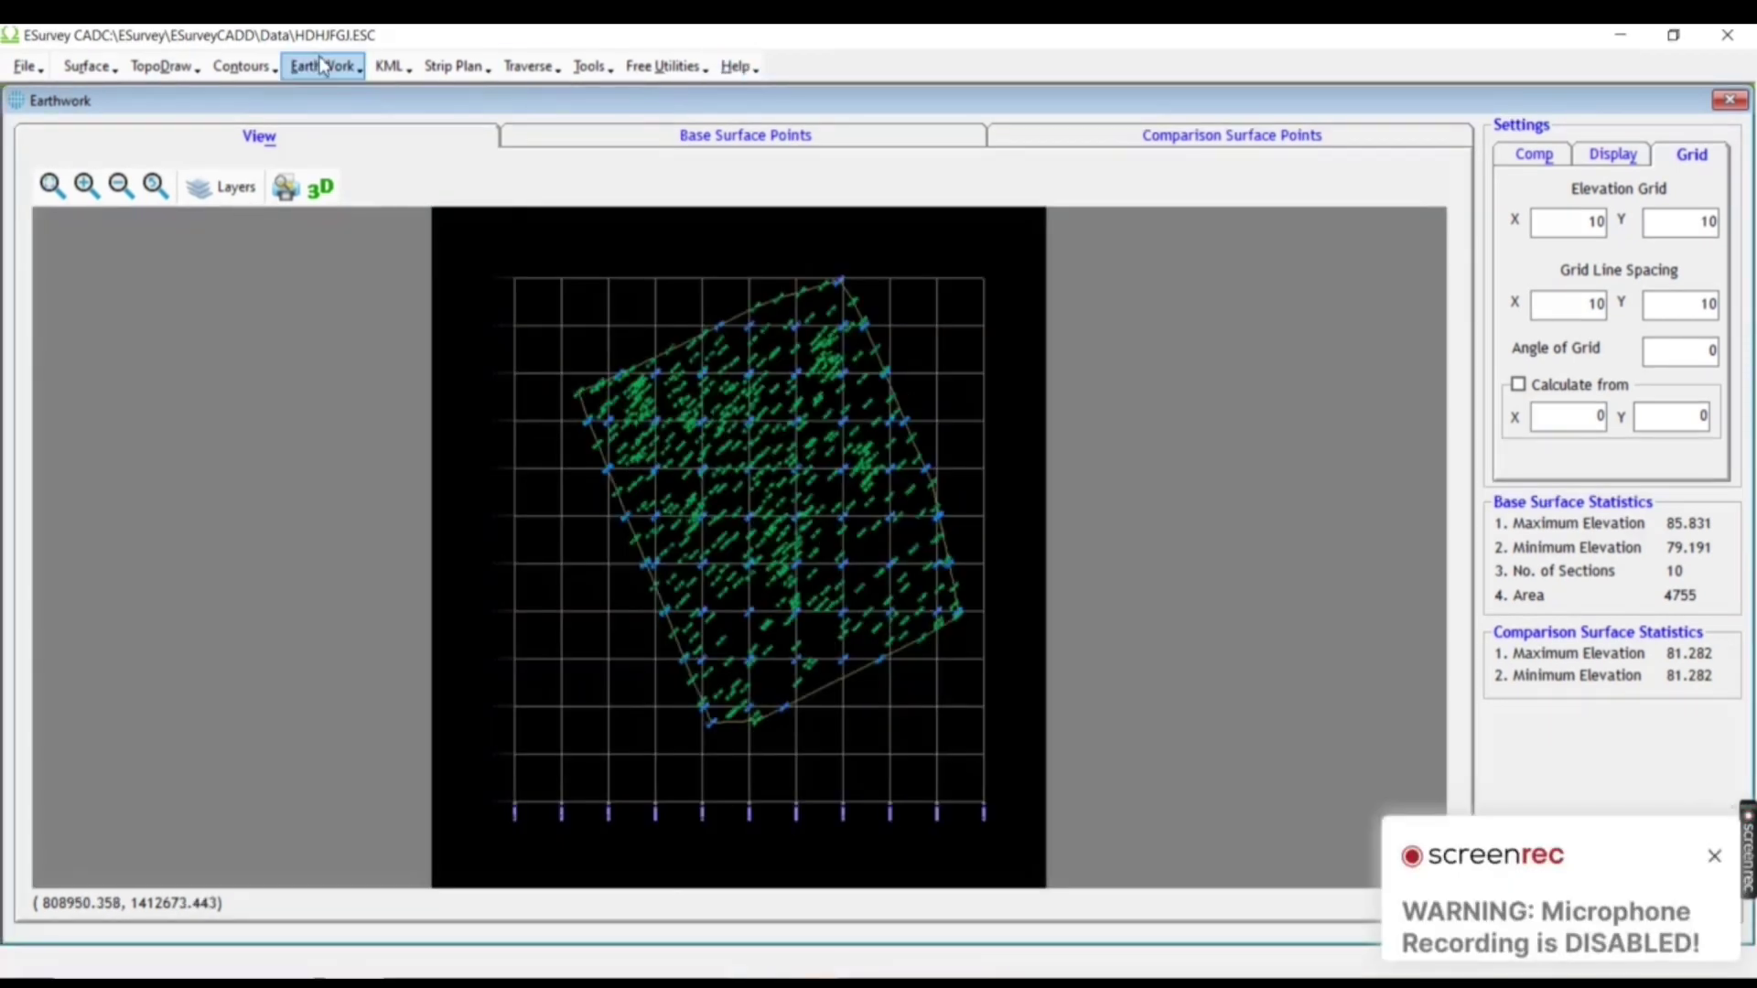
Step: Enable cross-section drawings, plan, area report and volume report output, all in a single file
left_click(321, 64)
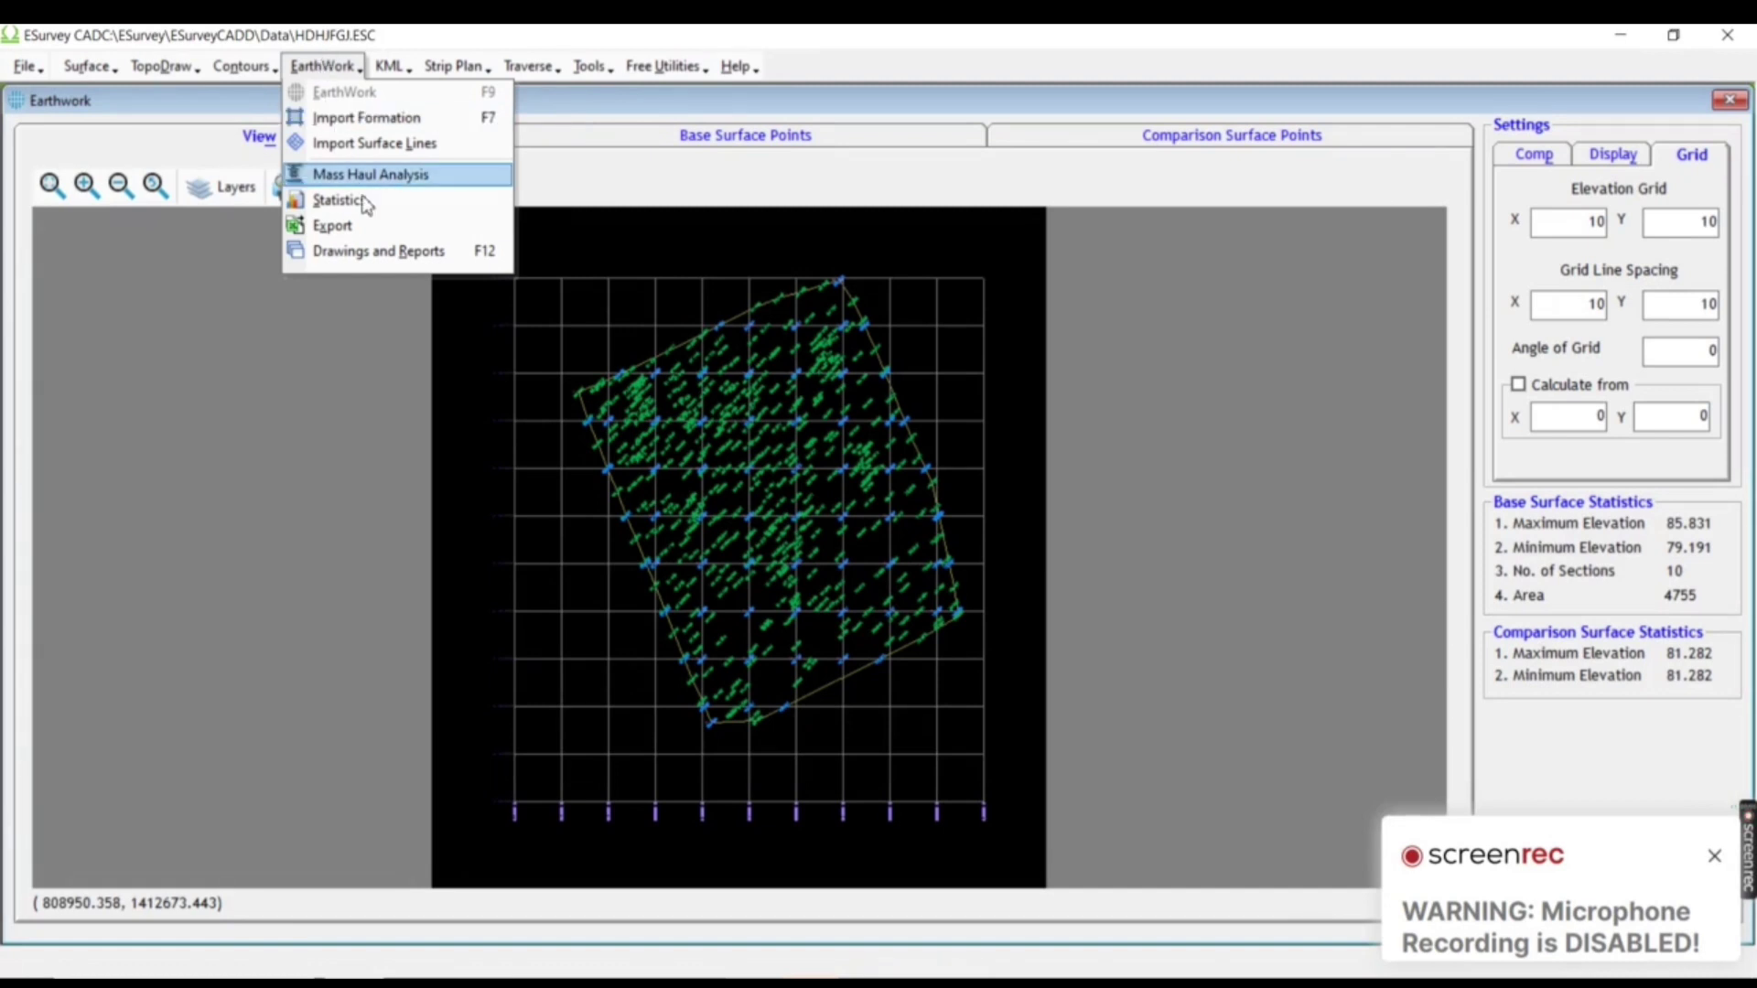
left_click(383, 254)
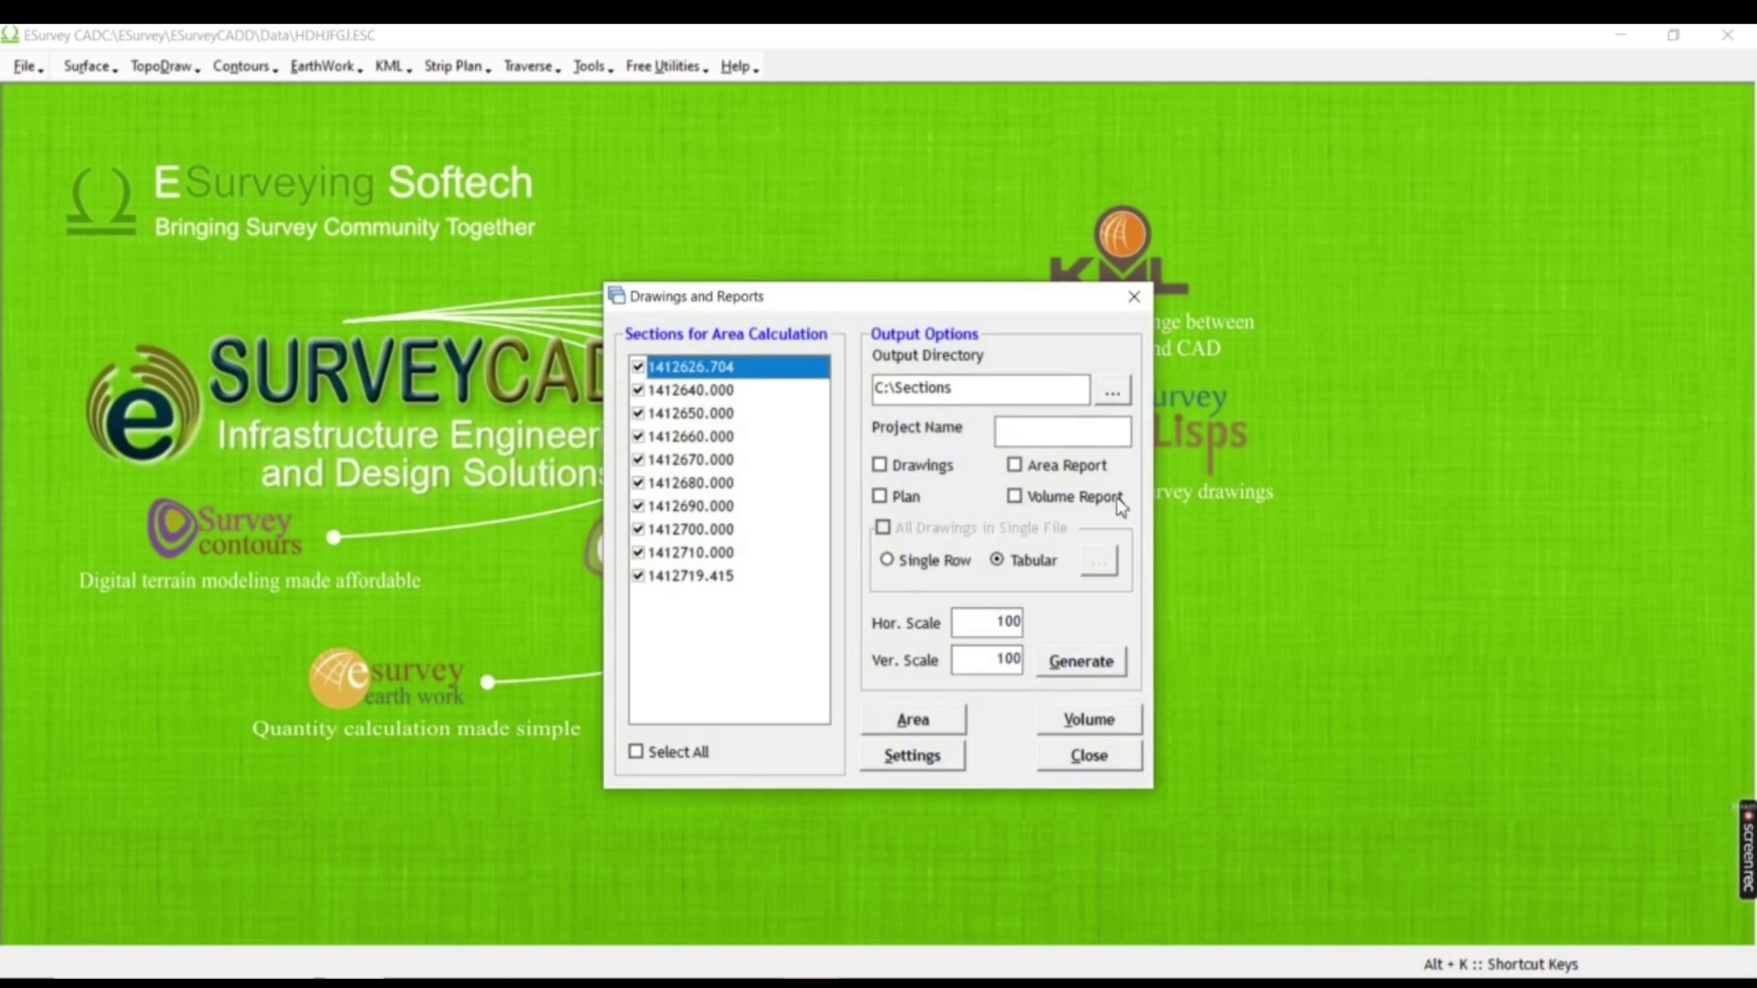
left_click(885, 467)
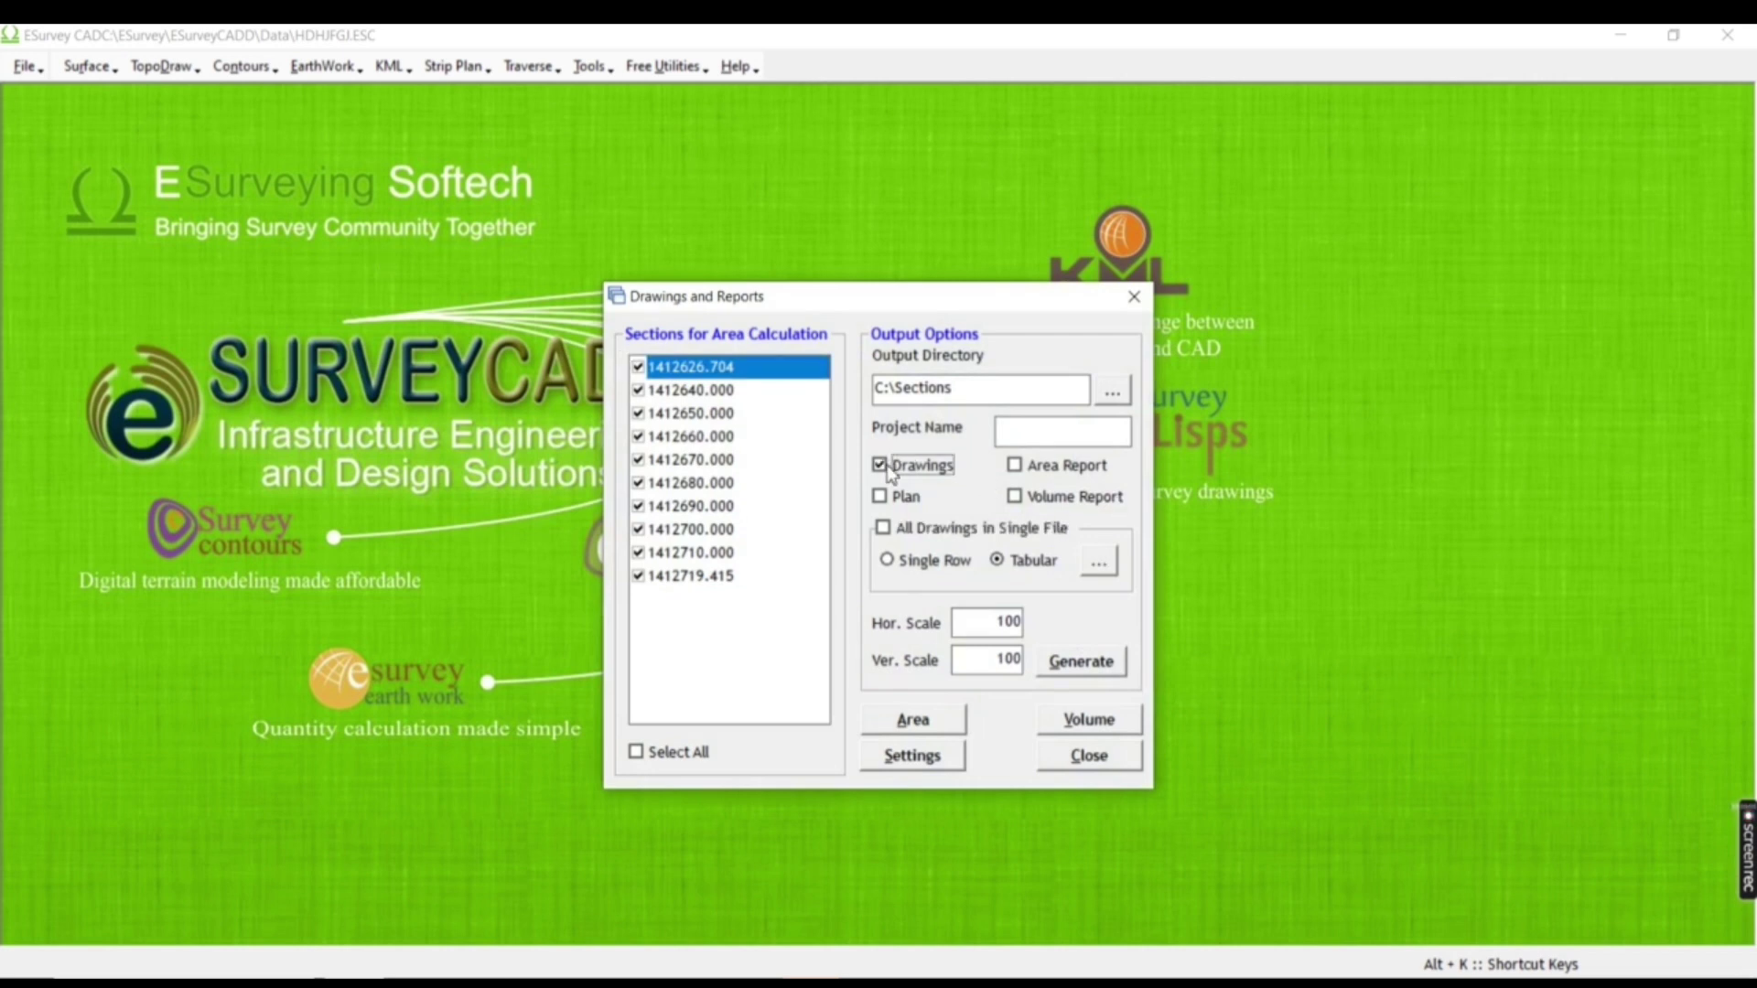
left_click(1014, 467)
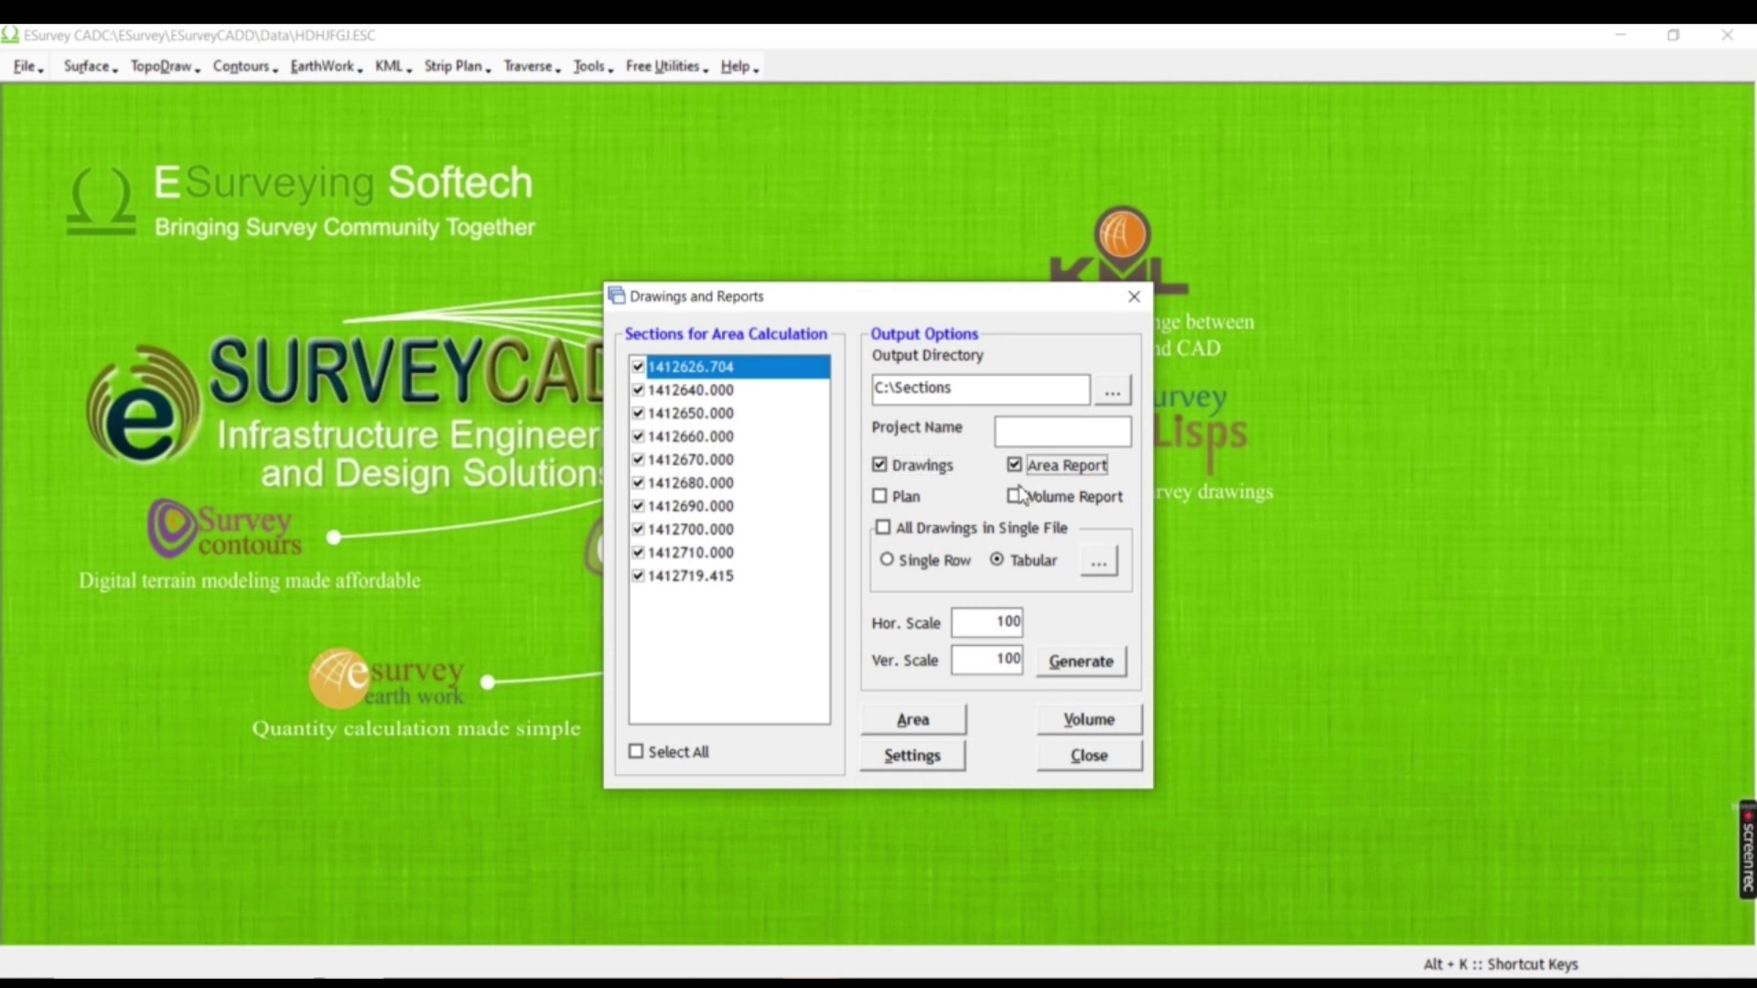
left_click(1014, 497)
left_click(909, 501)
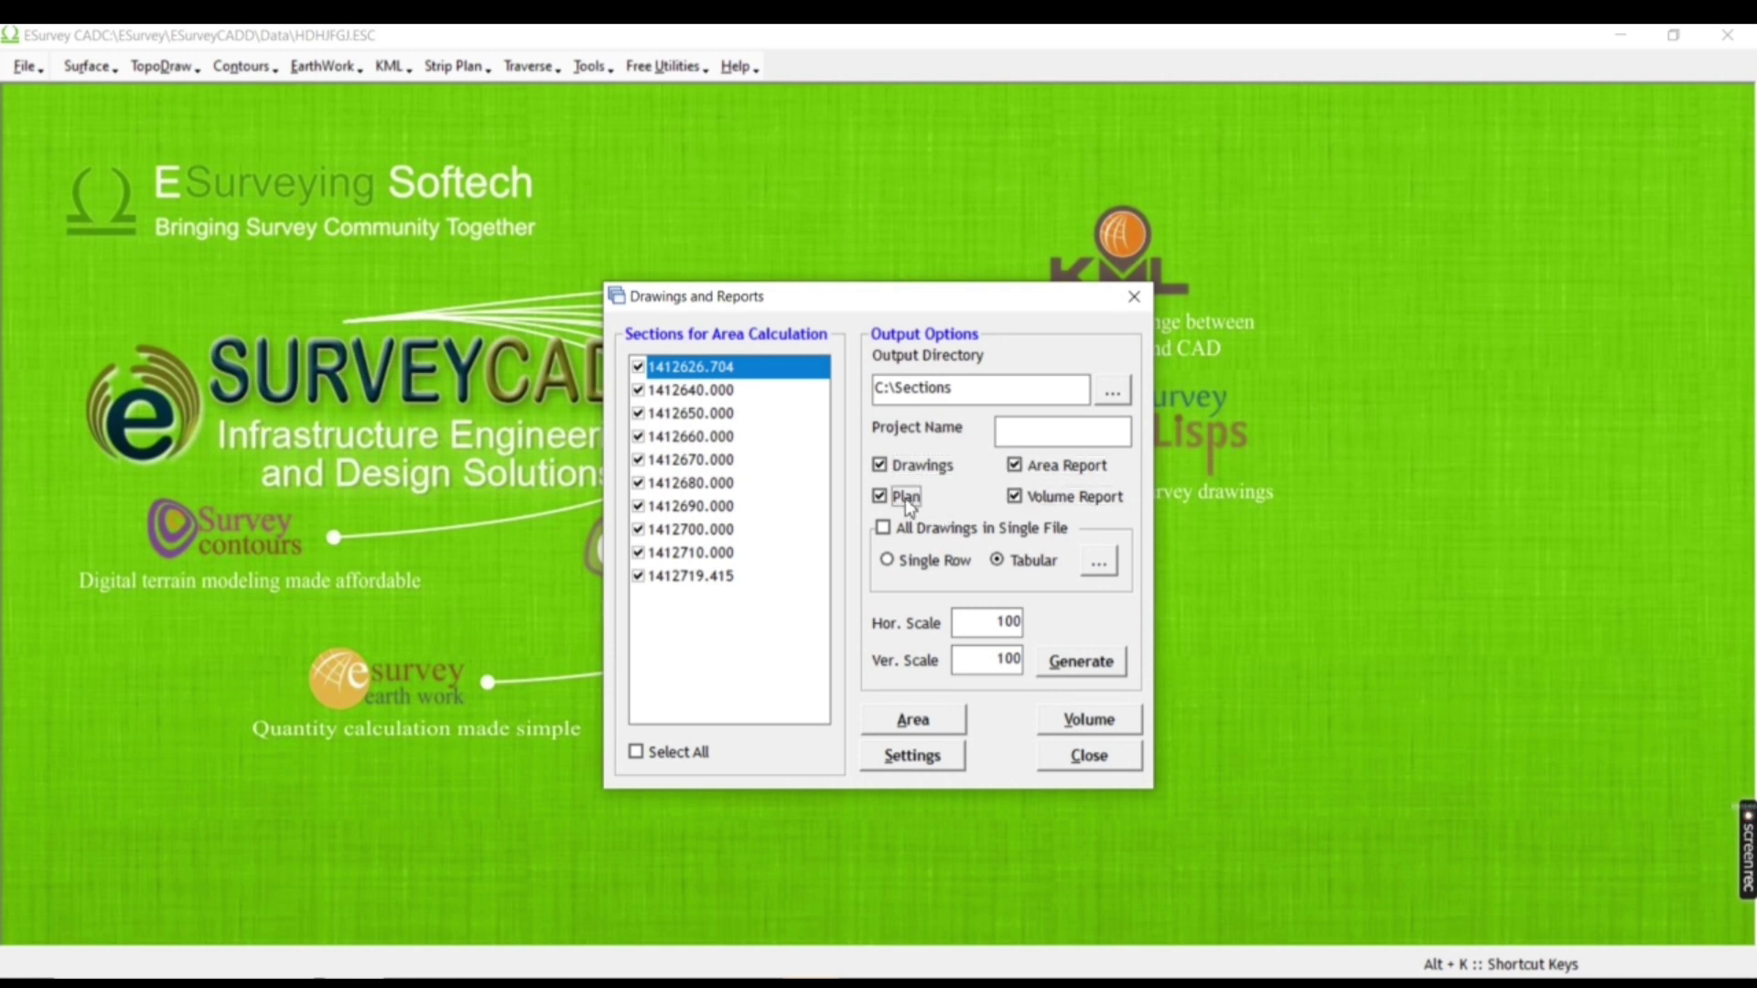
left_click(883, 530)
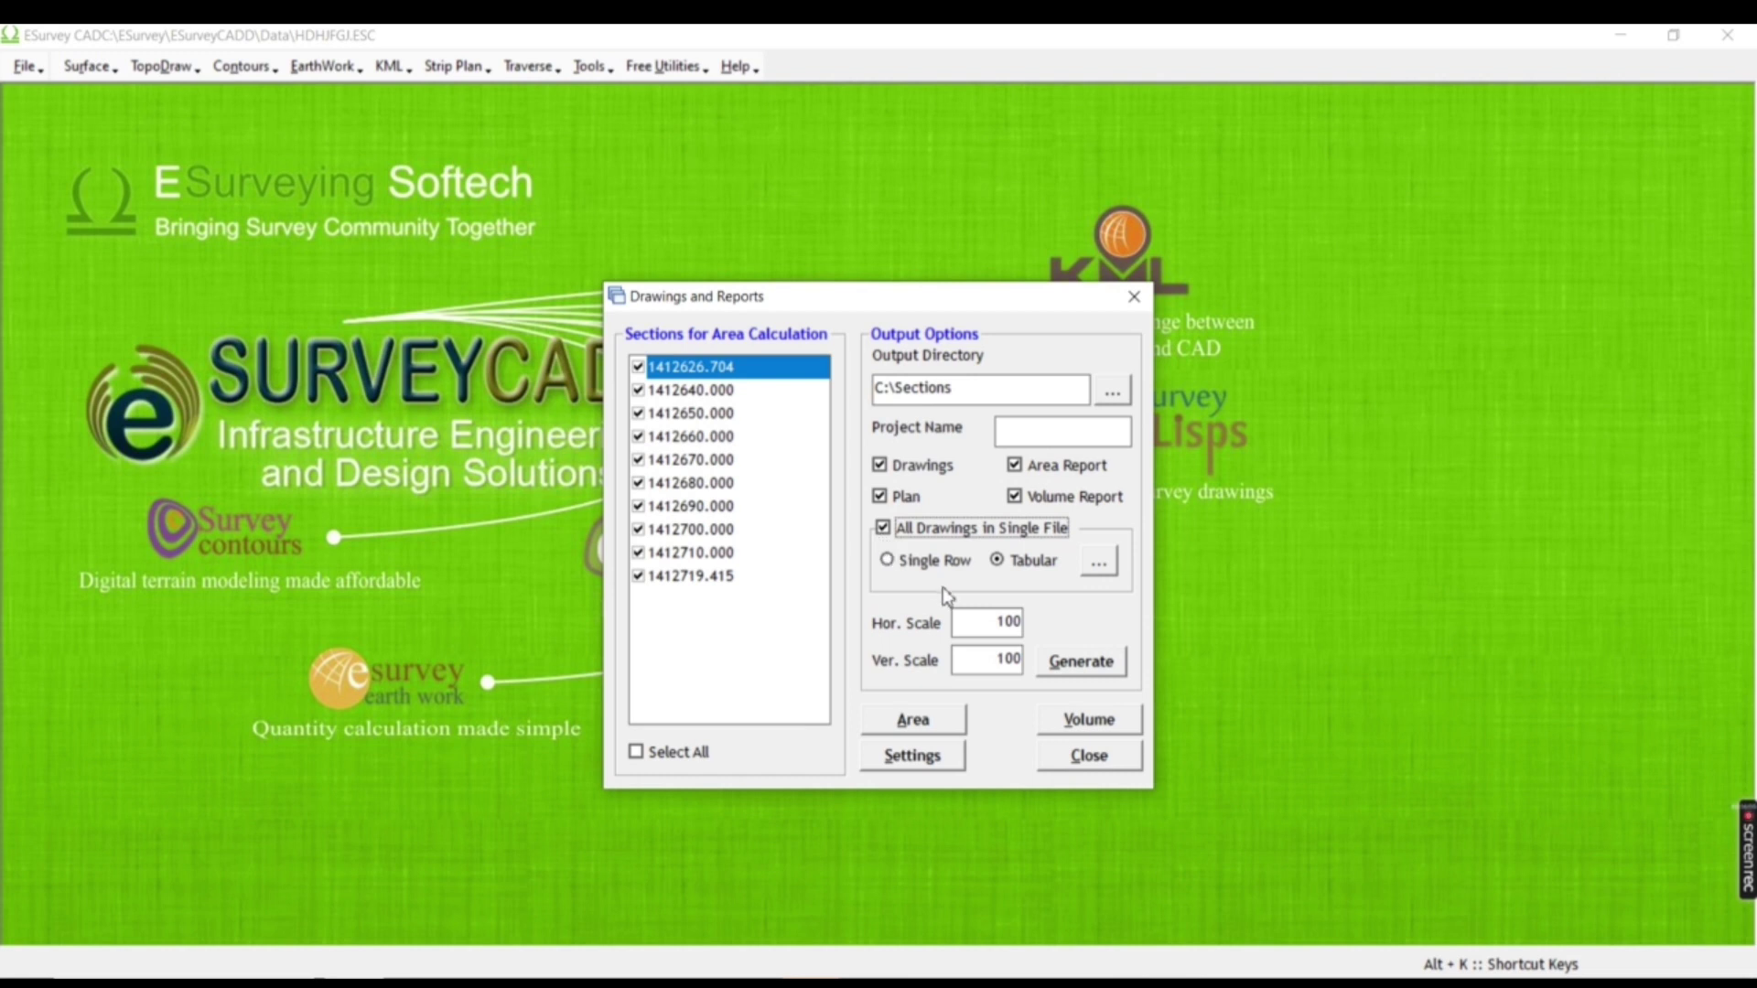
Step: Select all sections and generate the drawings and reports into project GGGG
left_click(636, 752)
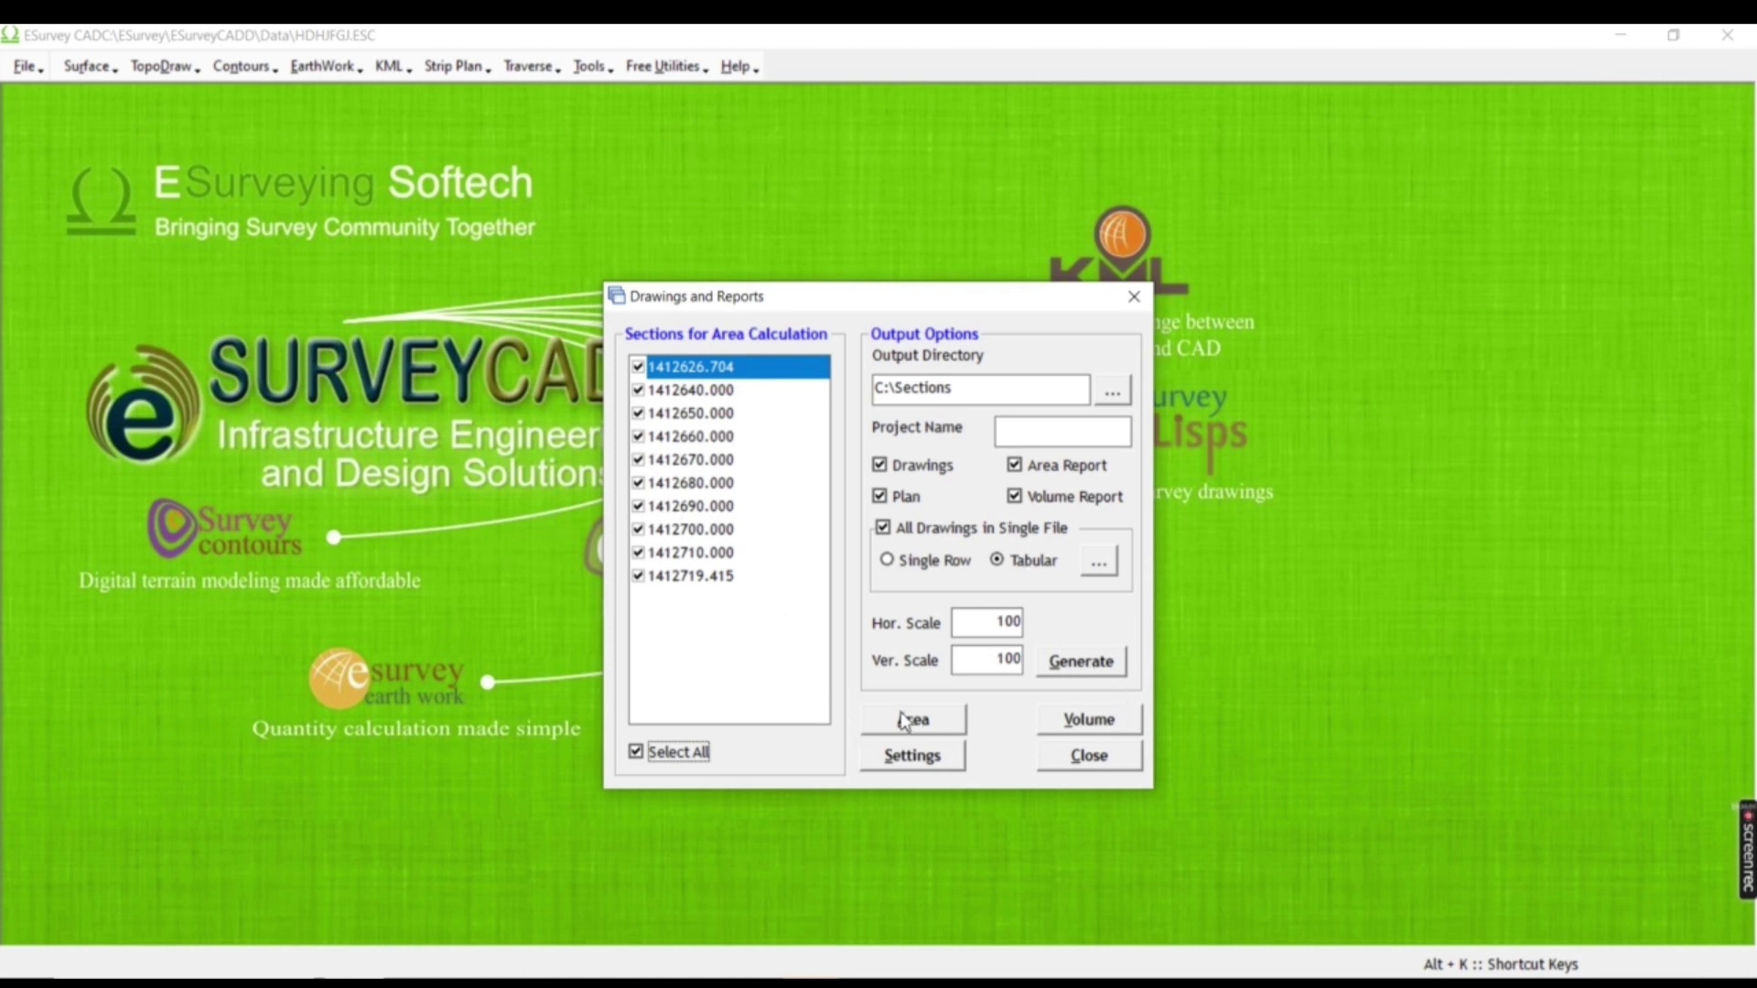
left_click(1068, 668)
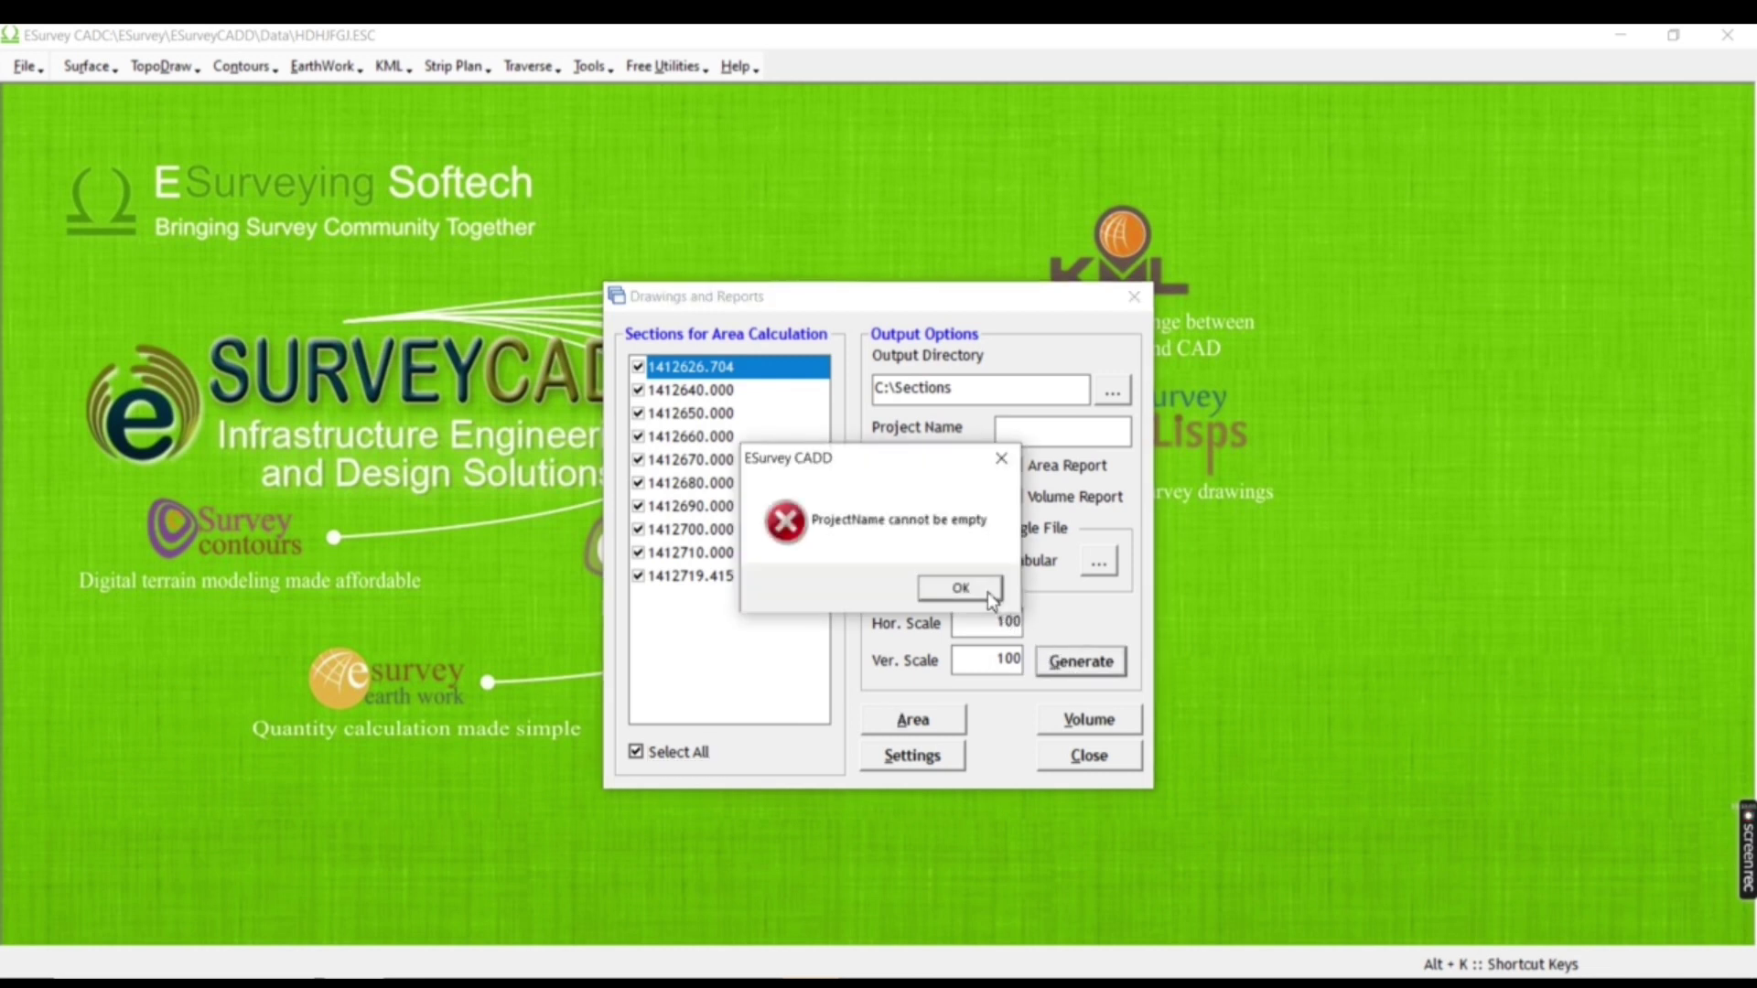
left_click(959, 589)
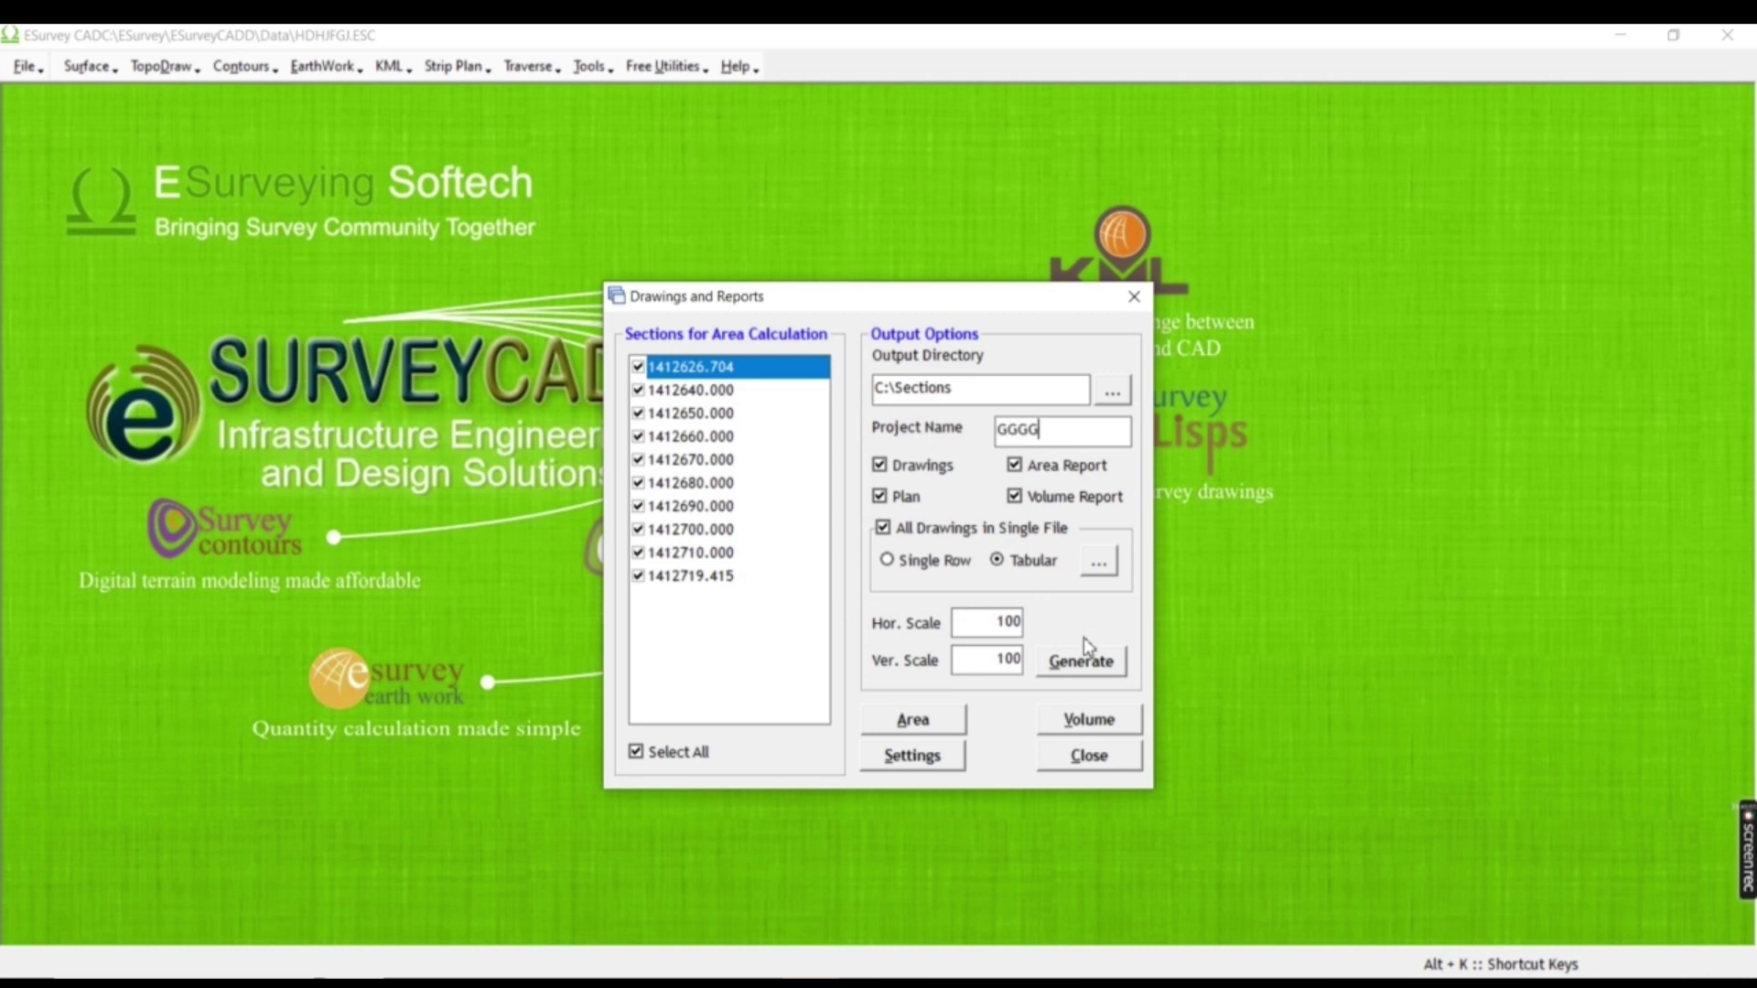
left_click(1093, 673)
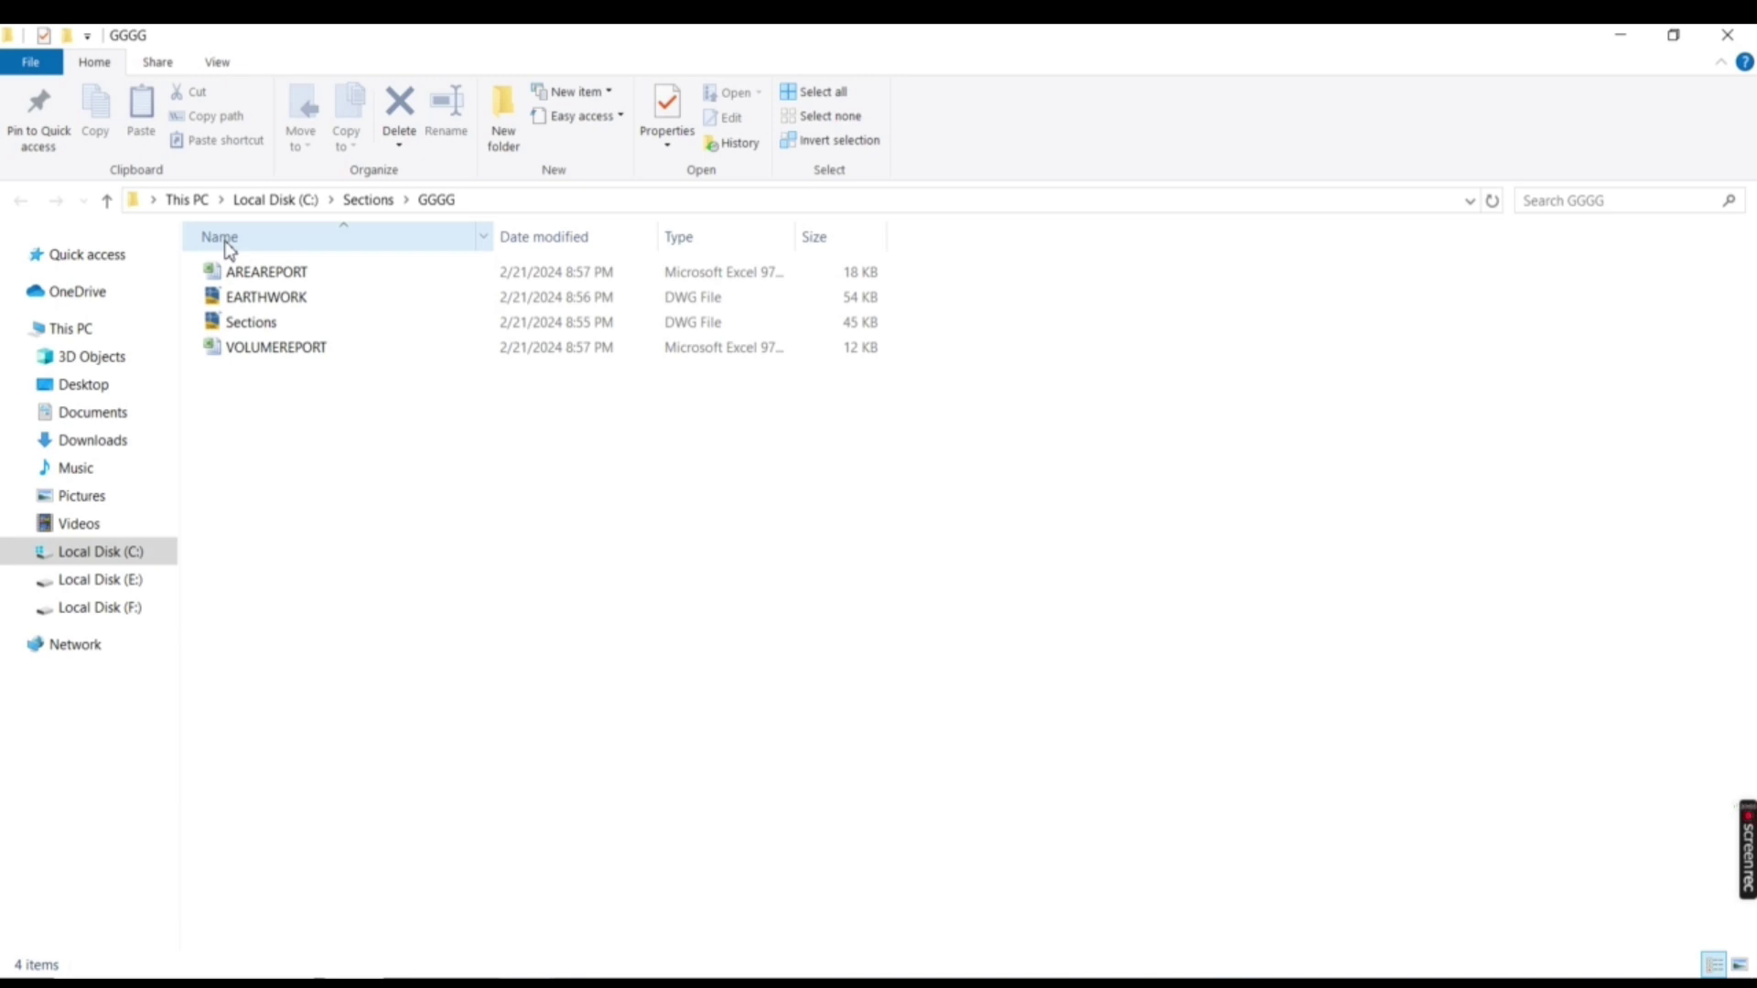
mouse_move(1743, 828)
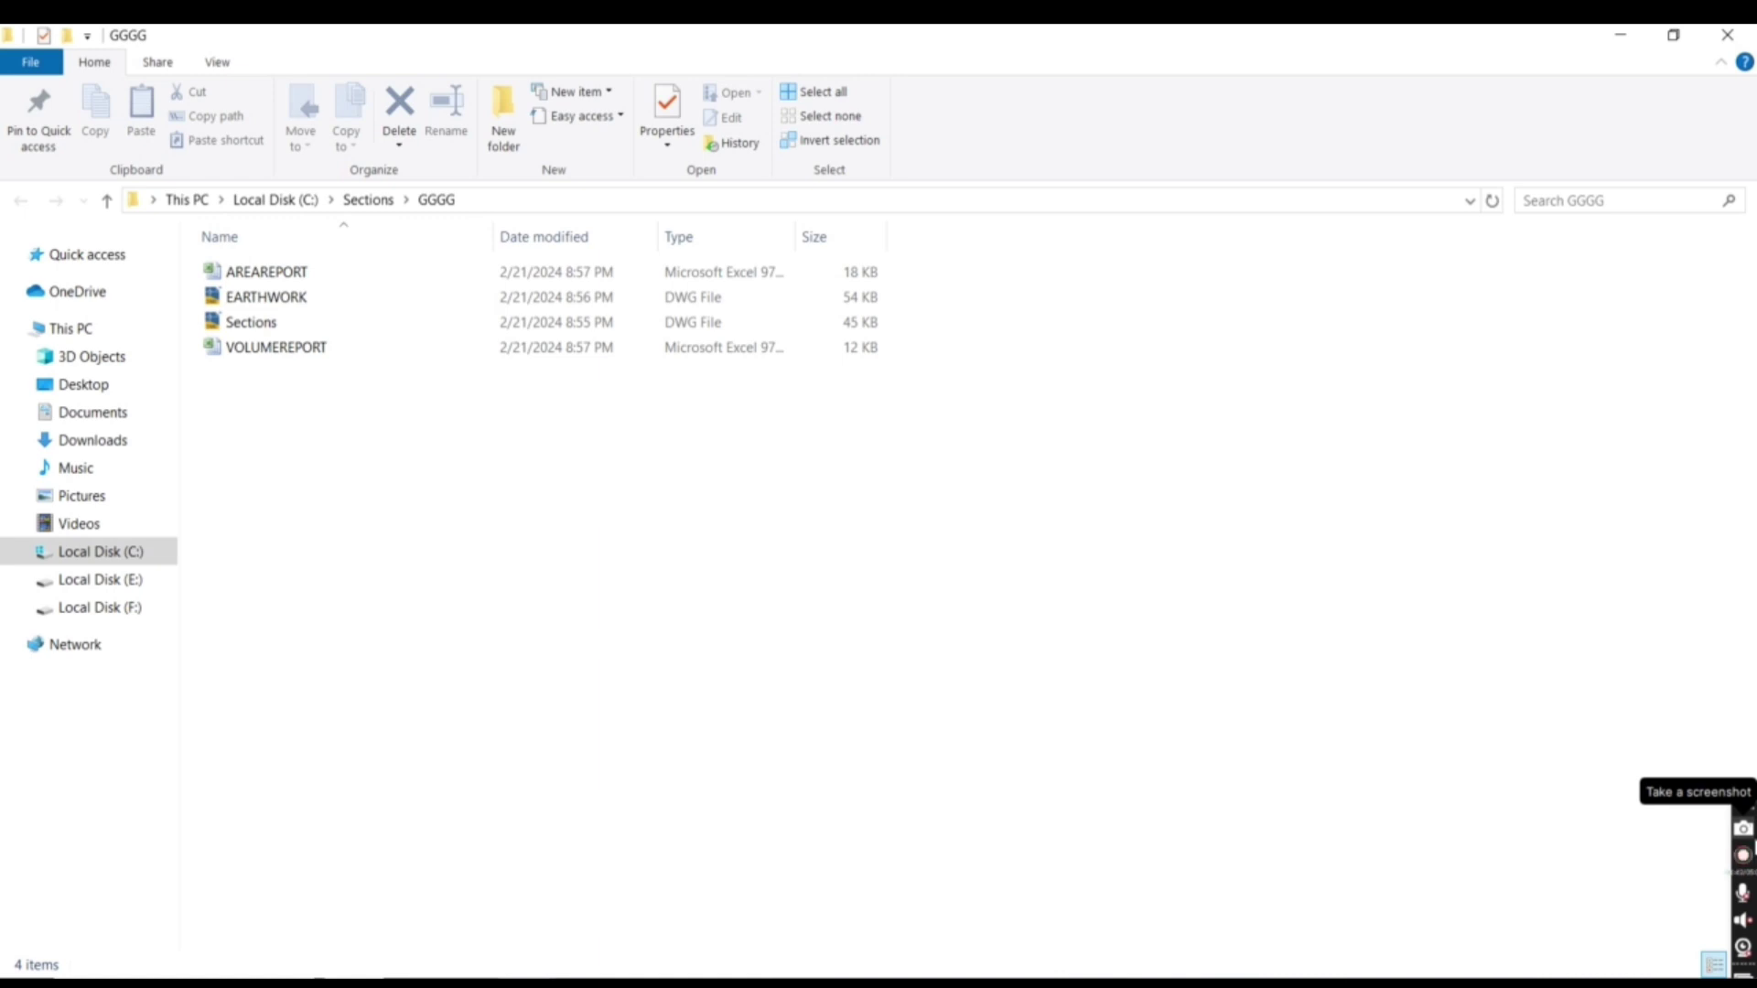
left_click(301, 282)
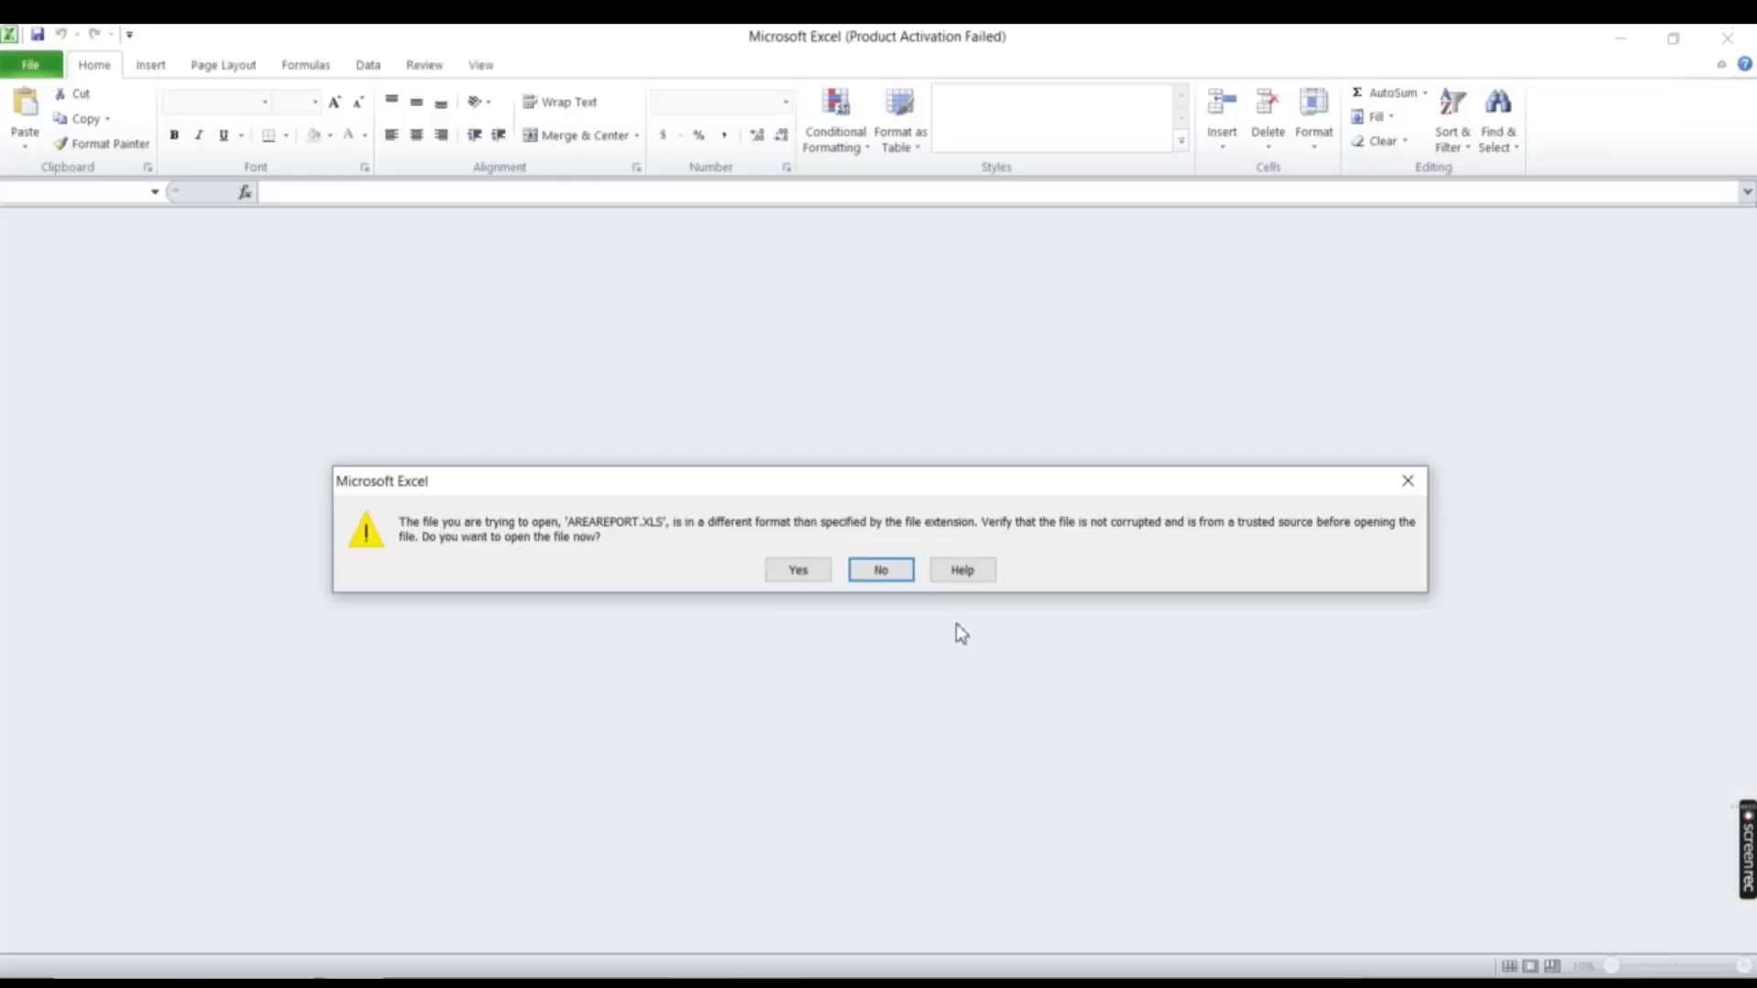
left_click(880, 571)
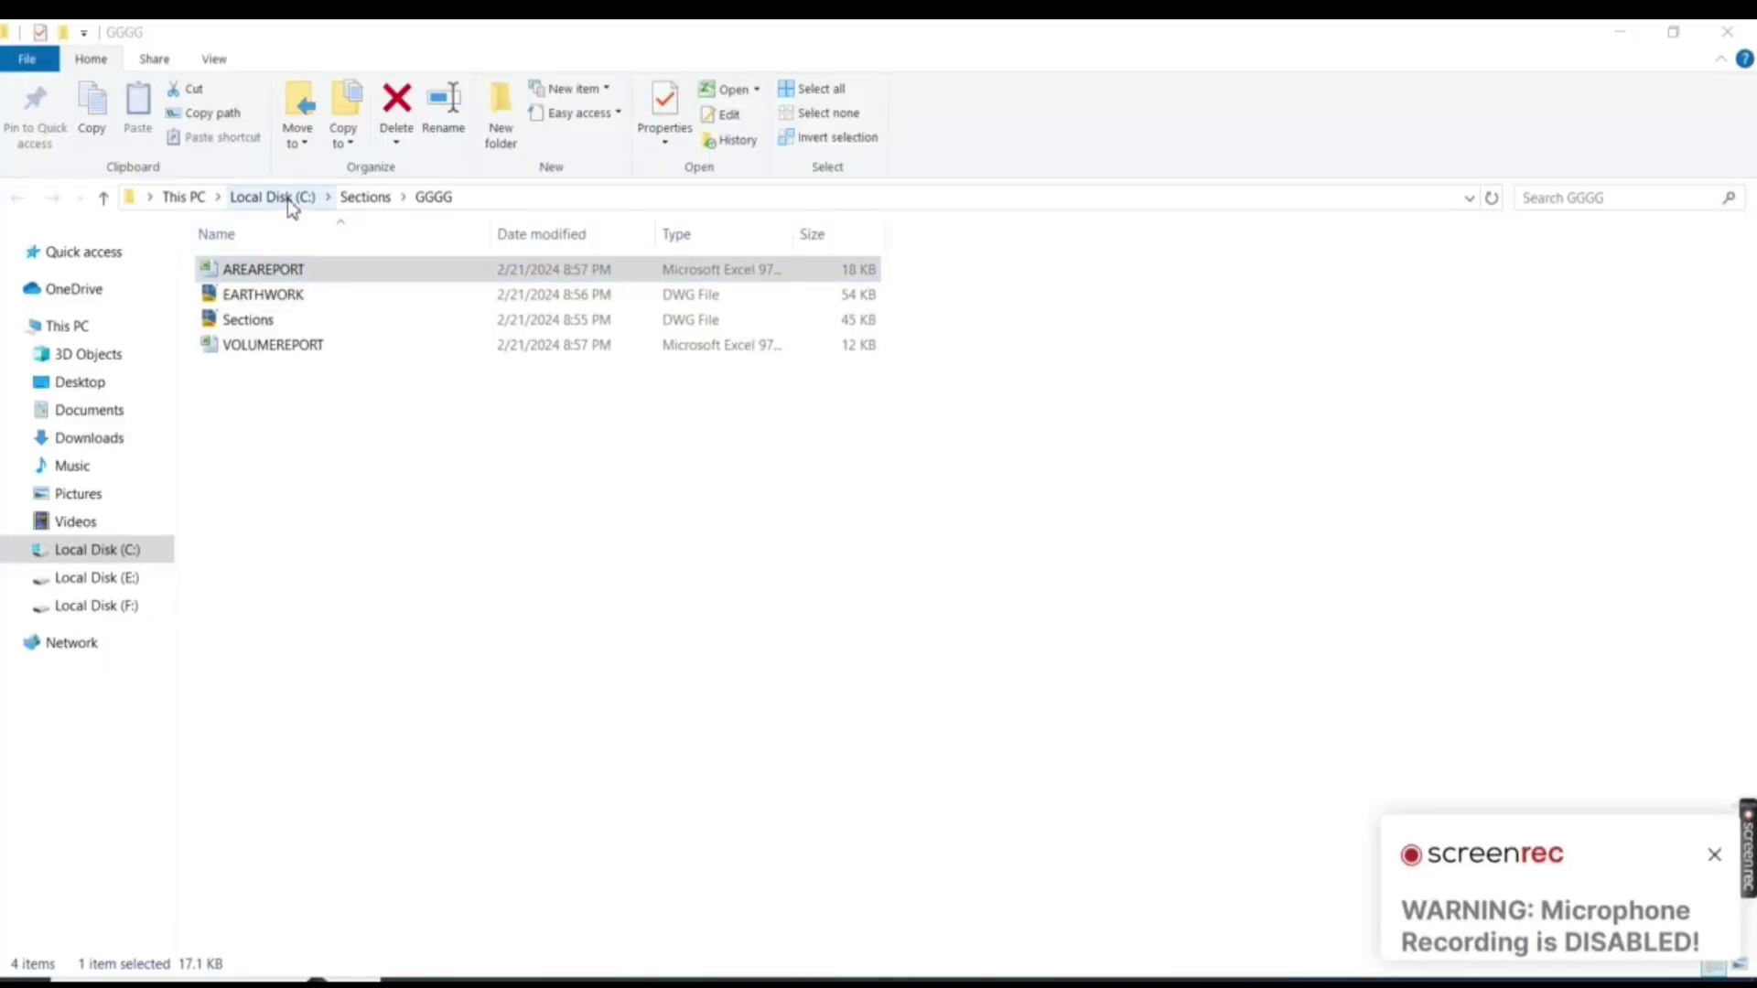
left_click(297, 275)
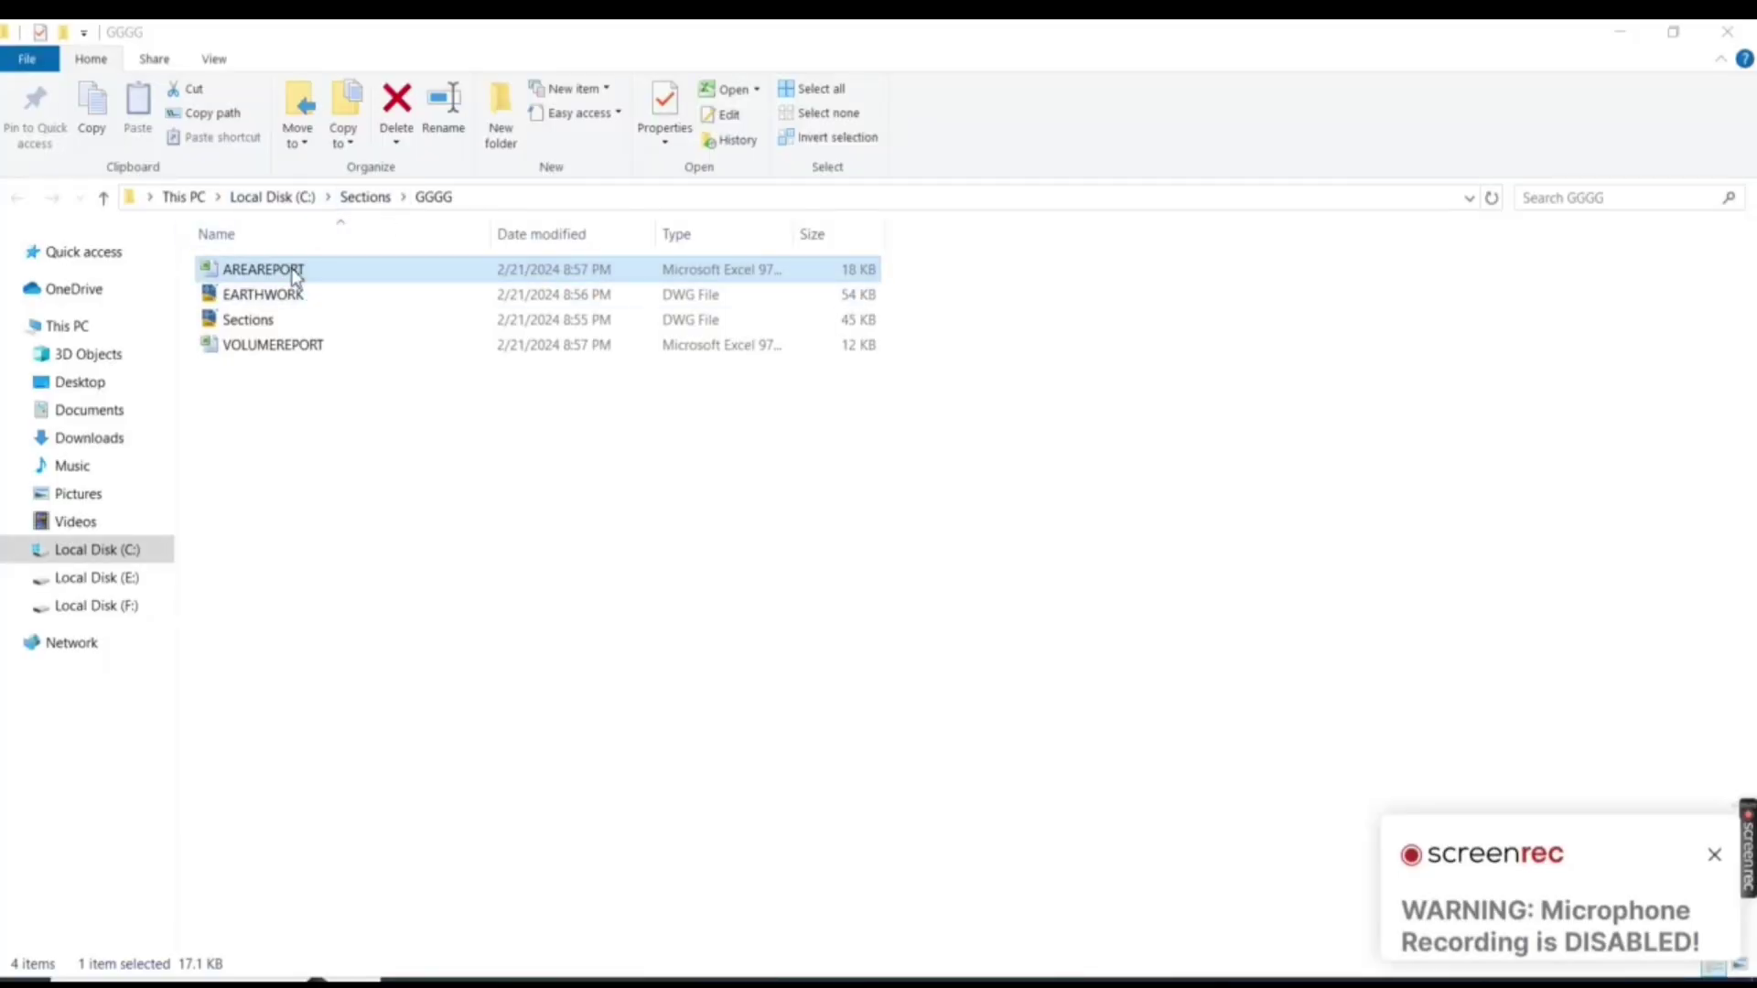
Step: Open AREAREPORT in Excel despite the format warning and scroll through each section's cutting and filling areas
double_click(297, 274)
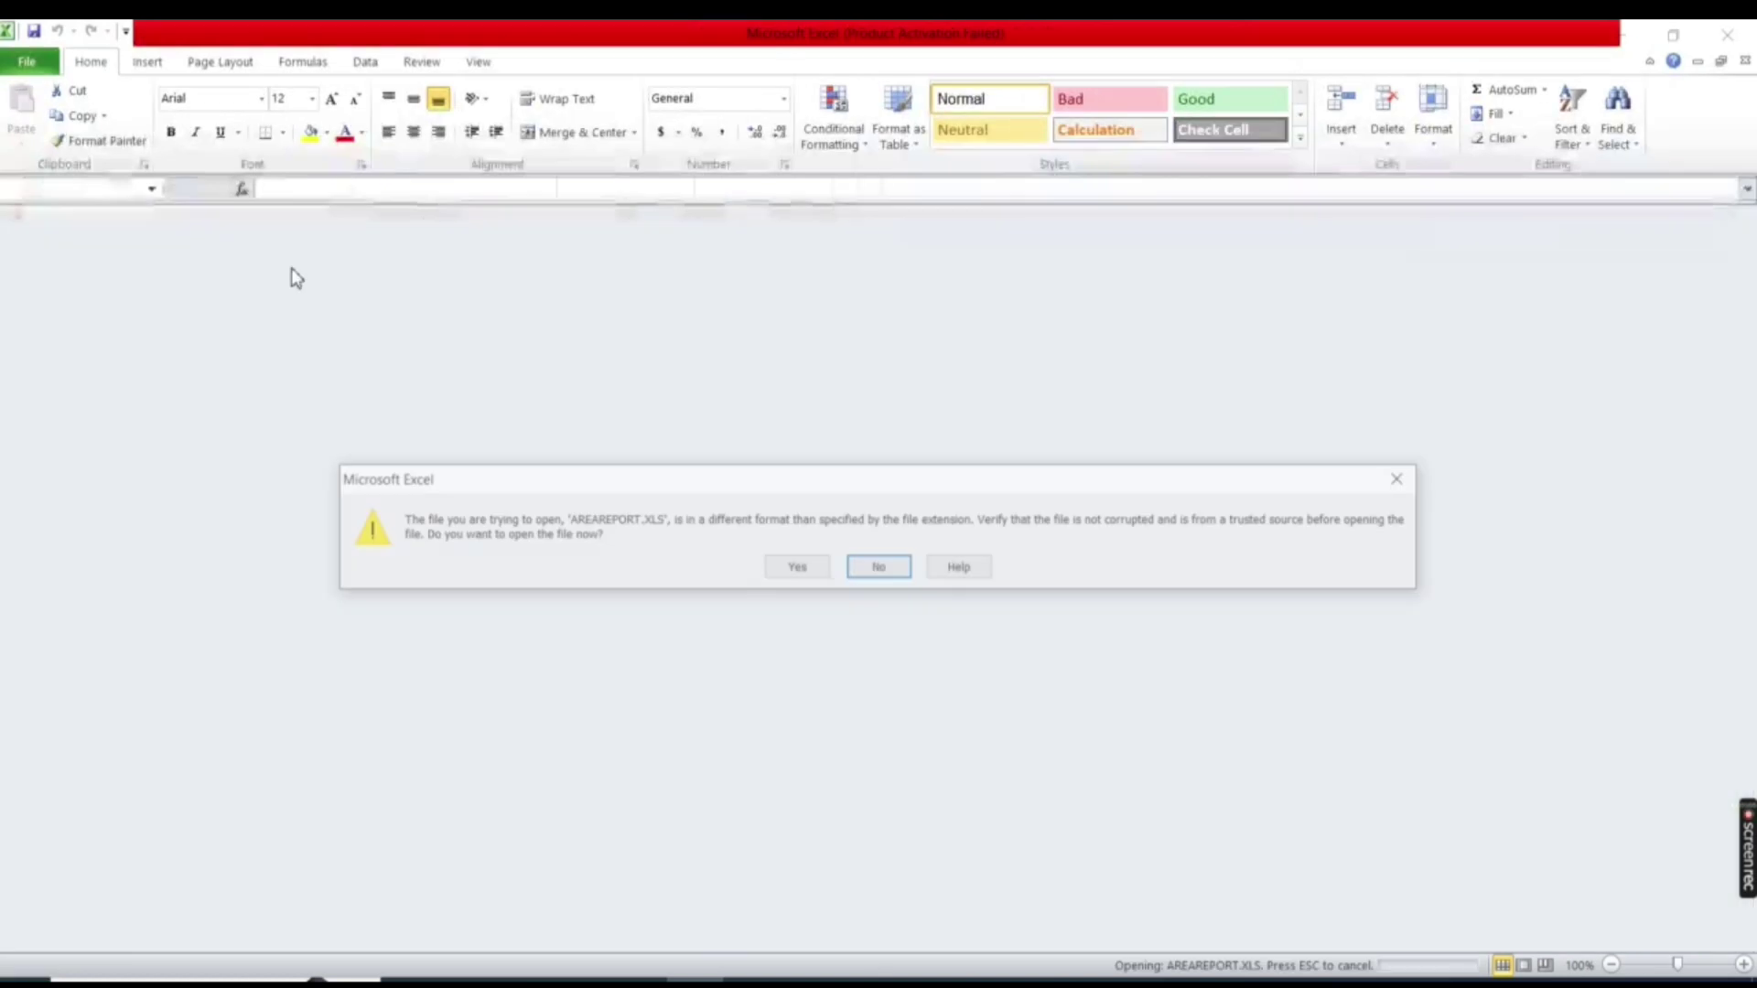
left_click(796, 569)
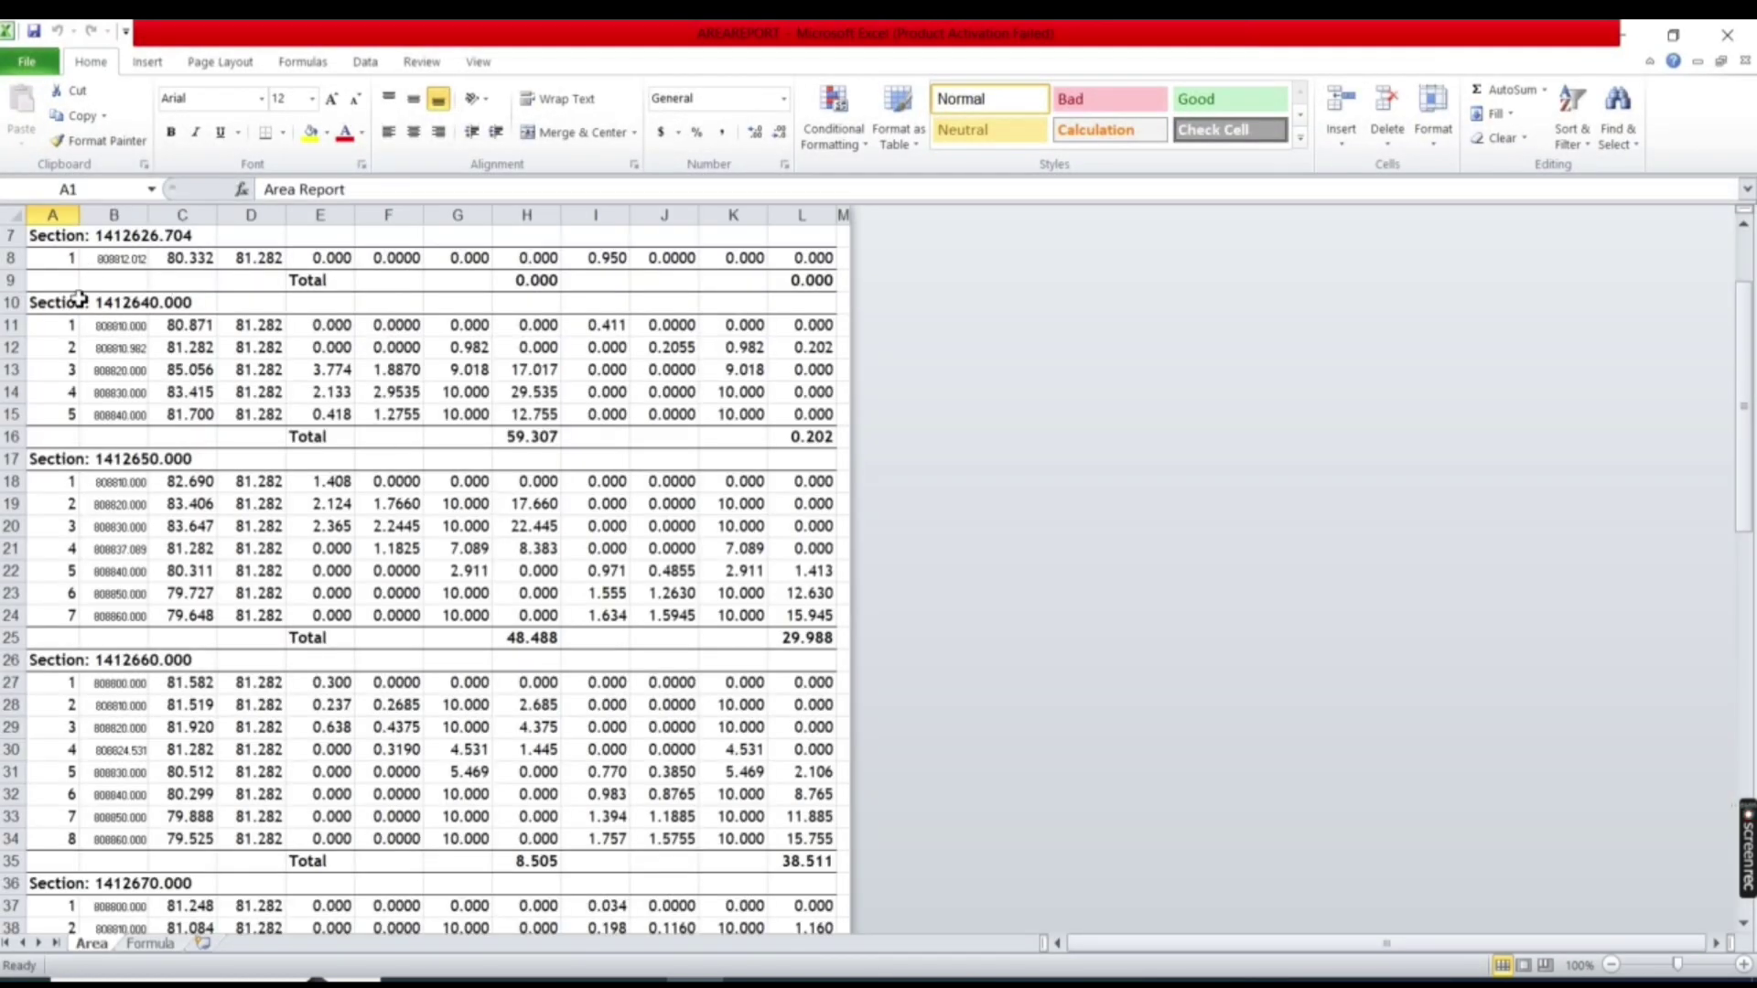
scroll(79, 299, "down", 1)
scroll(78, 299, "up", 3)
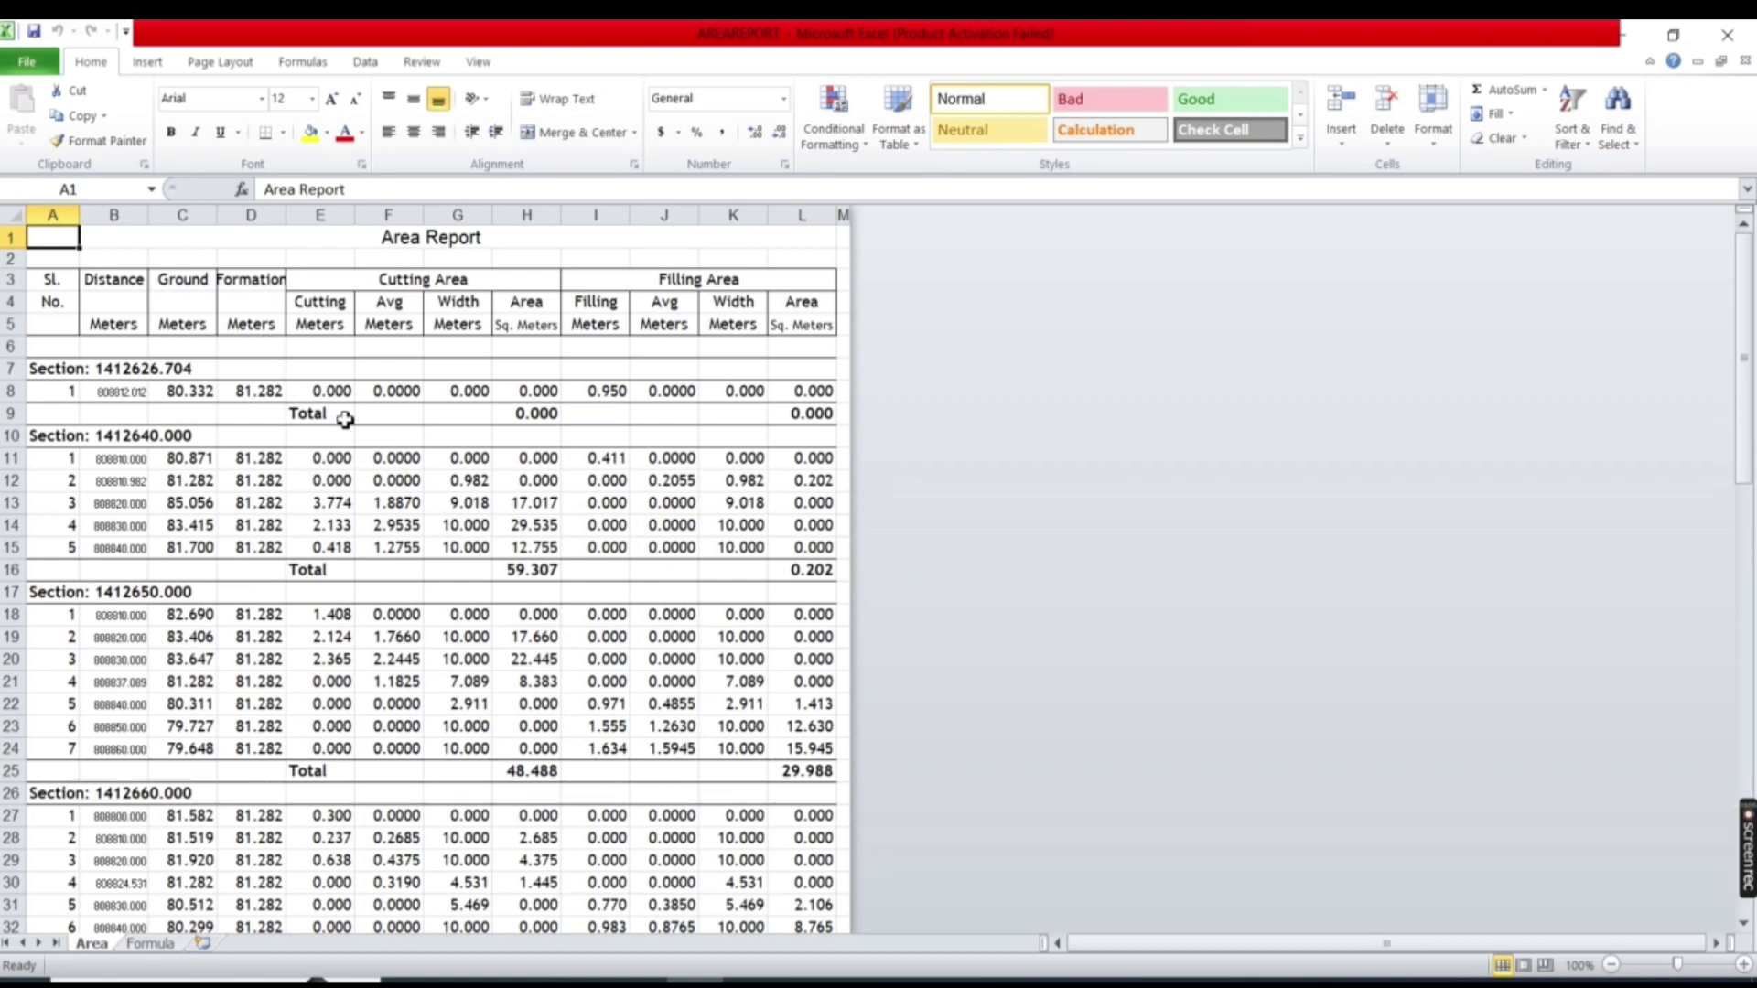
scroll(344, 419, "down", 2)
scroll(344, 419, "down", 9)
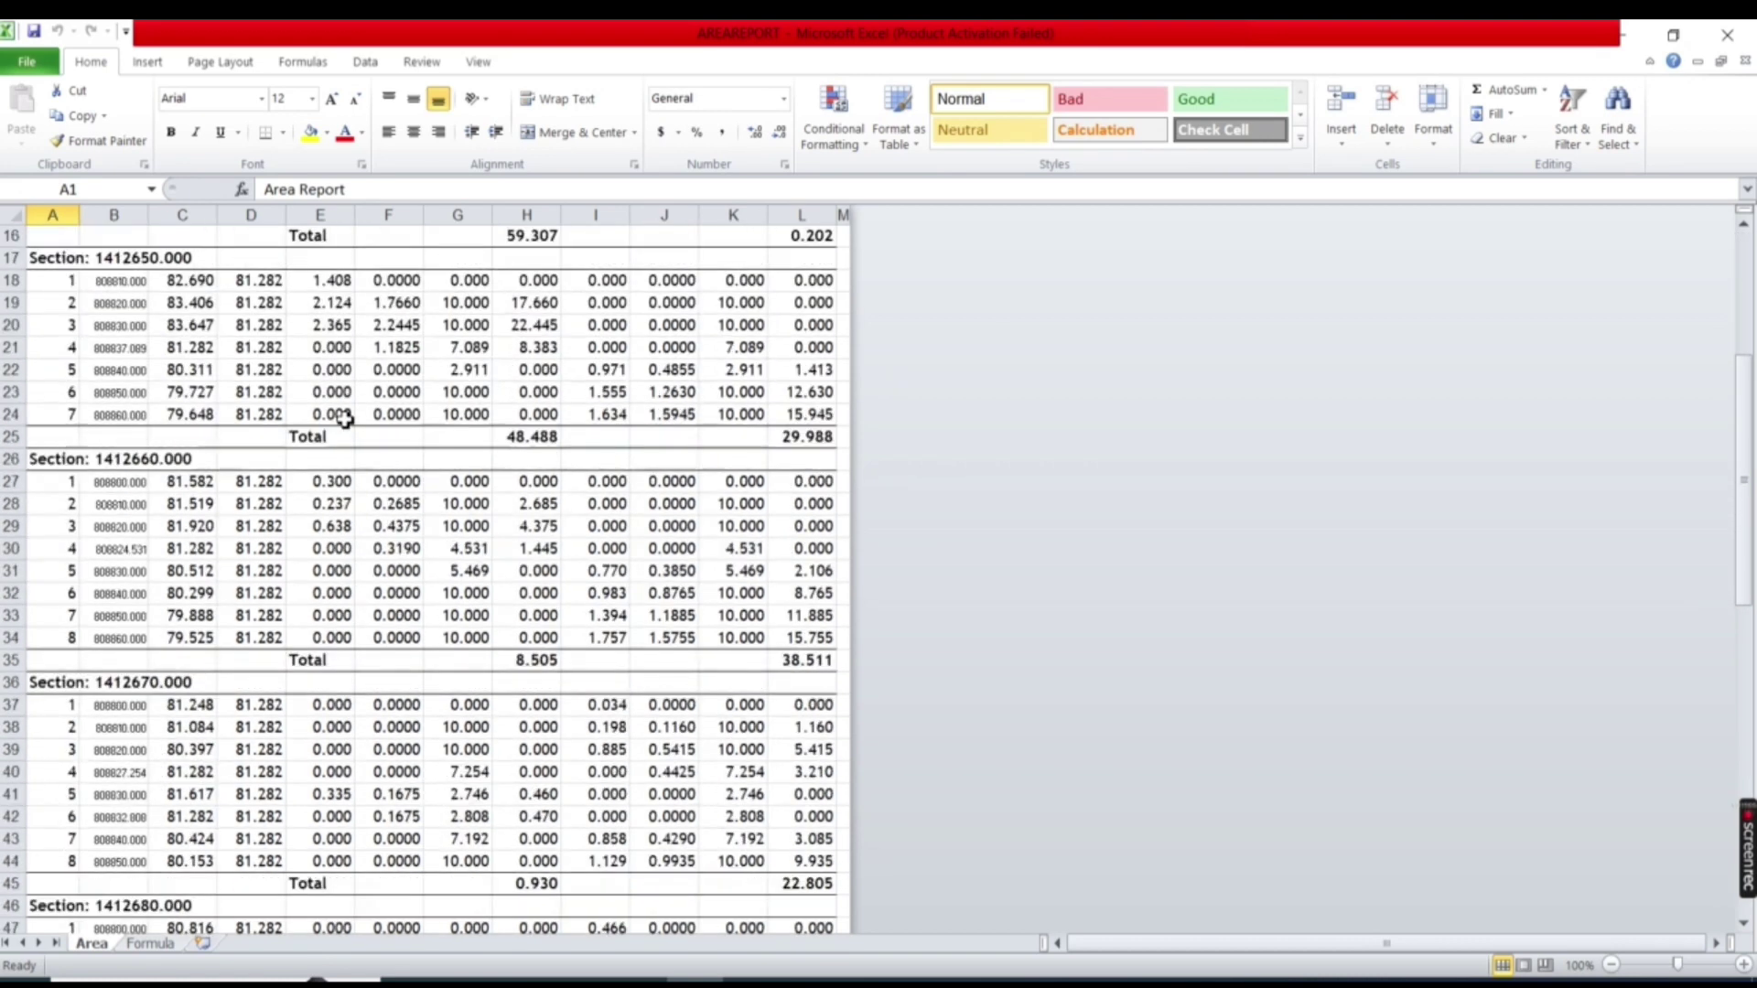
scroll(344, 419, "down", 8)
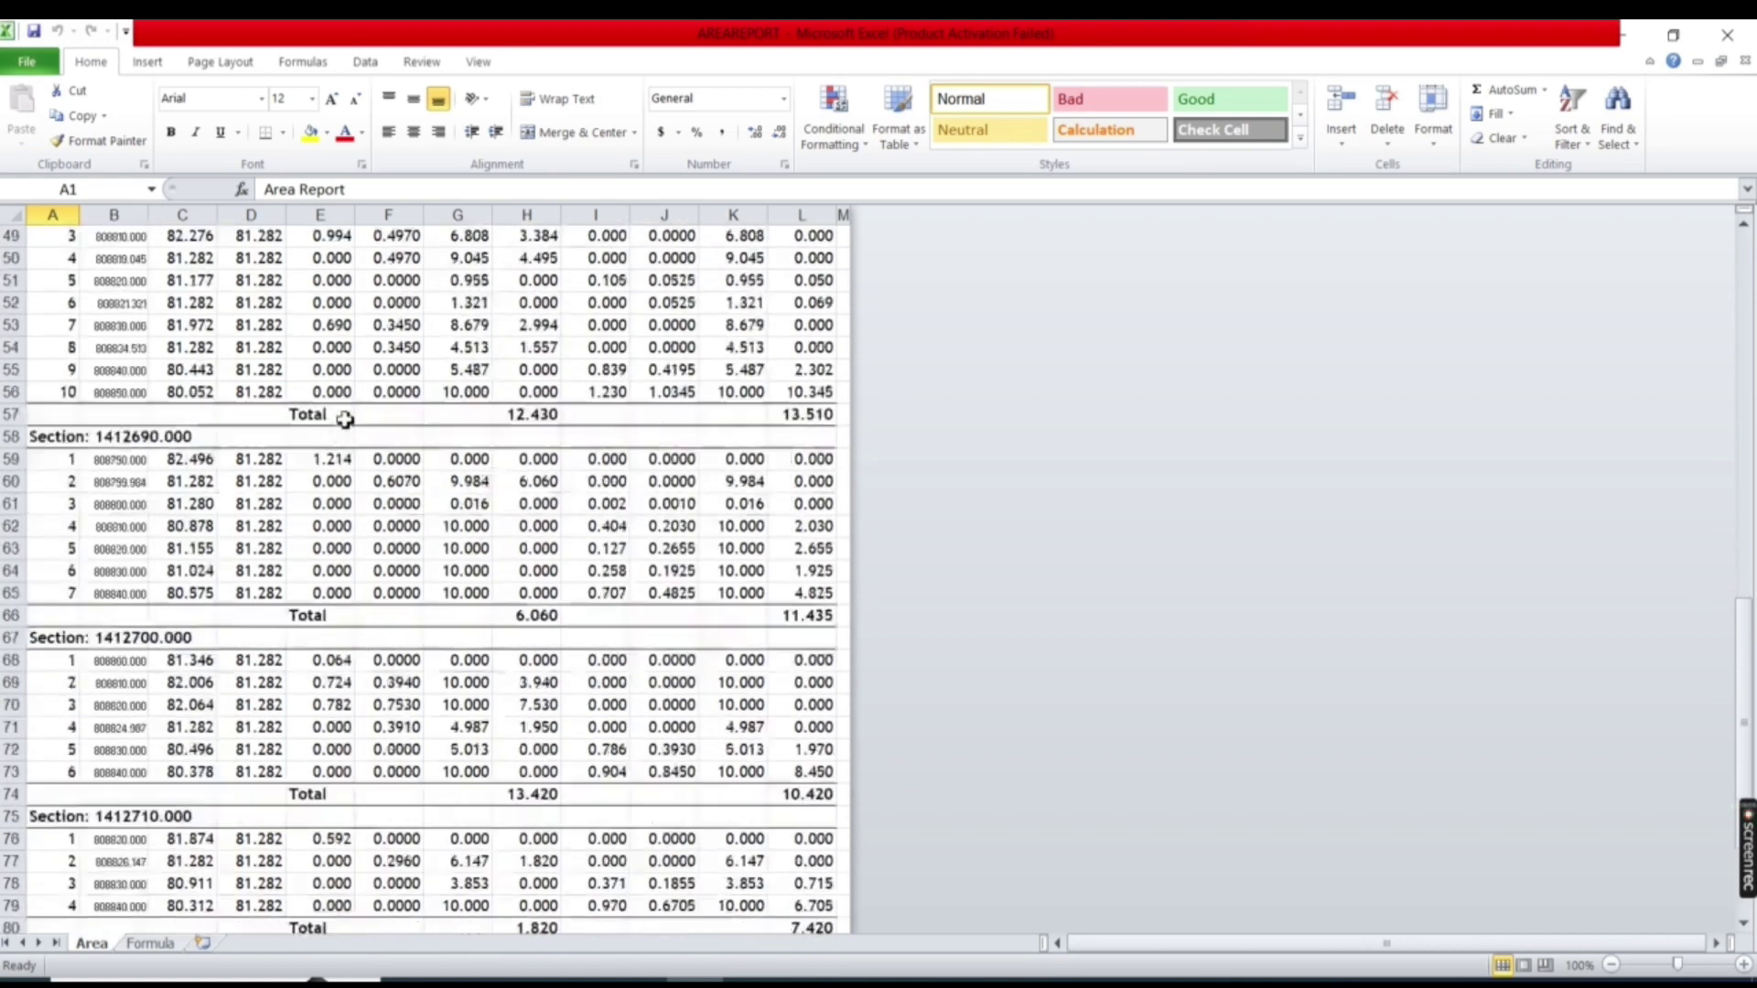
scroll(344, 419, "up", 9)
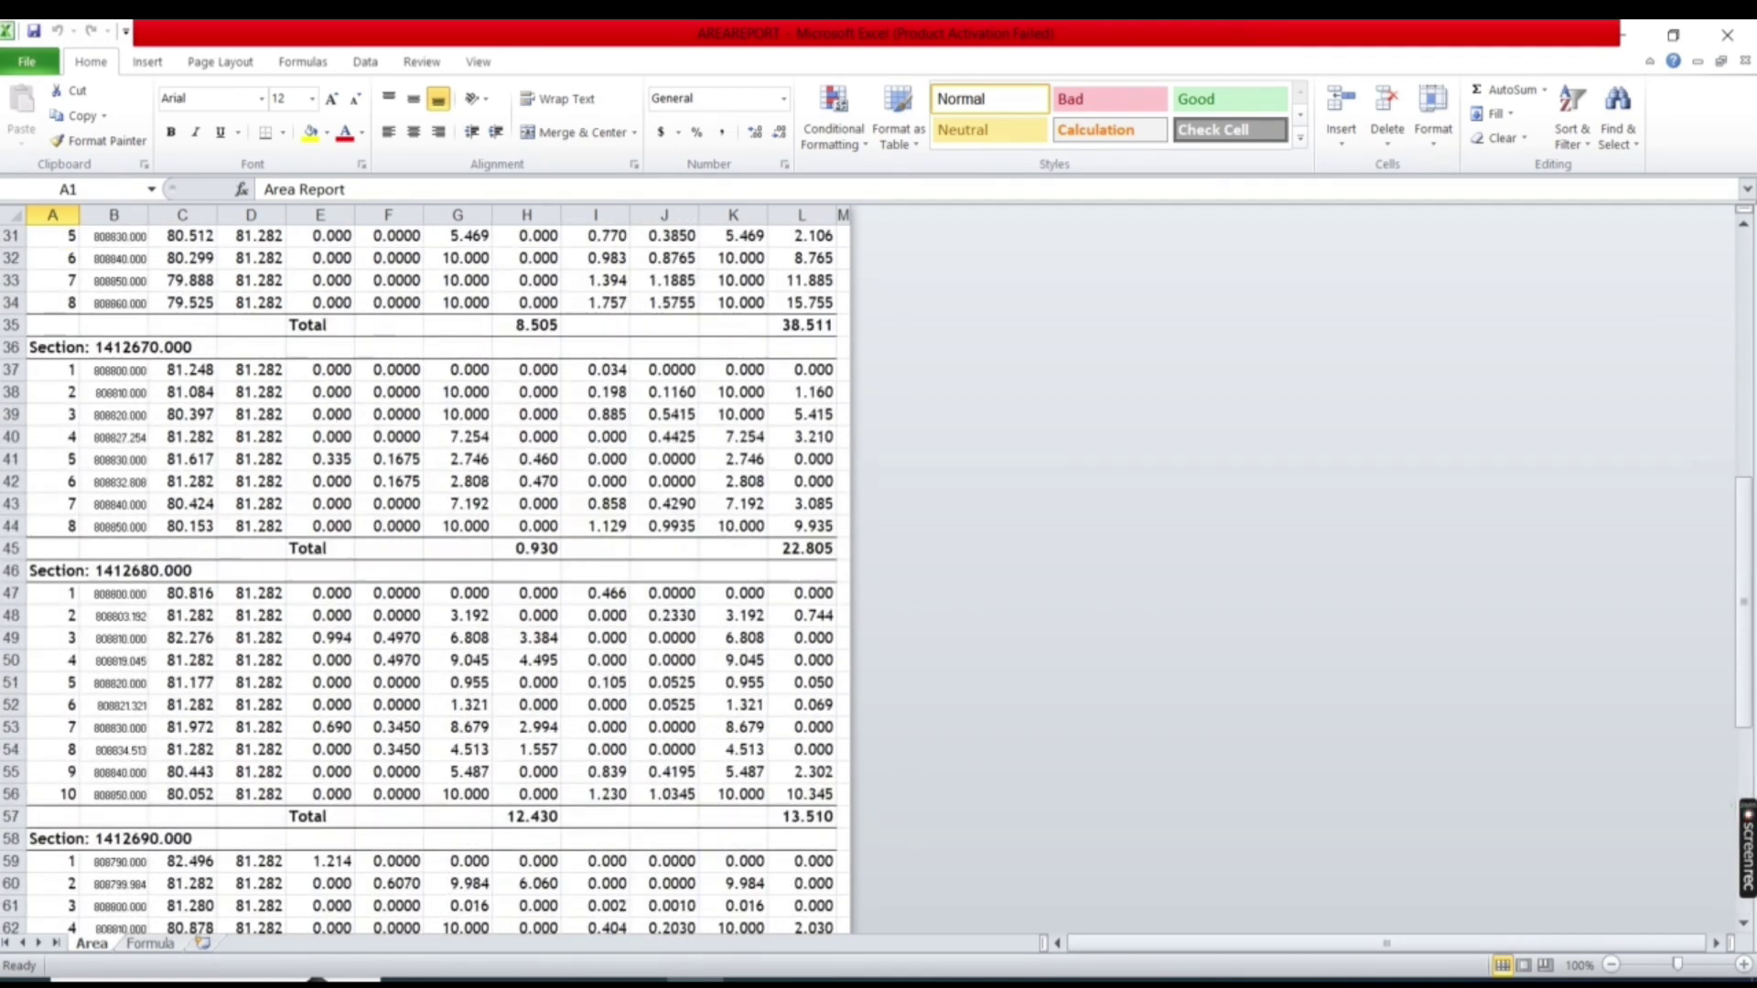
Step: Minimize Excel and open the VOLUMEREPORT workbook, accepting the format warning
left_click(1620, 35)
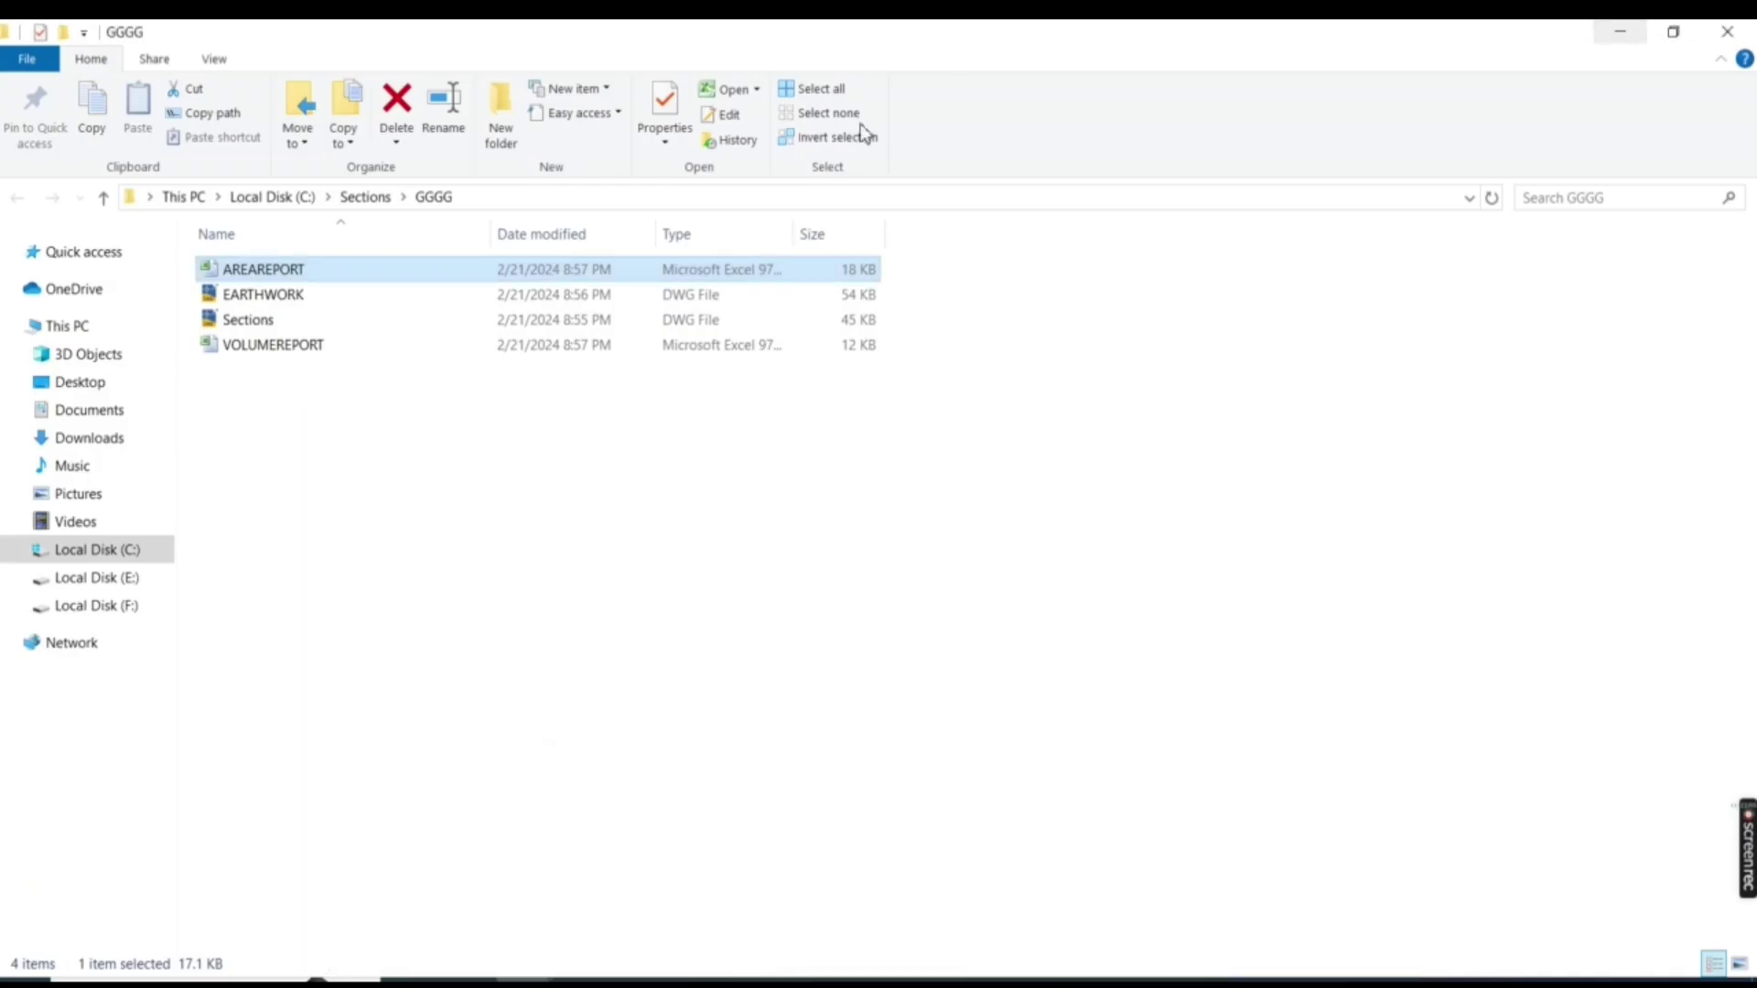
double_click(256, 344)
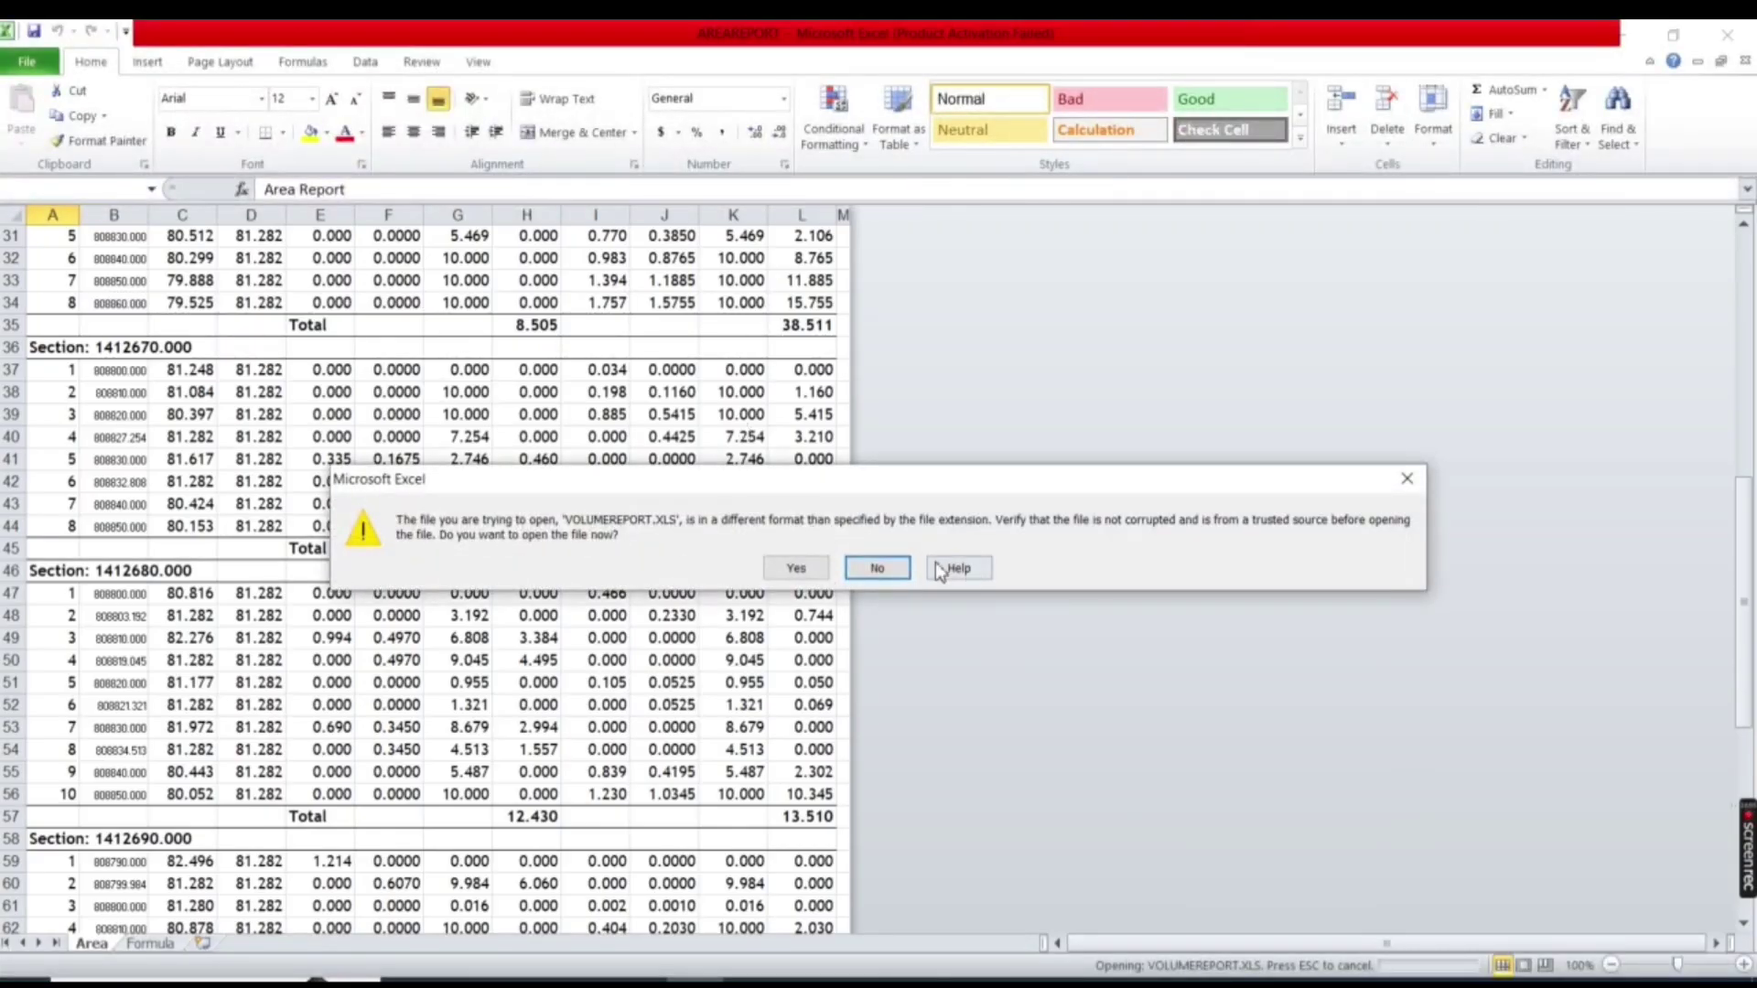
left_click(796, 568)
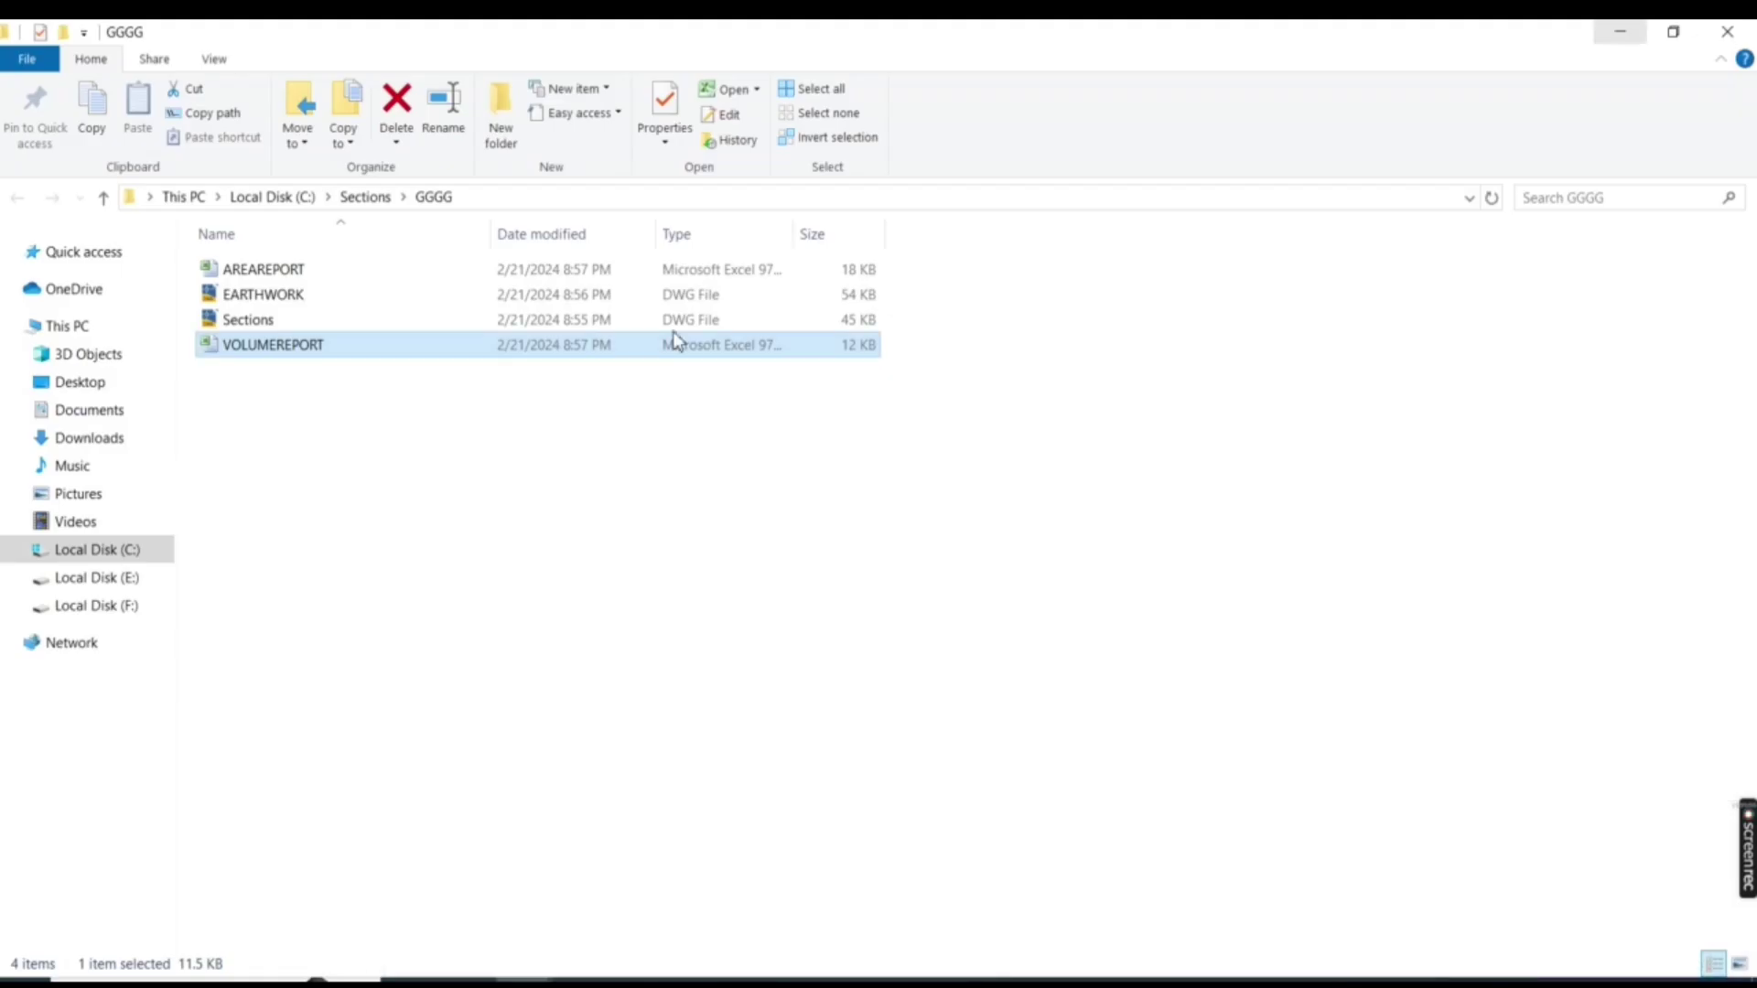
Step: Open EARTHWORK.dwg and erase the overlapping elevation label object
left_click(265, 296)
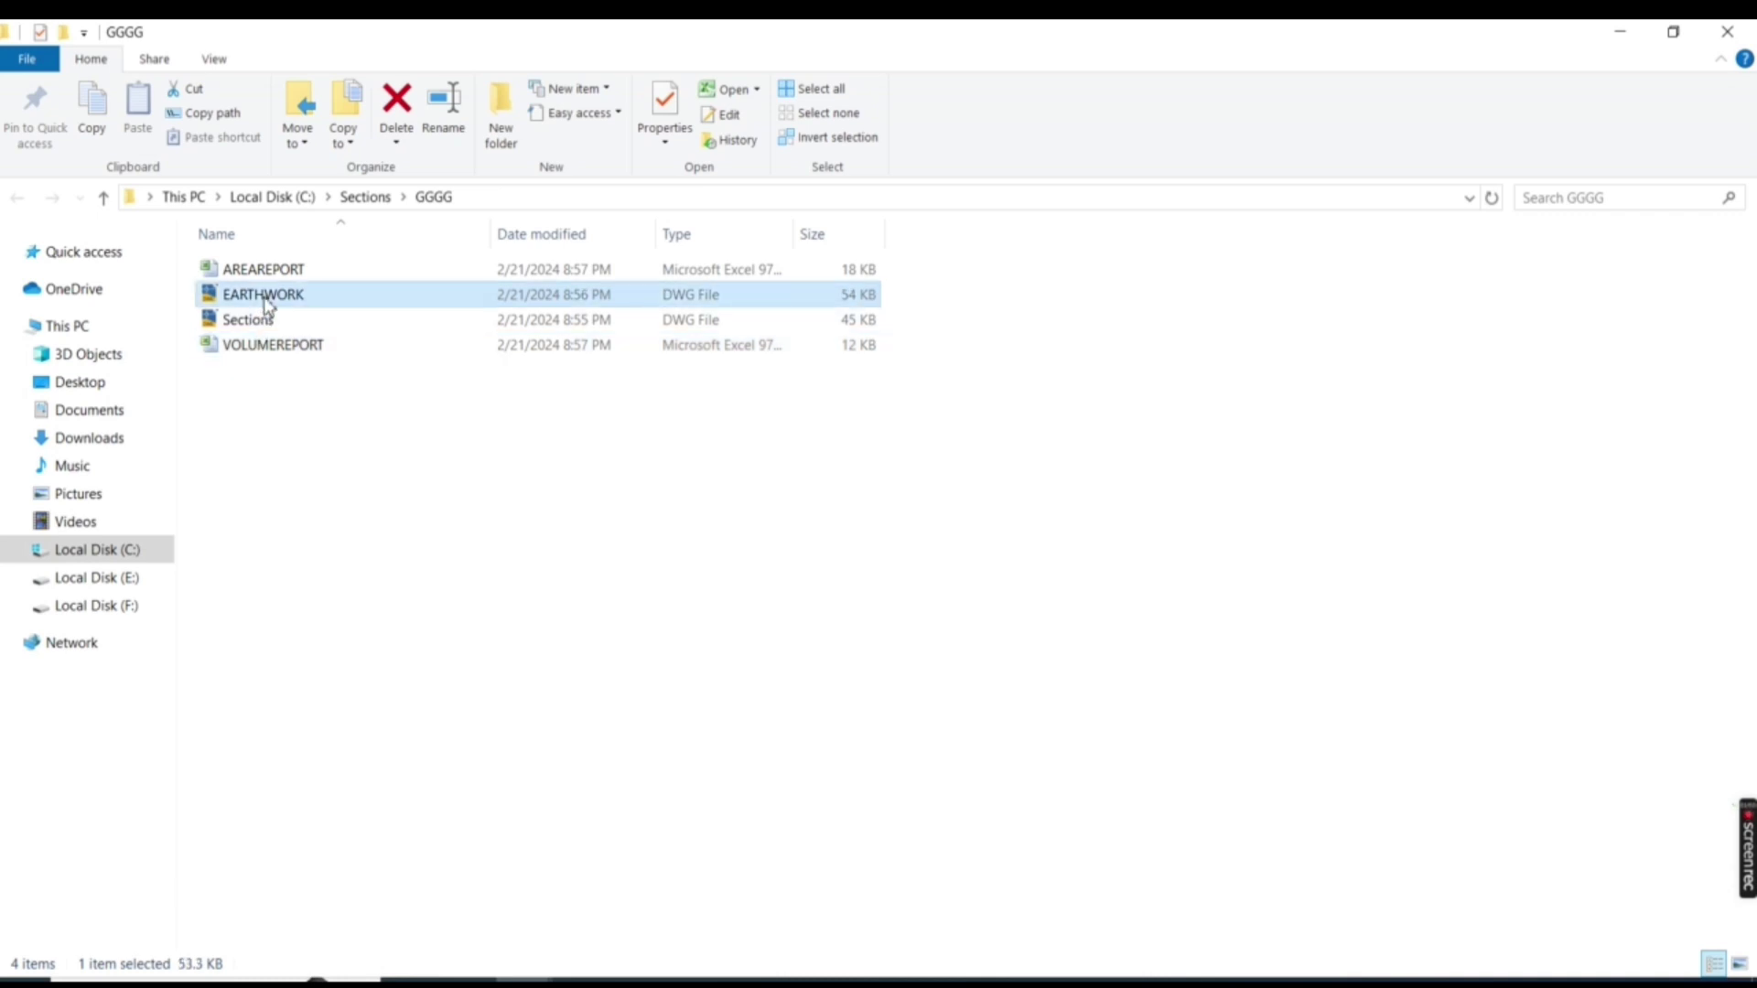
double_click(265, 296)
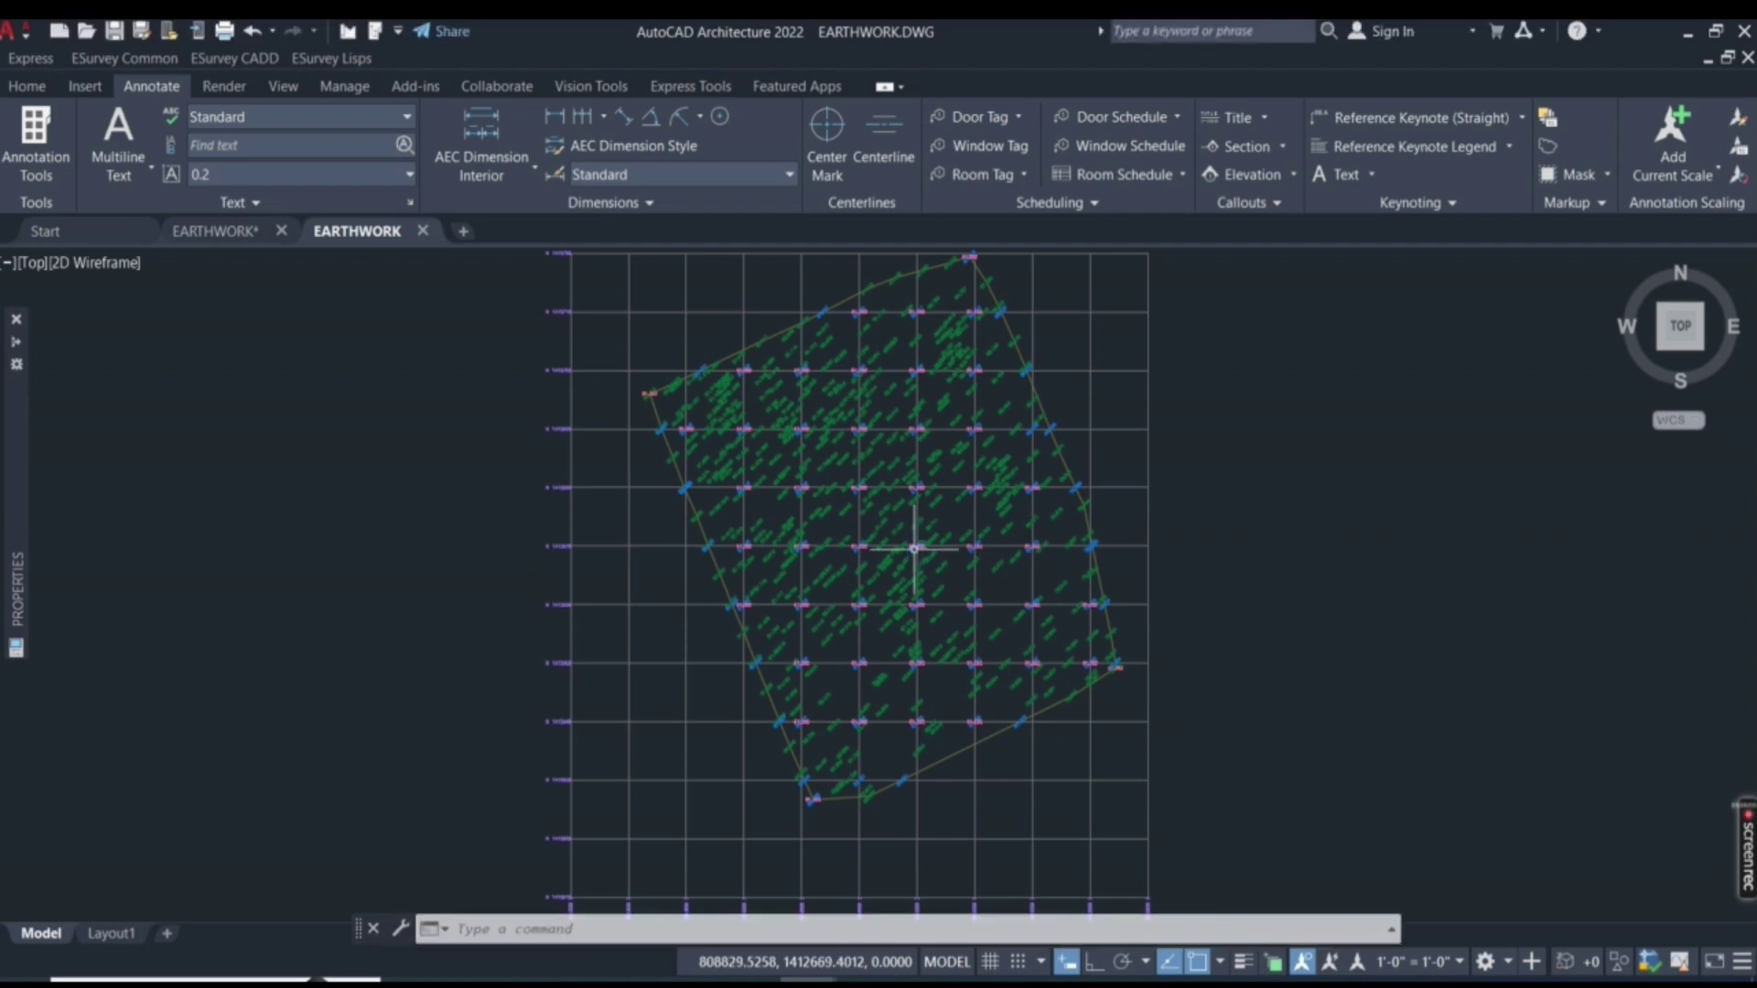
scroll(913, 549, "up", 10)
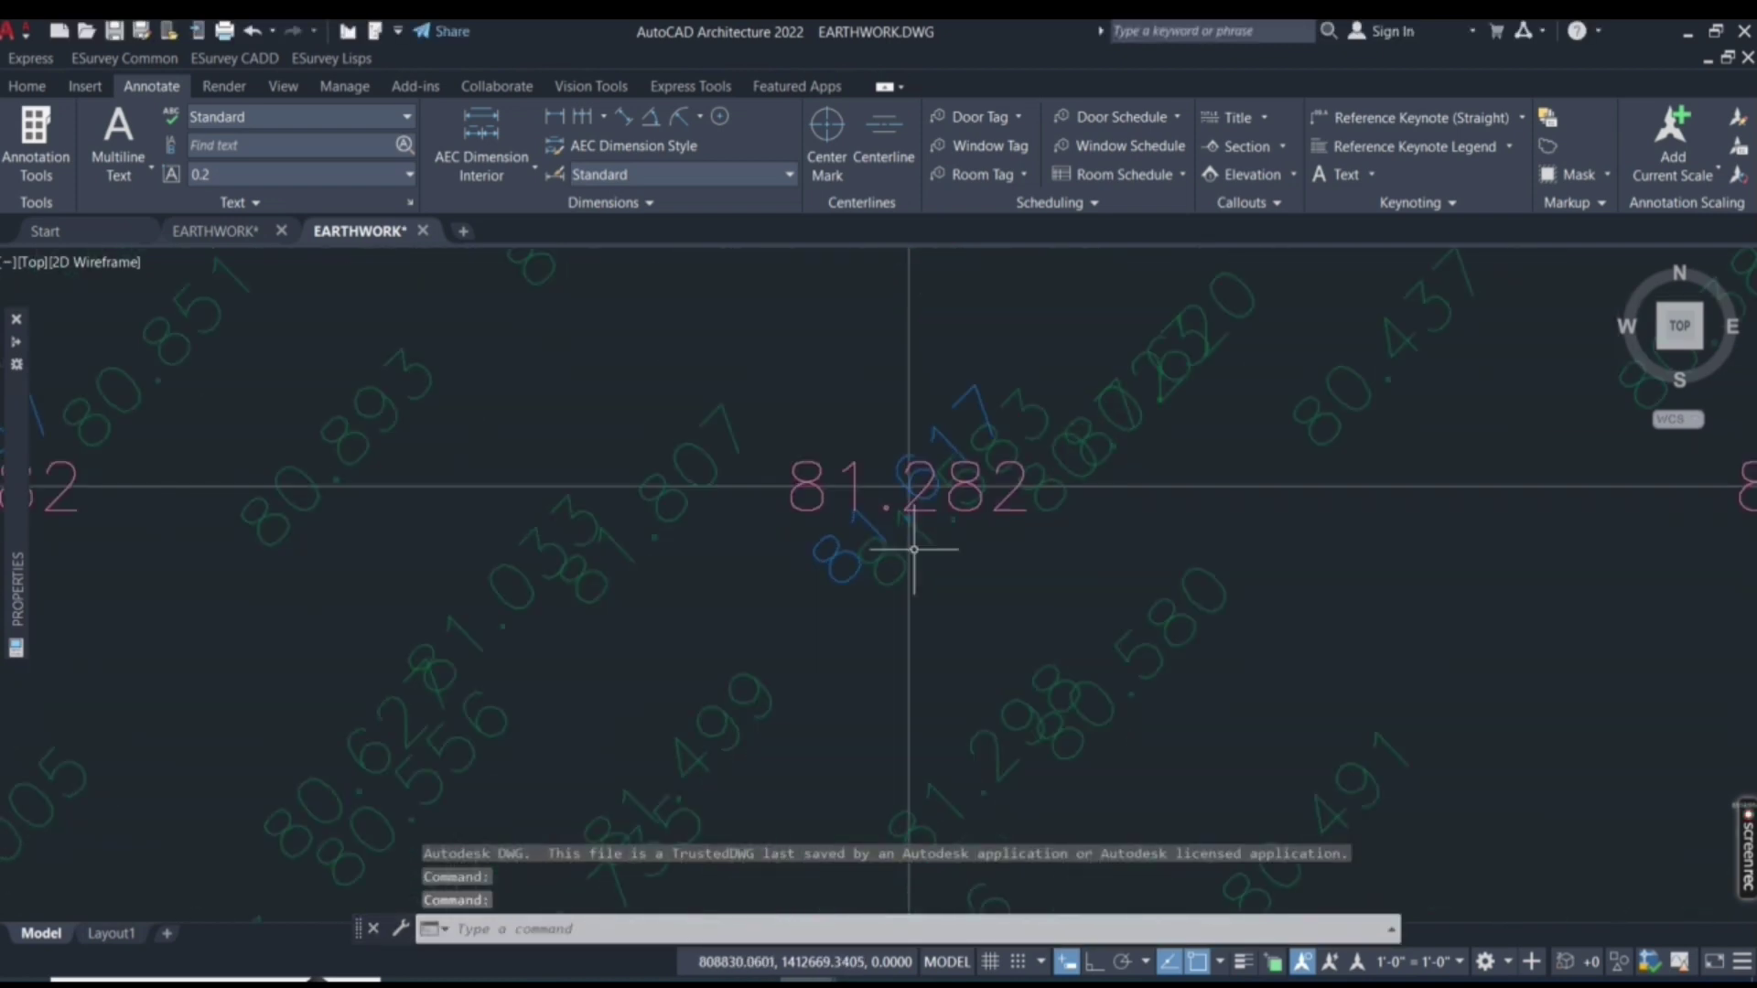
scroll(944, 473, "down", 5)
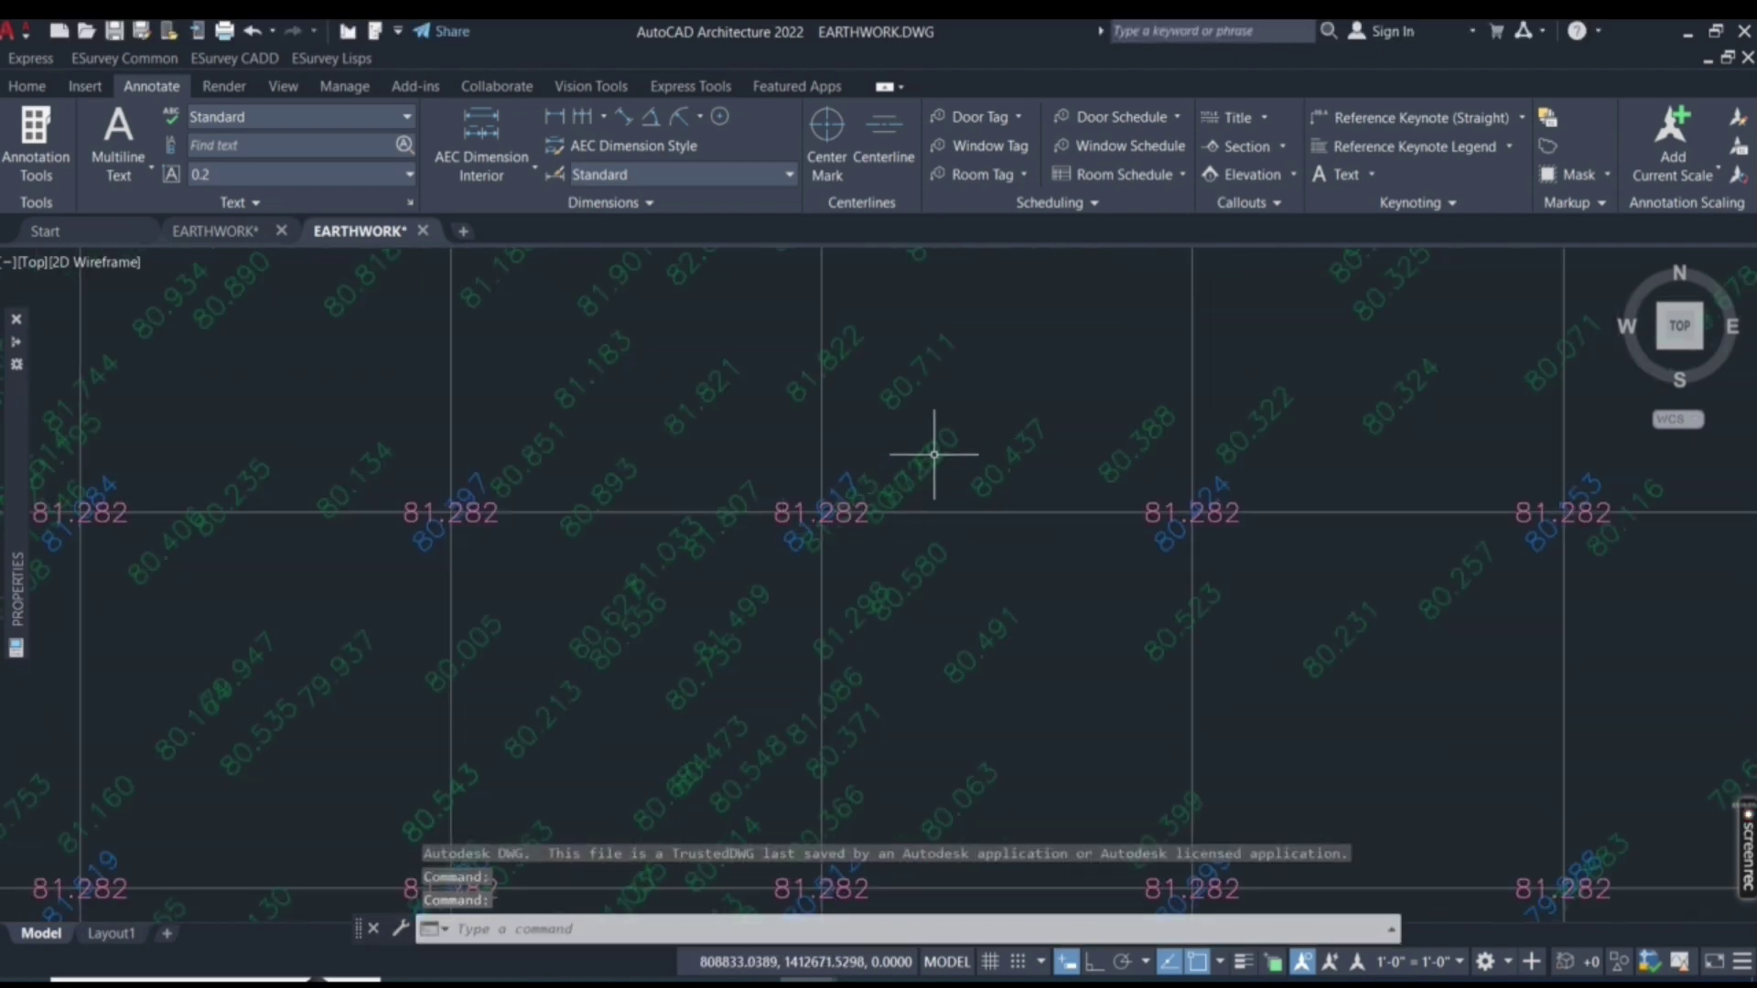
left_click(933, 454)
key("Delete")
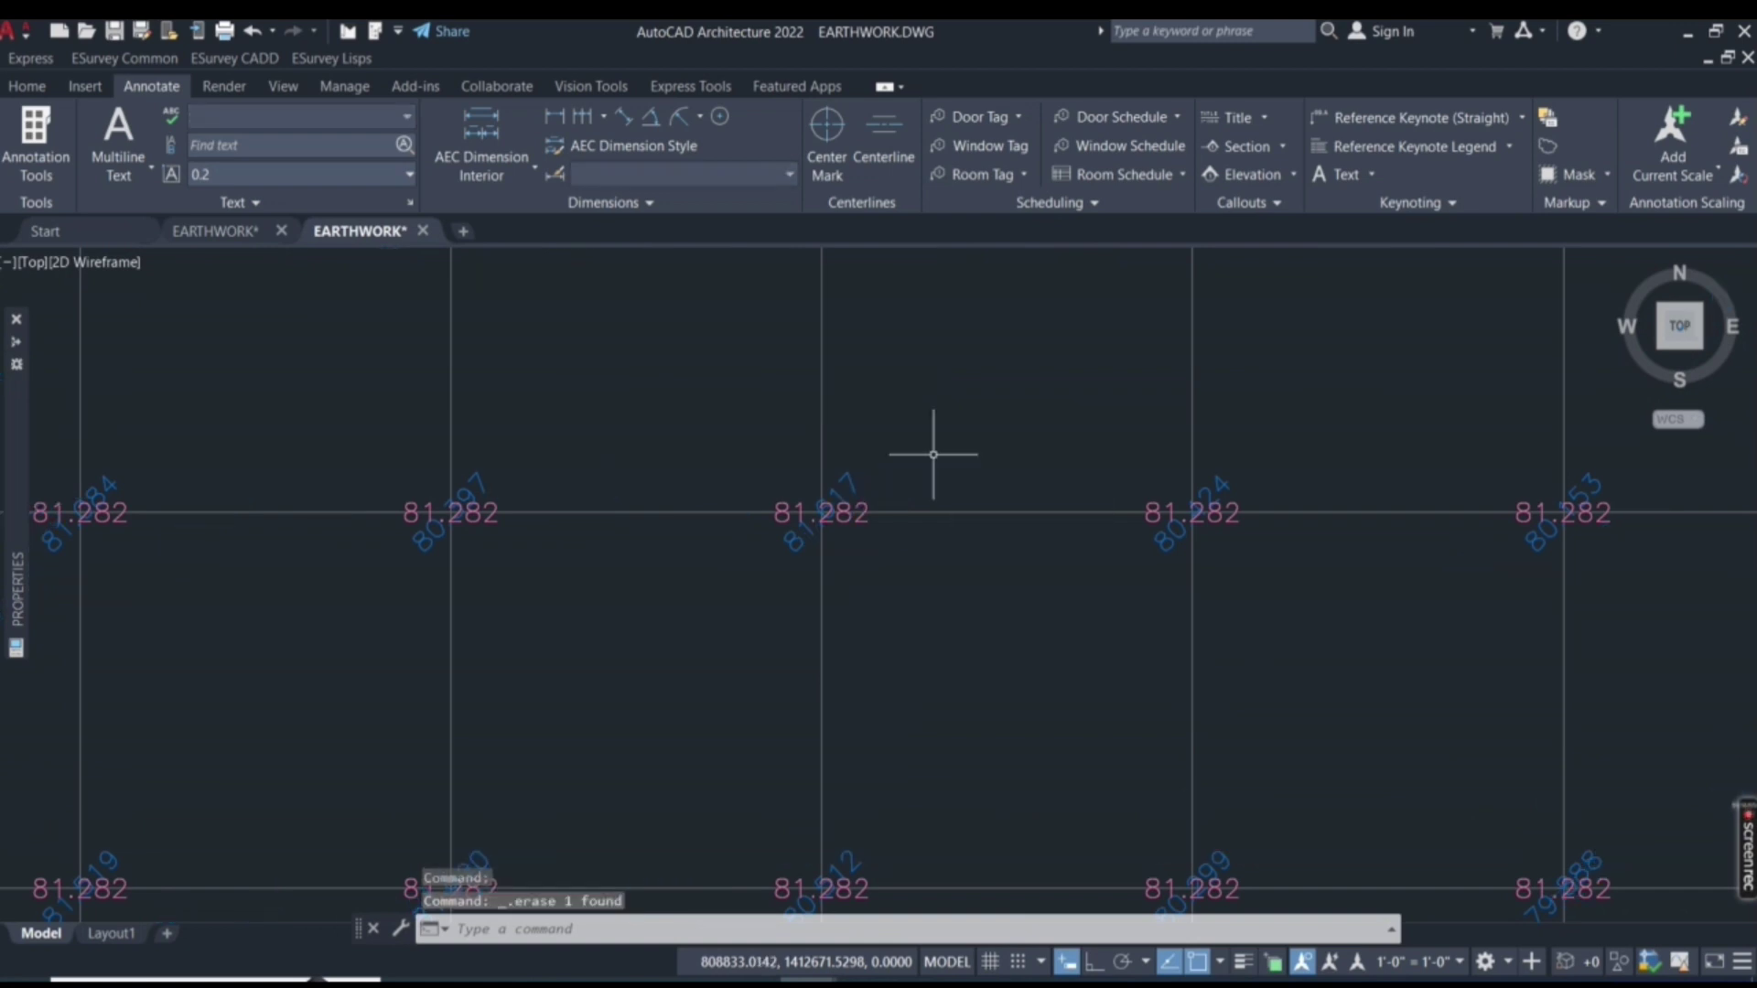
Step: Zoom around the grid to confirm the 81.282 levels read clearly, then minimize AutoCAD
scroll(914, 558, "down", 5)
scroll(843, 360, "up", 6)
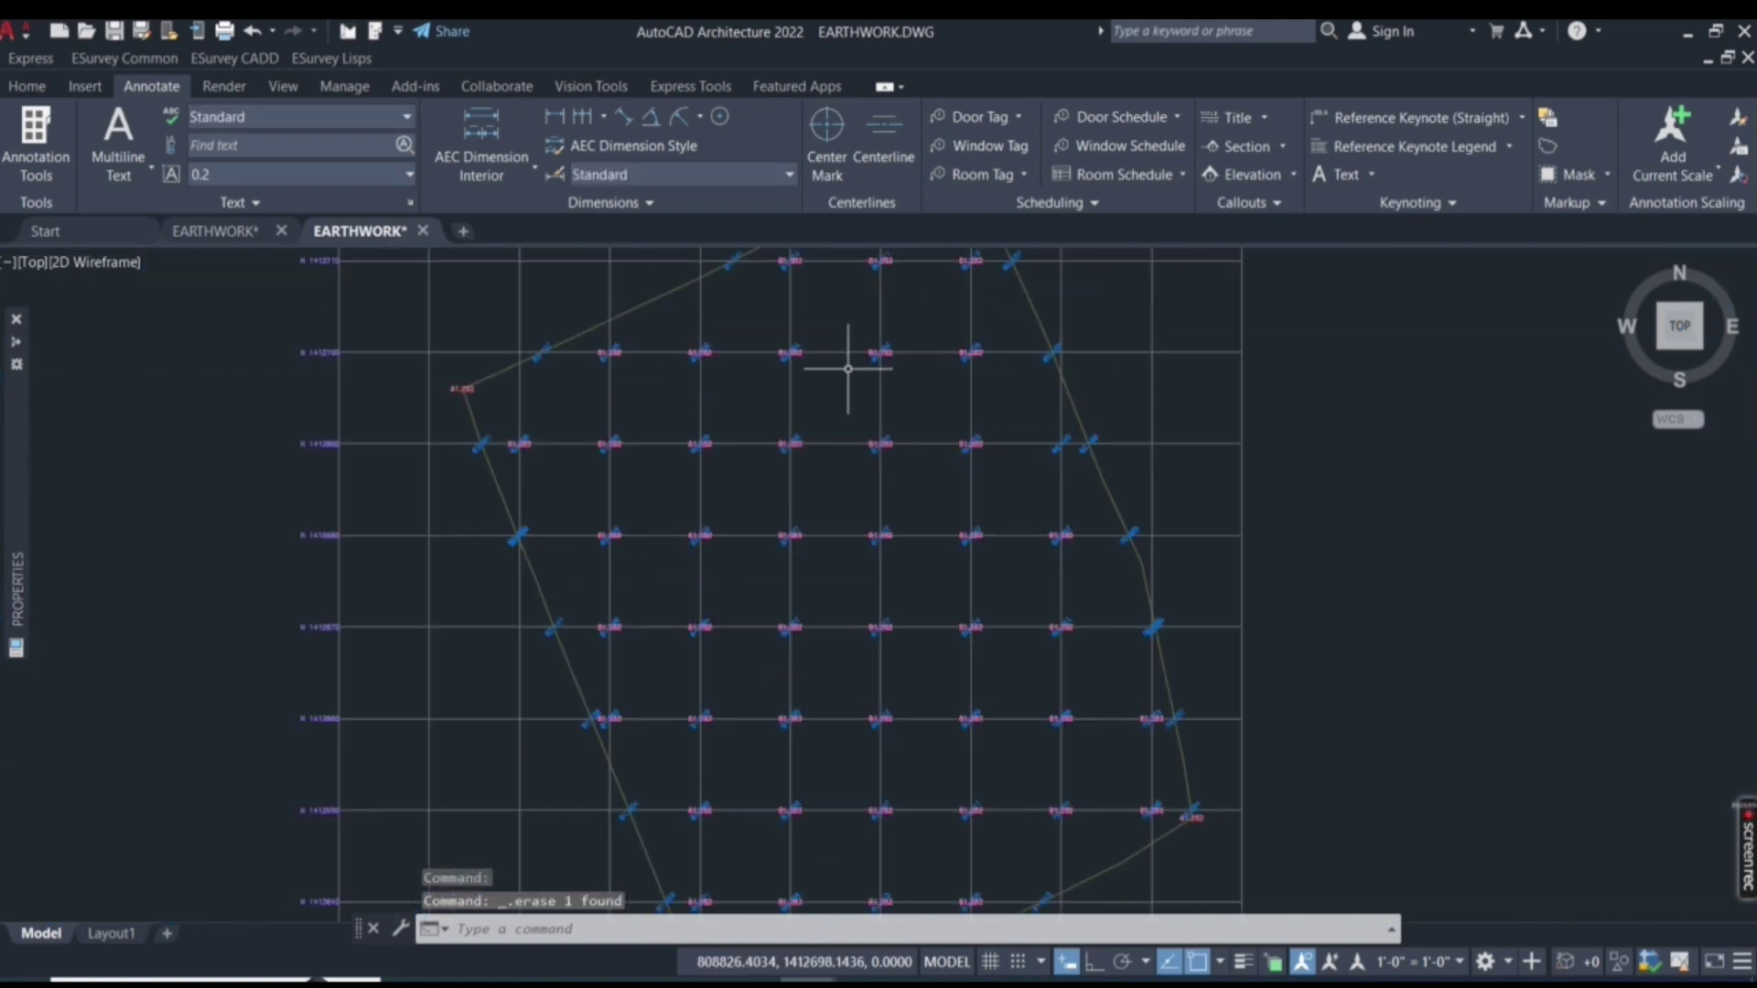
scroll(751, 540, "up", 4)
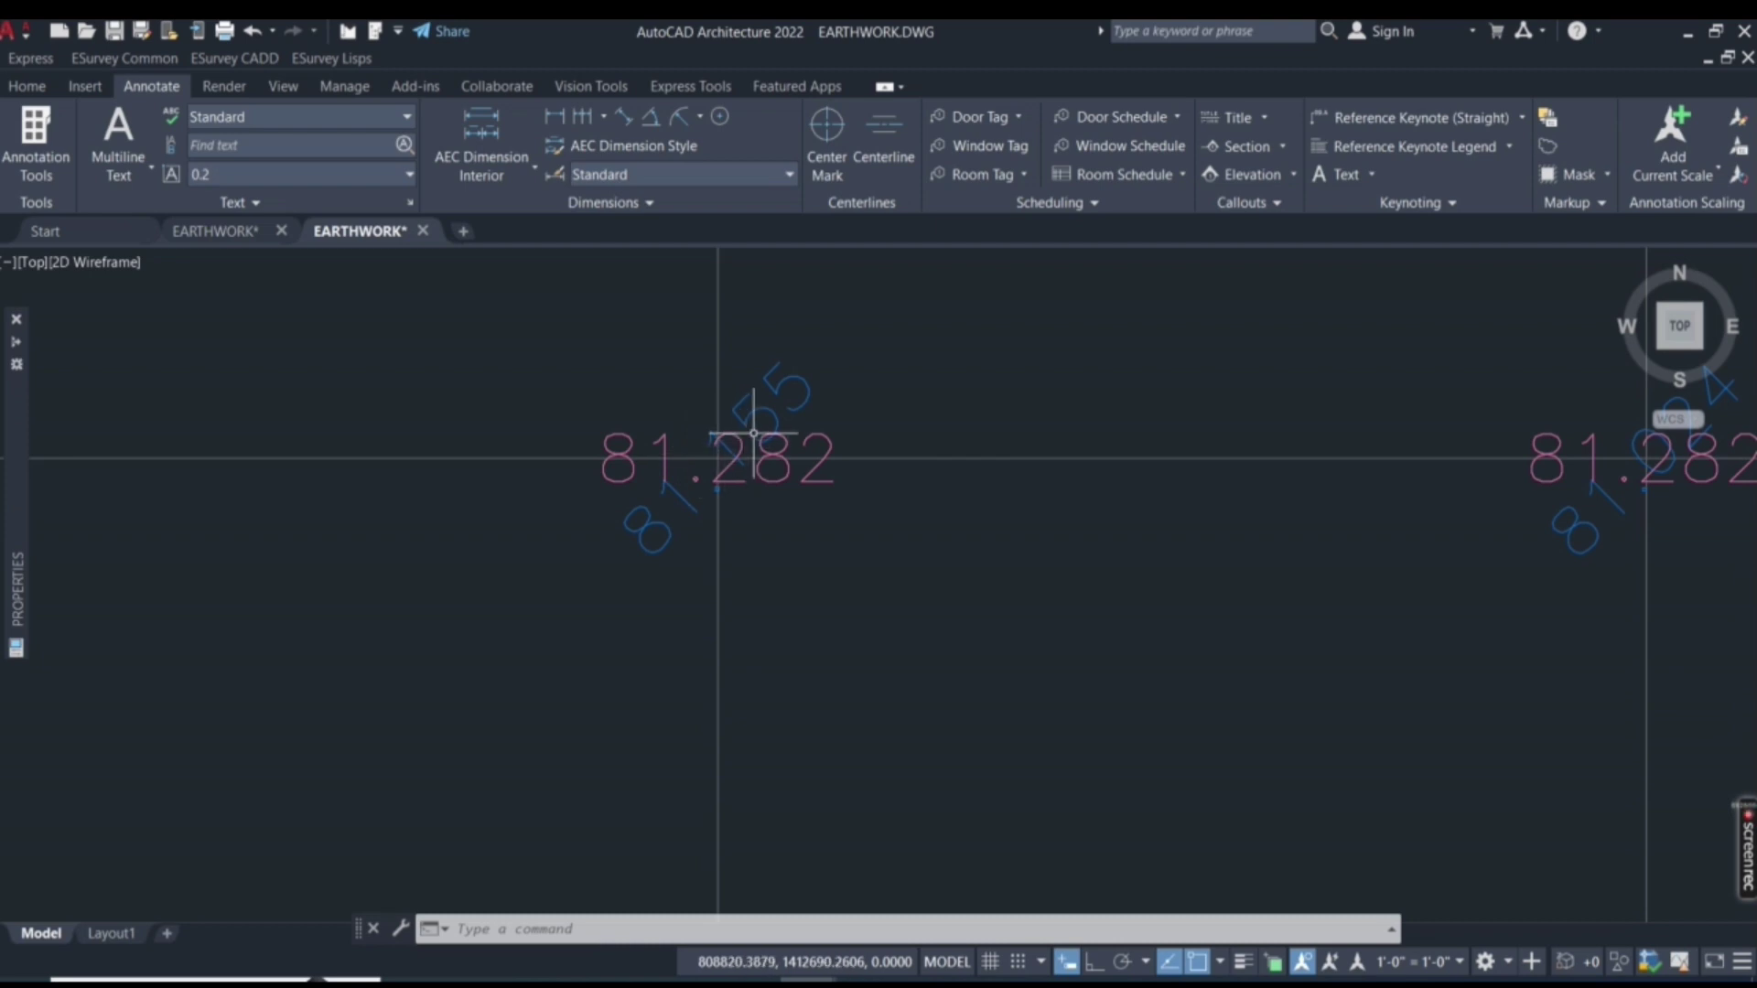
scroll(754, 432, "down", 3)
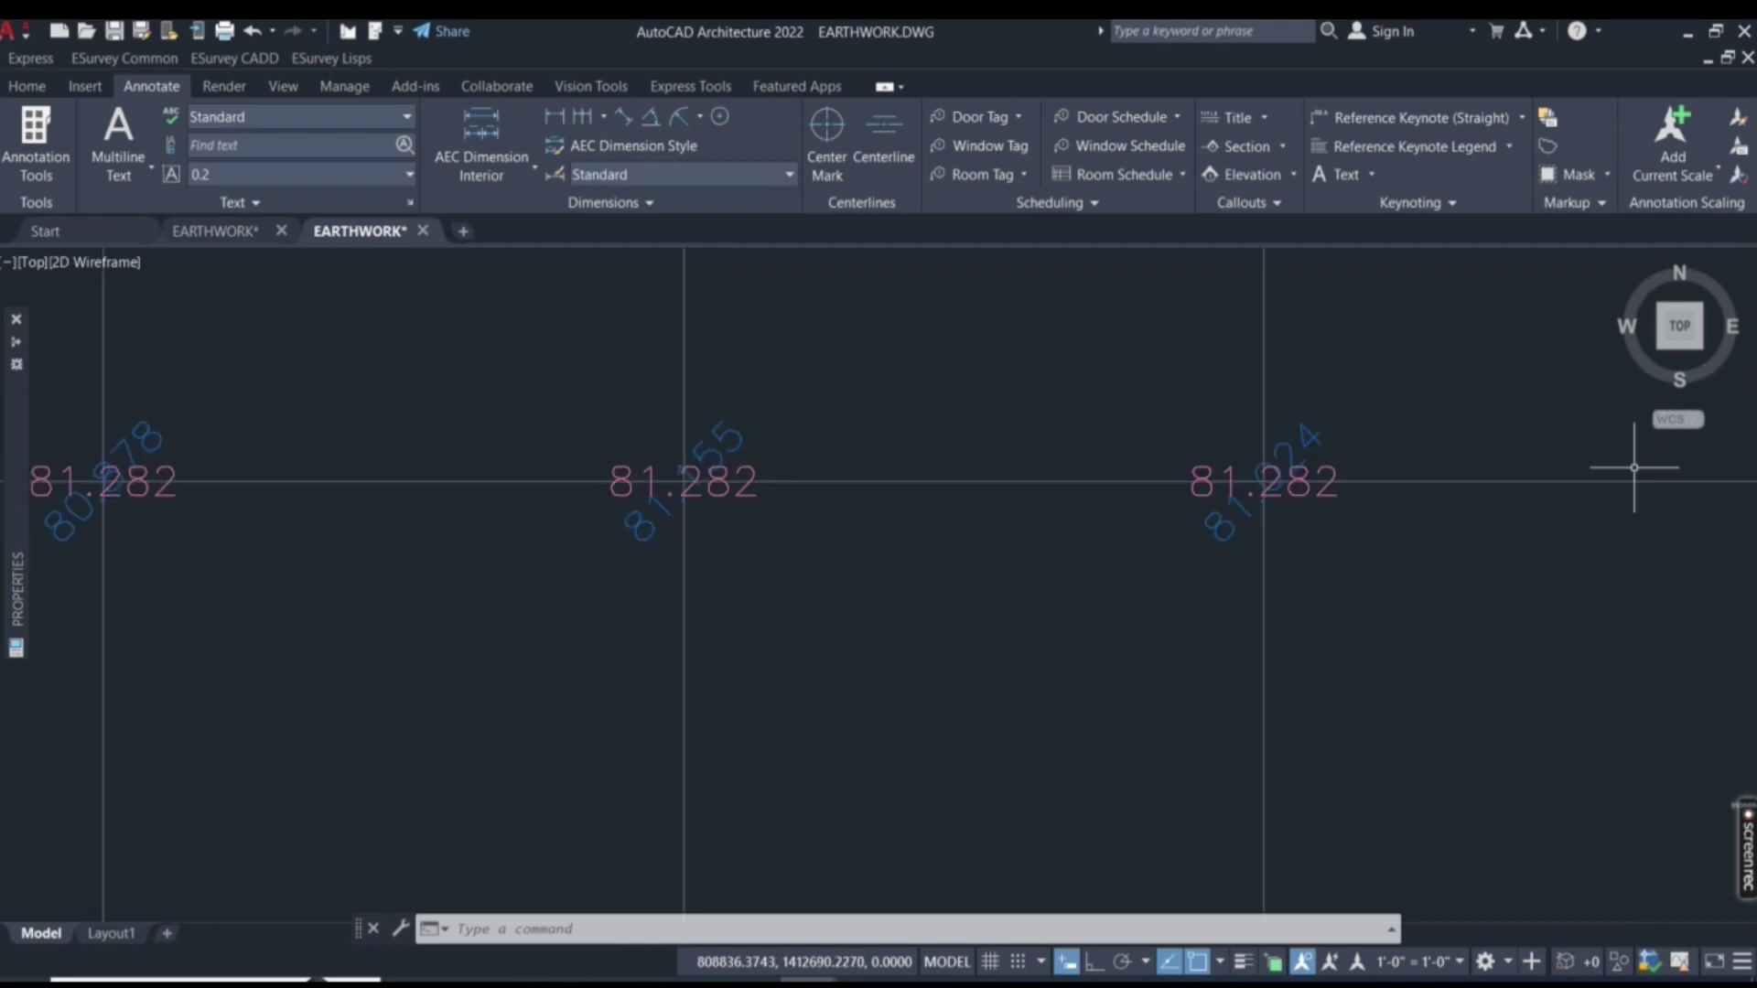
scroll(1025, 484, "down", 6)
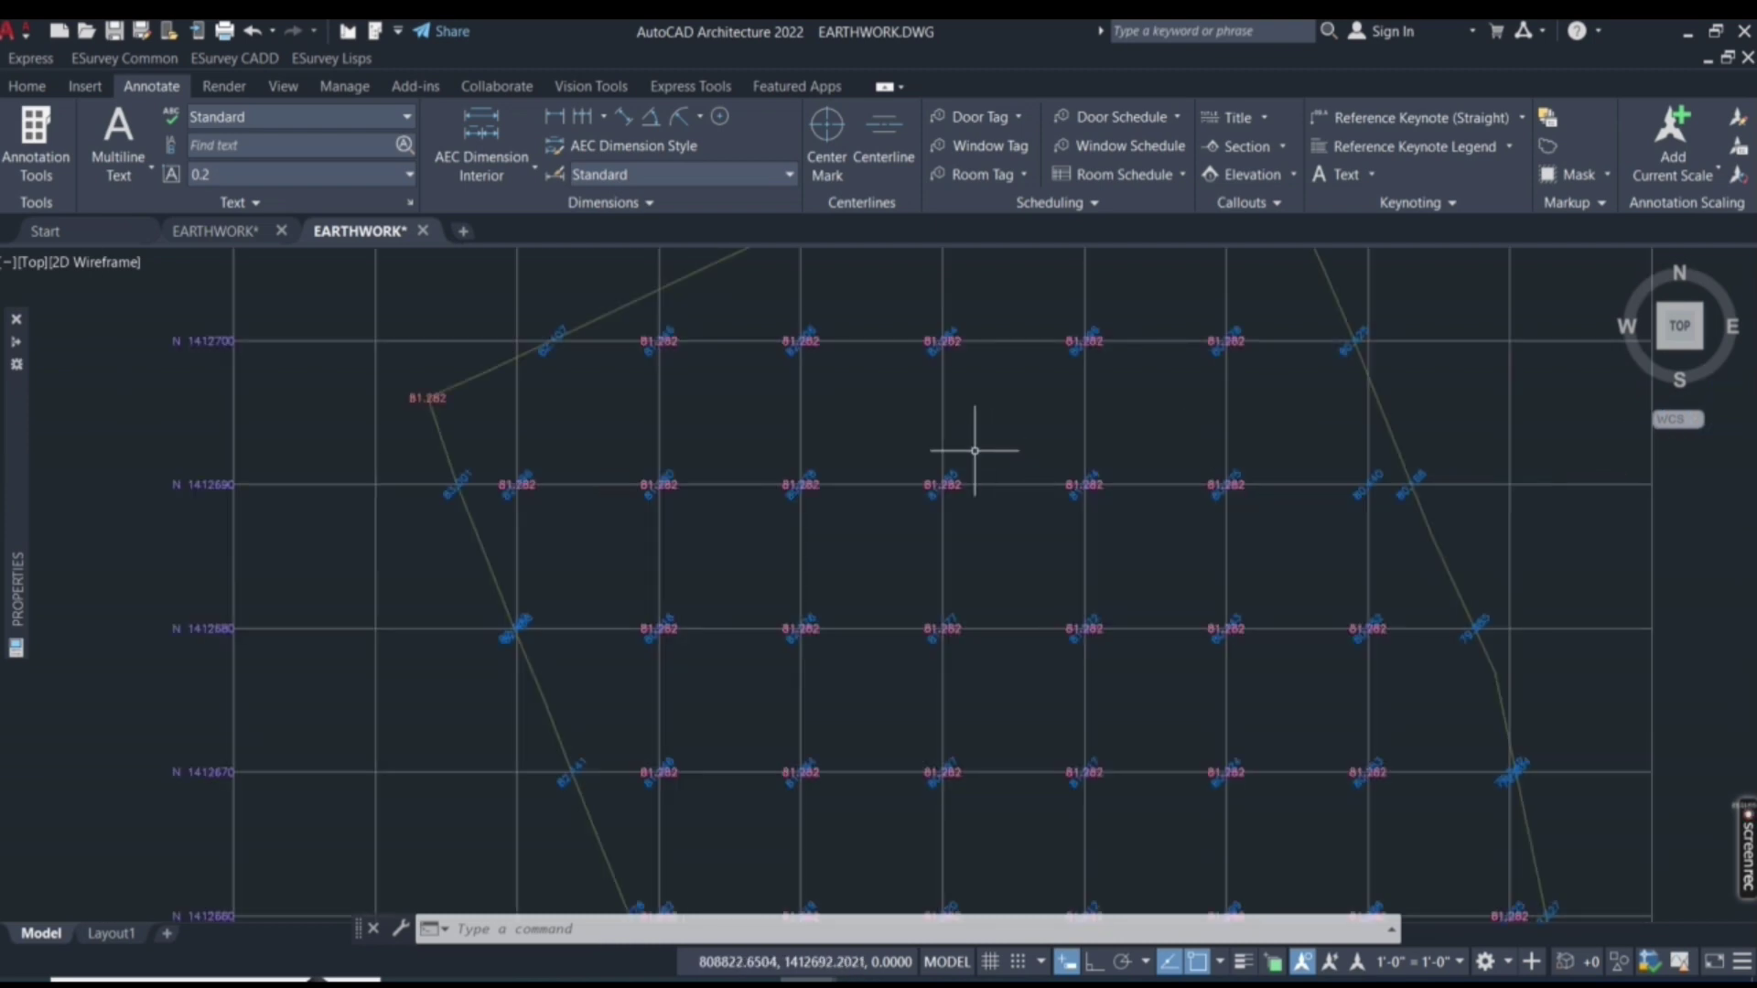
left_click(1688, 31)
Step: Open the Sections drawing full-screen and move the first top section lower down
double_click(347, 316)
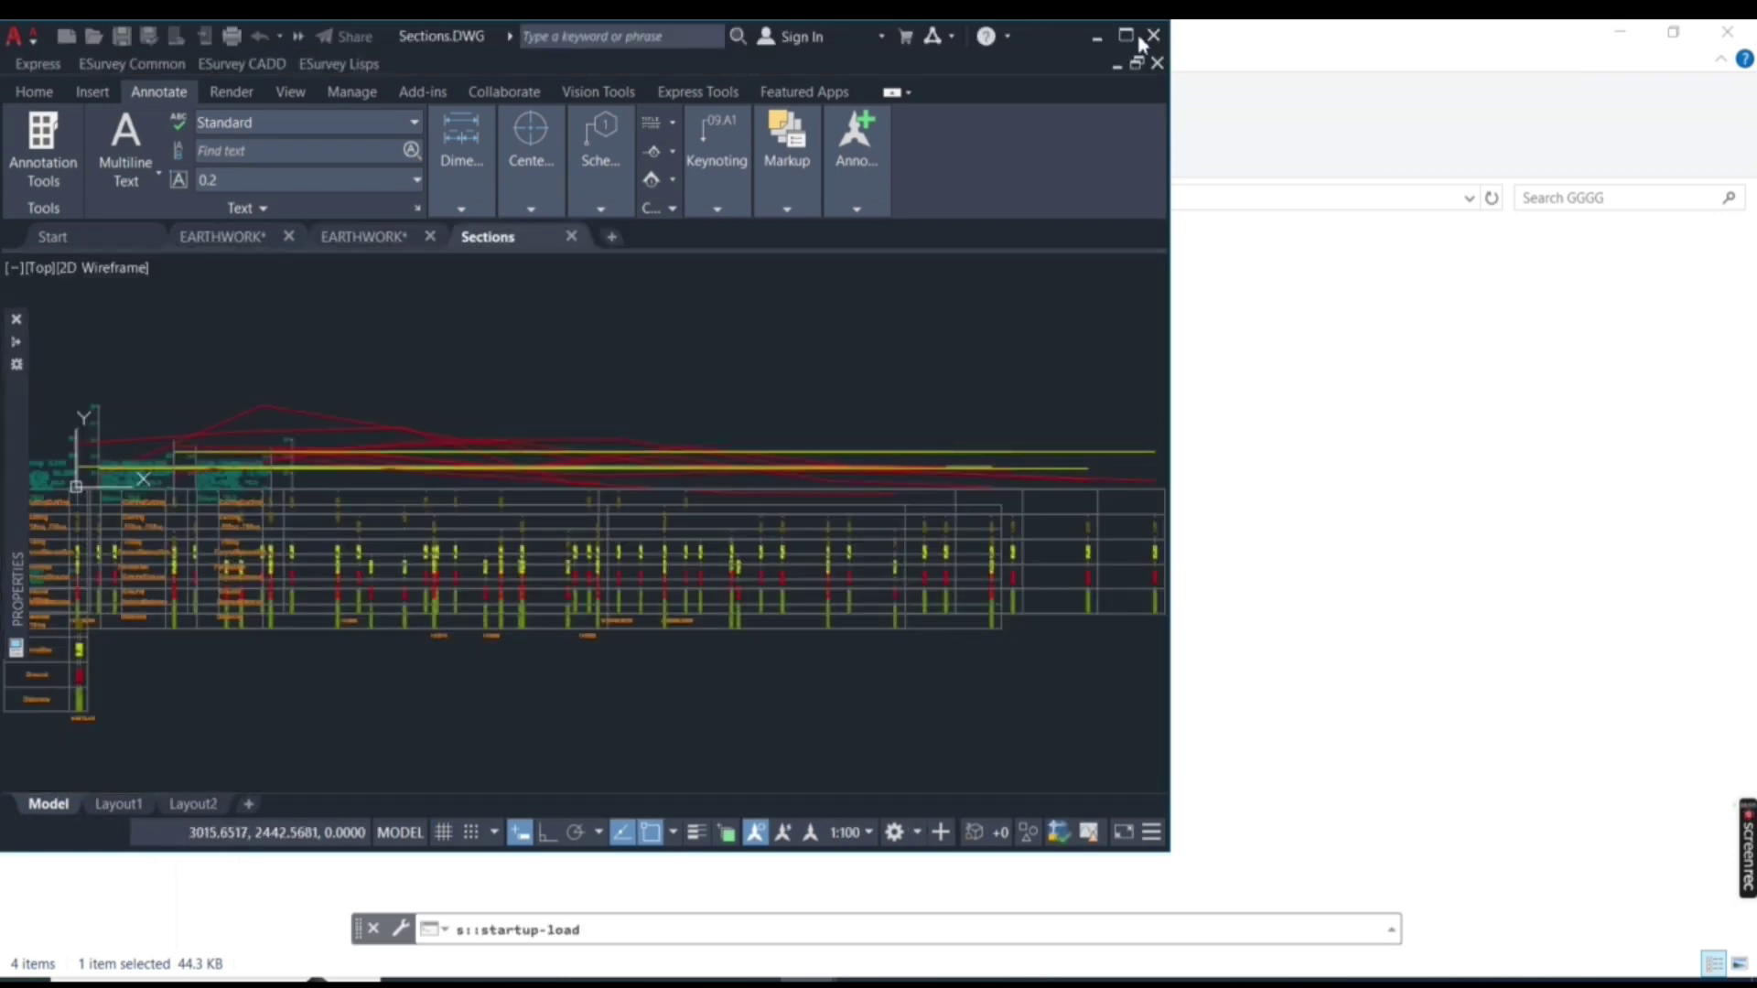
left_click(1127, 35)
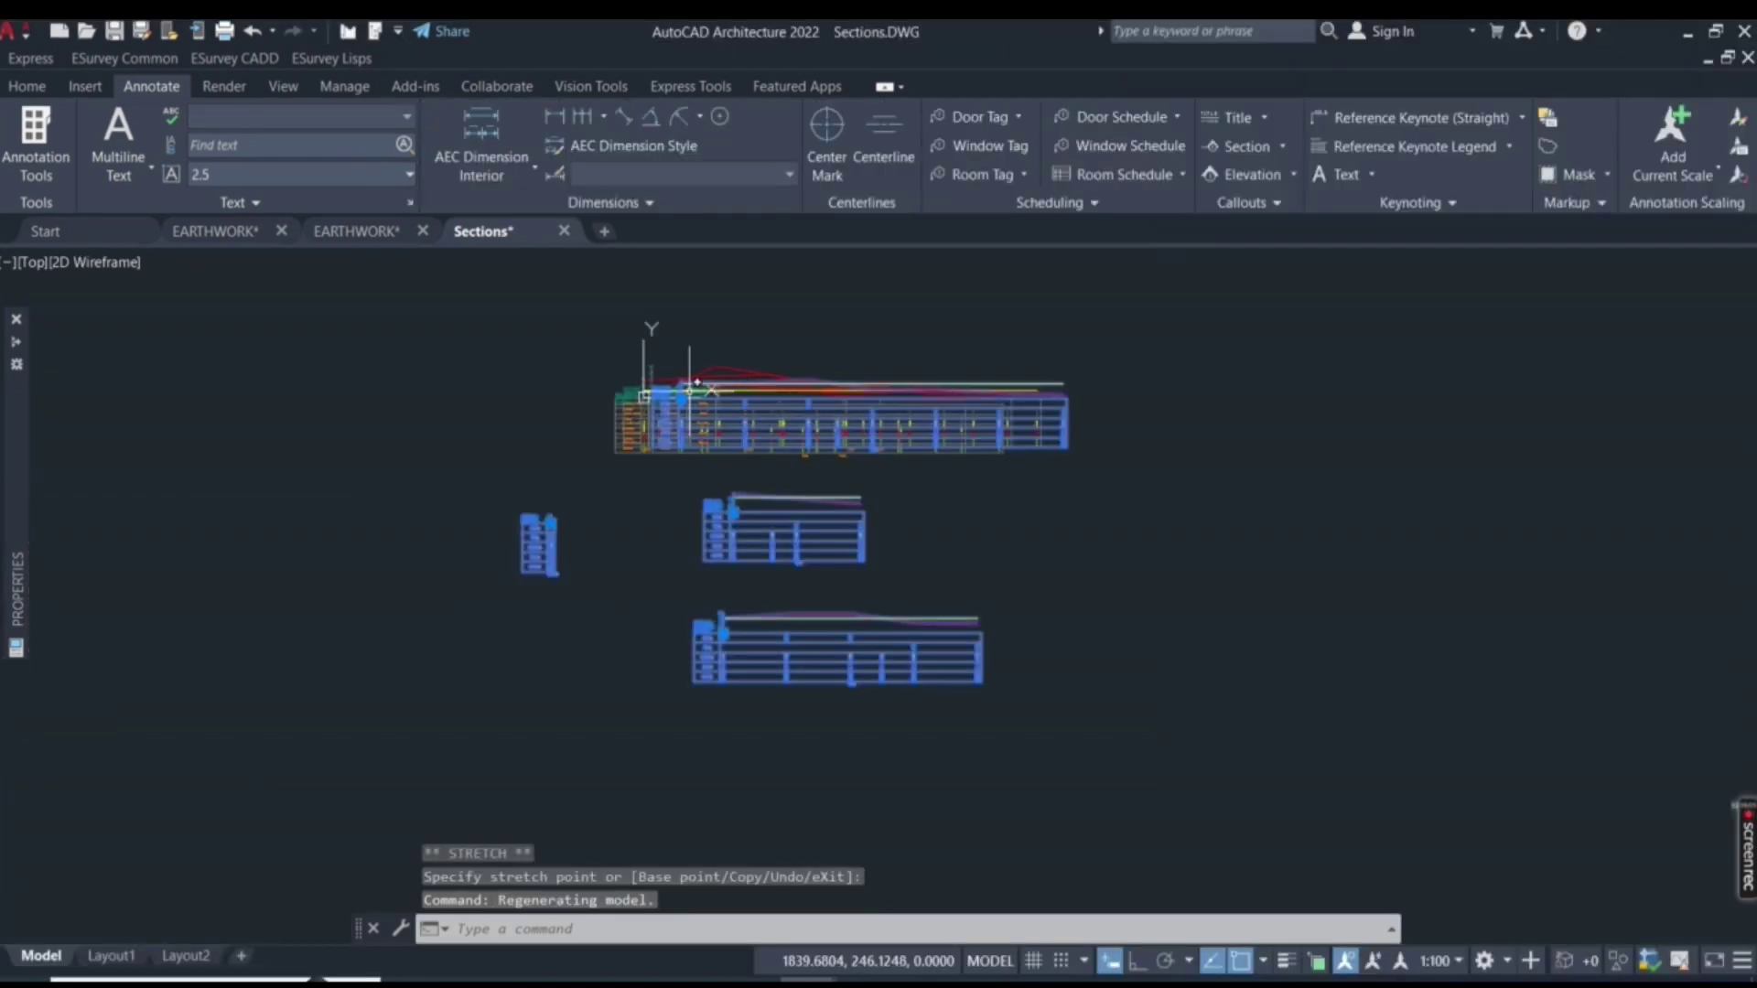
left_click(689, 391)
scroll(677, 377, "down", 2)
scroll(705, 610, "up", 4)
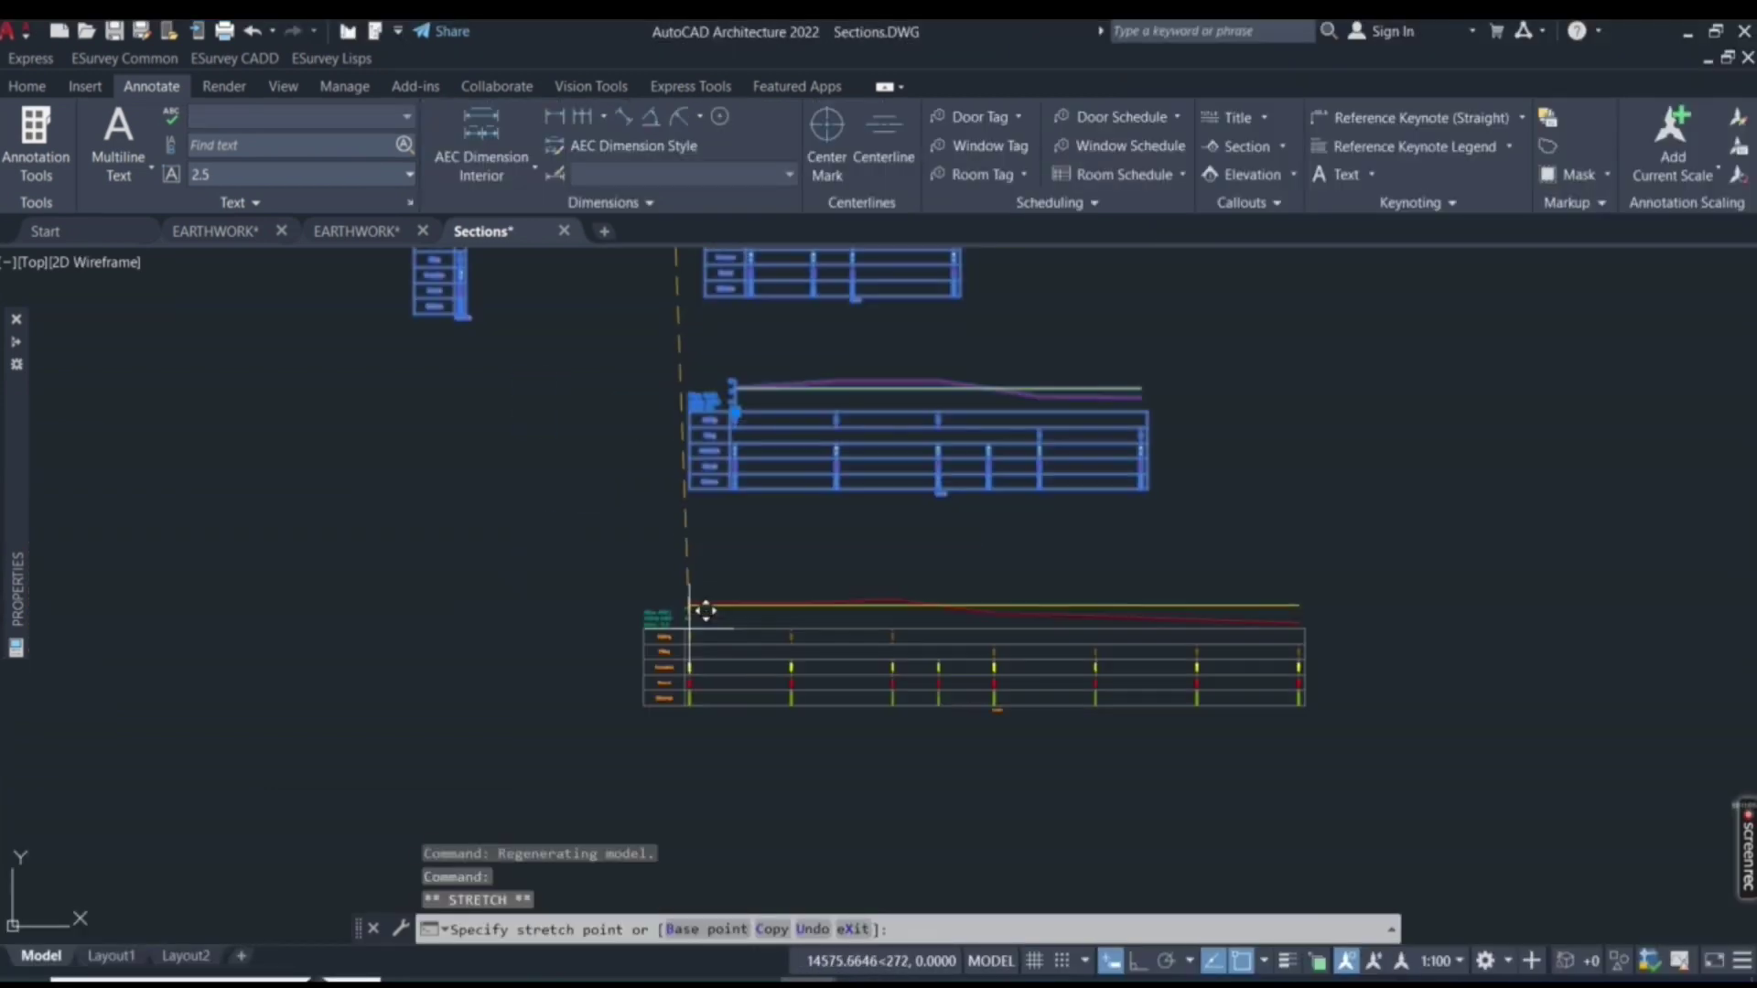
left_click(744, 538)
scroll(824, 494, "down", 4)
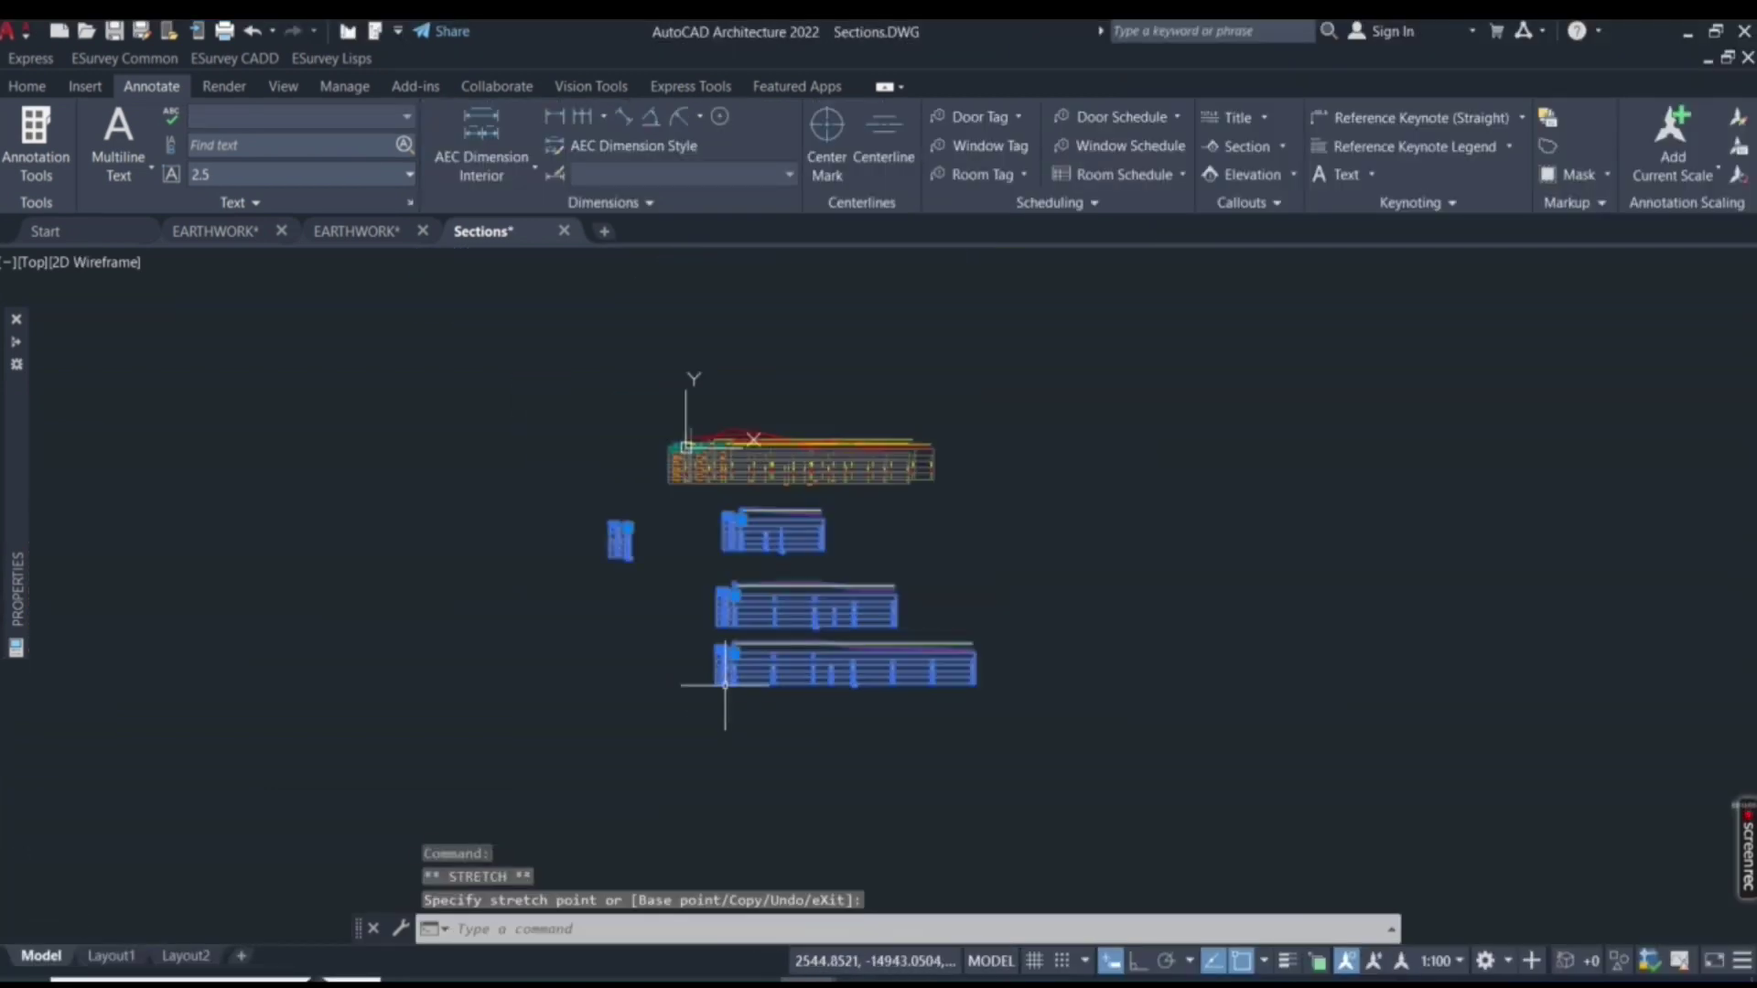
left_click(842, 465)
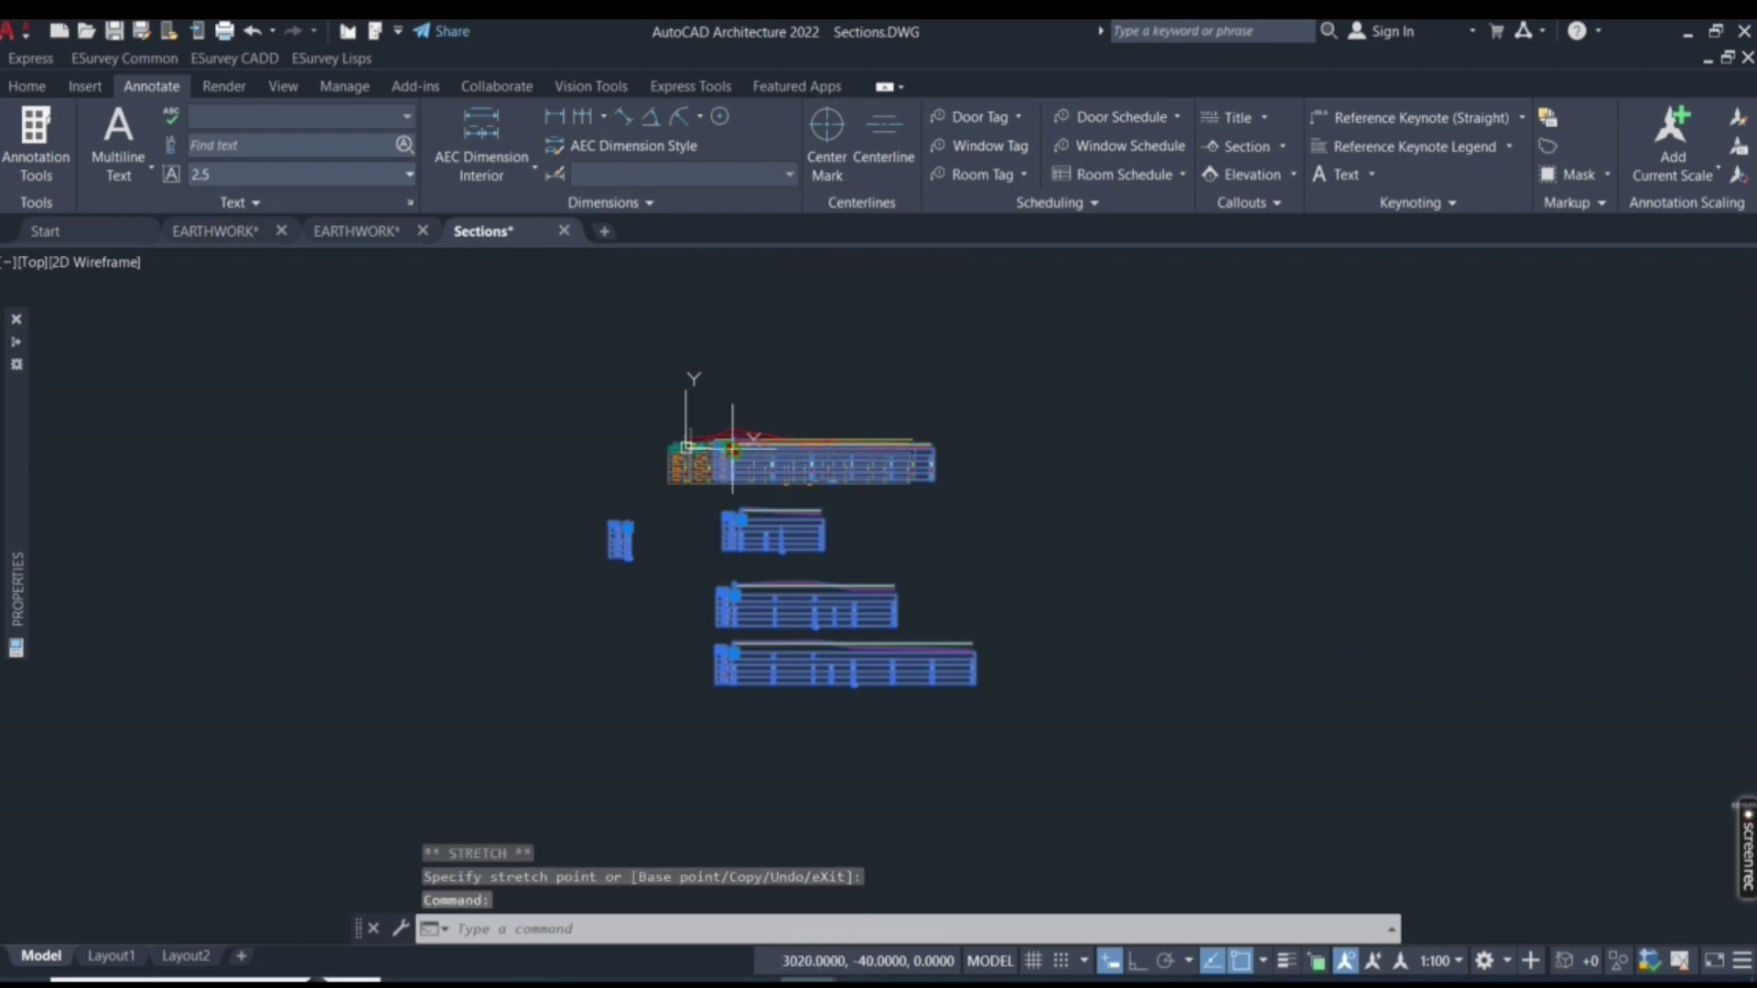
Step: Move the next two top sections below the bottom of the stack
left_click(732, 449)
left_click(741, 717)
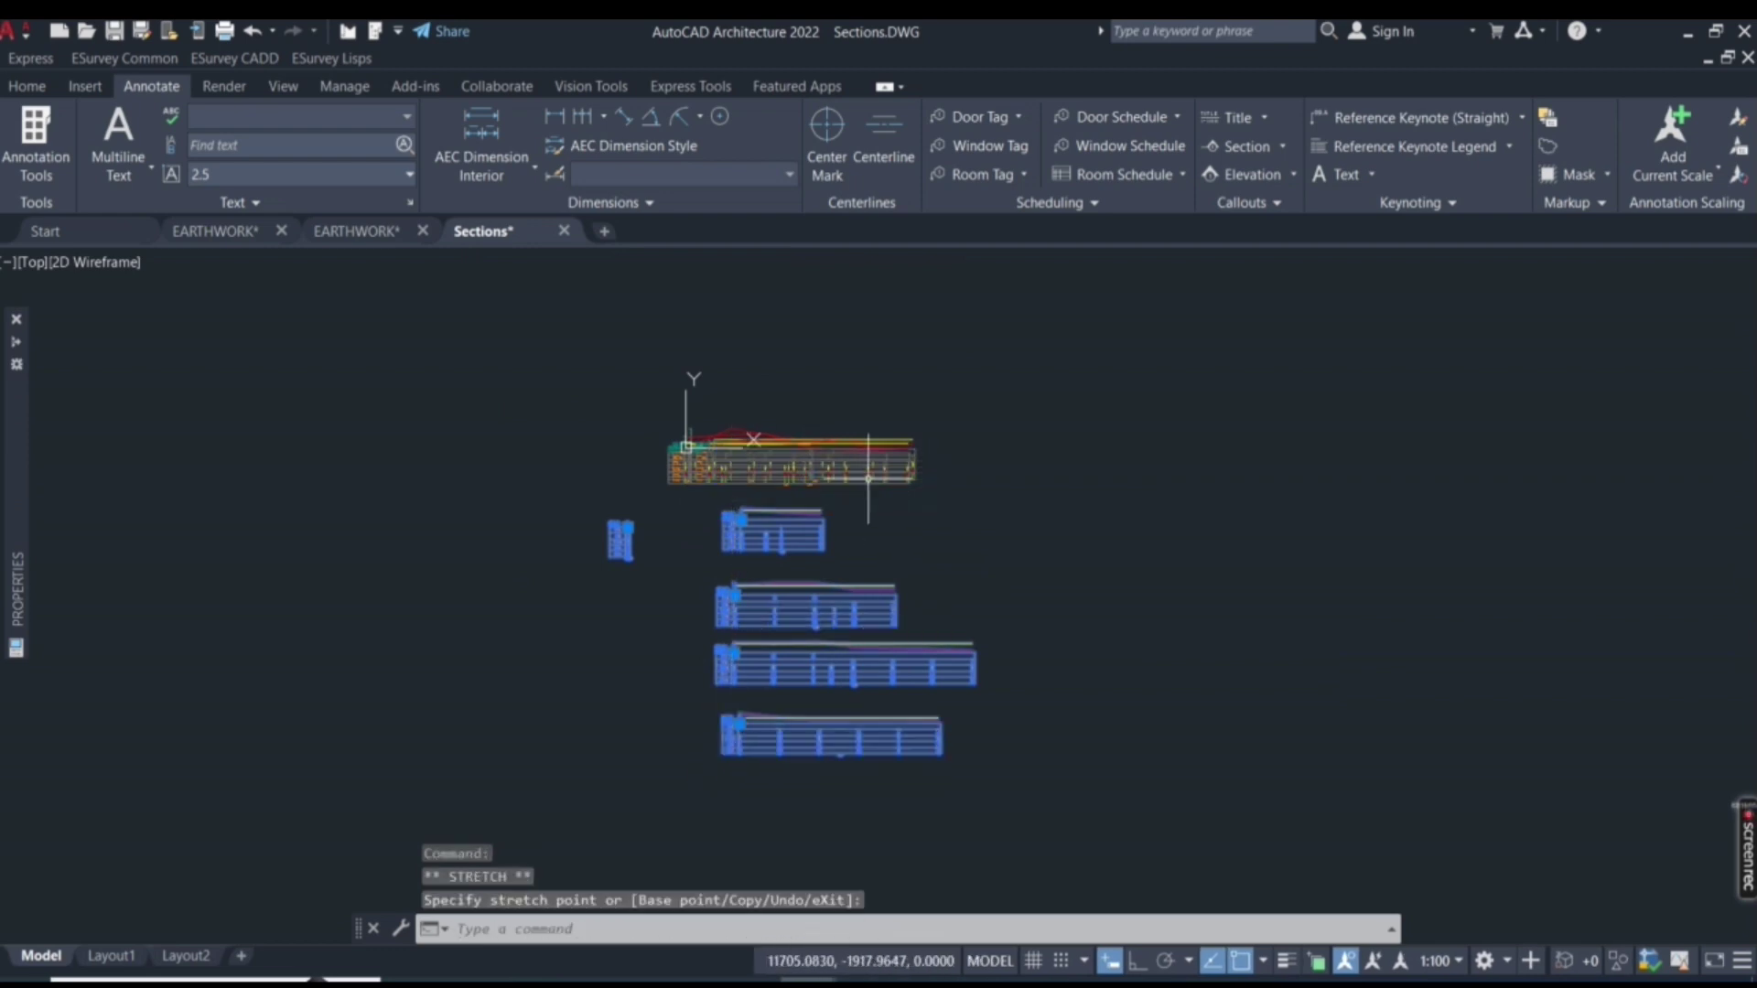
left_click(691, 448)
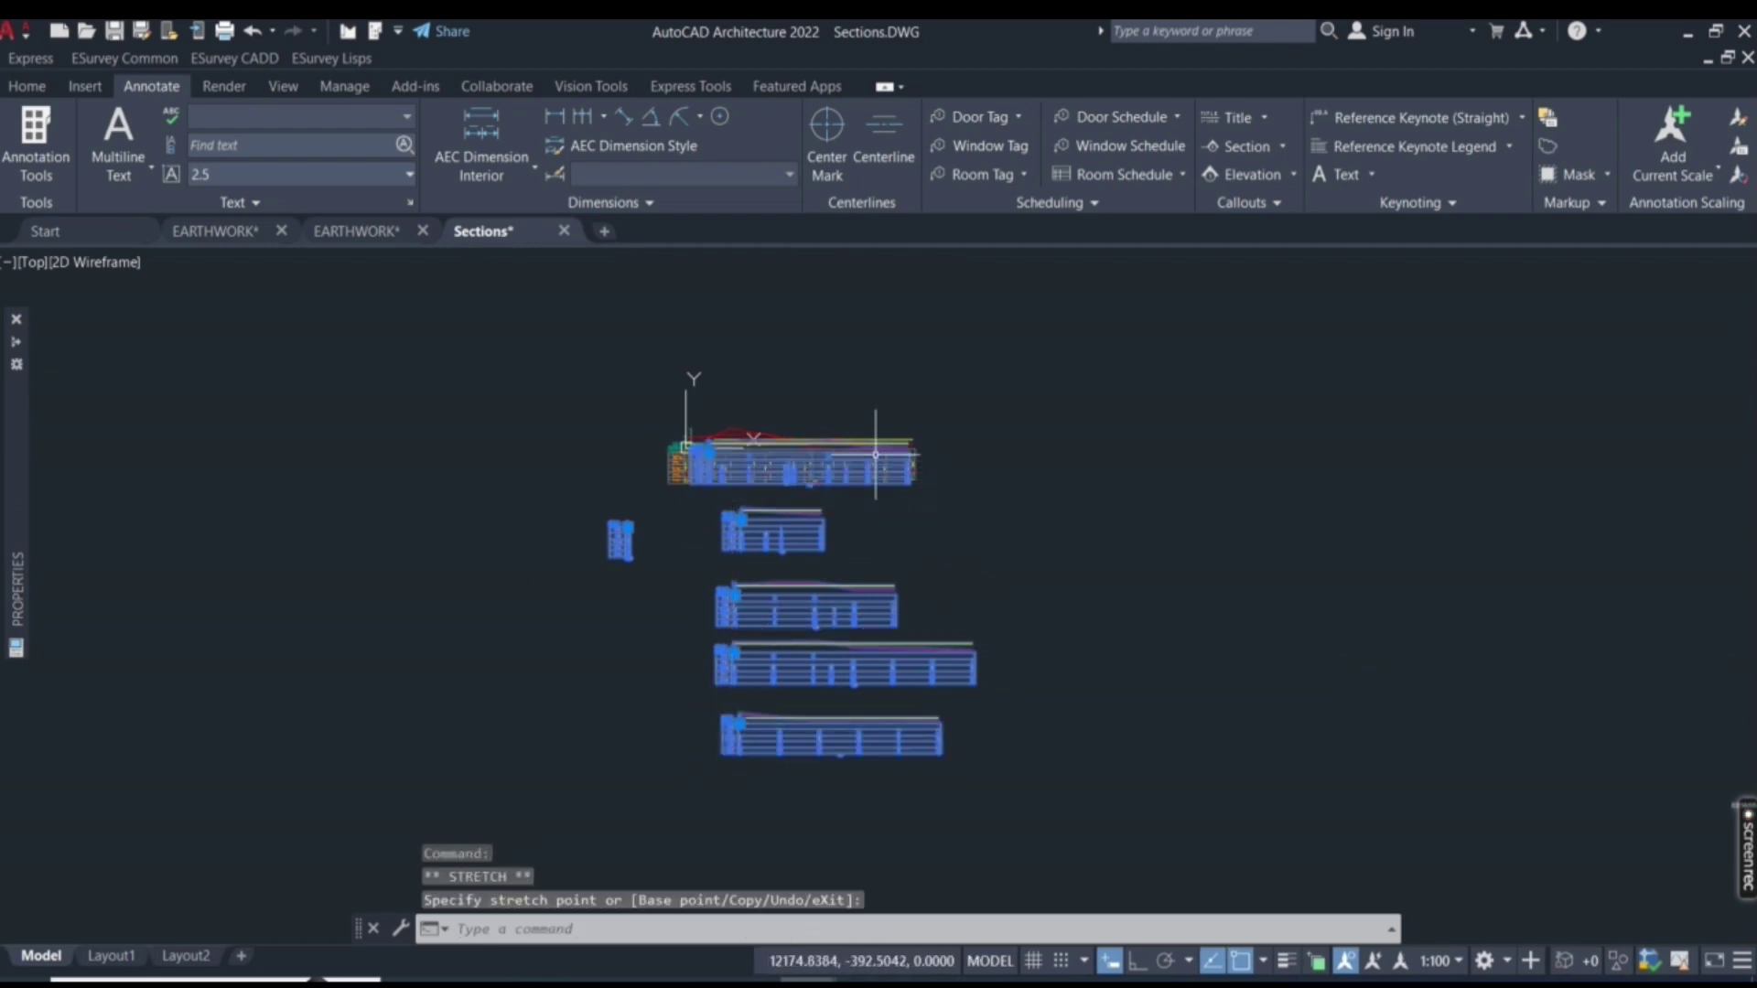
left_click(709, 451)
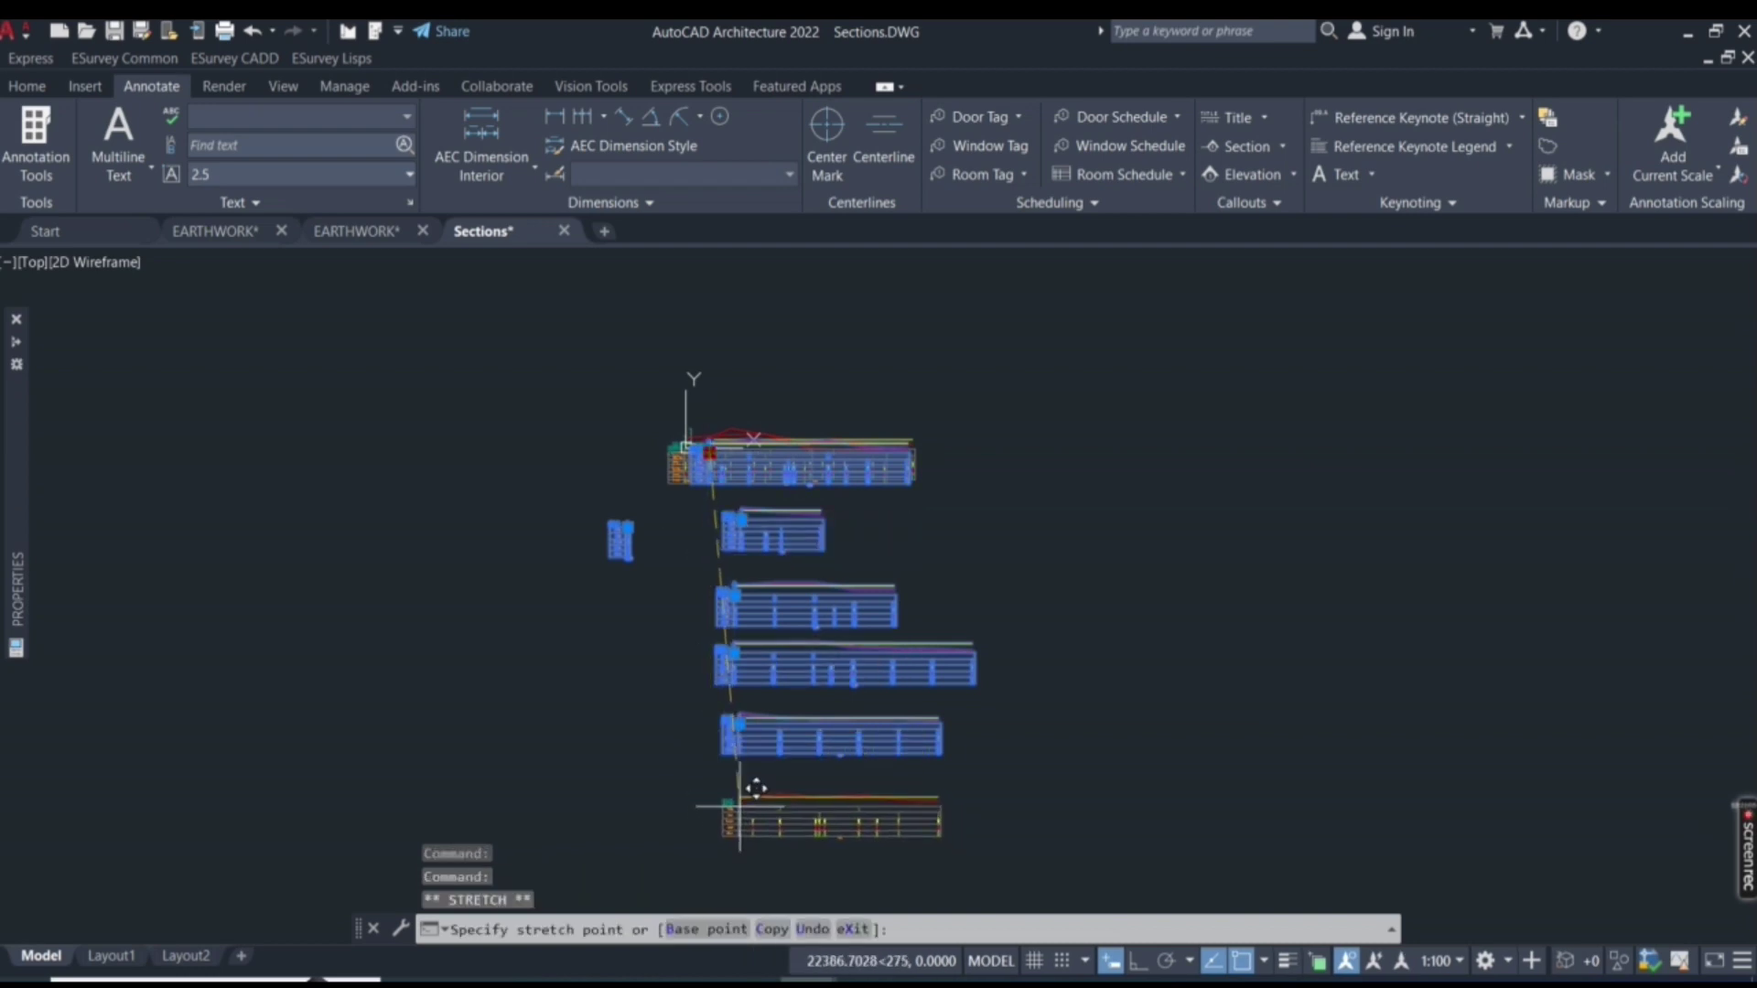
left_click(755, 788)
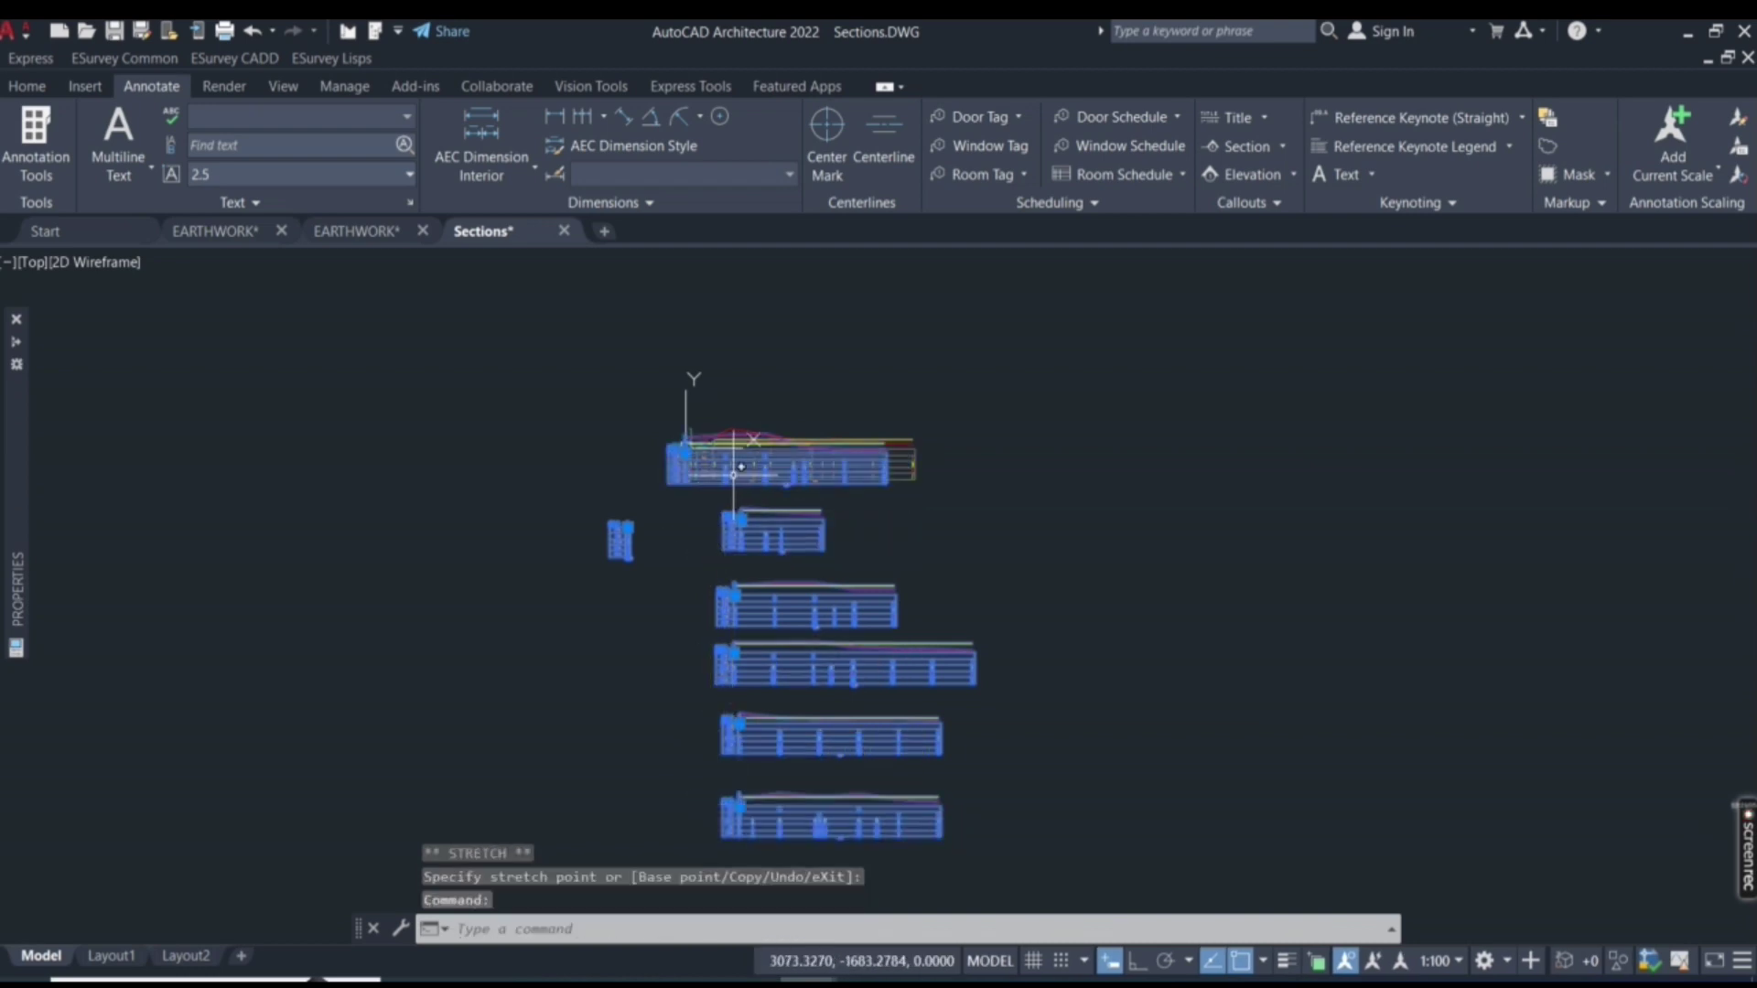
key("Escape")
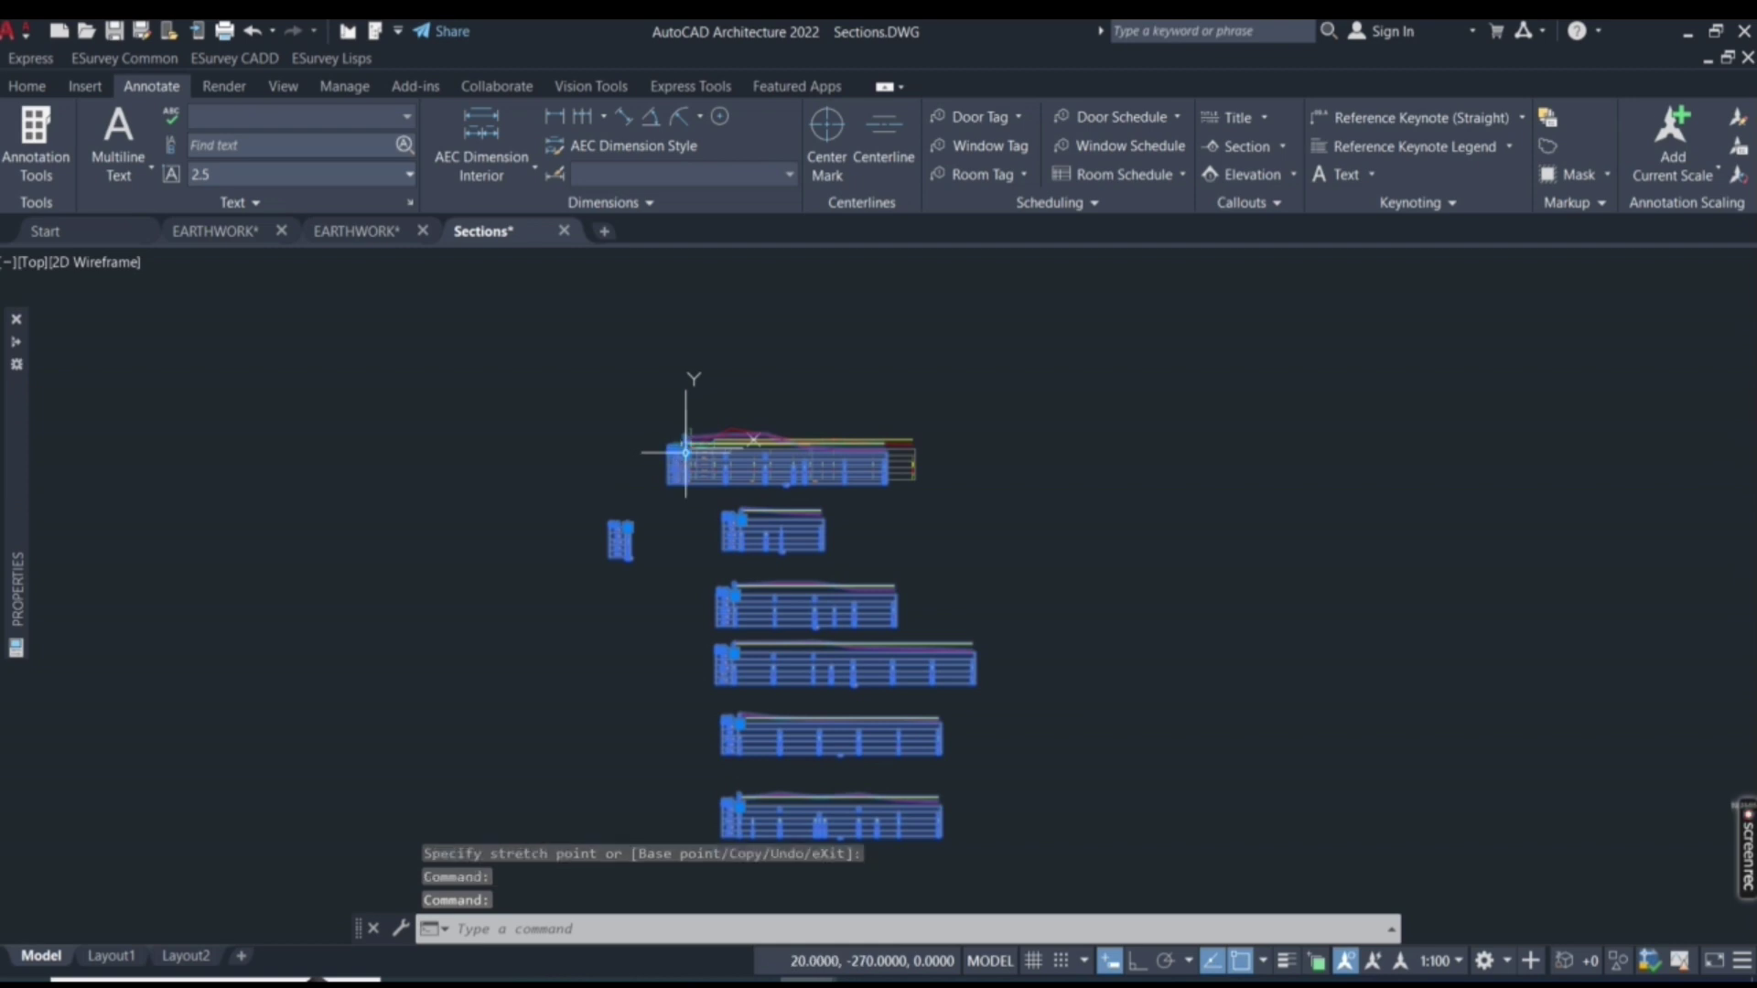
Step: Move another top section down to the bottom of the stack
left_click(685, 451)
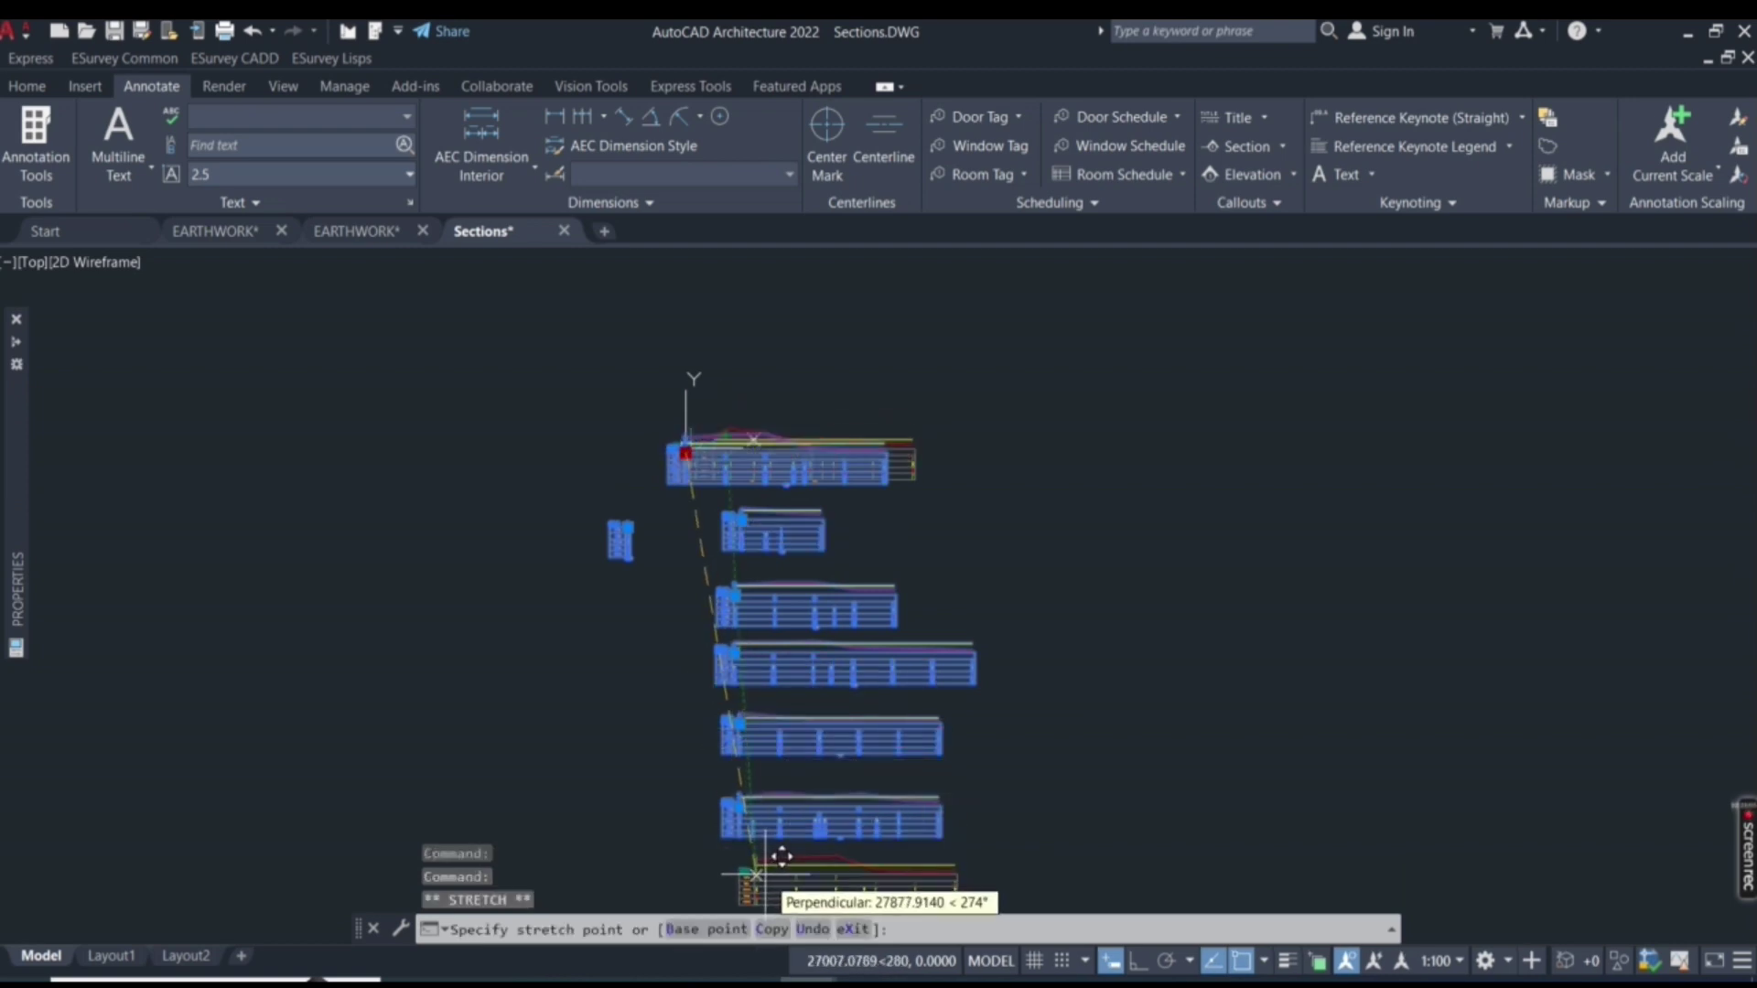
left_click(755, 874)
scroll(722, 492, "up", 6)
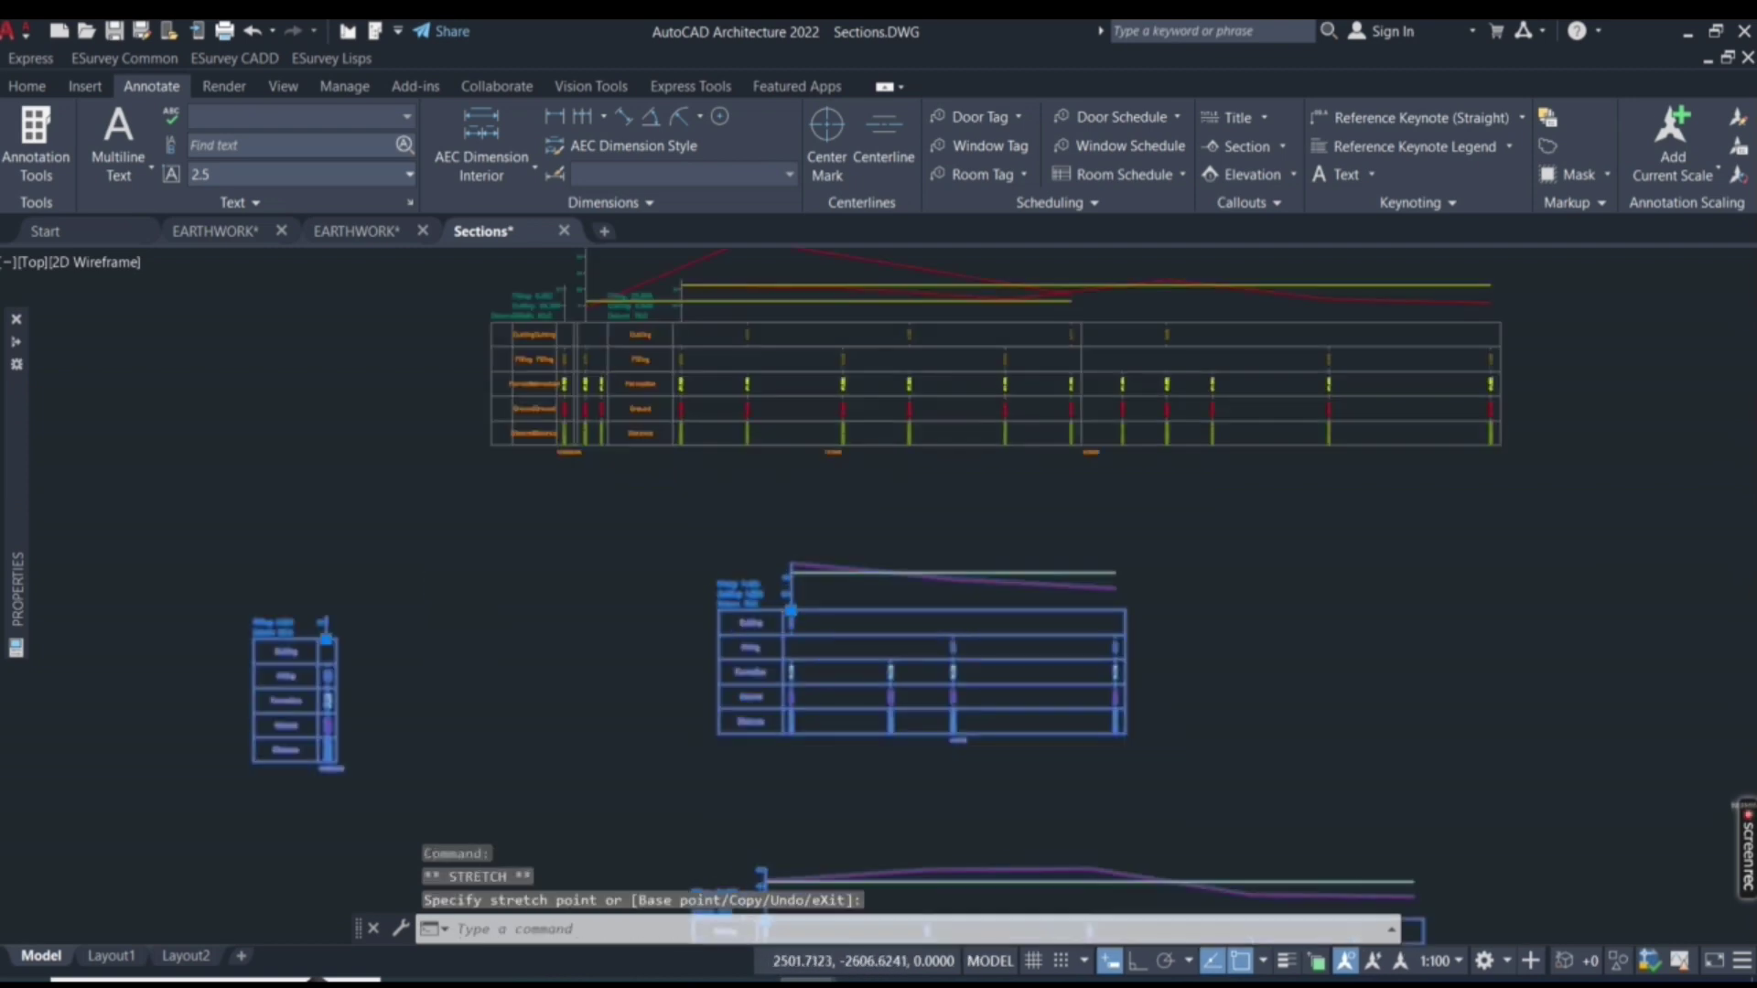
scroll(719, 491, "up", 2)
scroll(719, 490, "down", 5)
scroll(732, 458, "up", 5)
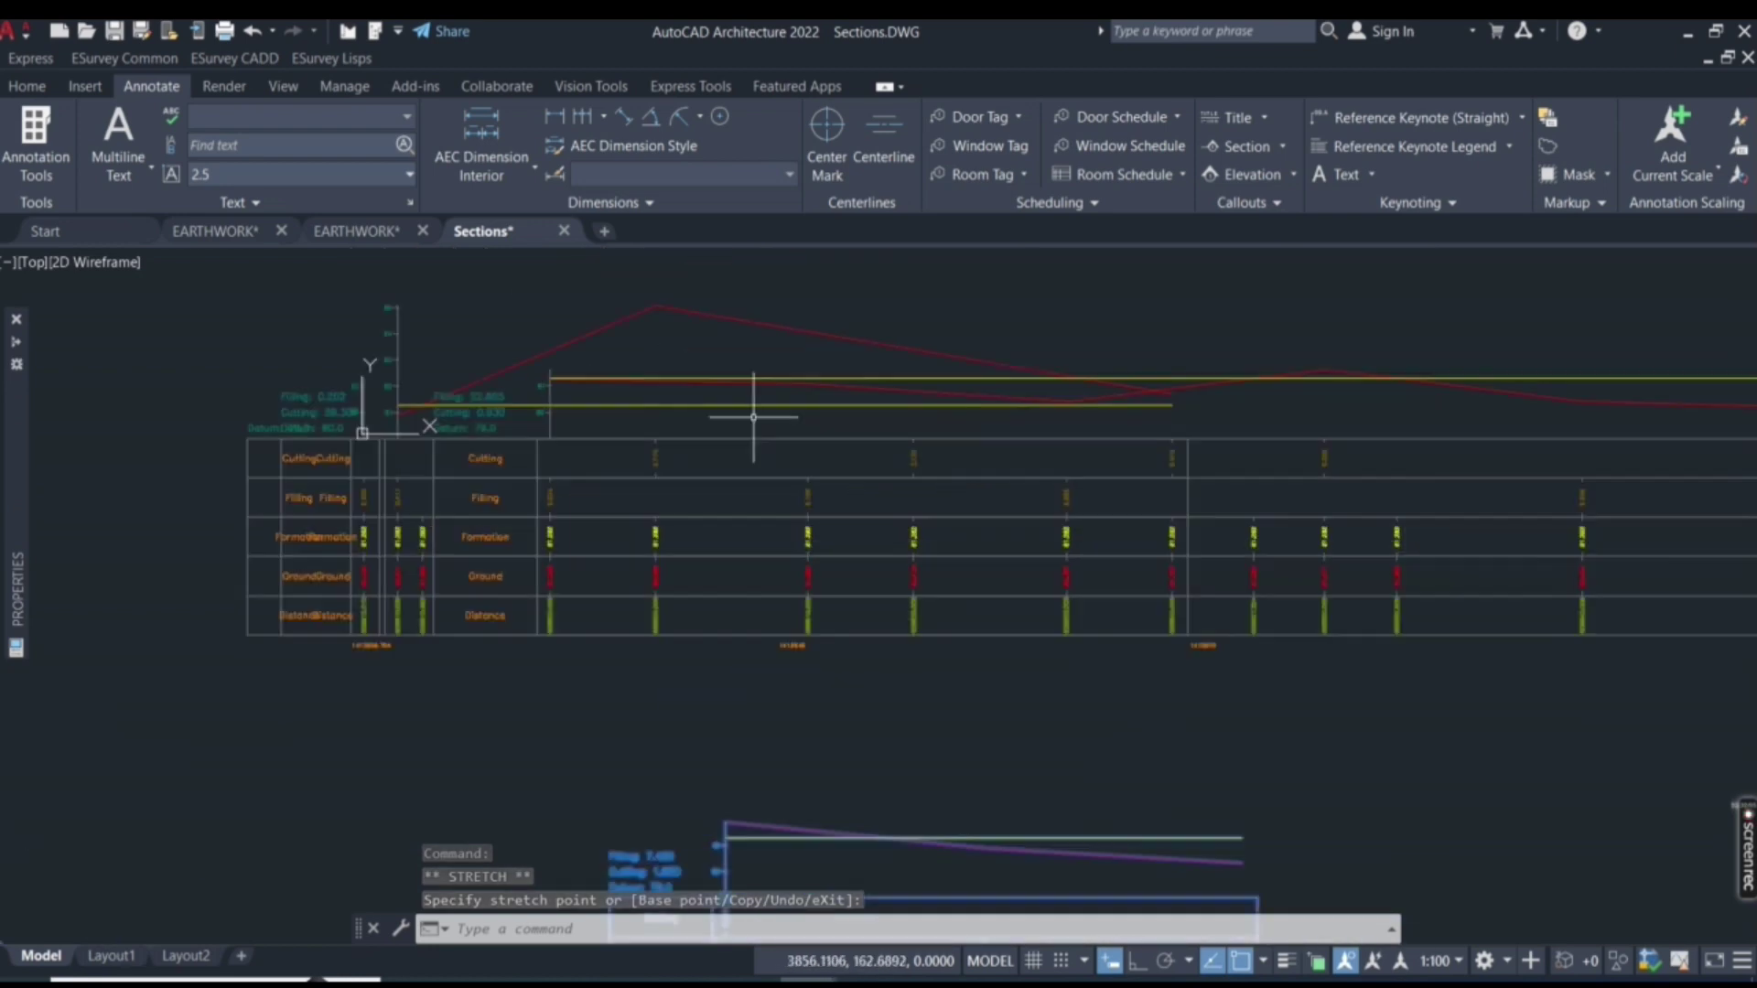
scroll(753, 418, "up", 2)
scroll(909, 365, "down", 2)
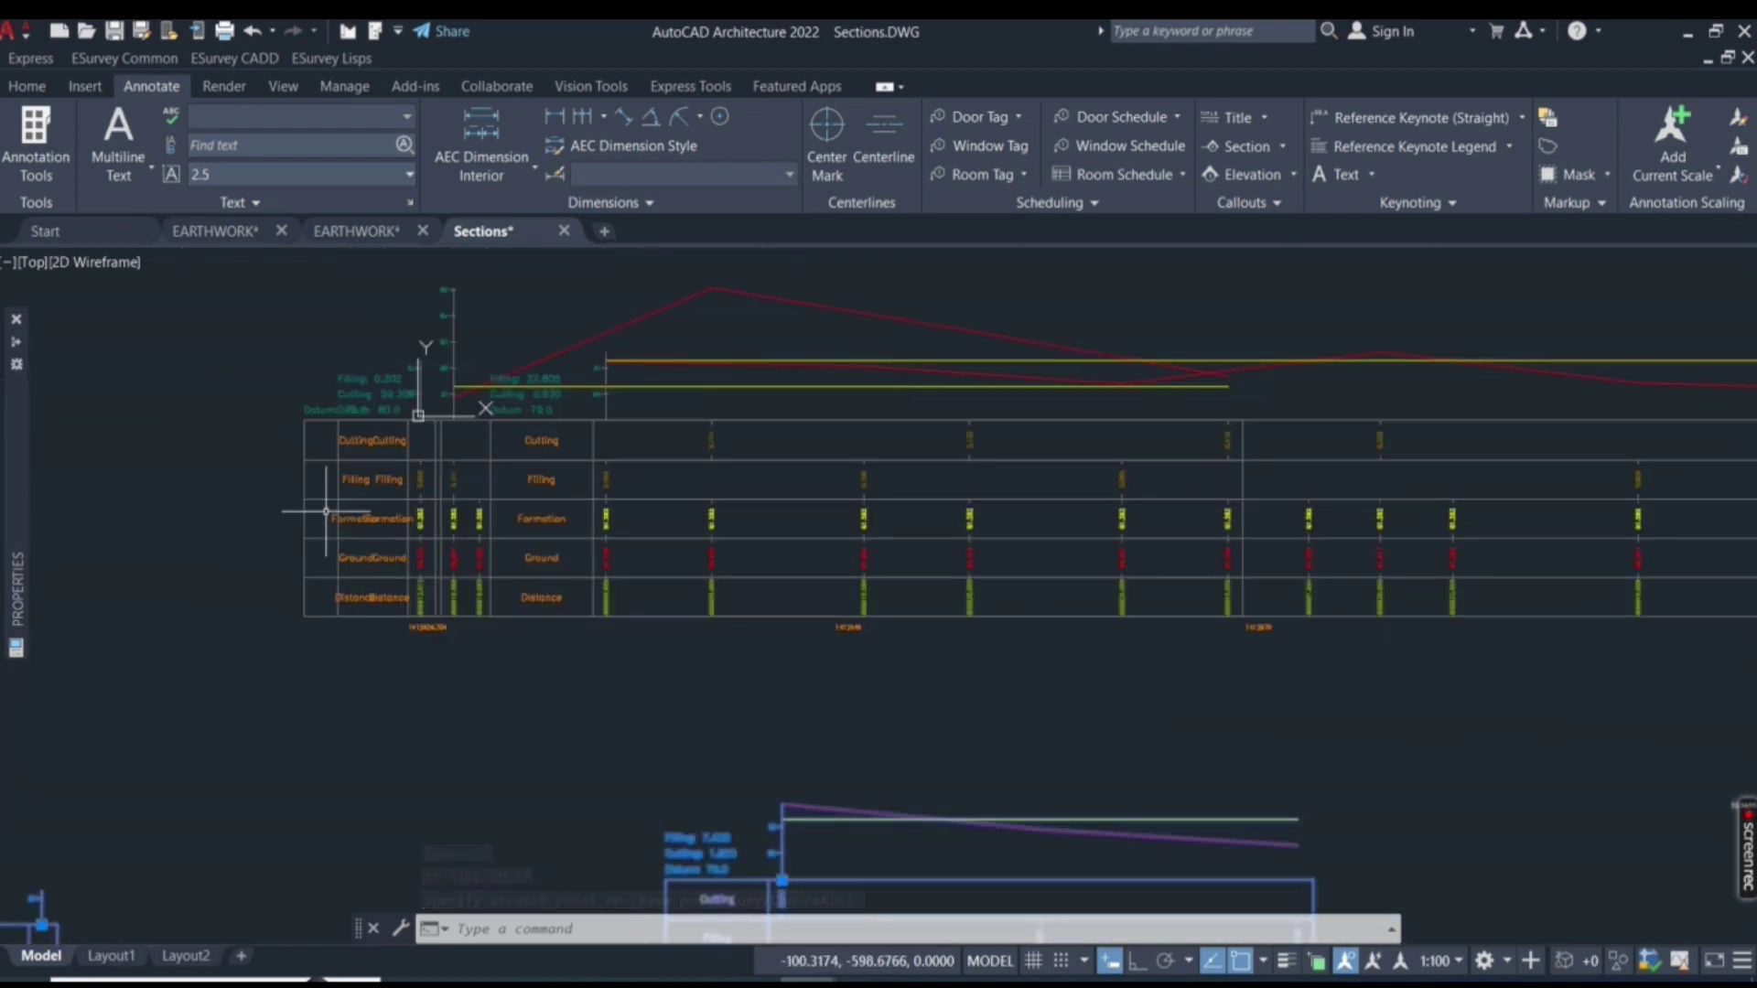
Step: Stretch the top section's table and profile down to a new position at the bottom
left_click(381, 436)
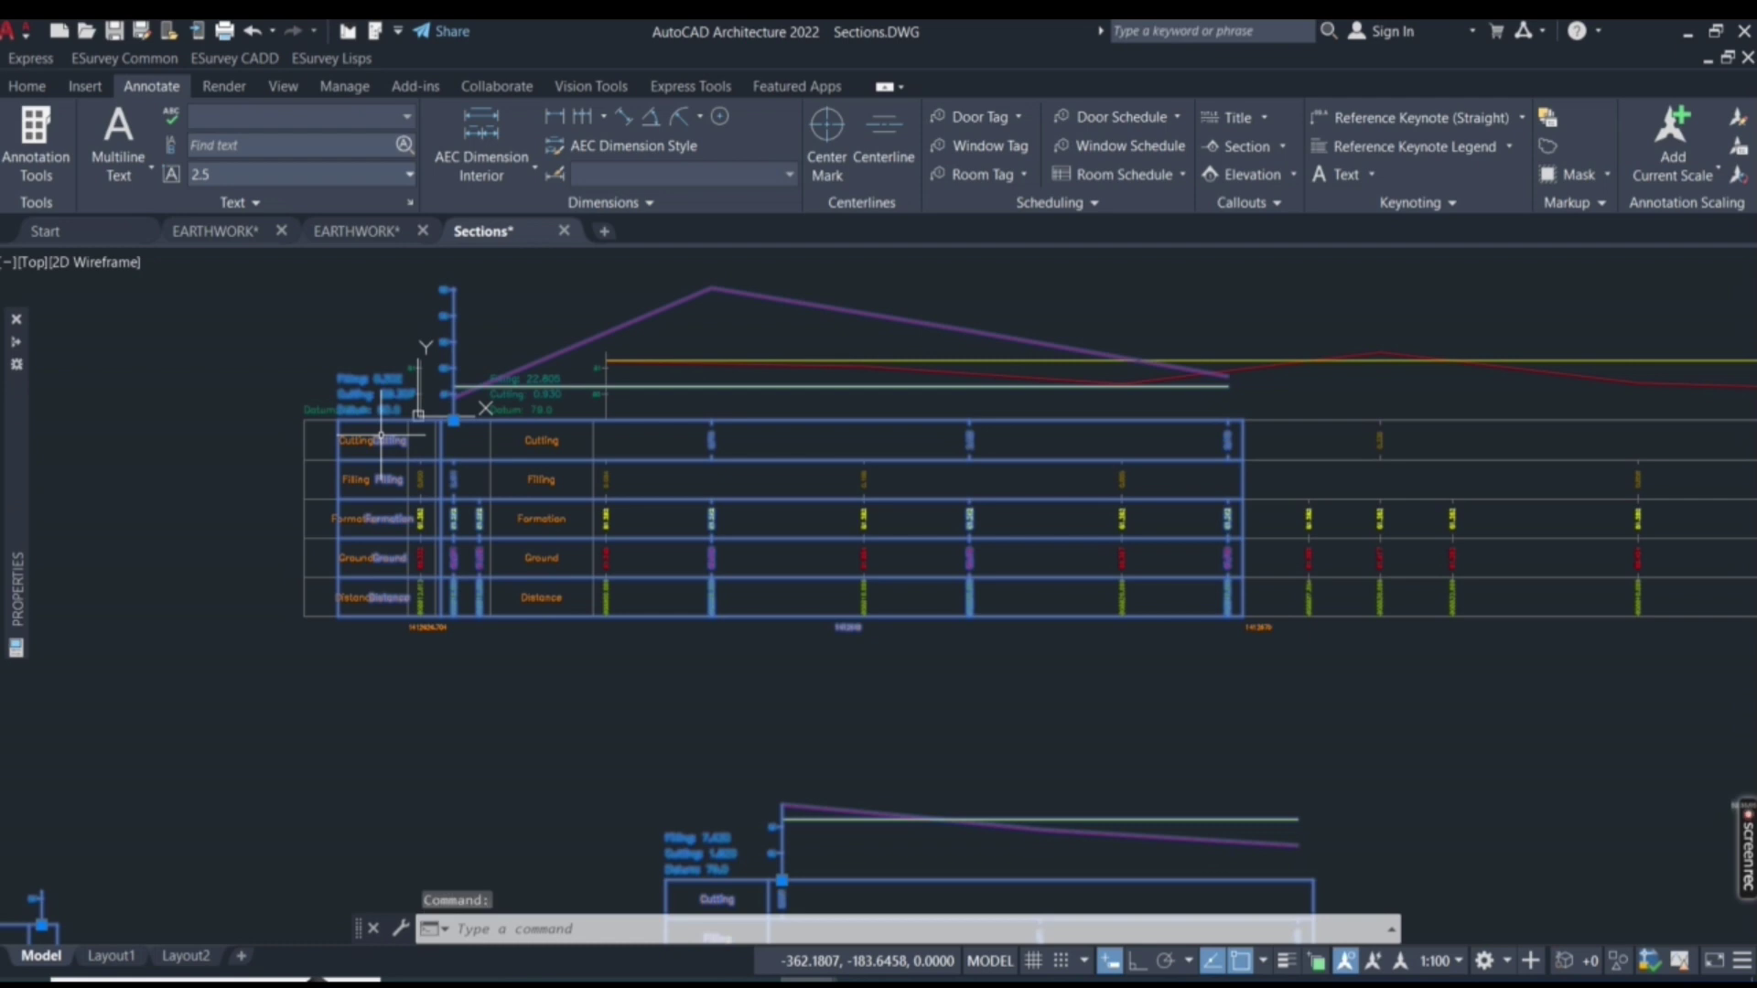
left_click(453, 421)
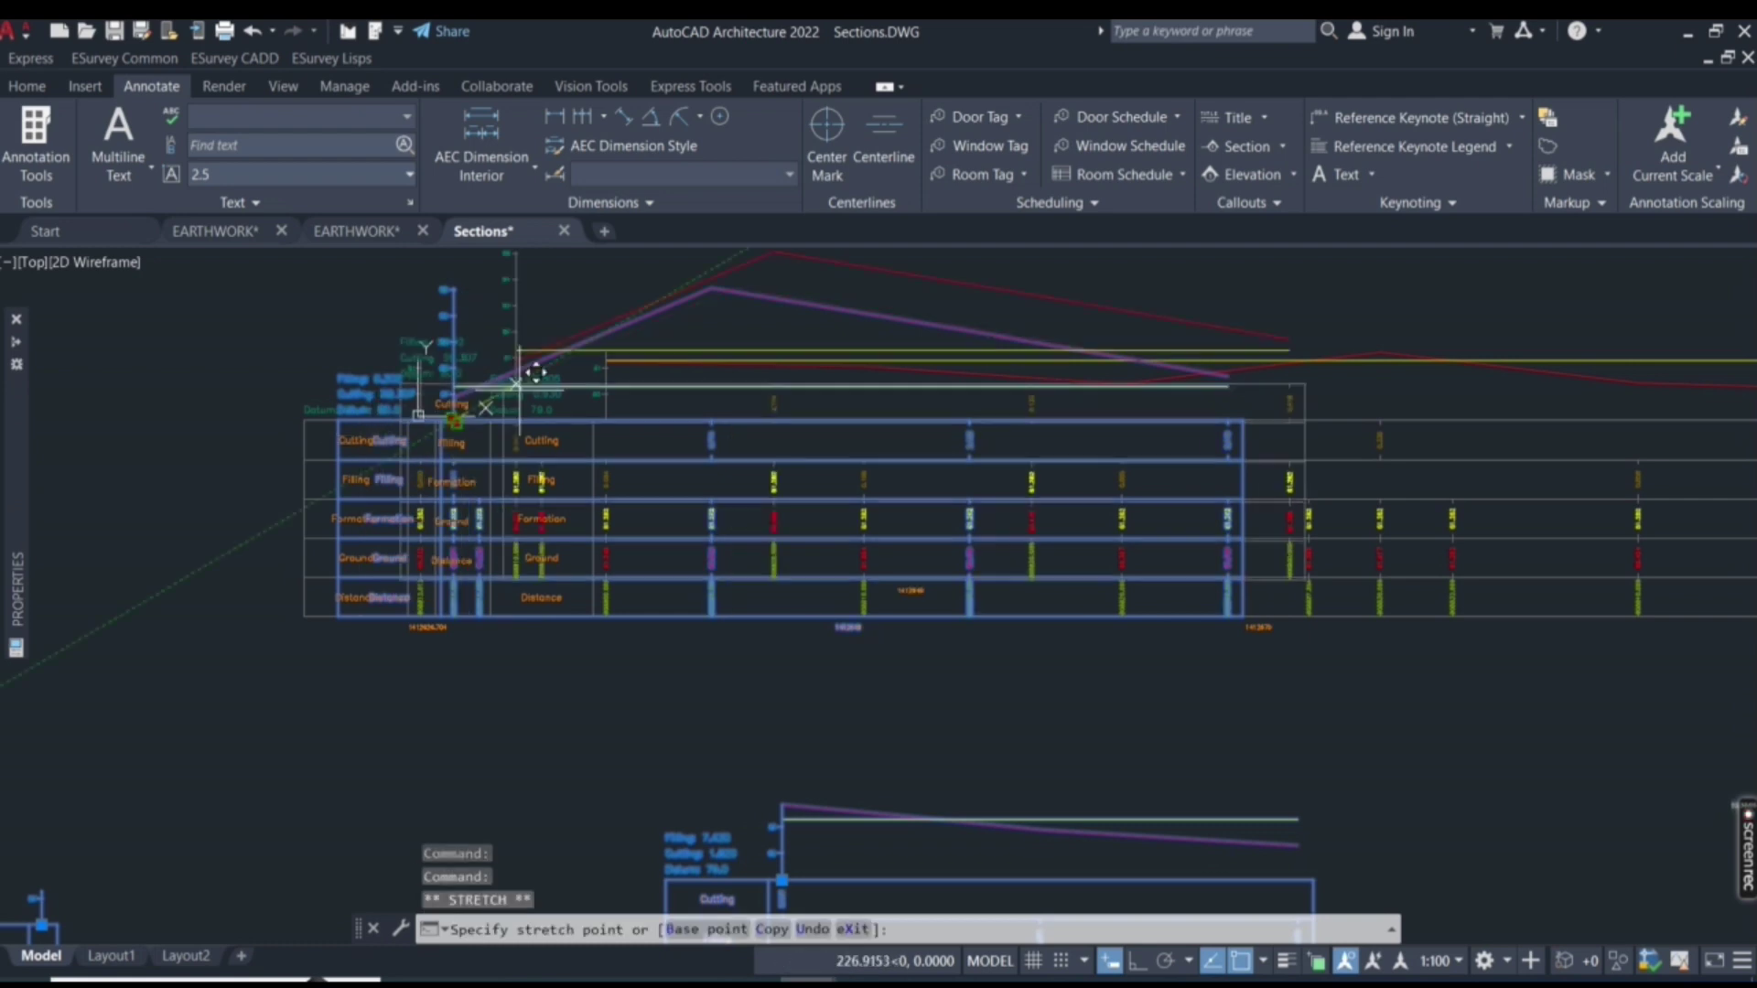
scroll(549, 370, "down", 2)
scroll(563, 366, "down", 5)
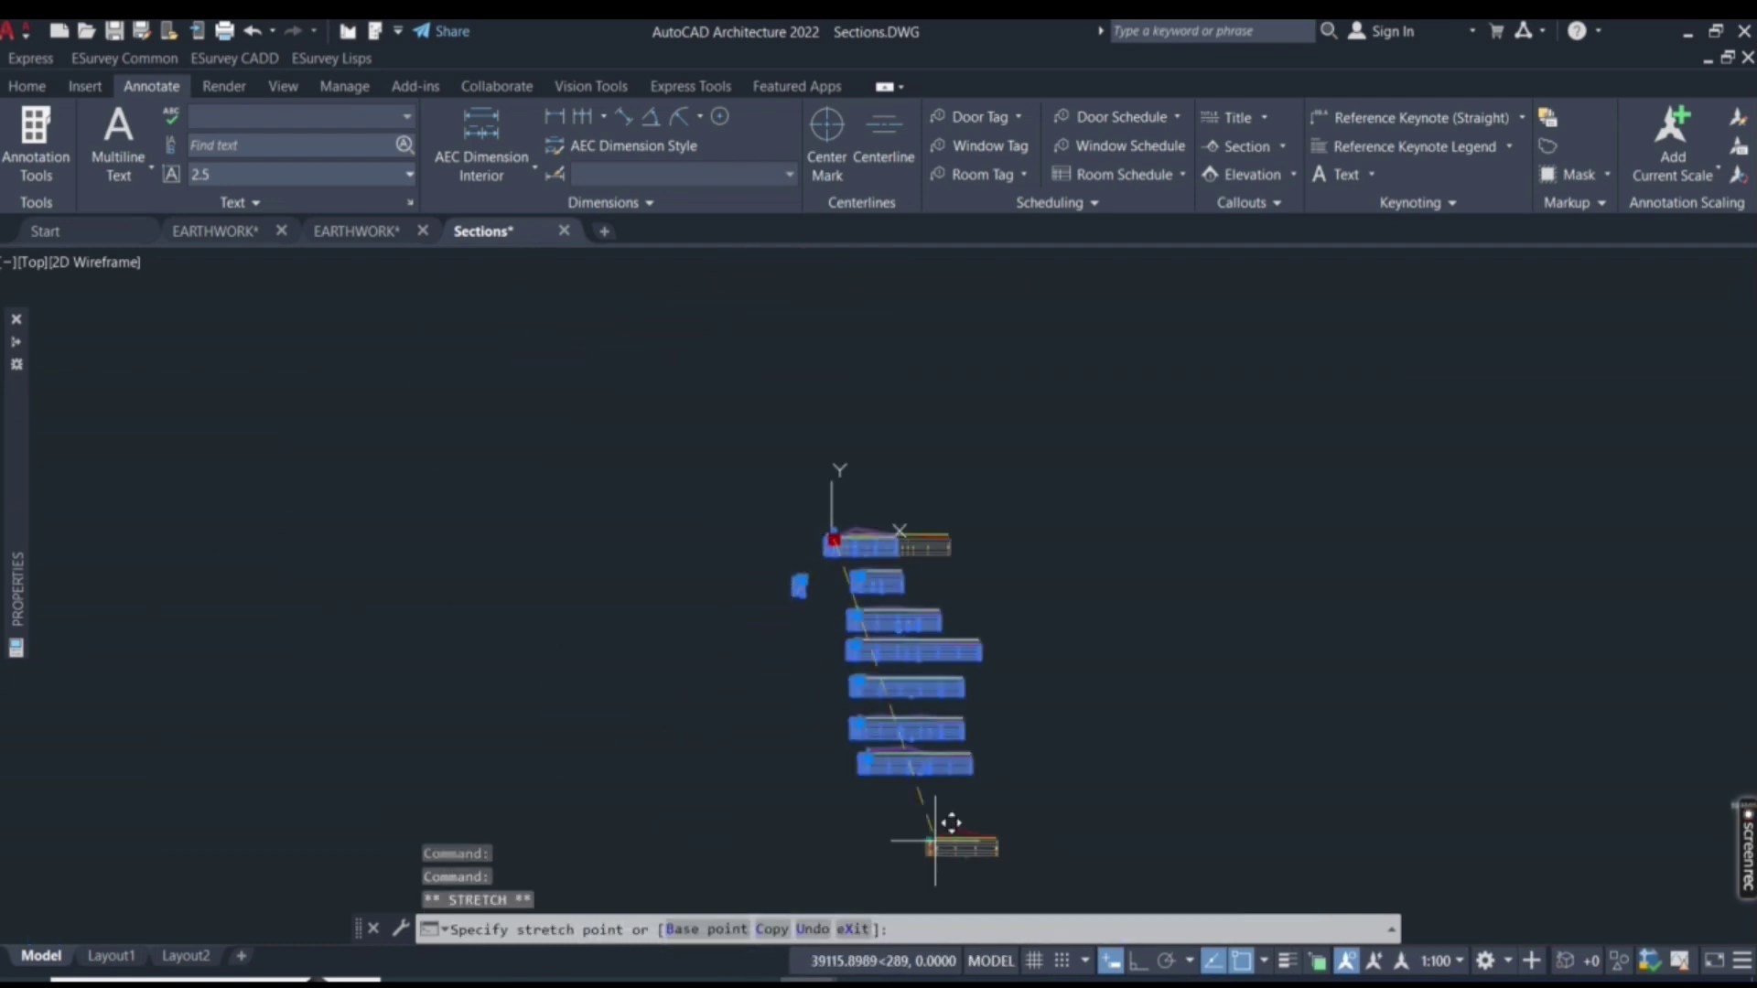
left_click(910, 805)
Step: Window-select the next top section's table
scroll(860, 563, "up", 5)
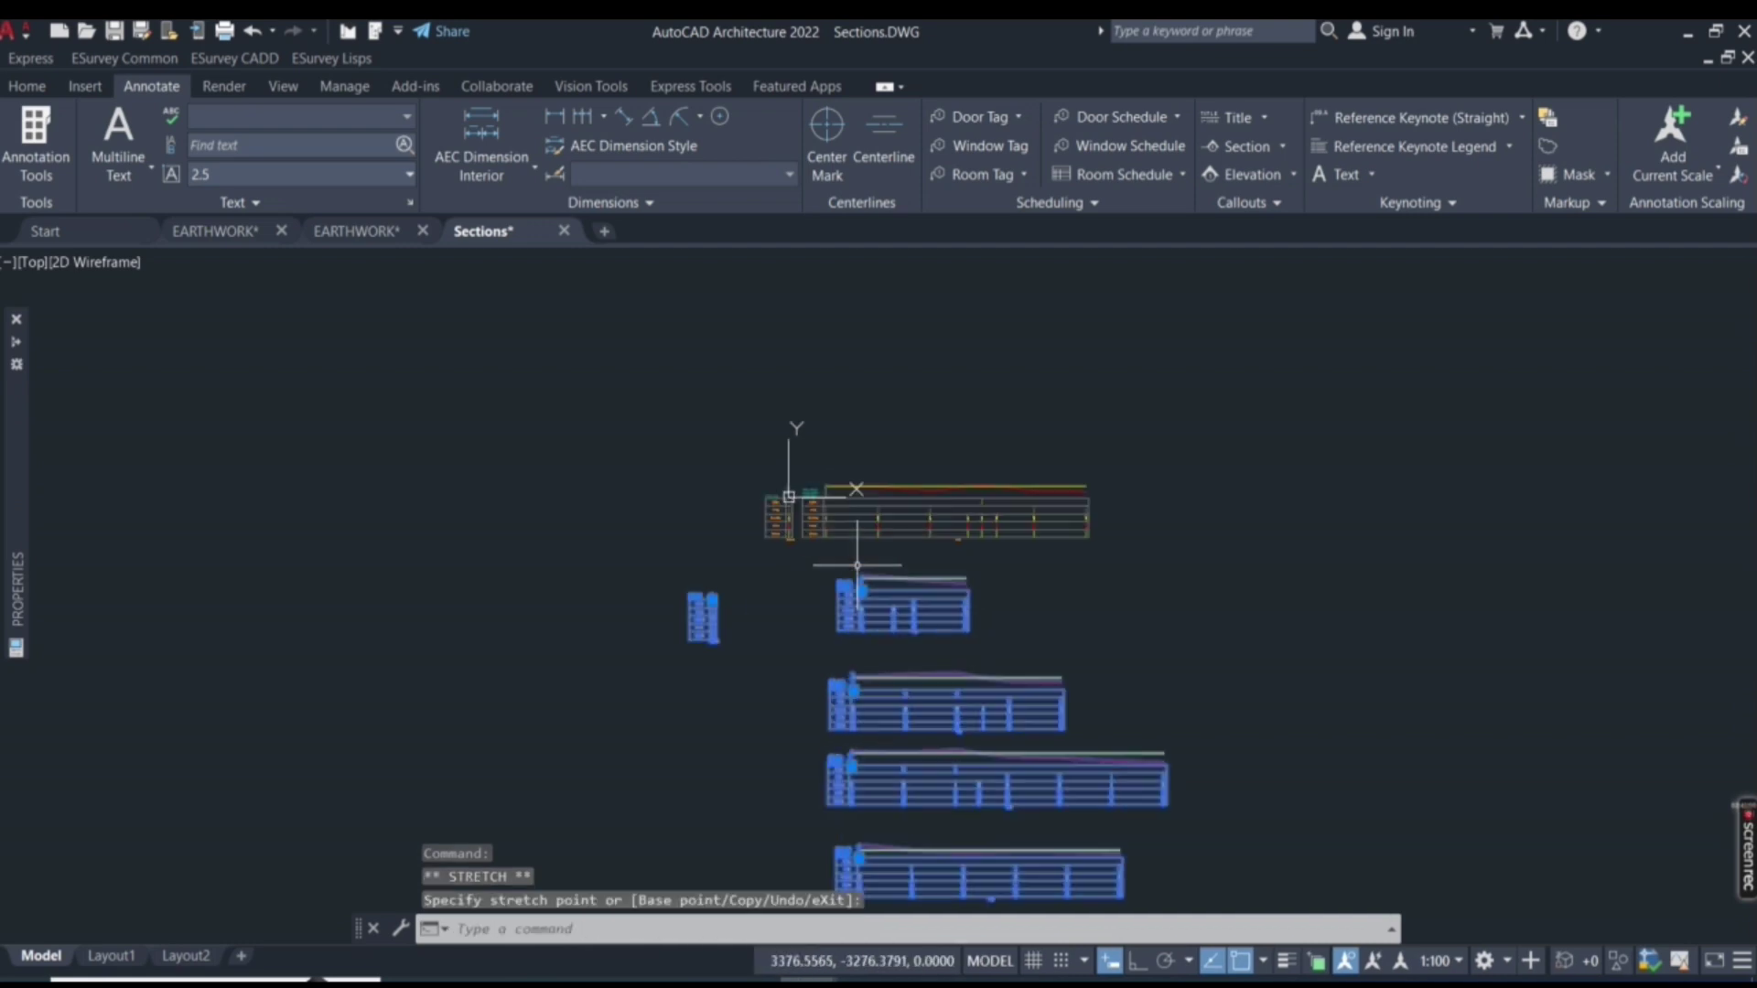
scroll(858, 564, "up", 4)
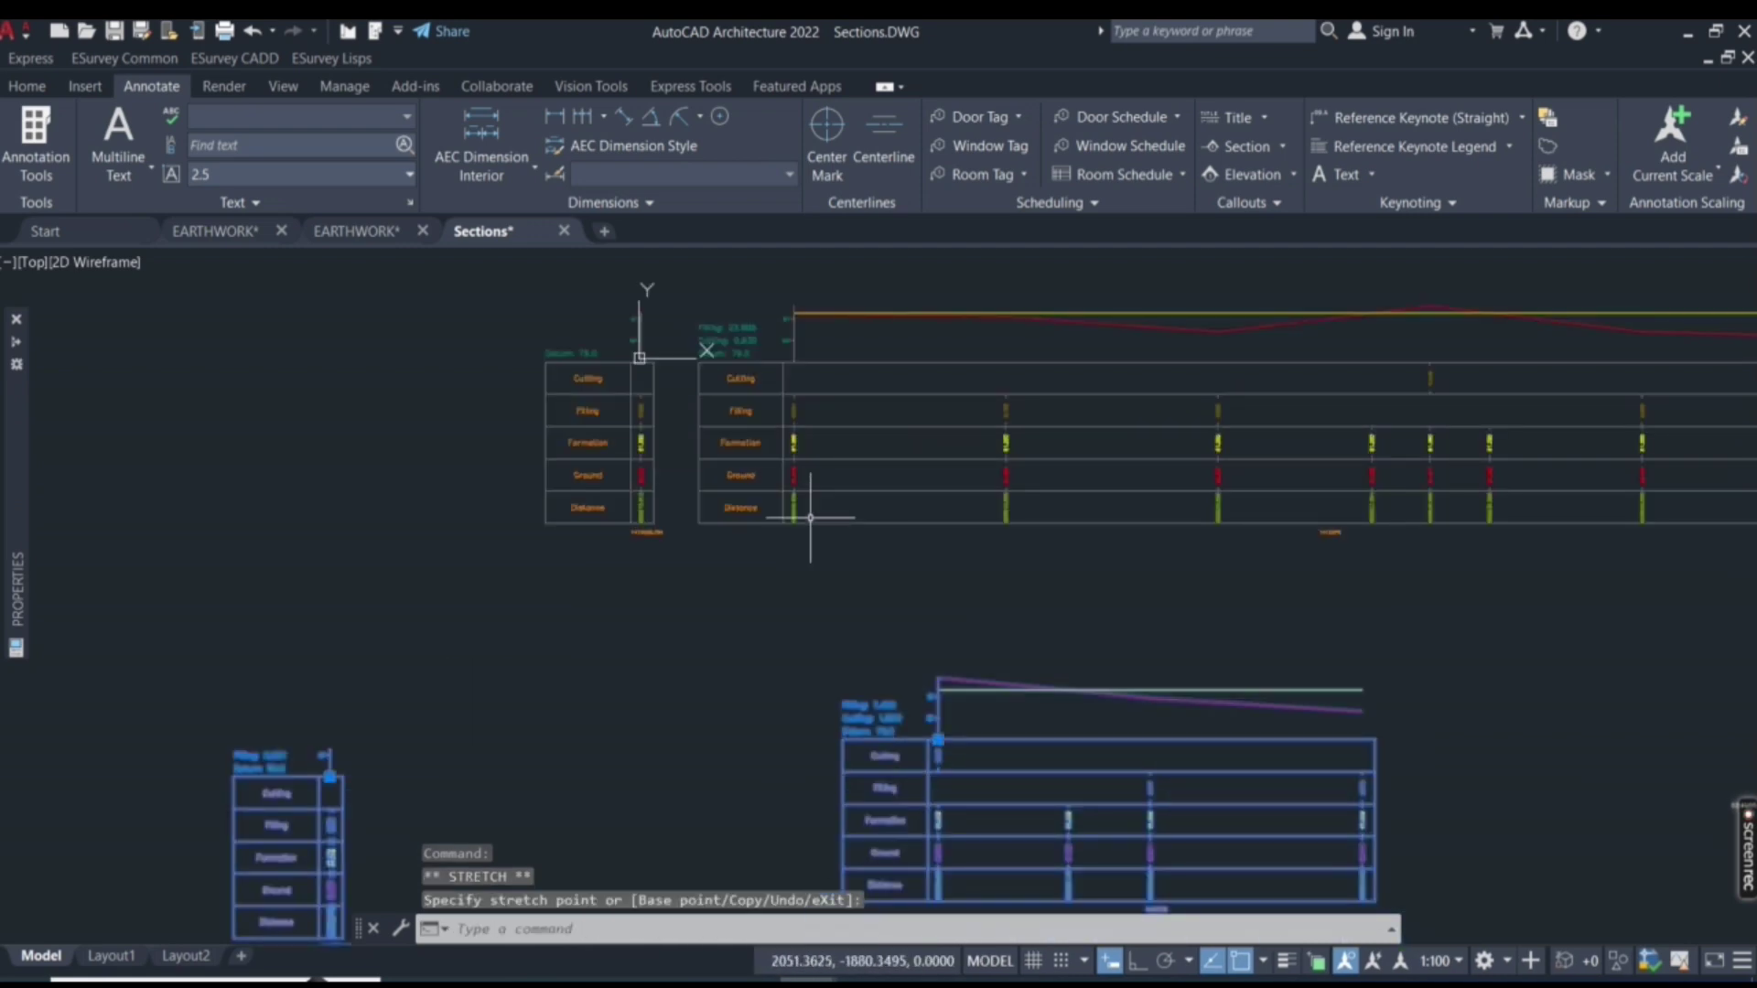
scroll(631, 366, "down", 4)
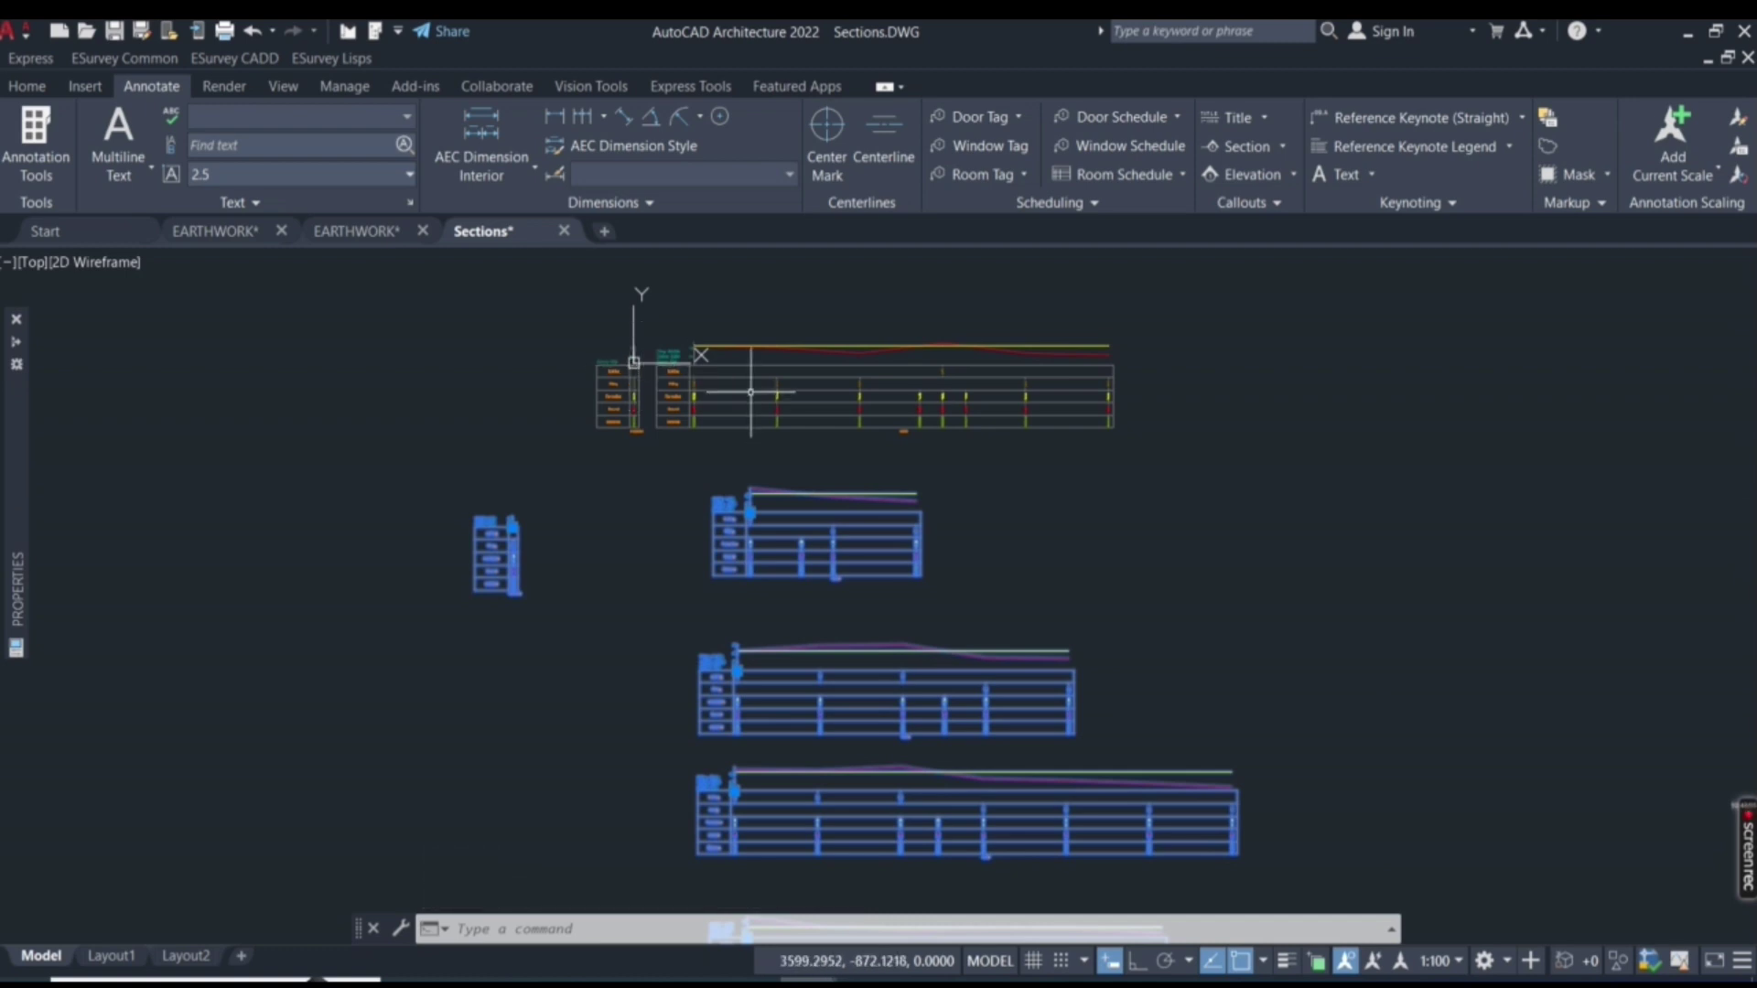
scroll(789, 374, "up", 4)
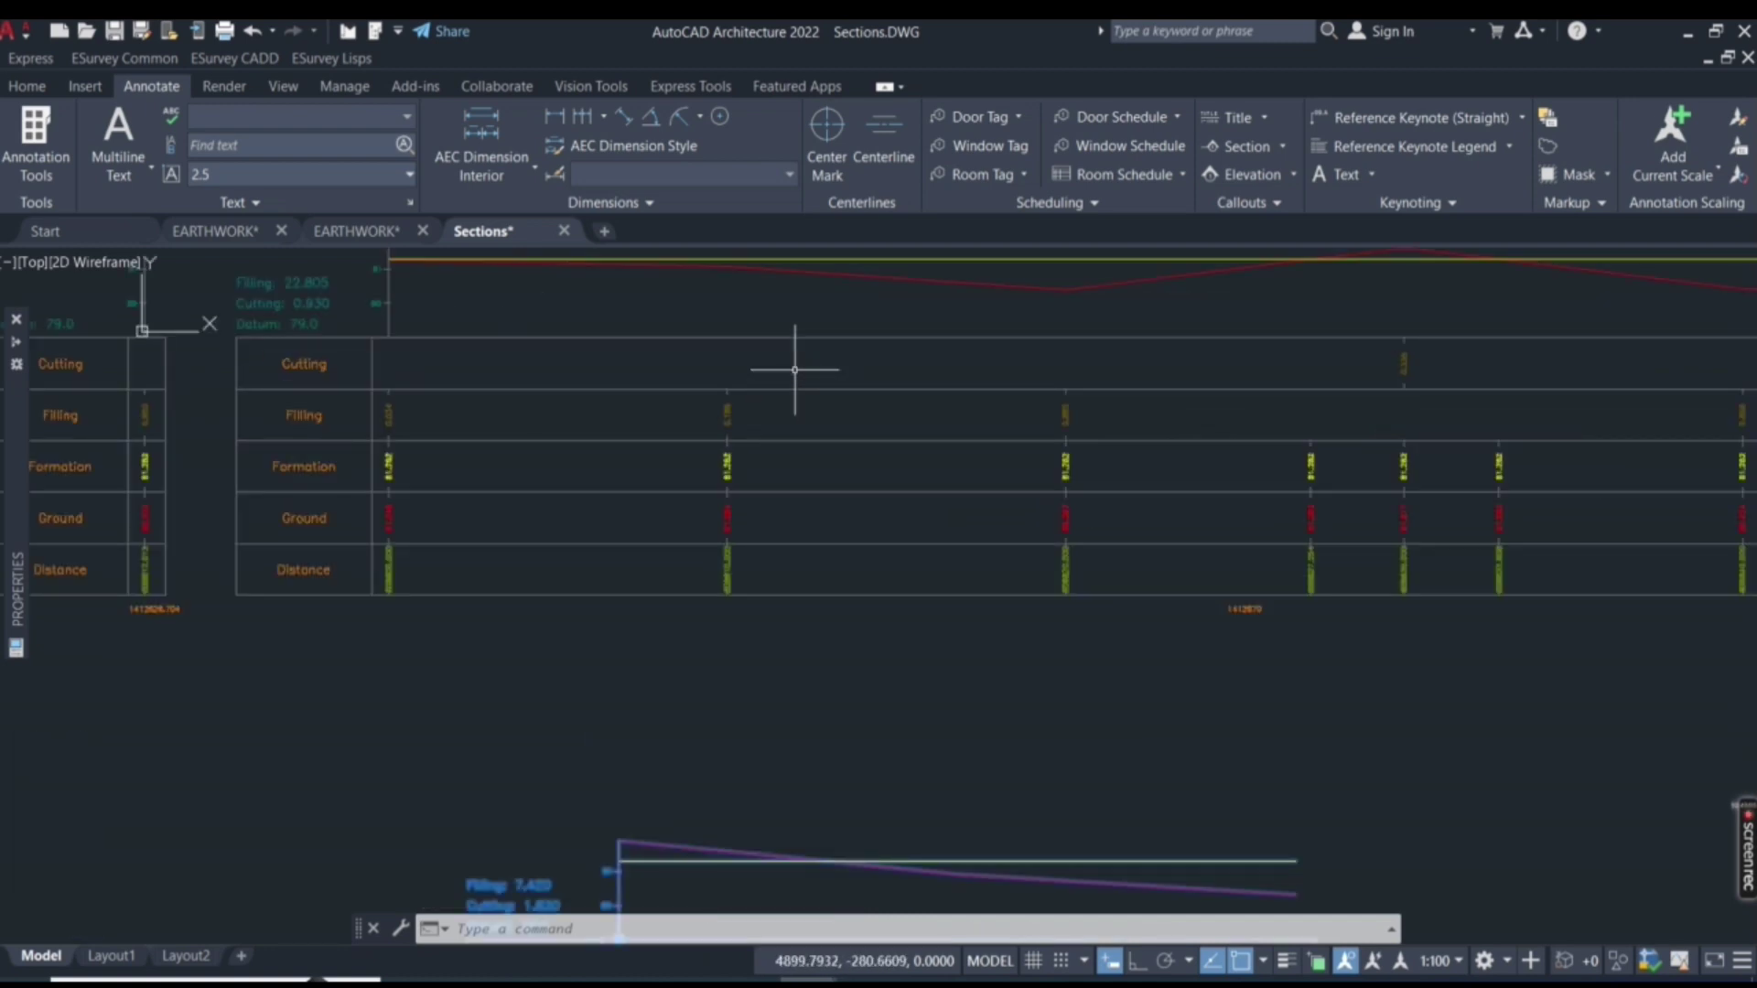
scroll(794, 370, "down", 3)
scroll(641, 342, "down", 4)
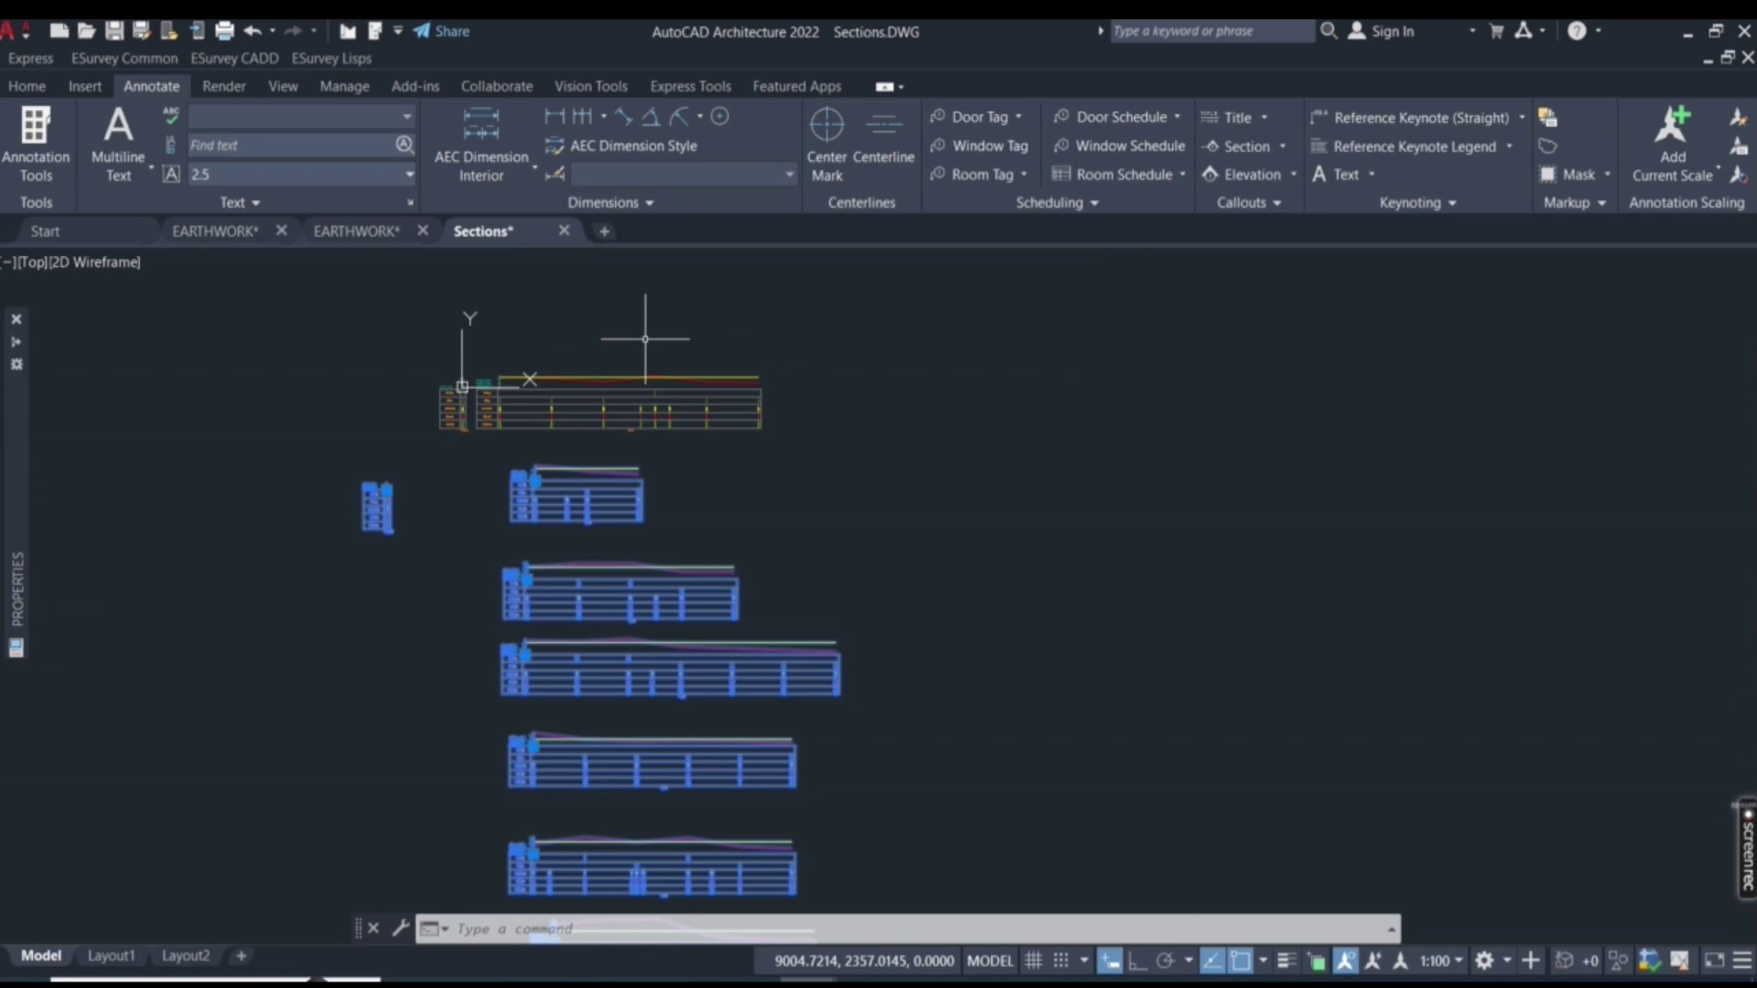
left_click(610, 403)
left_click(536, 366)
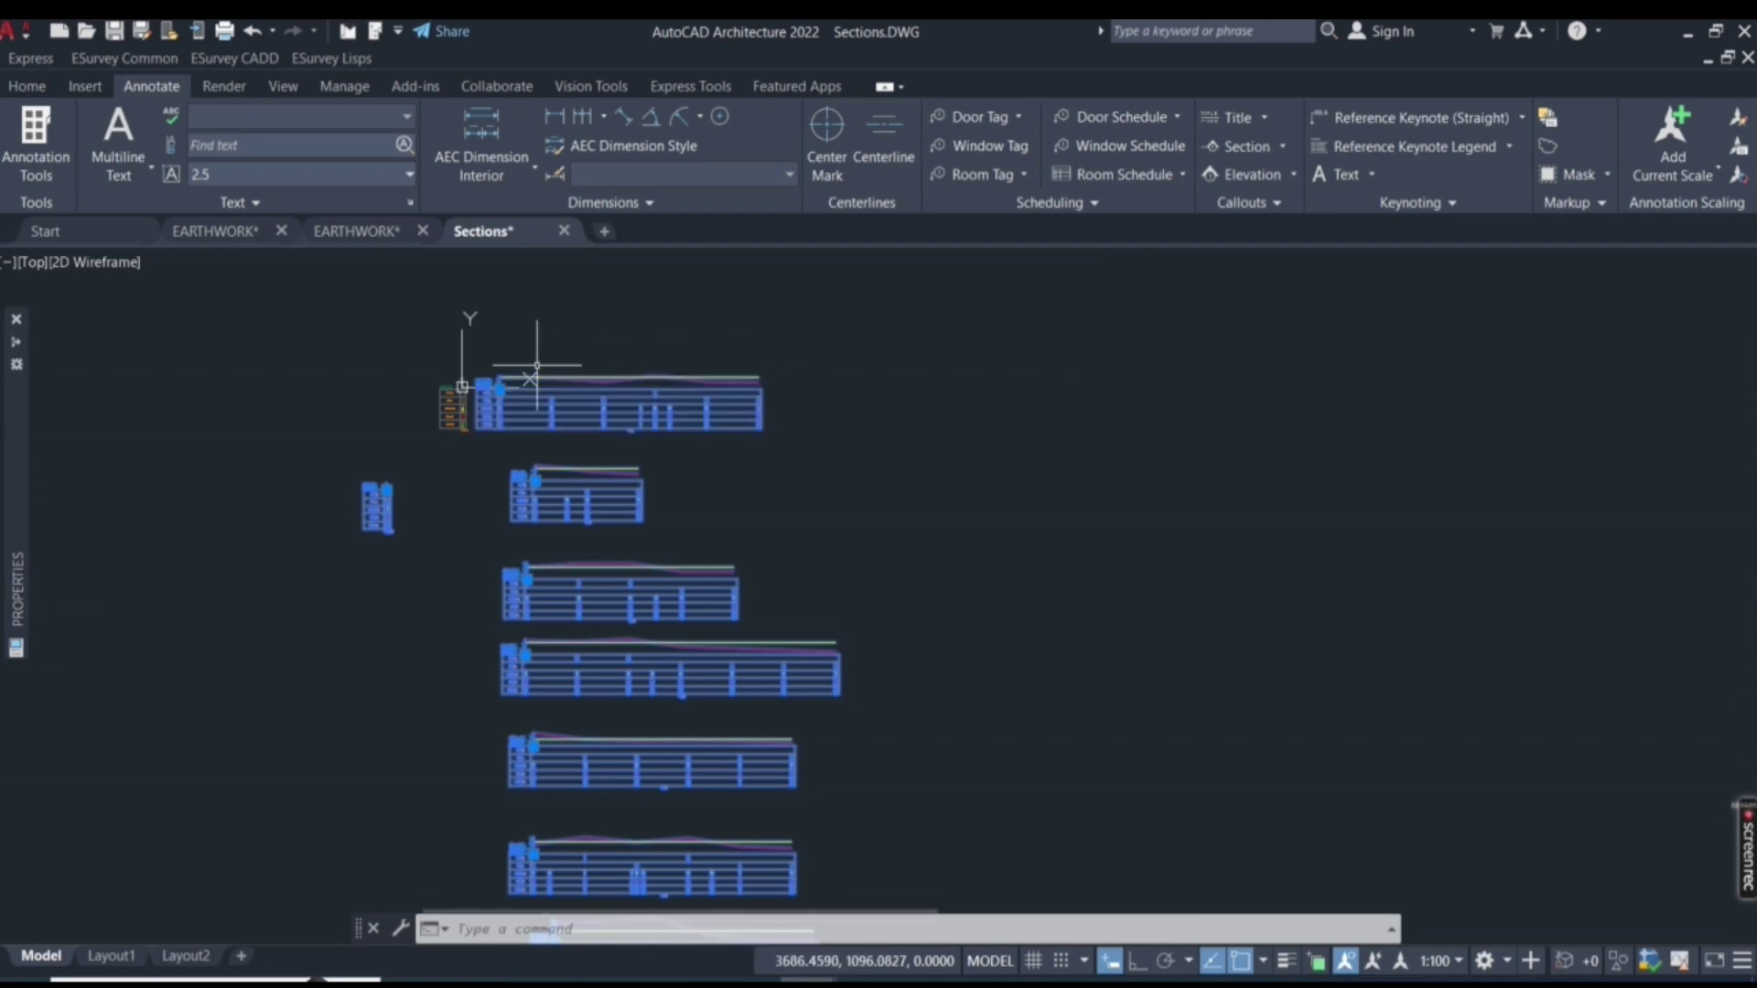
Step: Clear the selection and zoom through the section sheets to check their values
key("Escape")
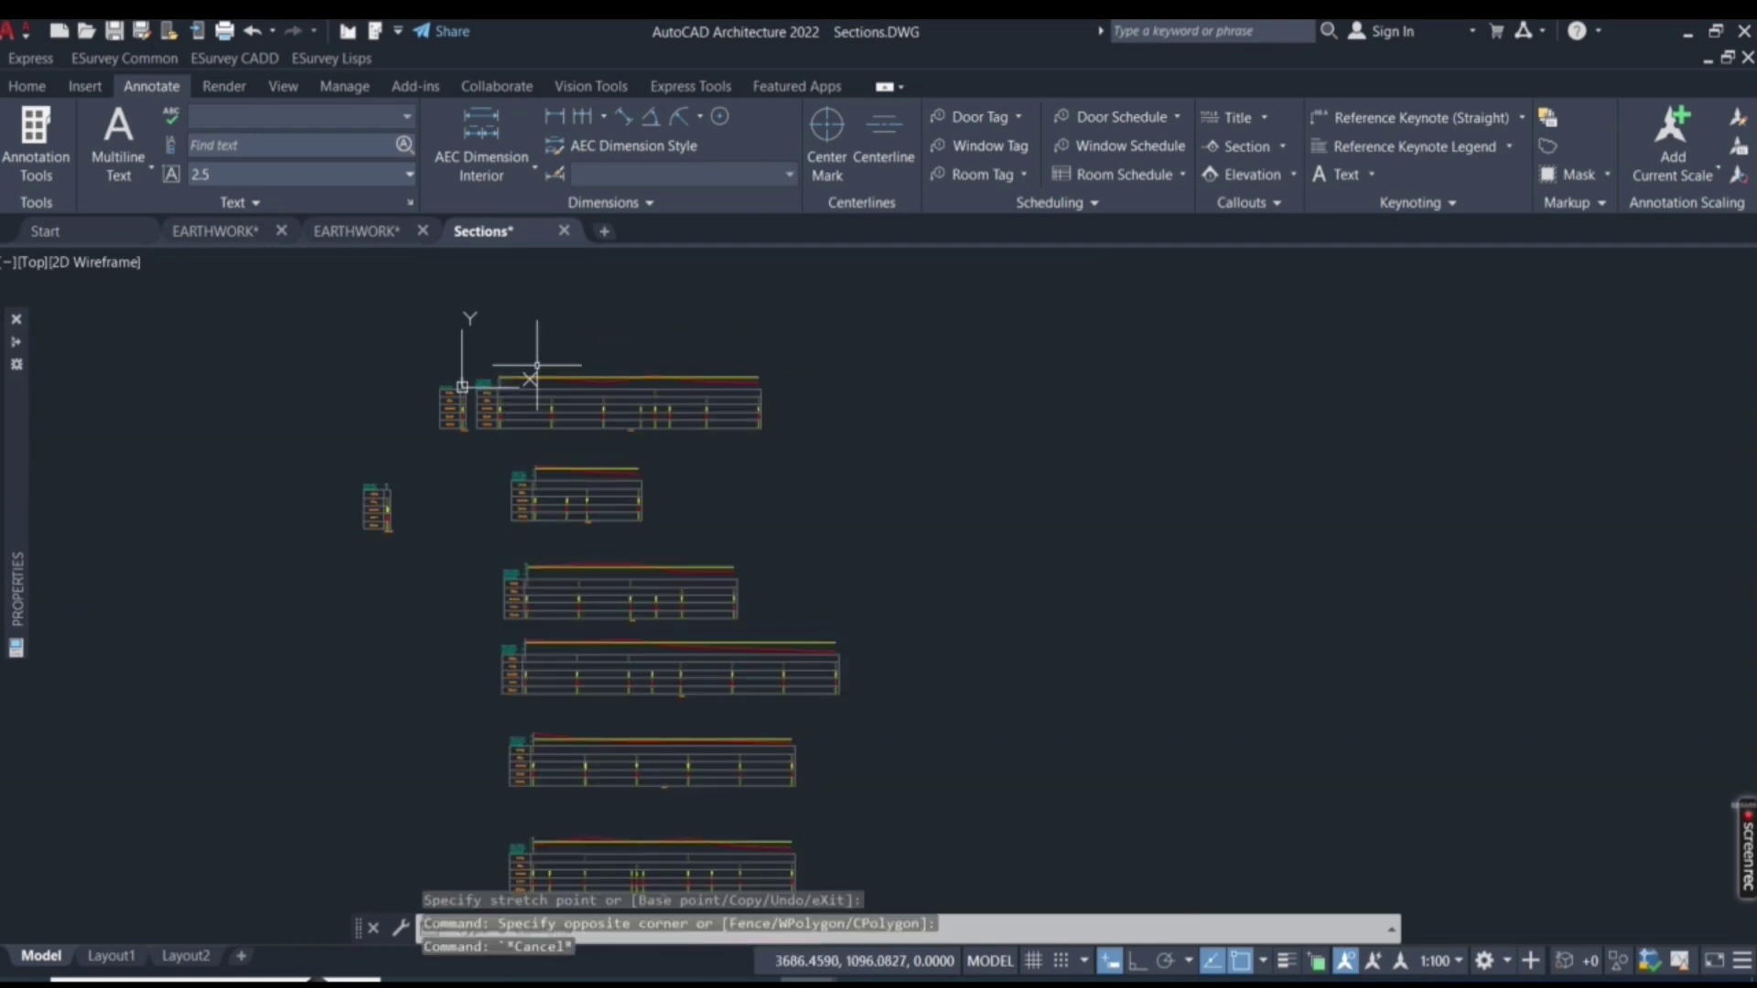
scroll(615, 616, "up", 3)
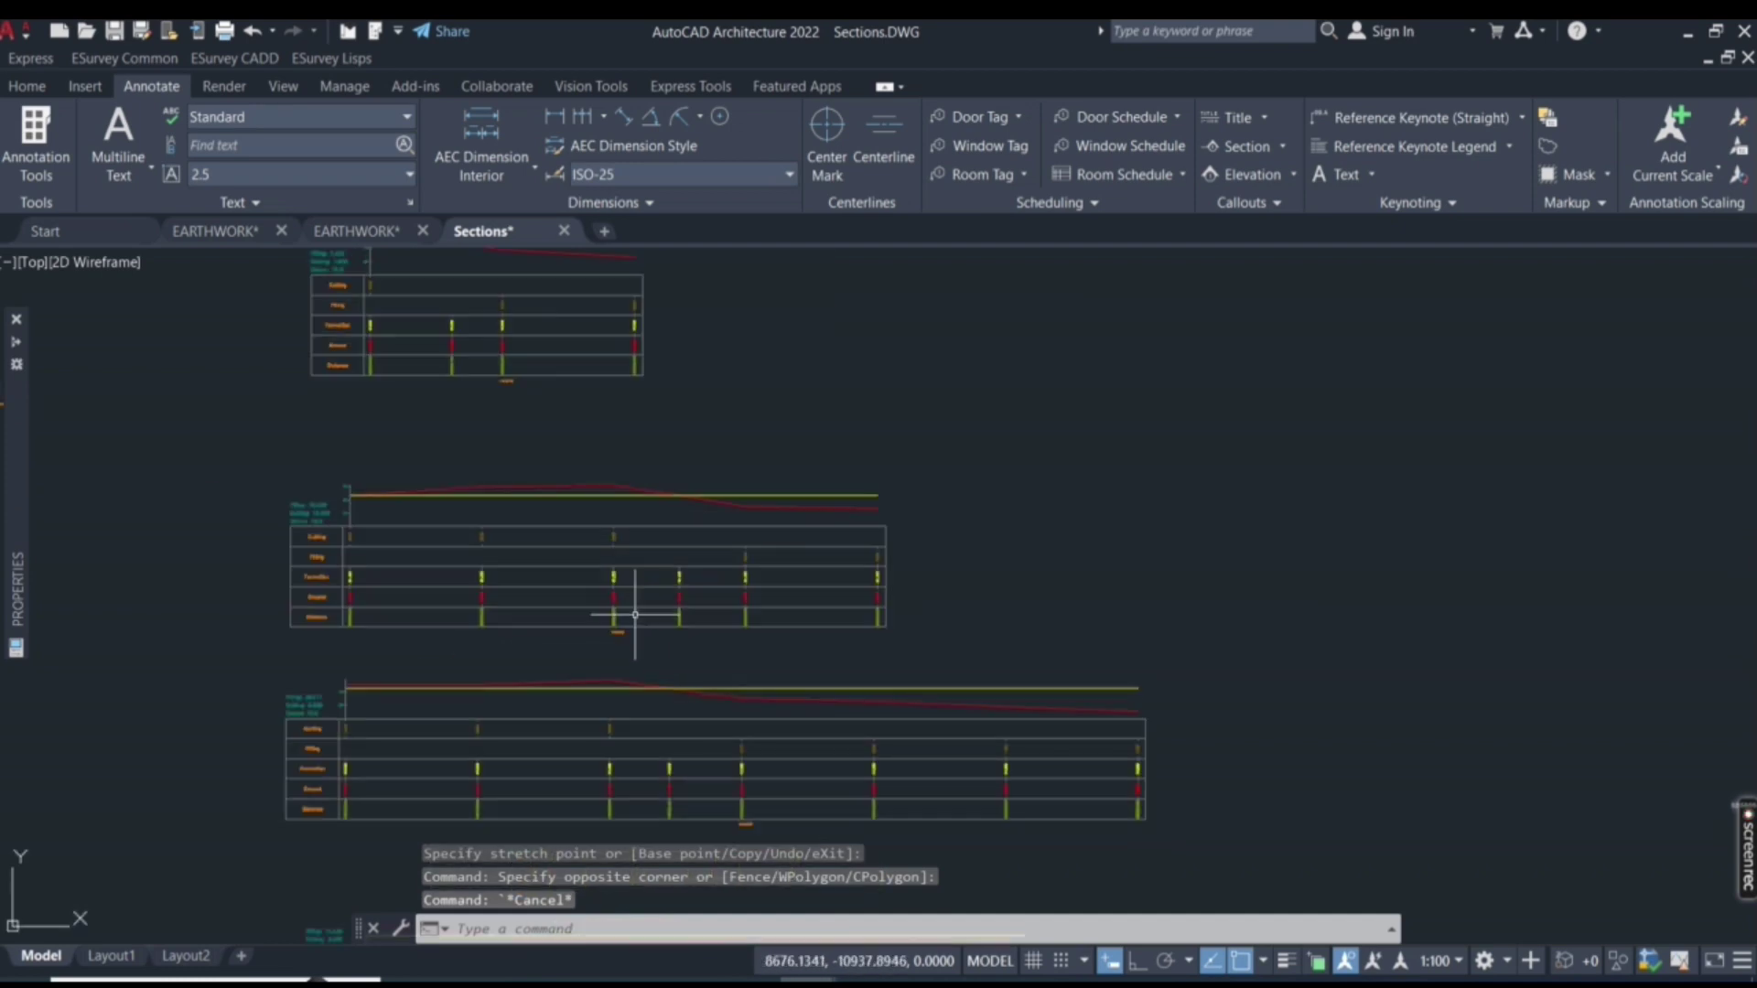
scroll(402, 585, "up", 3)
scroll(156, 535, "up", 3)
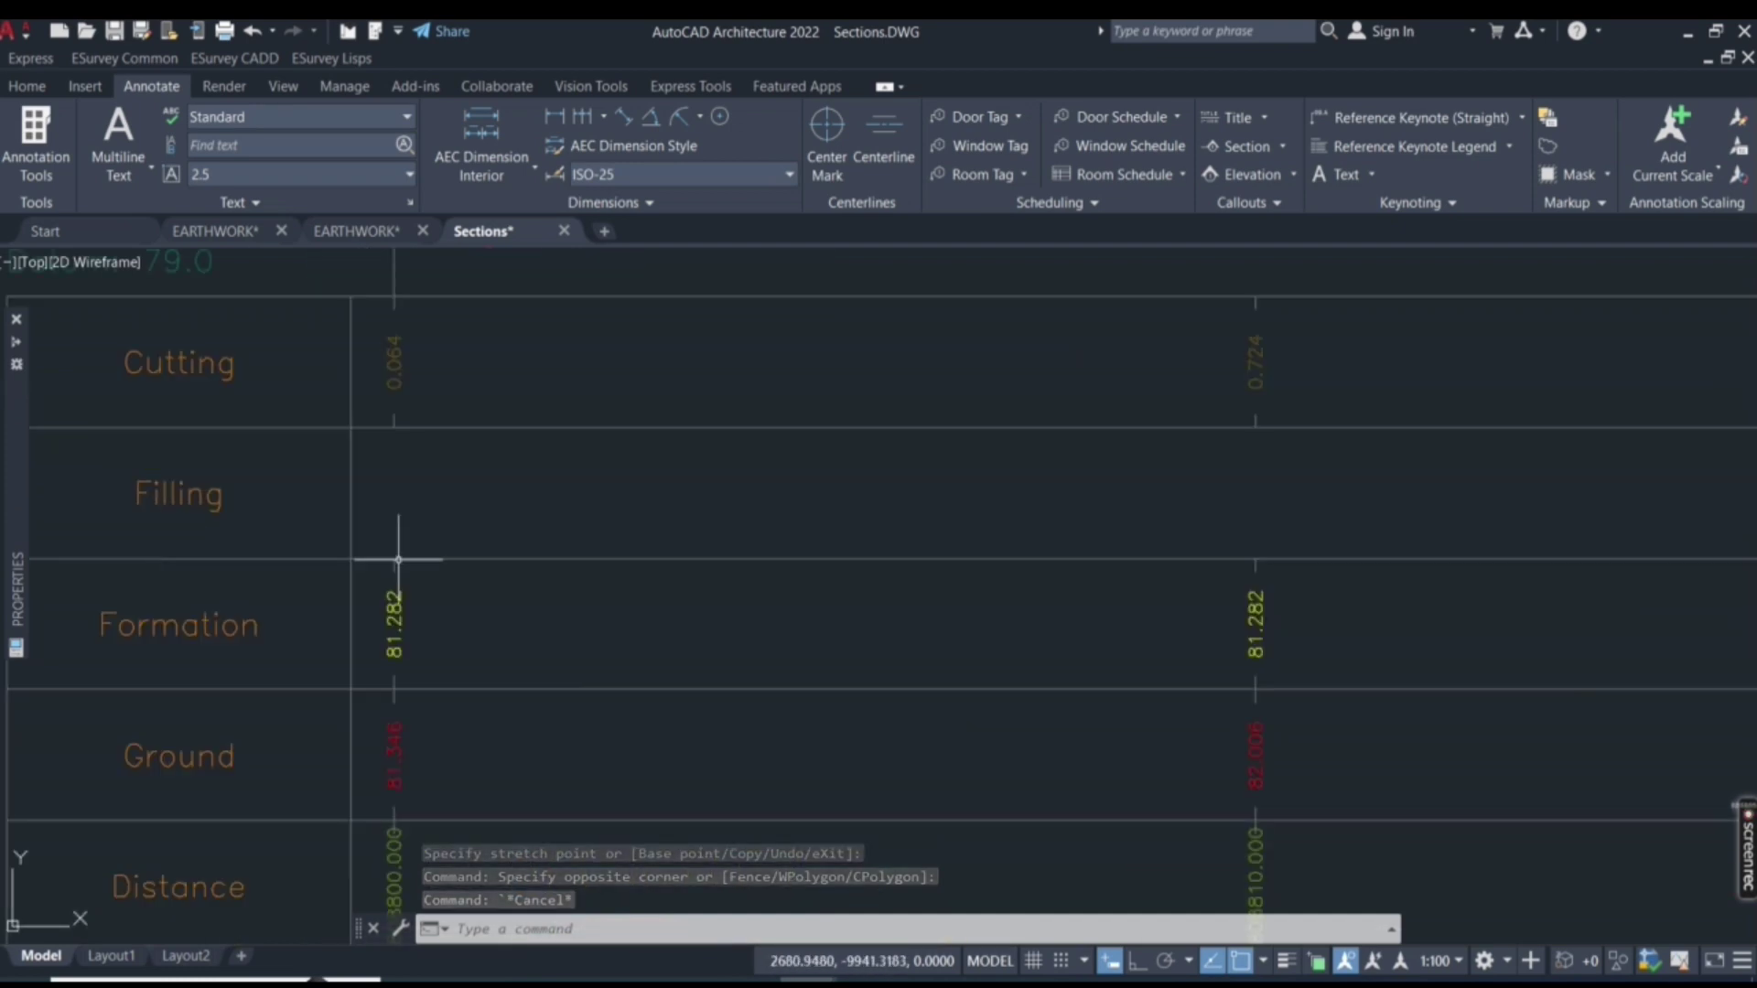
scroll(613, 549, "down", 2)
scroll(483, 696, "up", 2)
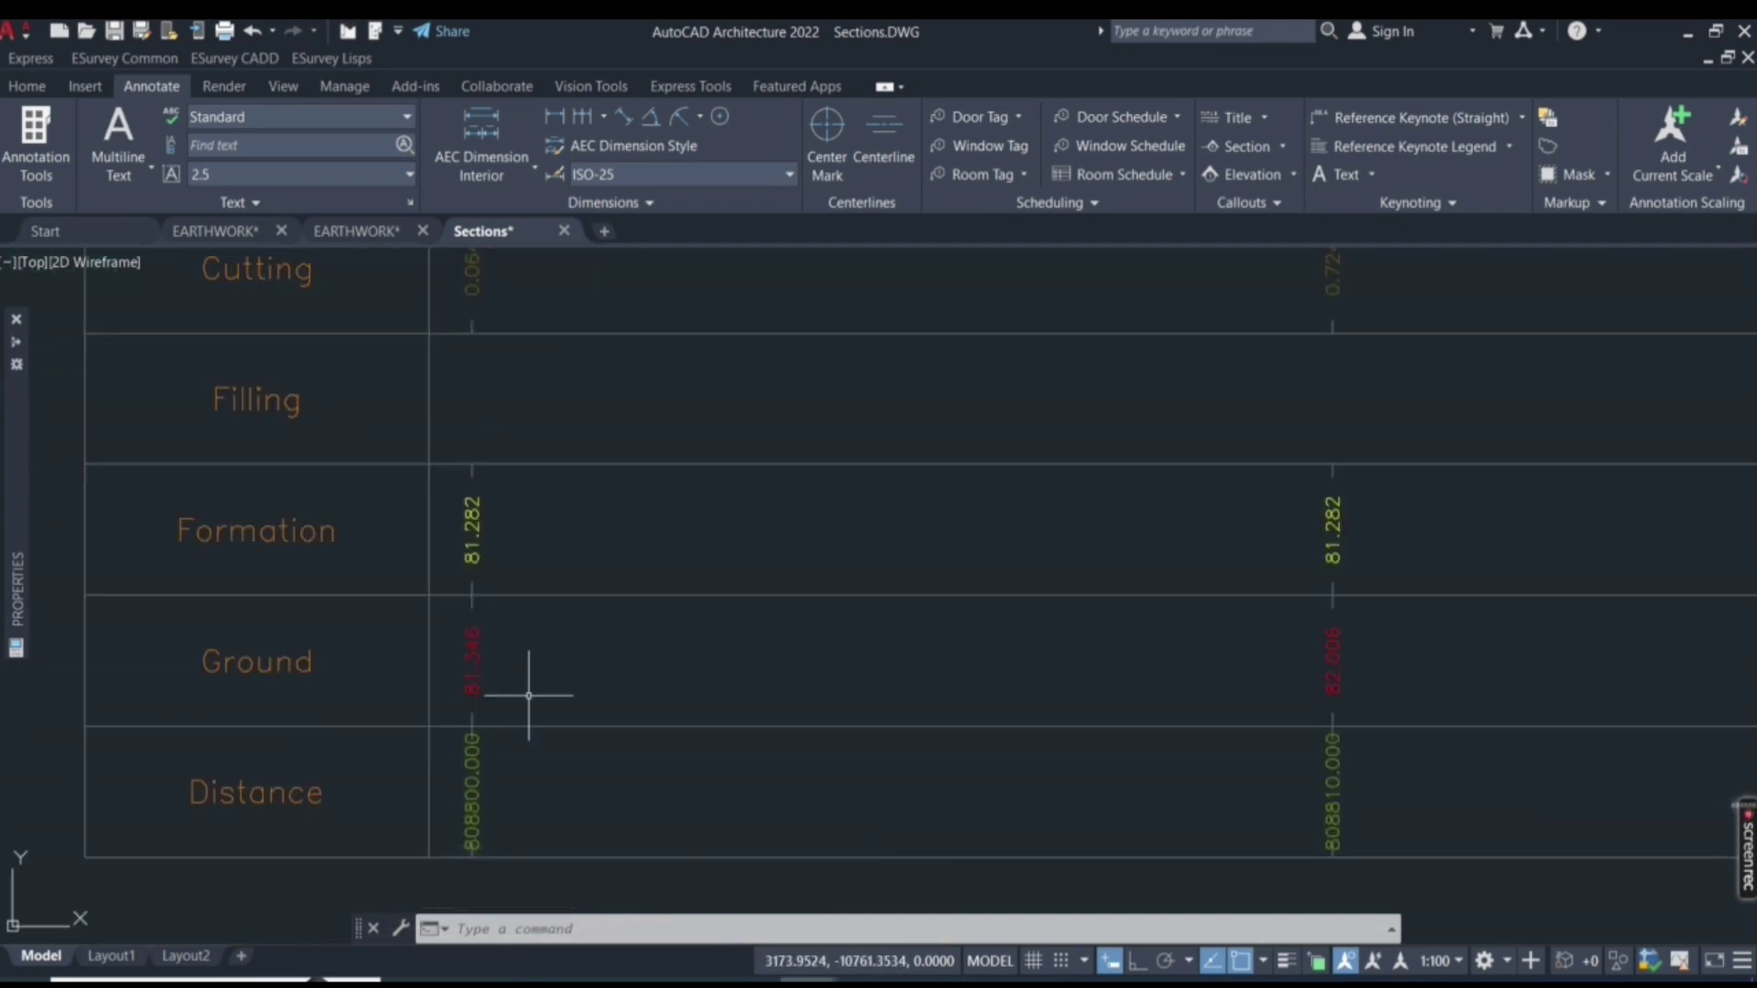
scroll(470, 552, "up", 2)
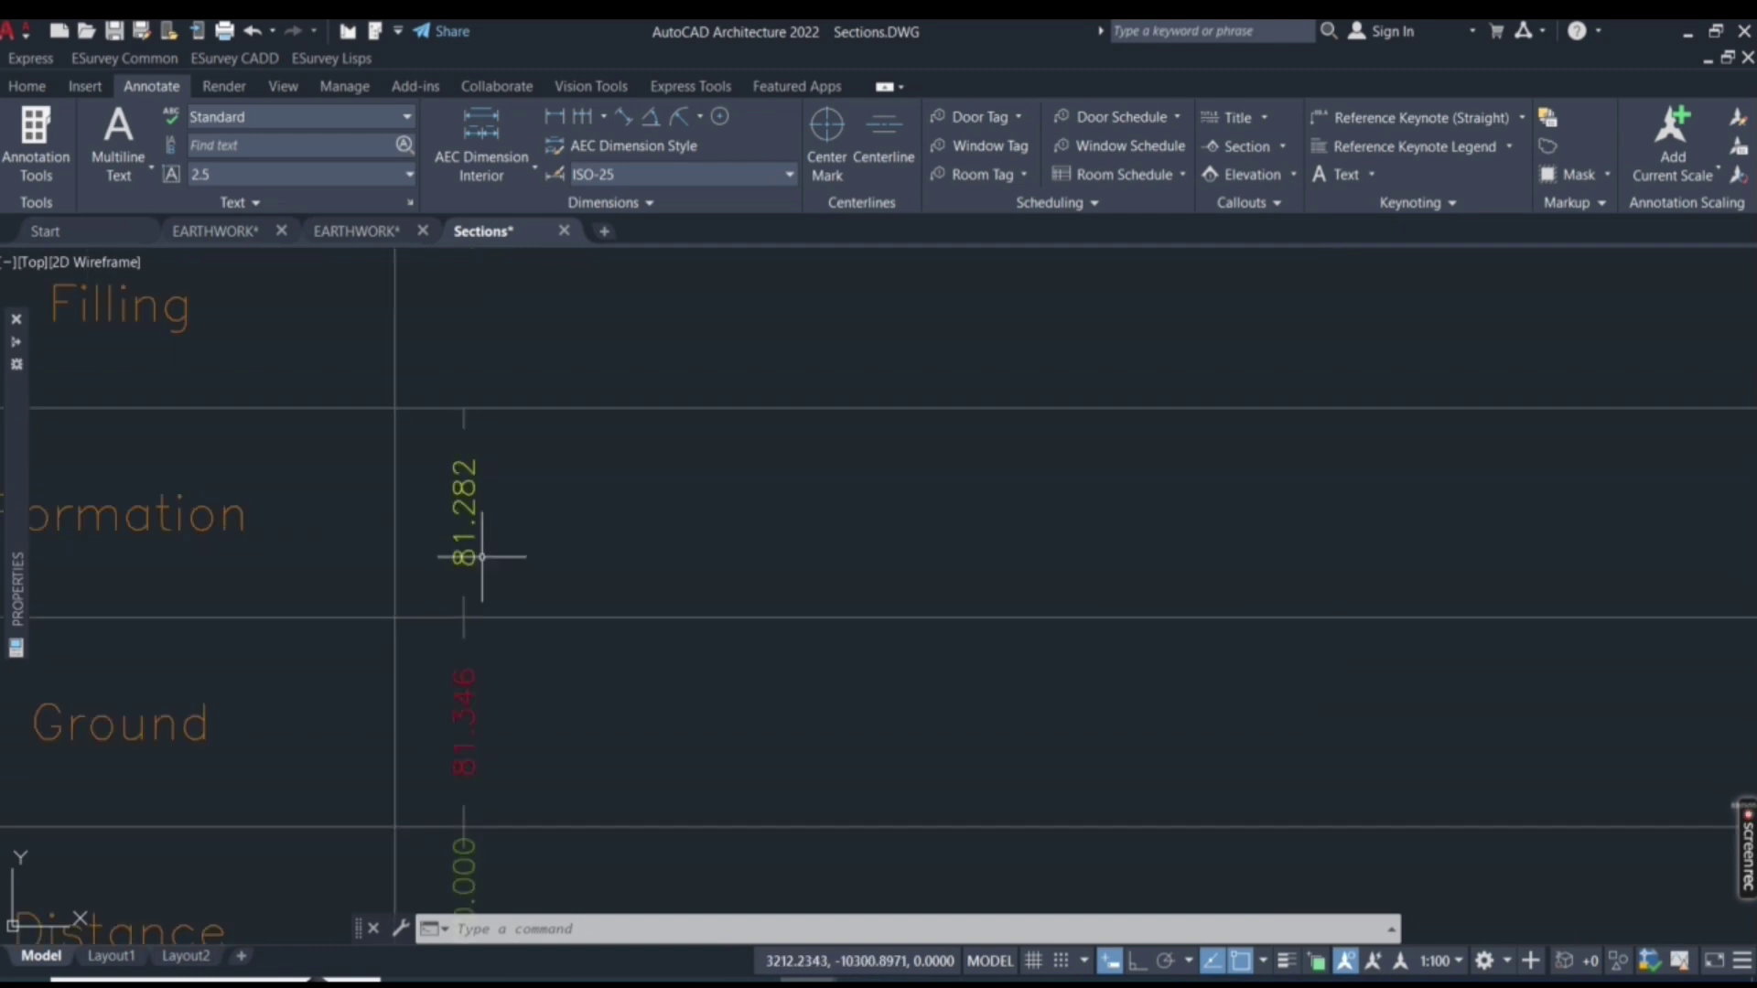
scroll(476, 549, "down", 2)
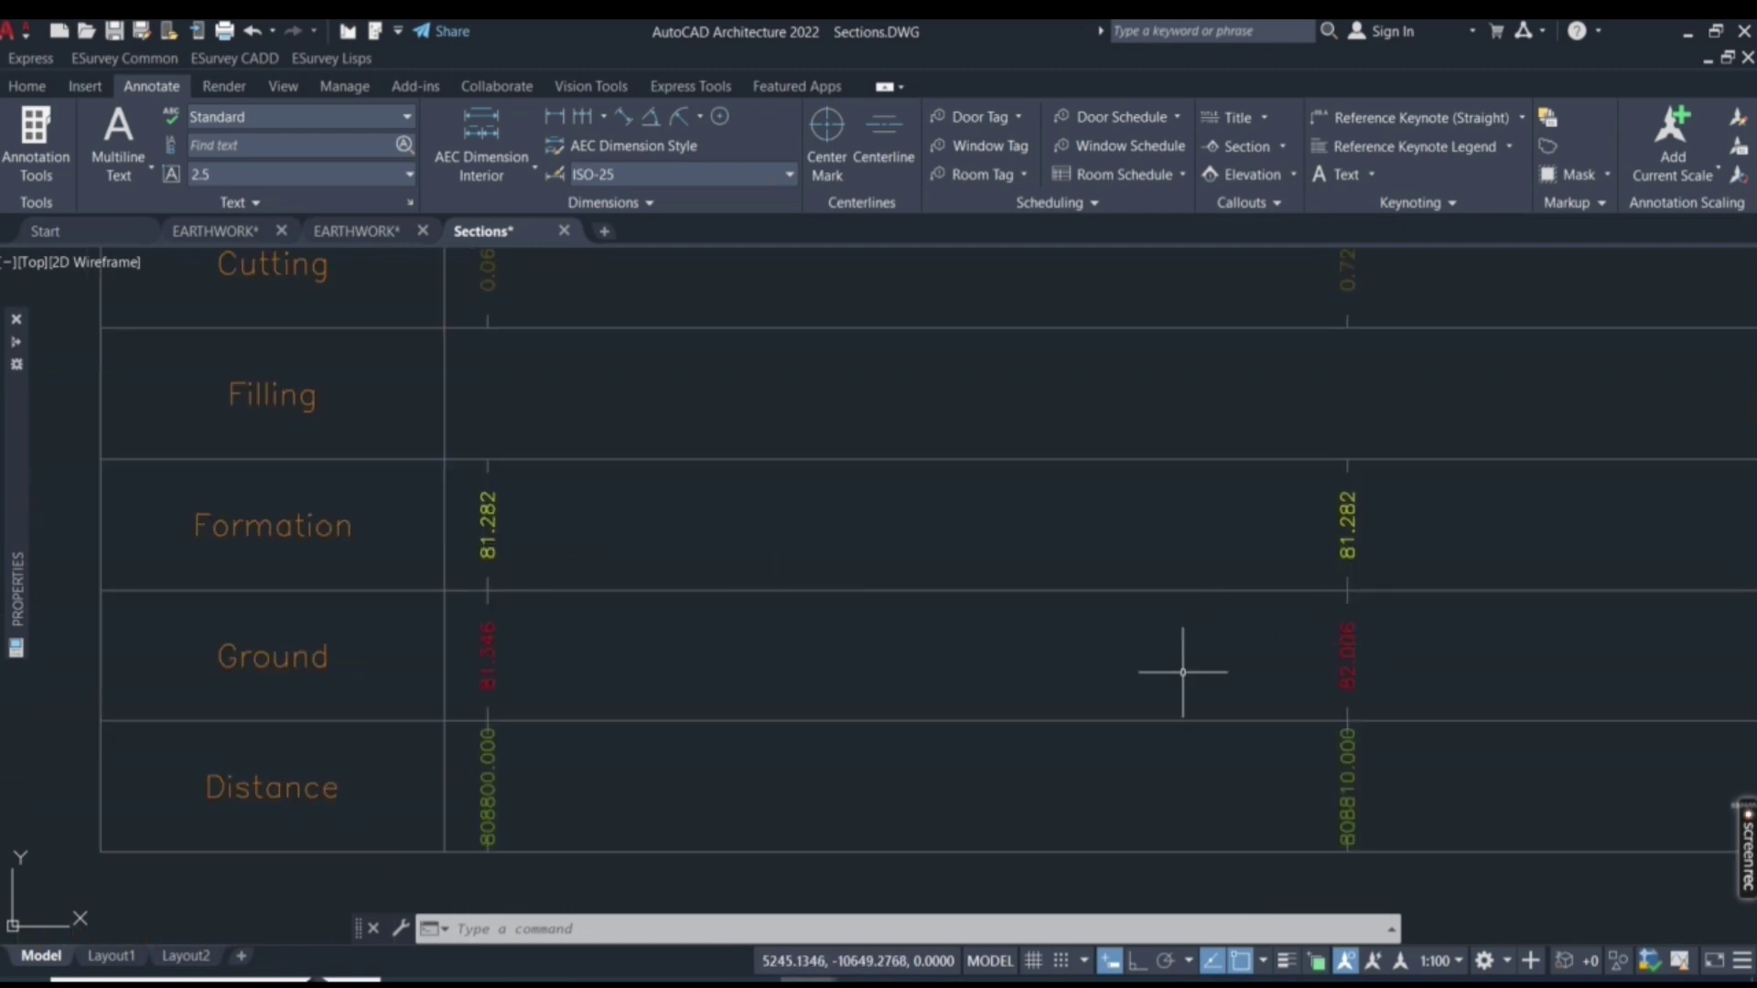
scroll(1413, 656, "up", 2)
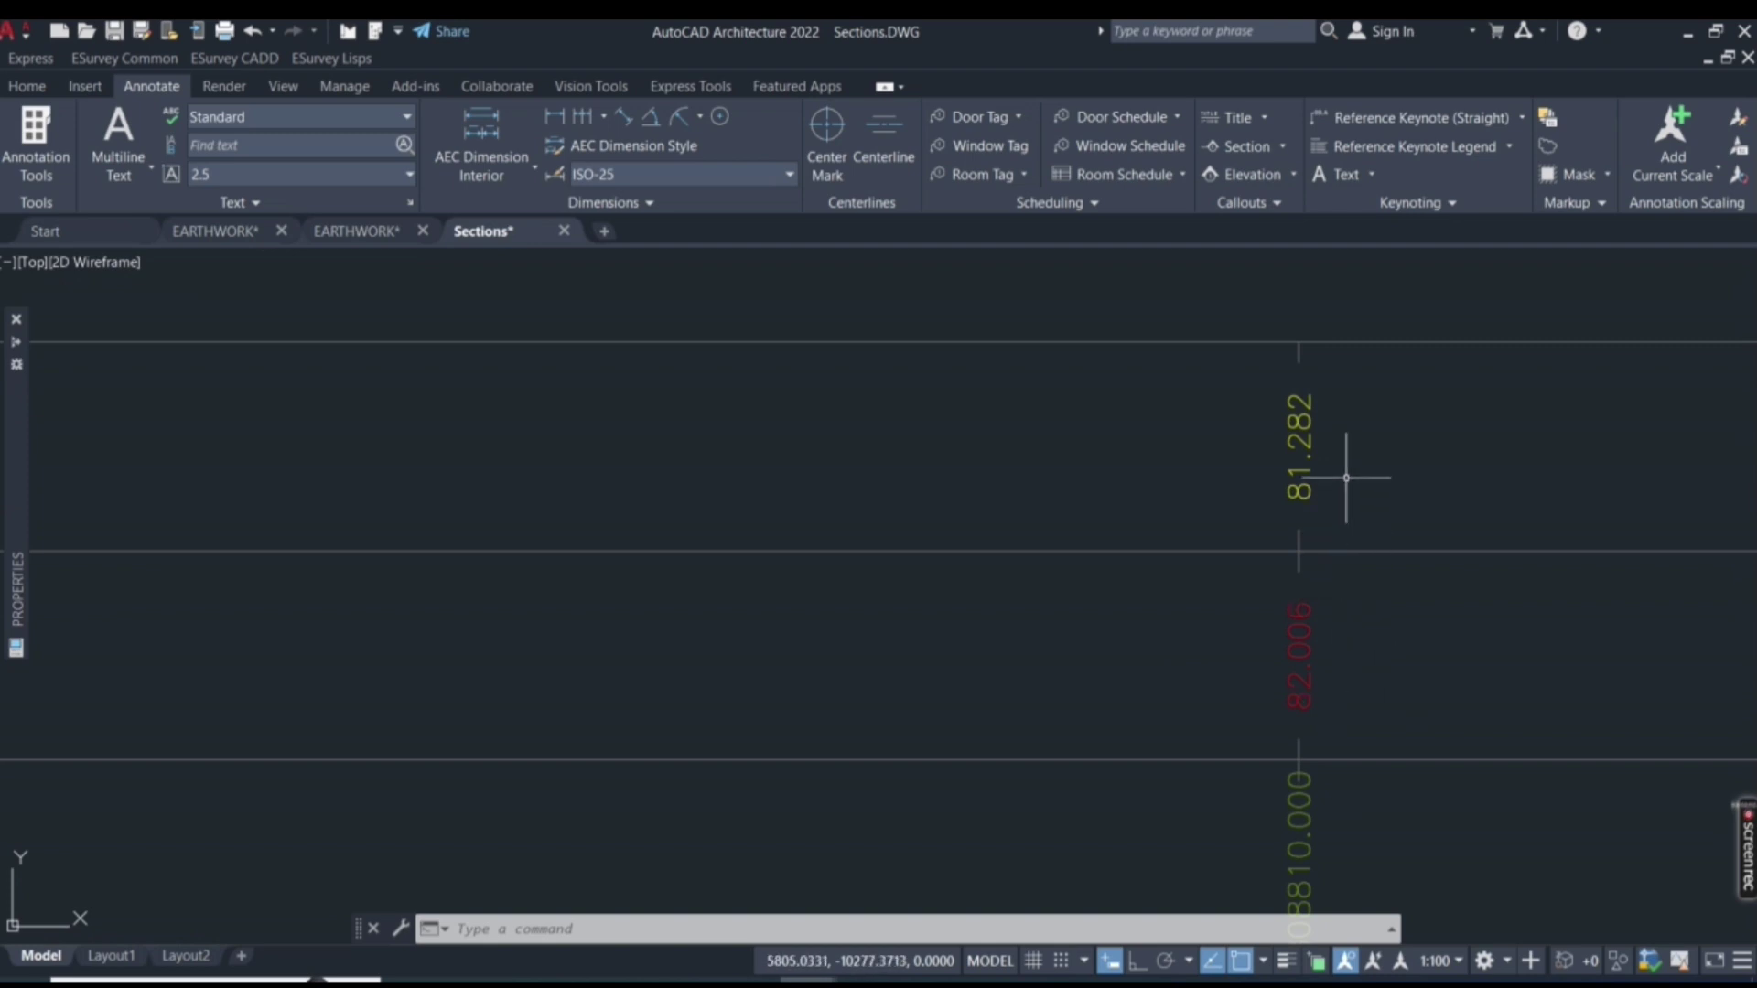
scroll(1086, 498, "down", 4)
scroll(1086, 616, "down", 6)
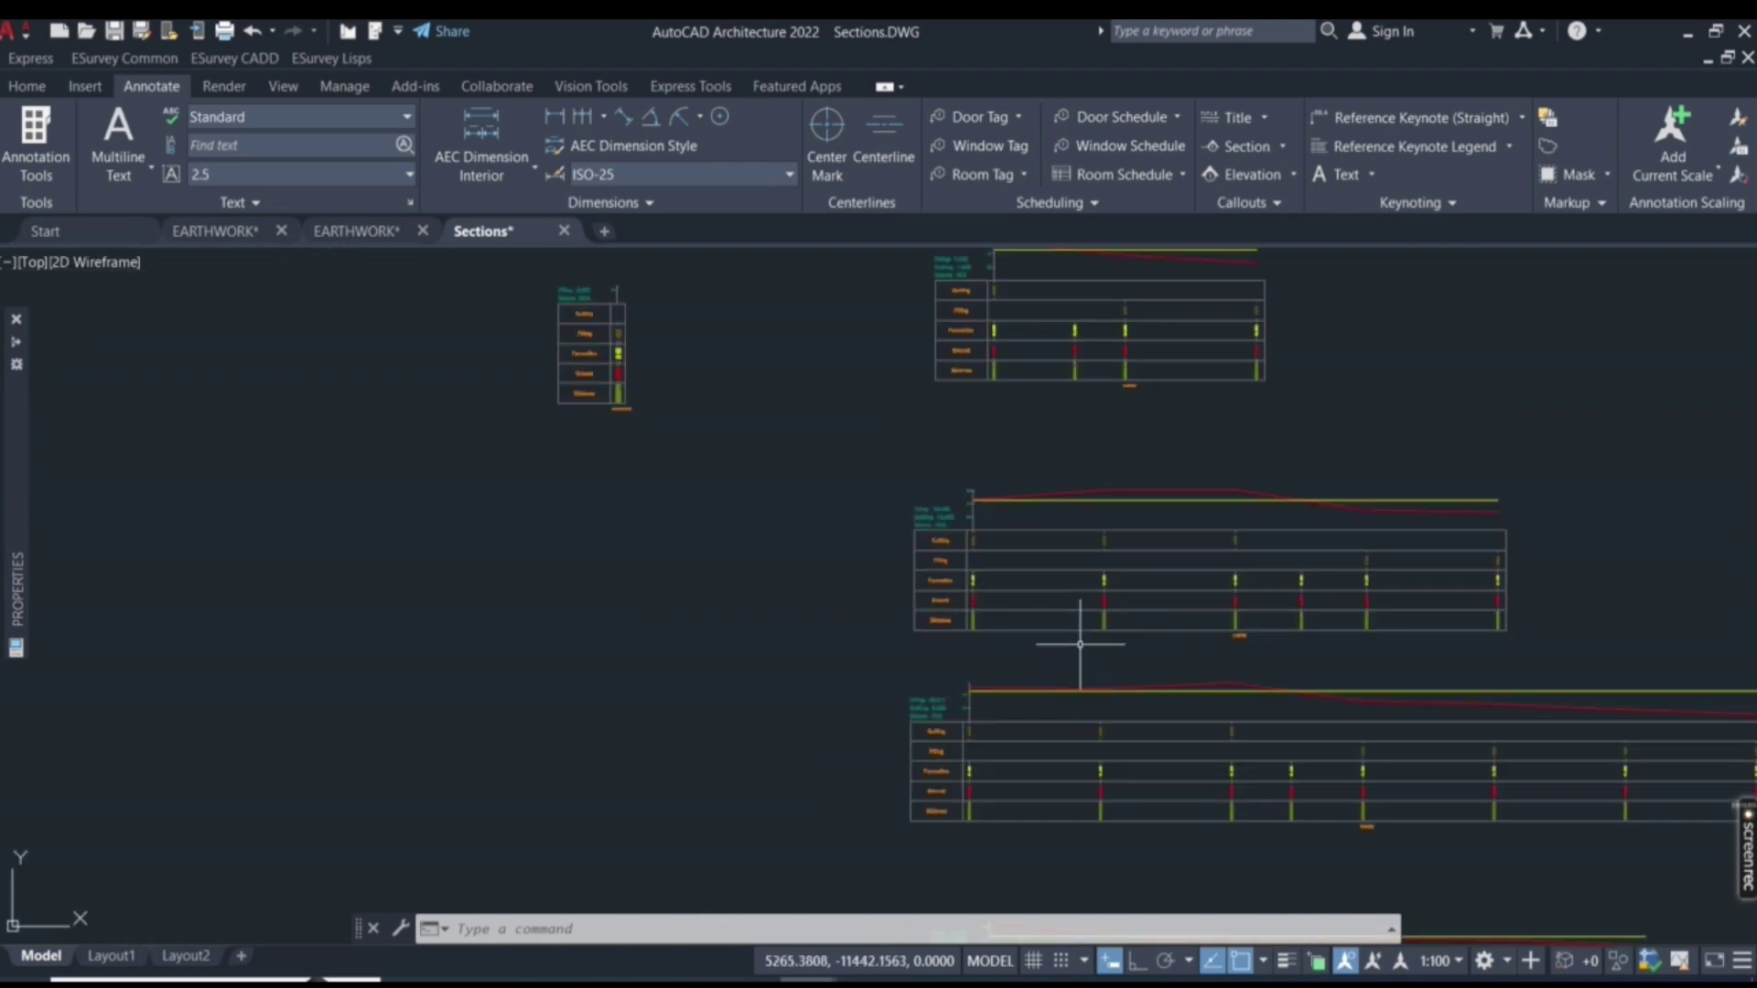
Step: Minimize AutoCAD and open VOLUMEREPORT from the GGGG folder, accepting the format warning
left_click(1686, 32)
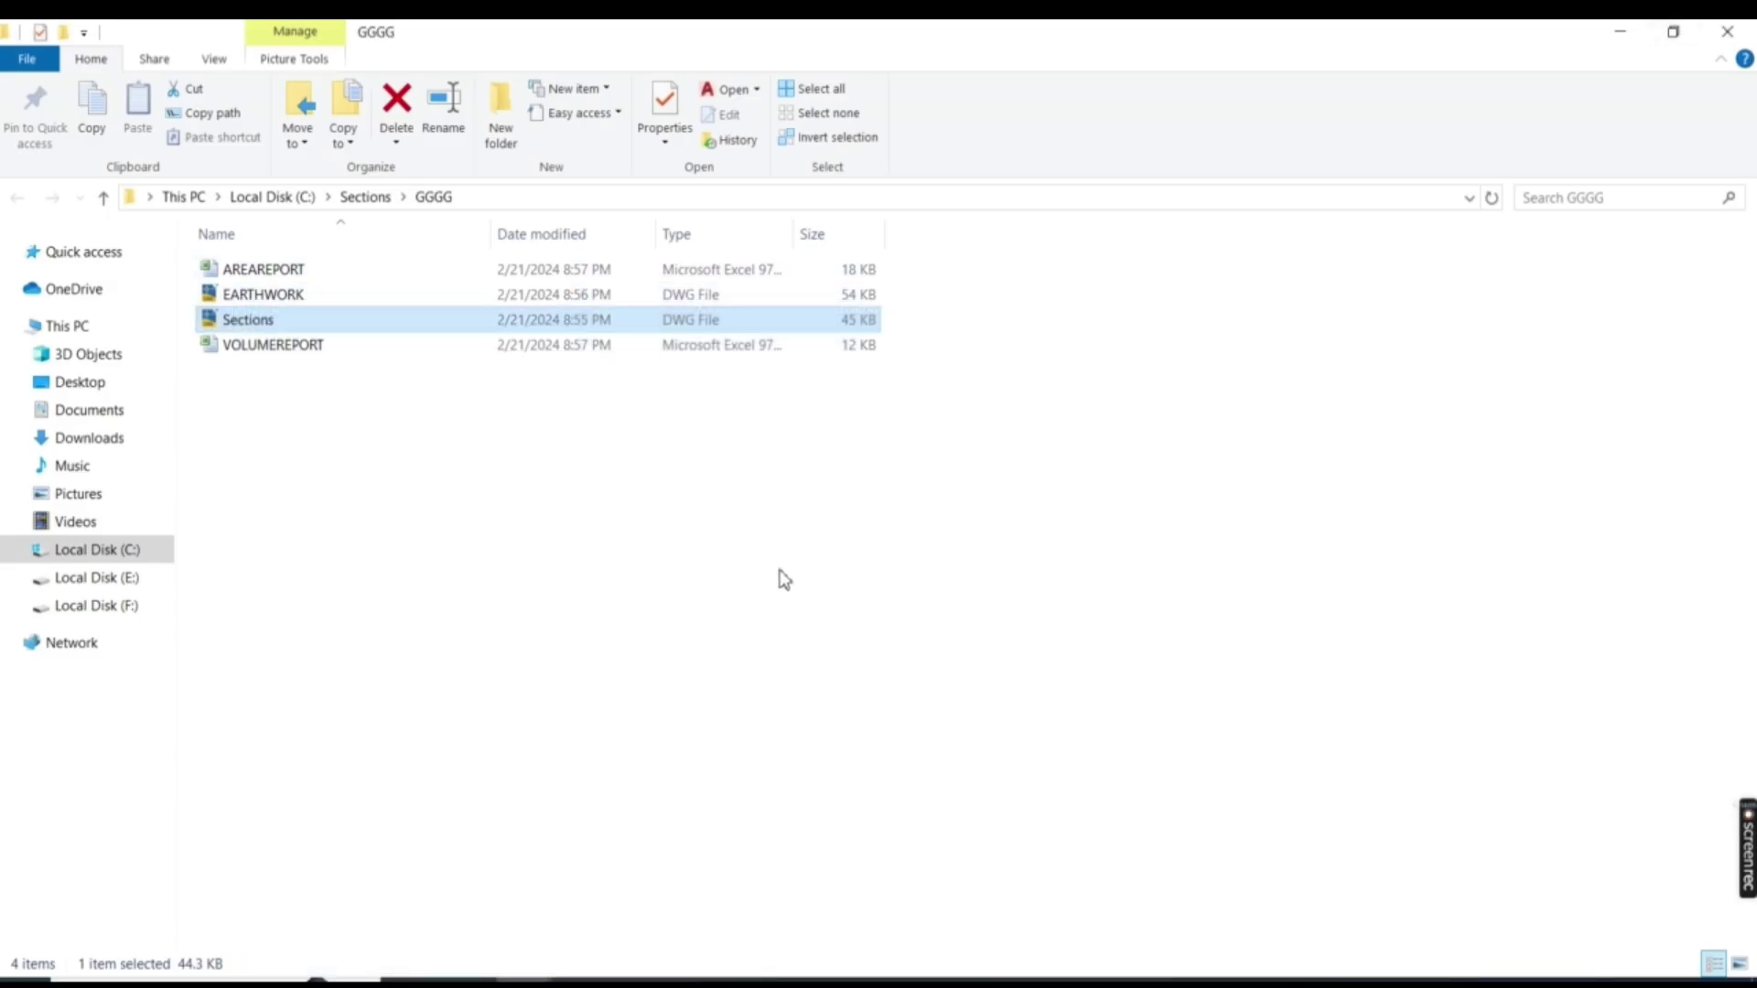
left_click(359, 344)
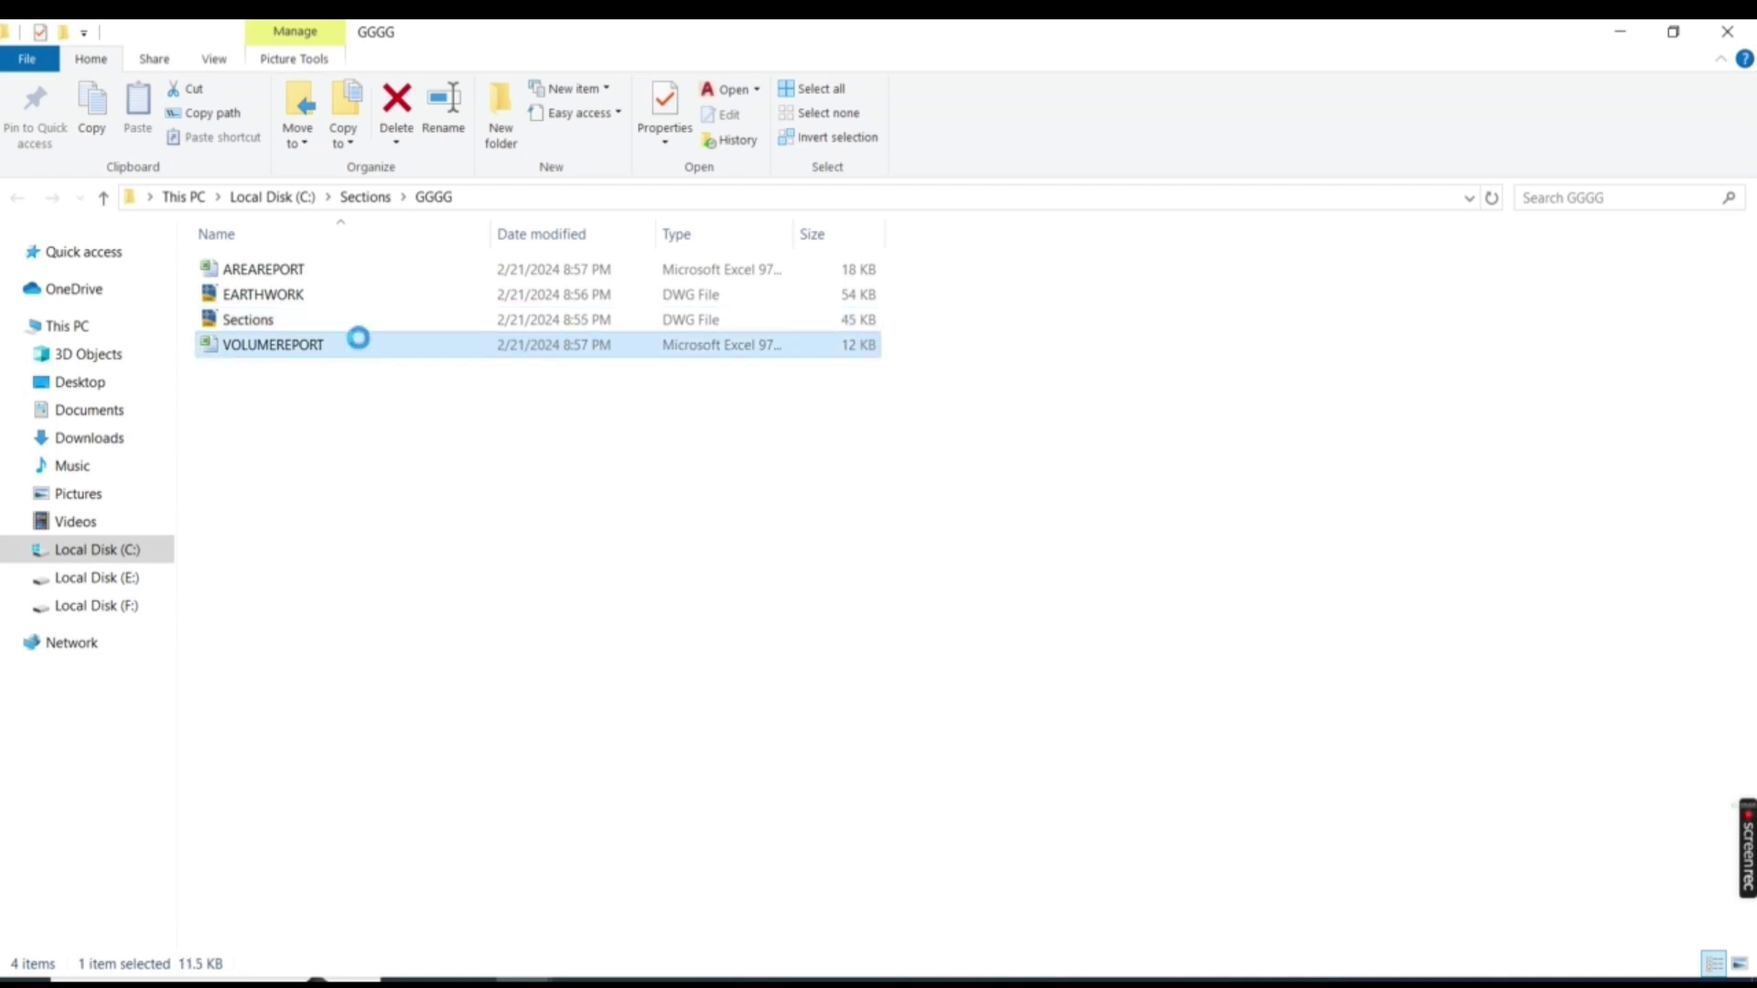
double_click(358, 344)
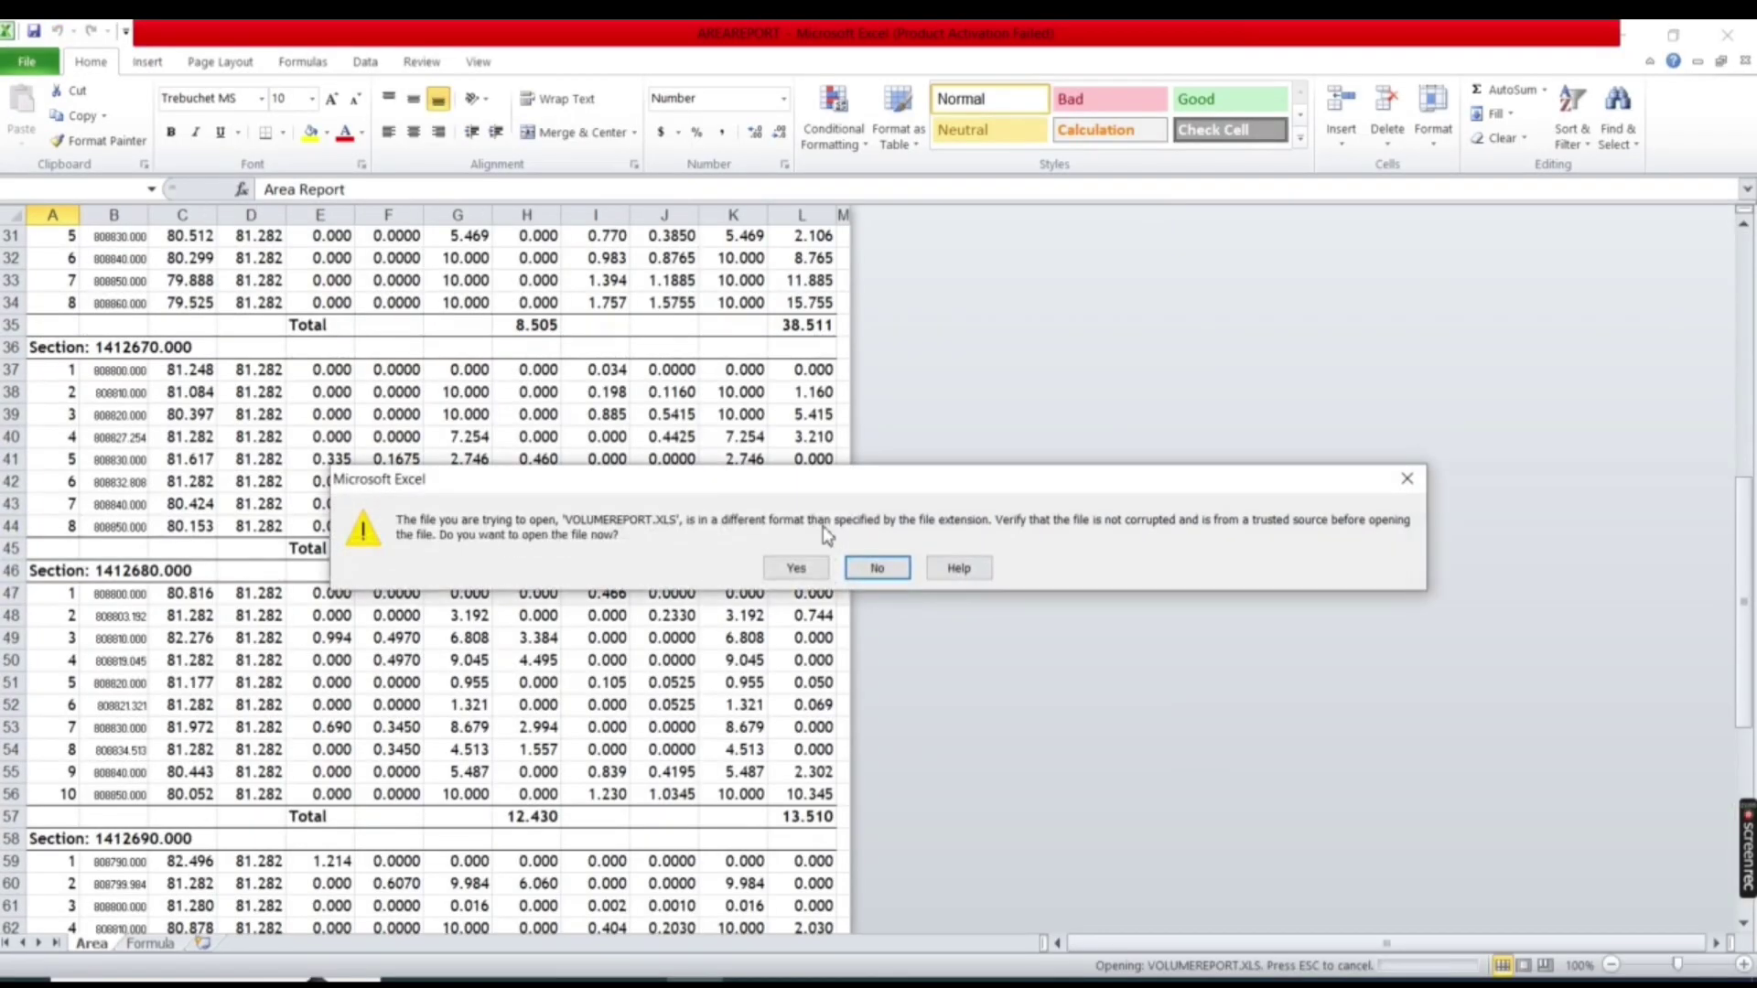
left_click(796, 569)
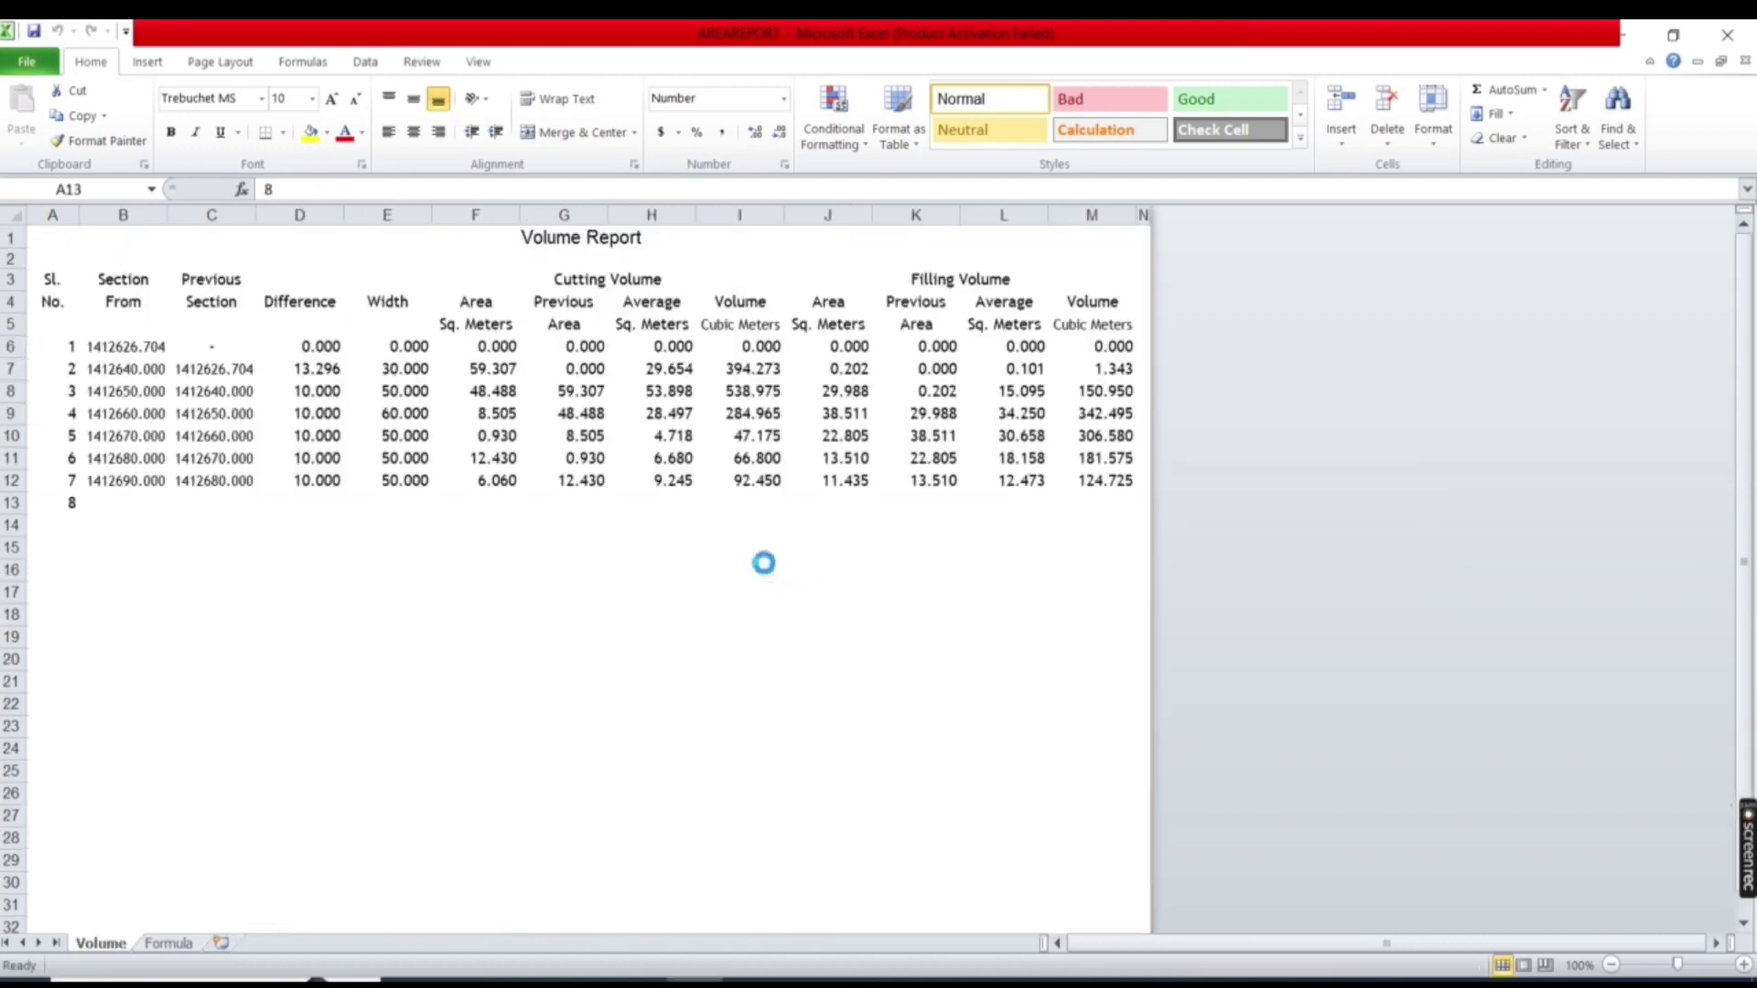